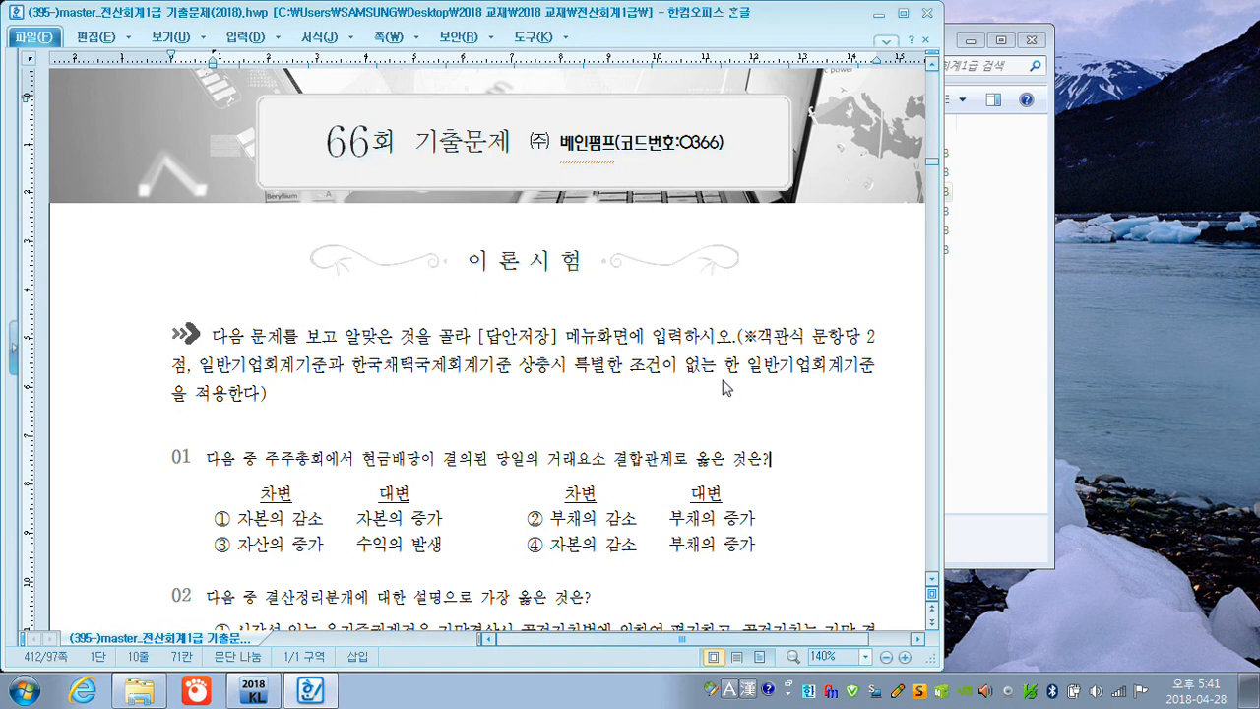
With the red screen pen, circle 현금배당 in question 01, underline 결의된 당일, write the entry 미처분이익 / 미지급배당금, and check answer ④
{"action": "scroll", "coordinate": [724, 387], "scroll_direction": "down", "scroll_amount": 3}
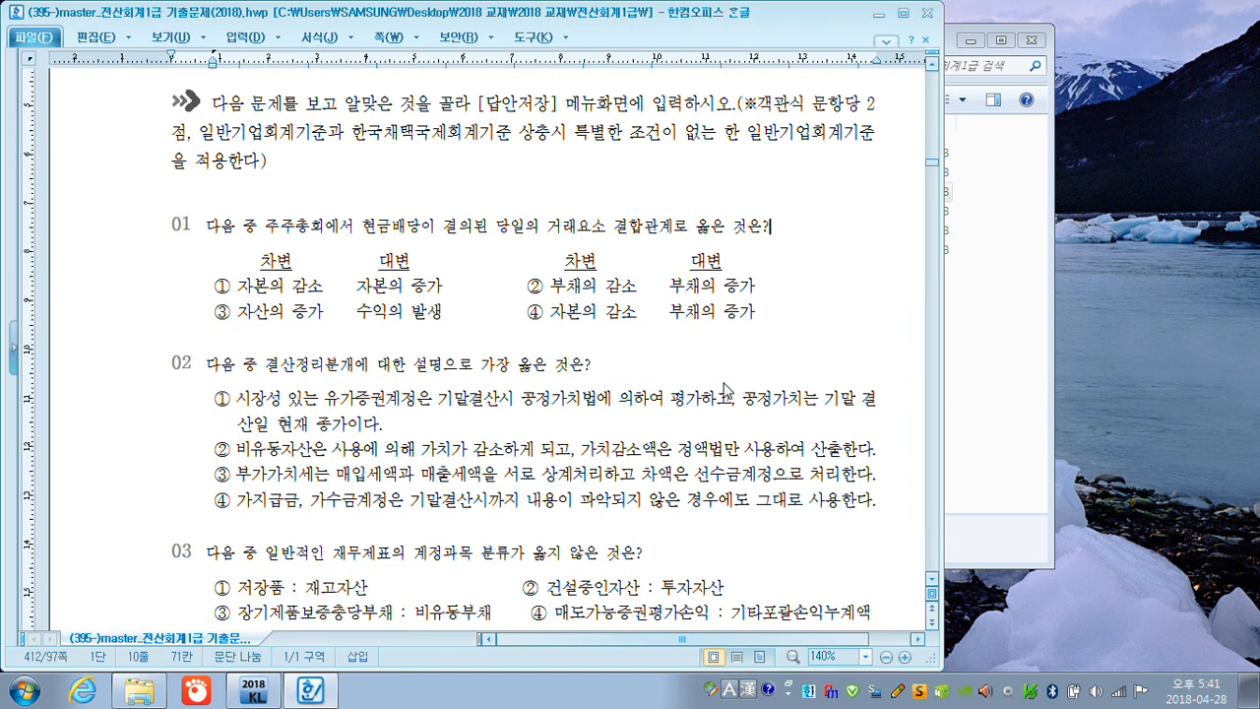
{"action": "scroll", "coordinate": [723, 387], "scroll_direction": "down", "scroll_amount": 1}
{"action": "scroll", "coordinate": [723, 387], "scroll_direction": "down", "scroll_amount": 1}
{"action": "scroll", "coordinate": [726, 390], "scroll_direction": "up", "scroll_amount": 1}
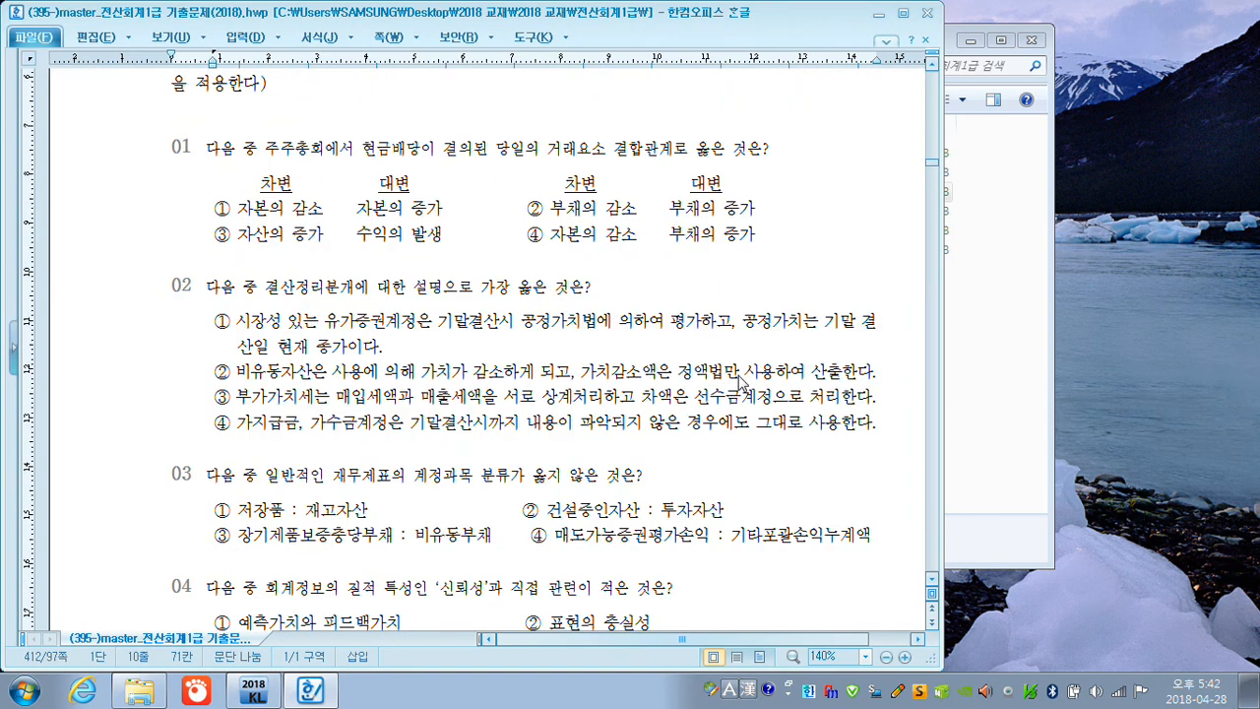
{"action": "key", "text": "F12"}
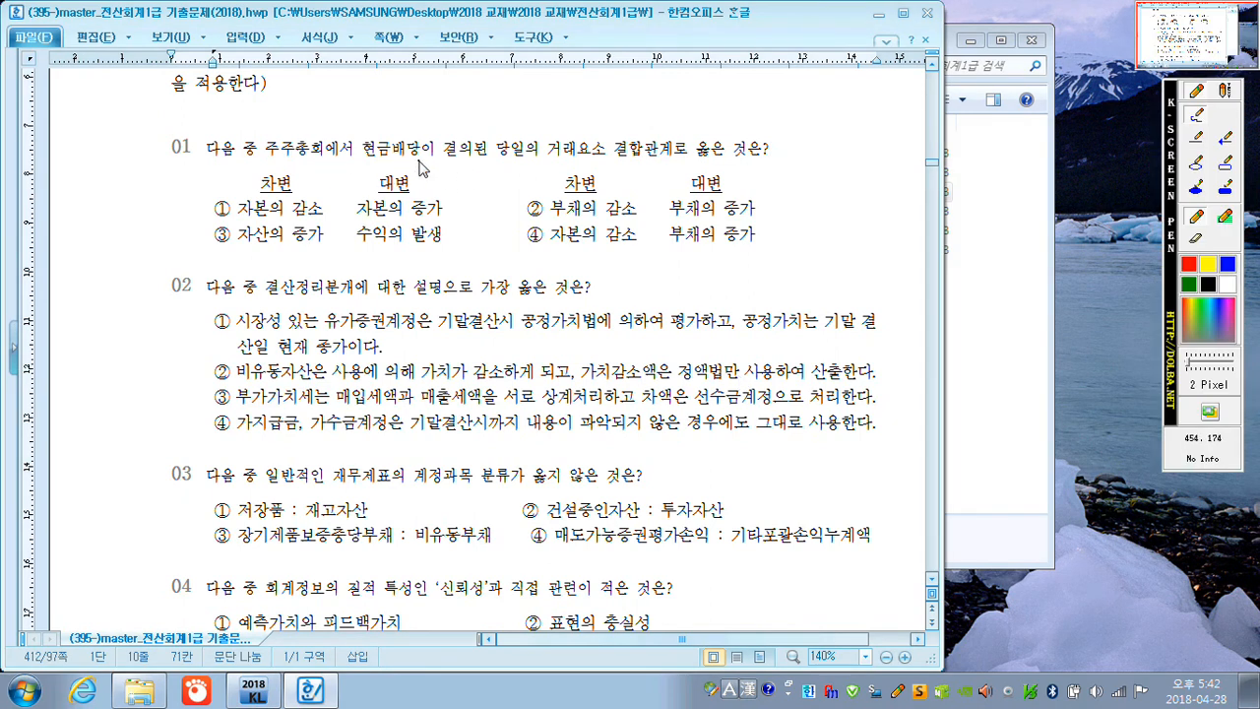
{"action": "mouse_move", "coordinate": [425, 158]}
{"action": "left_mouse_down"}
{"action": "mouse_move", "coordinate": [366, 154]}
{"action": "mouse_move", "coordinate": [421, 149]}
{"action": "left_mouse_up"}
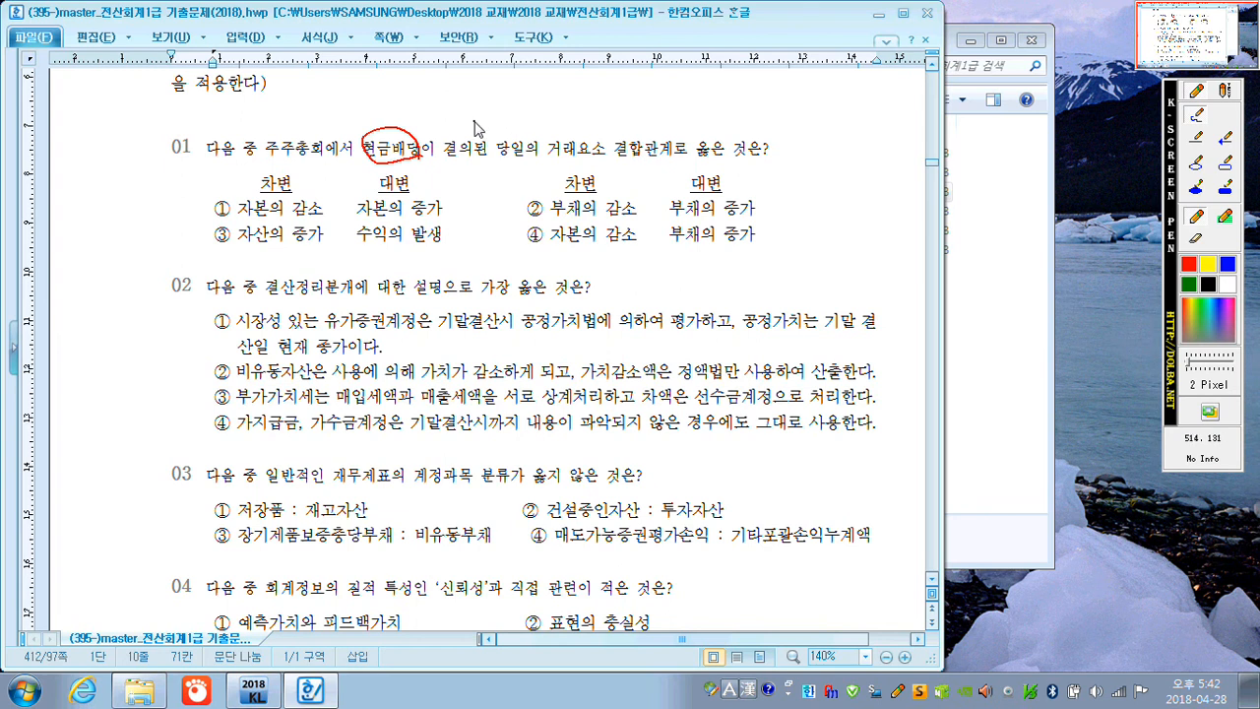
{"action": "mouse_move", "coordinate": [450, 157]}
{"action": "left_mouse_down"}
{"action": "mouse_move", "coordinate": [526, 159]}
{"action": "mouse_move", "coordinate": [547, 120]}
{"action": "mouse_move", "coordinate": [554, 136]}
{"action": "mouse_move", "coordinate": [579, 116]}
{"action": "mouse_move", "coordinate": [584, 130]}
{"action": "mouse_move", "coordinate": [618, 116]}
{"action": "mouse_move", "coordinate": [624, 134]}
{"action": "mouse_move", "coordinate": [687, 126]}
{"action": "mouse_move", "coordinate": [703, 99]}
{"action": "mouse_move", "coordinate": [712, 116]}
{"action": "mouse_move", "coordinate": [798, 95]}
{"action": "mouse_move", "coordinate": [803, 119]}
{"action": "left_mouse_up"}
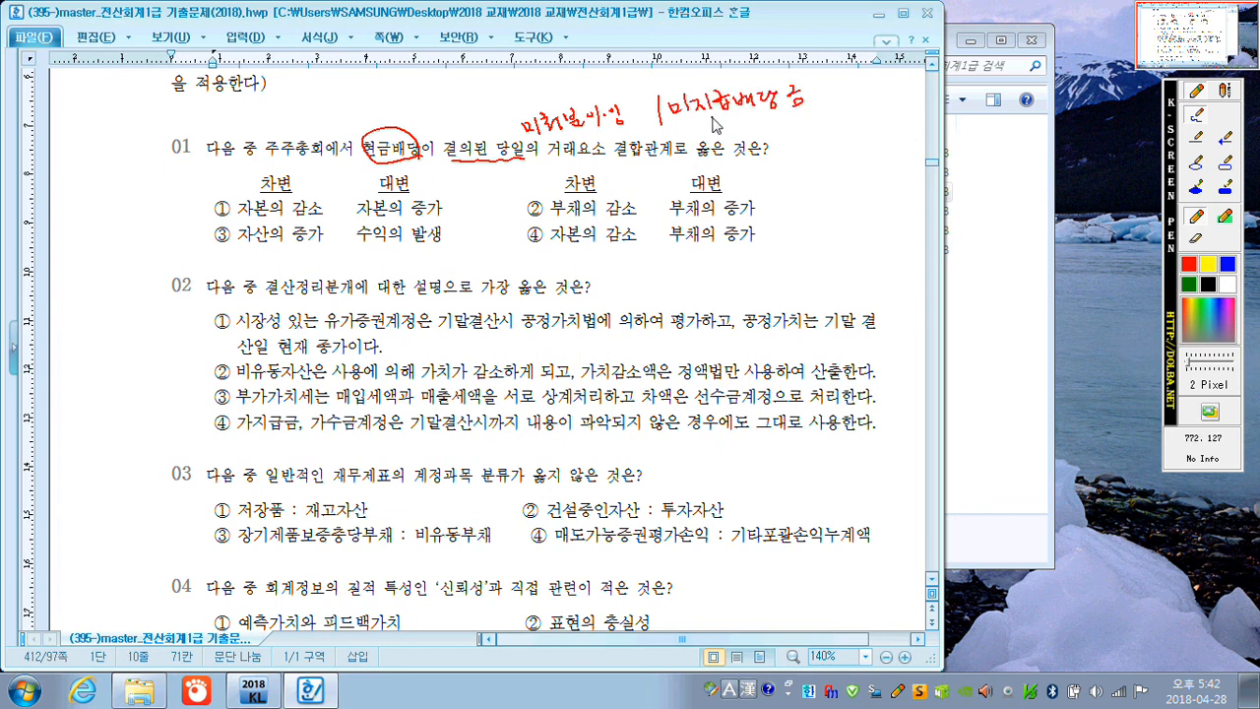
{"action": "left_click_drag", "start_coordinate": [677, 120], "coordinate": [817, 114]}
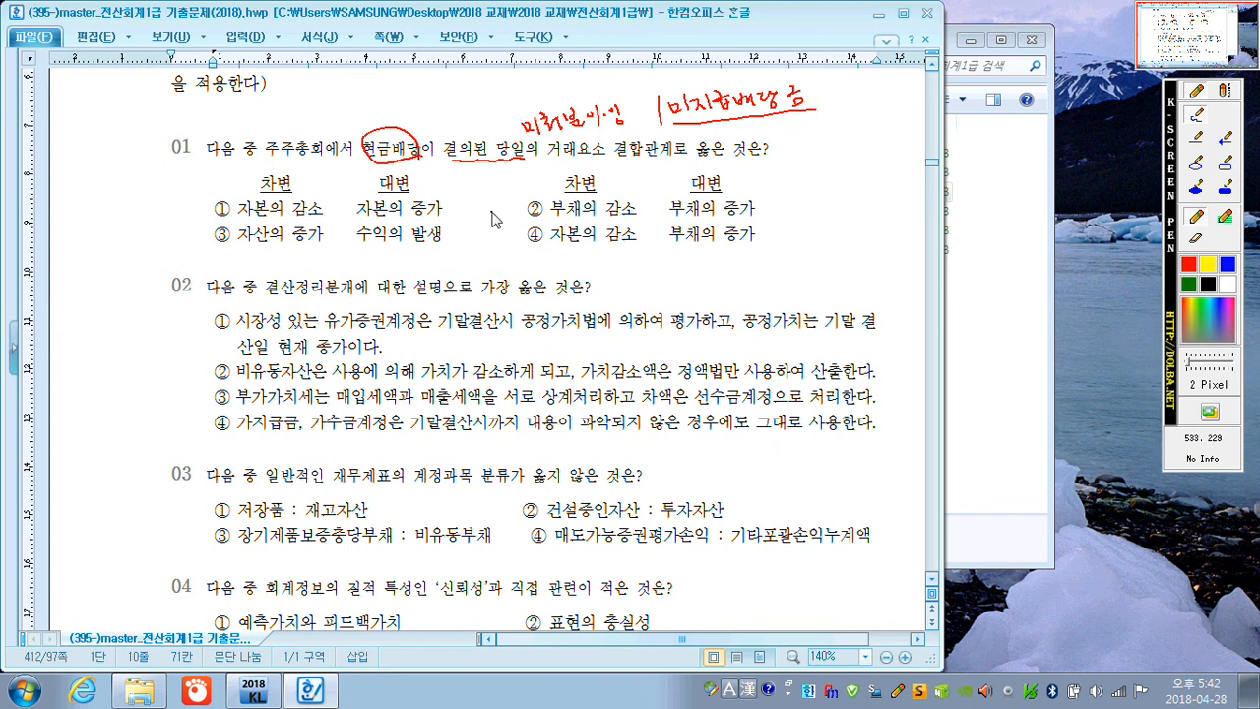
{"action": "left_click_drag", "start_coordinate": [529, 229], "coordinate": [550, 225]}
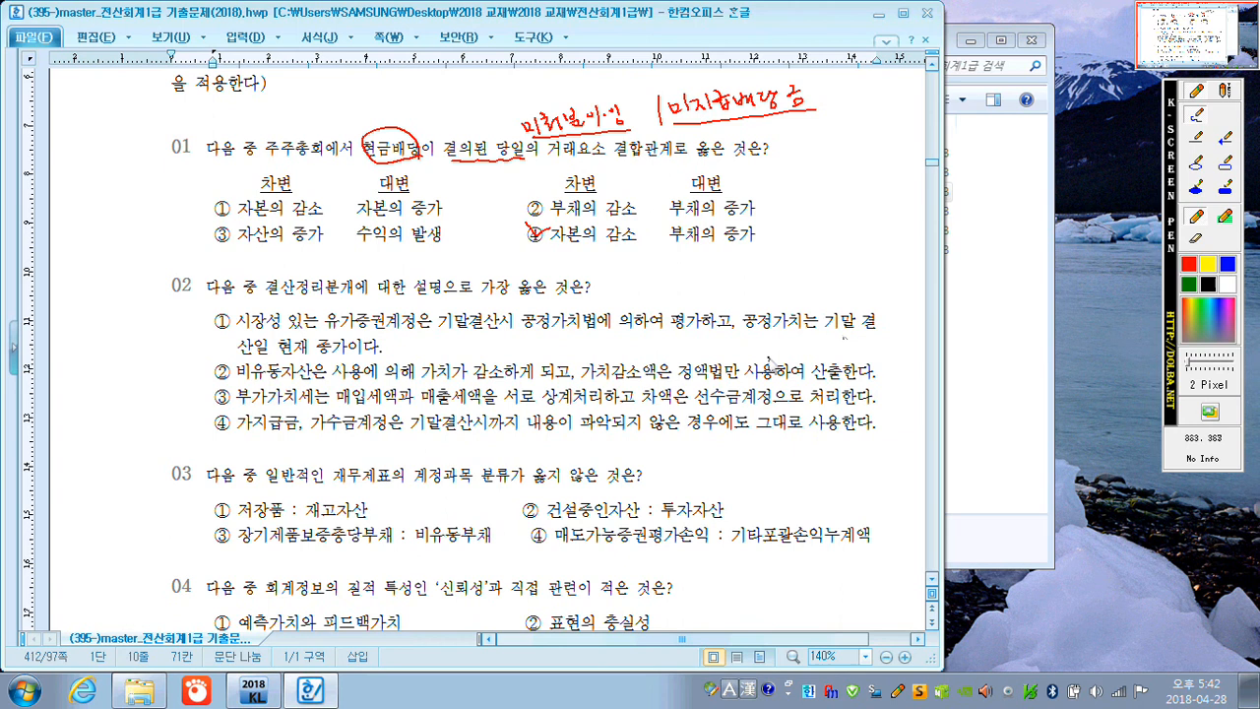
Mark question 02: O beside ①, strike 정액법만, 선수금 and 그대로, note 금지 under the underlined 가지급금 and 가수금, and check answer ①
{"action": "left_click_drag", "start_coordinate": [397, 341], "coordinate": [401, 355]}
{"action": "mouse_move", "coordinate": [703, 362]}
{"action": "left_mouse_down"}
{"action": "mouse_move", "coordinate": [687, 384]}
{"action": "mouse_move", "coordinate": [749, 380]}
{"action": "left_mouse_up"}
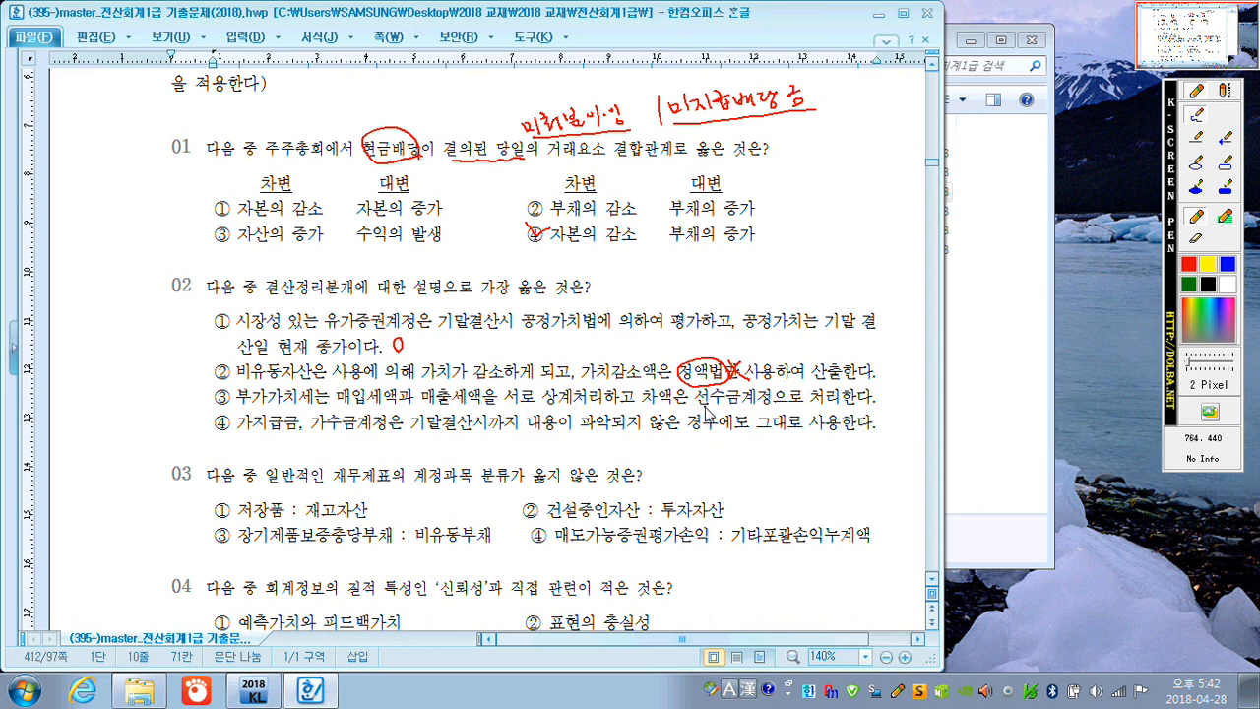
{"action": "mouse_move", "coordinate": [699, 407]}
{"action": "left_mouse_down"}
{"action": "mouse_move", "coordinate": [751, 390]}
{"action": "mouse_move", "coordinate": [735, 406]}
{"action": "left_mouse_up"}
{"action": "mouse_move", "coordinate": [757, 436]}
{"action": "left_mouse_down"}
{"action": "mouse_move", "coordinate": [804, 415]}
{"action": "mouse_move", "coordinate": [798, 428]}
{"action": "left_mouse_up"}
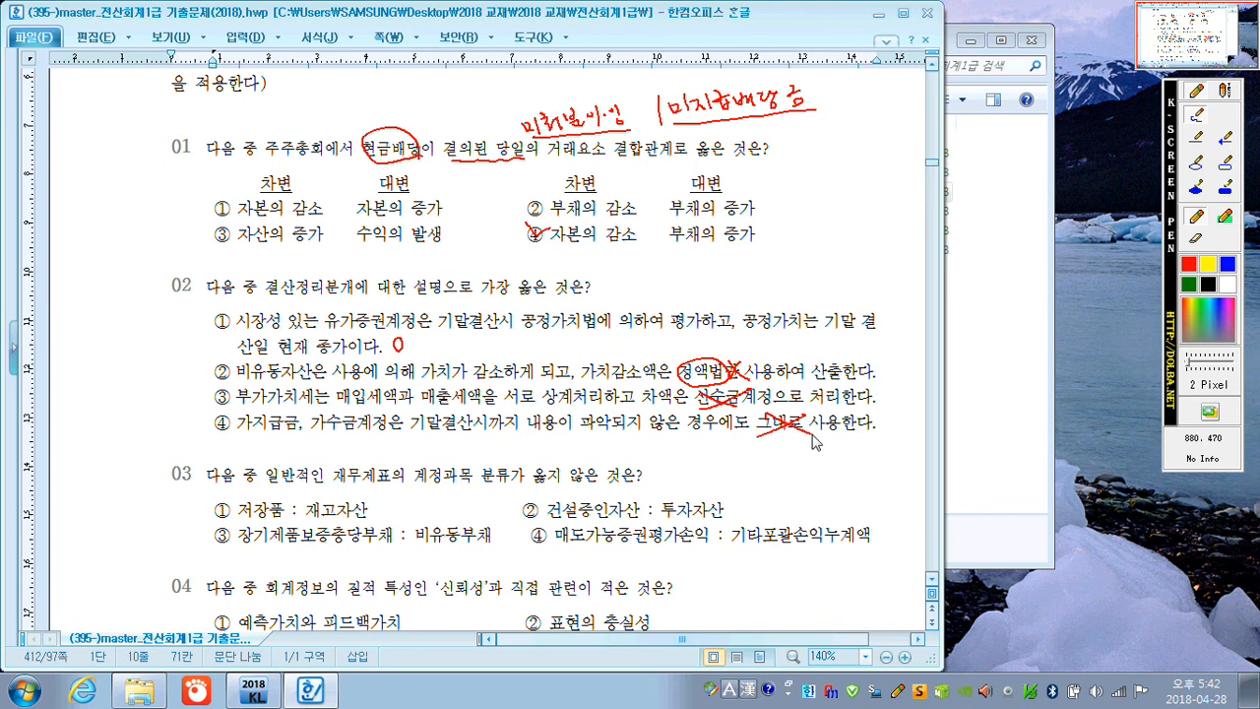
{"action": "mouse_move", "coordinate": [244, 440]}
{"action": "left_mouse_down"}
{"action": "mouse_move", "coordinate": [366, 430]}
{"action": "mouse_move", "coordinate": [394, 455]}
{"action": "left_mouse_up"}
{"action": "mouse_move", "coordinate": [393, 455]}
{"action": "left_mouse_down"}
{"action": "mouse_move", "coordinate": [438, 464]}
{"action": "mouse_move", "coordinate": [414, 461]}
{"action": "left_mouse_up"}
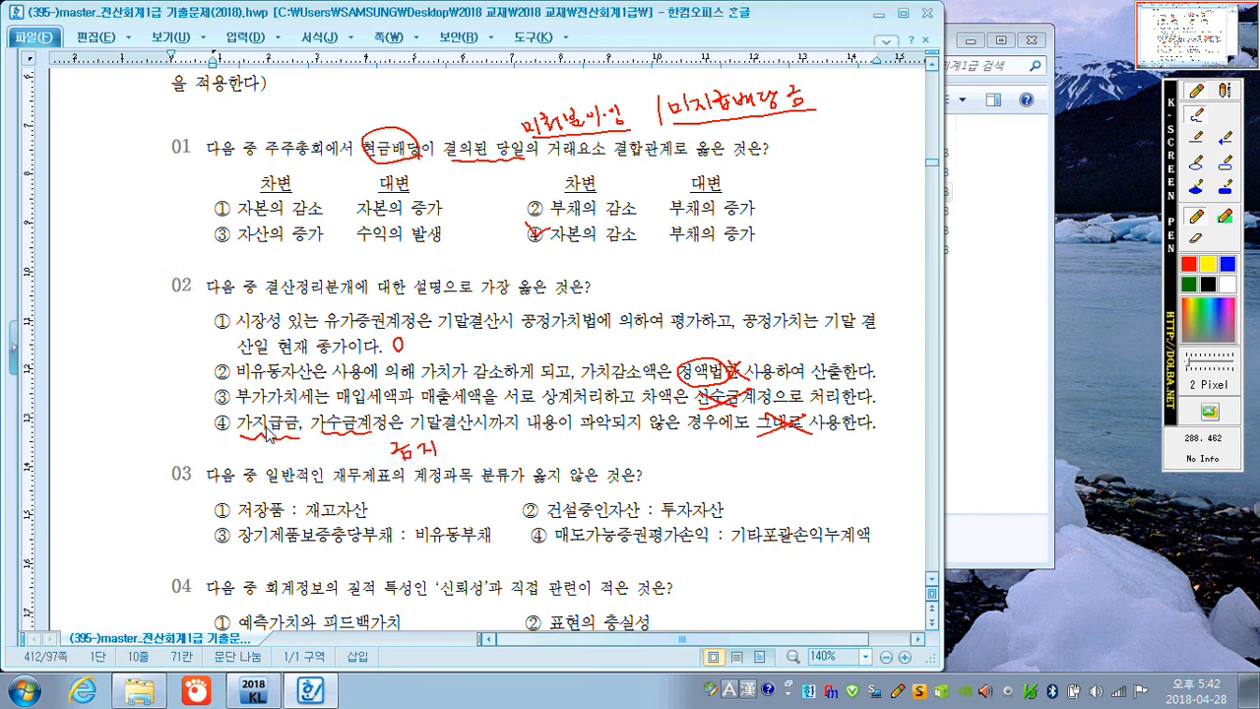
{"action": "mouse_move", "coordinate": [212, 308]}
{"action": "left_mouse_down"}
{"action": "mouse_move", "coordinate": [225, 329]}
{"action": "mouse_move", "coordinate": [244, 284]}
{"action": "left_mouse_up"}
Mark question 03: O beside ①, ③ and ④, replace 투자 with a handwritten 유형 in ②, and check answer ②
{"action": "left_click_drag", "start_coordinate": [384, 506], "coordinate": [386, 516]}
{"action": "mouse_move", "coordinate": [665, 519]}
{"action": "left_mouse_down"}
{"action": "mouse_move", "coordinate": [707, 507]}
{"action": "mouse_move", "coordinate": [665, 486]}
{"action": "mouse_move", "coordinate": [676, 504]}
{"action": "mouse_move", "coordinate": [687, 484]}
{"action": "mouse_move", "coordinate": [703, 485]}
{"action": "mouse_move", "coordinate": [697, 495]}
{"action": "left_mouse_up"}
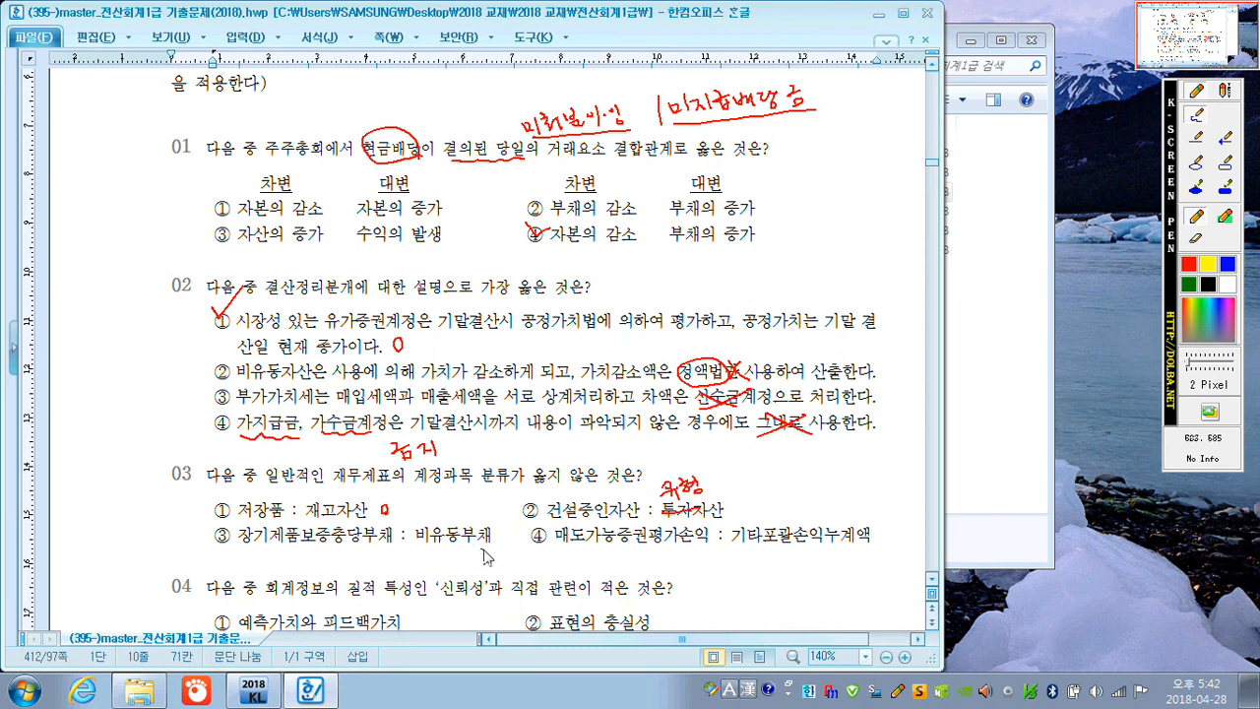
{"action": "left_click_drag", "start_coordinate": [499, 552], "coordinate": [500, 555]}
{"action": "left_click_drag", "start_coordinate": [872, 541], "coordinate": [875, 548]}
{"action": "left_click_drag", "start_coordinate": [530, 500], "coordinate": [552, 486]}
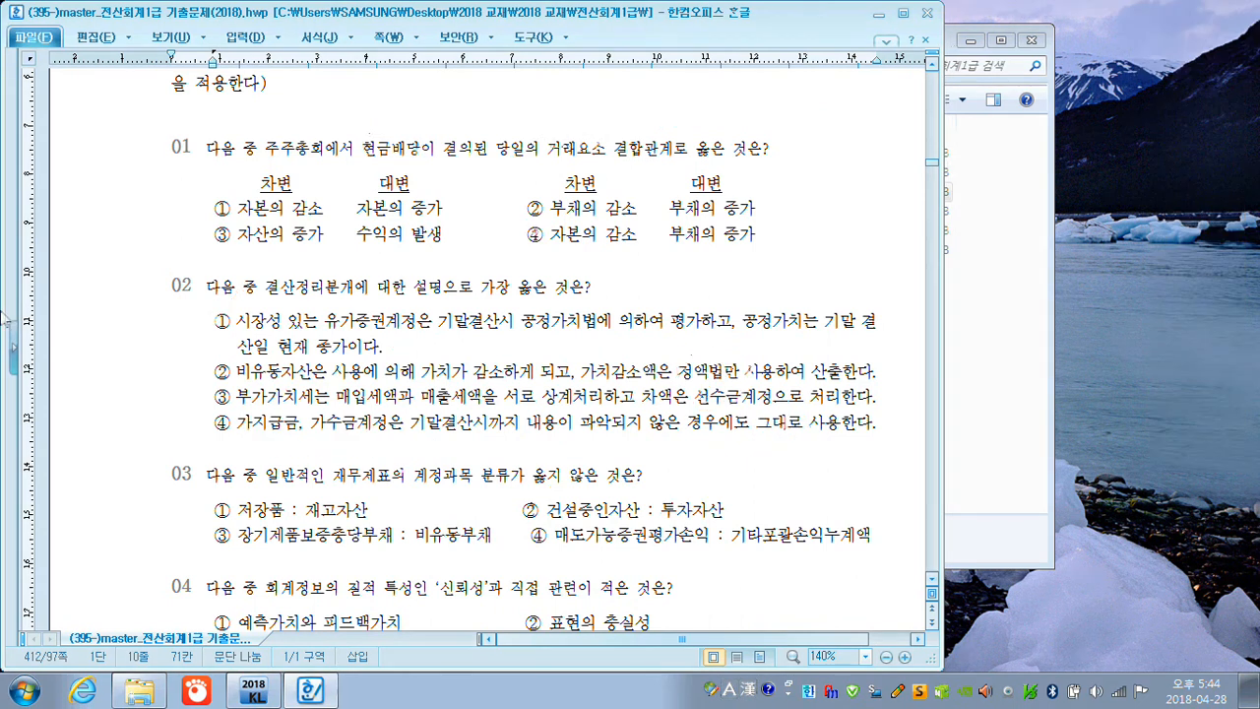
Mark question 04 on a clean page: link option ① to a handwritten 목적적합성, put O beside ②, ③ and ④, and check answer ①
{"action": "scroll", "coordinate": [26, 356], "scroll_direction": "down", "scroll_amount": 6}
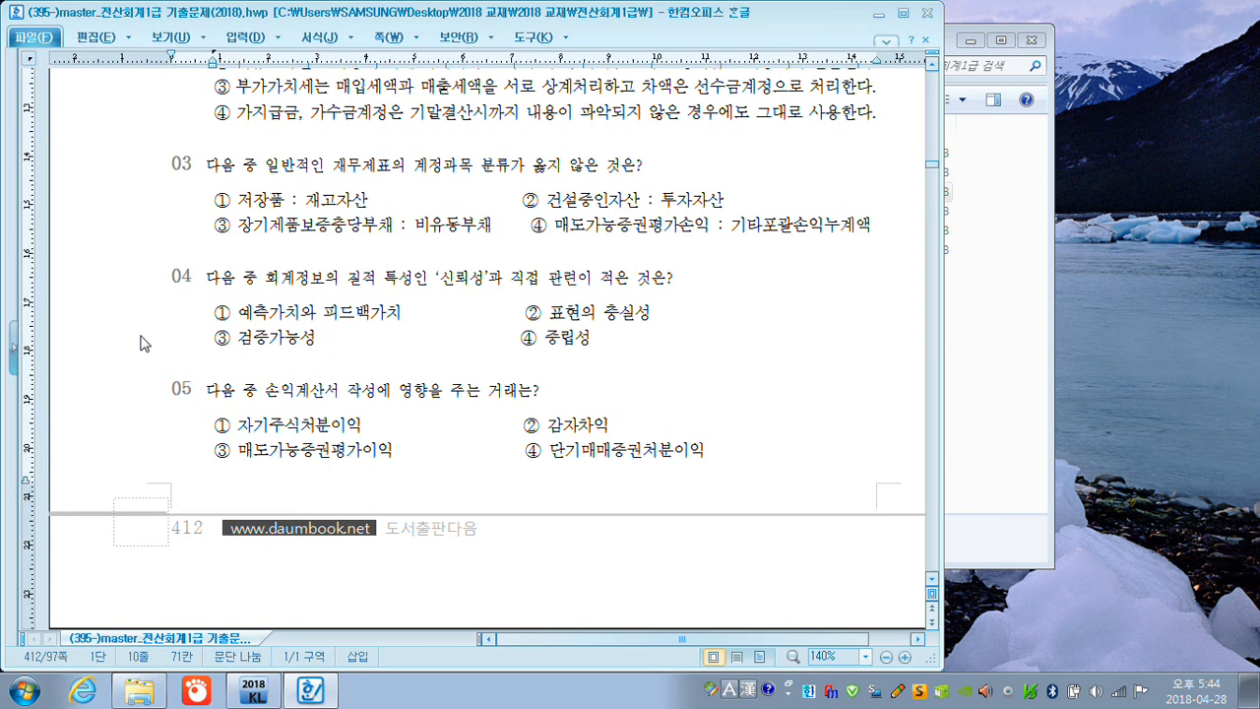
{"action": "key", "text": "F2"}
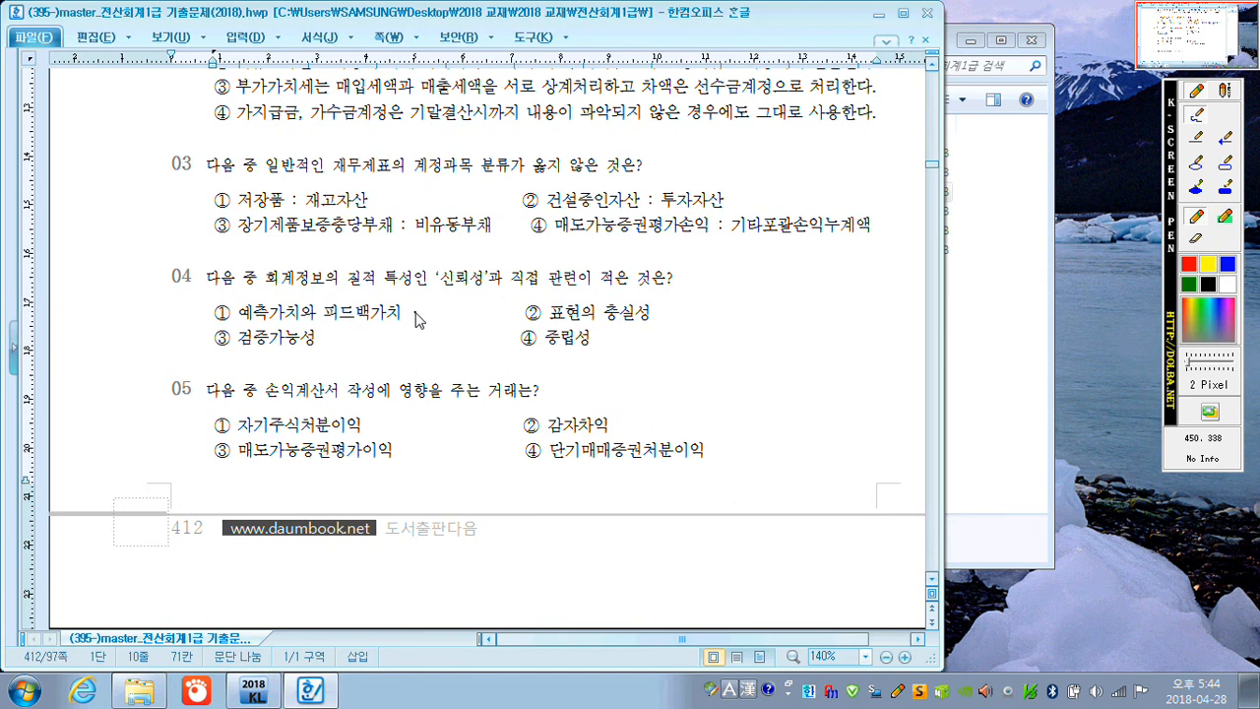
{"action": "left_click_drag", "start_coordinate": [407, 317], "coordinate": [524, 295]}
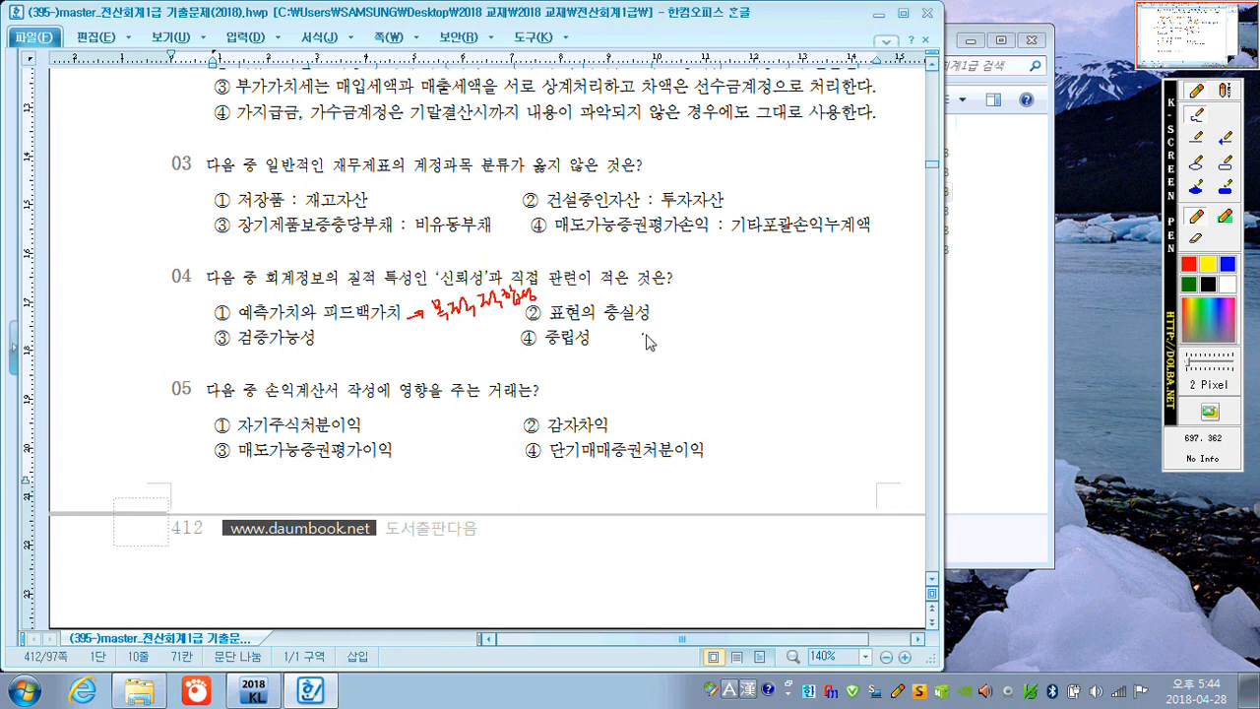
{"action": "left_click_drag", "start_coordinate": [662, 317], "coordinate": [668, 322]}
{"action": "left_click_drag", "start_coordinate": [326, 341], "coordinate": [329, 345]}
{"action": "left_click_drag", "start_coordinate": [599, 341], "coordinate": [602, 348]}
{"action": "left_click_drag", "start_coordinate": [214, 305], "coordinate": [232, 302]}
Mark question 05 with X beside ①, ② and ③ and O beside ④, check answer ④, and leave the screen pen
{"action": "mouse_move", "coordinate": [378, 417]}
{"action": "left_mouse_down"}
{"action": "mouse_move", "coordinate": [390, 428]}
{"action": "mouse_move", "coordinate": [376, 429]}
{"action": "left_mouse_up"}
{"action": "left_click_drag", "start_coordinate": [634, 424], "coordinate": [643, 427]}
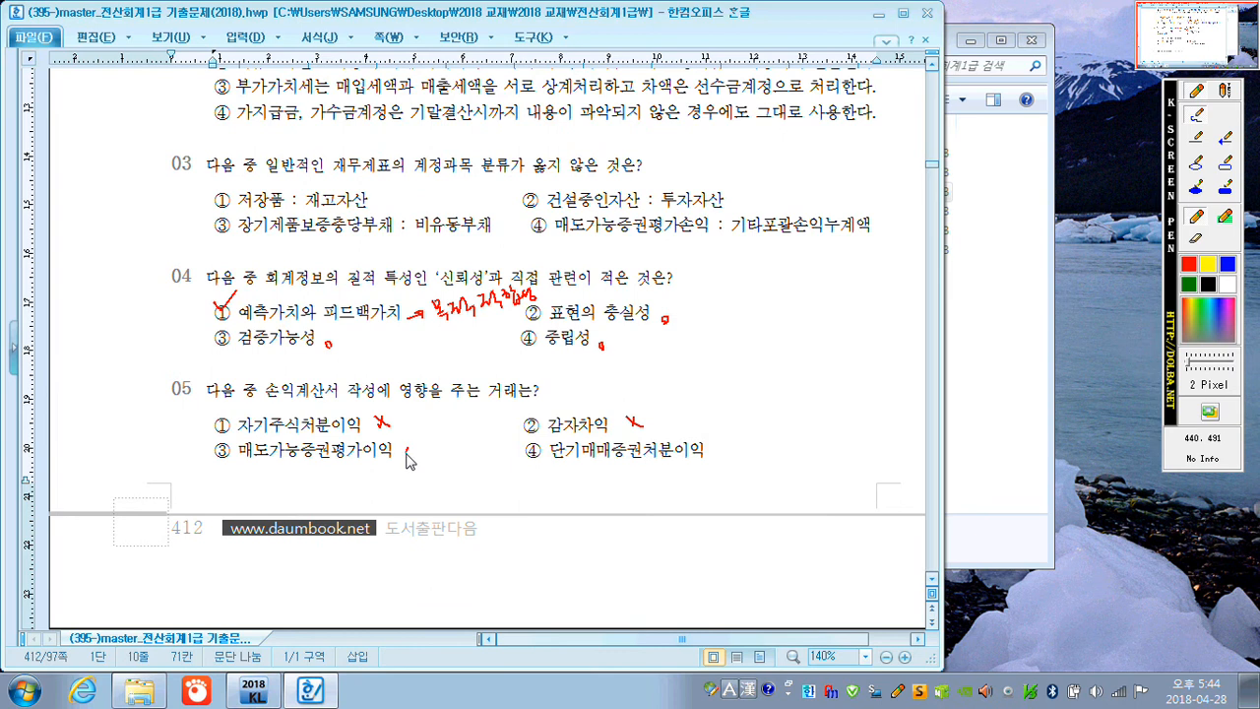
{"action": "left_click_drag", "start_coordinate": [412, 449], "coordinate": [400, 463]}
{"action": "left_click_drag", "start_coordinate": [719, 448], "coordinate": [721, 453]}
{"action": "mouse_move", "coordinate": [523, 441]}
{"action": "left_mouse_down"}
{"action": "mouse_move", "coordinate": [531, 456]}
{"action": "mouse_move", "coordinate": [543, 450]}
{"action": "left_mouse_up"}
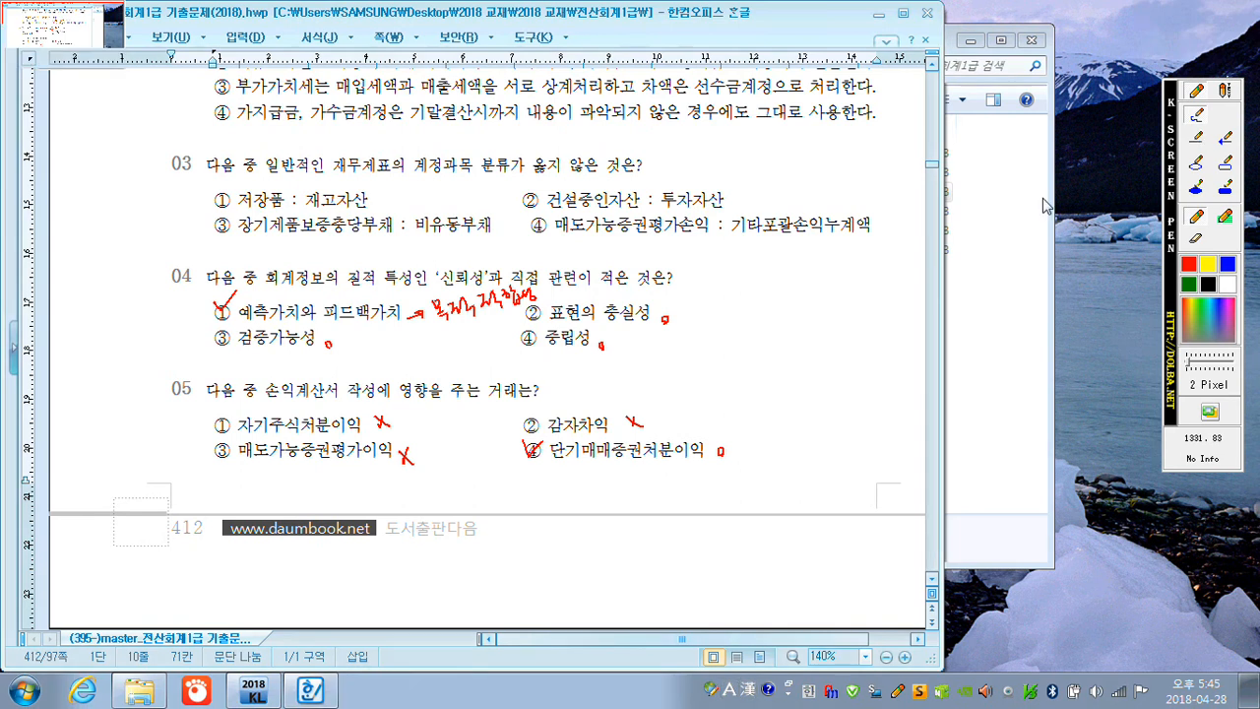
{"action": "key", "text": "Escape"}
Mark question 06: O beside ①, ③ and ④, underline 토지 and the five depreciation methods, strike 된다, and check answer ②
{"action": "scroll", "coordinate": [938, 243], "scroll_direction": "down", "scroll_amount": 5}
{"action": "scroll", "coordinate": [938, 250], "scroll_direction": "down", "scroll_amount": 5}
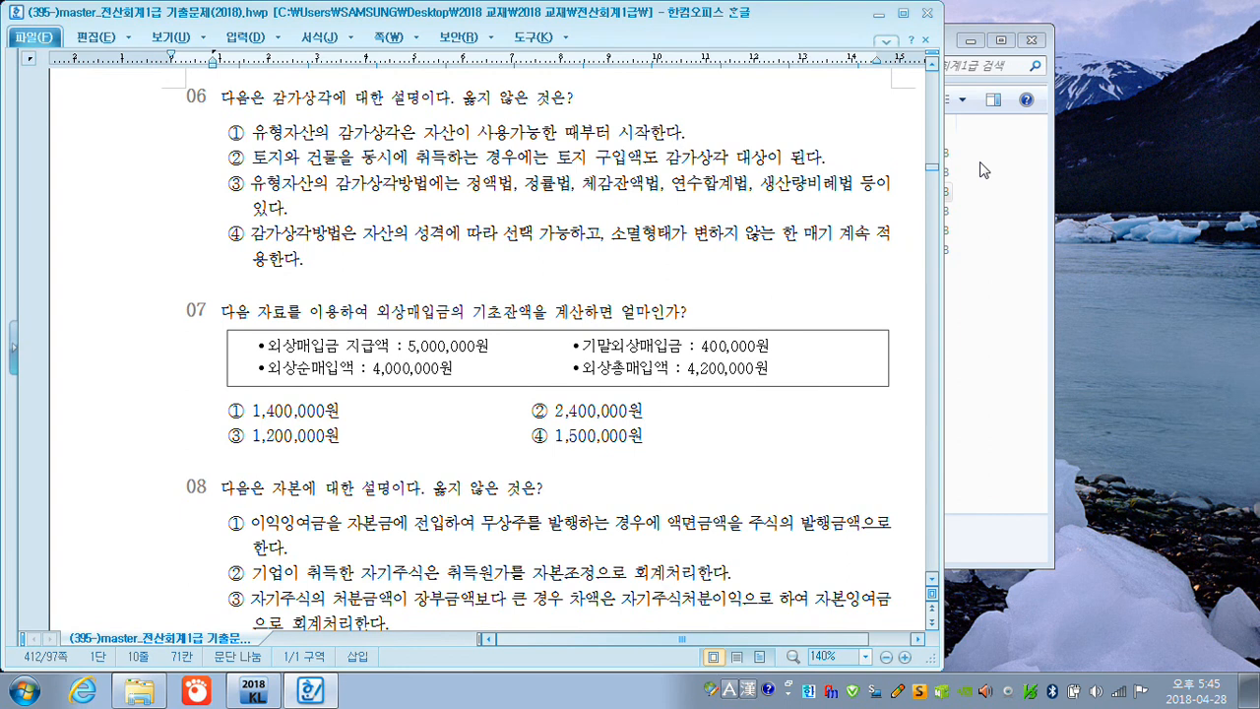
{"action": "key", "text": "F12"}
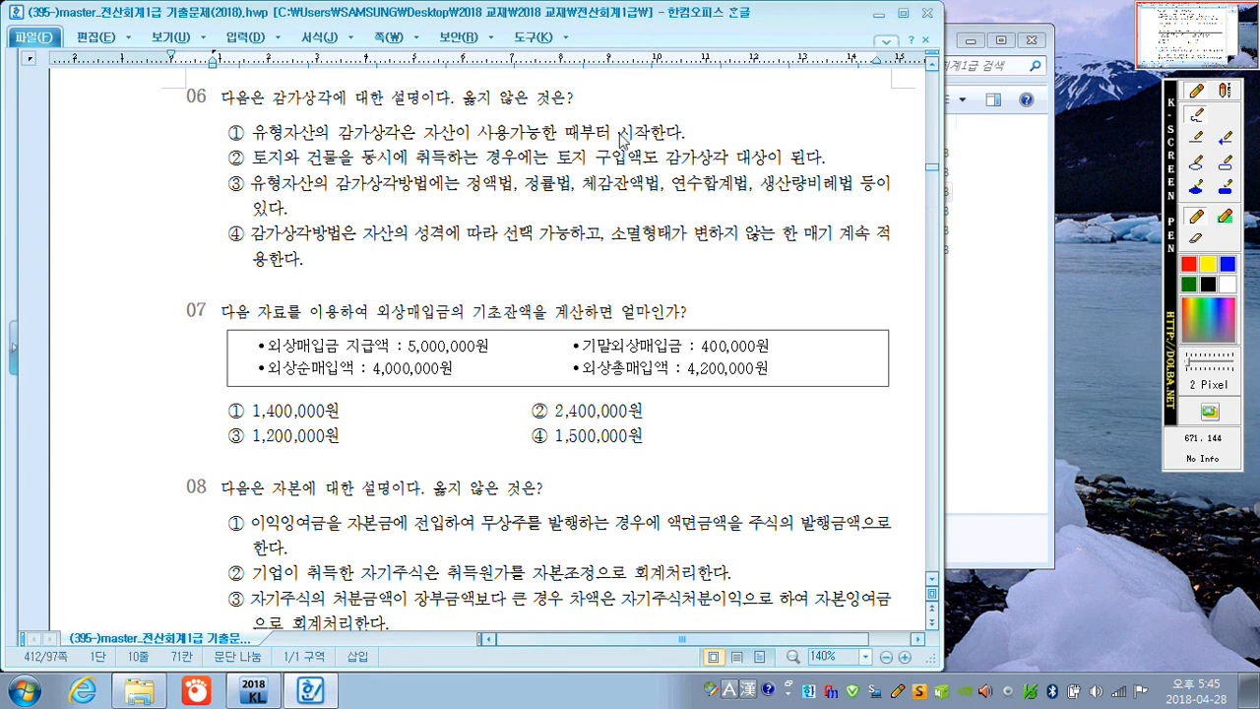
{"action": "left_click_drag", "start_coordinate": [700, 136], "coordinate": [699, 128]}
{"action": "mouse_move", "coordinate": [796, 164]}
{"action": "left_mouse_down"}
{"action": "mouse_move", "coordinate": [813, 149]}
{"action": "mouse_move", "coordinate": [822, 161]}
{"action": "left_mouse_up"}
{"action": "left_click_drag", "start_coordinate": [557, 167], "coordinate": [596, 167]}
{"action": "left_click_drag", "start_coordinate": [229, 149], "coordinate": [252, 140]}
{"action": "left_click_drag", "start_coordinate": [471, 194], "coordinate": [854, 192]}
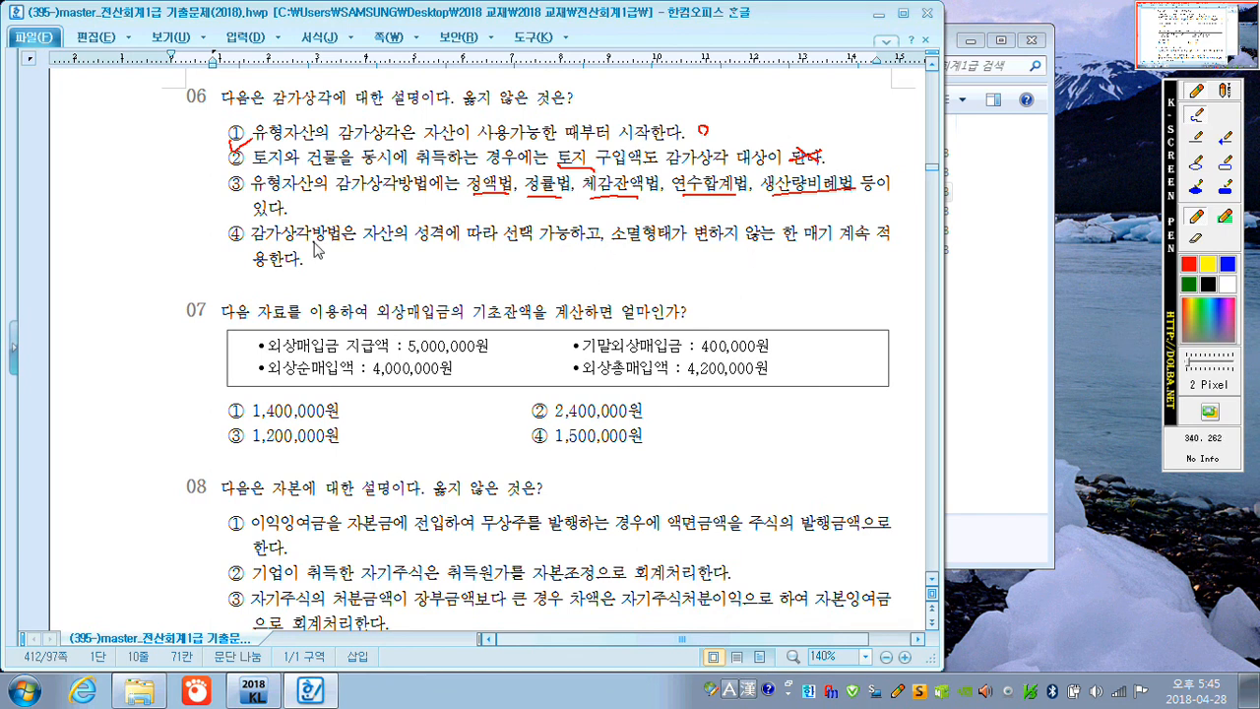
{"action": "left_click_drag", "start_coordinate": [317, 264], "coordinate": [316, 262]}
{"action": "left_click_drag", "start_coordinate": [295, 199], "coordinate": [302, 207]}
Sketch a T-account above question 07 with 지급 5,000, 잔액 400 and 순매입 4,000, link 외상총매입액 to 외상순매입액, and check answer ①
{"action": "left_click_drag", "start_coordinate": [676, 280], "coordinate": [859, 262]}
{"action": "left_click_drag", "start_coordinate": [764, 275], "coordinate": [772, 333]}
{"action": "left_click_drag", "start_coordinate": [773, 288], "coordinate": [830, 292]}
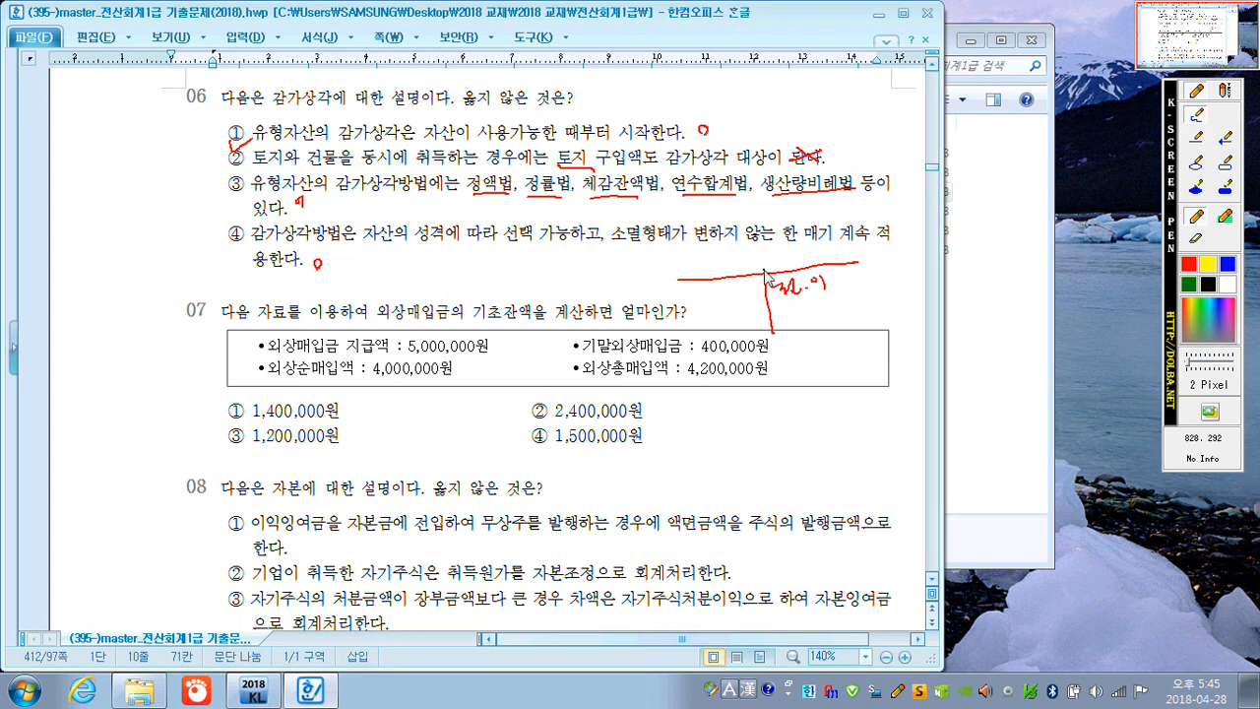
{"action": "left_click_drag", "start_coordinate": [667, 301], "coordinate": [768, 294]}
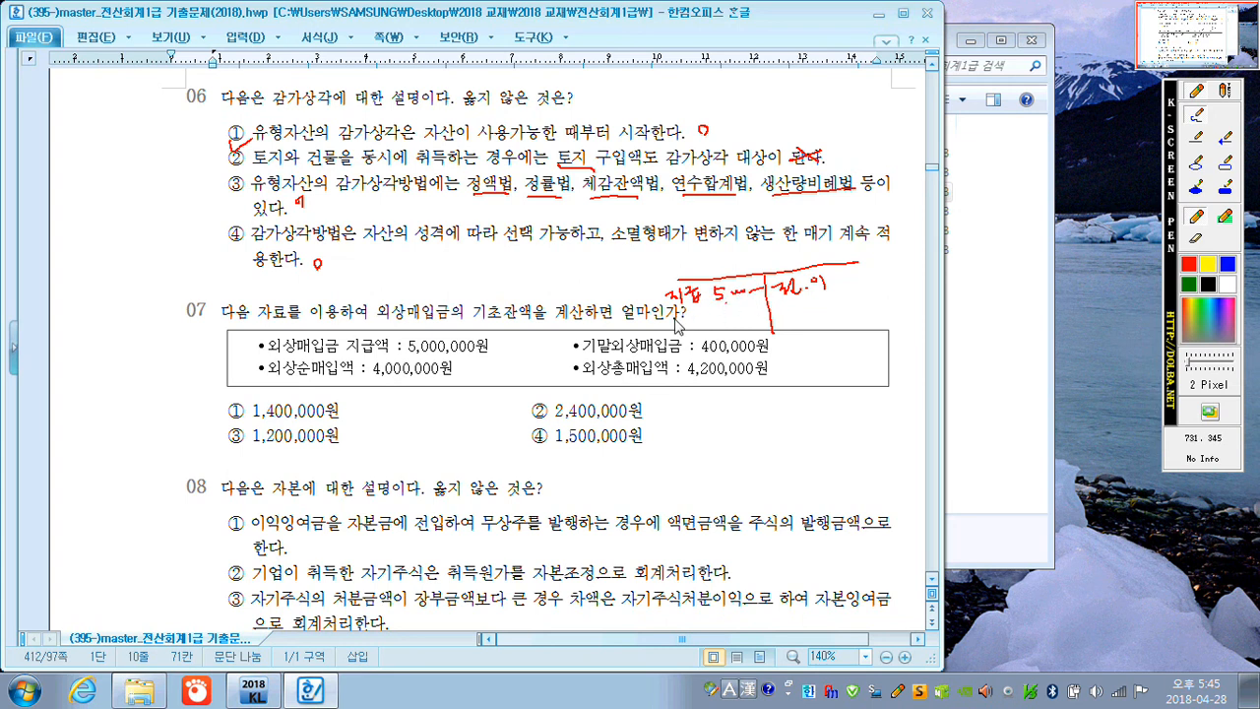
{"action": "mouse_move", "coordinate": [678, 327]}
{"action": "left_mouse_down"}
{"action": "mouse_move", "coordinate": [768, 308]}
{"action": "mouse_move", "coordinate": [809, 327]}
{"action": "mouse_move", "coordinate": [833, 311]}
{"action": "mouse_move", "coordinate": [881, 317]}
{"action": "mouse_move", "coordinate": [903, 295]}
{"action": "mouse_move", "coordinate": [923, 303]}
{"action": "left_mouse_up"}
{"action": "left_click_drag", "start_coordinate": [932, 282], "coordinate": [926, 305]}
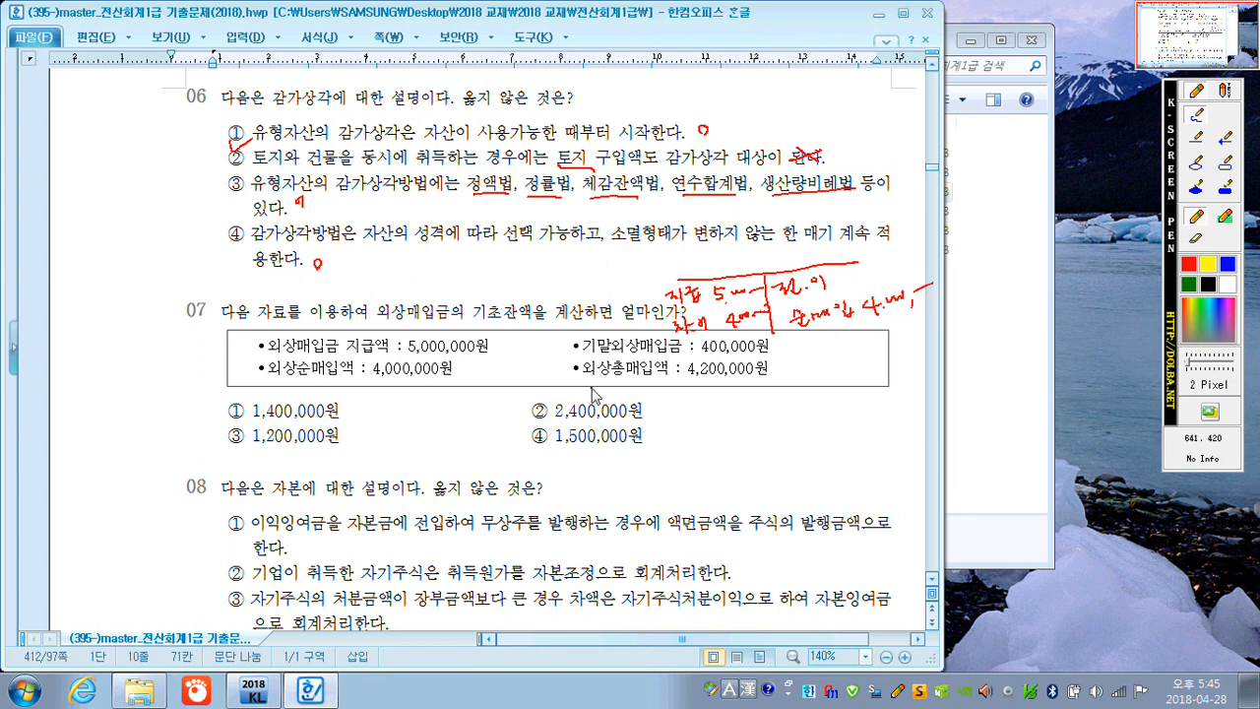
{"action": "mouse_move", "coordinate": [573, 371]}
{"action": "left_mouse_down"}
{"action": "mouse_move", "coordinate": [508, 386]}
{"action": "mouse_move", "coordinate": [461, 377]}
{"action": "mouse_move", "coordinate": [470, 381]}
{"action": "left_mouse_up"}
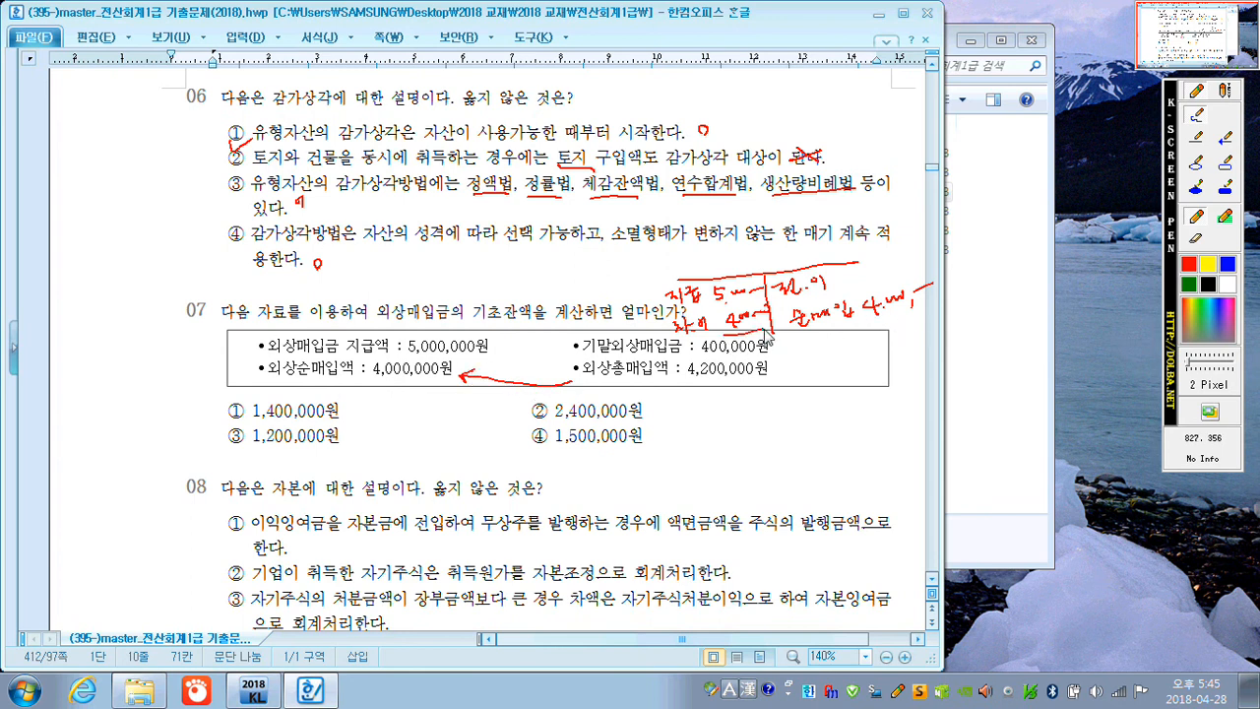
{"action": "left_click_drag", "start_coordinate": [886, 325], "coordinate": [941, 308]}
{"action": "left_click_drag", "start_coordinate": [220, 402], "coordinate": [248, 382]}
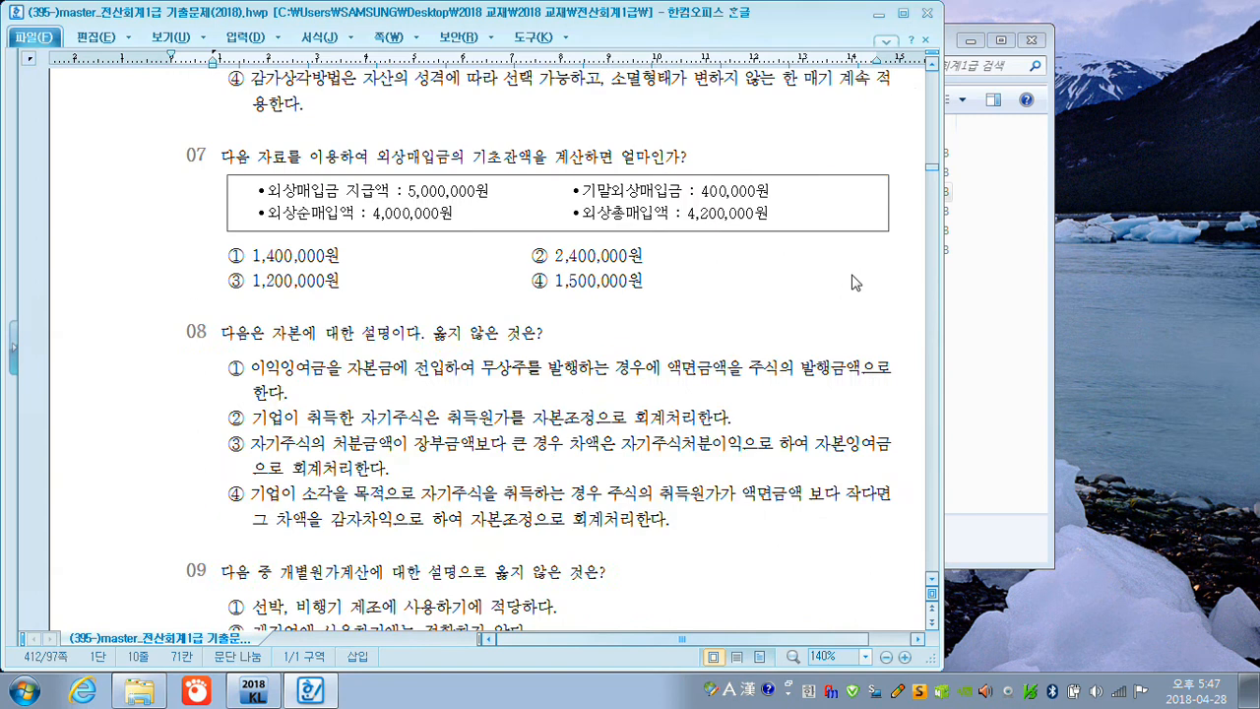
Mark question 08's options ① to ③: circle 액면금액 and 취득원가, underline 자기주식, 자본조정 and 자기주식처분이익, add a circled minus, and put O beside ② and ③
{"action": "scroll", "coordinate": [849, 282], "scroll_direction": "down", "scroll_amount": 3}
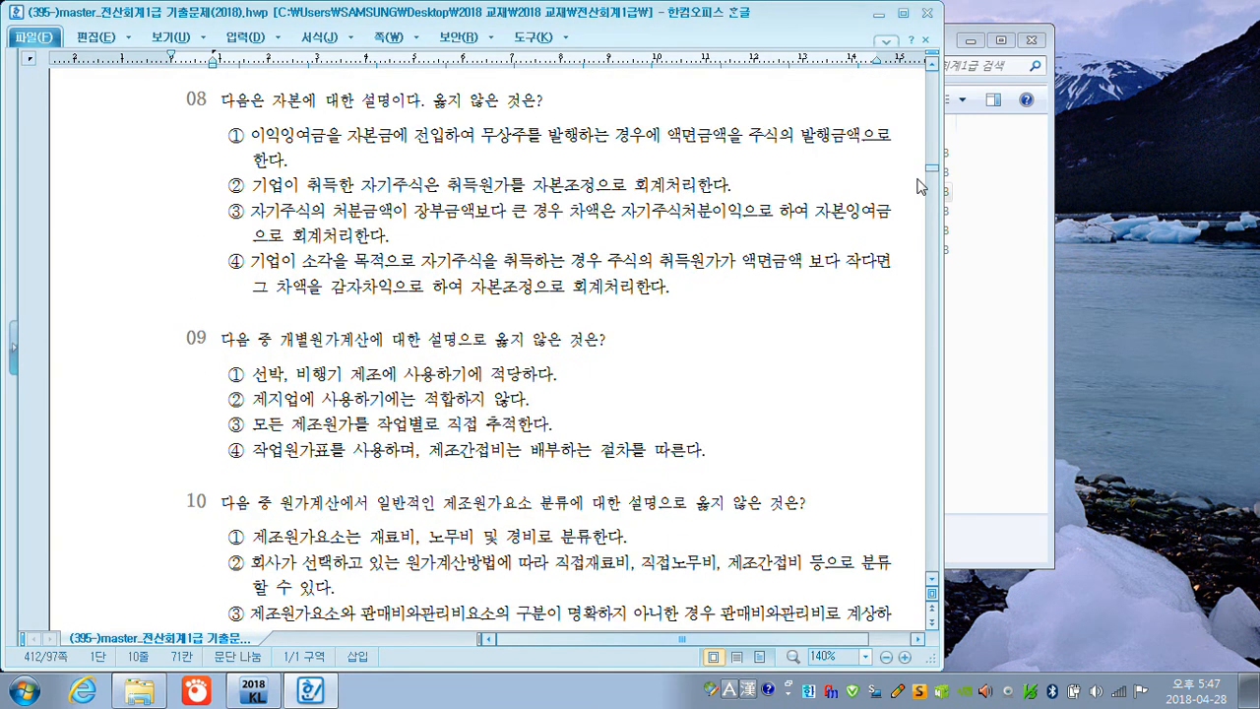
{"action": "key", "text": "F2"}
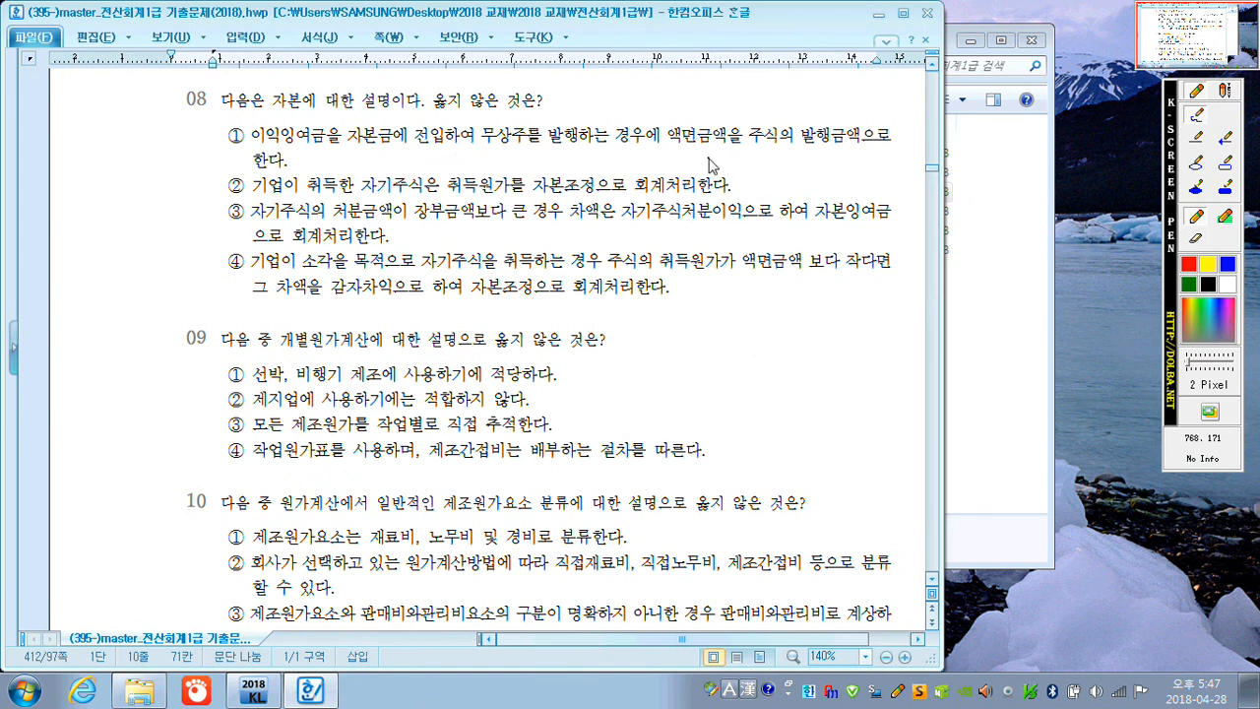
{"action": "mouse_move", "coordinate": [713, 150]}
{"action": "left_mouse_down"}
{"action": "mouse_move", "coordinate": [703, 165]}
{"action": "mouse_move", "coordinate": [667, 120]}
{"action": "mouse_move", "coordinate": [742, 142]}
{"action": "mouse_move", "coordinate": [704, 148]}
{"action": "left_mouse_up"}
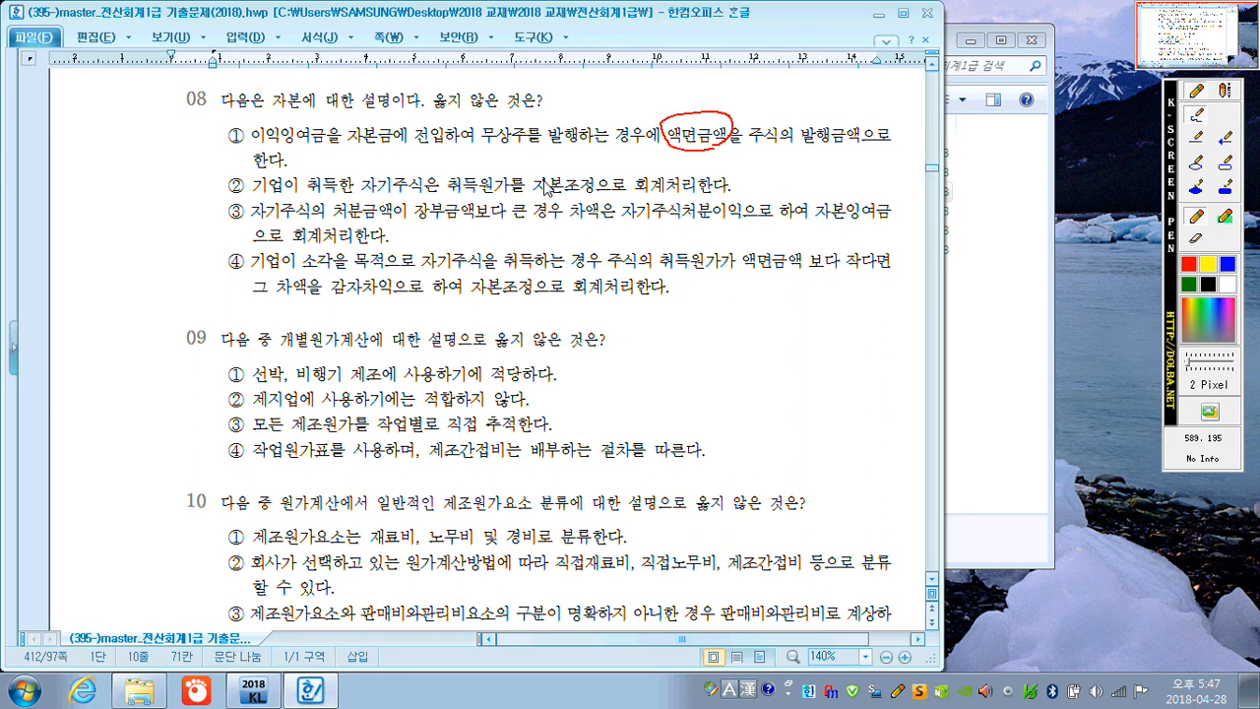
{"action": "mouse_move", "coordinate": [362, 194]}
{"action": "left_mouse_down"}
{"action": "mouse_move", "coordinate": [453, 195]}
{"action": "mouse_move", "coordinate": [518, 173]}
{"action": "mouse_move", "coordinate": [512, 197]}
{"action": "mouse_move", "coordinate": [598, 195]}
{"action": "mouse_move", "coordinate": [612, 173]}
{"action": "left_mouse_up"}
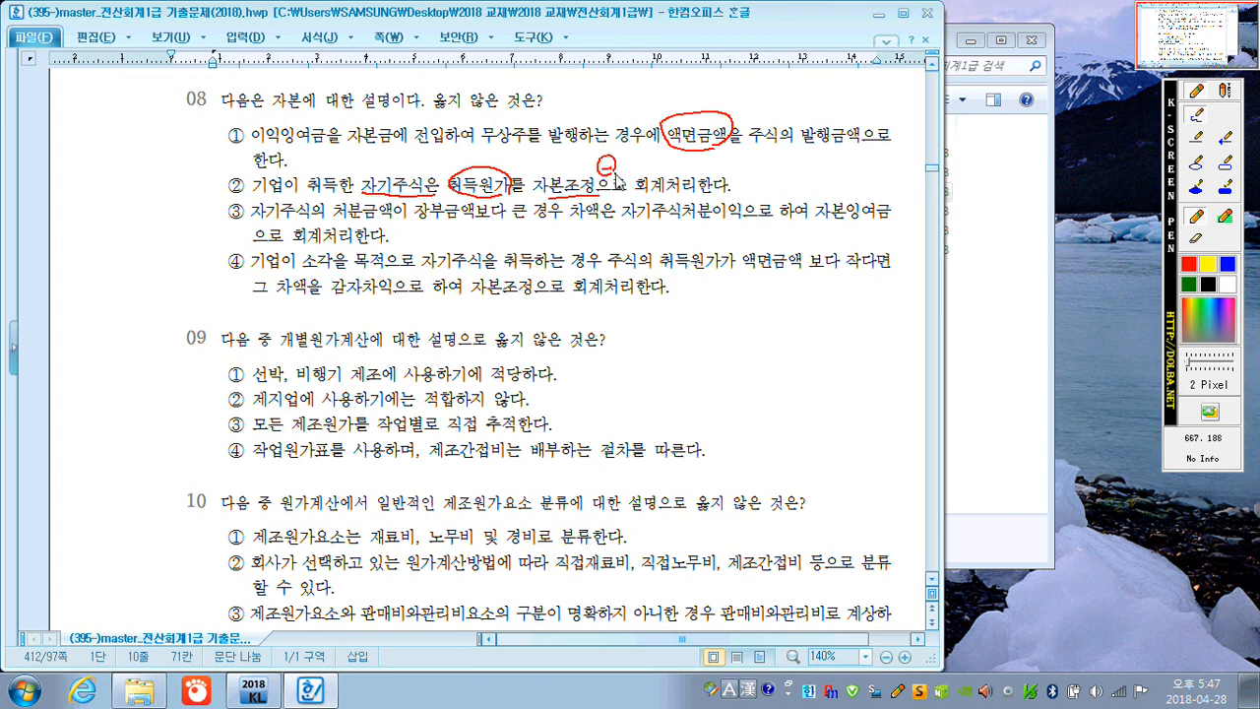
{"action": "left_click_drag", "start_coordinate": [743, 182], "coordinate": [749, 187]}
{"action": "left_click_drag", "start_coordinate": [625, 224], "coordinate": [742, 225]}
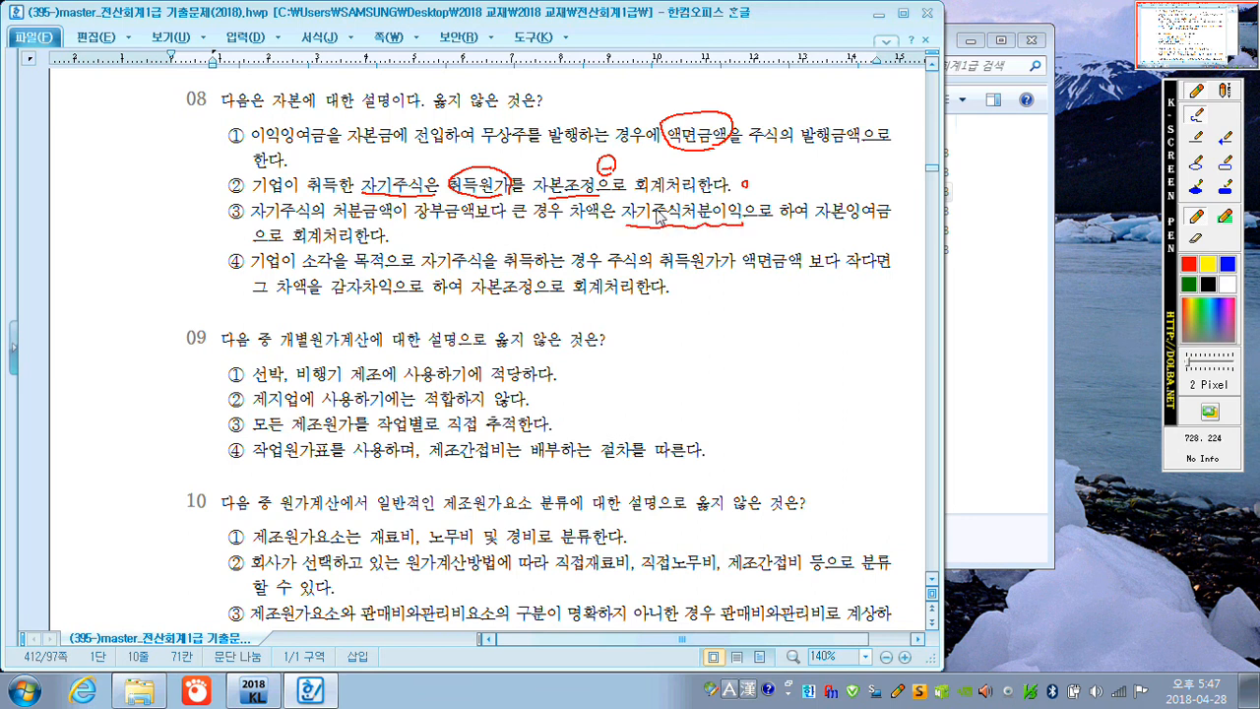
{"action": "left_click_drag", "start_coordinate": [397, 240], "coordinate": [393, 235]}
Write the entry 자본금 / 현금, 감자차익 below question 08, correct 조정 to 잉여금 in option ④, and check answer ④
{"action": "left_click_drag", "start_coordinate": [742, 296], "coordinate": [729, 341]}
{"action": "mouse_move", "coordinate": [645, 311]}
{"action": "left_mouse_down"}
{"action": "mouse_move", "coordinate": [652, 327]}
{"action": "mouse_move", "coordinate": [661, 313]}
{"action": "mouse_move", "coordinate": [703, 324]}
{"action": "mouse_move", "coordinate": [786, 307]}
{"action": "mouse_move", "coordinate": [789, 325]}
{"action": "mouse_move", "coordinate": [766, 337]}
{"action": "mouse_move", "coordinate": [775, 344]}
{"action": "mouse_move", "coordinate": [787, 331]}
{"action": "mouse_move", "coordinate": [837, 340]}
{"action": "left_mouse_up"}
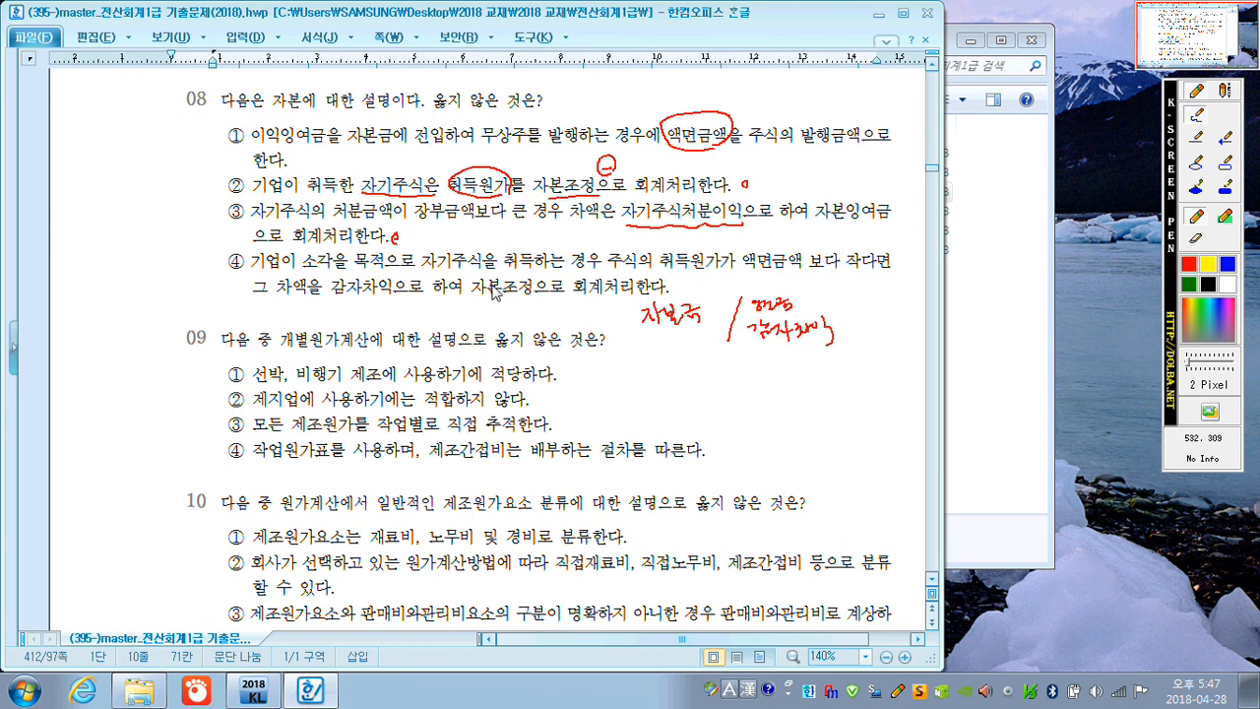
{"action": "mouse_move", "coordinate": [504, 284]}
{"action": "left_mouse_down"}
{"action": "mouse_move", "coordinate": [536, 292]}
{"action": "mouse_move", "coordinate": [518, 331]}
{"action": "mouse_move", "coordinate": [555, 307]}
{"action": "mouse_move", "coordinate": [547, 320]}
{"action": "left_mouse_up"}
{"action": "left_click_drag", "start_coordinate": [228, 258], "coordinate": [247, 236]}
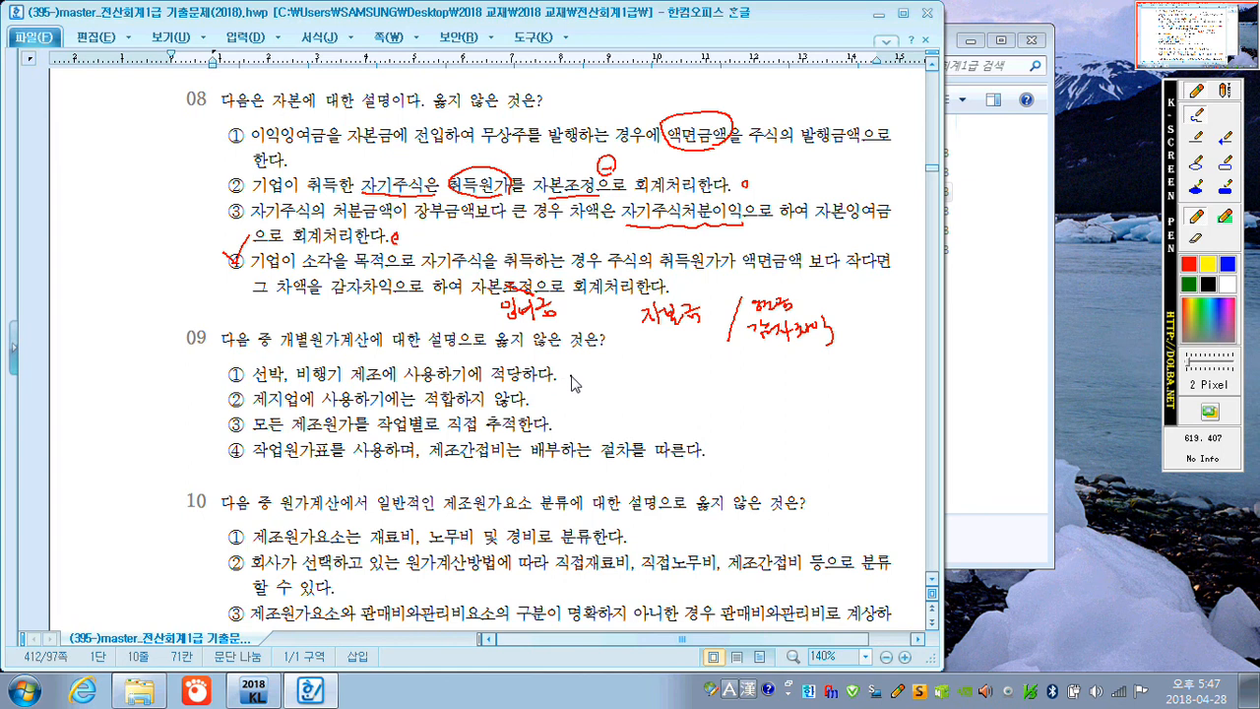
Mark question 09: O beside ①, ② and ④, underline 모든 제조, 직접 추적 and 배부하는 절차, note 직접비, check ③, and leave the pen
{"action": "left_click_drag", "start_coordinate": [577, 372], "coordinate": [582, 372]}
{"action": "left_click_drag", "start_coordinate": [255, 433], "coordinate": [308, 434]}
{"action": "left_click_drag", "start_coordinate": [455, 437], "coordinate": [517, 434]}
{"action": "left_click_drag", "start_coordinate": [557, 424], "coordinate": [657, 423]}
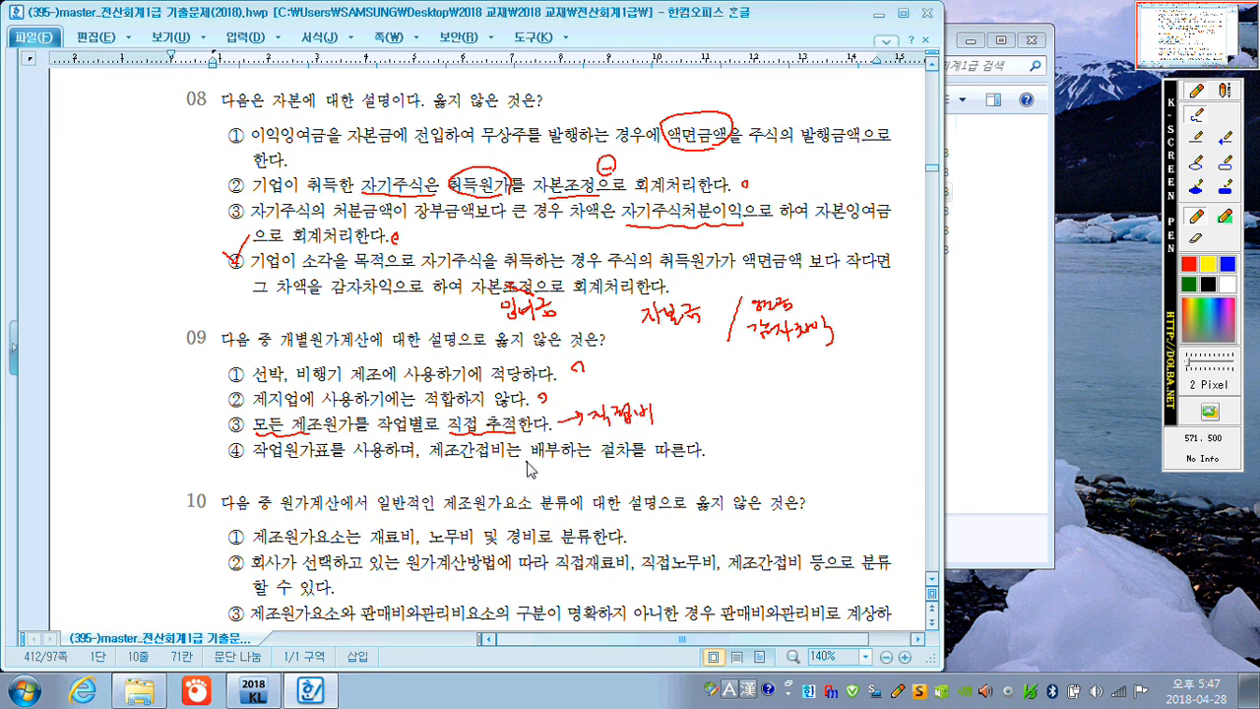
{"action": "left_click_drag", "start_coordinate": [532, 458], "coordinate": [622, 459]}
{"action": "left_click_drag", "start_coordinate": [725, 448], "coordinate": [722, 457]}
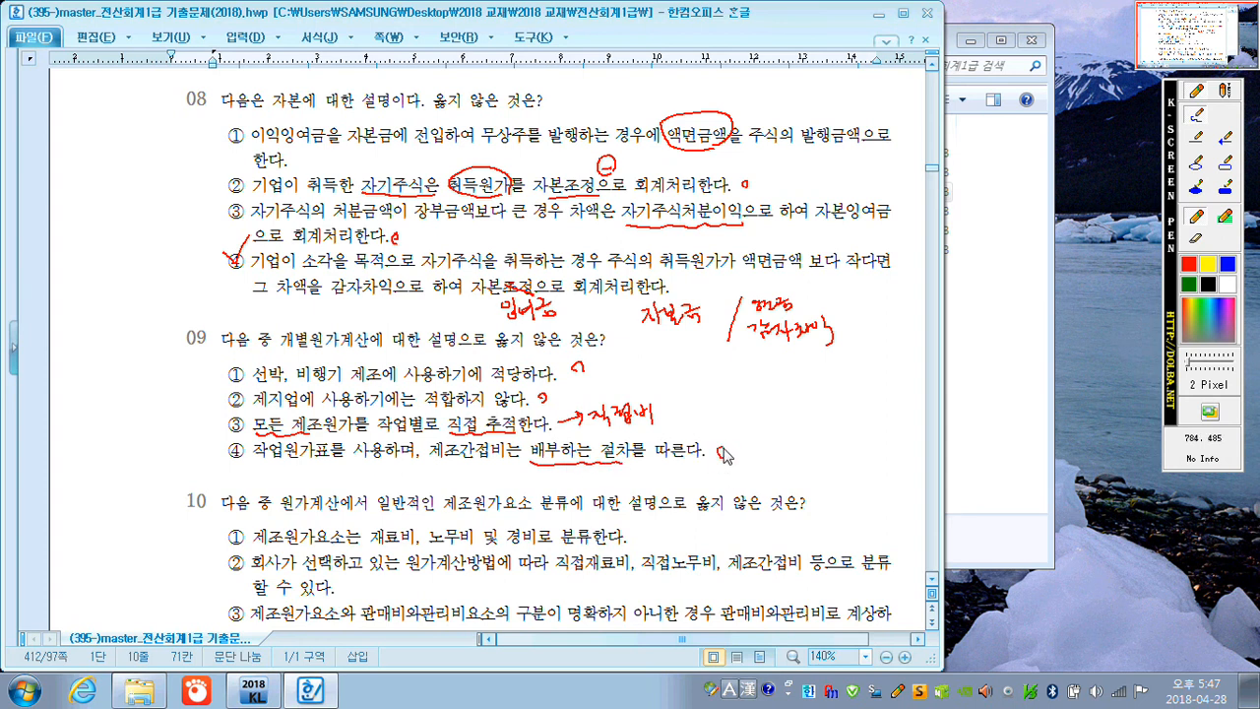
{"action": "left_click_drag", "start_coordinate": [234, 423], "coordinate": [246, 409]}
{"action": "key", "text": "Escape"}
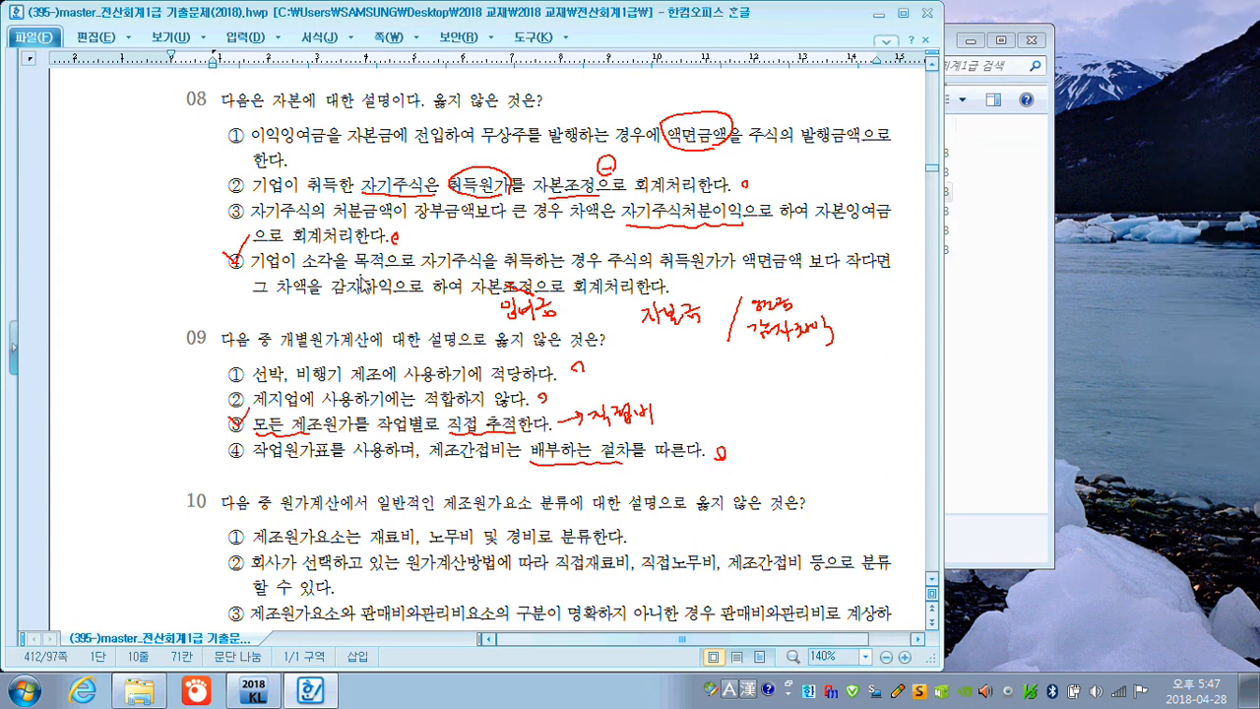
Mark question 10's options: circle 재료비, 노무비 and 경비 in ①, and underline 직접재료비, 직접노무비 and 제조간접비 in ②
{"action": "scroll", "coordinate": [366, 297], "scroll_direction": "down", "scroll_amount": 4}
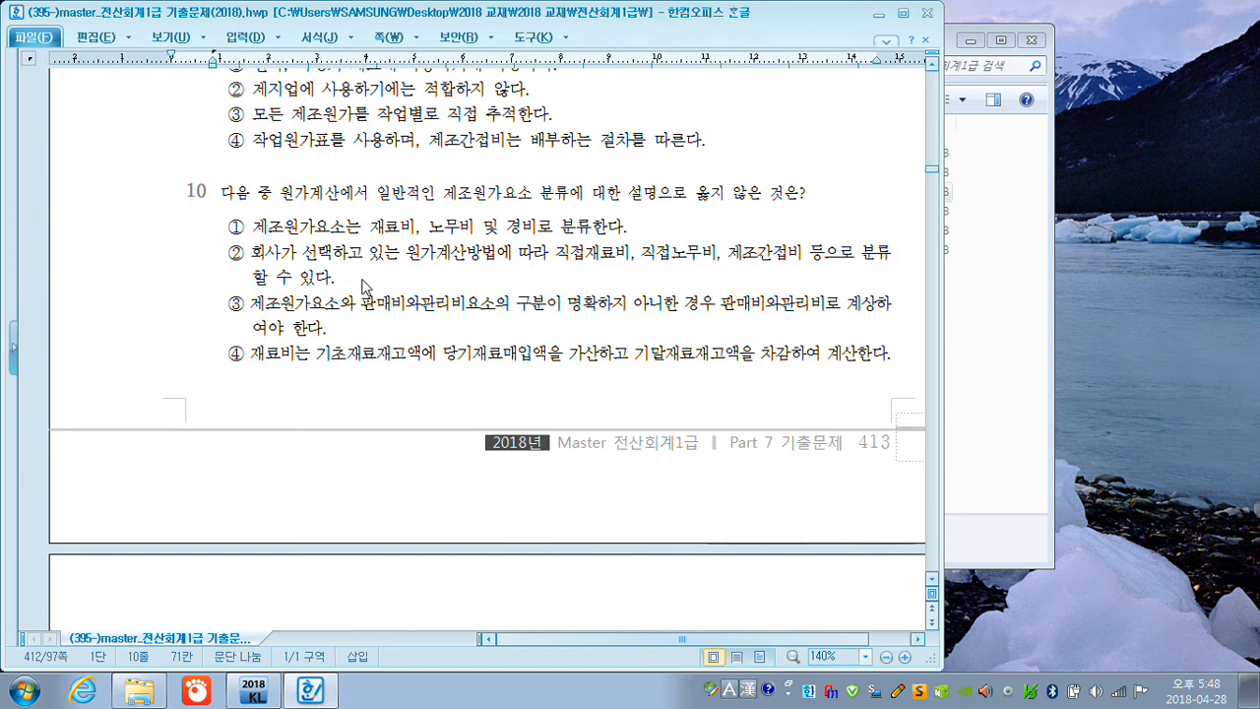
{"action": "key", "text": "F12"}
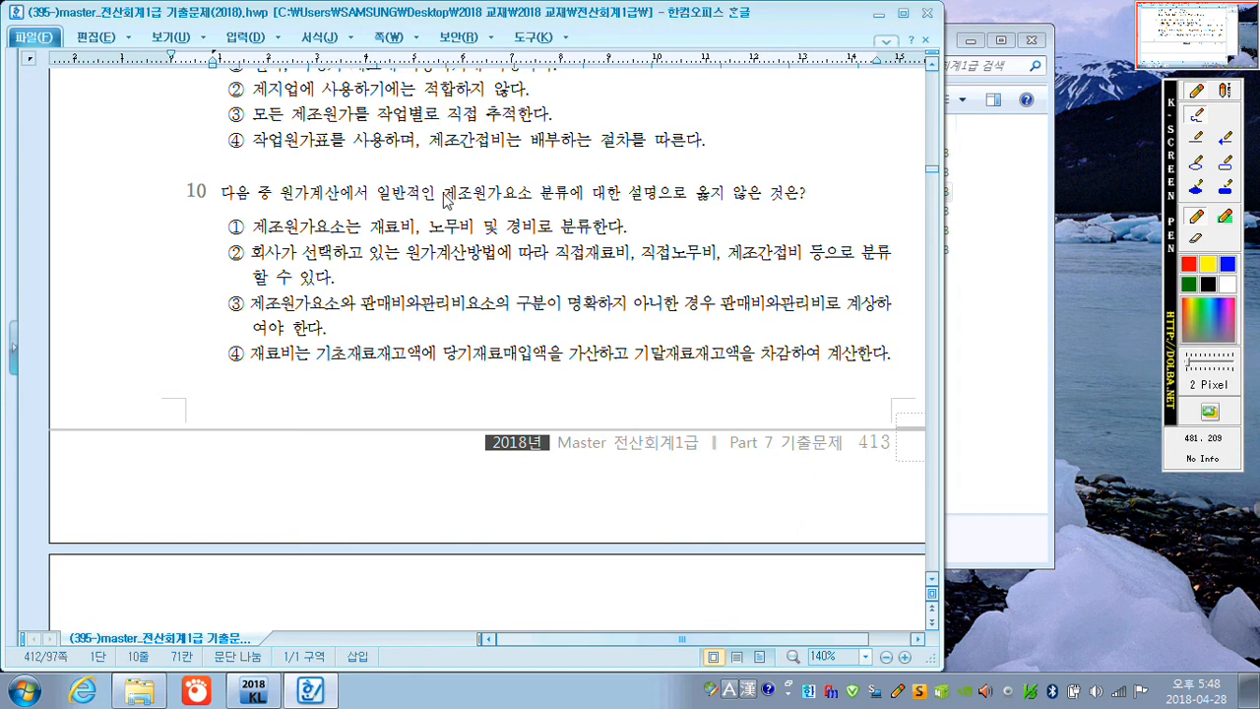
{"action": "mouse_move", "coordinate": [414, 234]}
{"action": "left_mouse_down"}
{"action": "mouse_move", "coordinate": [392, 244]}
{"action": "mouse_move", "coordinate": [460, 202]}
{"action": "mouse_move", "coordinate": [515, 243]}
{"action": "mouse_move", "coordinate": [546, 209]}
{"action": "mouse_move", "coordinate": [541, 231]}
{"action": "left_mouse_up"}
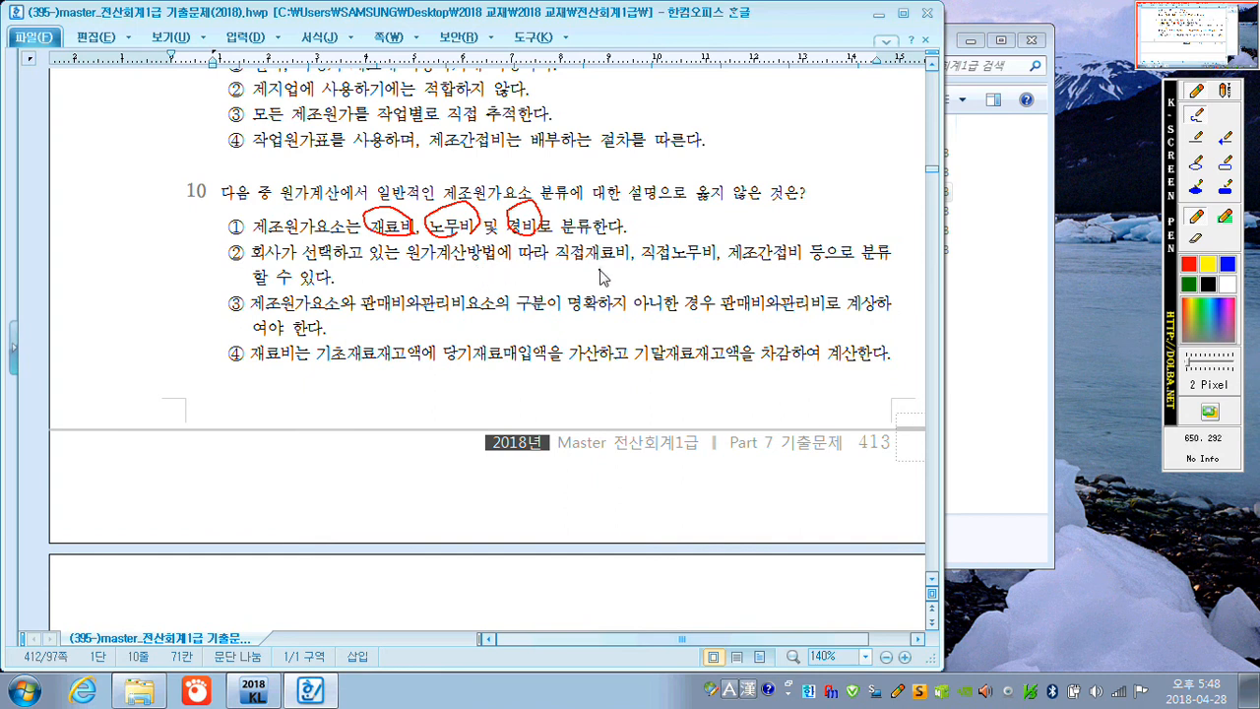
{"action": "left_click_drag", "start_coordinate": [566, 260], "coordinate": [809, 265]}
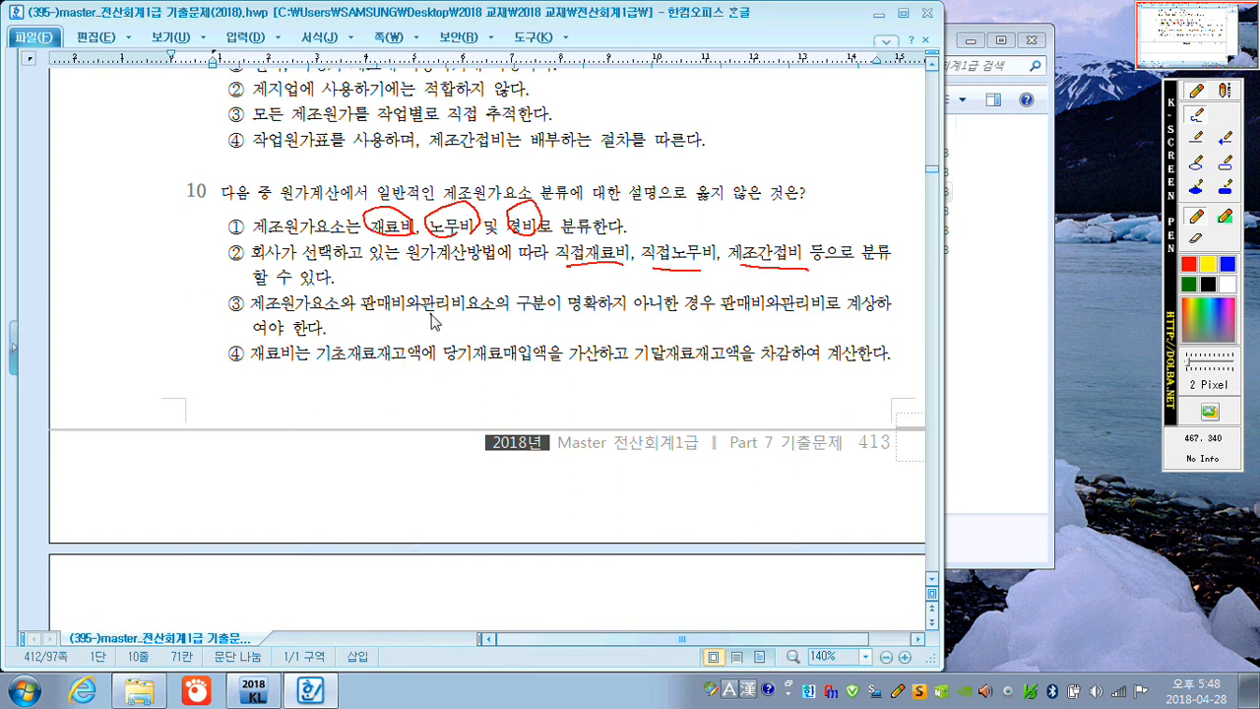
Check question 10's answer ③, correcting 관리비 to 배분, underline option ④'s material cost terms, circle 재료비, 가산 and 차감, and leave the pen
{"action": "left_click_drag", "start_coordinate": [594, 315], "coordinate": [675, 314]}
{"action": "mouse_move", "coordinate": [831, 291]}
{"action": "left_mouse_down"}
{"action": "mouse_move", "coordinate": [763, 337]}
{"action": "mouse_move", "coordinate": [783, 345]}
{"action": "mouse_move", "coordinate": [801, 323]}
{"action": "mouse_move", "coordinate": [811, 335]}
{"action": "left_mouse_up"}
{"action": "mouse_move", "coordinate": [228, 297]}
{"action": "left_mouse_down"}
{"action": "mouse_move", "coordinate": [236, 308]}
{"action": "mouse_move", "coordinate": [246, 288]}
{"action": "left_mouse_up"}
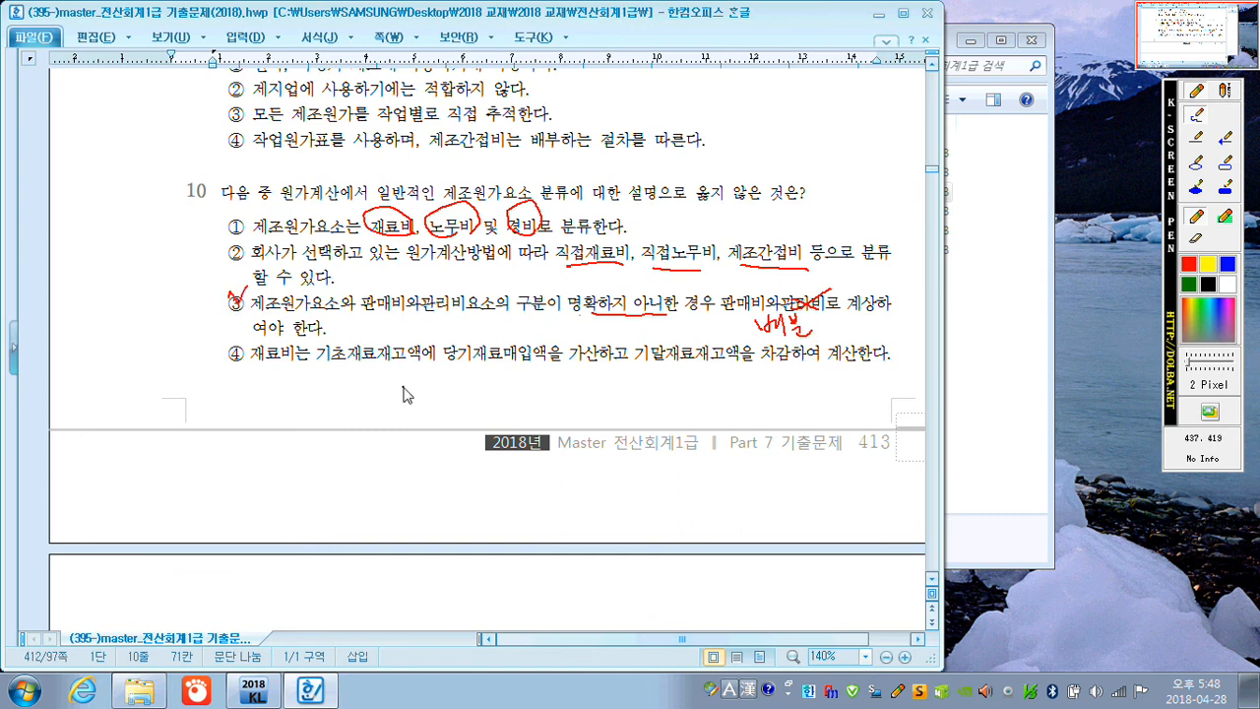
{"action": "left_click_drag", "start_coordinate": [317, 363], "coordinate": [788, 372]}
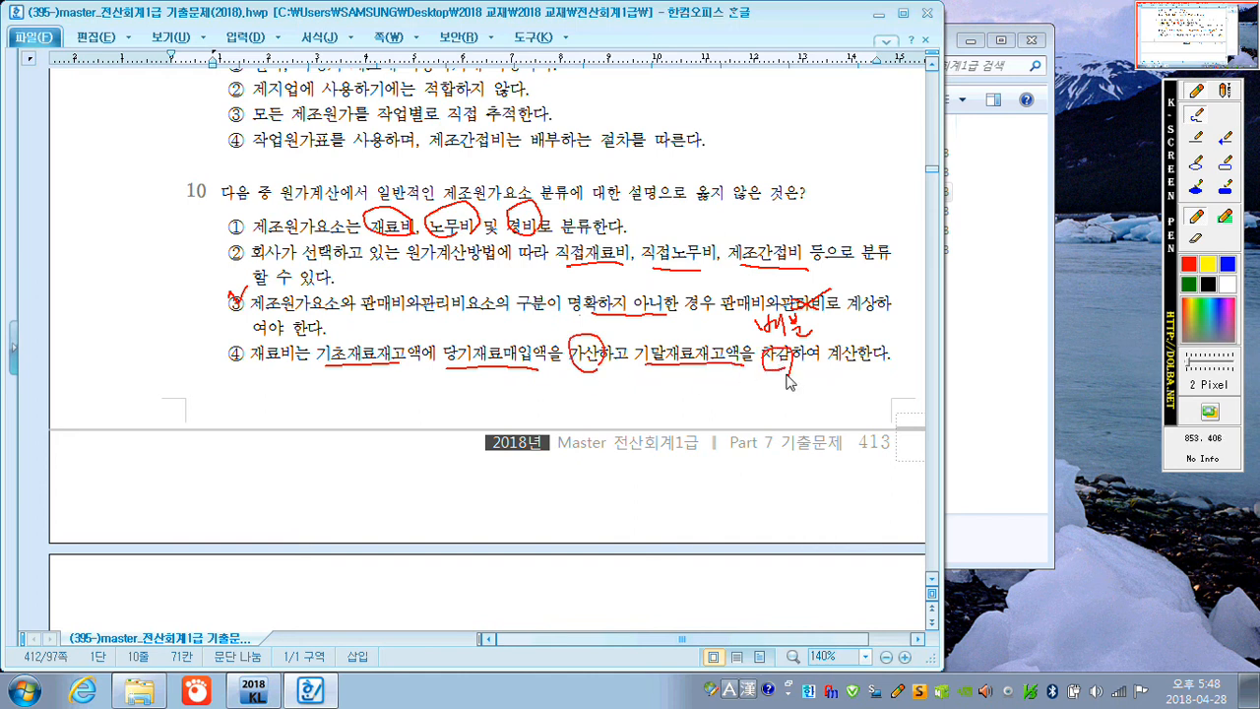
{"action": "mouse_move", "coordinate": [295, 357]}
{"action": "left_mouse_down"}
{"action": "mouse_move", "coordinate": [274, 378]}
{"action": "mouse_move", "coordinate": [295, 376]}
{"action": "left_mouse_up"}
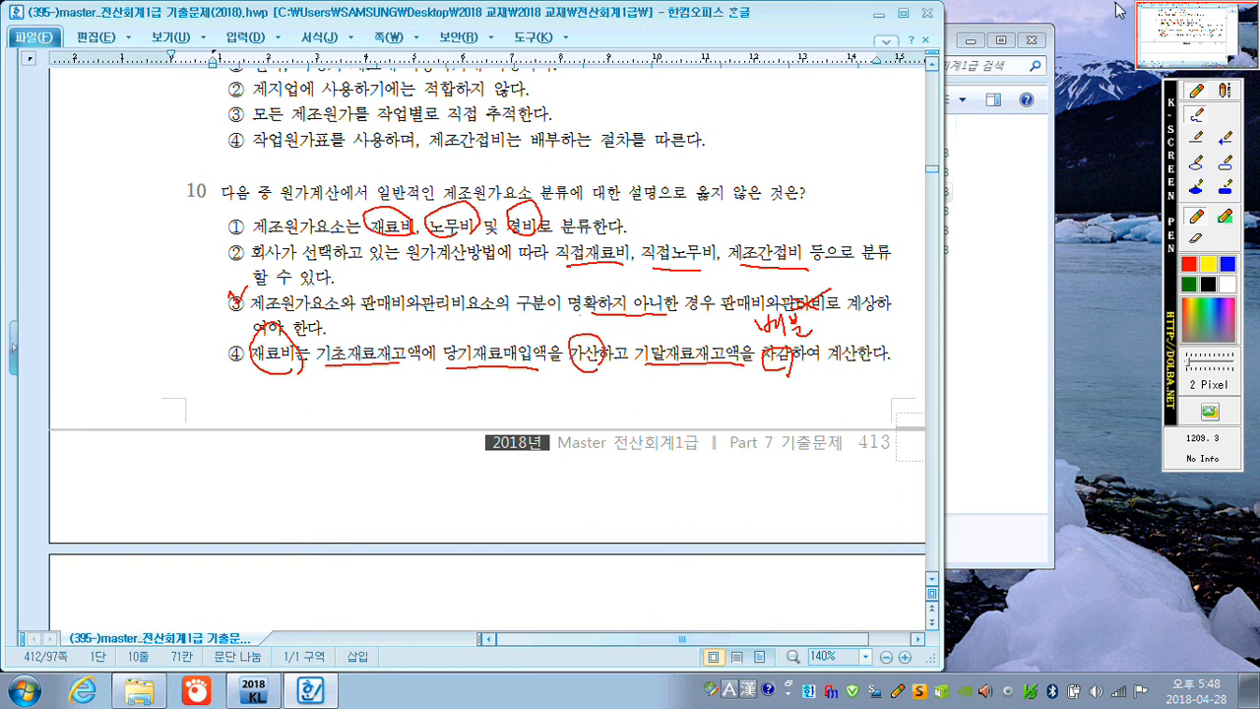
{"action": "key", "text": "Escape"}
Mark question 11's data: arrow from 10,000, link 직접노무비 and 제조간접비 as 가공비, underline 가공비 and 50,000, and write 20 and a circled 80
{"action": "scroll", "coordinate": [884, 147], "scroll_direction": "down", "scroll_amount": 12}
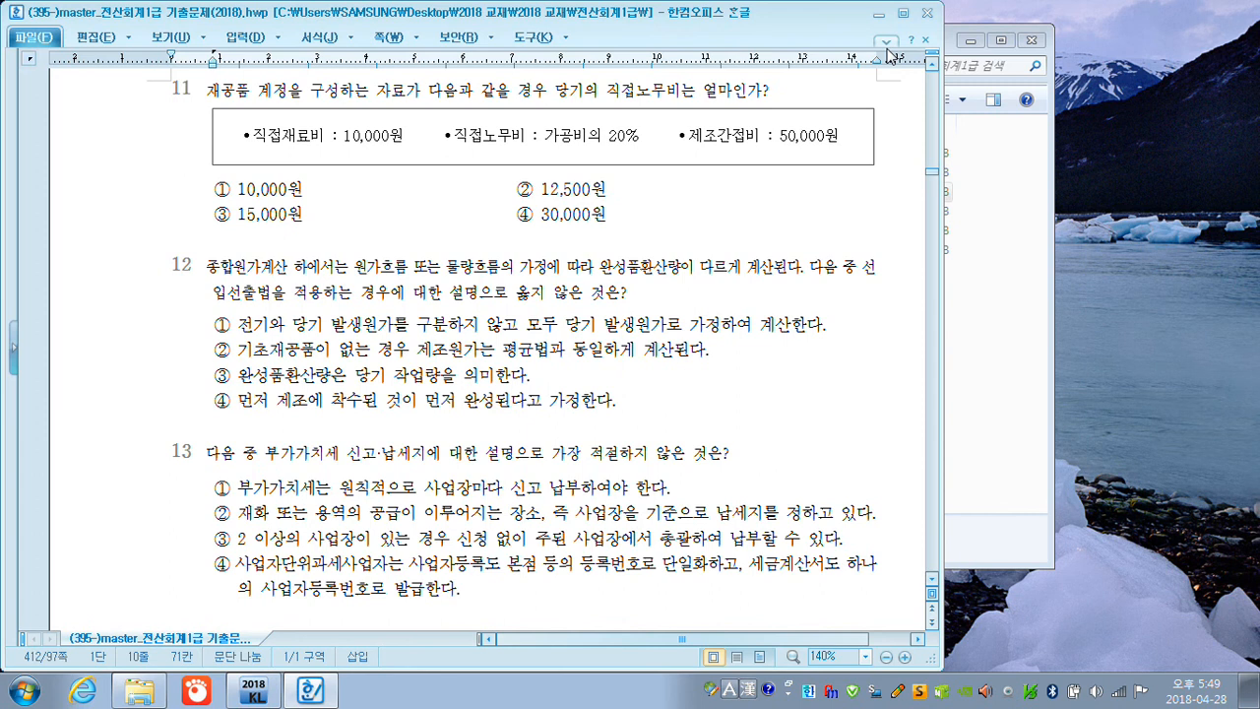
{"action": "key", "text": "F12"}
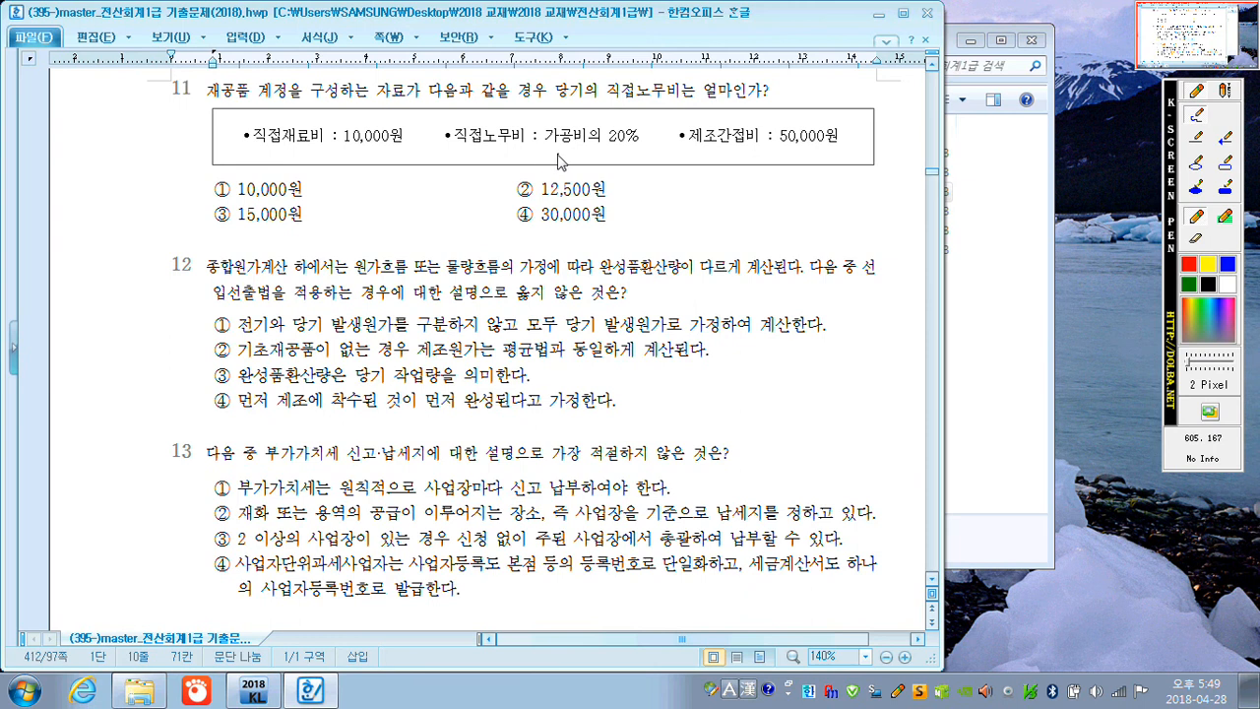
{"action": "left_click_drag", "start_coordinate": [352, 148], "coordinate": [373, 166]}
{"action": "mouse_move", "coordinate": [526, 149]}
{"action": "left_mouse_down"}
{"action": "mouse_move", "coordinate": [554, 168]}
{"action": "mouse_move", "coordinate": [678, 167]}
{"action": "mouse_move", "coordinate": [728, 148]}
{"action": "mouse_move", "coordinate": [702, 183]}
{"action": "mouse_move", "coordinate": [736, 175]}
{"action": "mouse_move", "coordinate": [758, 188]}
{"action": "left_mouse_up"}
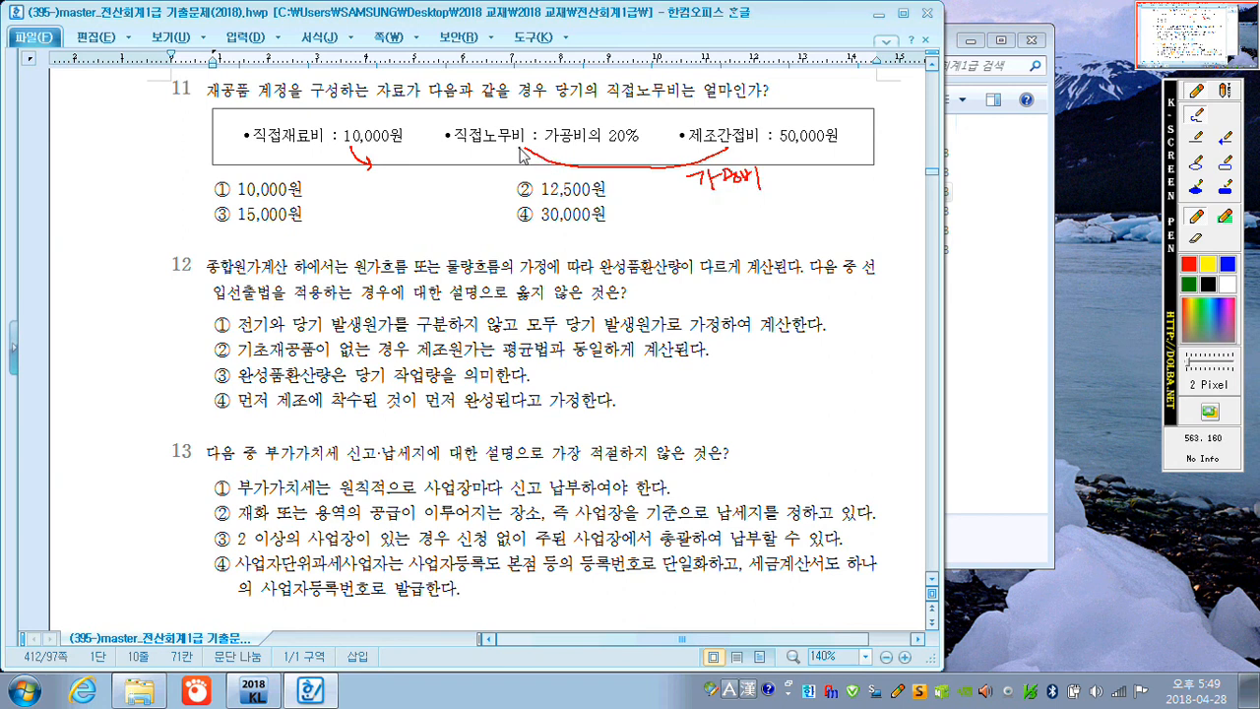
{"action": "left_click_drag", "start_coordinate": [546, 145], "coordinate": [593, 146]}
{"action": "left_click_drag", "start_coordinate": [526, 111], "coordinate": [547, 109]}
{"action": "mouse_move", "coordinate": [768, 111]}
{"action": "left_mouse_down"}
{"action": "mouse_move", "coordinate": [754, 128]}
{"action": "mouse_move", "coordinate": [767, 101]}
{"action": "mouse_move", "coordinate": [782, 128]}
{"action": "mouse_move", "coordinate": [852, 146]}
{"action": "left_mouse_up"}
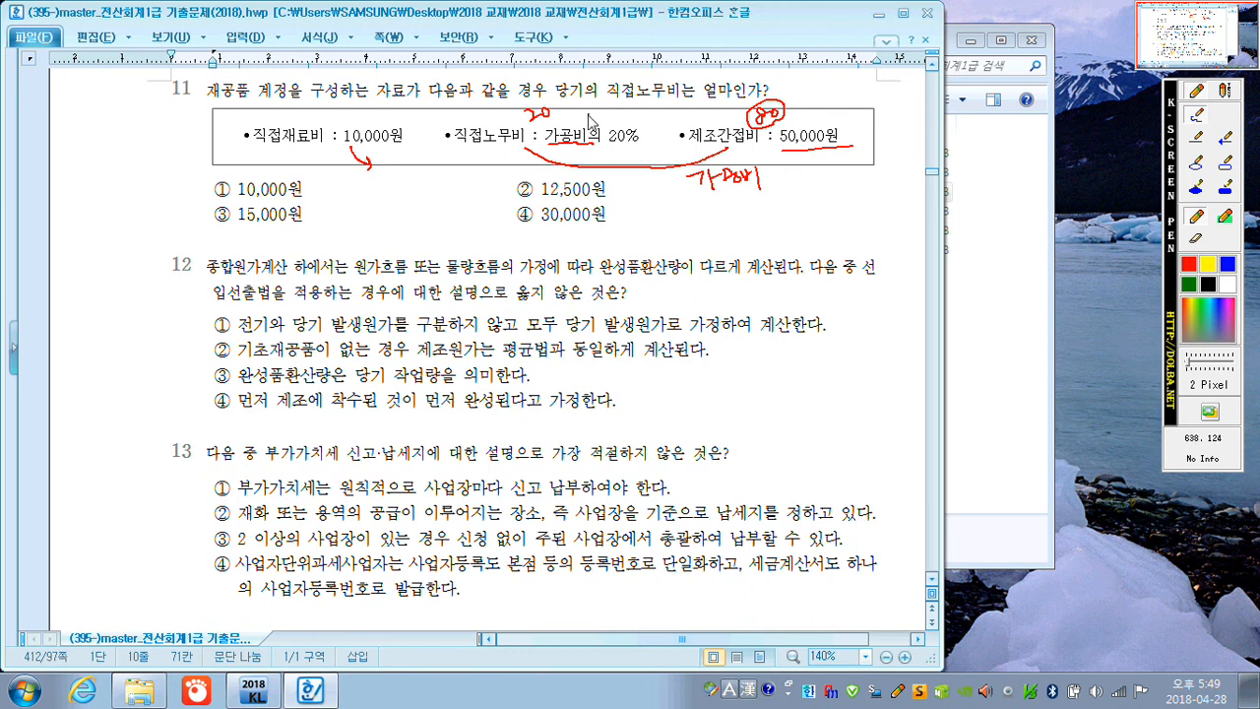
Write 12,500 above question 11's 직접노무비 item, circle the handwritten 20, and check answer ②
{"action": "left_click_drag", "start_coordinate": [585, 108], "coordinate": [587, 120]}
{"action": "mouse_move", "coordinate": [596, 120]}
{"action": "left_mouse_down"}
{"action": "mouse_move", "coordinate": [599, 107]}
{"action": "mouse_move", "coordinate": [667, 108]}
{"action": "left_mouse_up"}
{"action": "mouse_move", "coordinate": [553, 137]}
{"action": "left_mouse_down"}
{"action": "mouse_move", "coordinate": [527, 126]}
{"action": "mouse_move", "coordinate": [563, 122]}
{"action": "left_mouse_up"}
{"action": "left_click_drag", "start_coordinate": [520, 177], "coordinate": [541, 185]}
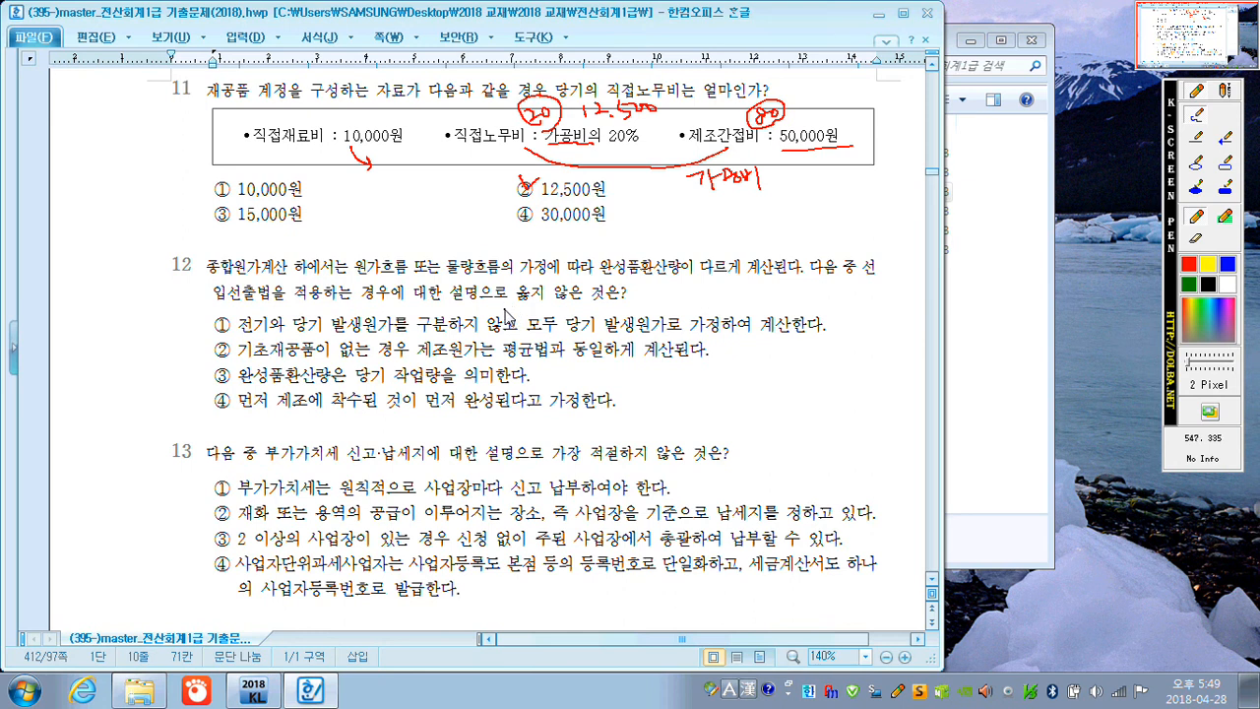
Mark question 12: underline 전기, 발생원가 and 구분하지 않고 in option ①, check answer ①, and put O beside ③ and ④
{"action": "left_click_drag", "start_coordinate": [241, 338], "coordinate": [518, 336]}
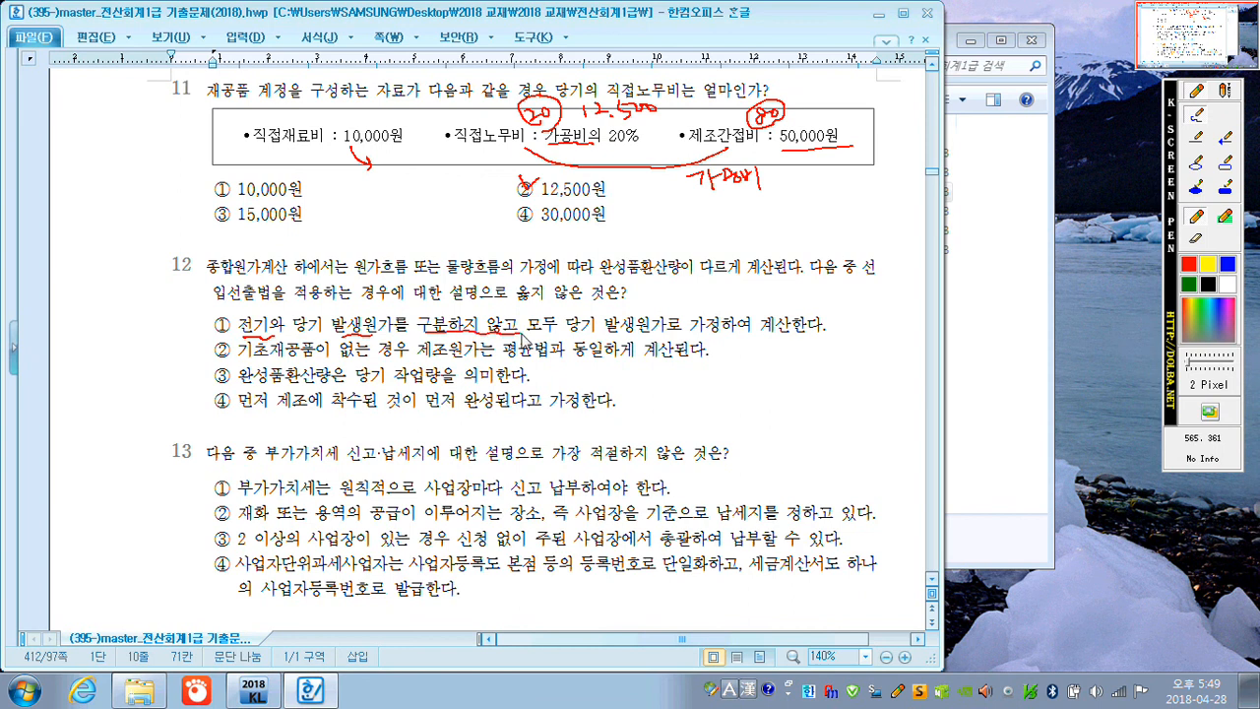
{"action": "mouse_move", "coordinate": [218, 305]}
{"action": "left_mouse_down"}
{"action": "mouse_move", "coordinate": [226, 315]}
{"action": "mouse_move", "coordinate": [243, 293]}
{"action": "left_mouse_up"}
{"action": "left_click_drag", "start_coordinate": [546, 371], "coordinate": [547, 376]}
{"action": "left_click_drag", "start_coordinate": [621, 403], "coordinate": [627, 398]}
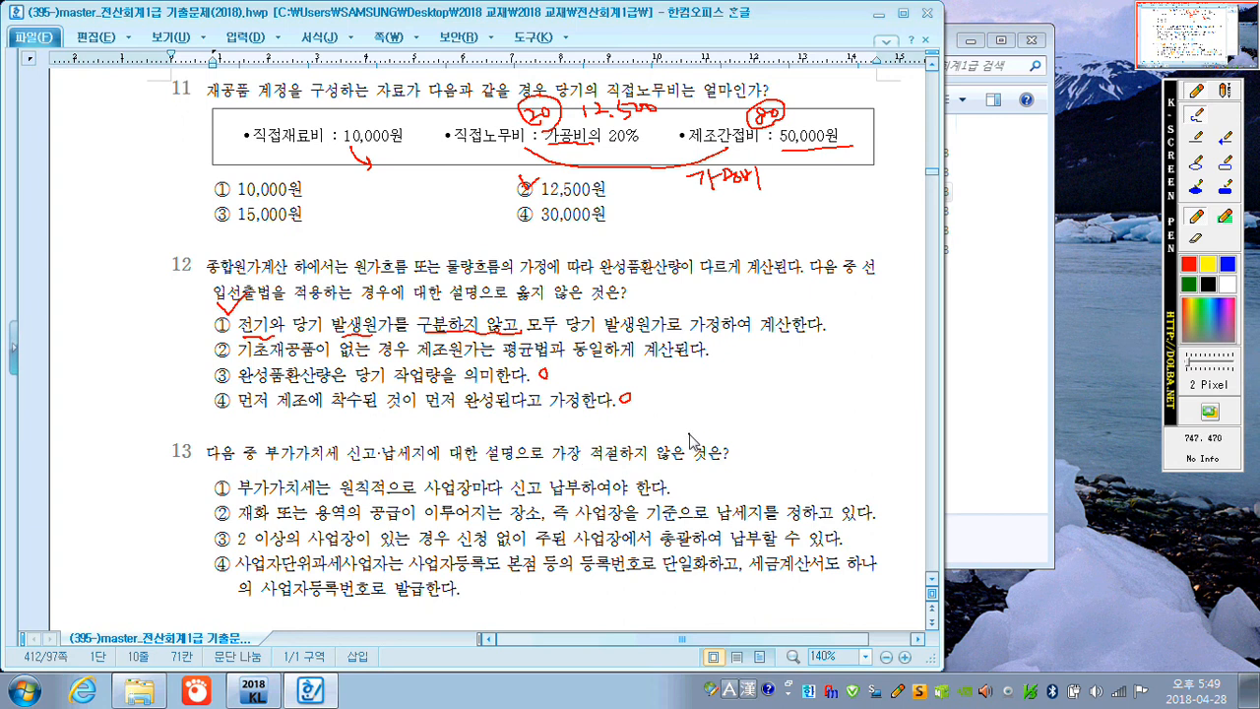
Mark question 13: O beside ① and ②, underline 신청 없이, check ③, and underline 본점 등의, 단일화 and the 사업자등록번호 phrase in ④
{"action": "left_click_drag", "start_coordinate": [686, 489], "coordinate": [689, 487]}
{"action": "left_click_drag", "start_coordinate": [892, 509], "coordinate": [888, 514]}
{"action": "left_click_drag", "start_coordinate": [459, 551], "coordinate": [528, 549]}
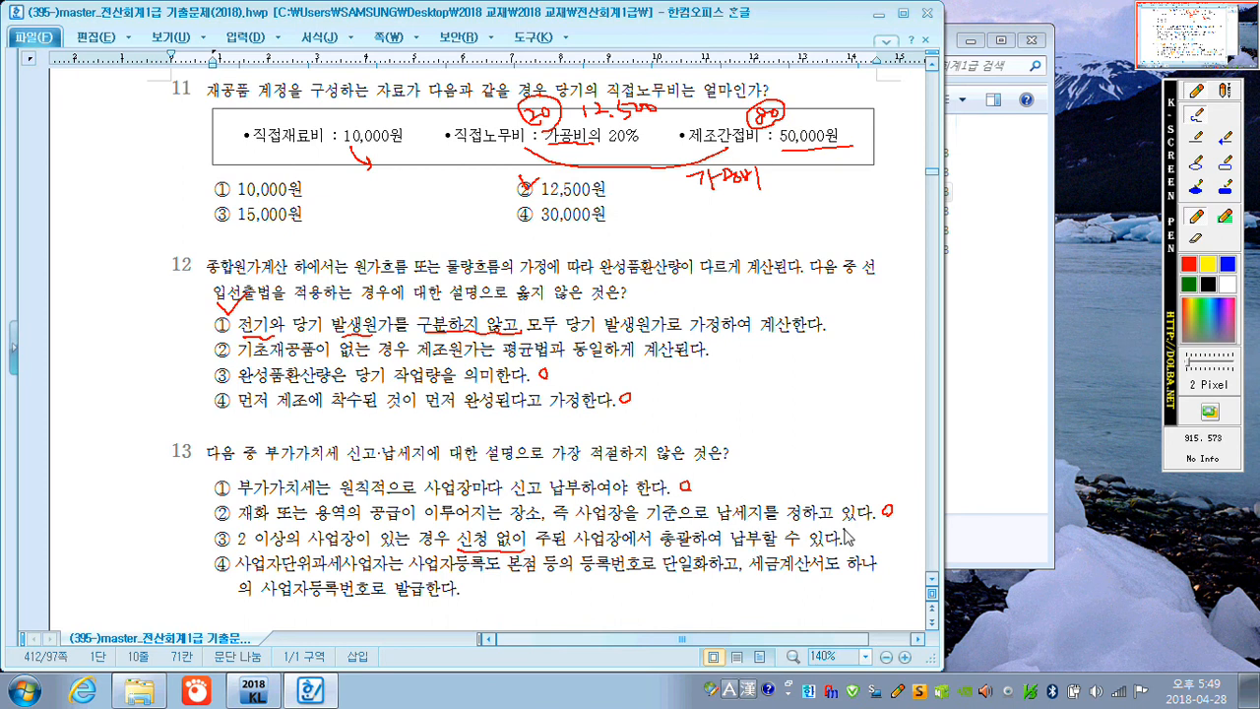
{"action": "left_click_drag", "start_coordinate": [848, 535], "coordinate": [861, 527]}
{"action": "left_click_drag", "start_coordinate": [212, 529], "coordinate": [234, 520]}
{"action": "left_click_drag", "start_coordinate": [508, 577], "coordinate": [577, 575]}
{"action": "left_click_drag", "start_coordinate": [662, 569], "coordinate": [716, 572]}
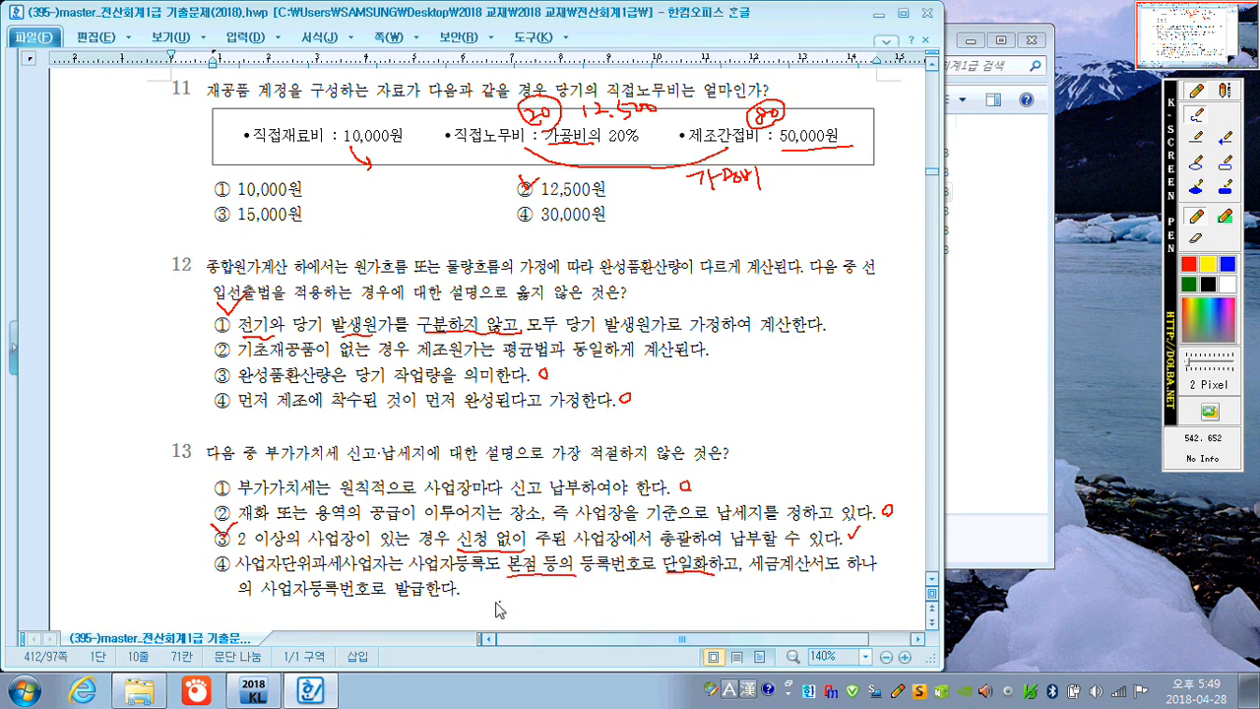
{"action": "left_click_drag", "start_coordinate": [272, 600], "coordinate": [451, 607]}
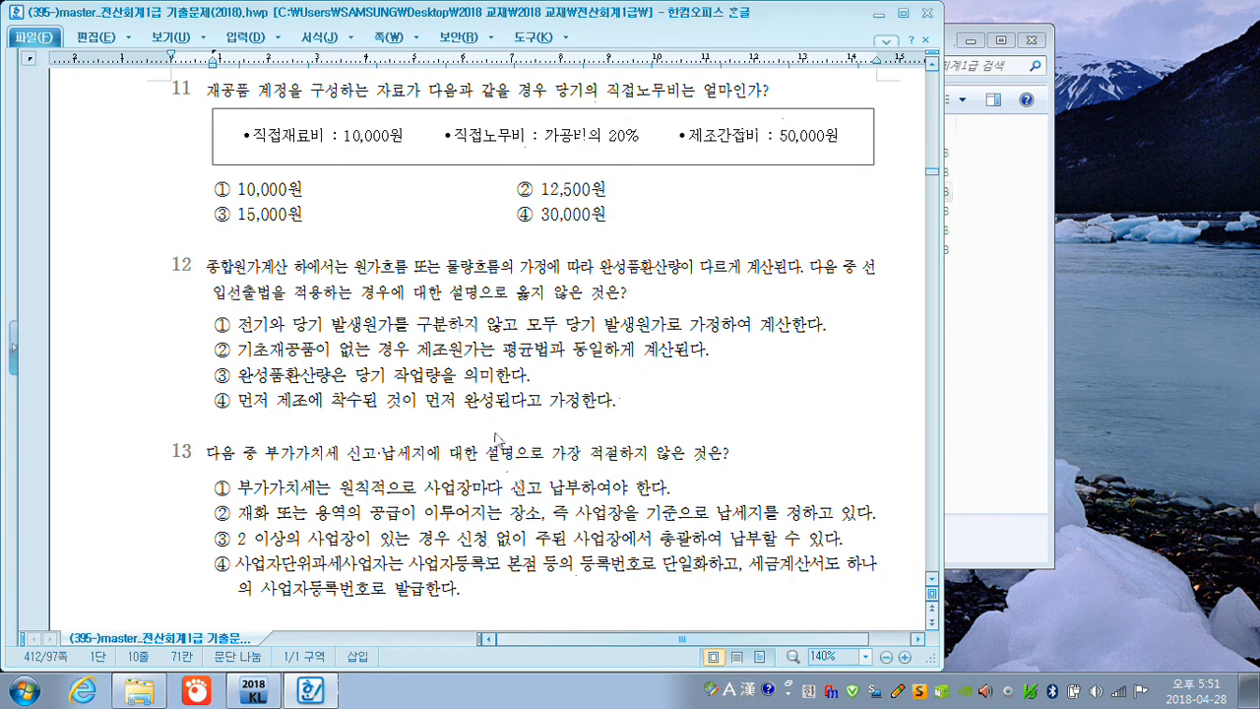
Mark question 14: underline 일반과세자의, put O under 총매출액 and a circled minus under 매출에누리액, cross out 500,000, note 물품제공; 간주공급, and check ②
{"action": "scroll", "coordinate": [497, 436], "scroll_direction": "down", "scroll_amount": 3}
{"action": "scroll", "coordinate": [497, 436], "scroll_direction": "down", "scroll_amount": 3}
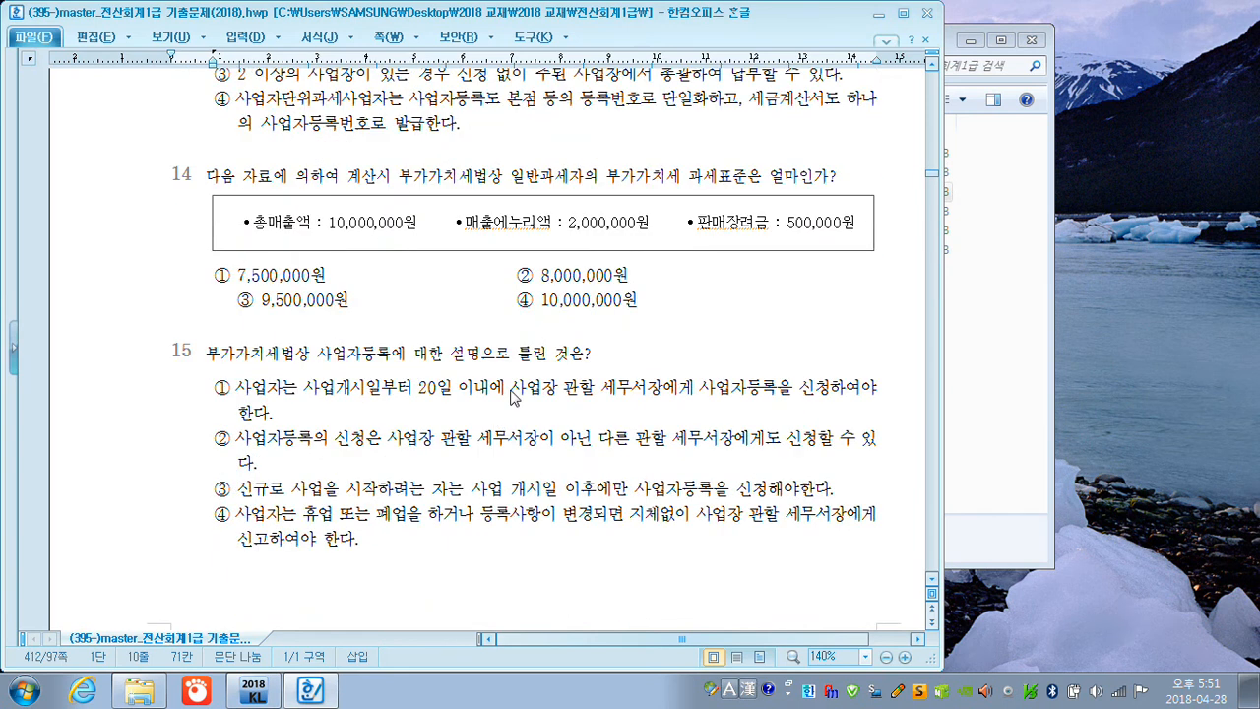
{"action": "key", "text": "F12"}
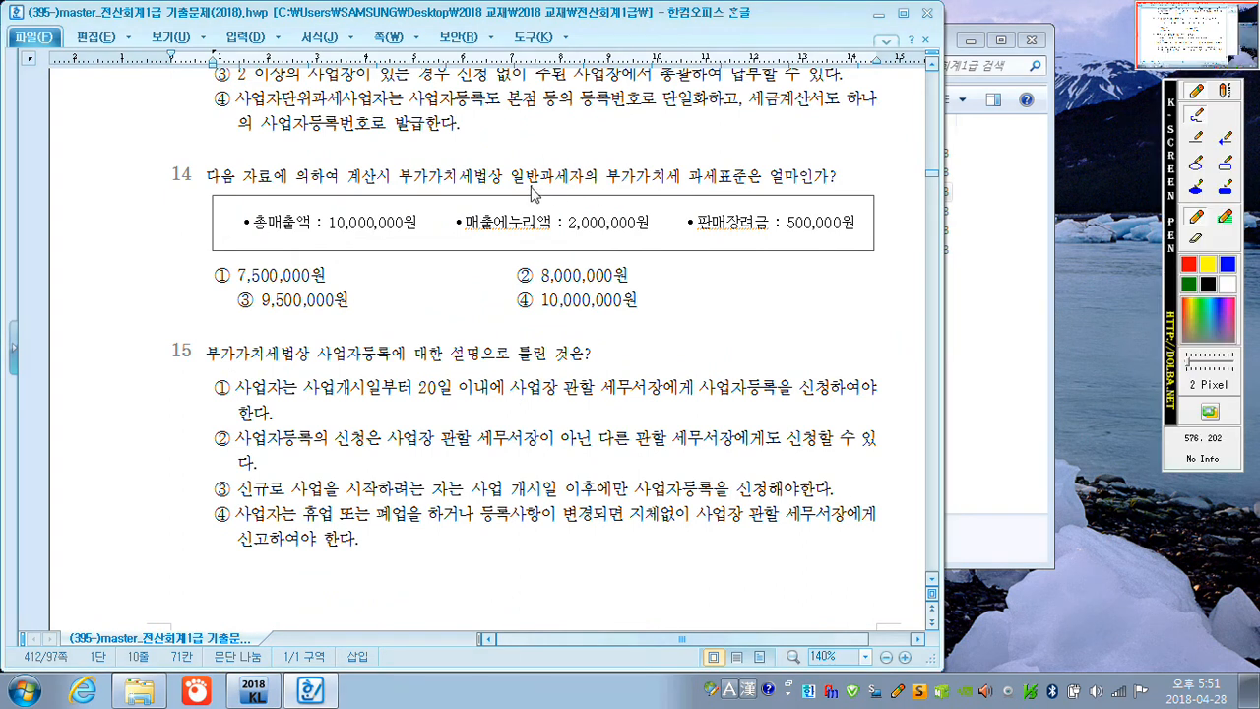
{"action": "left_click_drag", "start_coordinate": [512, 186], "coordinate": [596, 185]}
{"action": "left_click_drag", "start_coordinate": [401, 241], "coordinate": [407, 233]}
{"action": "mouse_move", "coordinate": [561, 246]}
{"action": "left_mouse_down"}
{"action": "mouse_move", "coordinate": [581, 246]}
{"action": "mouse_move", "coordinate": [571, 262]}
{"action": "mouse_move", "coordinate": [557, 240]}
{"action": "left_mouse_up"}
{"action": "mouse_move", "coordinate": [780, 239]}
{"action": "left_mouse_down"}
{"action": "mouse_move", "coordinate": [799, 199]}
{"action": "mouse_move", "coordinate": [815, 248]}
{"action": "left_mouse_up"}
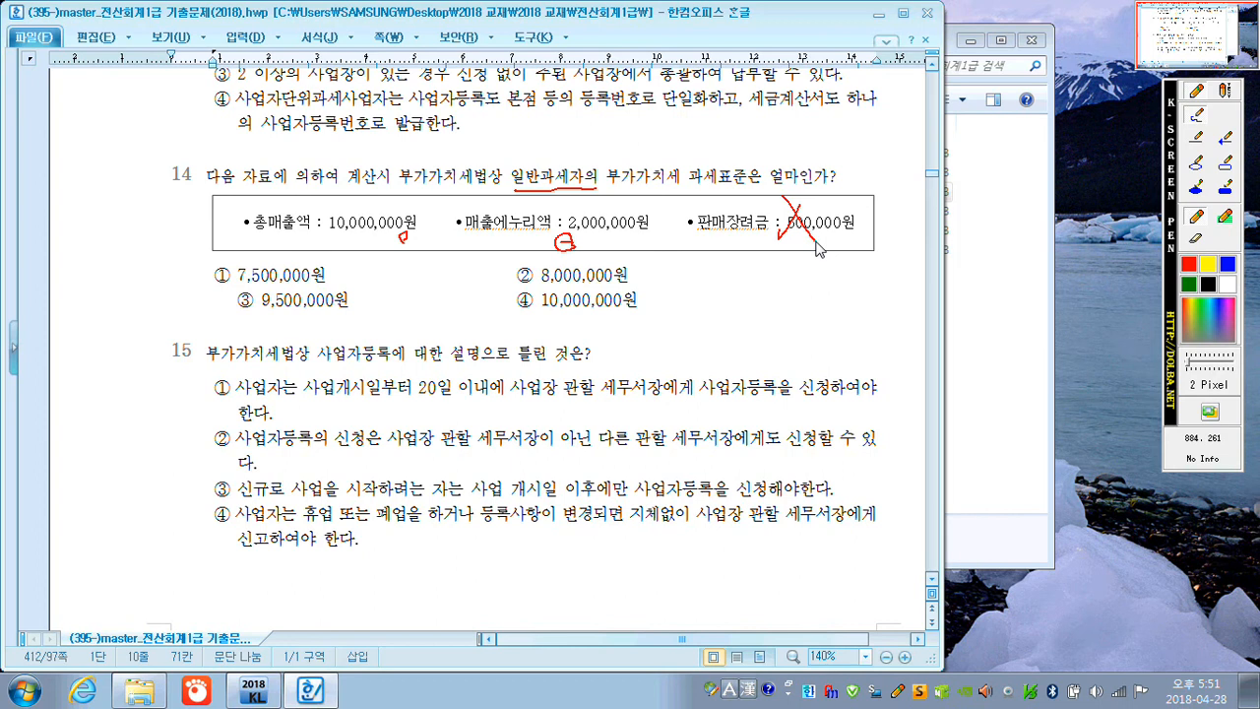
{"action": "mouse_move", "coordinate": [525, 264]}
{"action": "left_mouse_down"}
{"action": "mouse_move", "coordinate": [532, 277]}
{"action": "mouse_move", "coordinate": [553, 255]}
{"action": "left_mouse_up"}
{"action": "mouse_move", "coordinate": [718, 246]}
{"action": "left_mouse_down"}
{"action": "mouse_move", "coordinate": [757, 280]}
{"action": "mouse_move", "coordinate": [754, 295]}
{"action": "mouse_move", "coordinate": [769, 275]}
{"action": "mouse_move", "coordinate": [792, 295]}
{"action": "mouse_move", "coordinate": [801, 274]}
{"action": "mouse_move", "coordinate": [805, 290]}
{"action": "mouse_move", "coordinate": [866, 264]}
{"action": "mouse_move", "coordinate": [899, 277]}
{"action": "mouse_move", "coordinate": [913, 262]}
{"action": "mouse_move", "coordinate": [919, 285]}
{"action": "mouse_move", "coordinate": [926, 275]}
{"action": "left_mouse_up"}
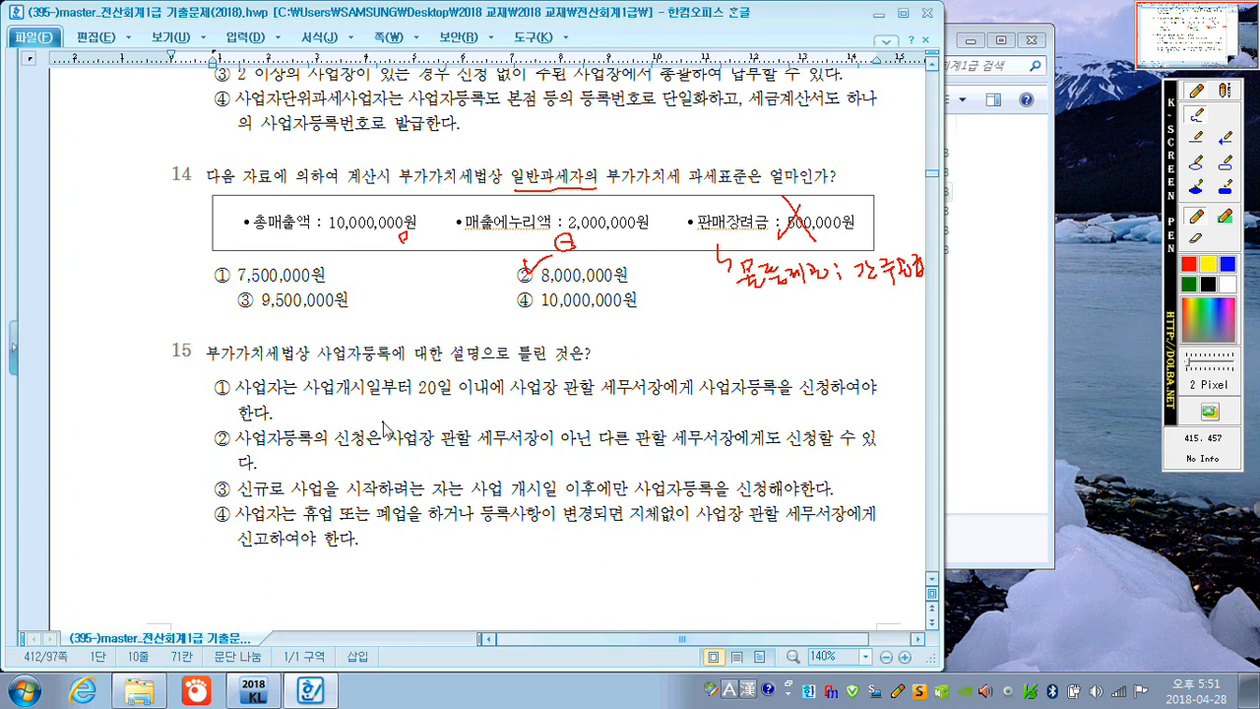
Mark question 15: O beside ①, ② and ④, cross out 이후에만 in option ③, write 사전가능 above it, and check answer ③
{"action": "left_click_drag", "start_coordinate": [307, 401], "coordinate": [304, 414]}
{"action": "left_click_drag", "start_coordinate": [274, 457], "coordinate": [273, 468]}
{"action": "left_click_drag", "start_coordinate": [573, 481], "coordinate": [624, 492]}
{"action": "left_click_drag", "start_coordinate": [569, 462], "coordinate": [657, 477]}
{"action": "left_click_drag", "start_coordinate": [197, 471], "coordinate": [222, 469]}
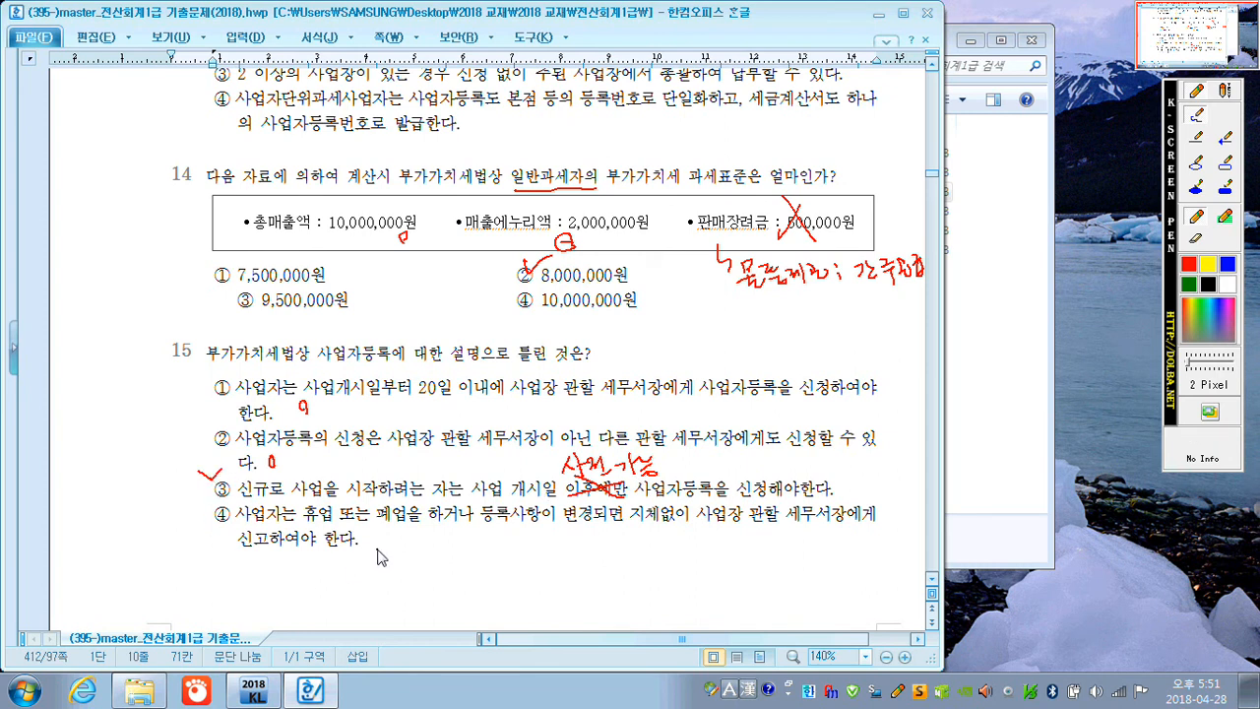
{"action": "left_click_drag", "start_coordinate": [375, 535], "coordinate": [372, 535]}
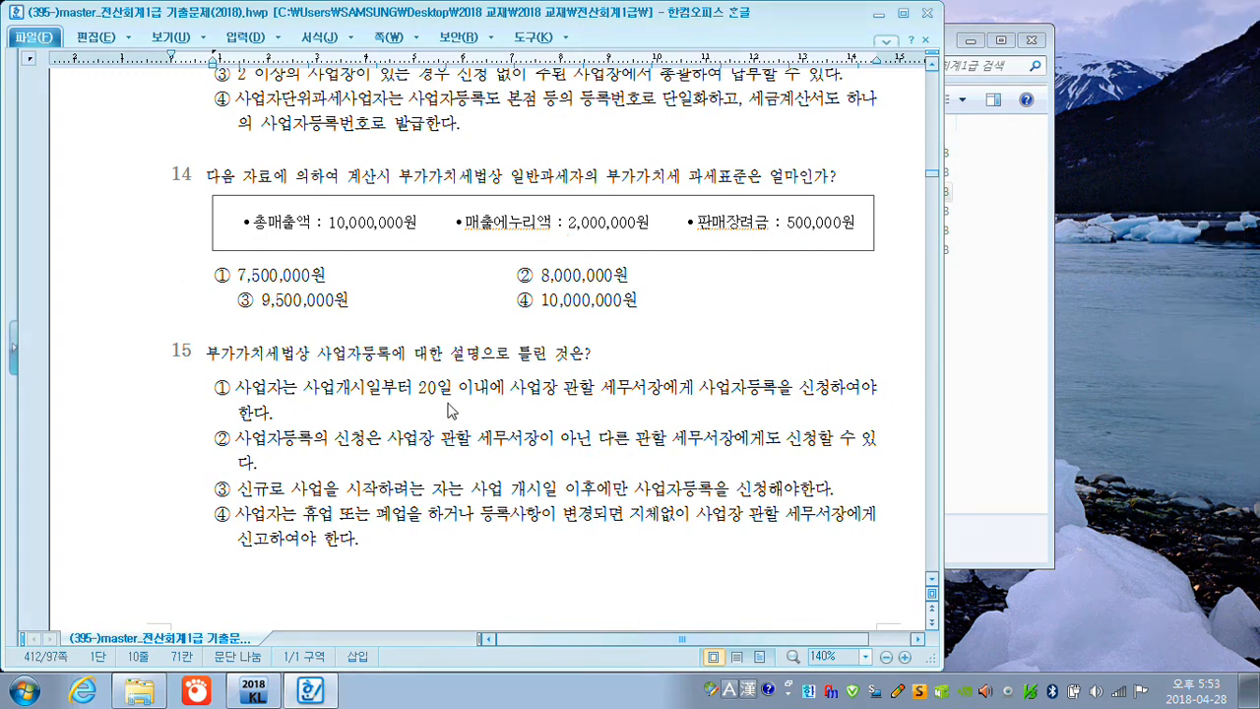
Read the 실기시험 introduction and items [1] and [2] of 문제1 on adding a customer and the 프랜차이즈 account
{"action": "scroll", "coordinate": [453, 412], "scroll_direction": "down", "scroll_amount": 5}
{"action": "scroll", "coordinate": [453, 412], "scroll_direction": "down", "scroll_amount": 6}
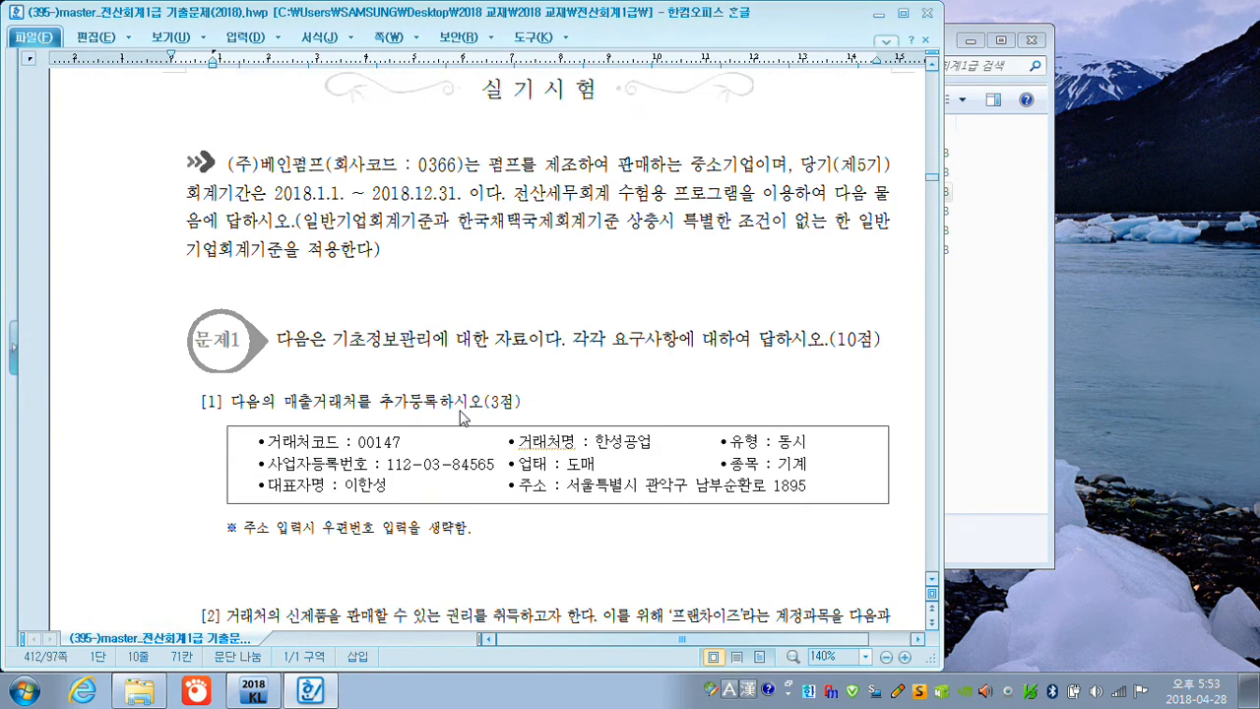
{"action": "scroll", "coordinate": [463, 418], "scroll_direction": "down", "scroll_amount": 3}
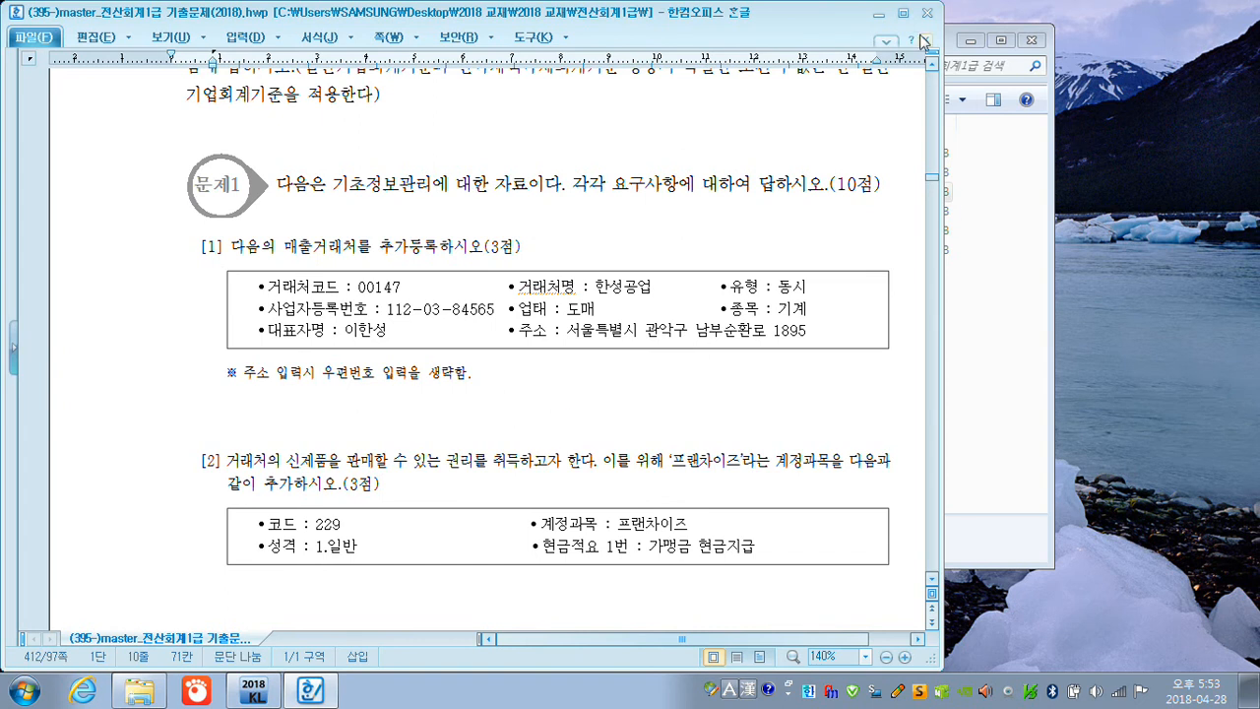
Minimize the exam document, close the folder window, switch to KcLep, and change the working company to 0366 (주)베인펌프
{"action": "left_click", "coordinate": [876, 15]}
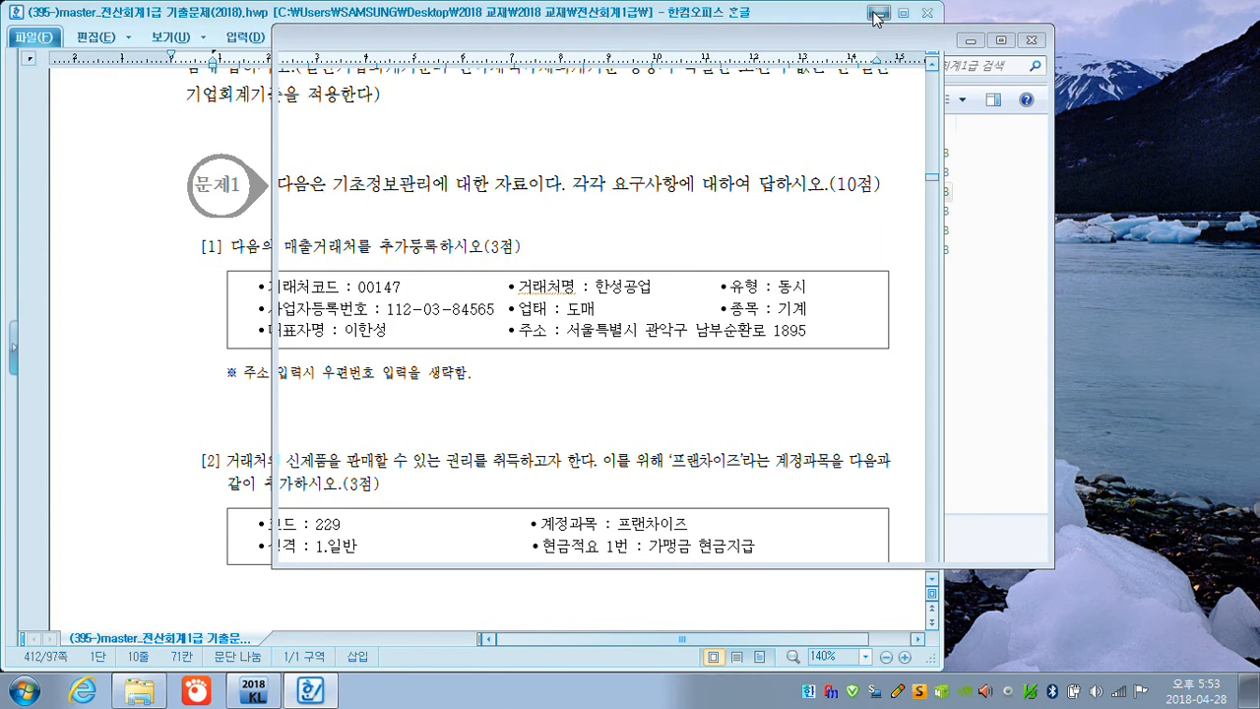
{"action": "left_click", "coordinate": [1032, 41]}
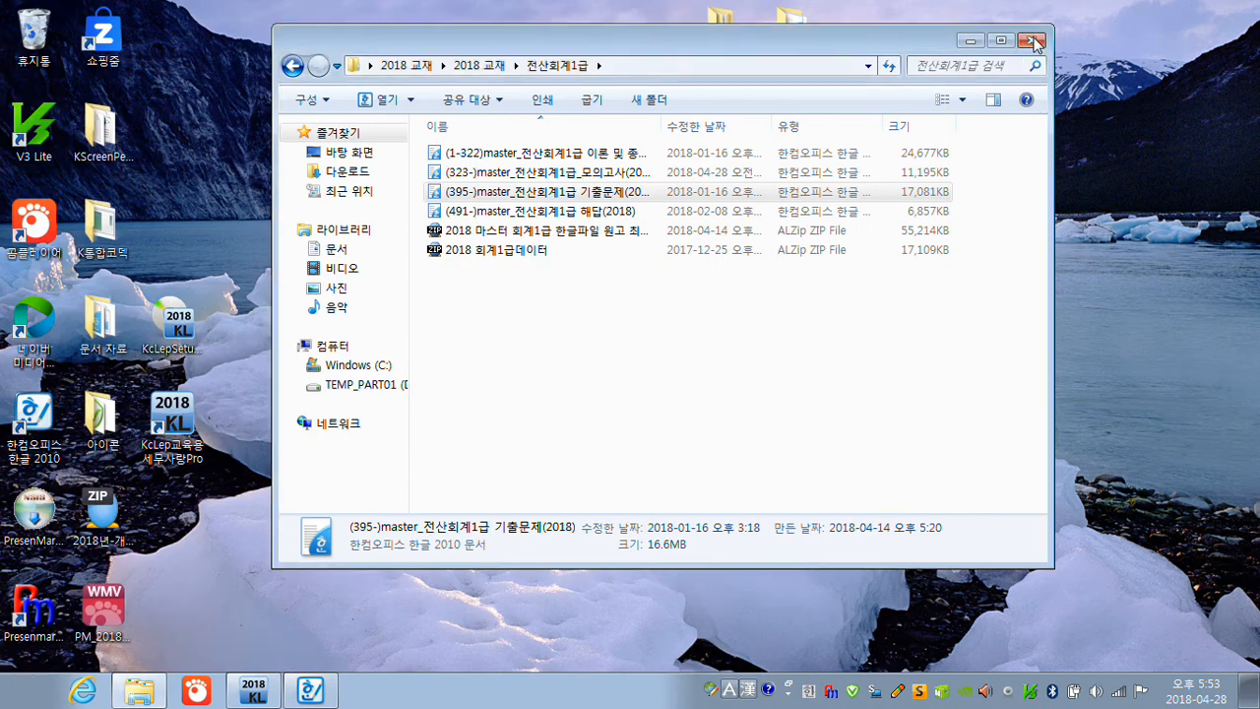
{"action": "left_click", "coordinate": [258, 688]}
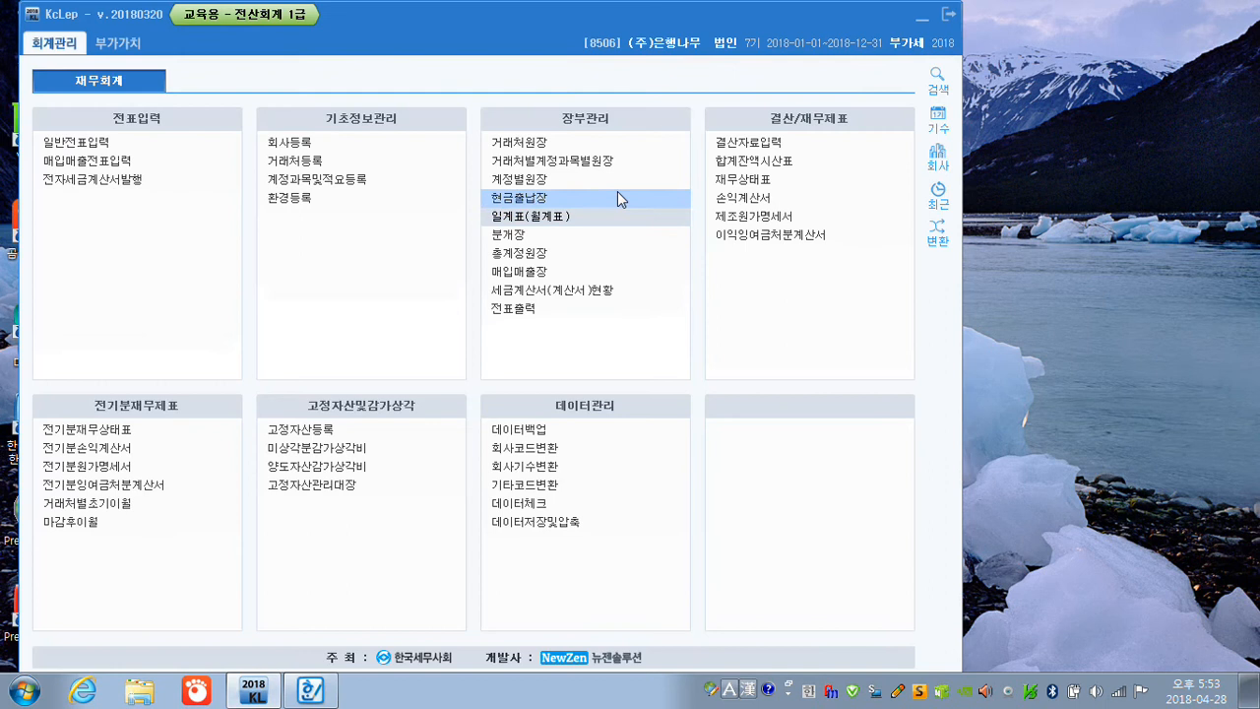
{"action": "left_click", "coordinate": [936, 159]}
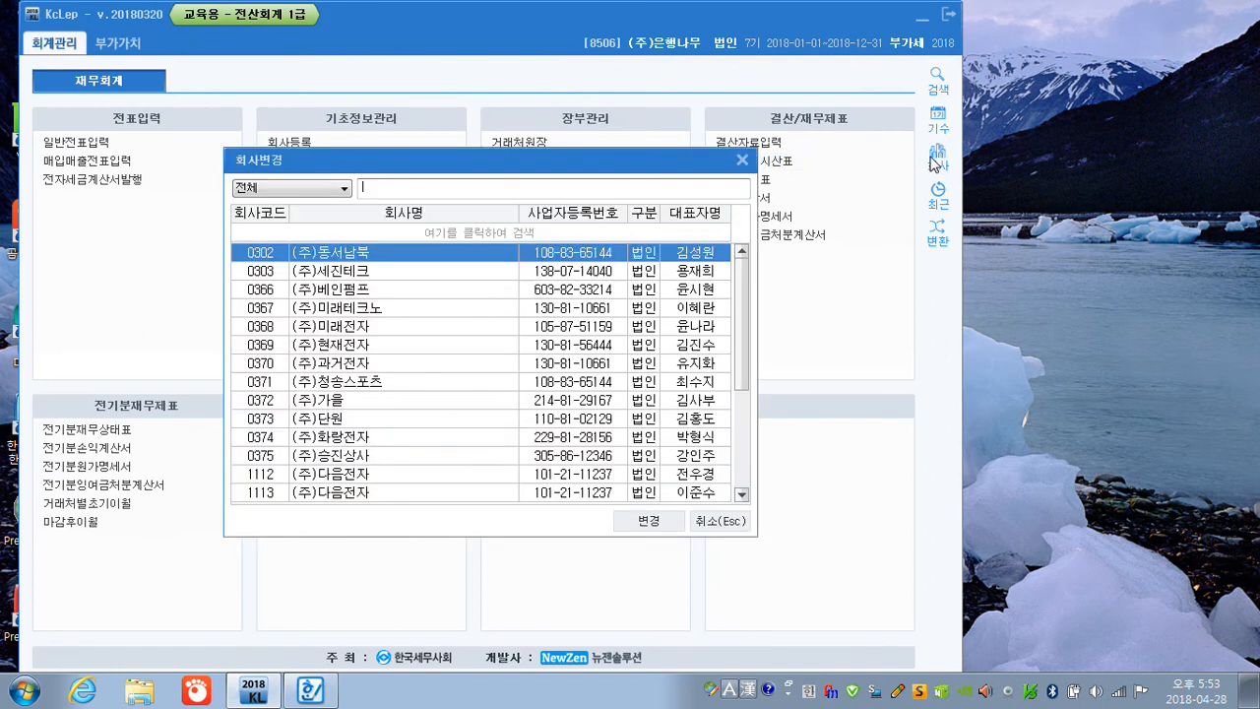
{"action": "type", "text": "366"}
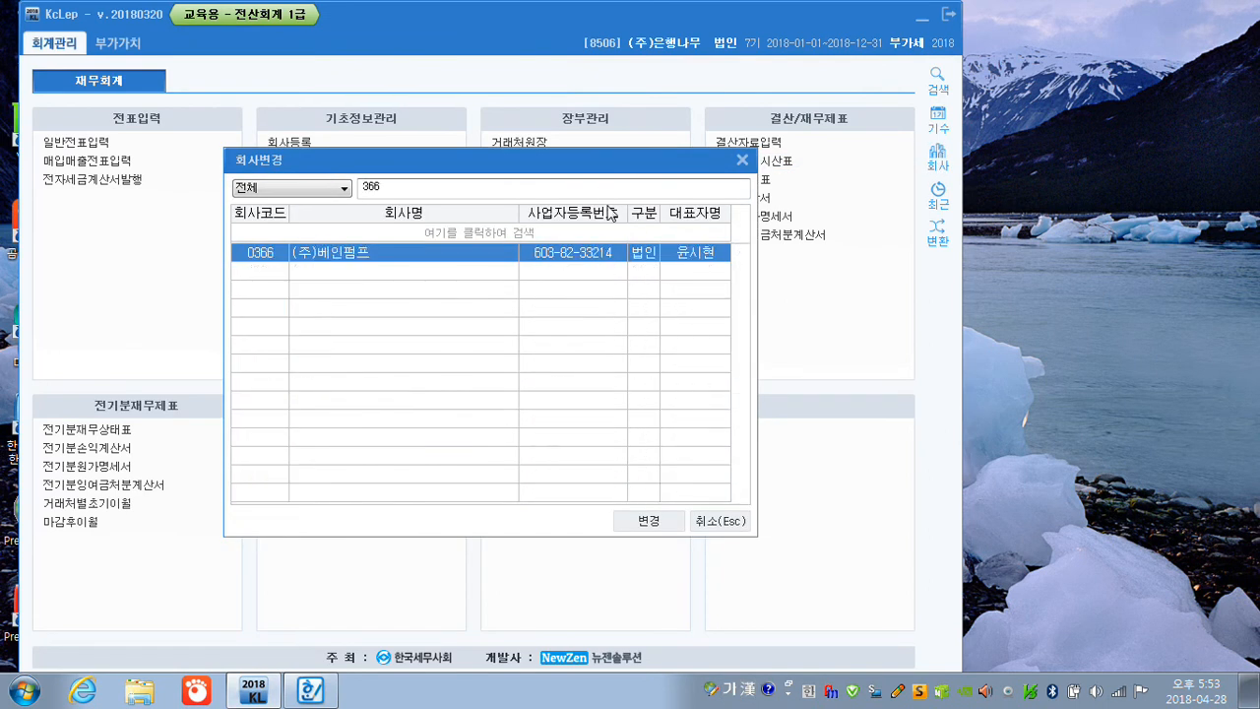
{"action": "key", "text": "Return"}
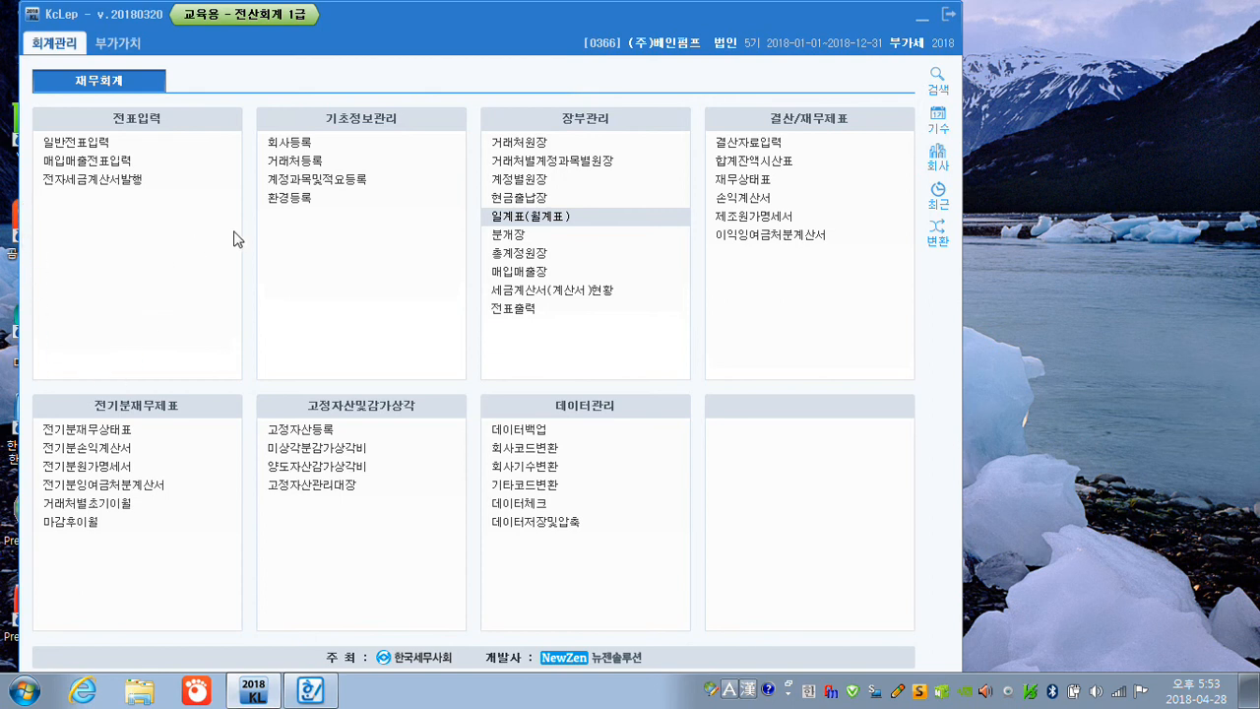
Open 거래처등록 and add the general customer 한성공업 with code 00147 and 유형 동시
{"action": "left_click", "coordinate": [291, 170]}
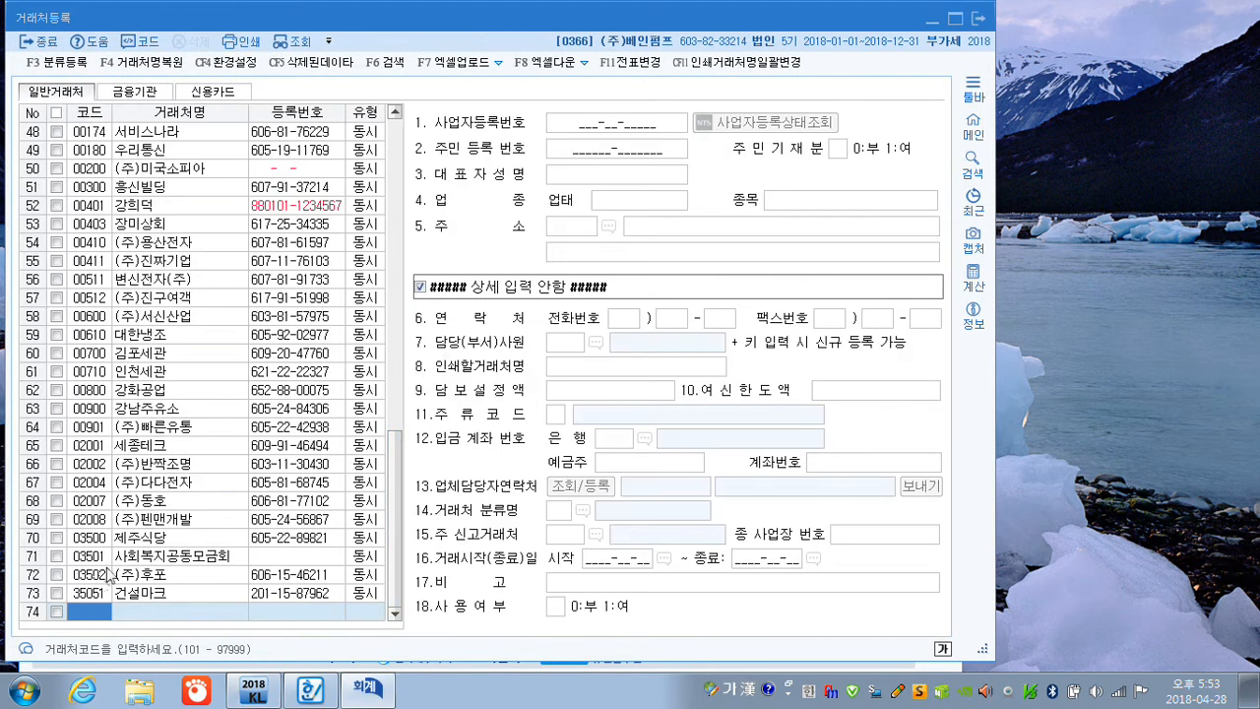
{"action": "type", "text": "147"}
{"action": "key", "text": "Return"}
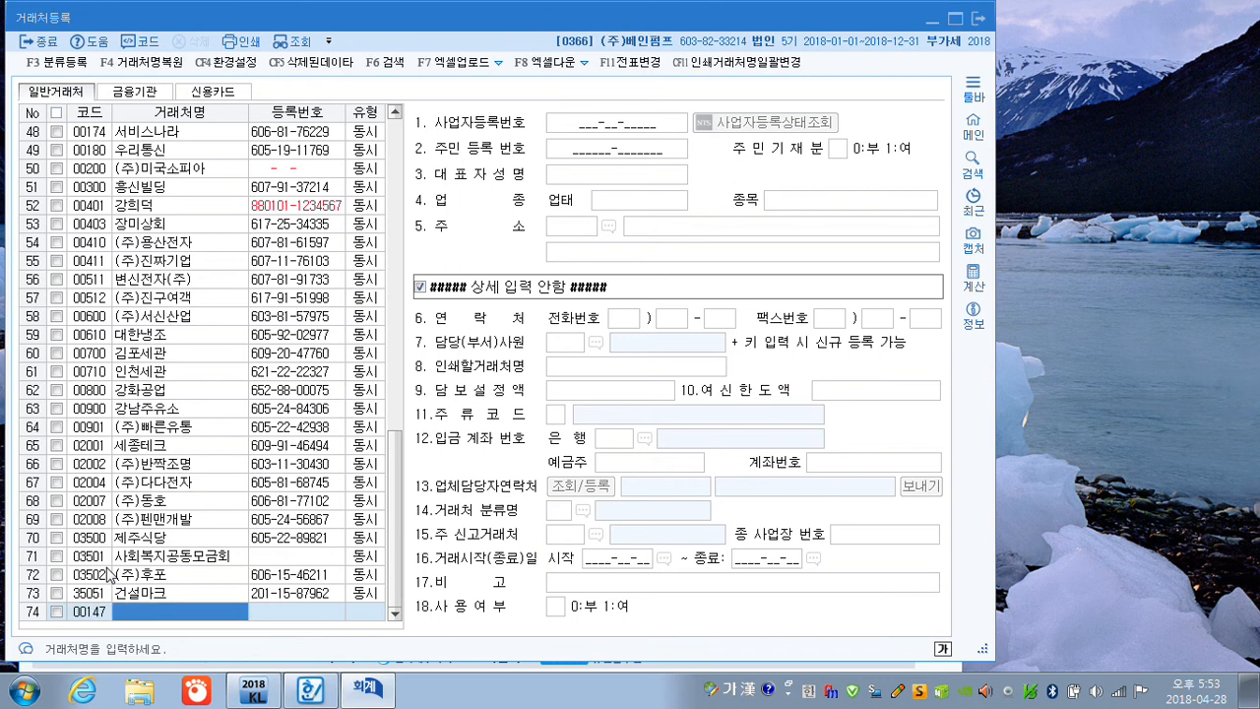
{"action": "type", "text": "ㅎ성공ㅇ"}
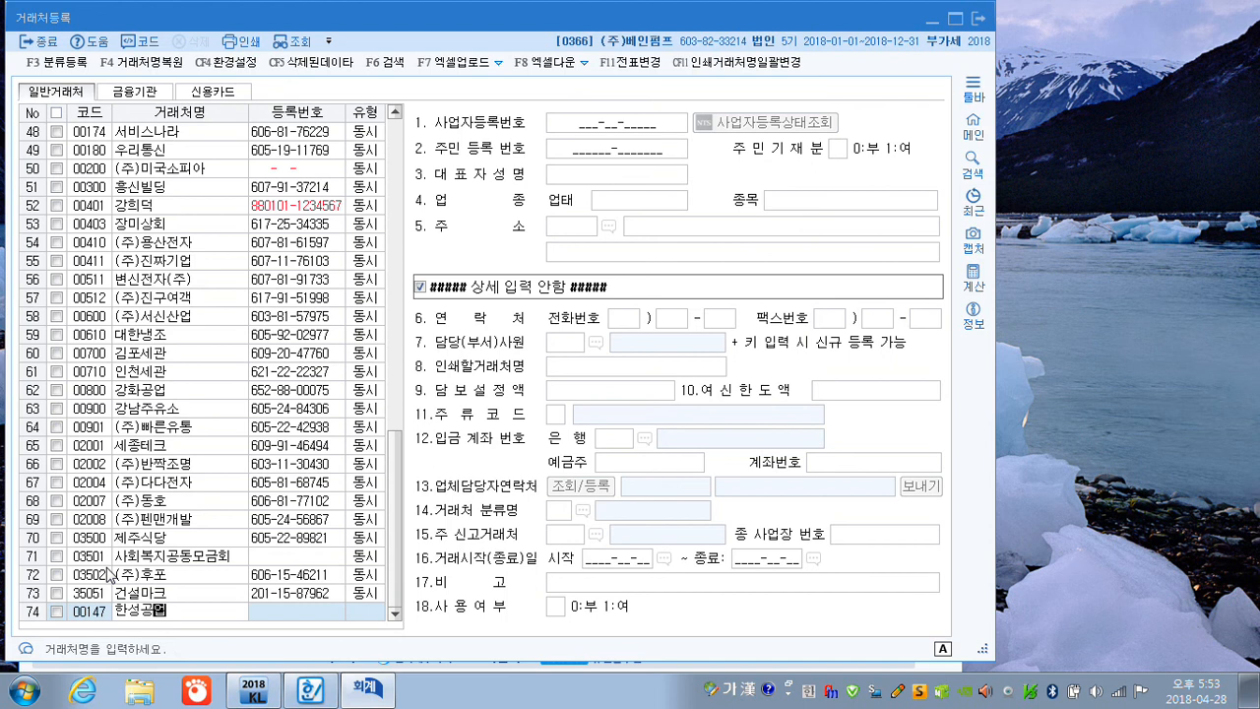
{"action": "key", "text": "Return"}
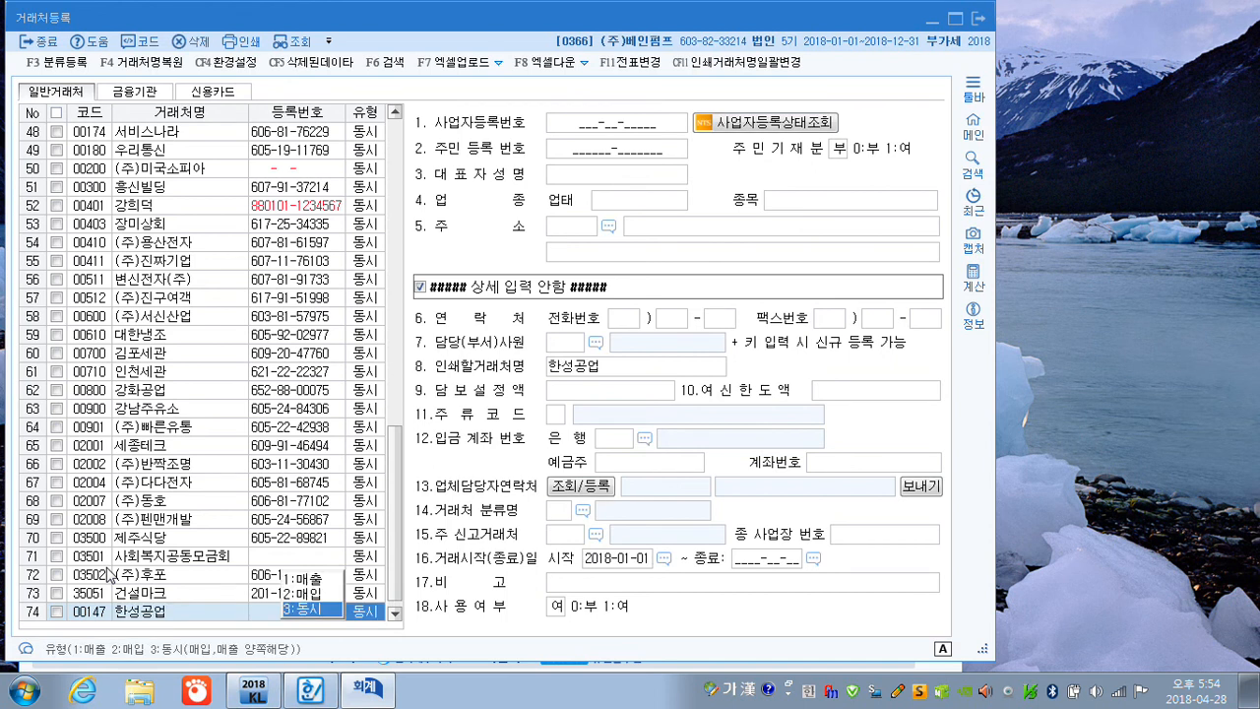
{"action": "key", "text": "Return"}
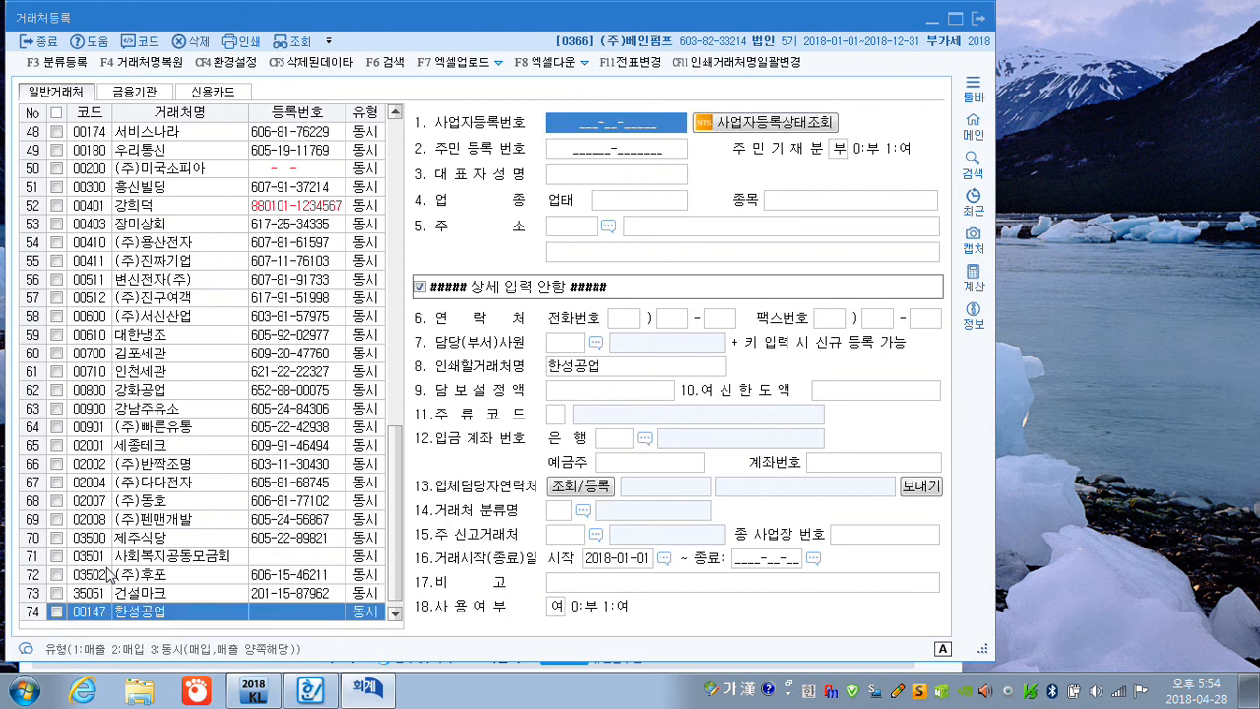
Enter 한성공업's business registration number and its representative's full name
{"action": "type", "text": "112-03-8"}
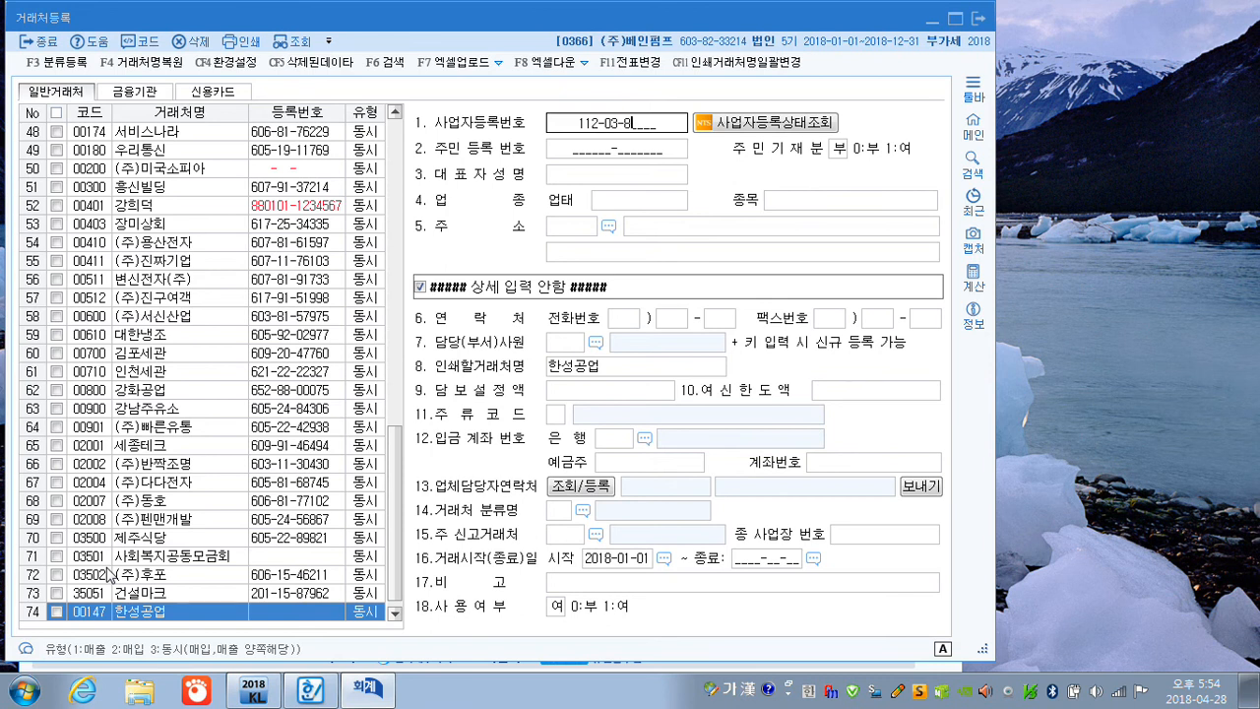
{"action": "type", "text": "4565"}
{"action": "key", "text": "Return"}
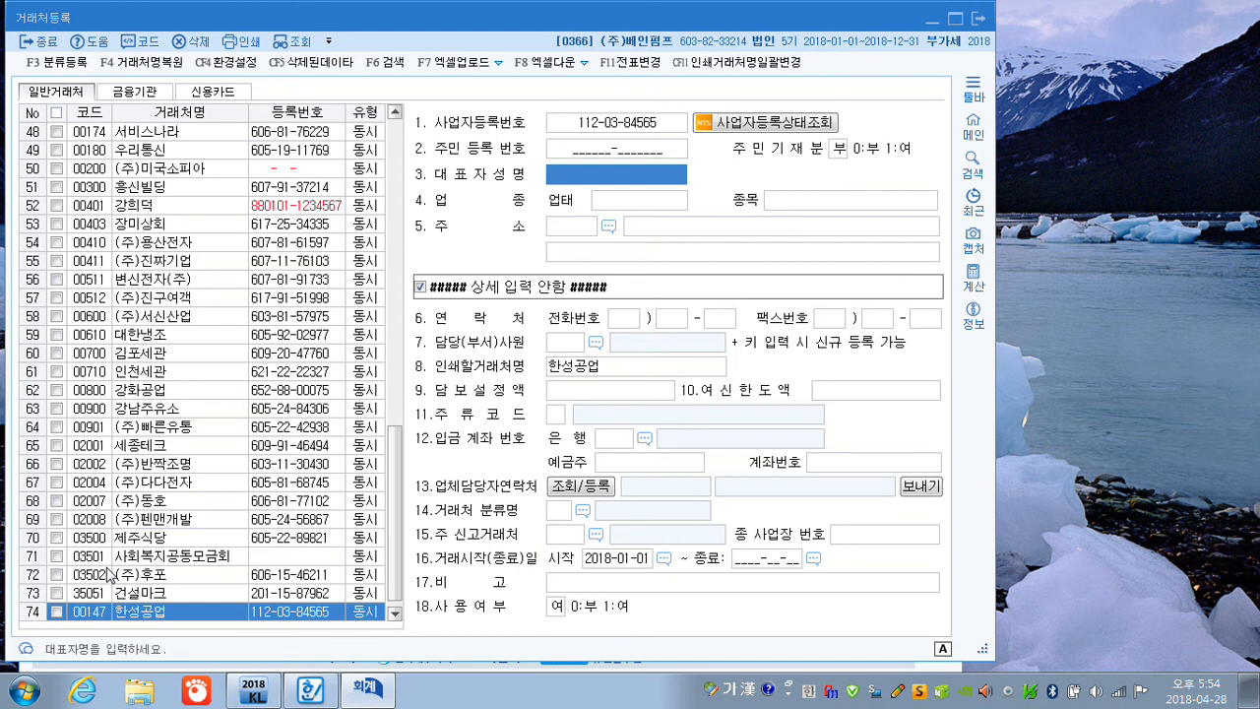
{"action": "type", "text": "ㅇ한성"}
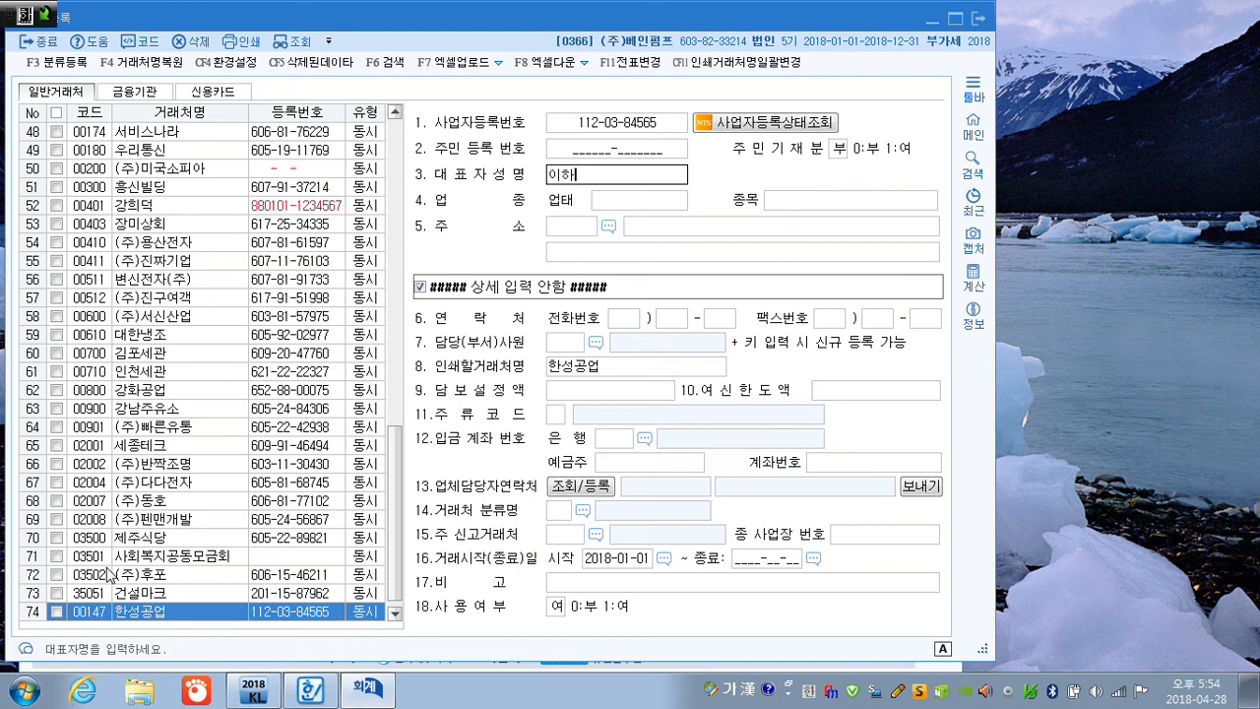
{"action": "key", "text": "Return"}
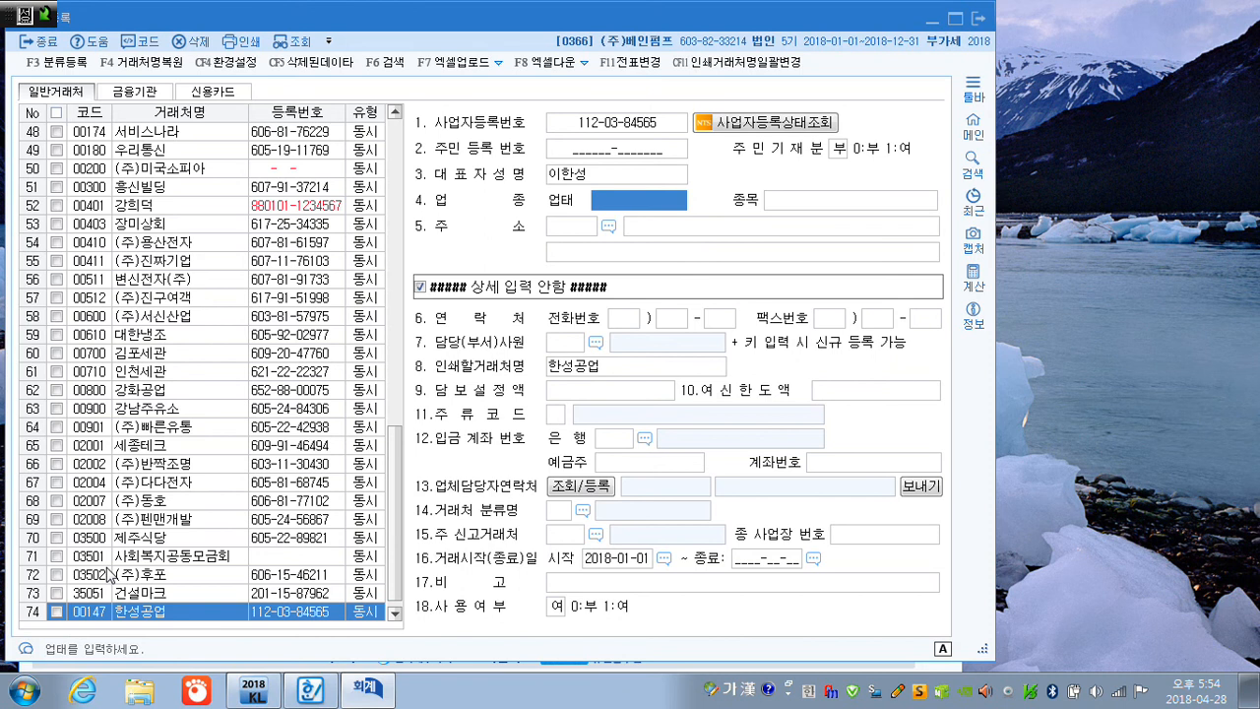
Set 한성공업's 업태 to 도매 and its 종목 to 기계
{"action": "type", "text": "ㄷㅗ매"}
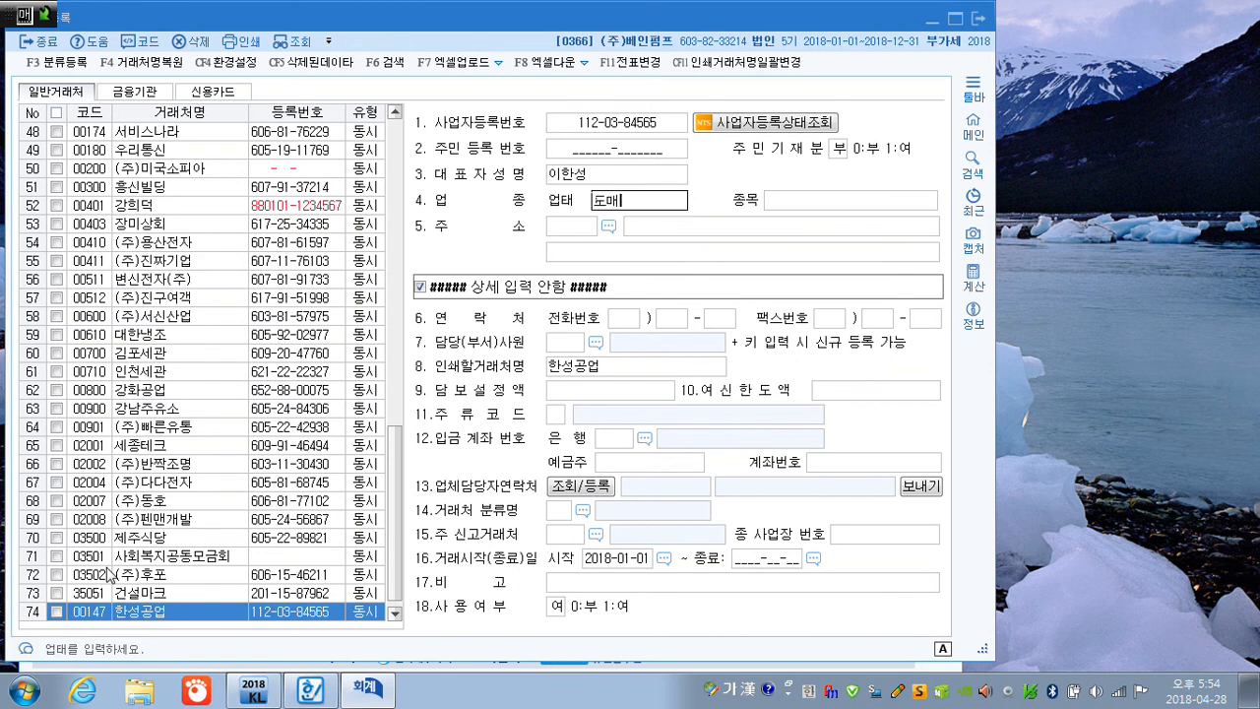
{"action": "key", "text": "Return"}
{"action": "type", "text": "기ㄱㅖ"}
{"action": "key", "text": "Return"}
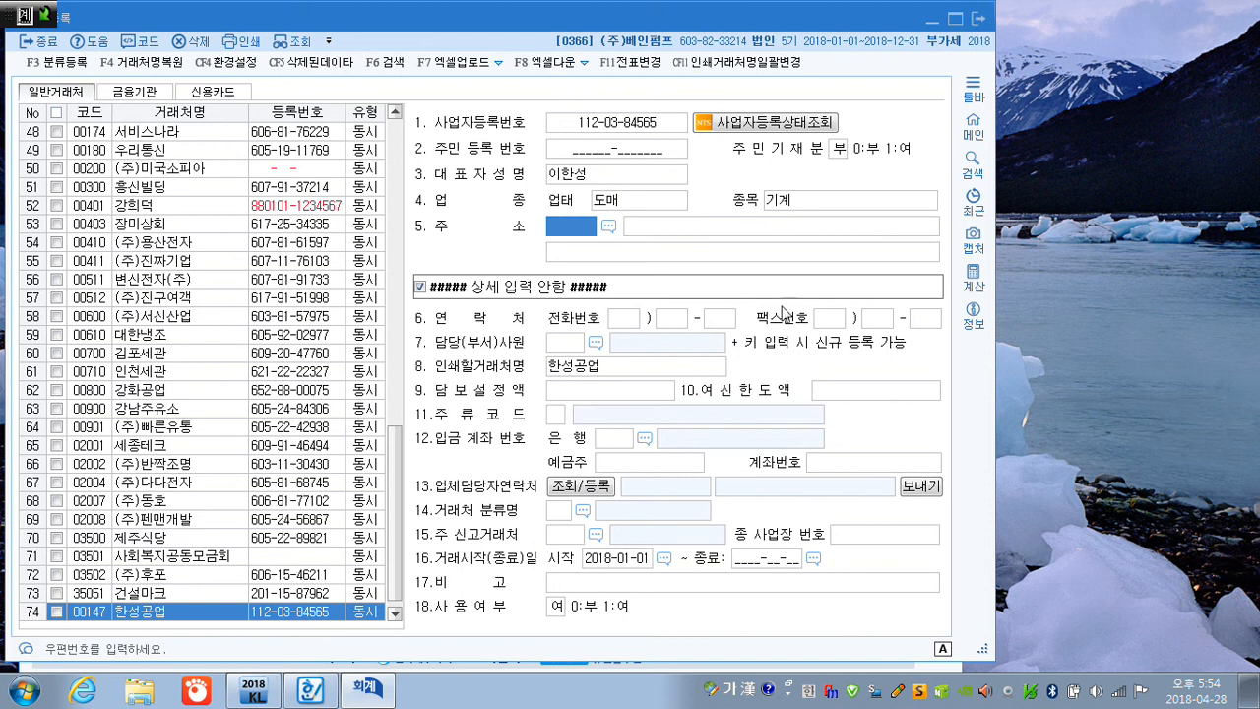
Search the postal code lookup for 한성공업's road-name address, with 시도 set to 서울특별시
{"action": "left_click", "coordinate": [601, 226]}
{"action": "left_click", "coordinate": [603, 226]}
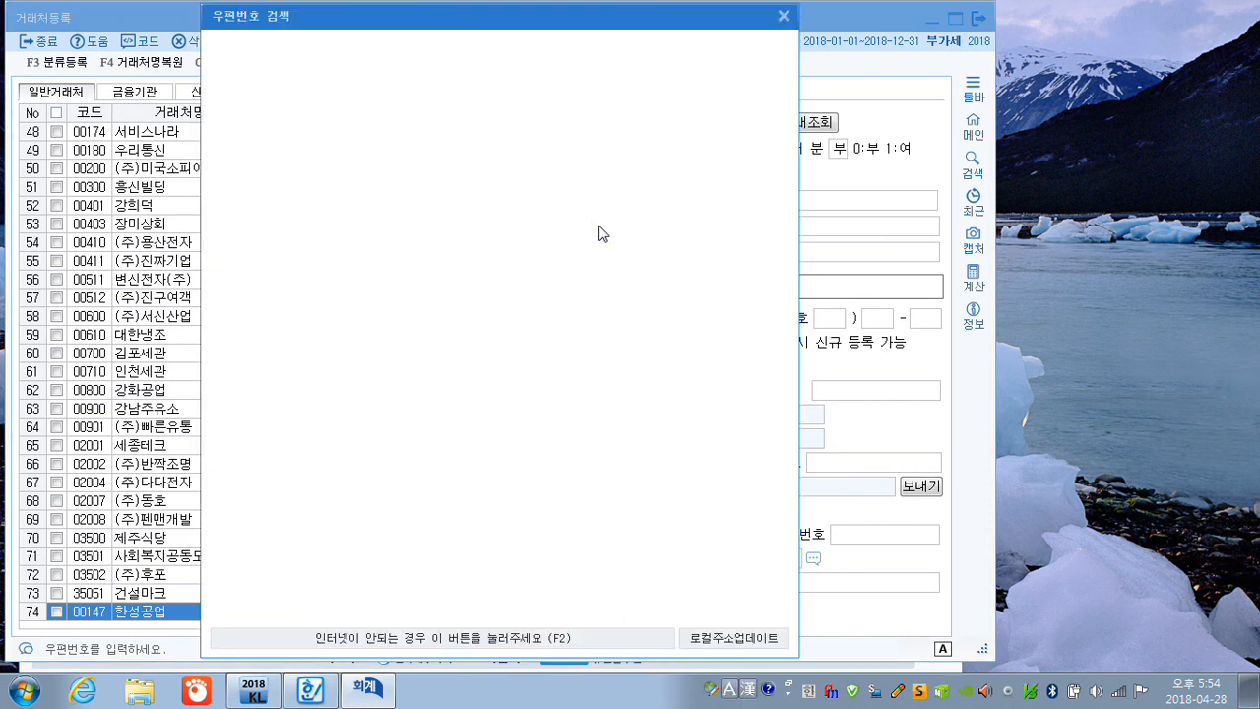
{"action": "left_click", "coordinate": [469, 285]}
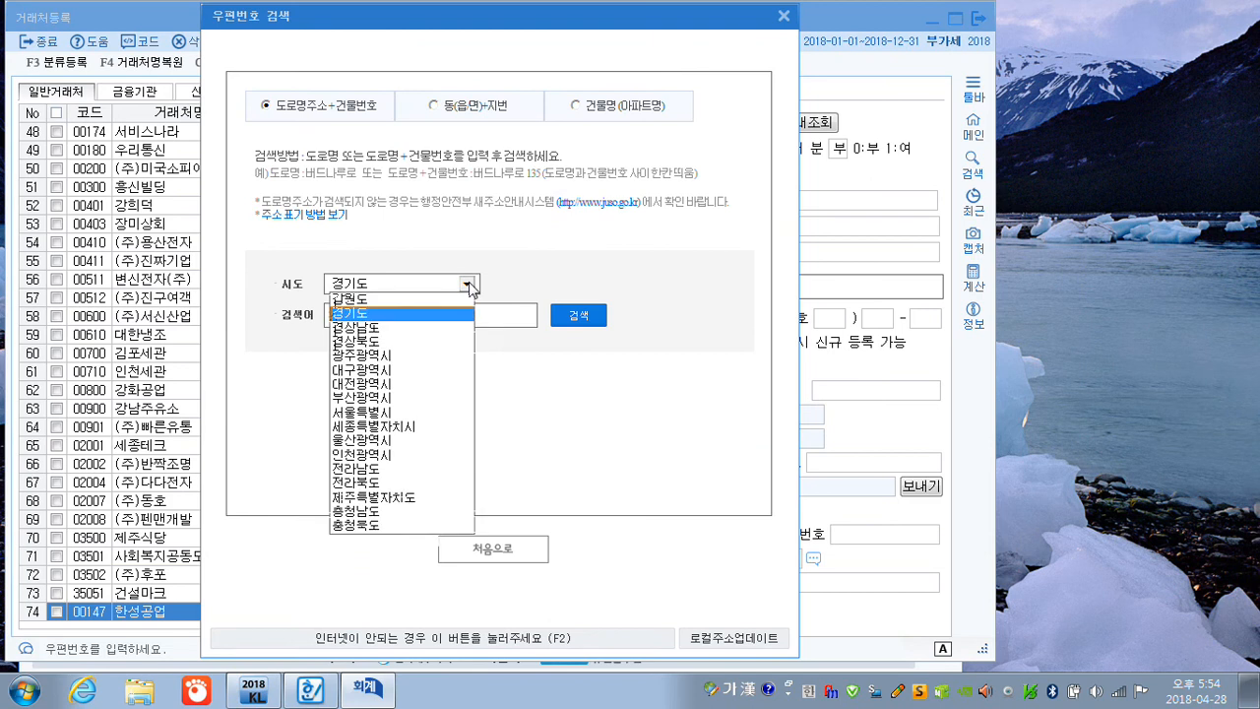
{"action": "left_click", "coordinate": [366, 413]}
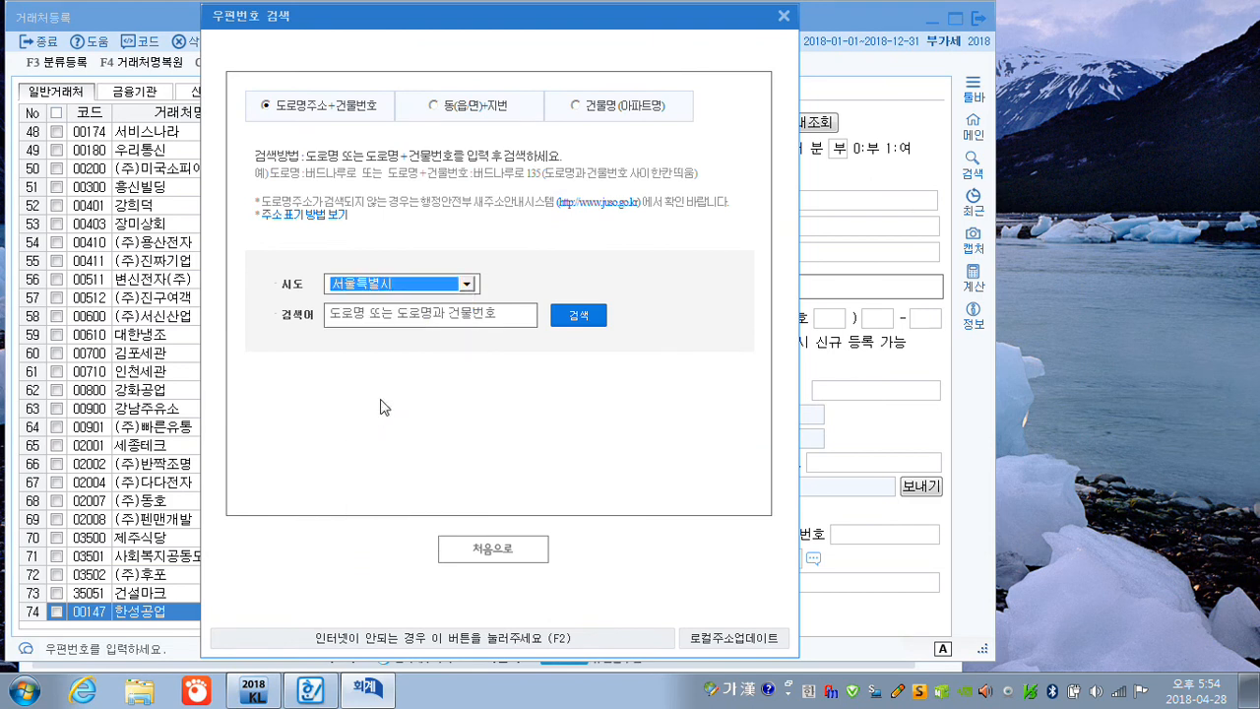
{"action": "left_click", "coordinate": [423, 319]}
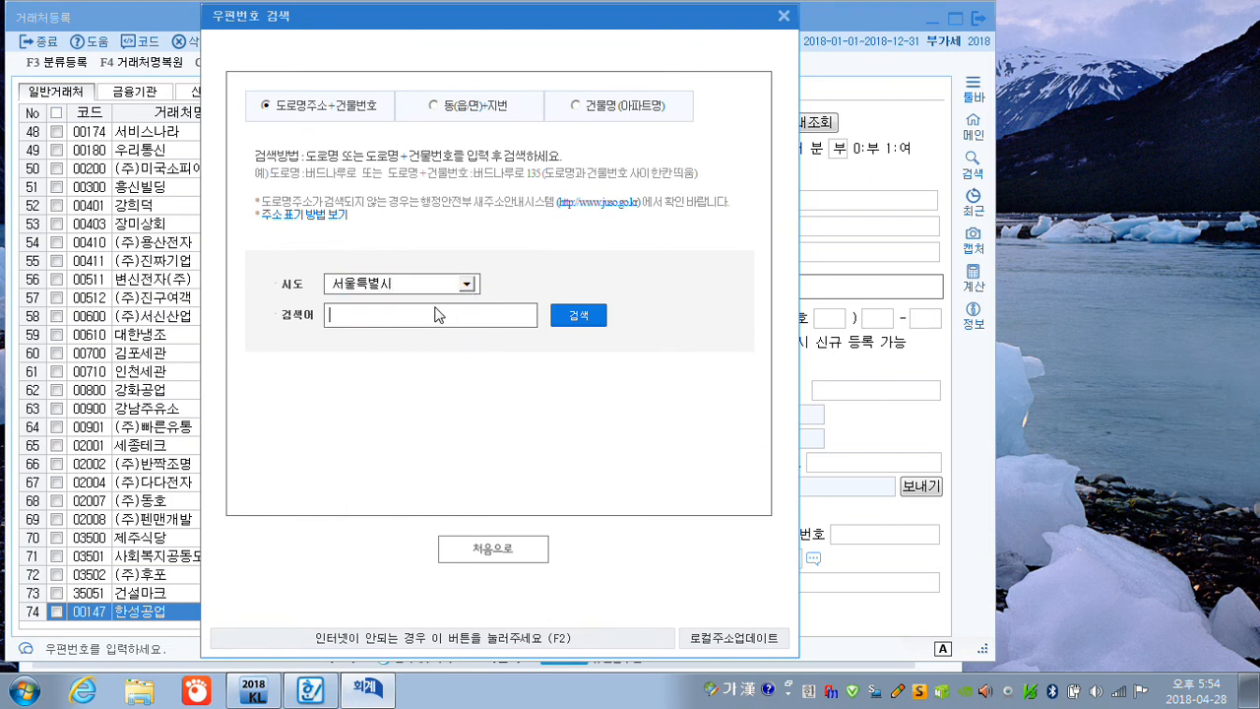
{"action": "type", "text": "남부수"}
{"action": "type", "text": "환"}
{"action": "type", "text": "로 1895"}
{"action": "key", "text": "Return"}
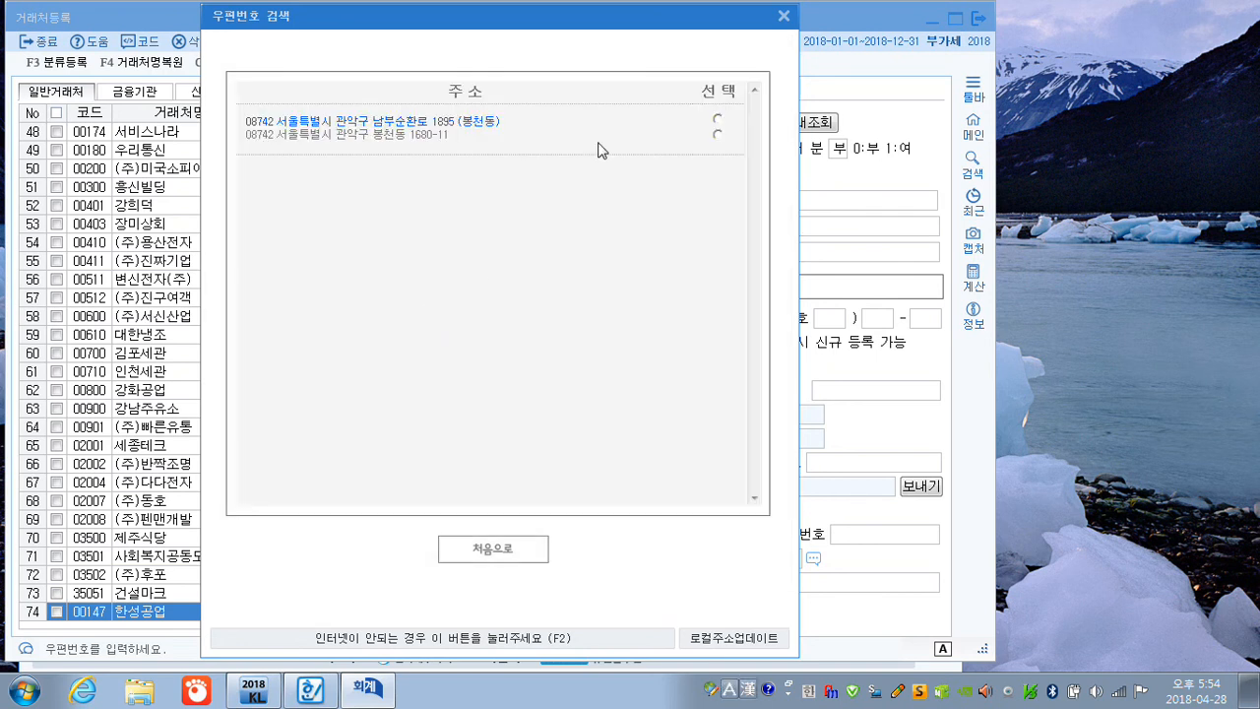
Apply the matching road-name address to 한성공업 and close 거래처등록
{"action": "left_click", "coordinate": [717, 119]}
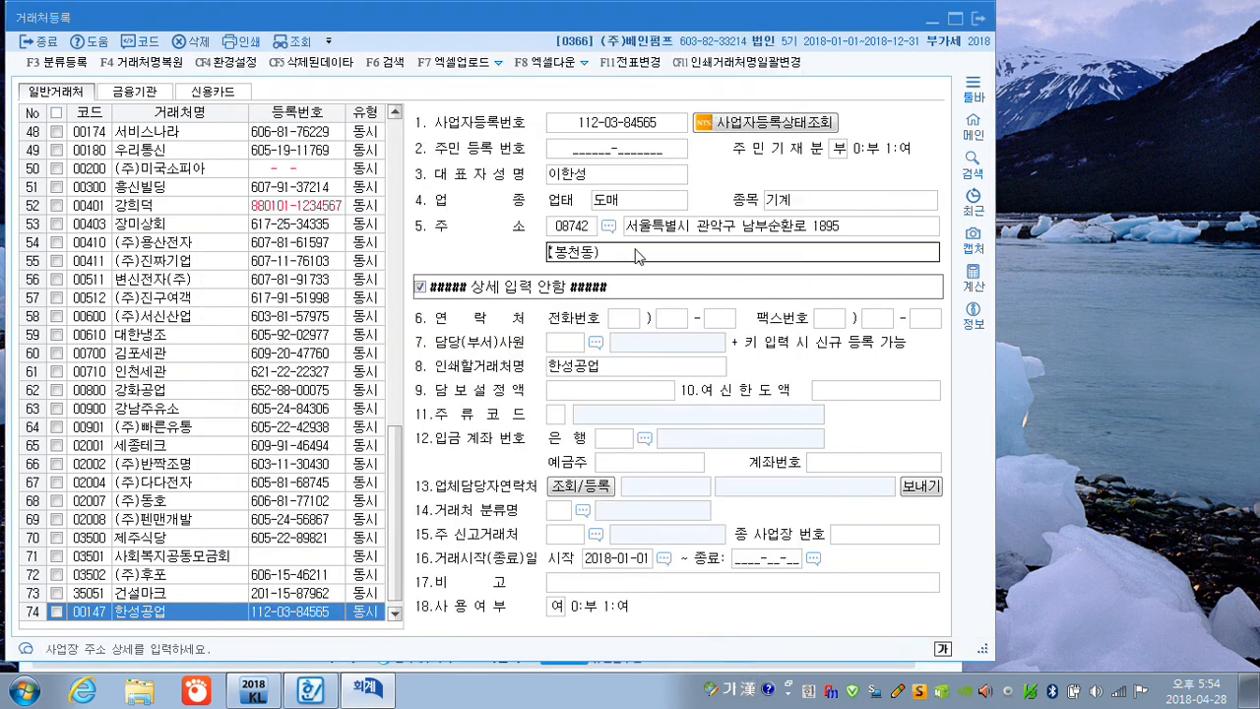
{"action": "left_click", "coordinate": [657, 233]}
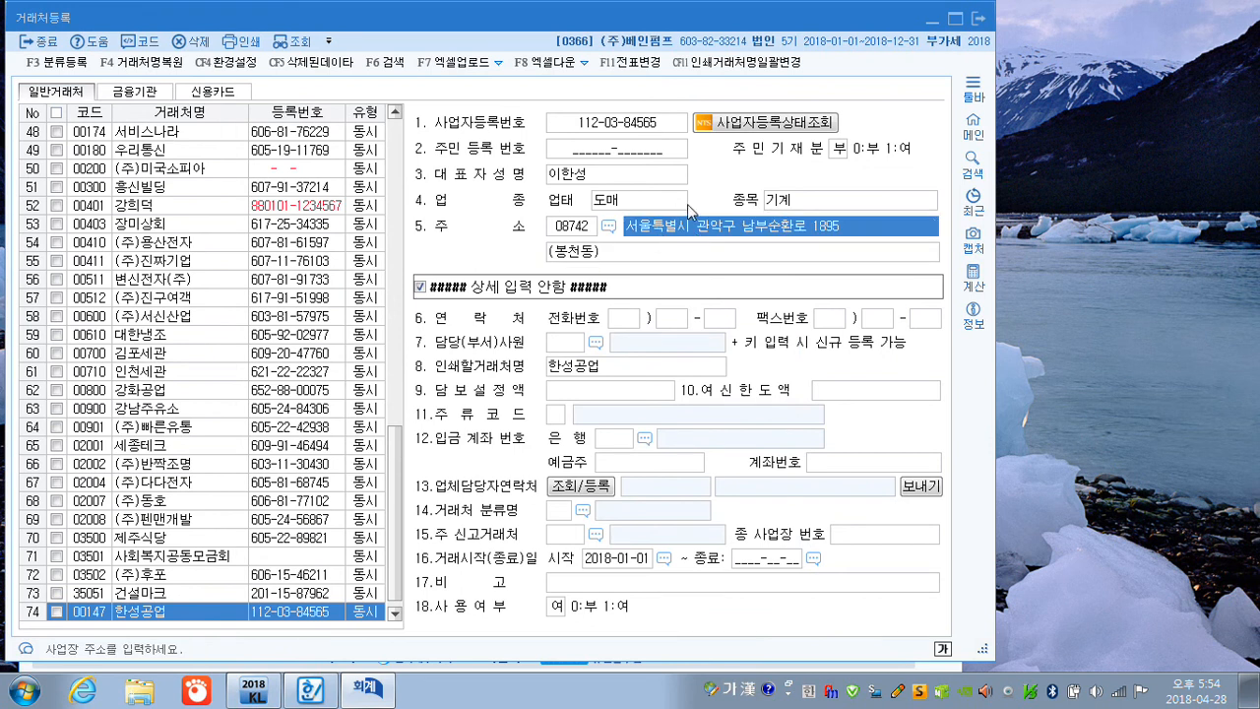
{"action": "left_click", "coordinate": [982, 18]}
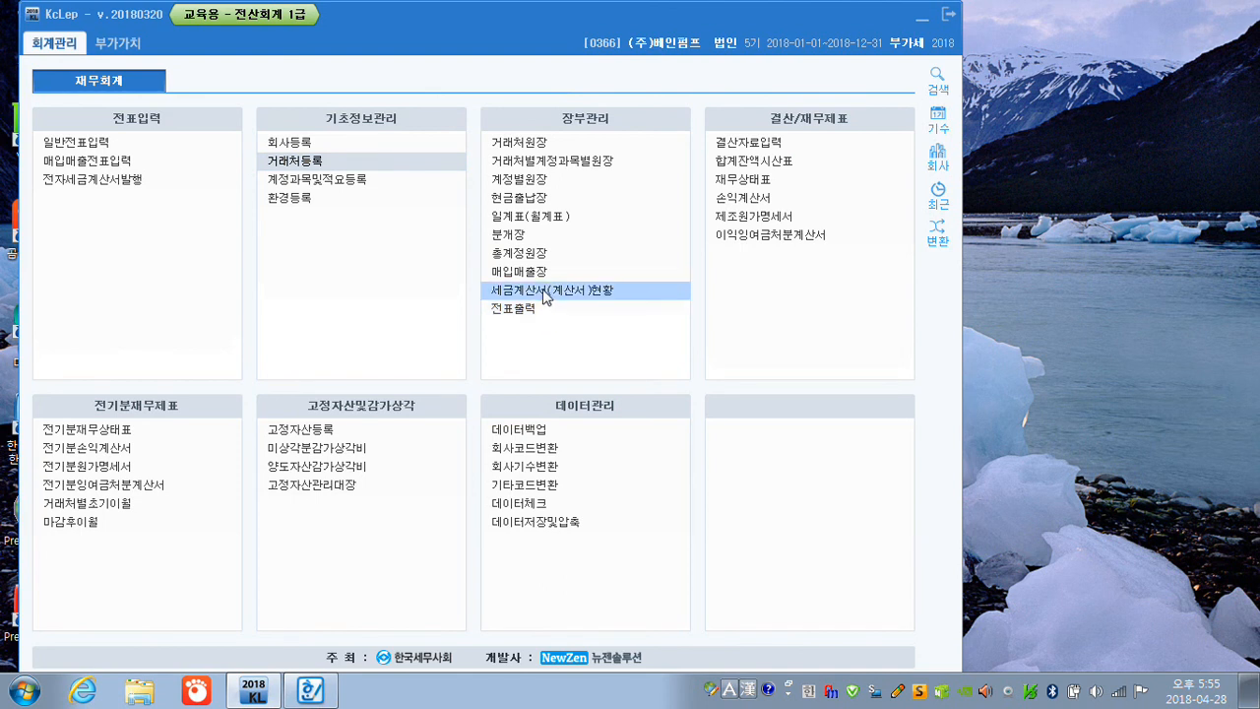
In 계정과목및적요등록, name the 무형자산 account 0229 프랜차이즈 and set its 성격 to 1.일반
{"action": "left_click", "coordinate": [335, 180]}
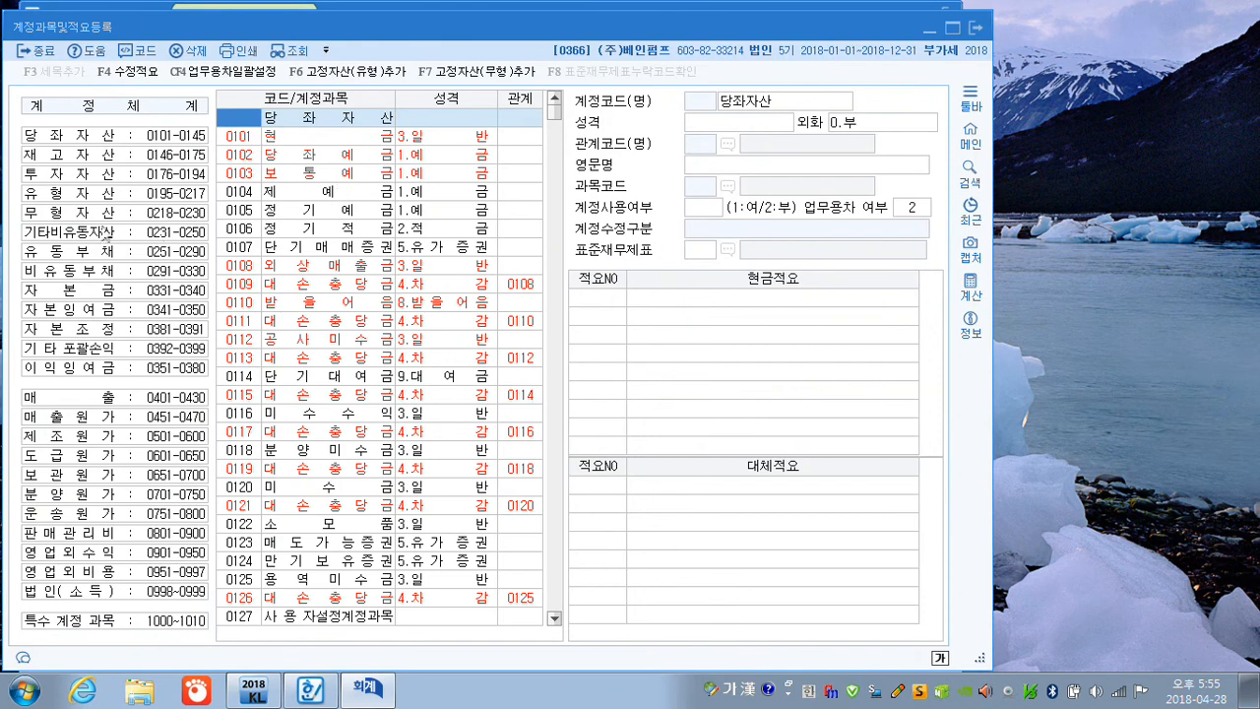
{"action": "left_click", "coordinate": [97, 217]}
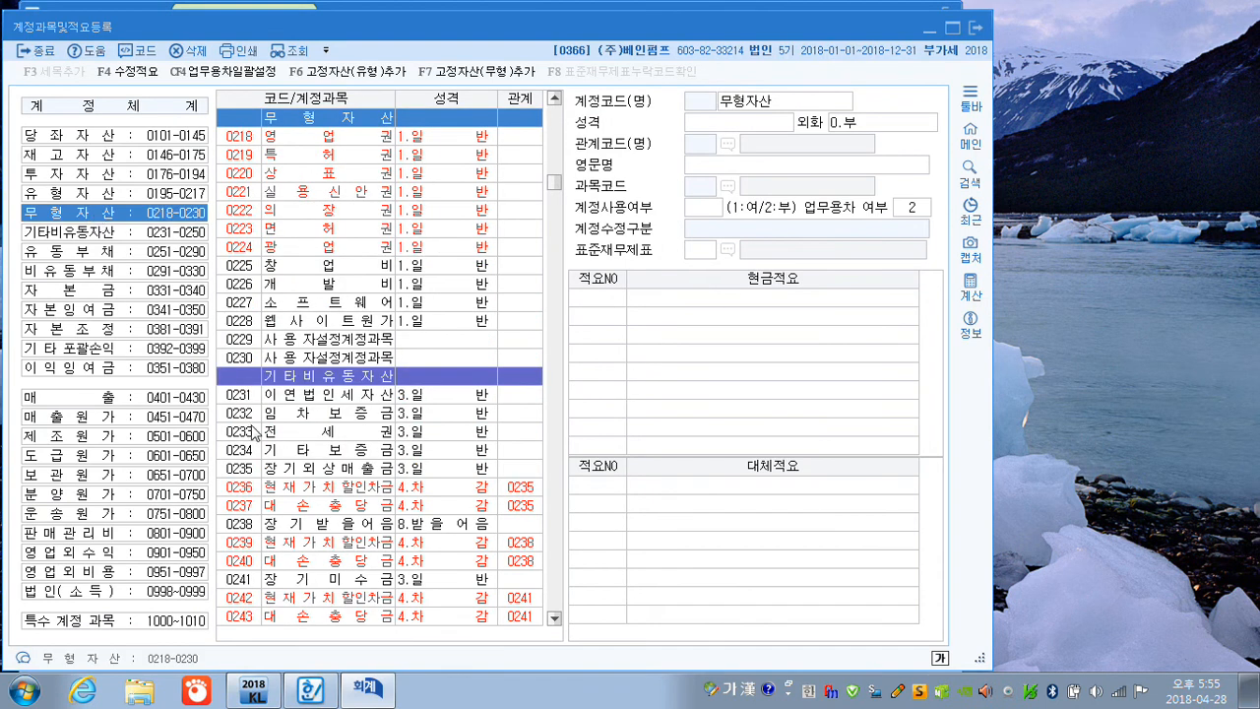
{"action": "left_click", "coordinate": [286, 344]}
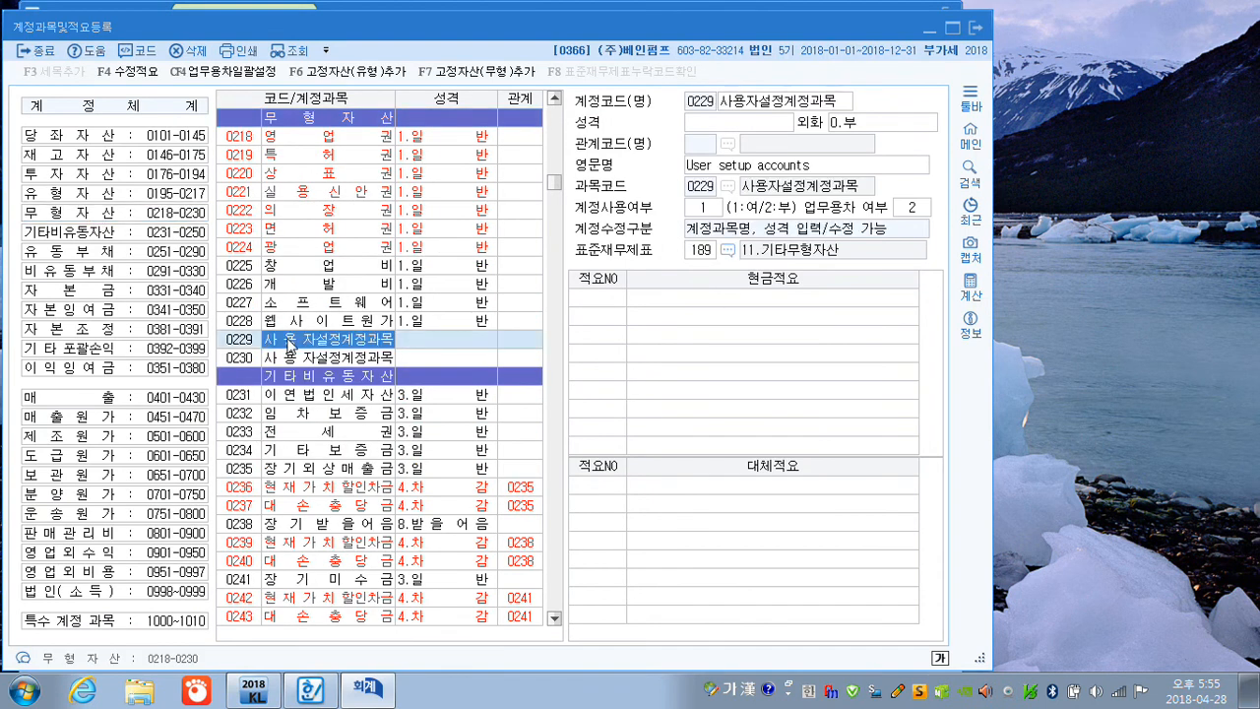
{"action": "left_click", "coordinate": [744, 106]}
{"action": "type", "text": "프래"}
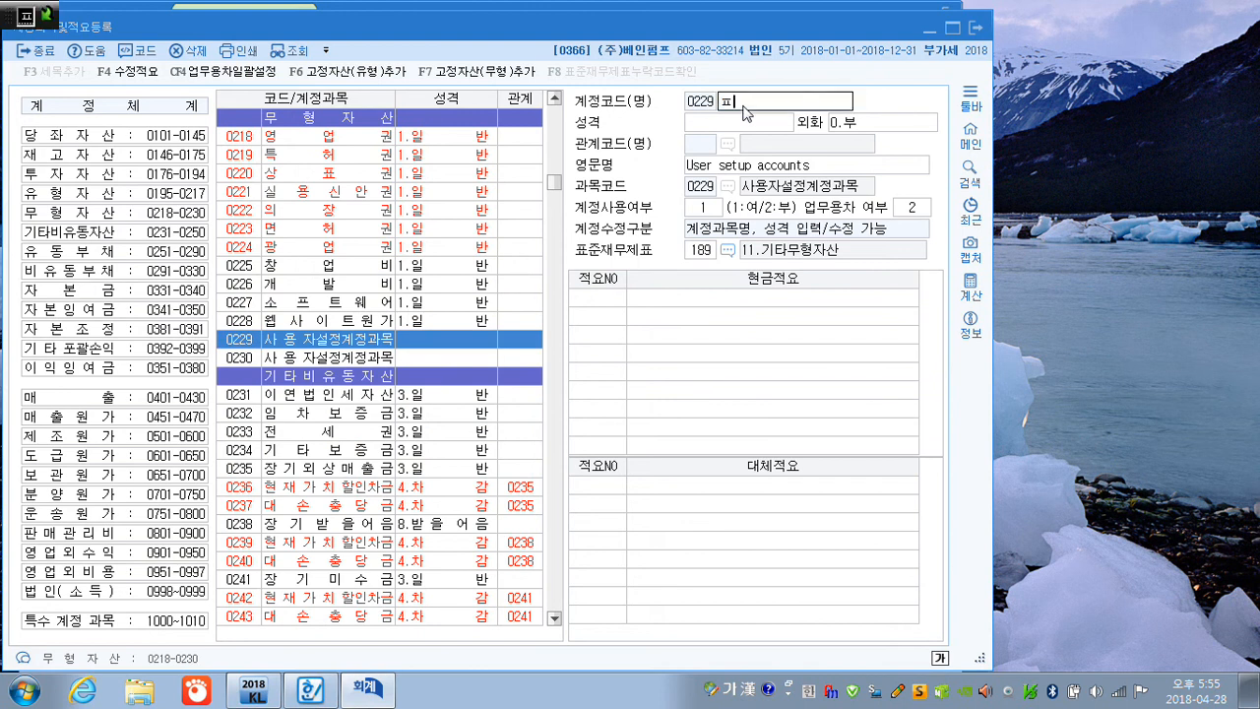
{"action": "type", "text": "ㄴ차이"}
{"action": "type", "text": "즈"}
{"action": "key", "text": "Return"}
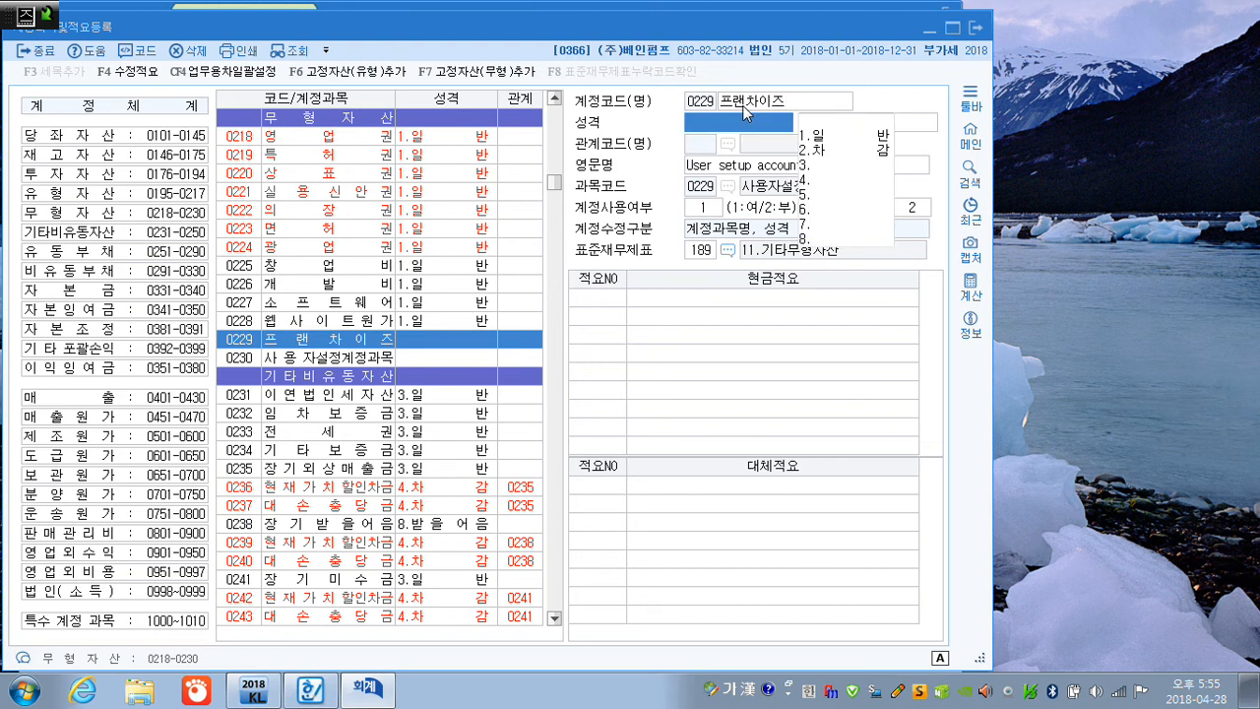
{"action": "key", "text": "1"}
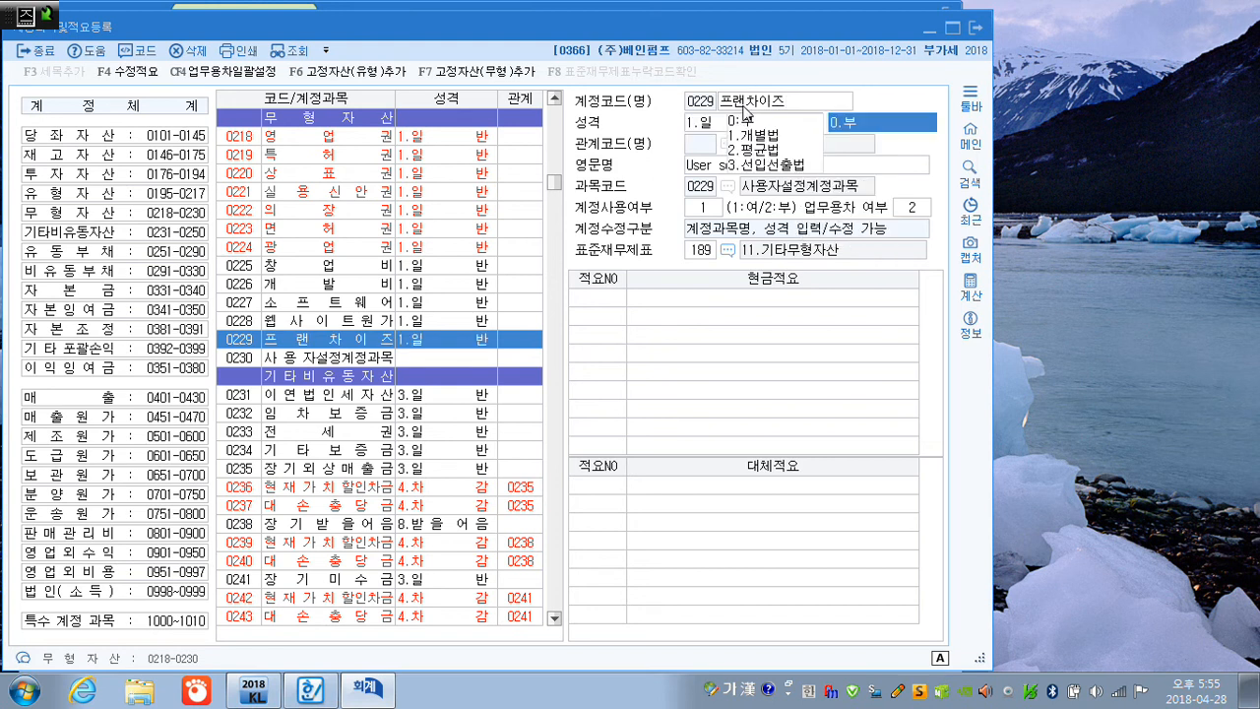
Add 현금적요 no. 1 가맹금 현금지급 to the 프랜차이즈 account and close the account registration
{"action": "left_click", "coordinate": [620, 306]}
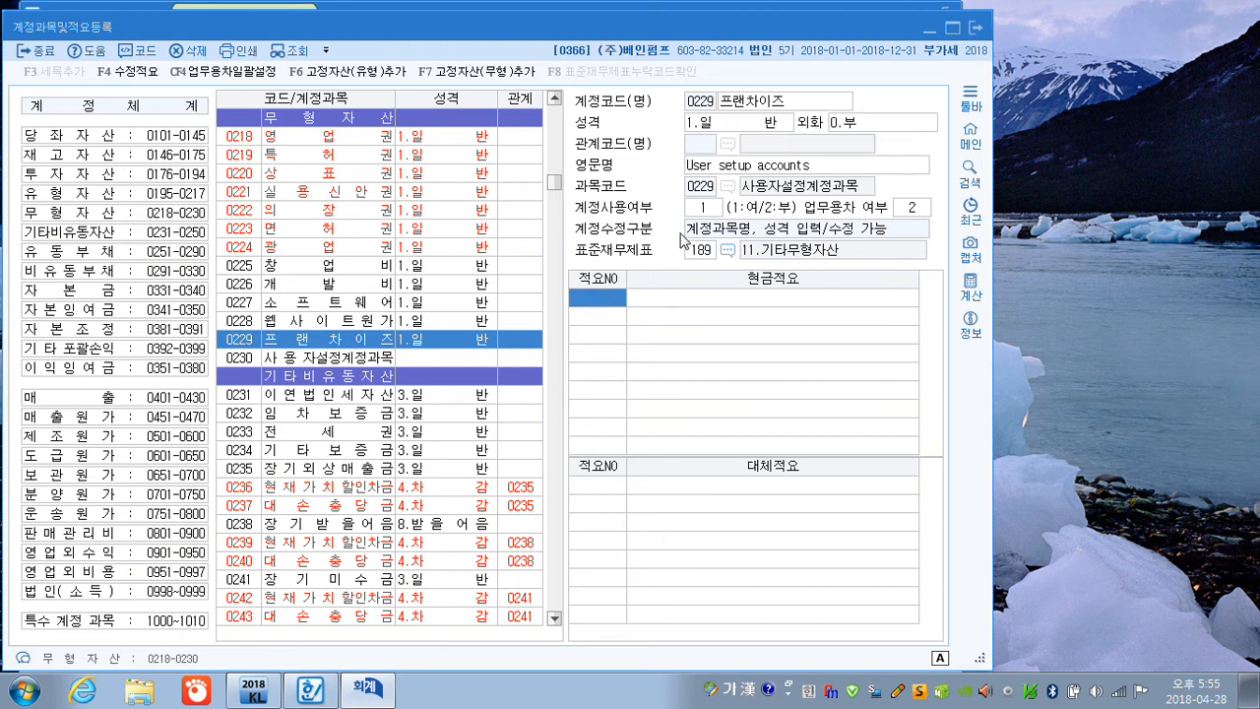
{"action": "type", "text": "1"}
{"action": "key", "text": "Return"}
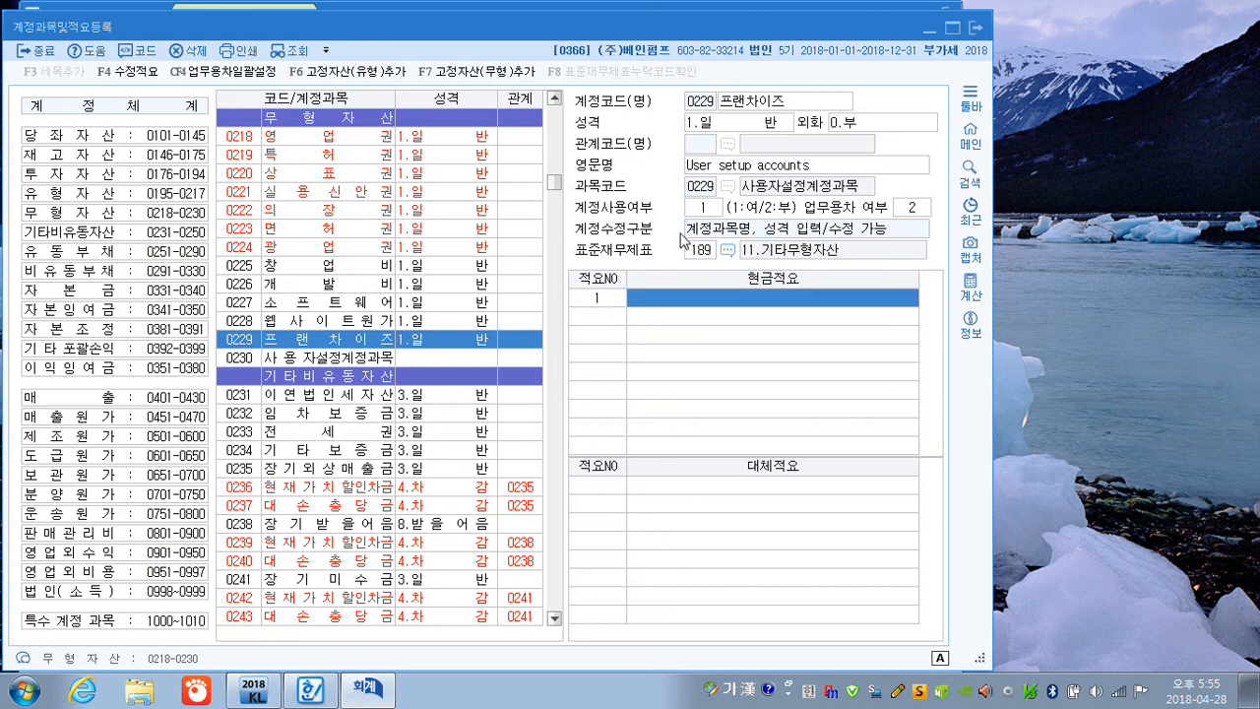
{"action": "type", "text": "가"}
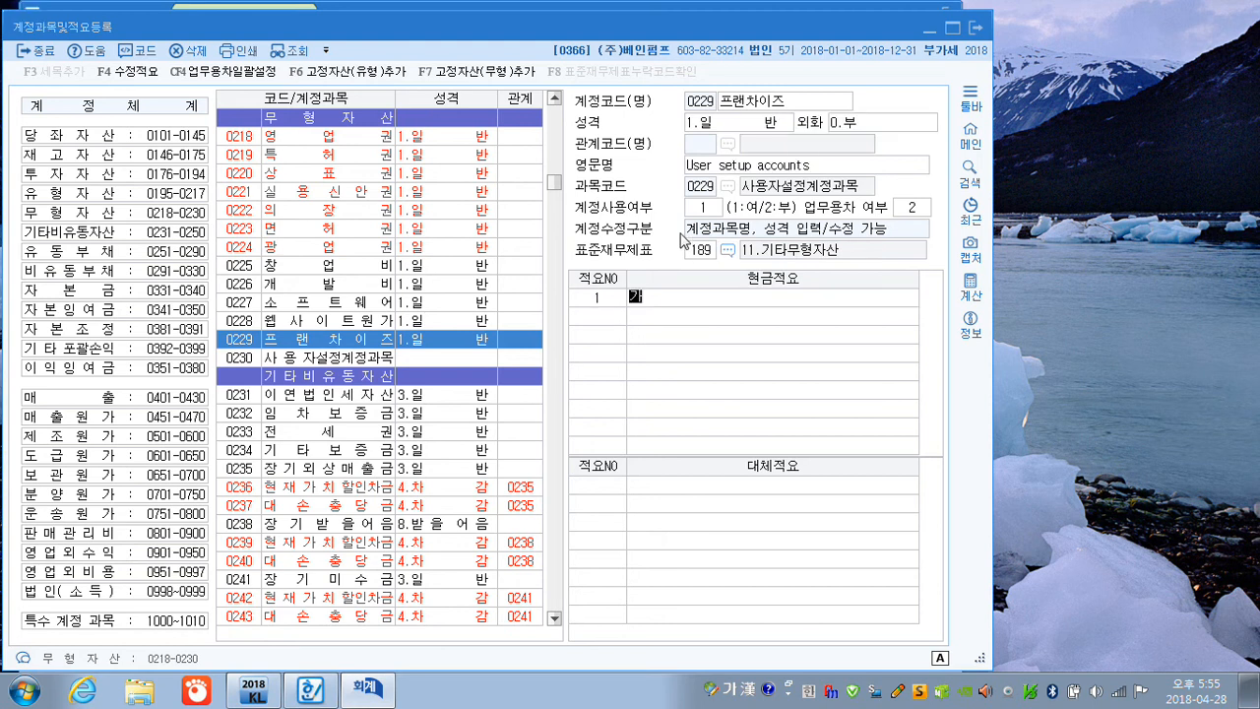
{"action": "type", "text": "맹금 현금지급"}
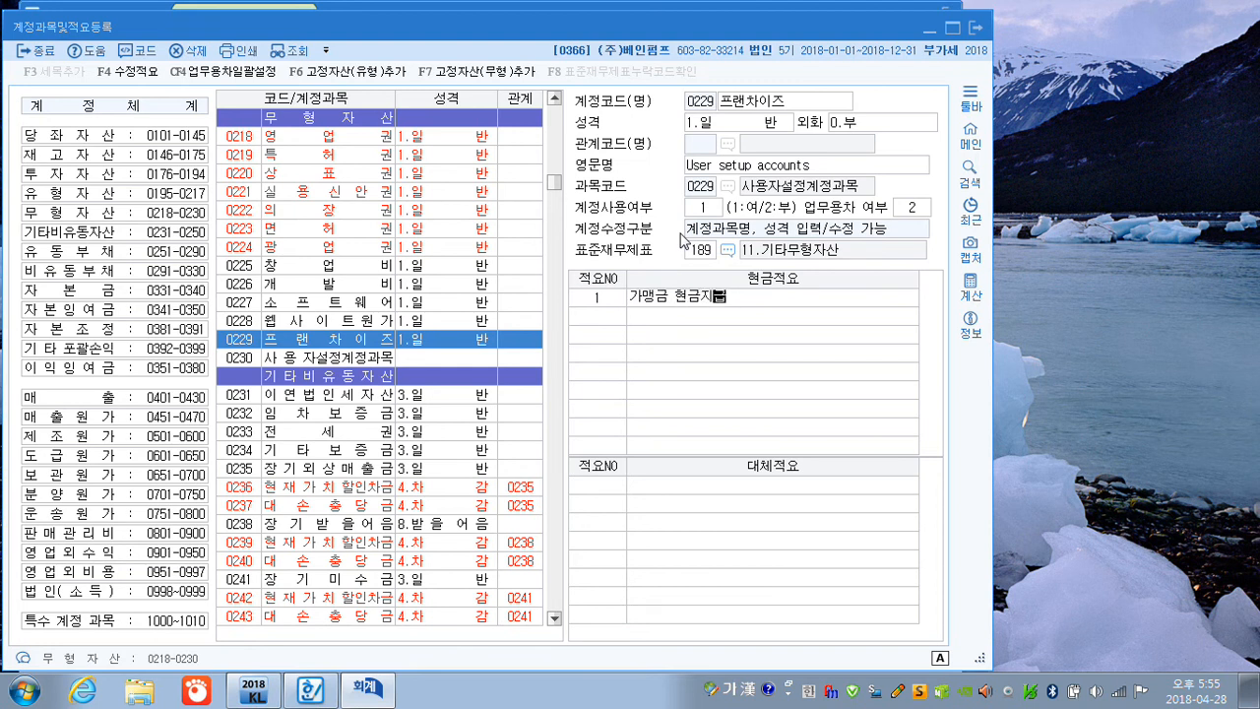
{"action": "key", "text": "Return"}
{"action": "key", "text": "Return"}
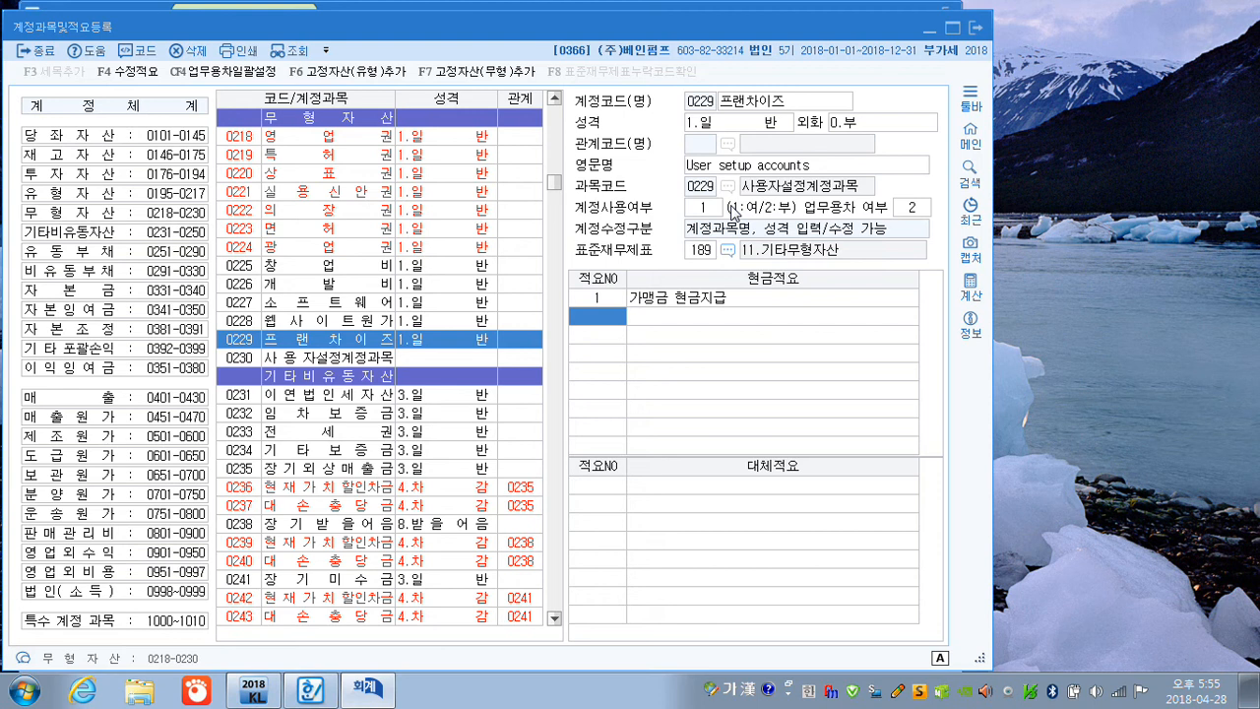
{"action": "left_click", "coordinate": [979, 29]}
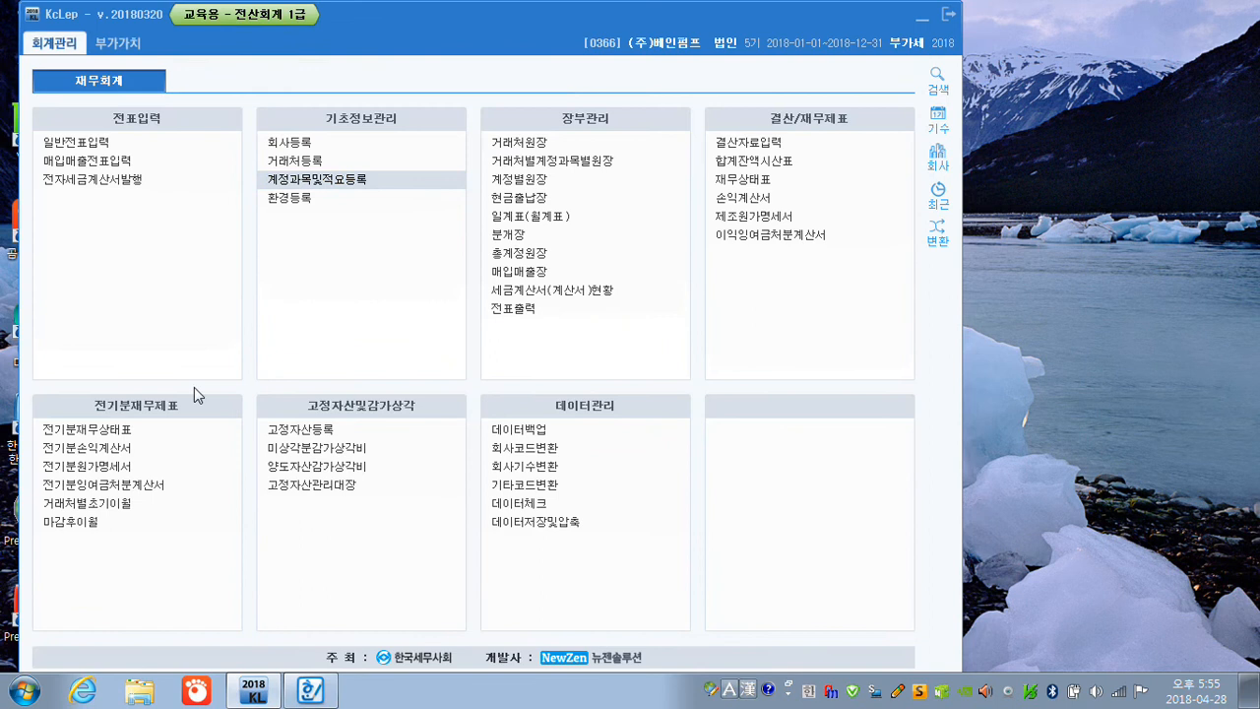
Open 전기분손익계산서 and set the 세금과공과 (0817) amount to 4,500,000
{"action": "left_click", "coordinate": [102, 455]}
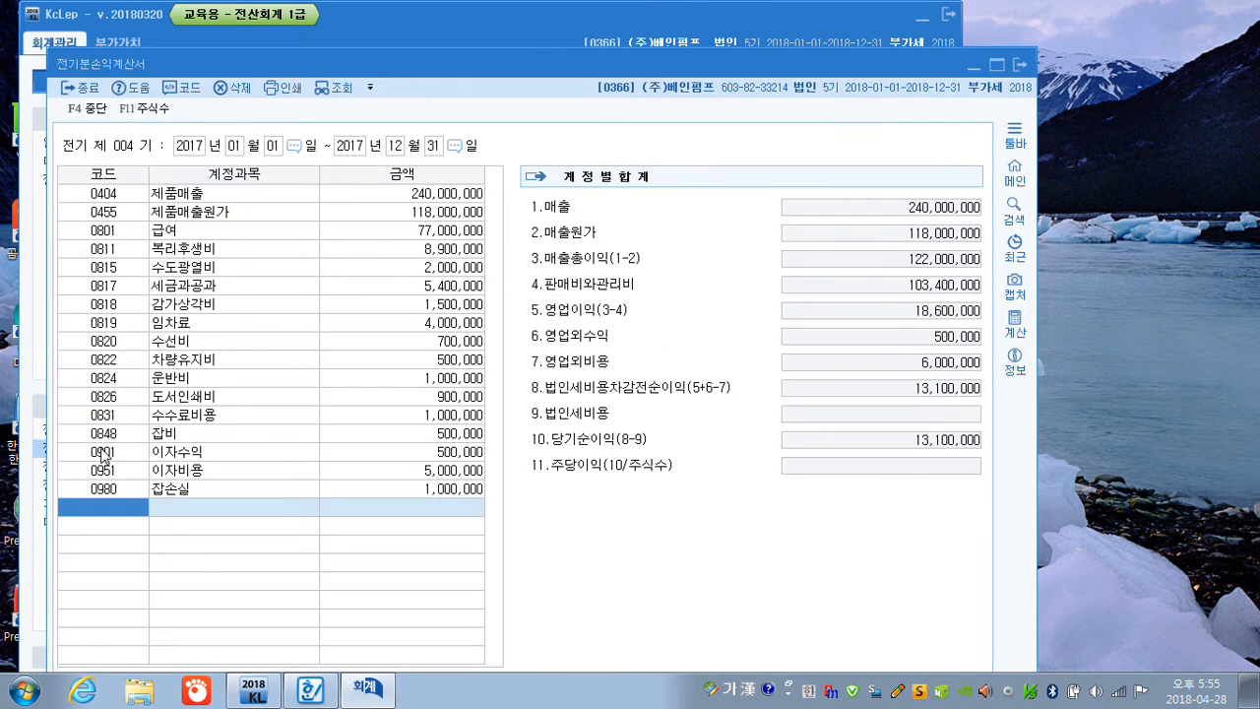
{"action": "left_click", "coordinate": [202, 294]}
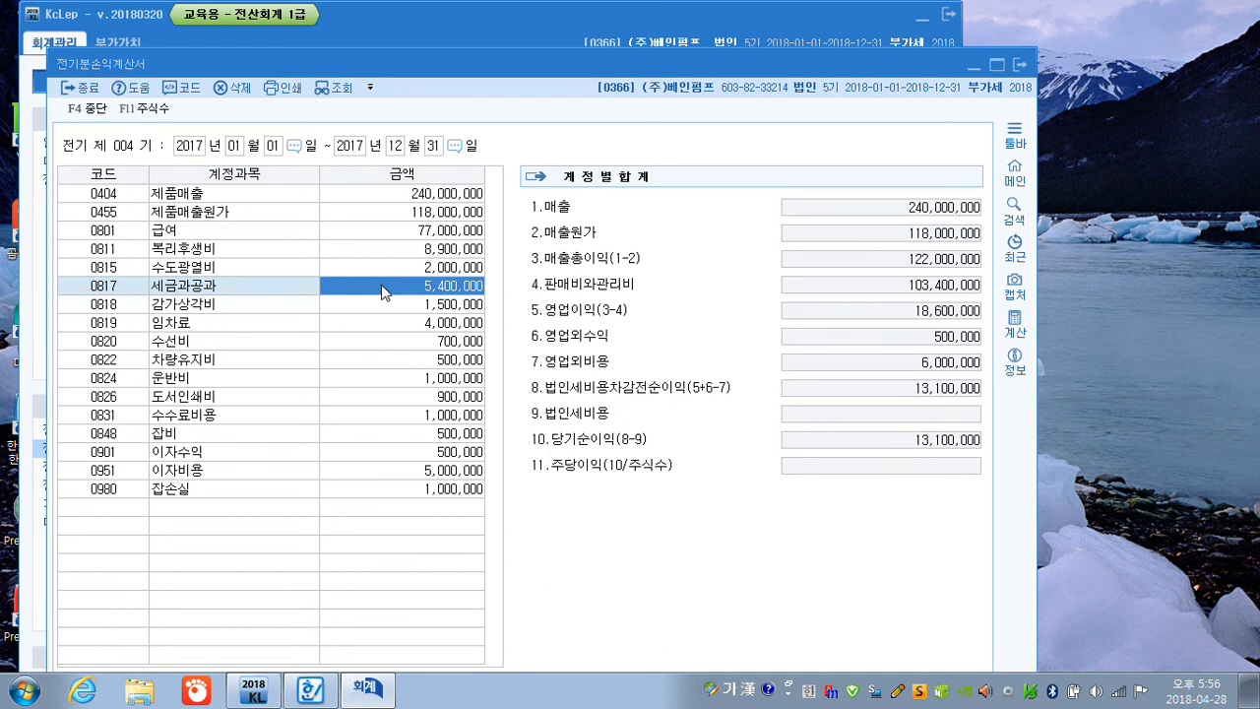
{"action": "type", "text": "4500000"}
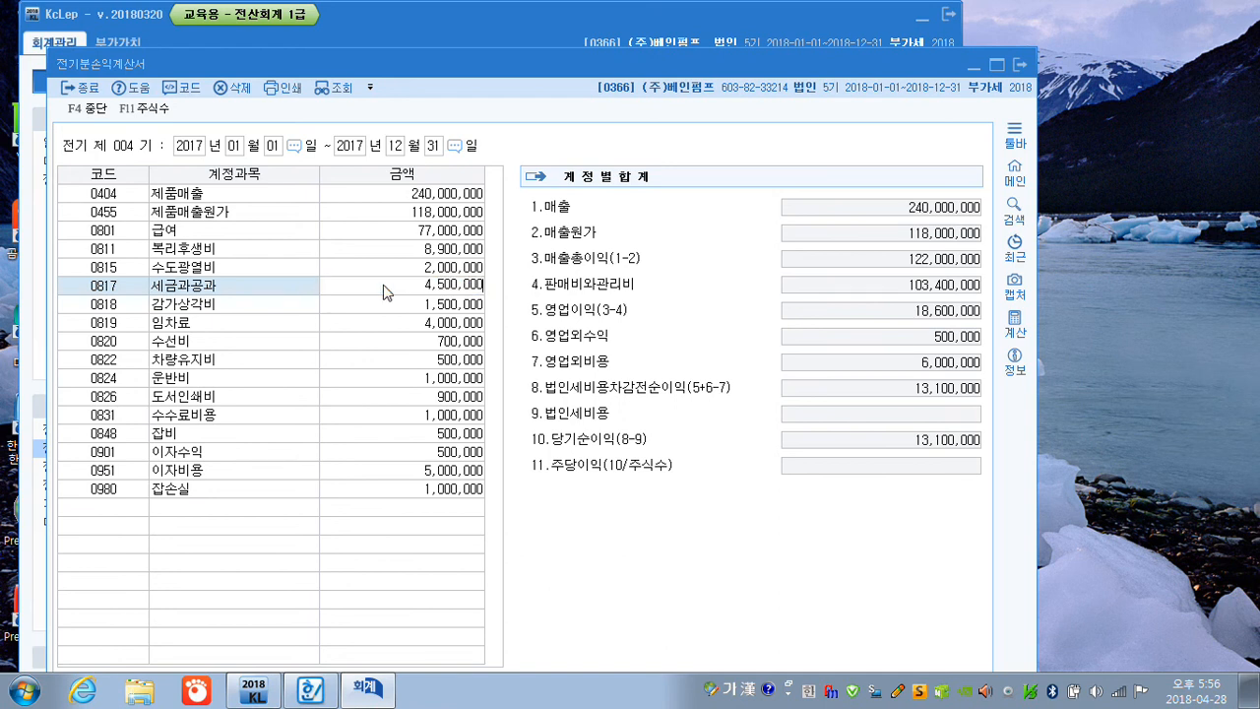
{"action": "key", "text": "Return"}
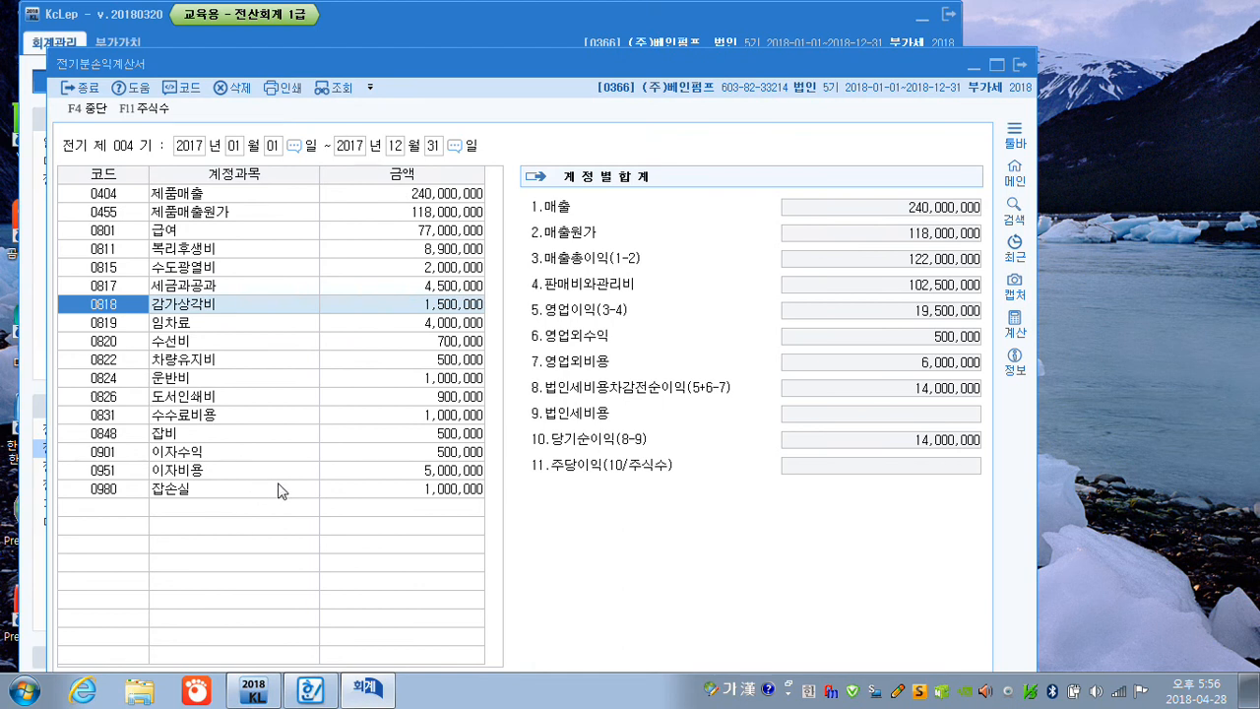
Add the 통신비 (0814) account with an amount of 900,000 to 전기분손익계산서 and close the statement
{"action": "left_click", "coordinate": [104, 508]}
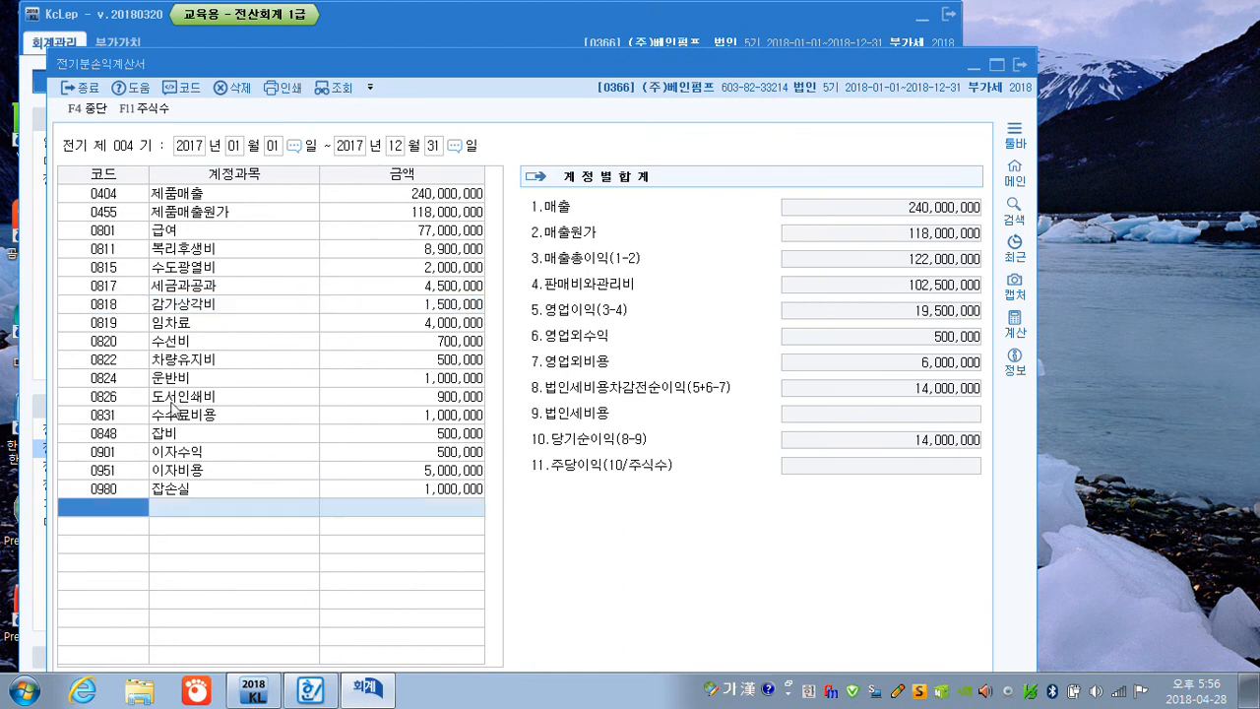
{"action": "type", "text": "통신"}
{"action": "key", "text": "Return"}
{"action": "key", "text": "Return"}
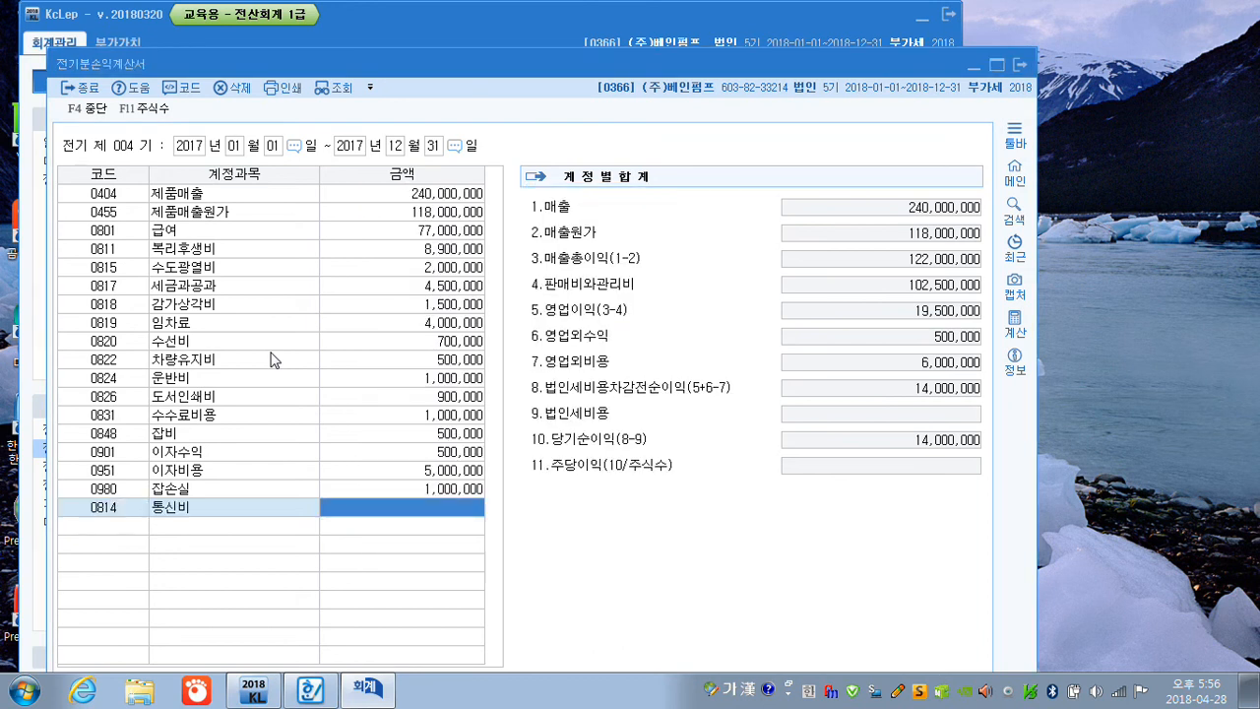
{"action": "type", "text": "900,000"}
{"action": "key", "text": "Return"}
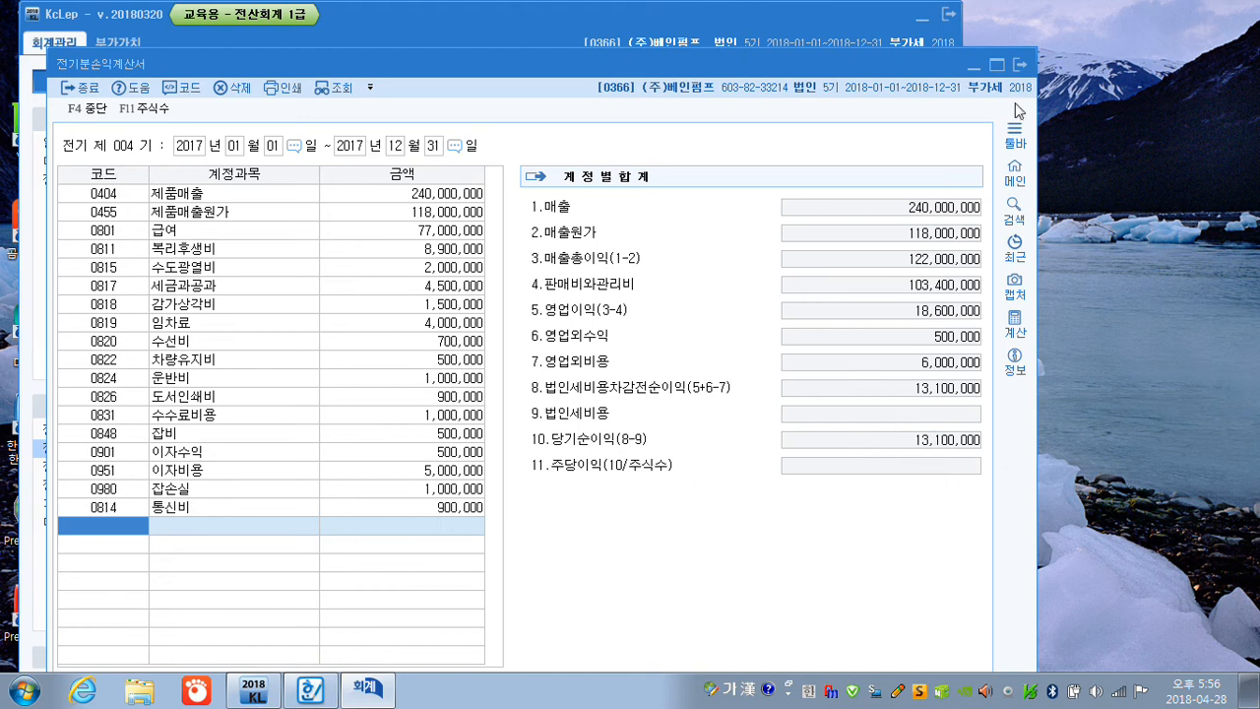
{"action": "left_click", "coordinate": [1020, 67]}
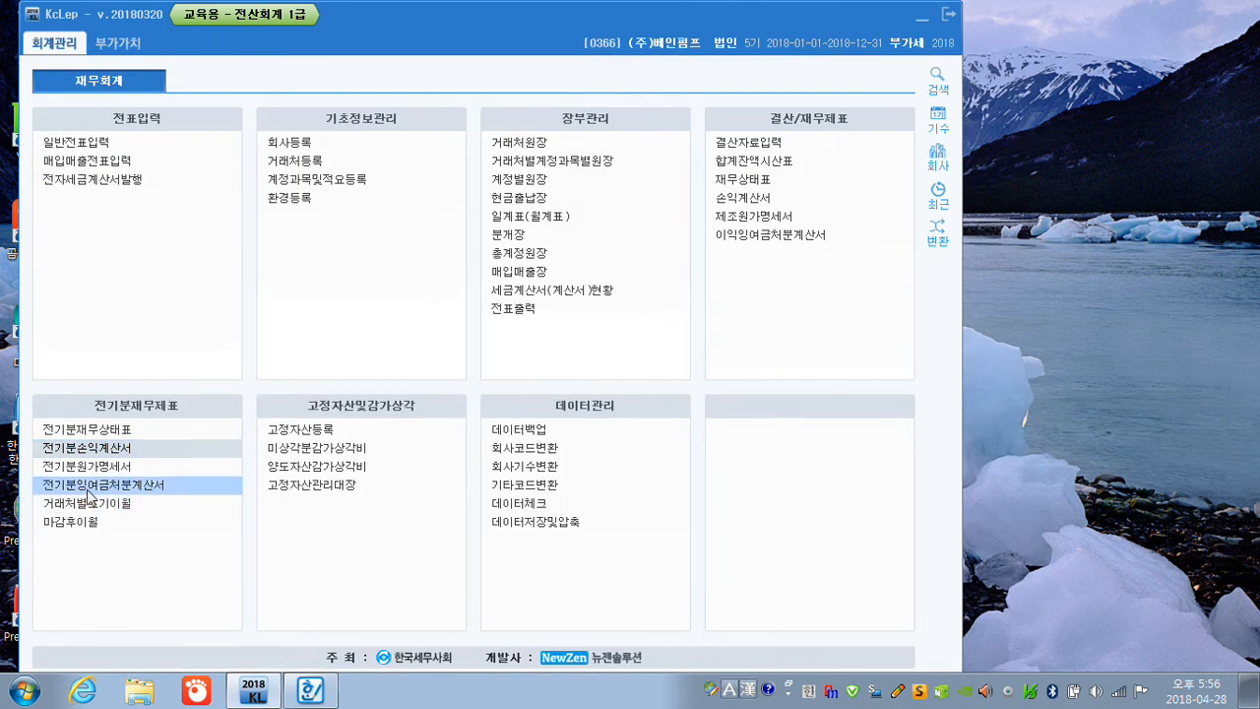
Open 전기분잉여금처분계산서, check the 당기순이익 and 미처분이익잉여금 amounts, and close it
{"action": "left_click", "coordinate": [84, 492]}
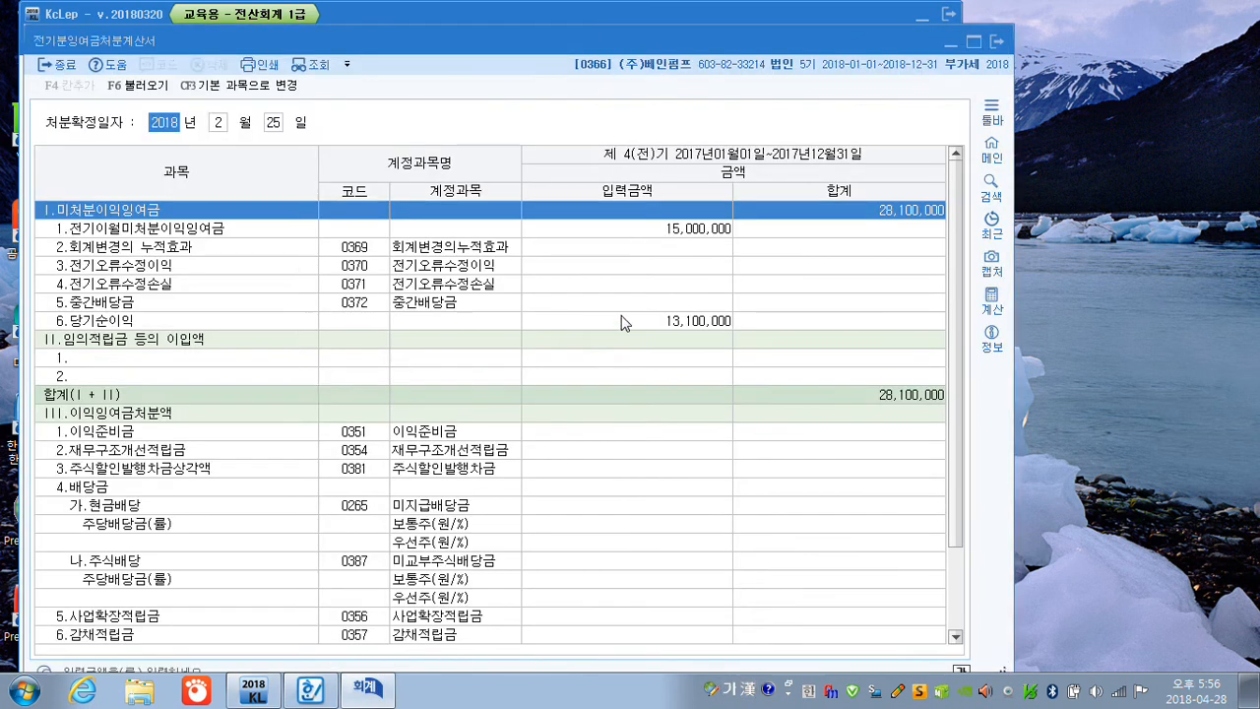
{"action": "left_click", "coordinate": [638, 322]}
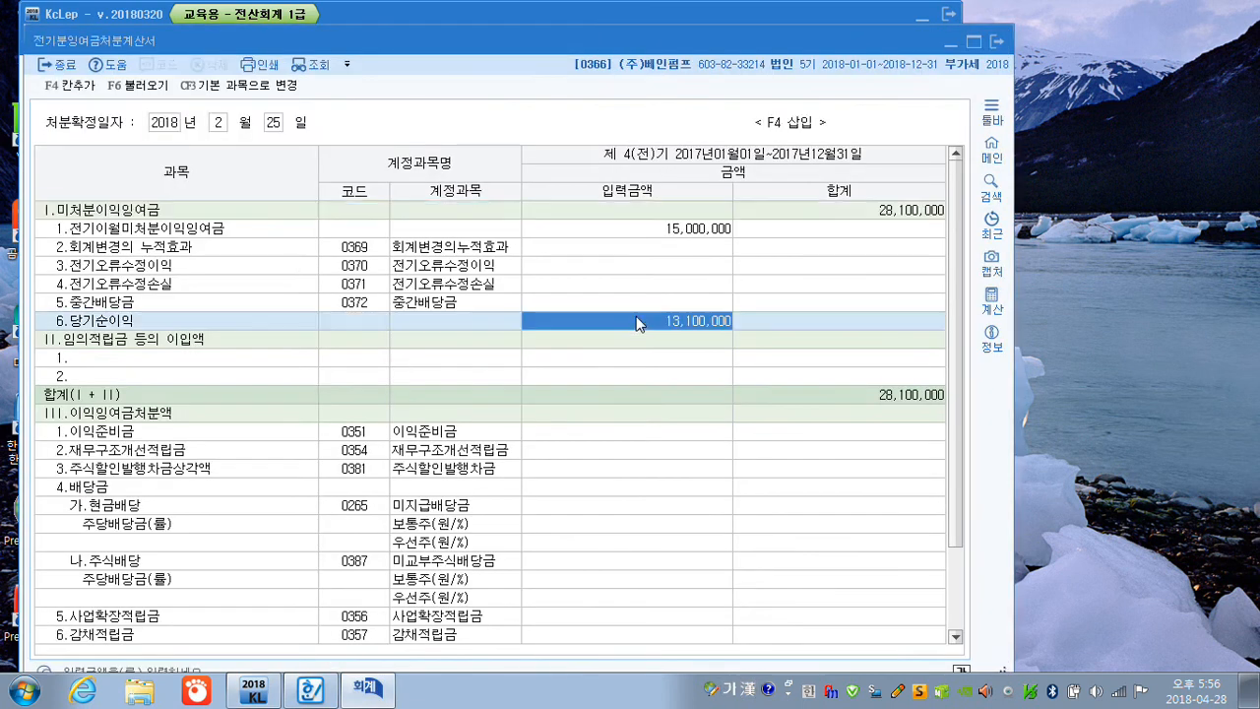
{"action": "left_click", "coordinate": [846, 212]}
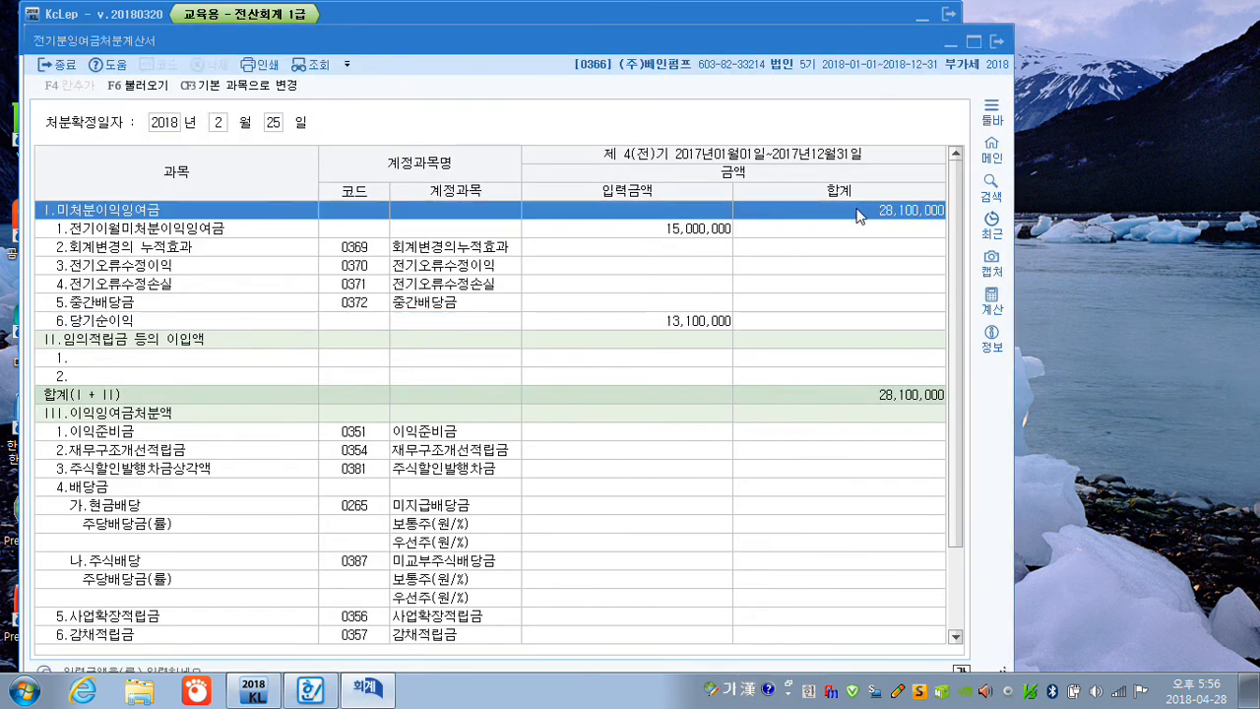
{"action": "left_click", "coordinate": [996, 43]}
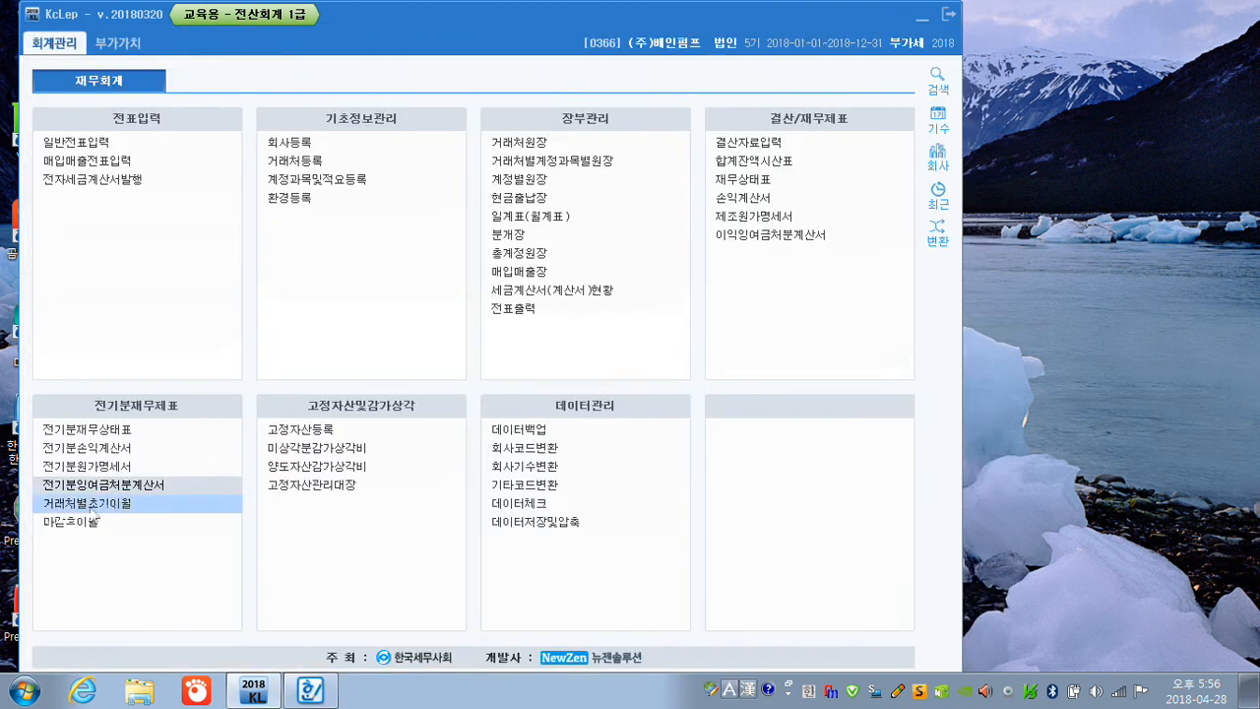
Open 전기분재무상태표, check the 이월이익잉여금 (0375) amount, and close it
{"action": "left_click", "coordinate": [106, 433]}
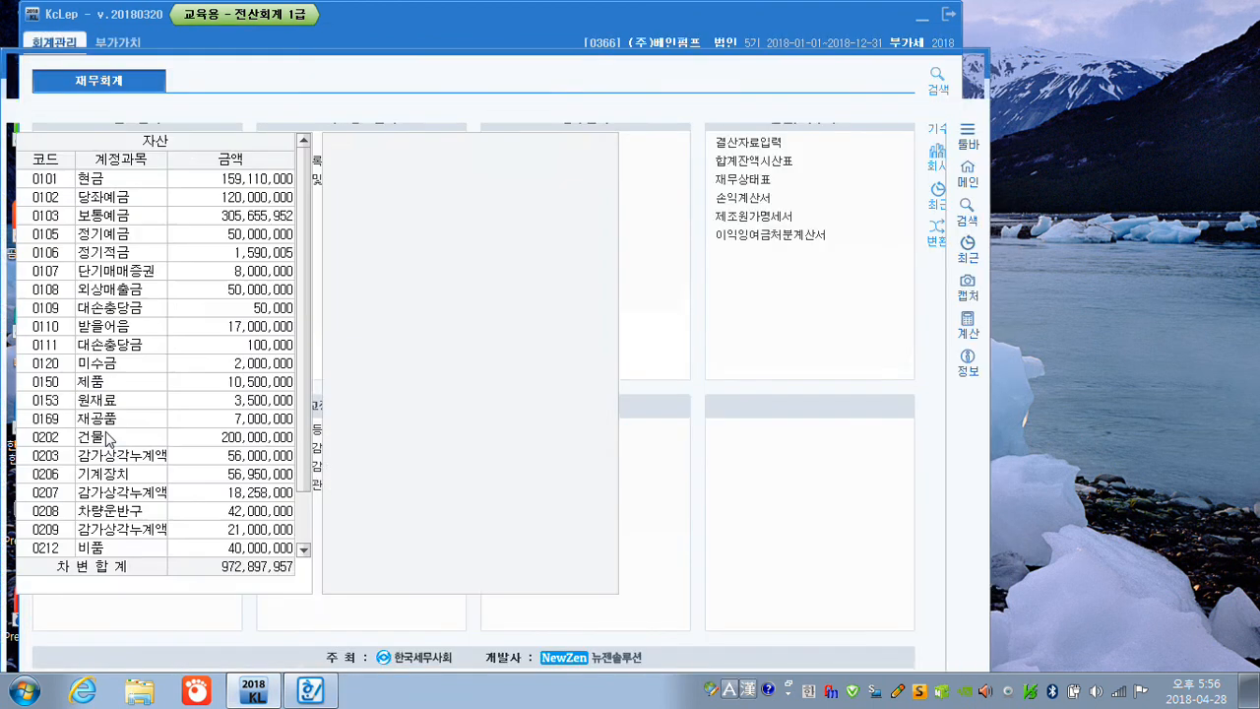
{"action": "left_click", "coordinate": [548, 366]}
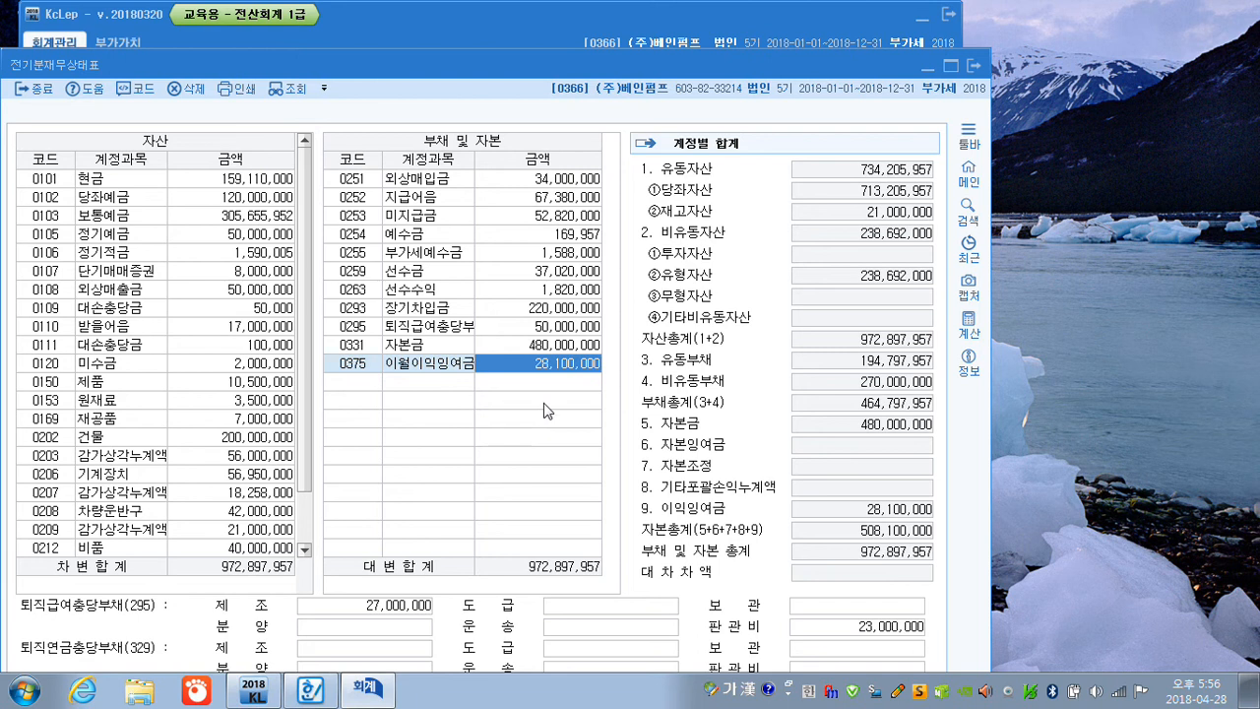
{"action": "left_click", "coordinate": [974, 67]}
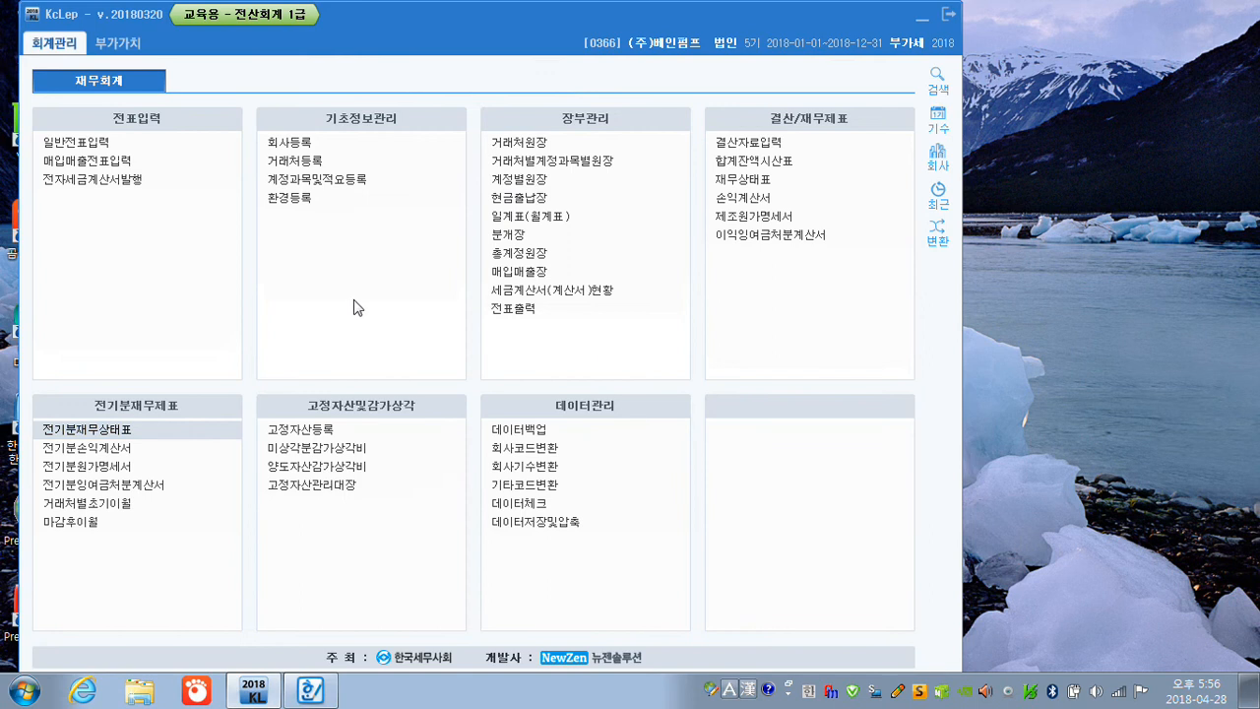
Open 일반전표입력 and load the vouchers for month 09 of 2018
{"action": "left_click", "coordinate": [89, 148]}
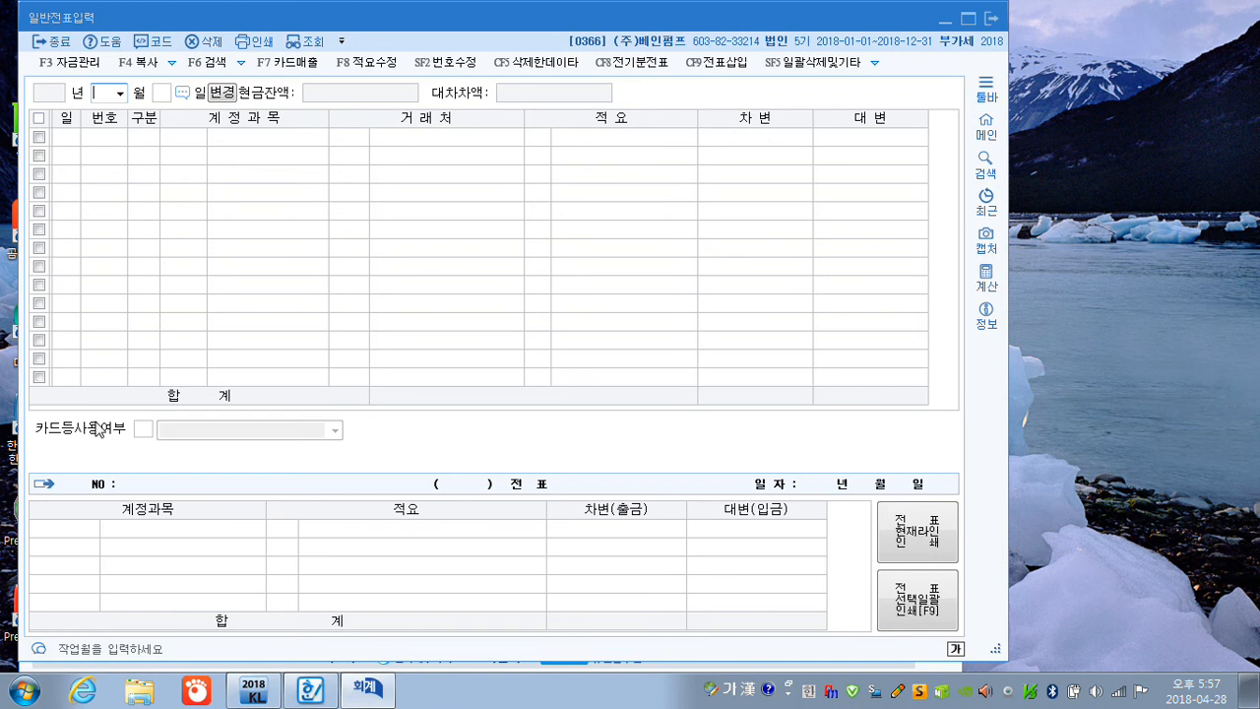
{"action": "type", "text": "09"}
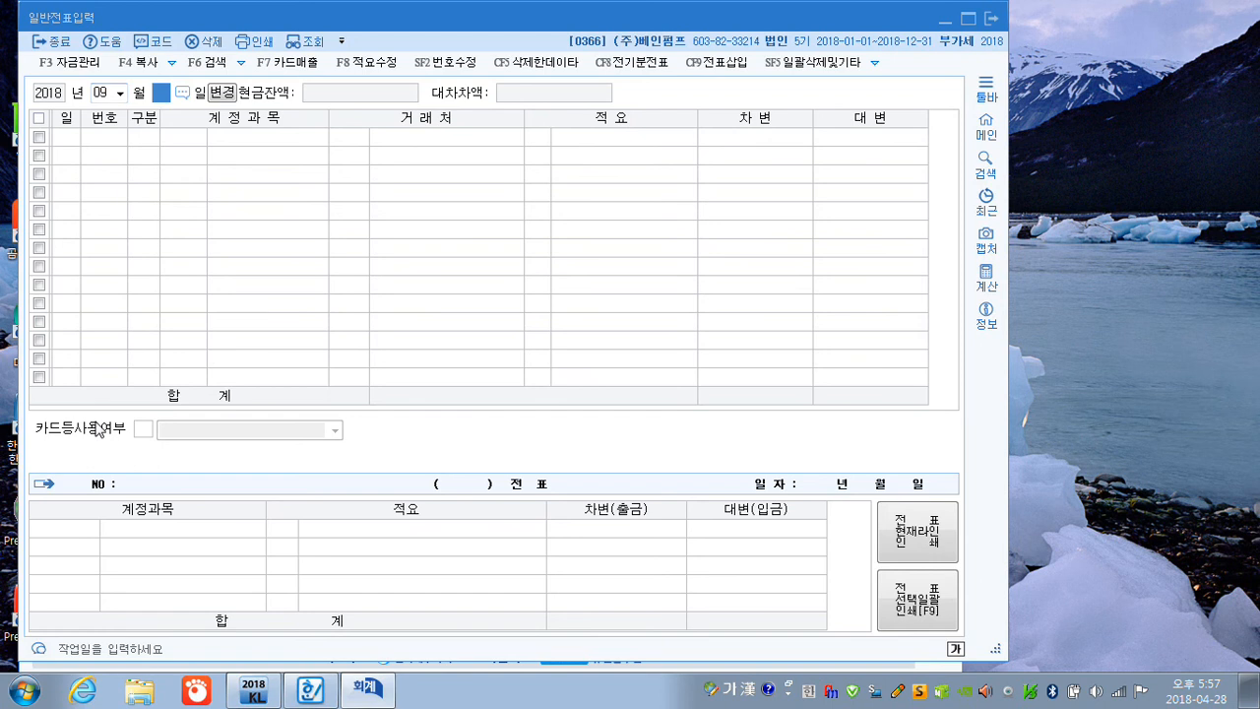
{"action": "key", "text": "Return"}
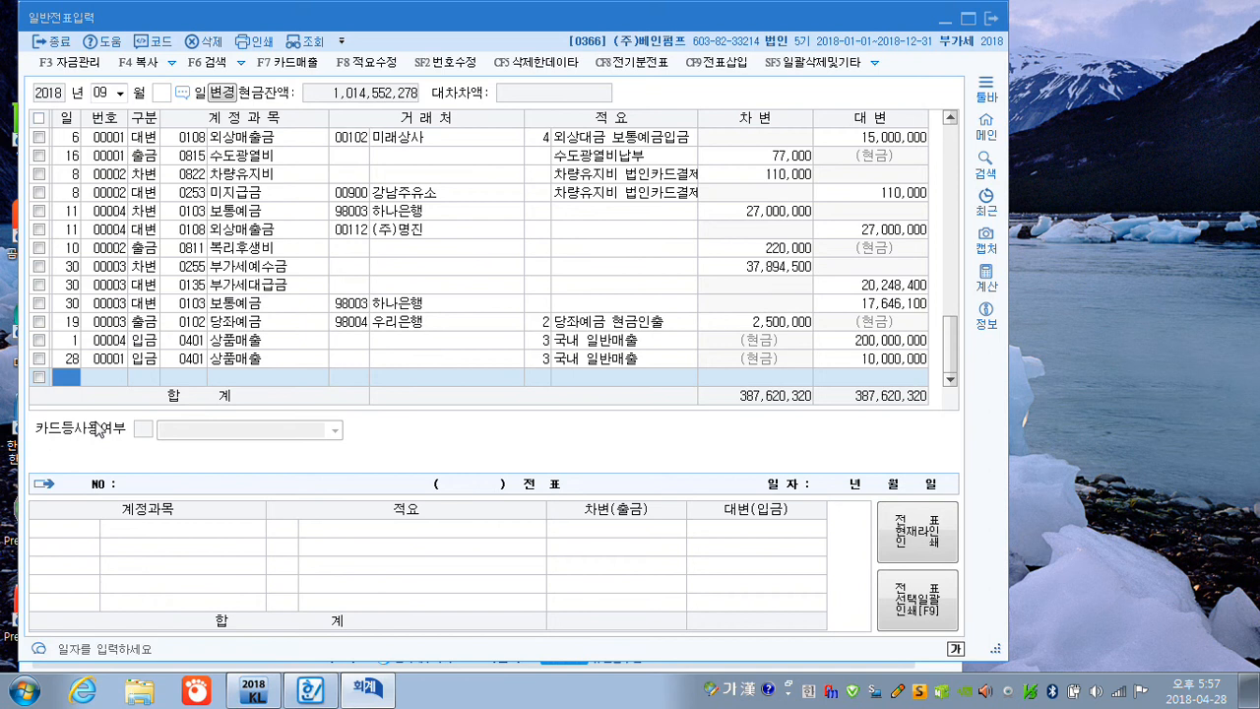
Enter a 출금 voucher on day 4 for 0511 복리후생비 with an amount of 350,000
{"action": "type", "text": "1"}
{"action": "key", "text": "BackSpace"}
{"action": "type", "text": "4"}
{"action": "key", "text": "Return"}
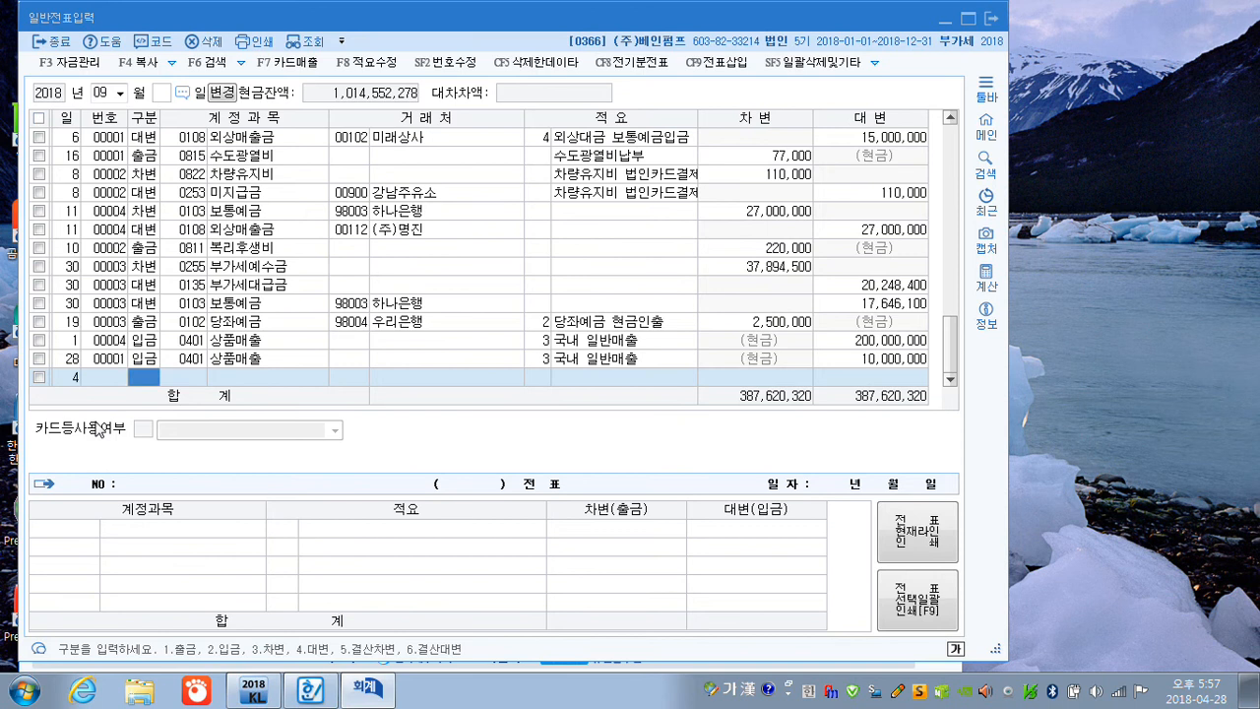
{"action": "type", "text": "1"}
{"action": "key", "text": "Return"}
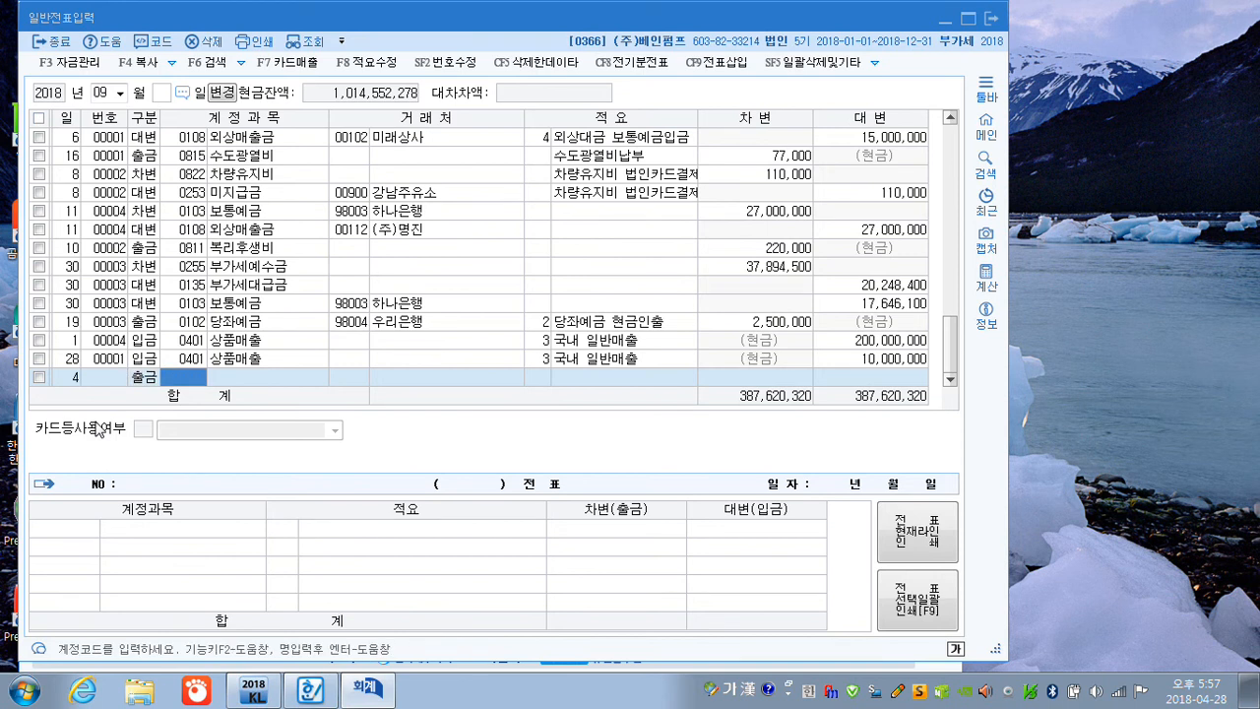
{"action": "type", "text": "8"}
{"action": "key", "text": "BackSpace"}
{"action": "type", "text": "511"}
{"action": "key", "text": "Return"}
{"action": "key", "text": "Return"}
{"action": "key", "text": "Return"}
{"action": "key", "text": "Return"}
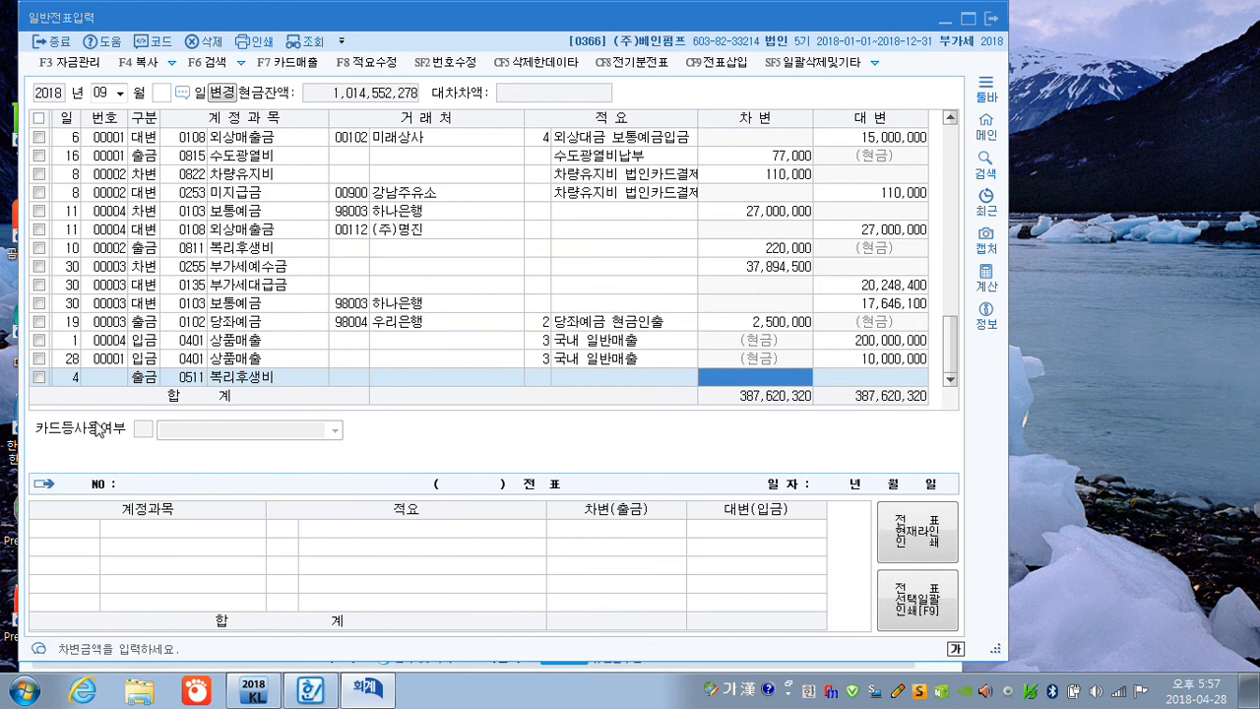
{"action": "type", "text": "350000"}
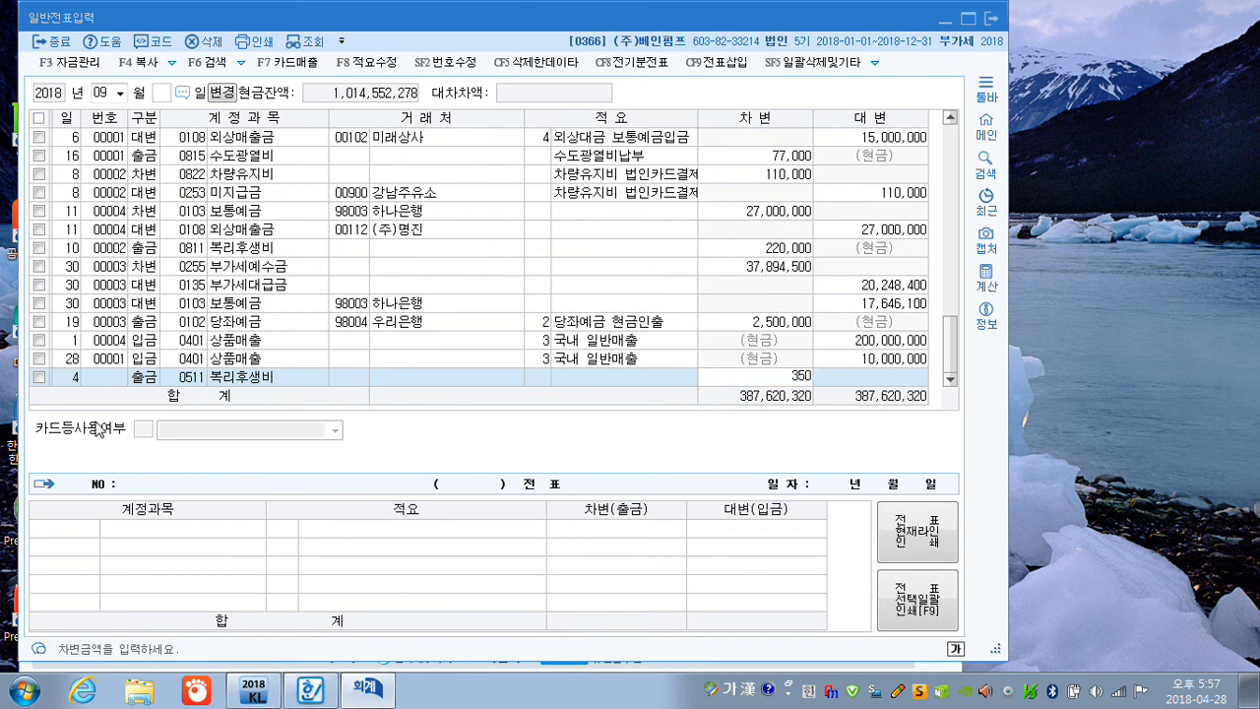
{"action": "key", "text": "Return"}
Enter a 출금 voucher on day 4 for 0811 복리후생비 with an amount of 200,000
{"action": "type", "text": "4"}
{"action": "key", "text": "Return"}
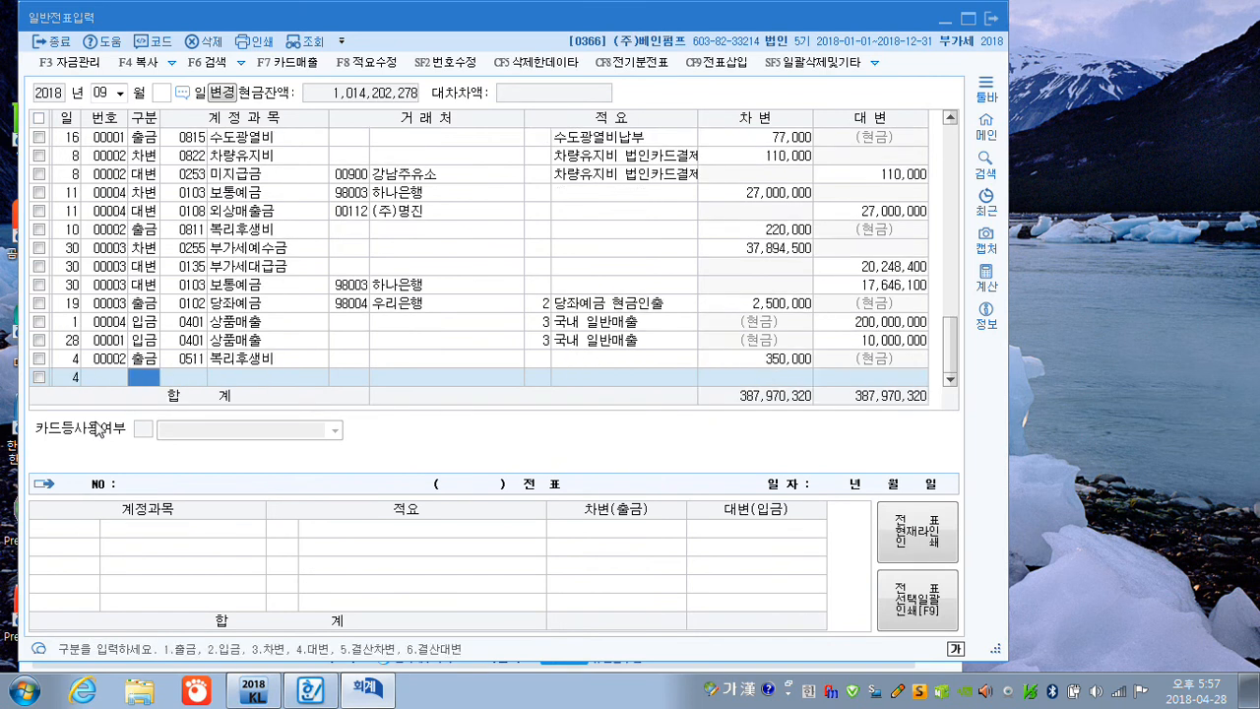
{"action": "type", "text": "1"}
{"action": "key", "text": "Return"}
{"action": "type", "text": "811"}
{"action": "key", "text": "Return"}
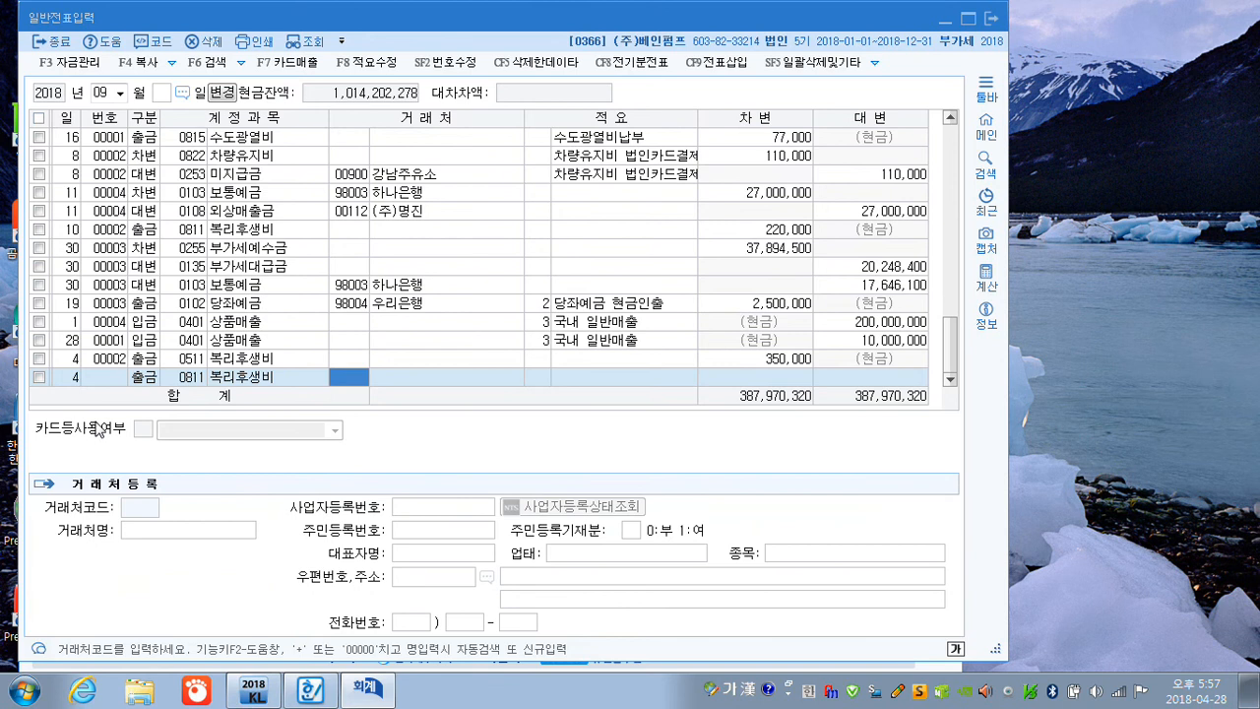
{"action": "key", "text": "Return"}
{"action": "key", "text": "Return"}
{"action": "type", "text": "2000000"}
{"action": "key", "text": "Return"}
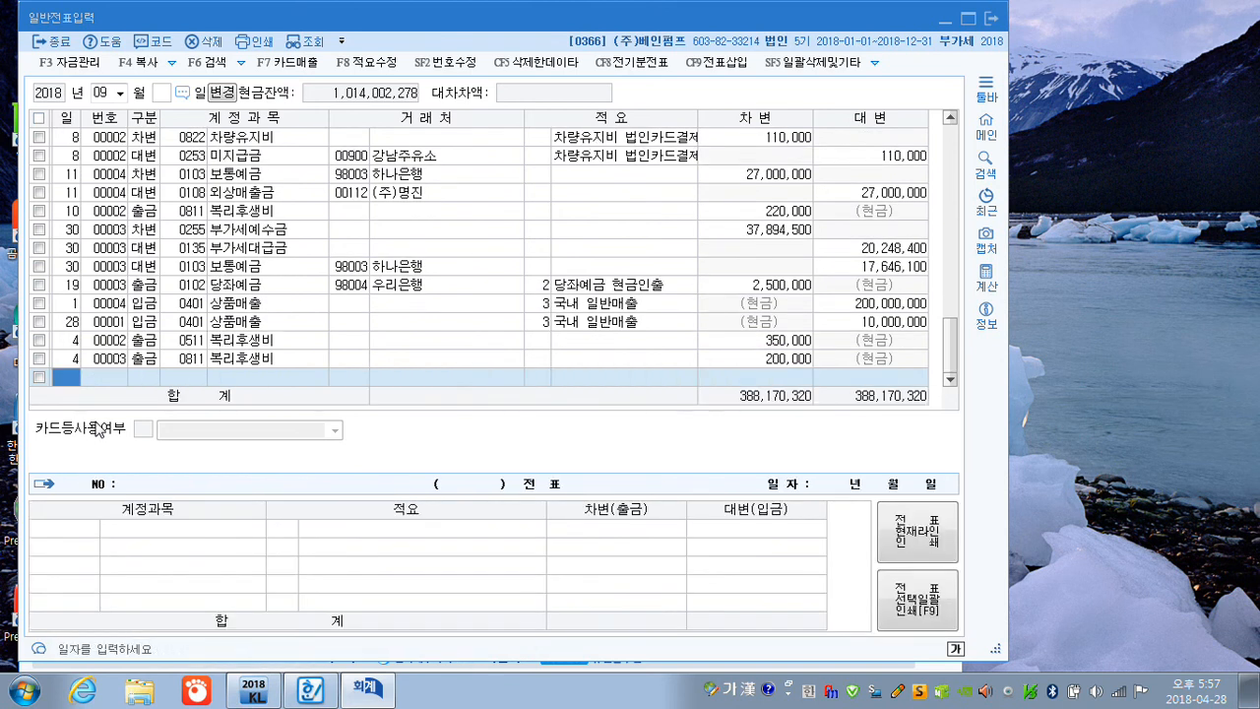
Enter a 출금 voucher on day 4 for 0254 예수금 with an amount of 550,000
{"action": "type", "text": "4"}
{"action": "key", "text": "Return"}
{"action": "type", "text": "1"}
{"action": "key", "text": "Return"}
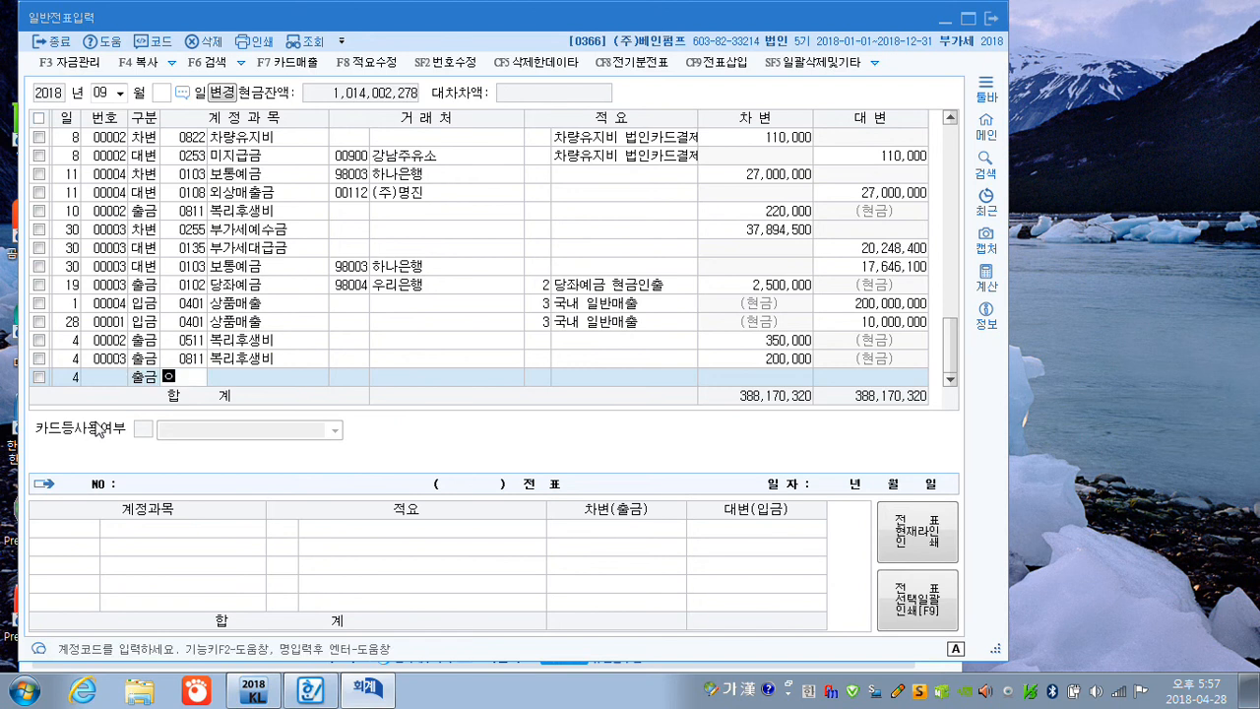
{"action": "type", "text": "예수"}
{"action": "key", "text": "Return"}
{"action": "key", "text": "Return"}
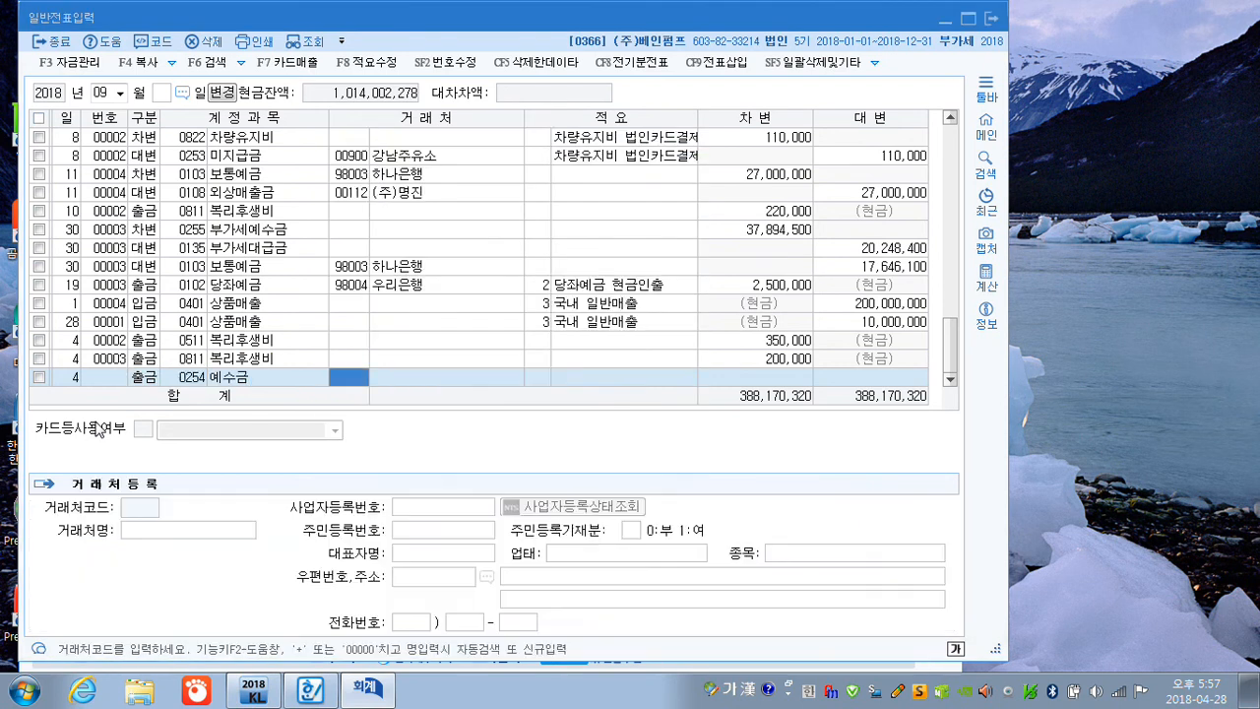
{"action": "key", "text": "Return"}
{"action": "key", "text": "Return"}
{"action": "key", "text": "Return"}
{"action": "type", "text": "550,000"}
{"action": "key", "text": "Return"}
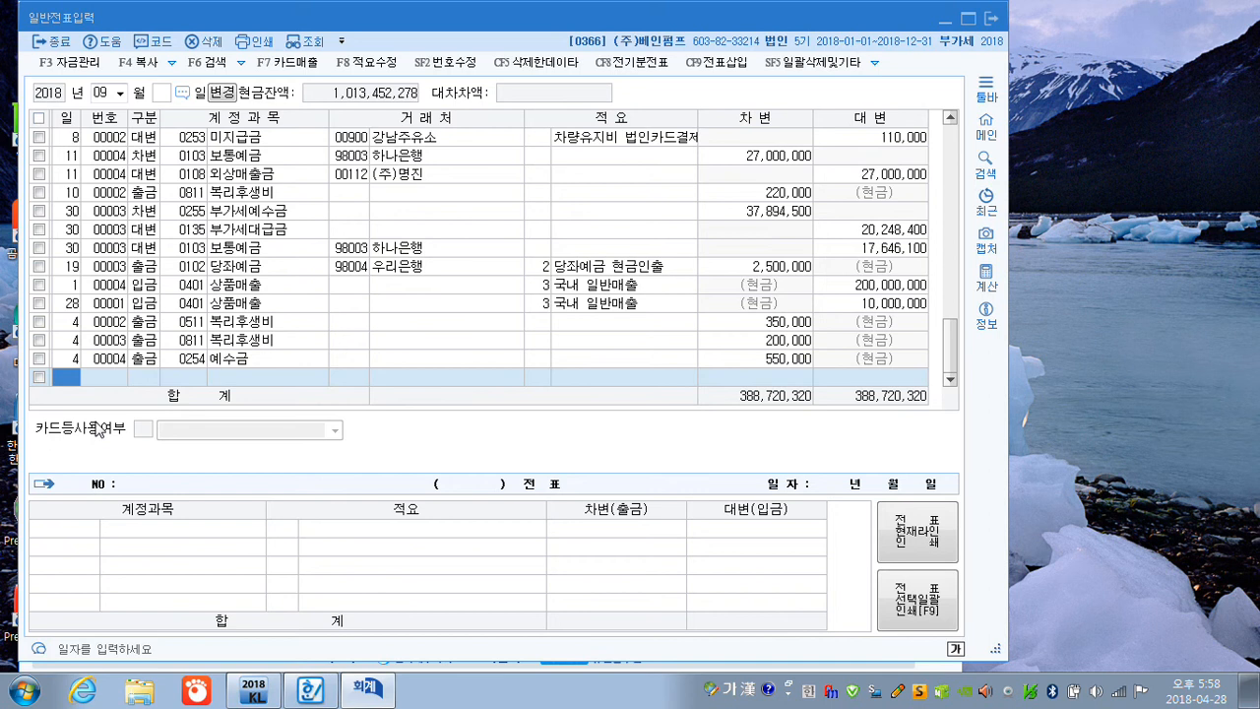
Enter a 차변 line on day 12 for 0953 기부금 with an amount of 5,000,000
{"action": "type", "text": "4"}
{"action": "key", "text": "Return"}
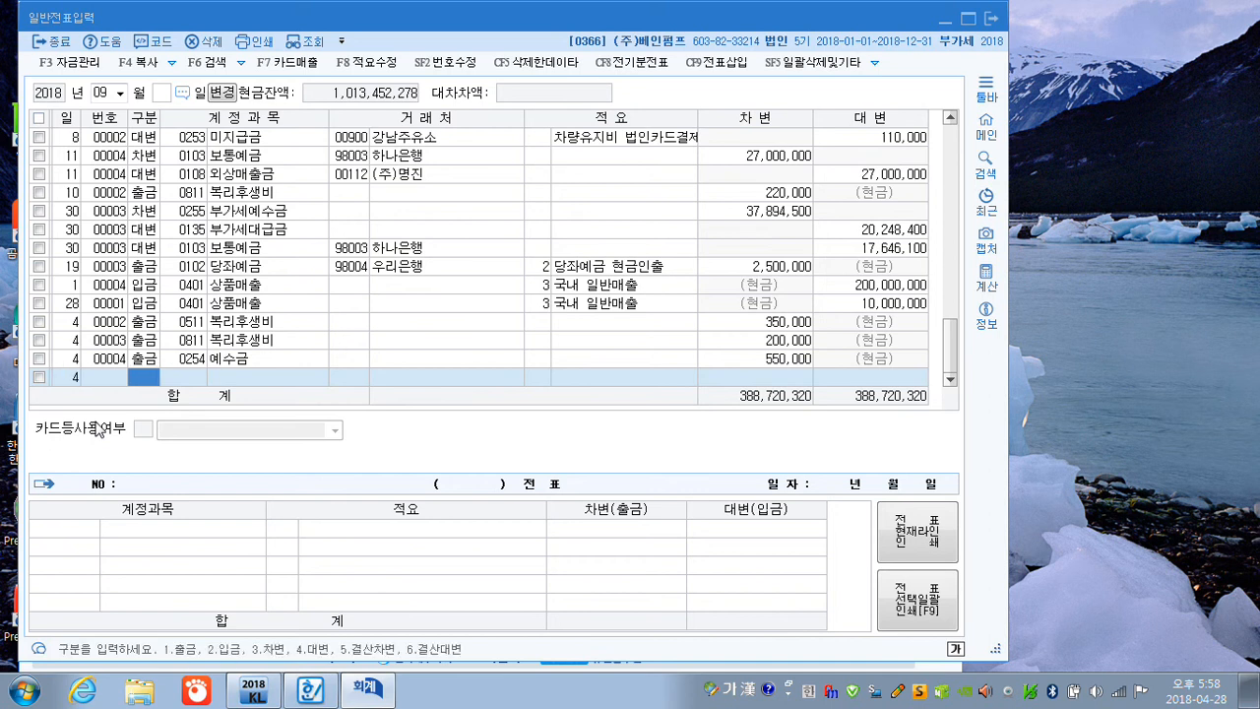
{"action": "key", "text": "Left"}
{"action": "type", "text": "12"}
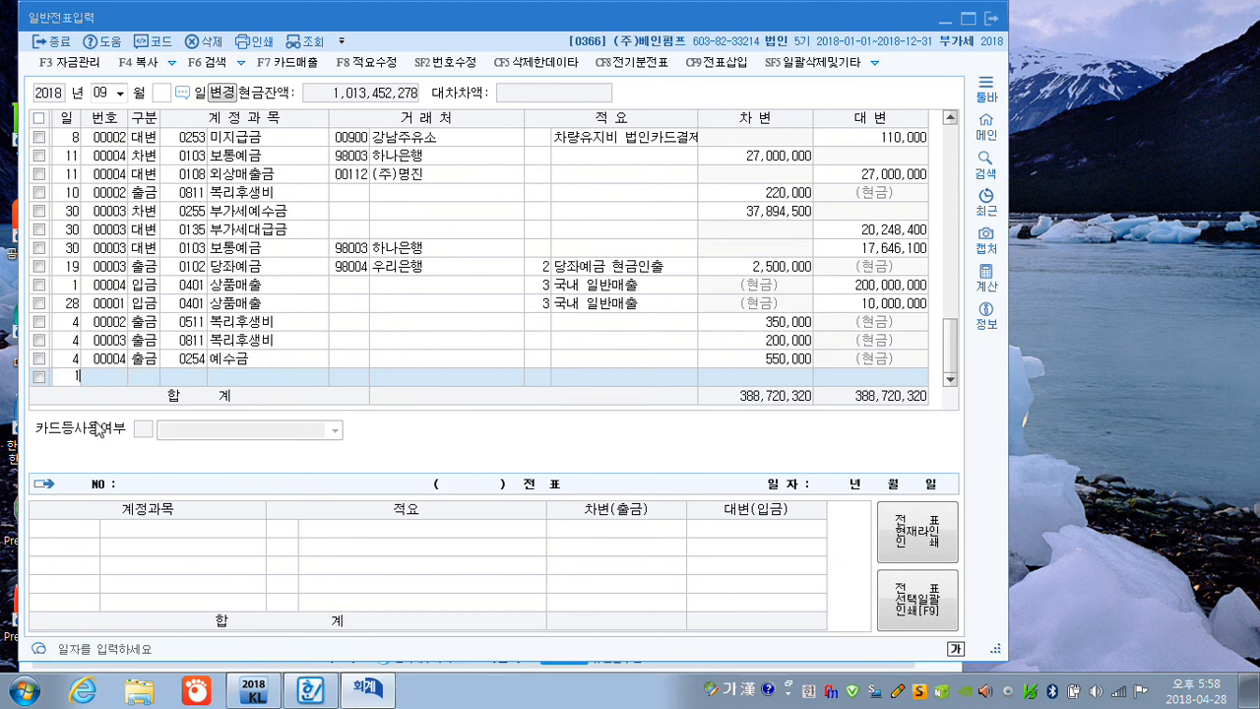
{"action": "key", "text": "Return"}
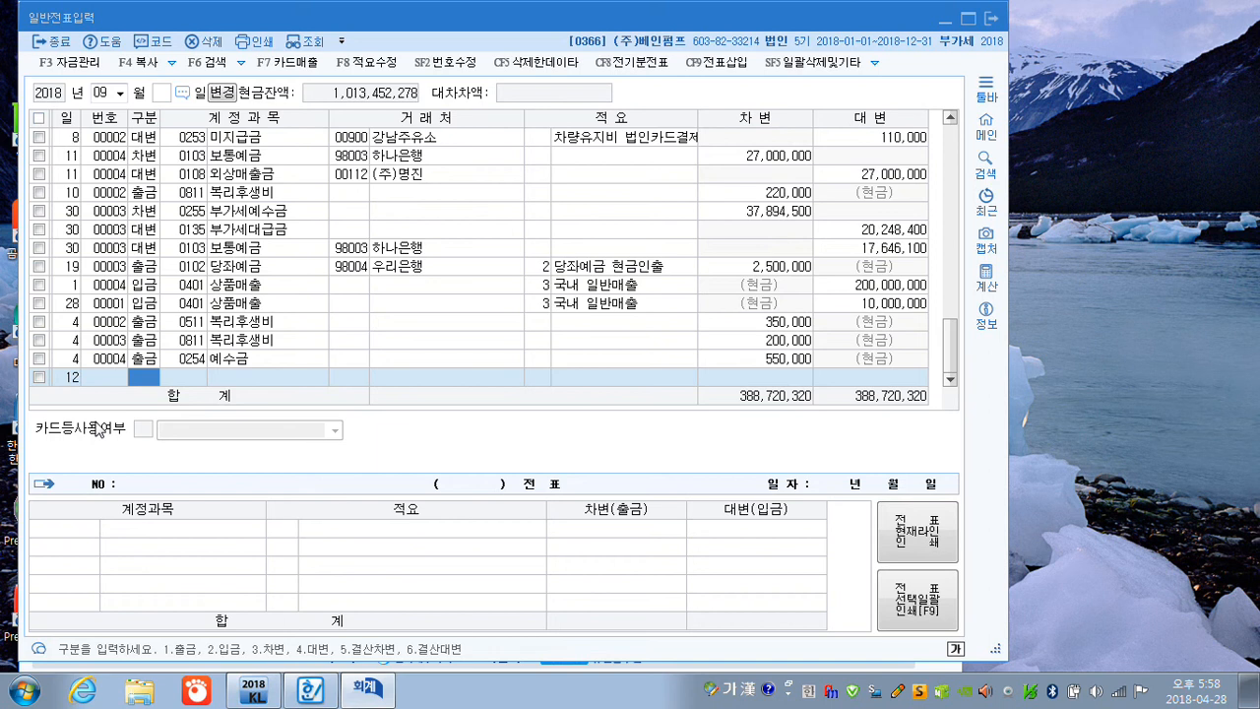
{"action": "type", "text": "기부"}
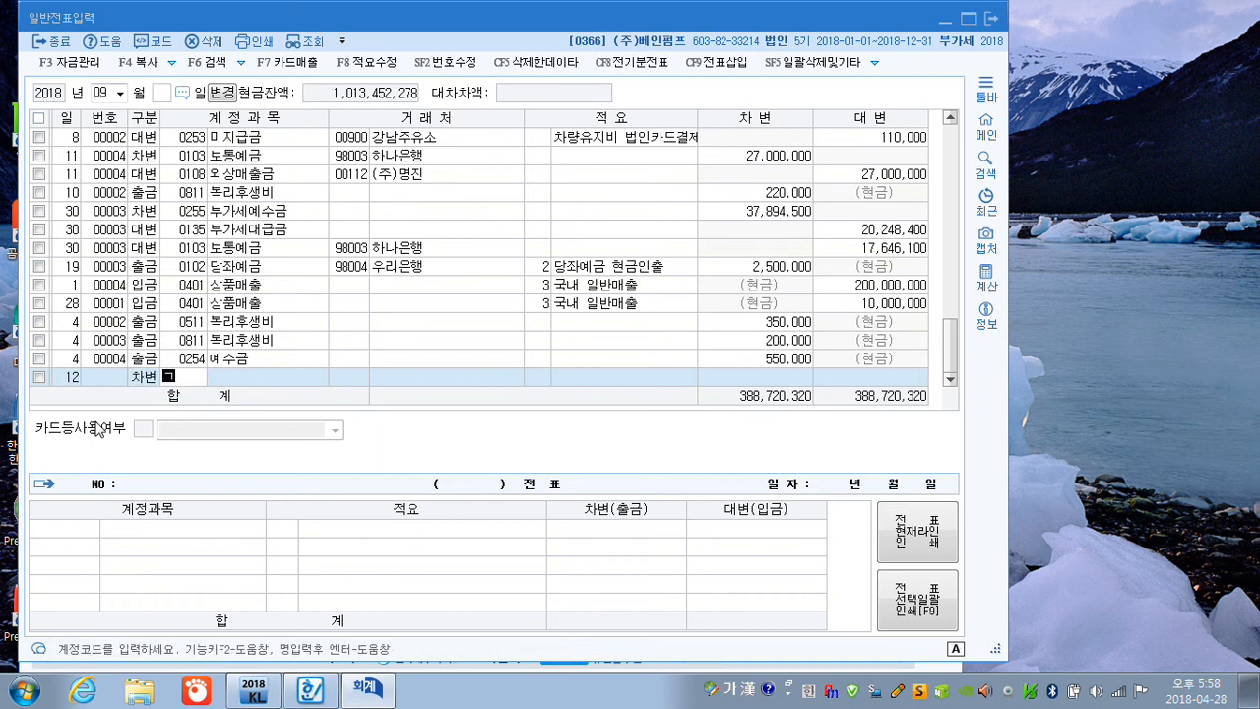
{"action": "key", "text": "Return"}
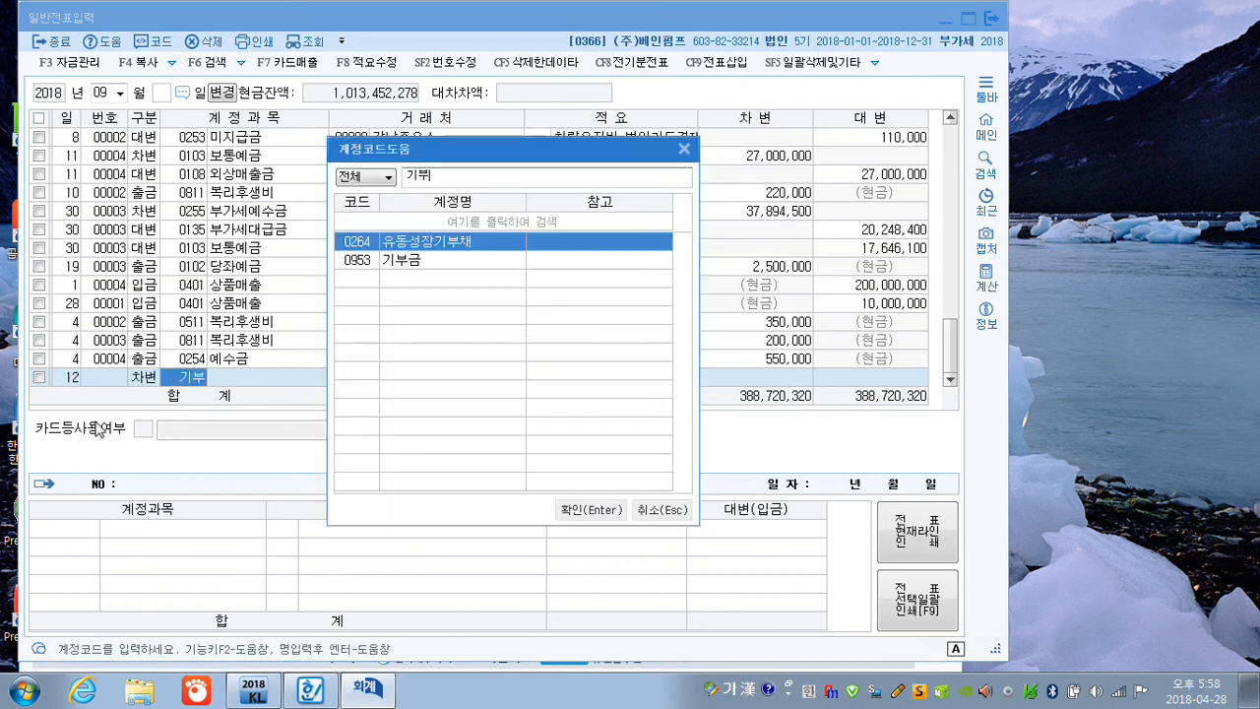
{"action": "key", "text": "Down"}
{"action": "key", "text": "Return"}
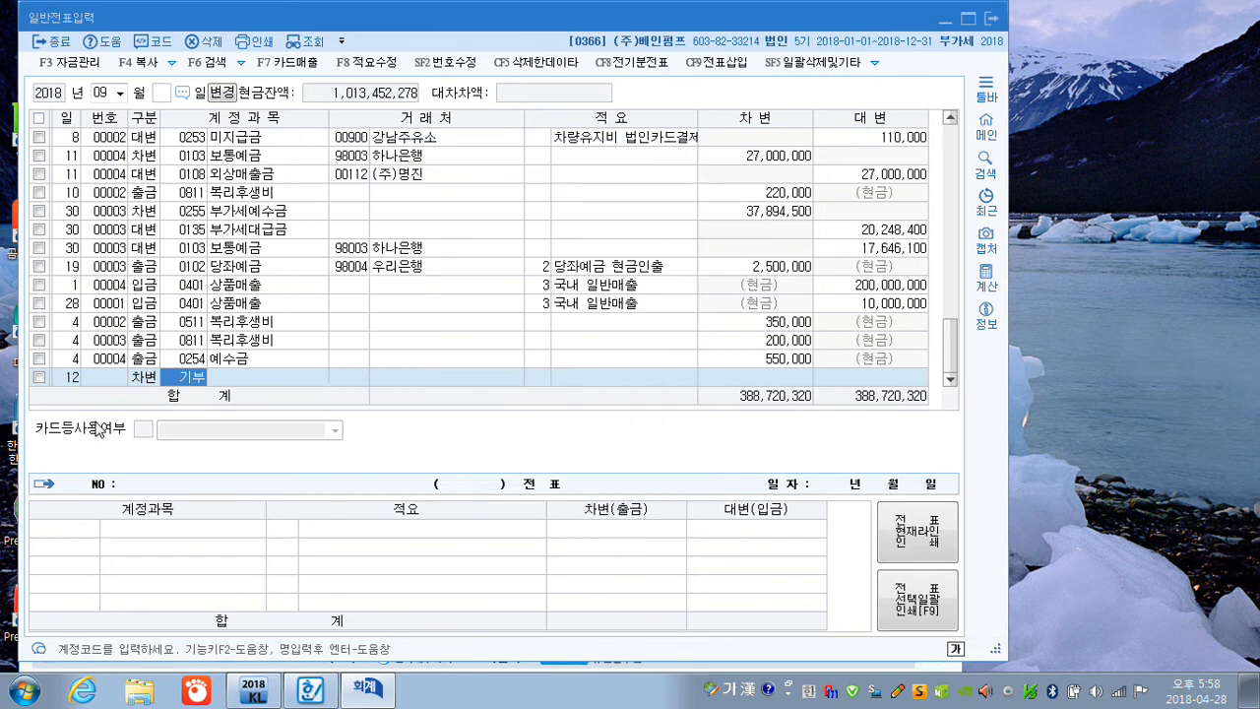
{"action": "key", "text": "Return"}
{"action": "key", "text": "Return"}
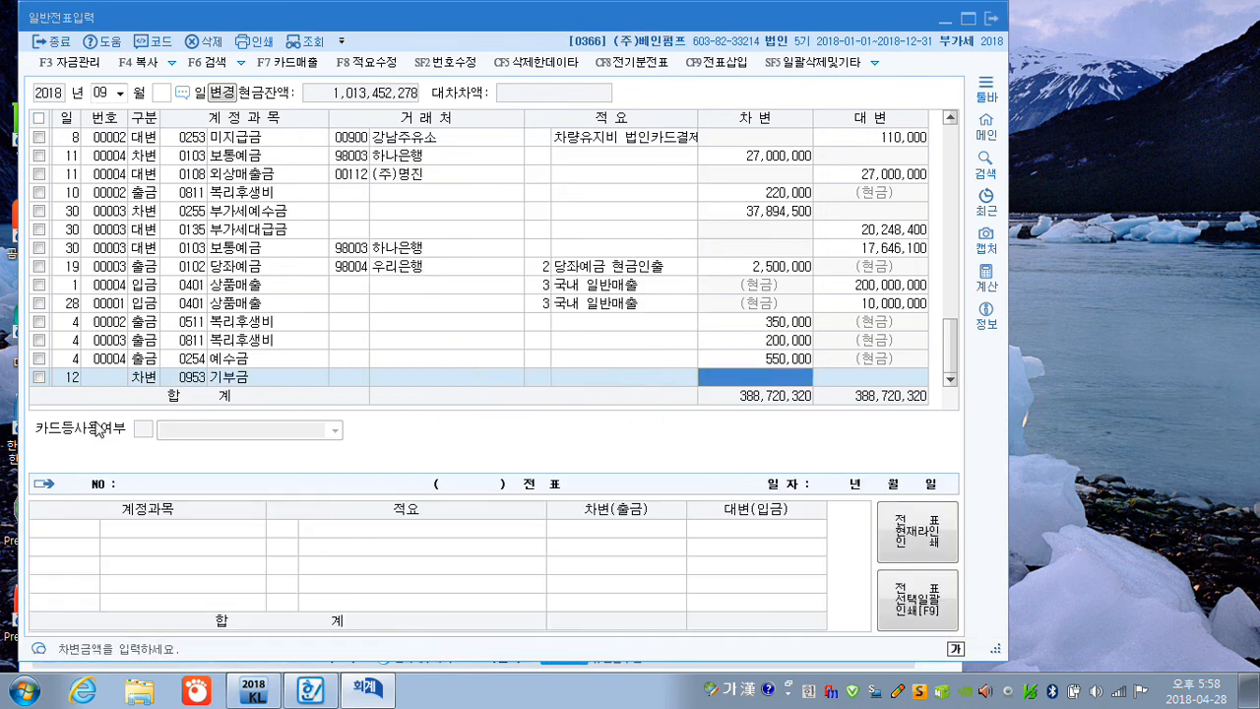
{"action": "type", "text": "5000000"}
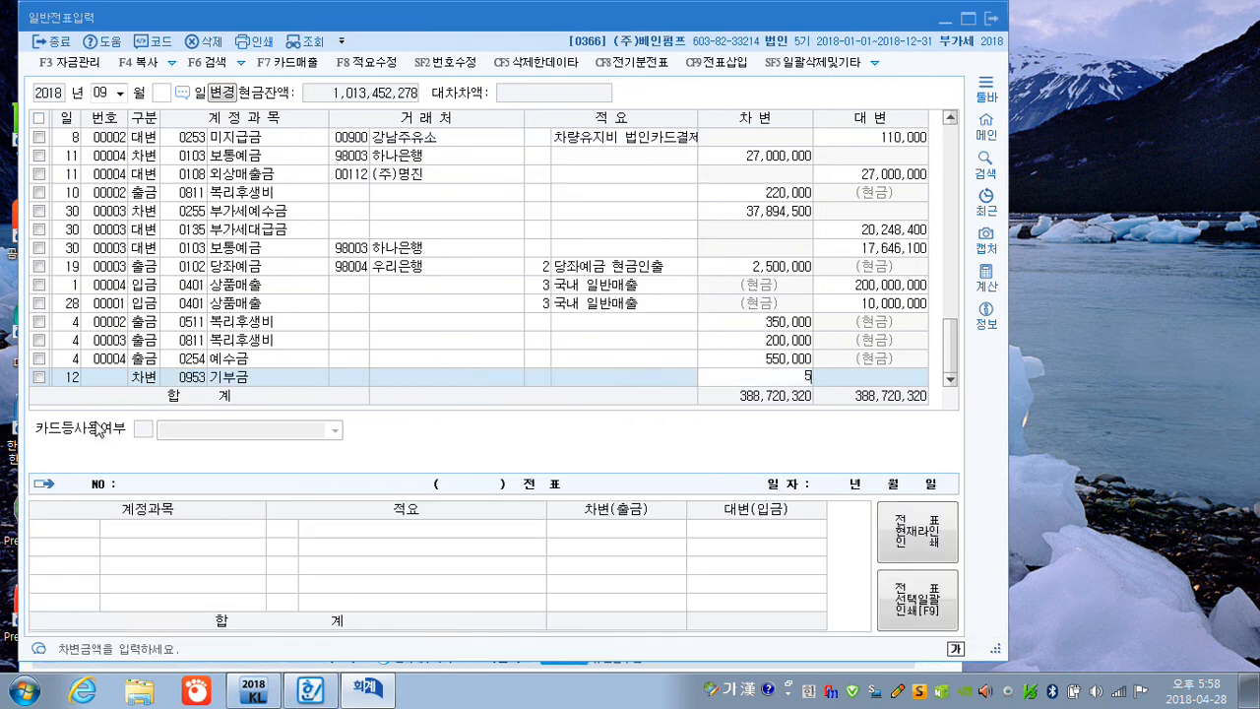
{"action": "key", "text": "Return"}
{"action": "key", "text": "Return"}
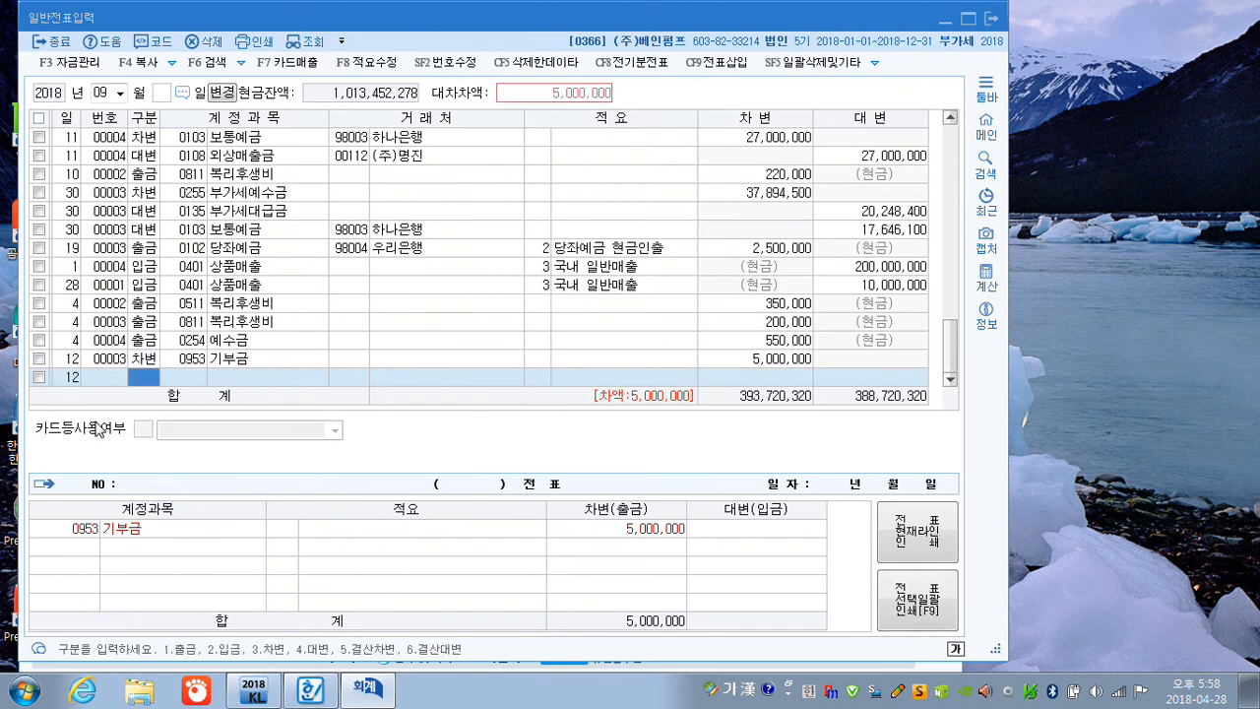
Enter a 대변 line on day 12 for 0150 제품 with an amount of 5,000,000 and 적요 8 타계정으로 대체액 손익계산서 반영분
{"action": "type", "text": "4"}
{"action": "key", "text": "Return"}
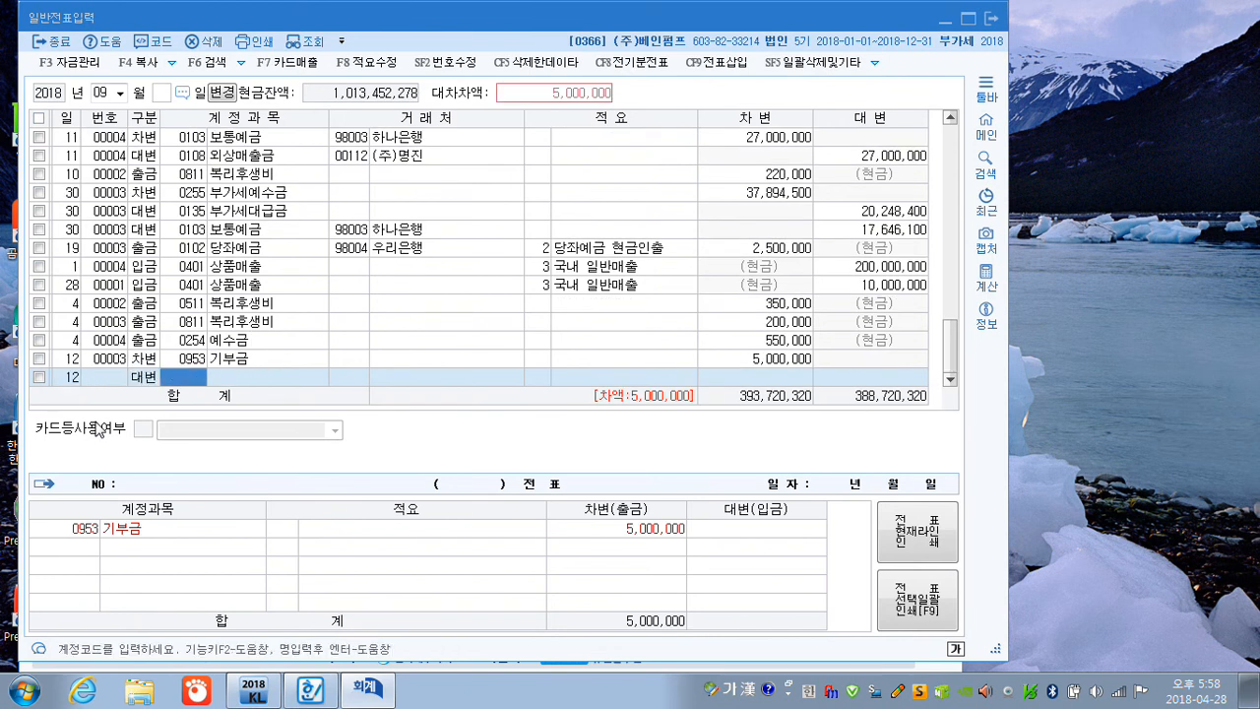
{"action": "type", "text": "제품"}
{"action": "key", "text": "Return"}
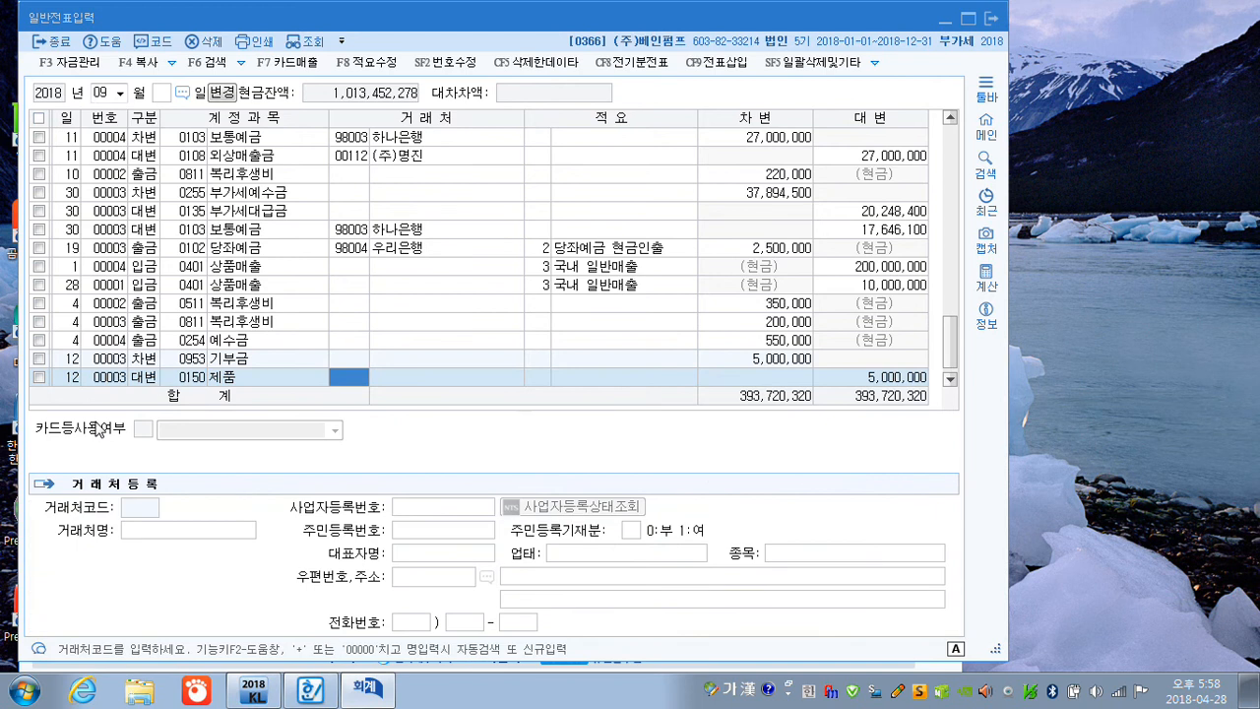
{"action": "key", "text": "Return"}
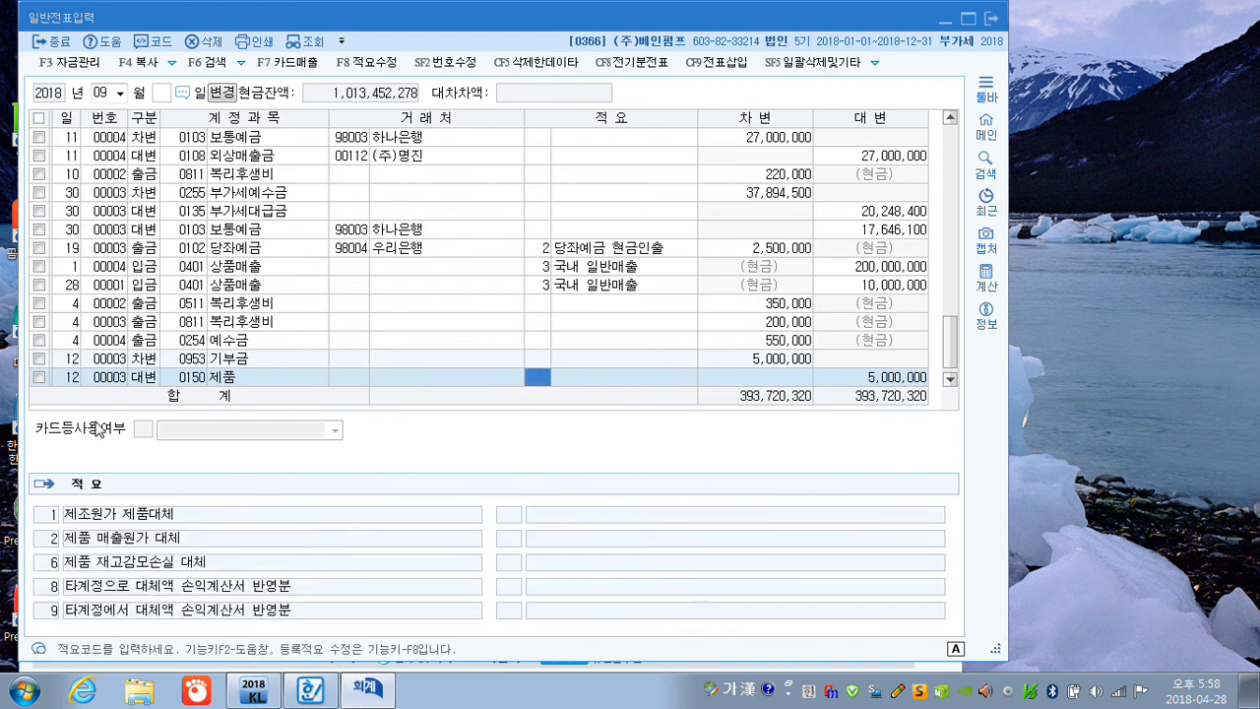
{"action": "type", "text": "6"}
{"action": "key", "text": "Return"}
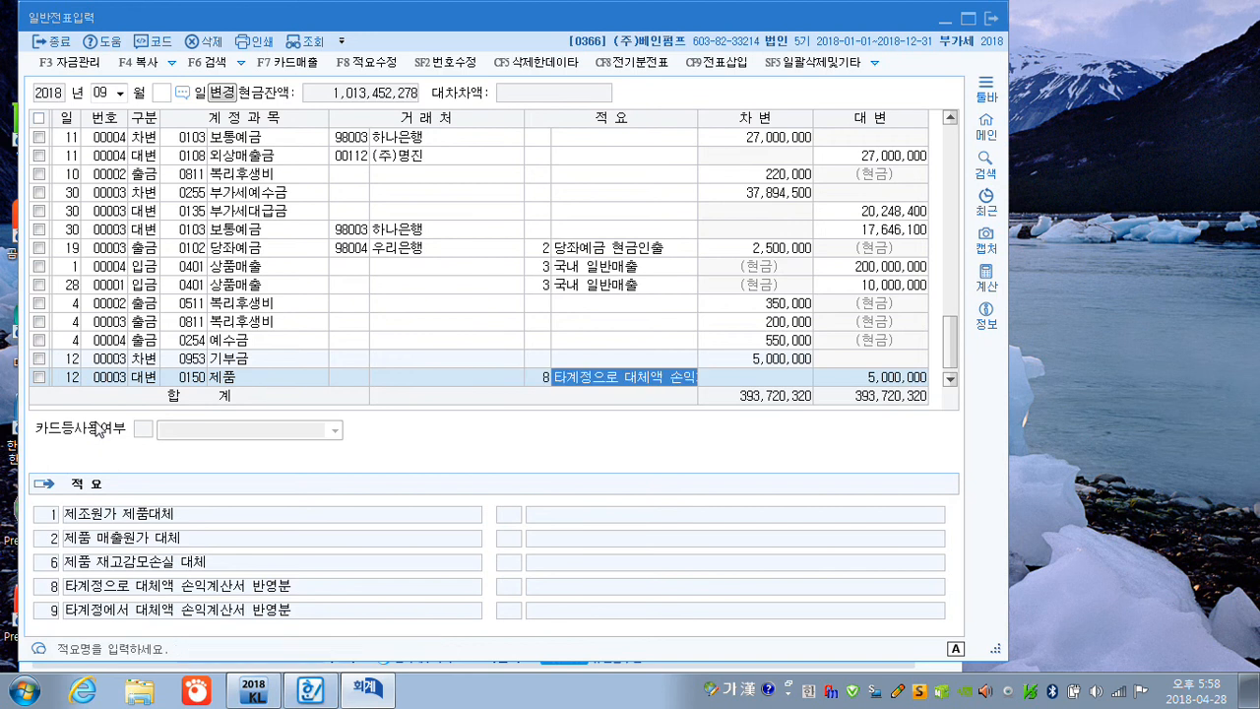
{"action": "key", "text": "Return"}
{"action": "key", "text": "Return"}
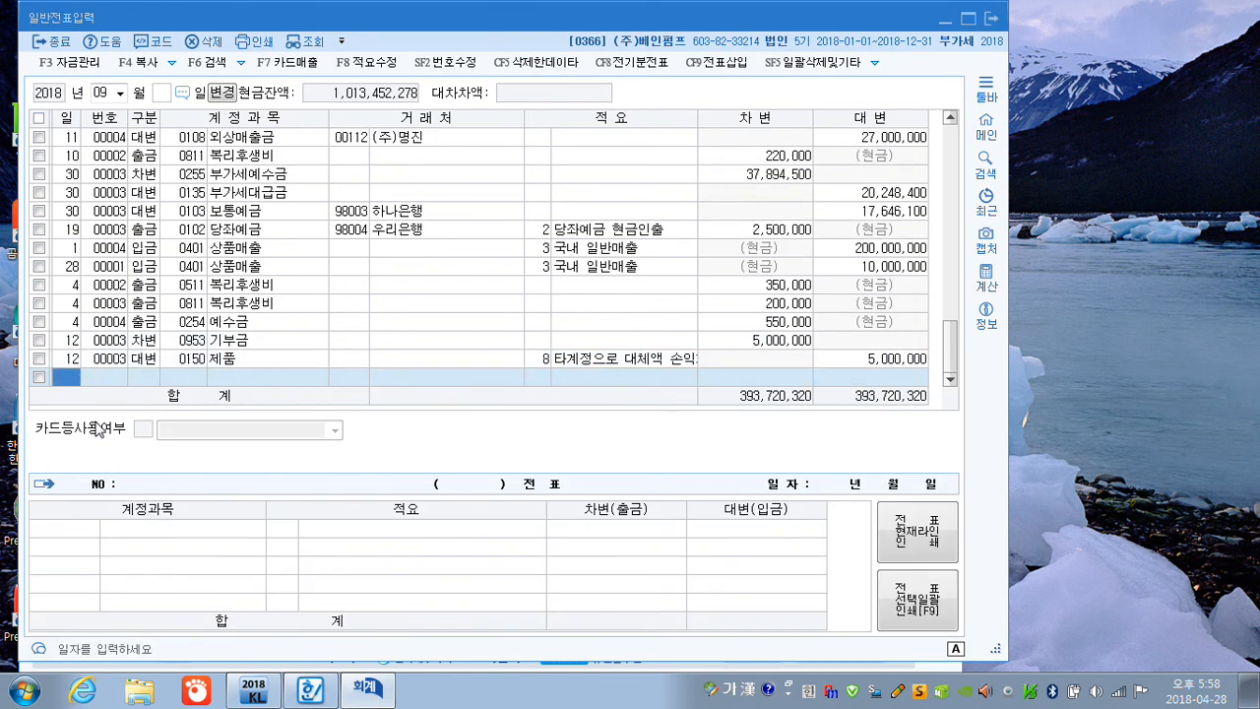
Enter a 대변 line on day 25 for 0901 이자수익 with an amount of 200,000
{"action": "type", "text": "25"}
{"action": "key", "text": "Return"}
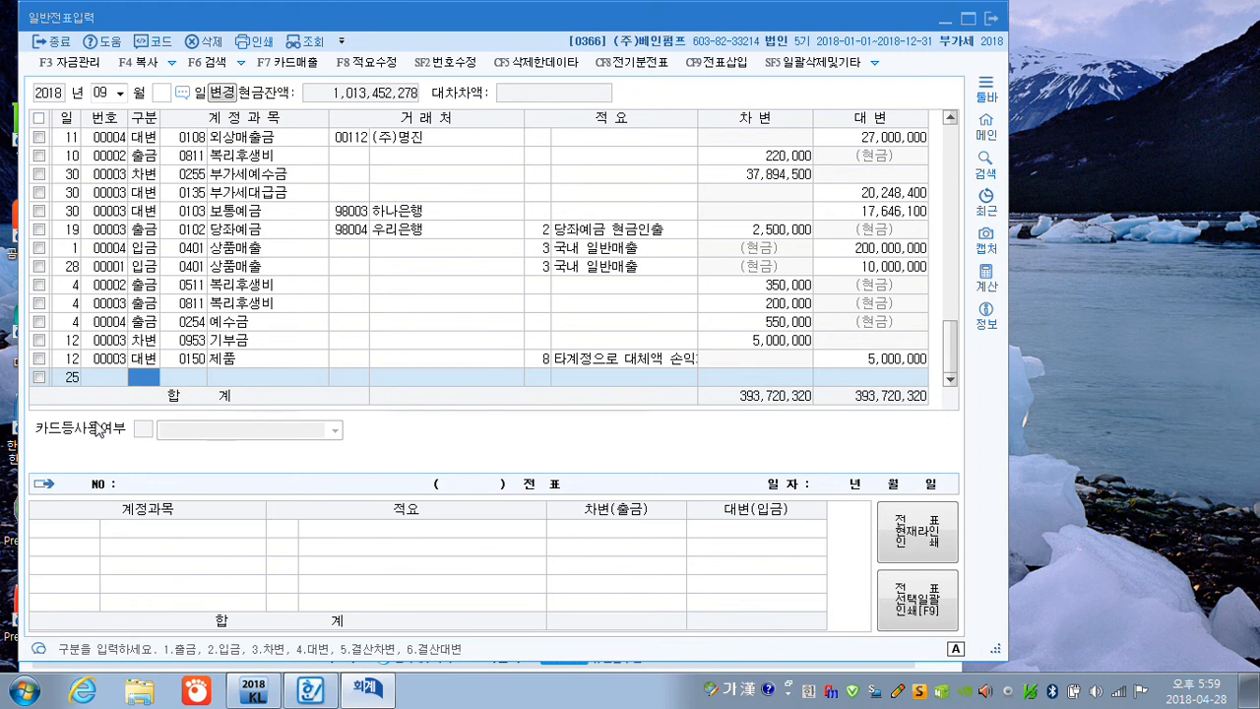
{"action": "type", "text": "4"}
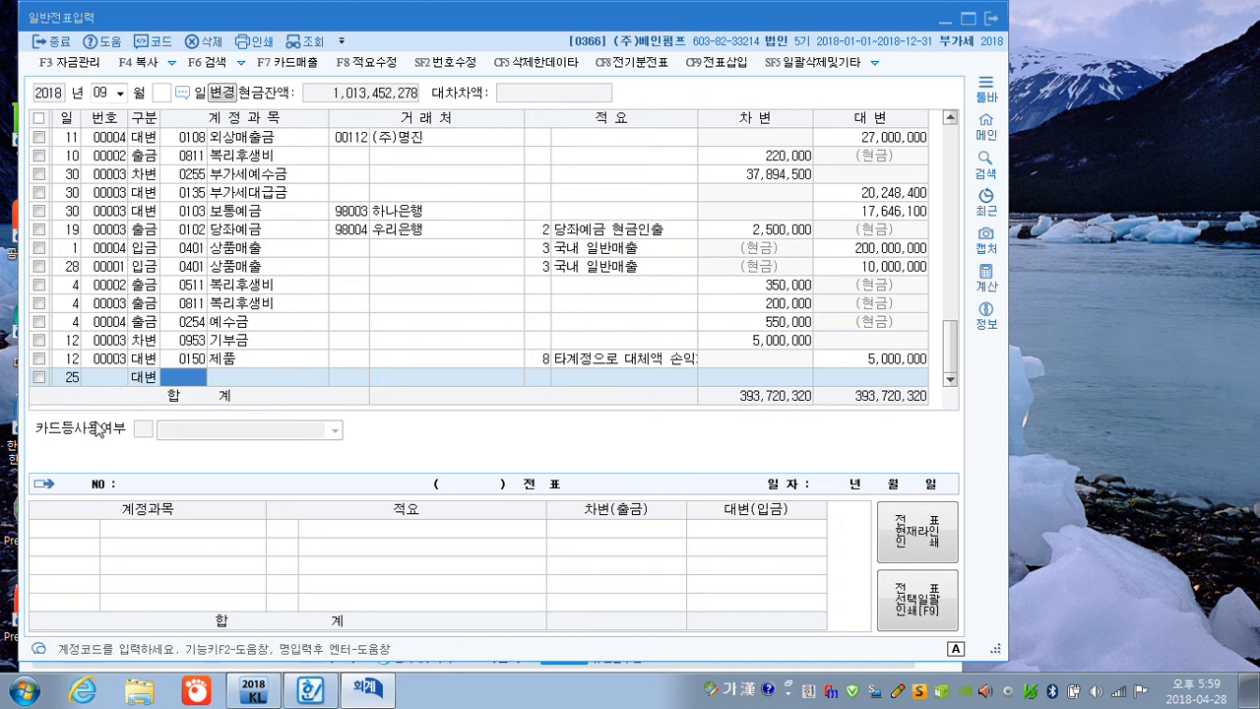
{"action": "type", "text": "원"}
{"action": "type", "text": "자"}
{"action": "key", "text": "Return"}
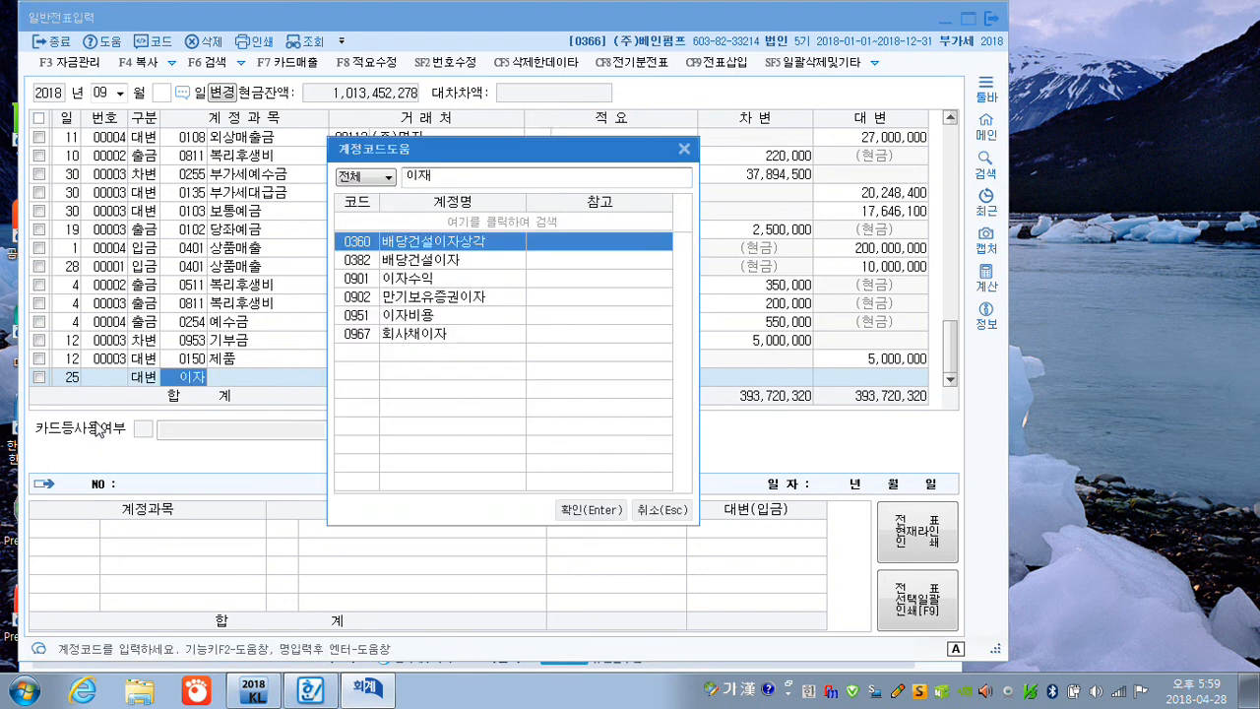
{"action": "key", "text": "Down"}
{"action": "key", "text": "Down"}
{"action": "key", "text": "Return"}
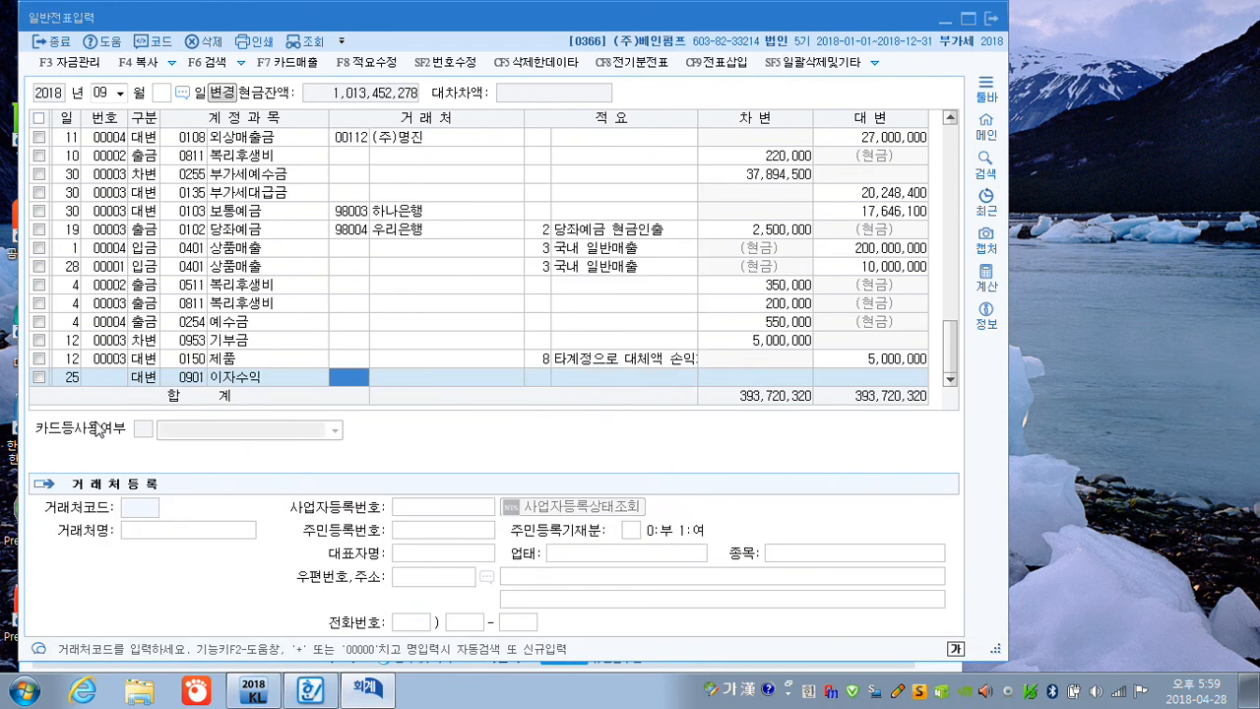
{"action": "key", "text": "Return"}
{"action": "key", "text": "Return"}
{"action": "key", "text": "Return"}
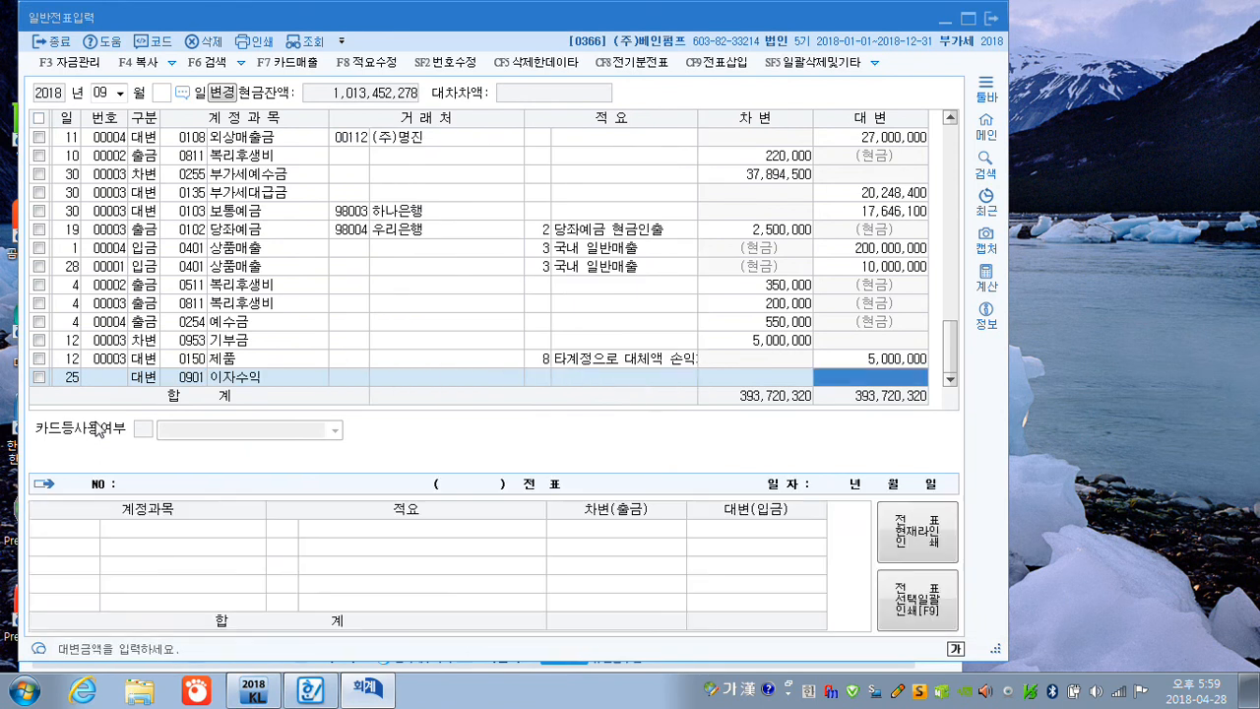
{"action": "type", "text": "200000"}
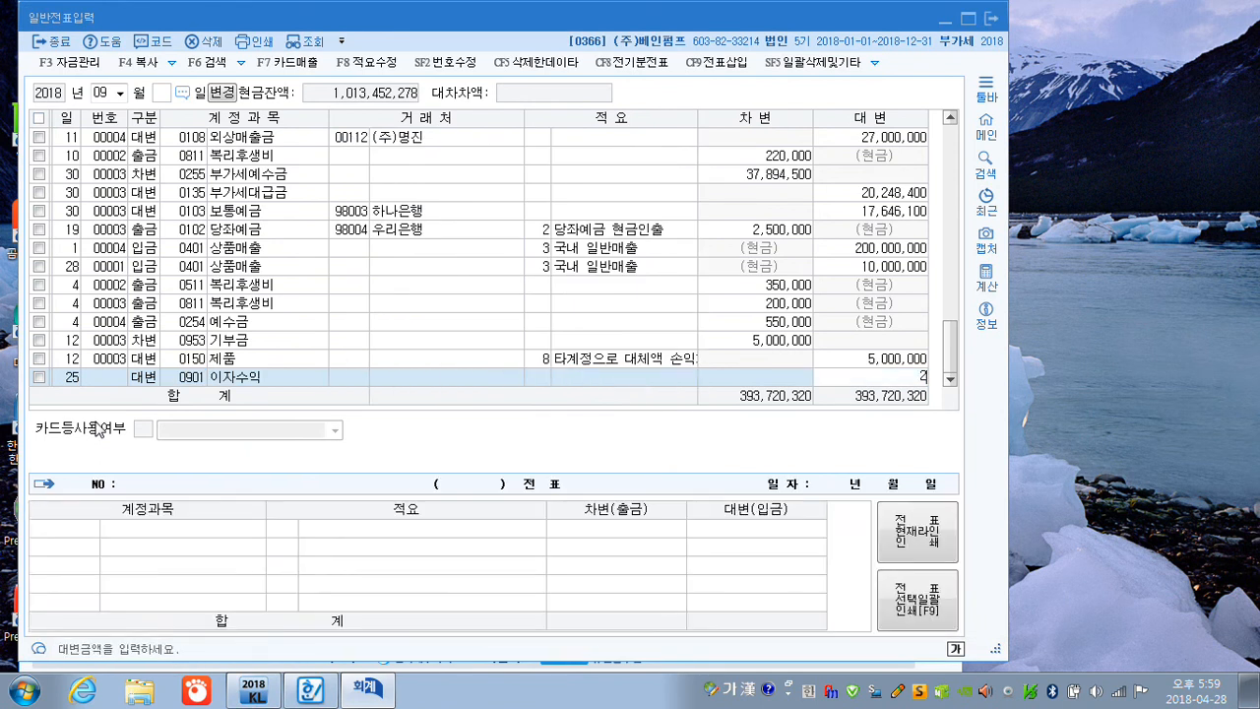
{"action": "key", "text": "Return"}
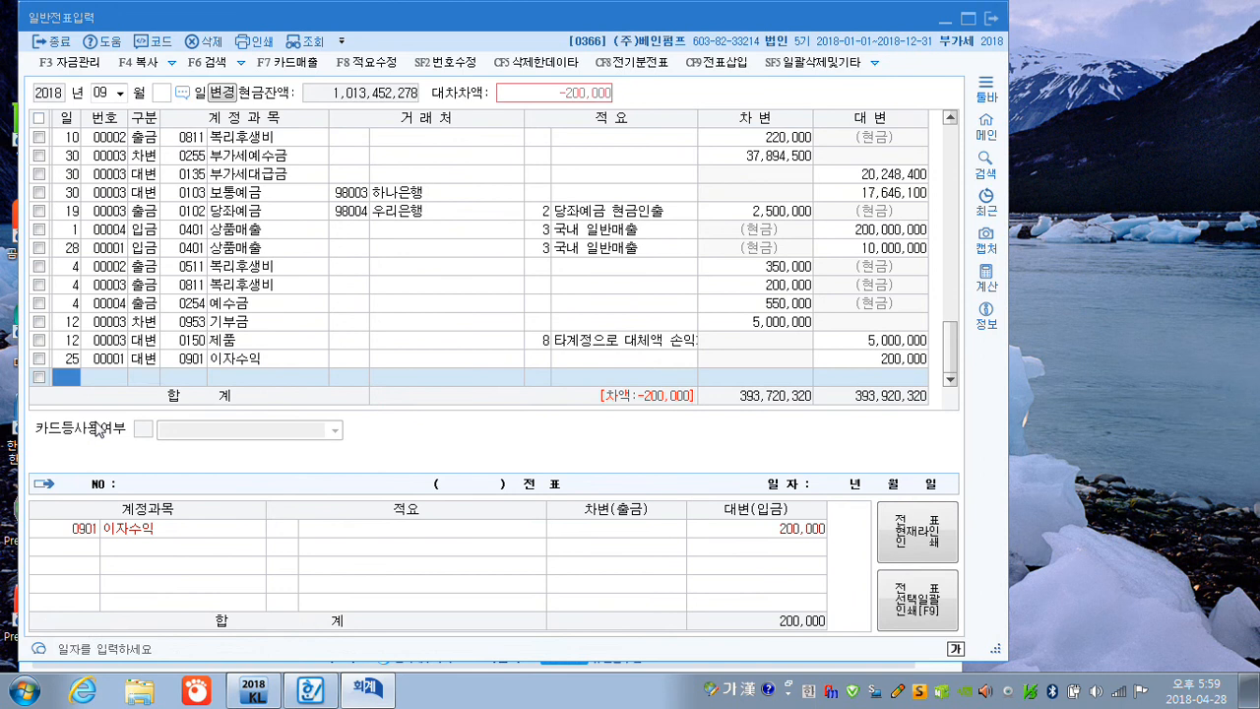
Enter a 차변 line on day 25 for 0136 선납세금 with an amount of 30,800
{"action": "key", "text": "Return"}
{"action": "type", "text": "3"}
{"action": "key", "text": "Return"}
{"action": "type", "text": "ㅅㅓㄴㄴㅏㅂ"}
{"action": "key", "text": "Return"}
{"action": "key", "text": "Return"}
{"action": "key", "text": "Return"}
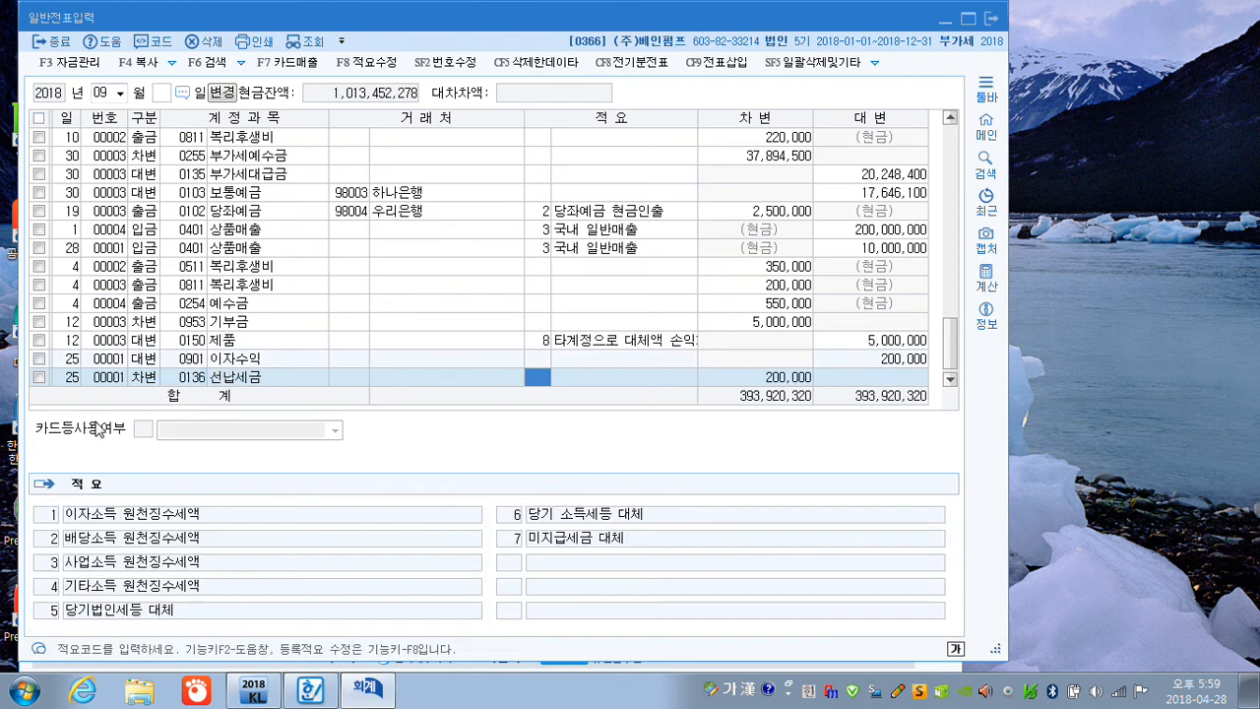
{"action": "key", "text": "Return"}
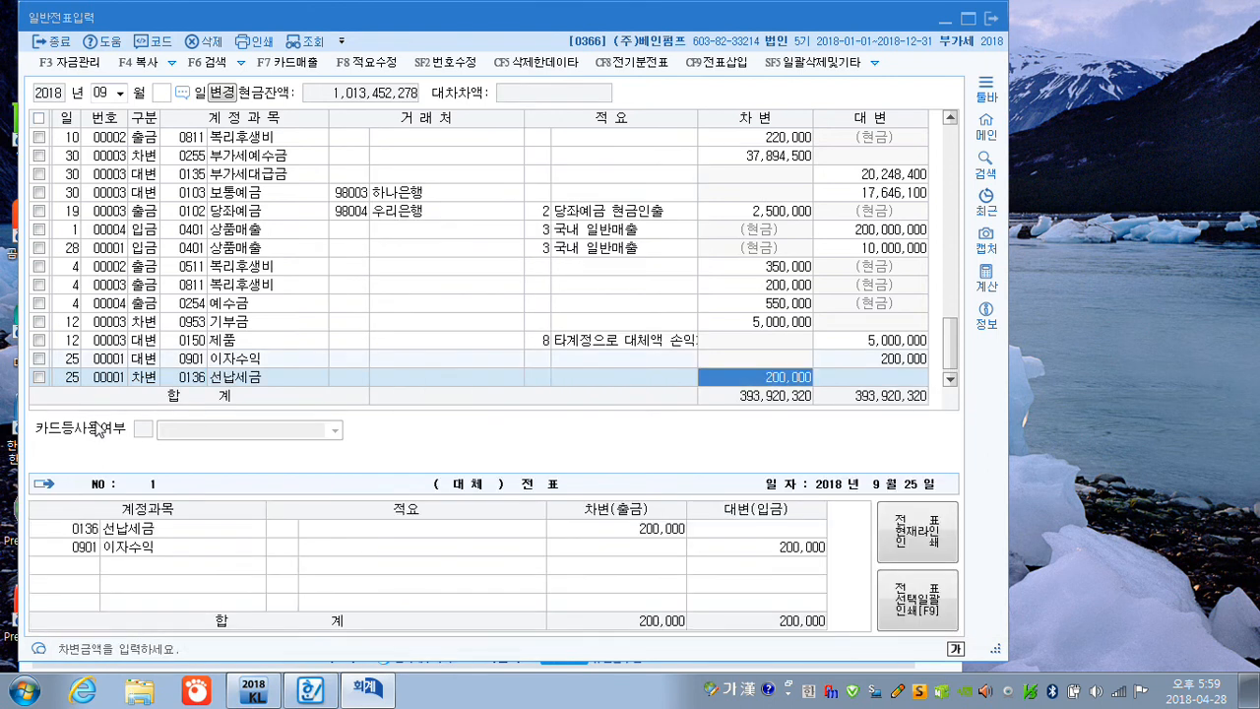
{"action": "type", "text": "30800"}
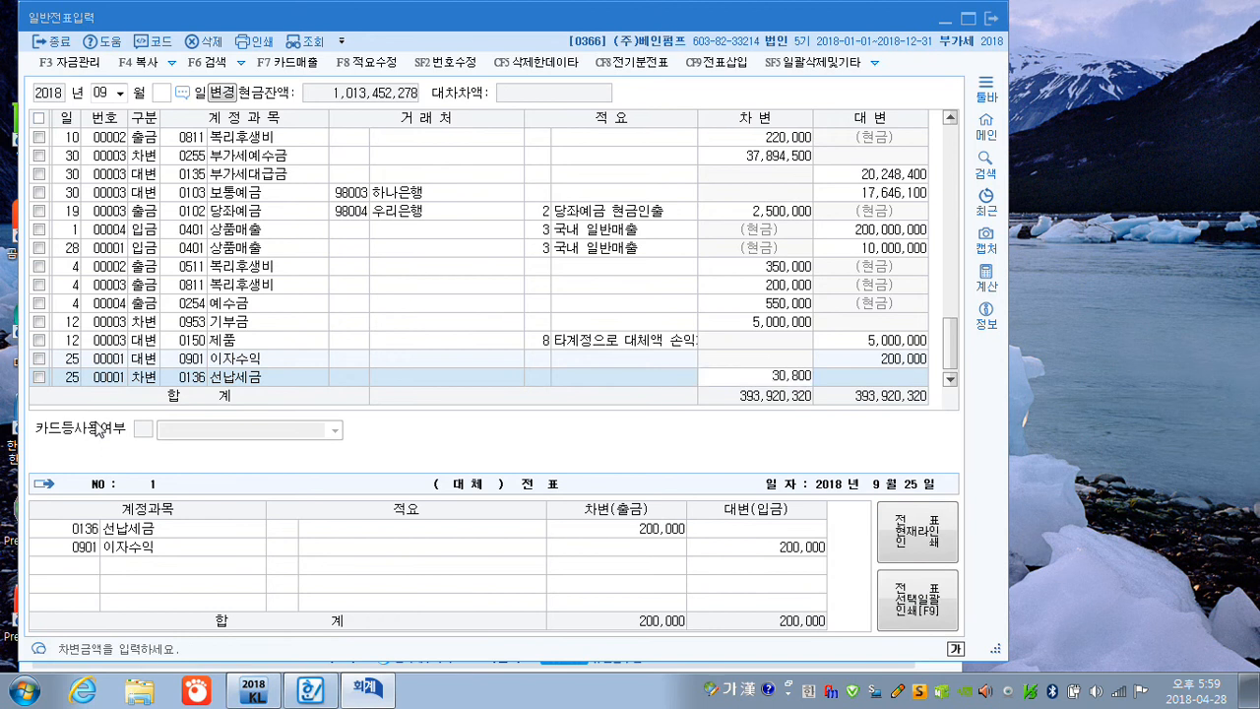
{"action": "key", "text": "Return"}
Enter a 차변 line on day 25 for 0103 보통예금 with the remaining 169,200
{"action": "key", "text": "Return"}
{"action": "type", "text": "3"}
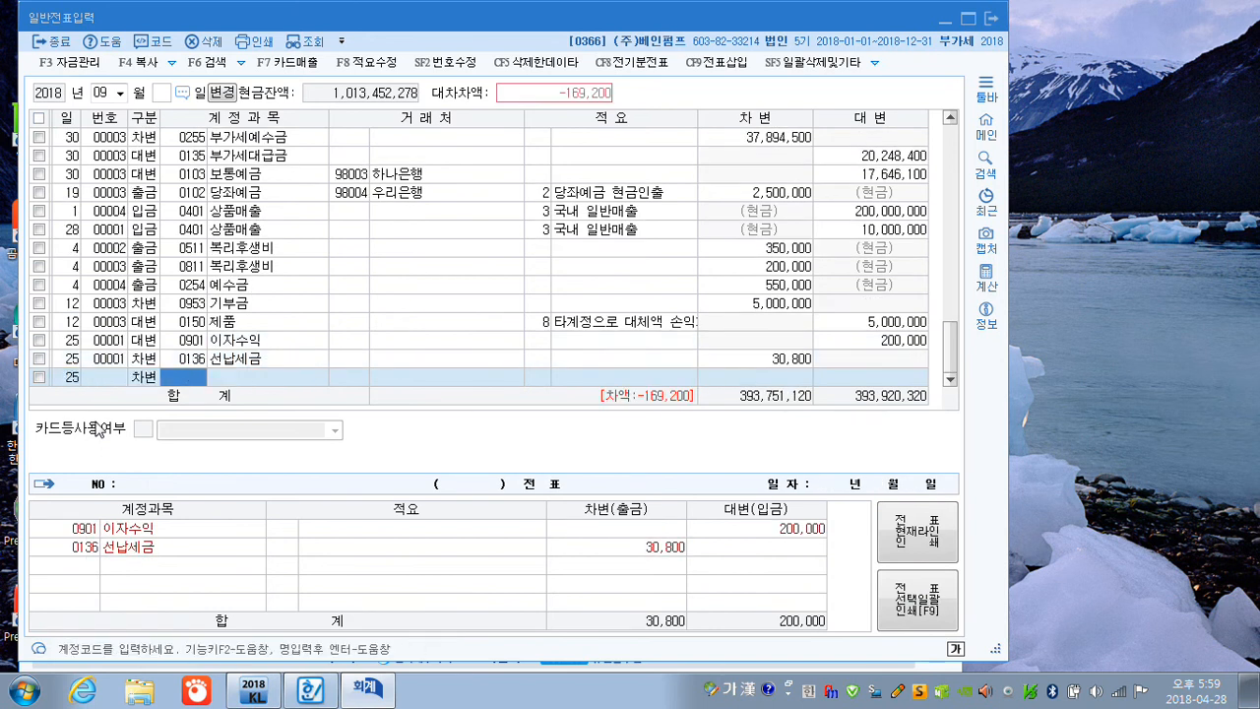
{"action": "type", "text": "103"}
{"action": "key", "text": "Return"}
{"action": "key", "text": "Return"}
{"action": "key", "text": "Return"}
{"action": "key", "text": "Return"}
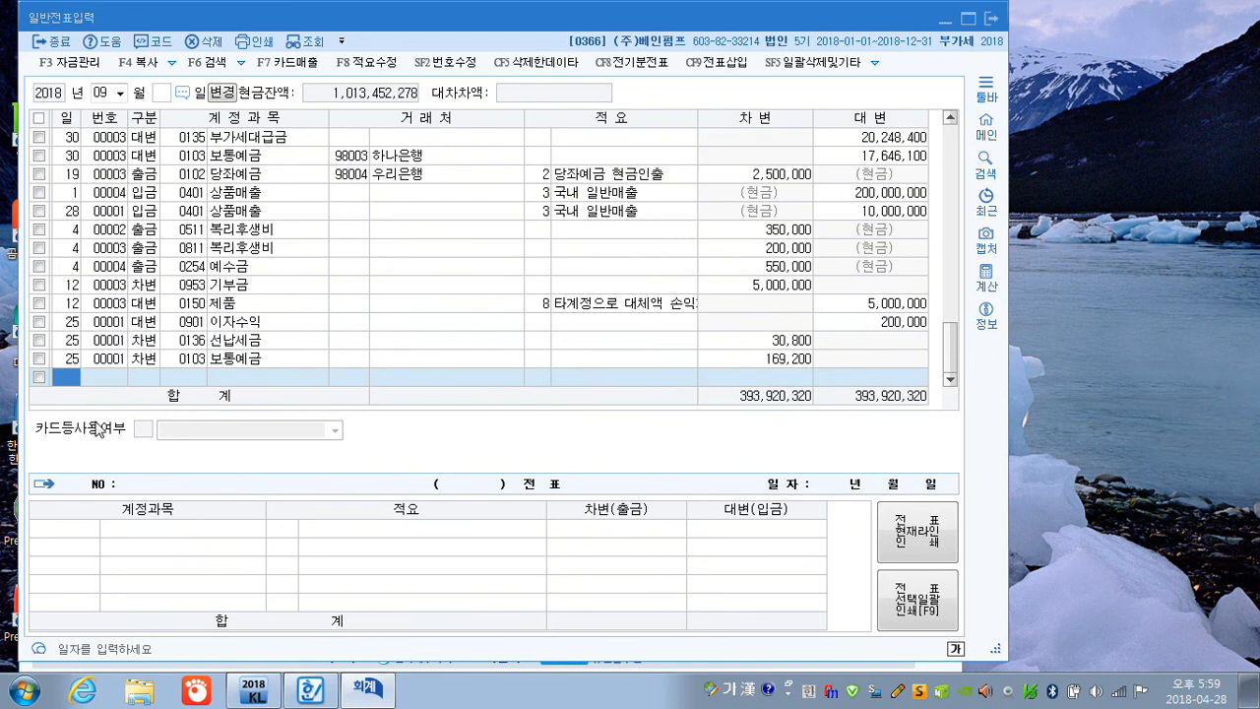
Load the 일반전표 entries for month 10 of 2018
{"action": "left_click", "coordinate": [104, 93]}
{"action": "type", "text": "10"}
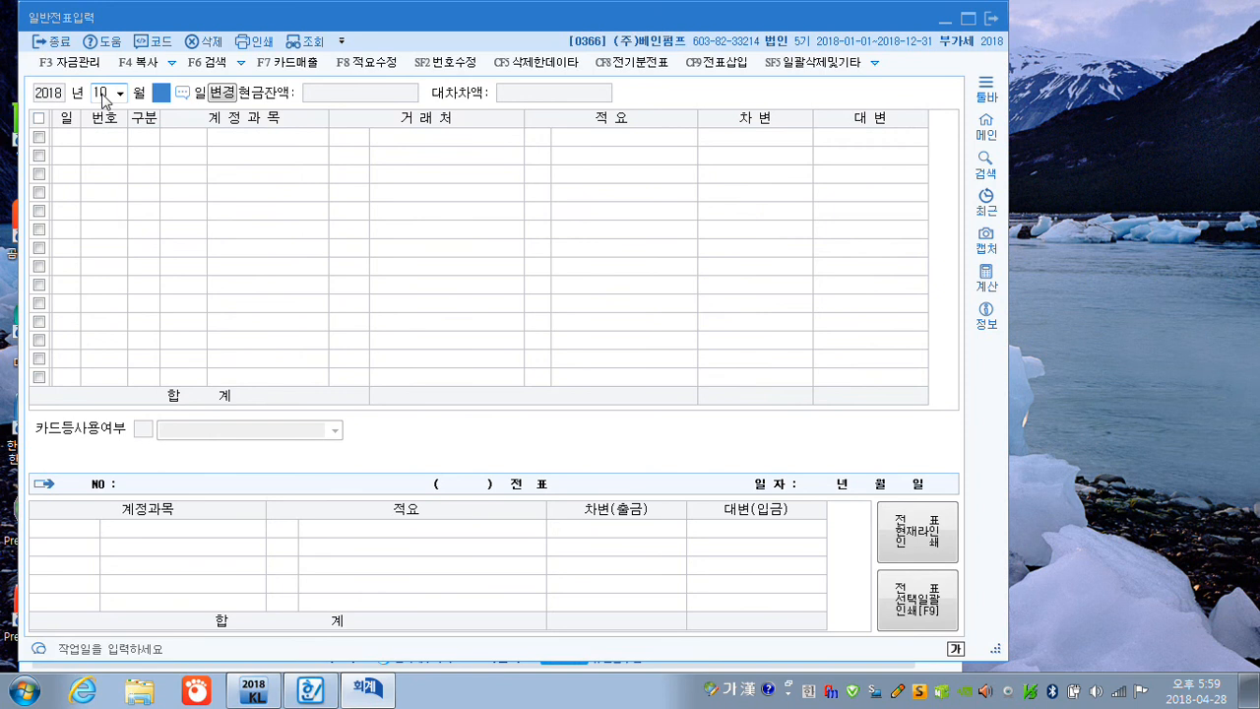
{"action": "key", "text": "Return"}
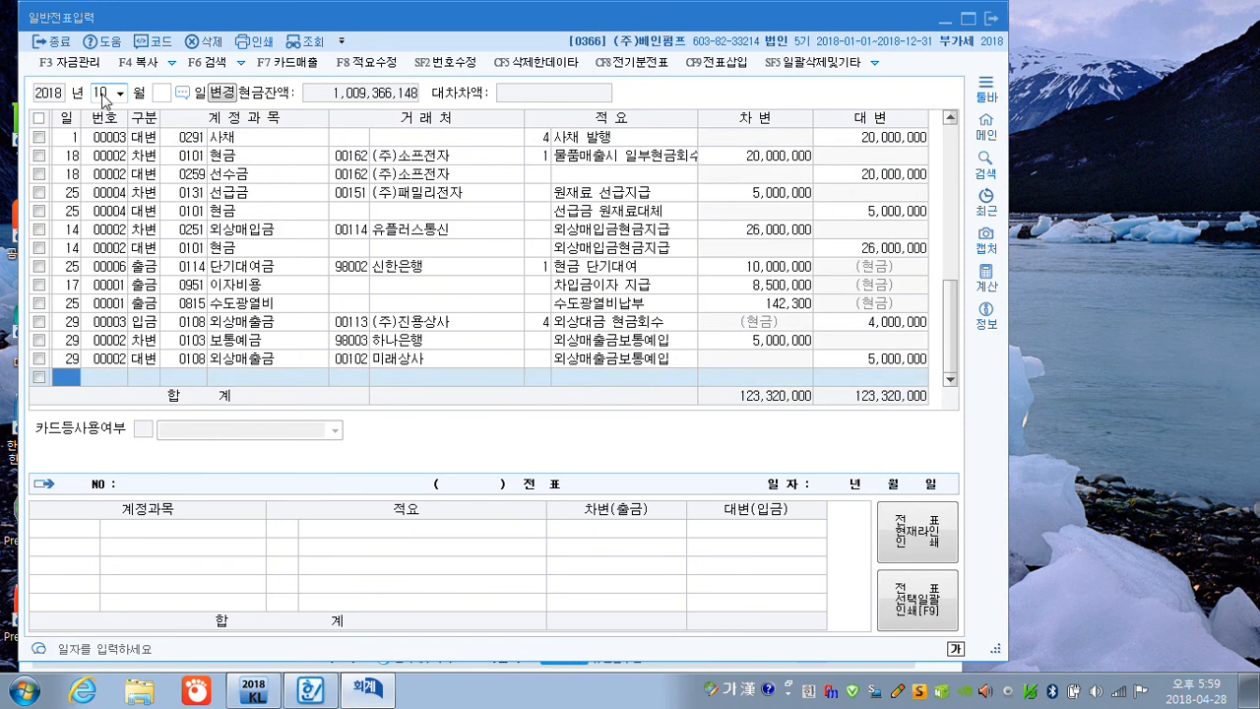
Enter a 차변 line on day 10 for the manufacturing-cost account 0508 퇴직급여 with an amount of 8,500,000
{"action": "type", "text": "10"}
{"action": "key", "text": "Return"}
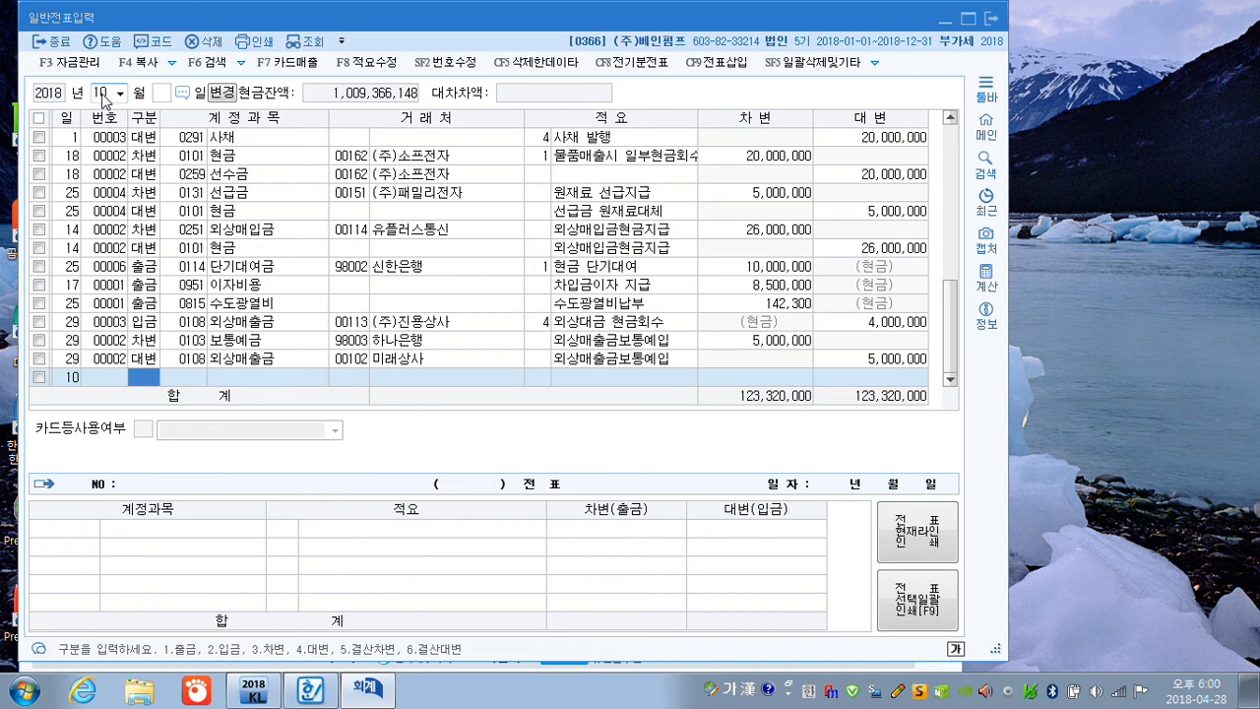
{"action": "type", "text": "3"}
{"action": "key", "text": "Return"}
{"action": "type", "text": "토ㅣ직"}
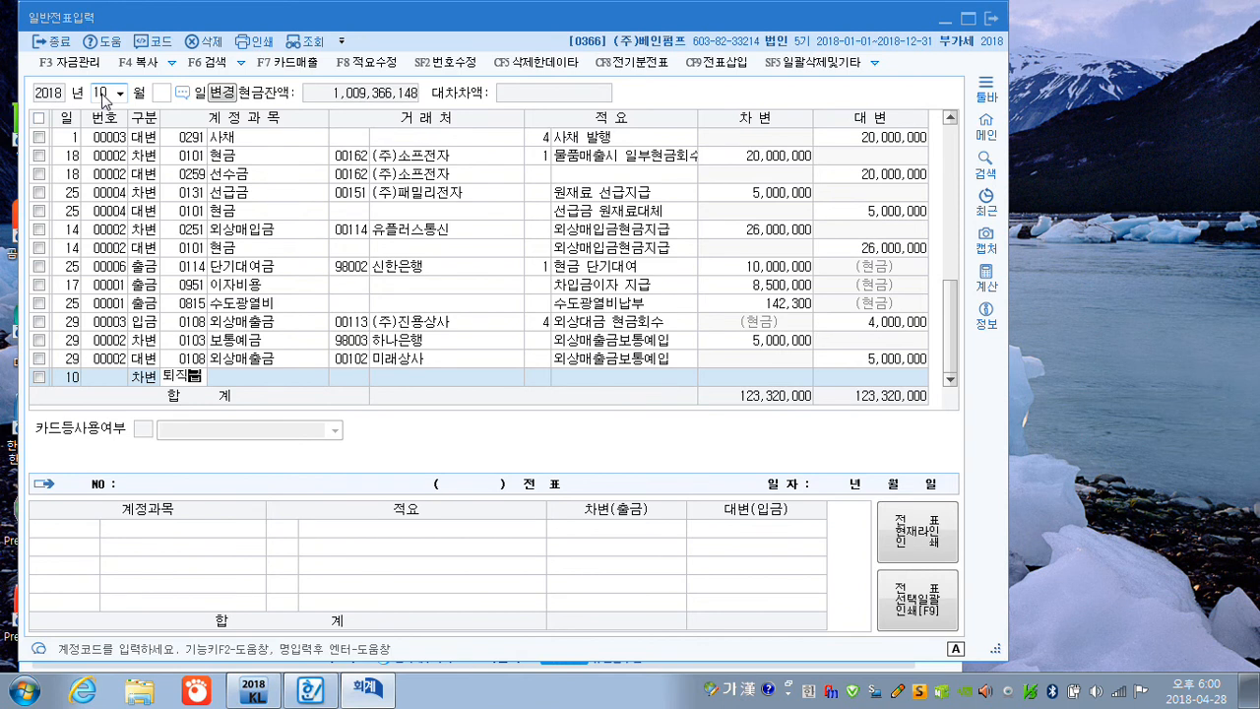
{"action": "type", "text": "급"}
{"action": "key", "text": "Return"}
{"action": "key", "text": "Down"}
{"action": "key", "text": "Down"}
{"action": "key", "text": "Down"}
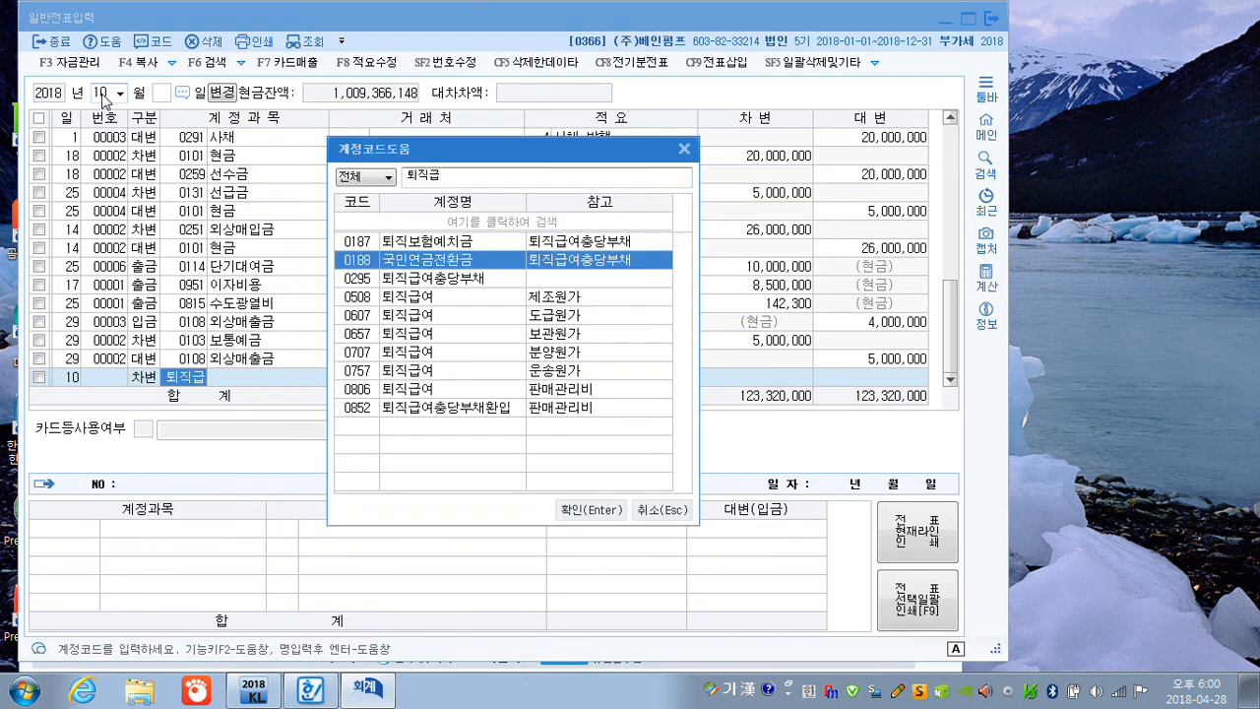
{"action": "key", "text": "Return"}
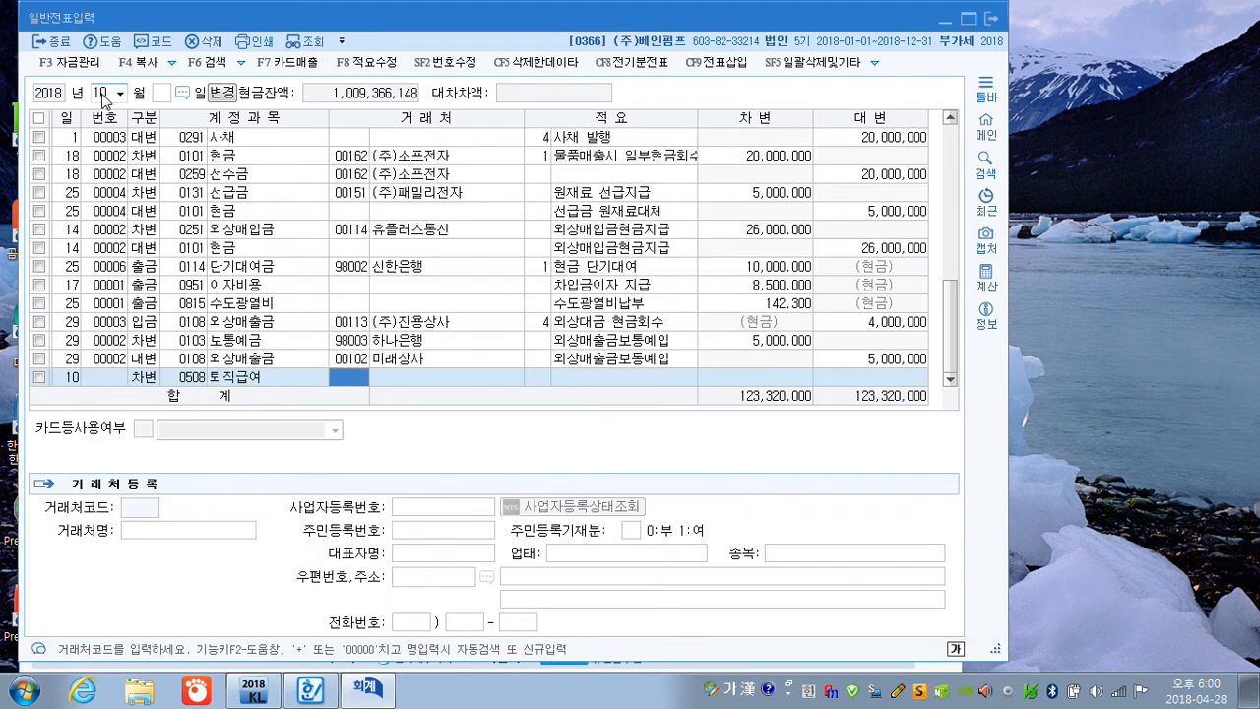
{"action": "key", "text": "Return"}
{"action": "key", "text": "Return"}
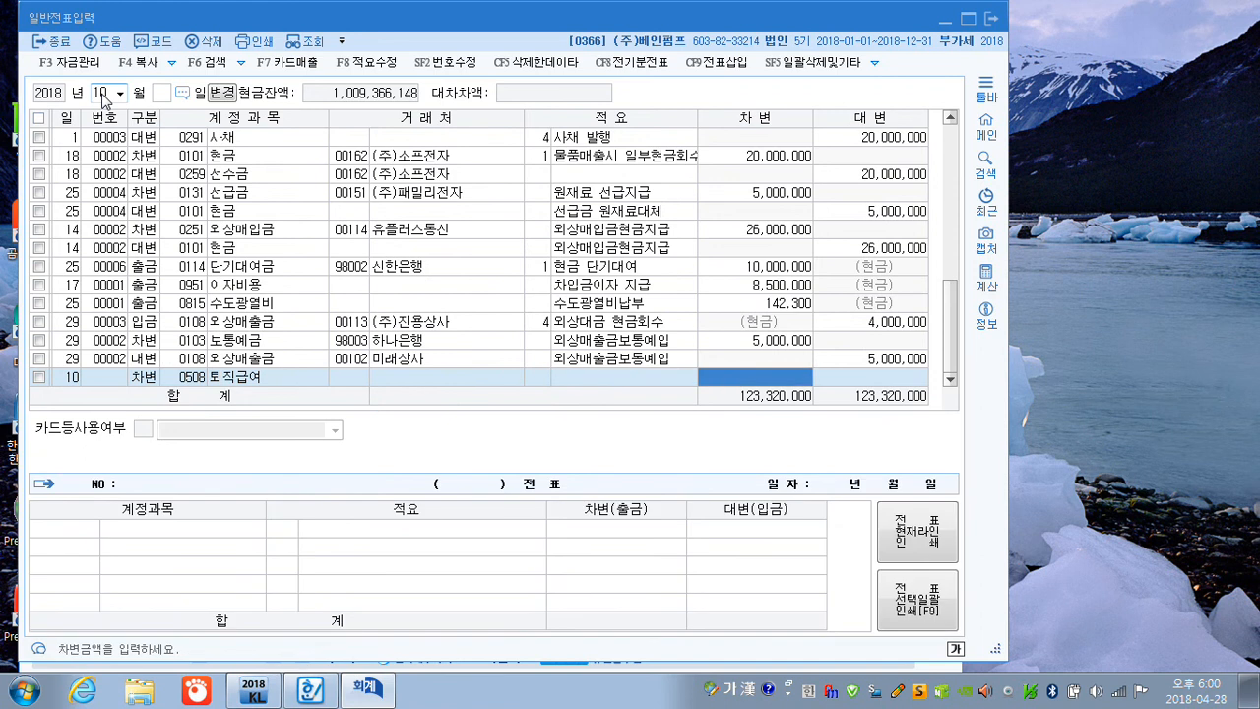
{"action": "type", "text": "8500000"}
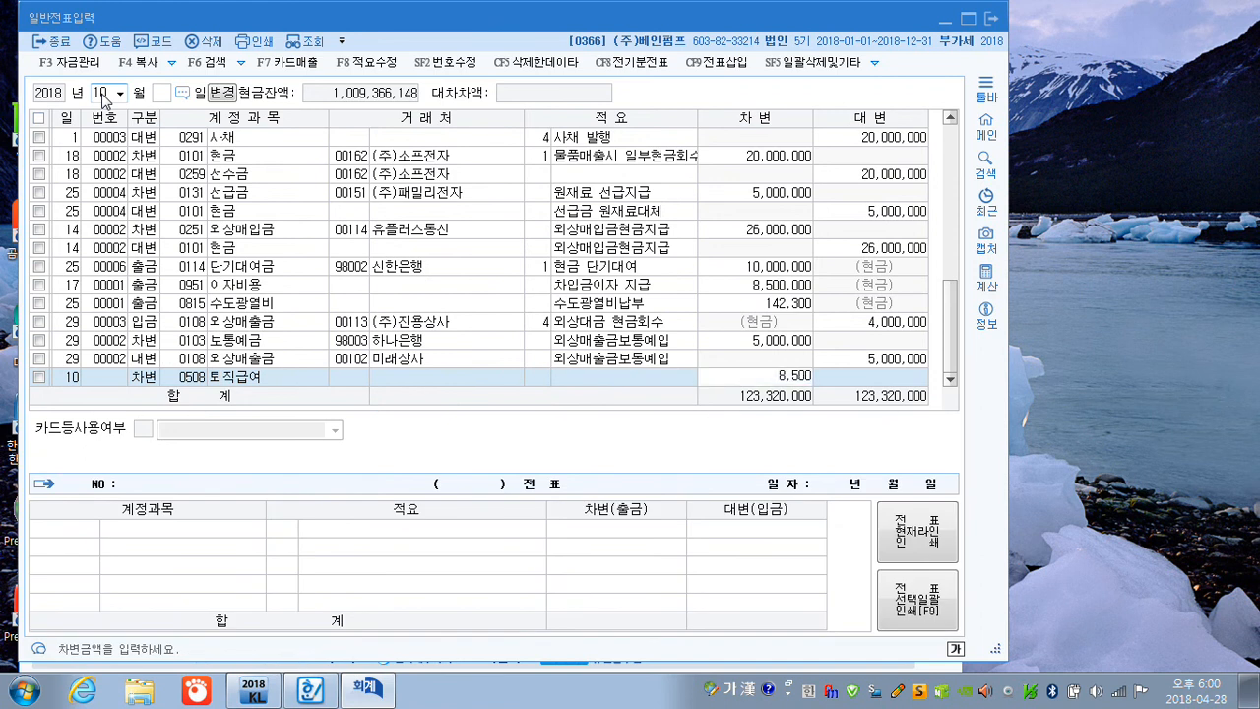
{"action": "key", "text": "Return"}
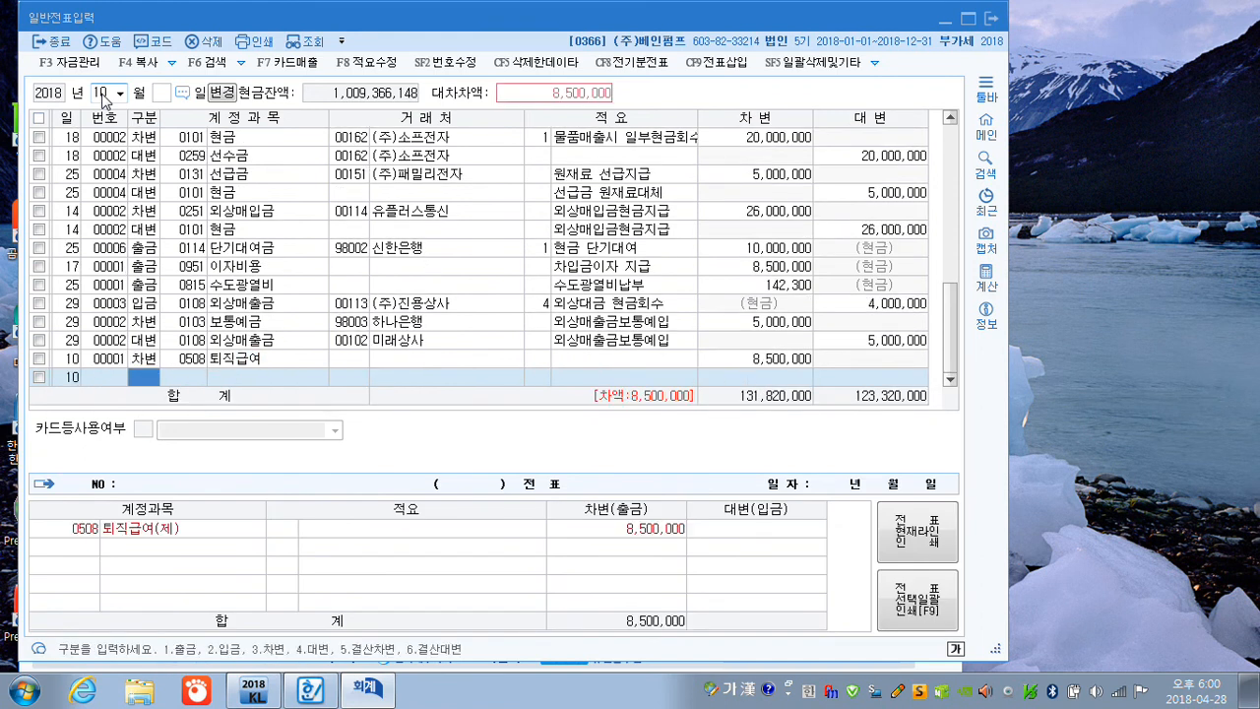
Enter a 대변 line on day 10 for 0103 보통예금 with an amount of 8,500,000
{"action": "type", "text": "4"}
{"action": "key", "text": "Return"}
{"action": "type", "text": "103"}
{"action": "key", "text": "Return"}
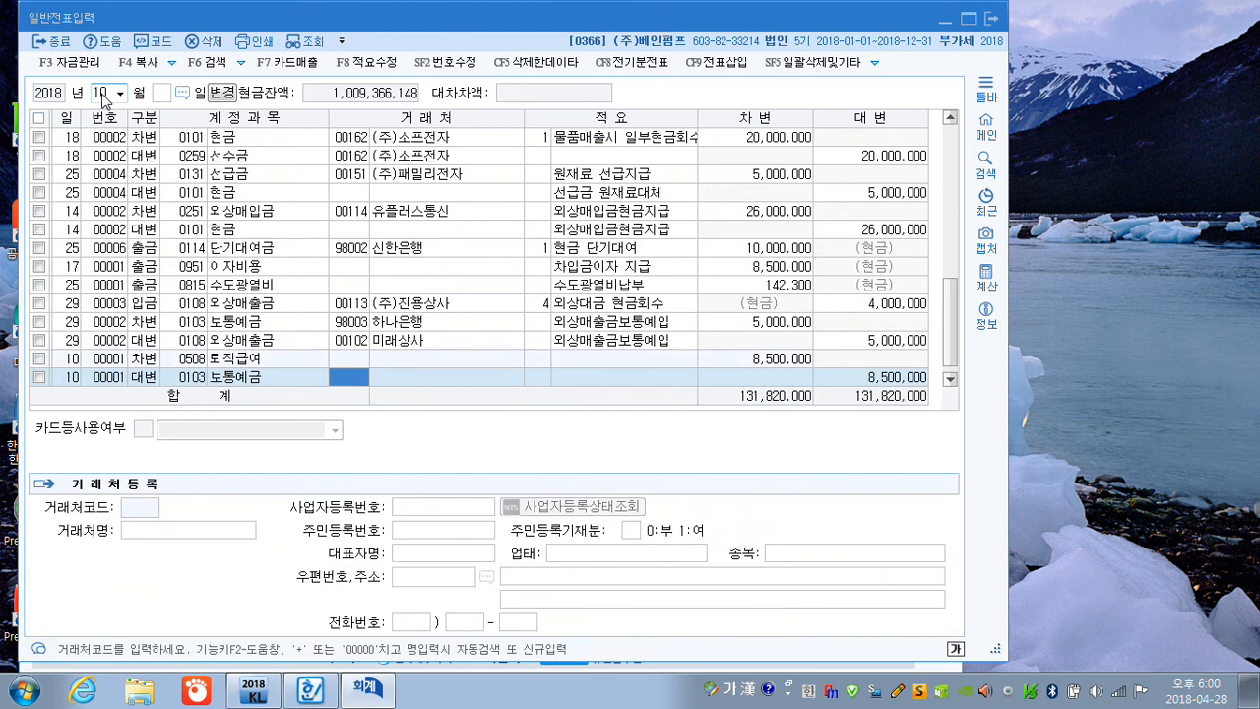
{"action": "key", "text": "Return"}
{"action": "key", "text": "Return"}
{"action": "key", "text": "Return"}
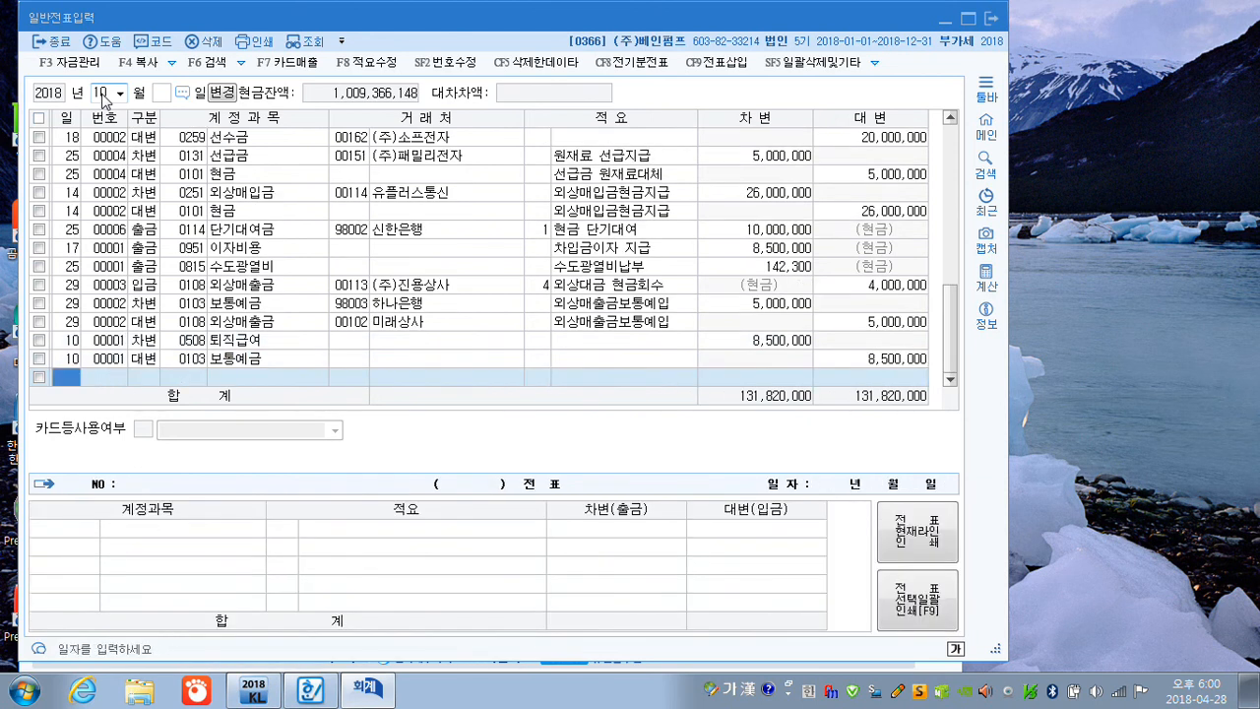
Enter a 차변 line on day 20 for 0251 외상매입금 with 거래처 (주)빠른유통 and an amount of 5,000,000
{"action": "type", "text": "20"}
{"action": "key", "text": "Return"}
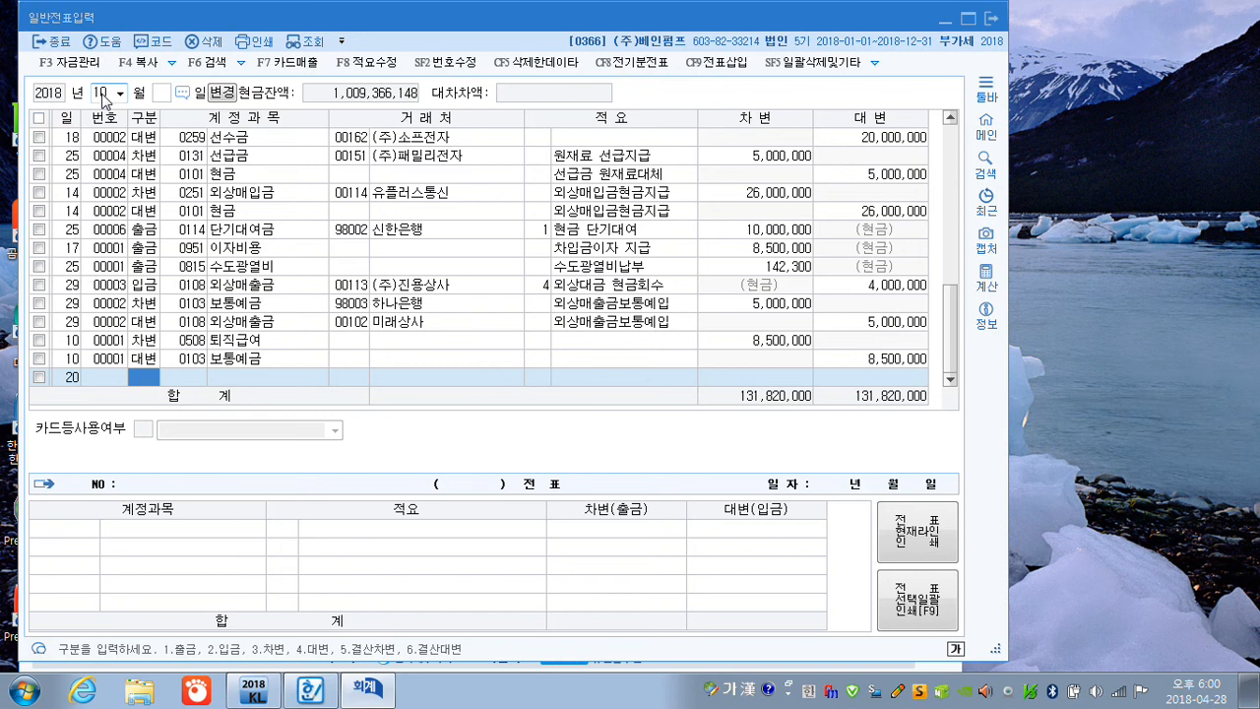
{"action": "type", "text": "3"}
{"action": "key", "text": "Return"}
{"action": "type", "text": "251"}
{"action": "key", "text": "Return"}
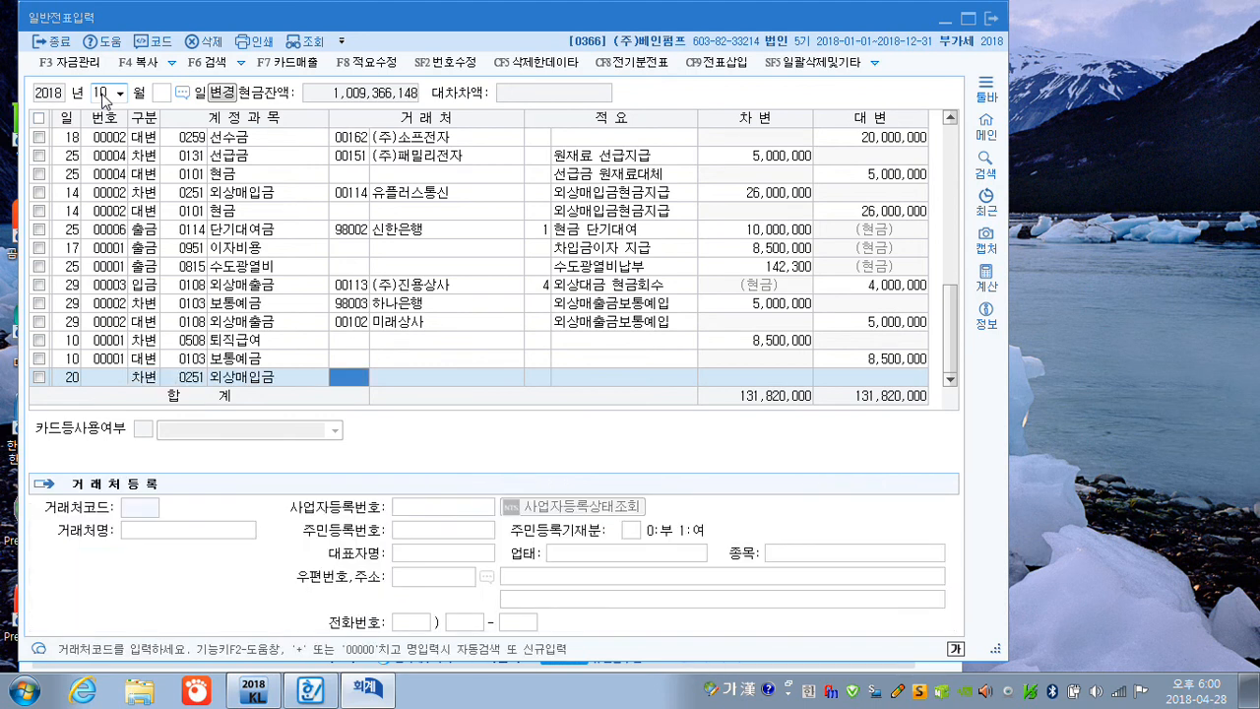
{"action": "type", "text": "빠른"}
{"action": "key", "text": "Return"}
{"action": "key", "text": "Return"}
{"action": "key", "text": "Return"}
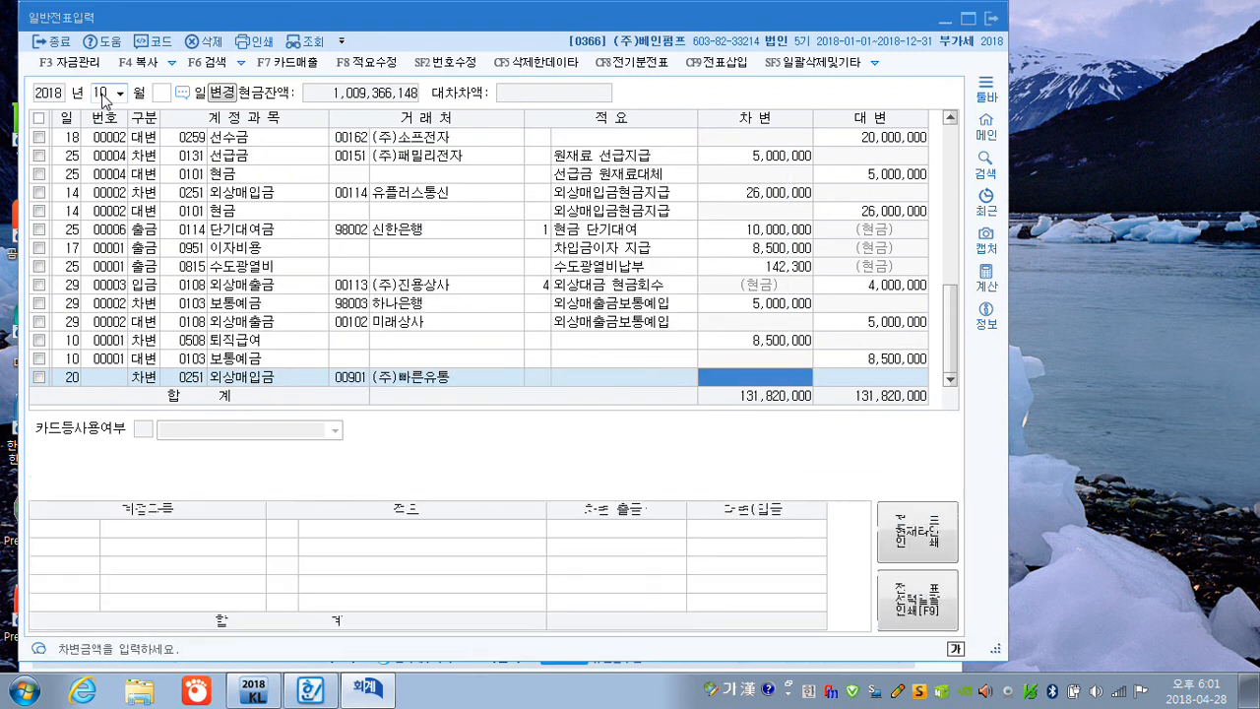
{"action": "type", "text": "5000000"}
{"action": "key", "text": "Return"}
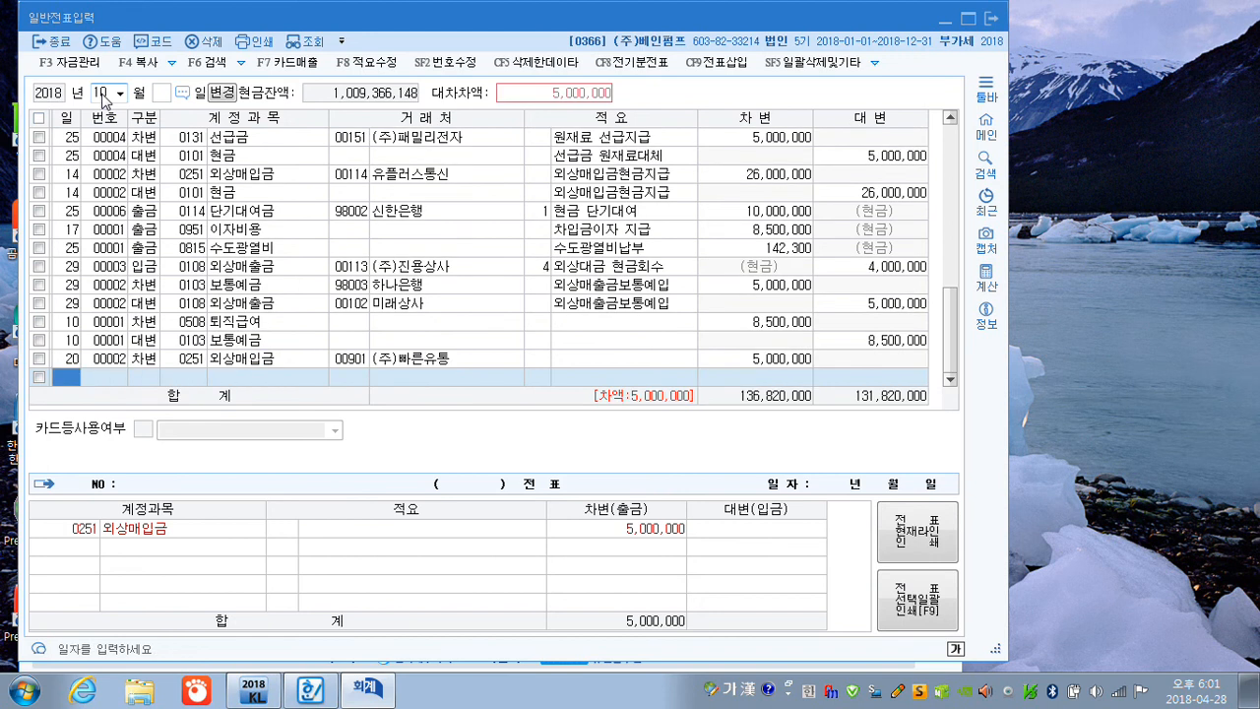
Enter a 대변 line on day 20 for 0110 받을어음 with 거래처 (주)용산전자 and an amount of 5,000,000
{"action": "key", "text": "Return"}
{"action": "type", "text": "4"}
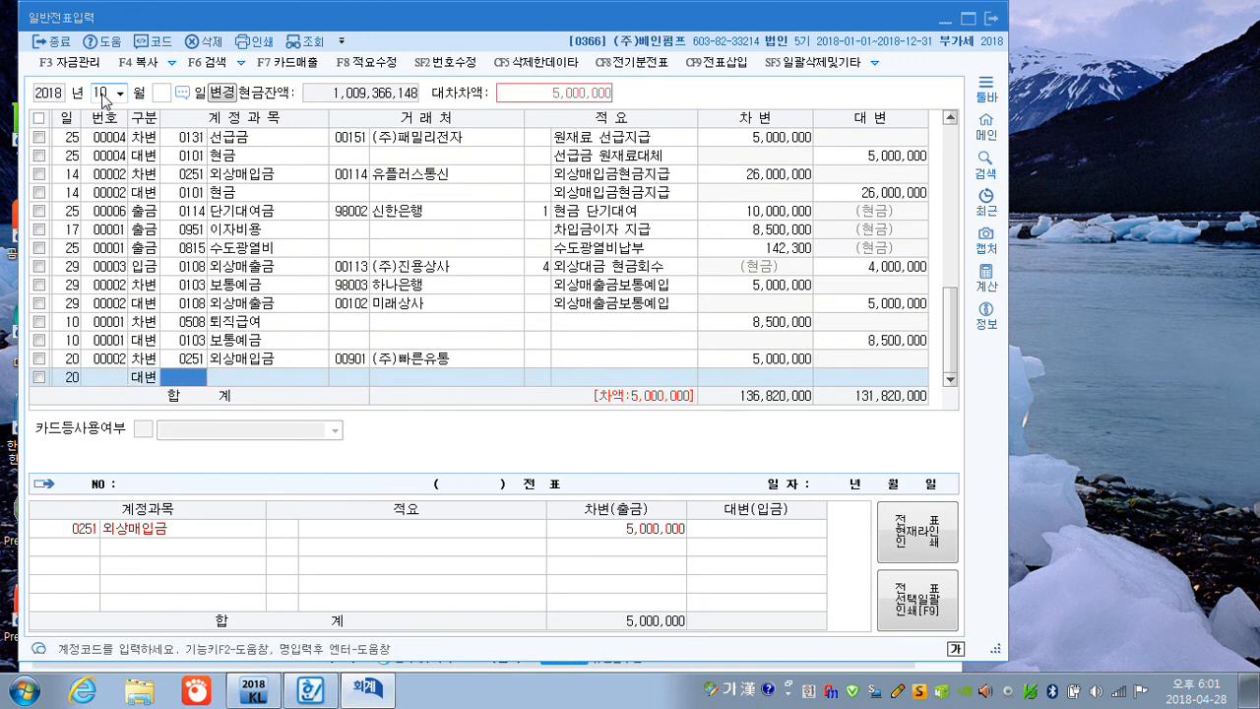
{"action": "type", "text": "110"}
{"action": "key", "text": "Return"}
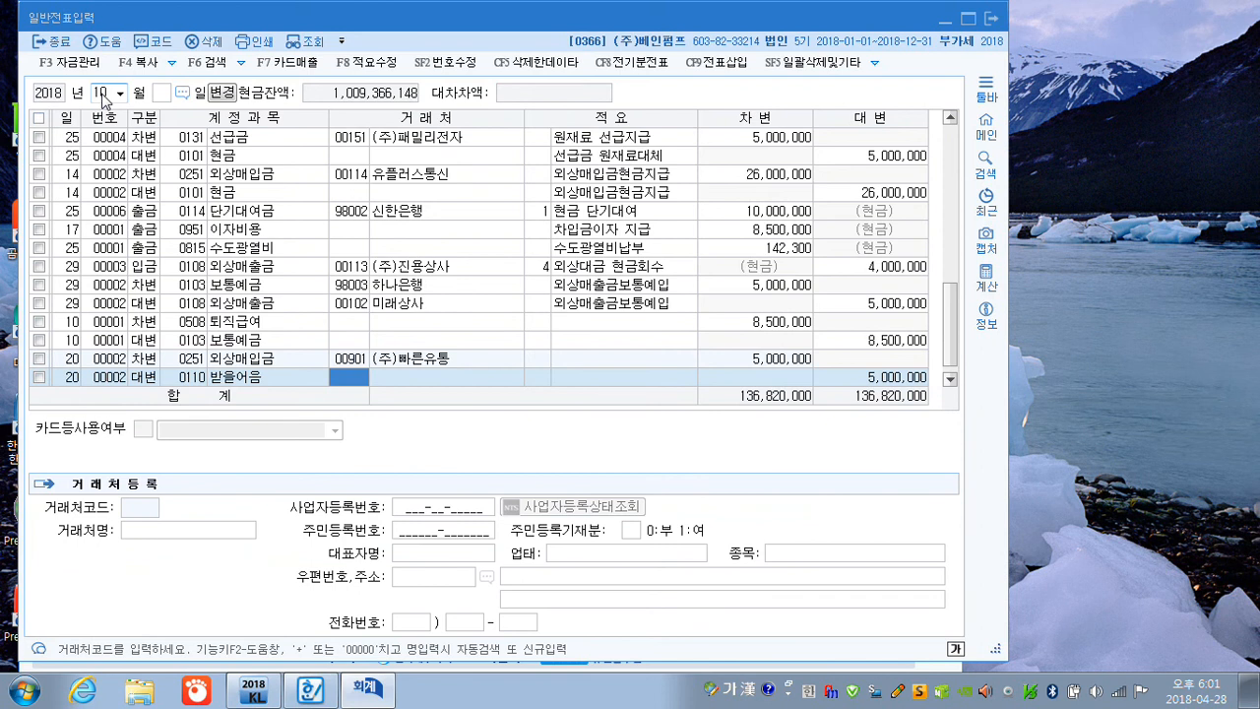
{"action": "type", "text": "용신"}
{"action": "key", "text": "Return"}
{"action": "key", "text": "Return"}
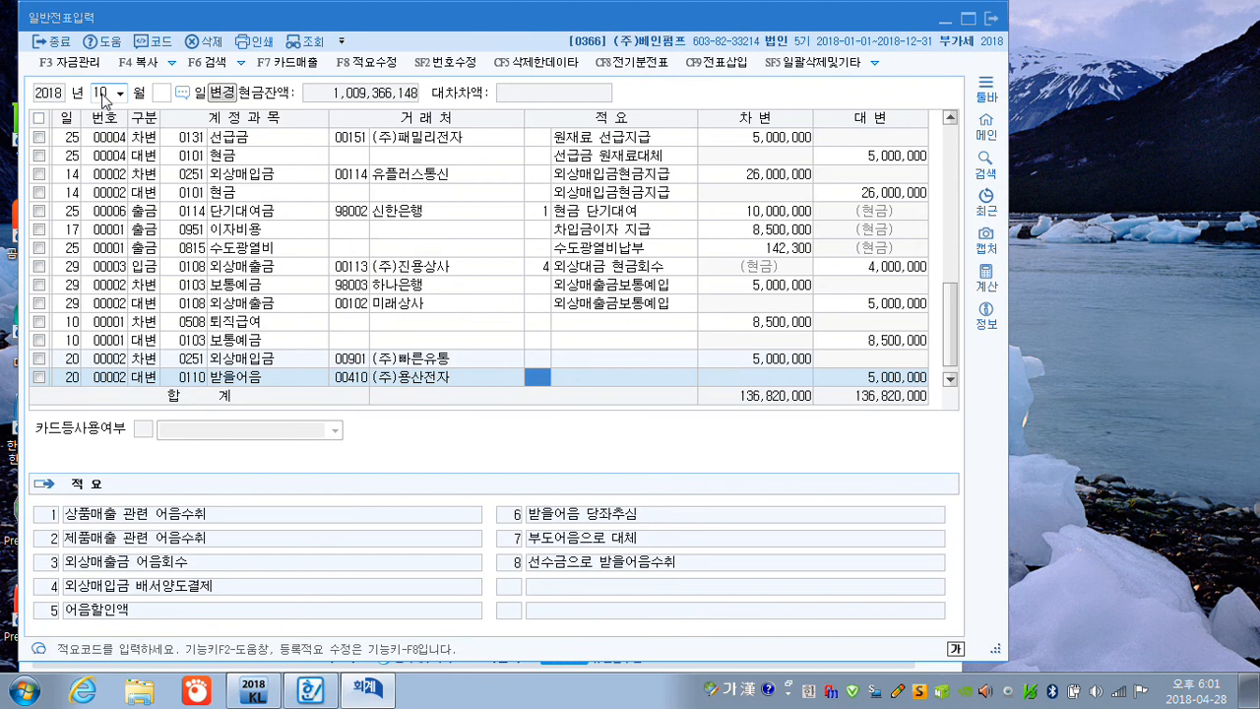
{"action": "key", "text": "Return"}
{"action": "key", "text": "Return"}
{"action": "key", "text": "Return"}
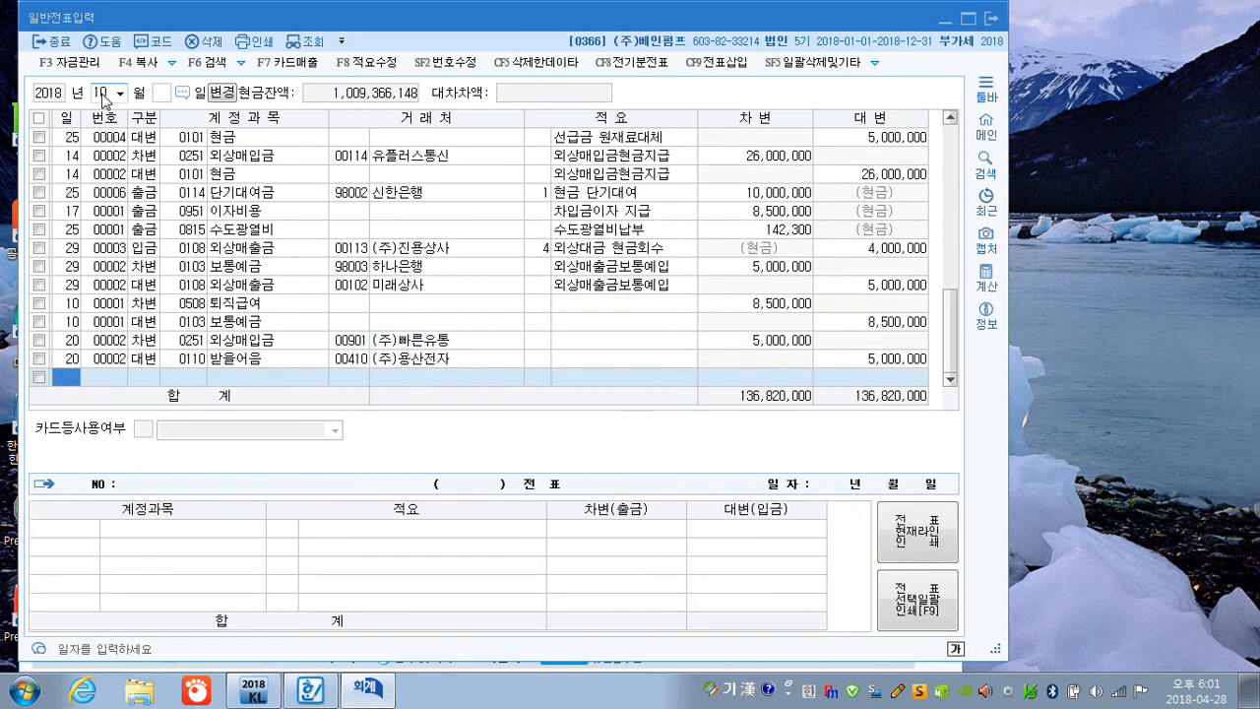
Start an 입금 line on day 24 for the account 0294 임대보증금
{"action": "type", "text": "24"}
{"action": "key", "text": "Return"}
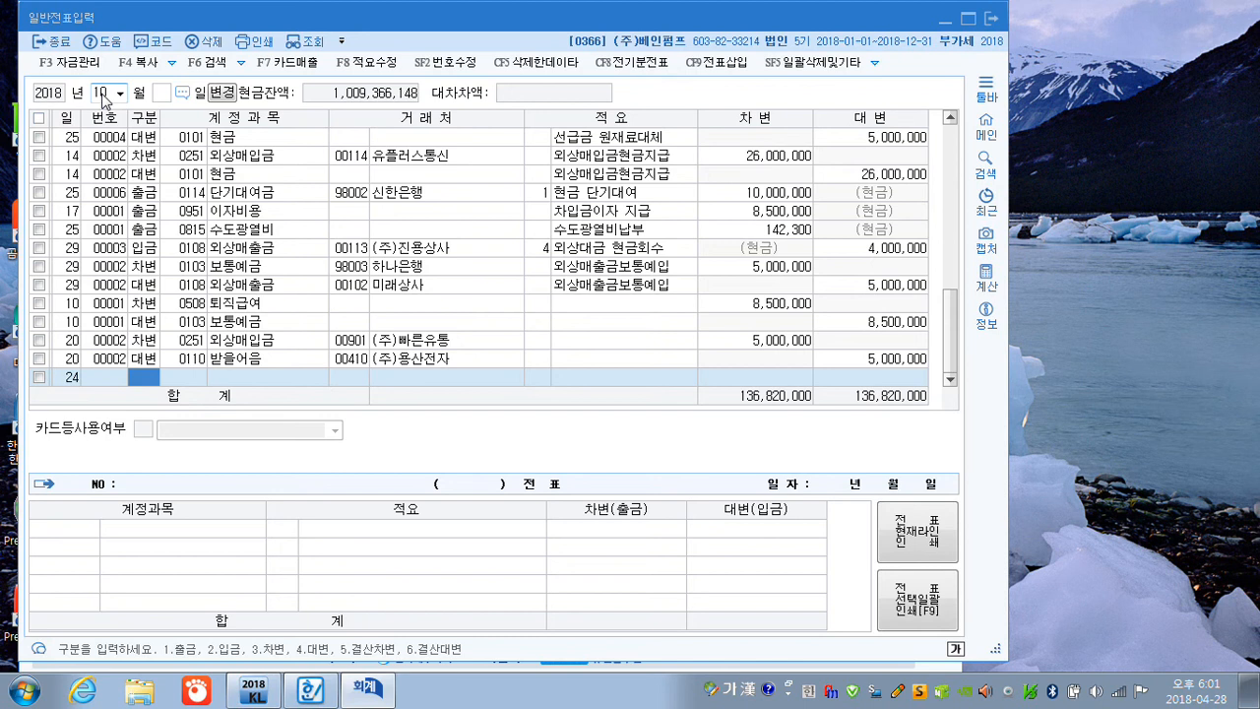
{"action": "type", "text": "2"}
{"action": "key", "text": "Return"}
{"action": "type", "text": "임대"}
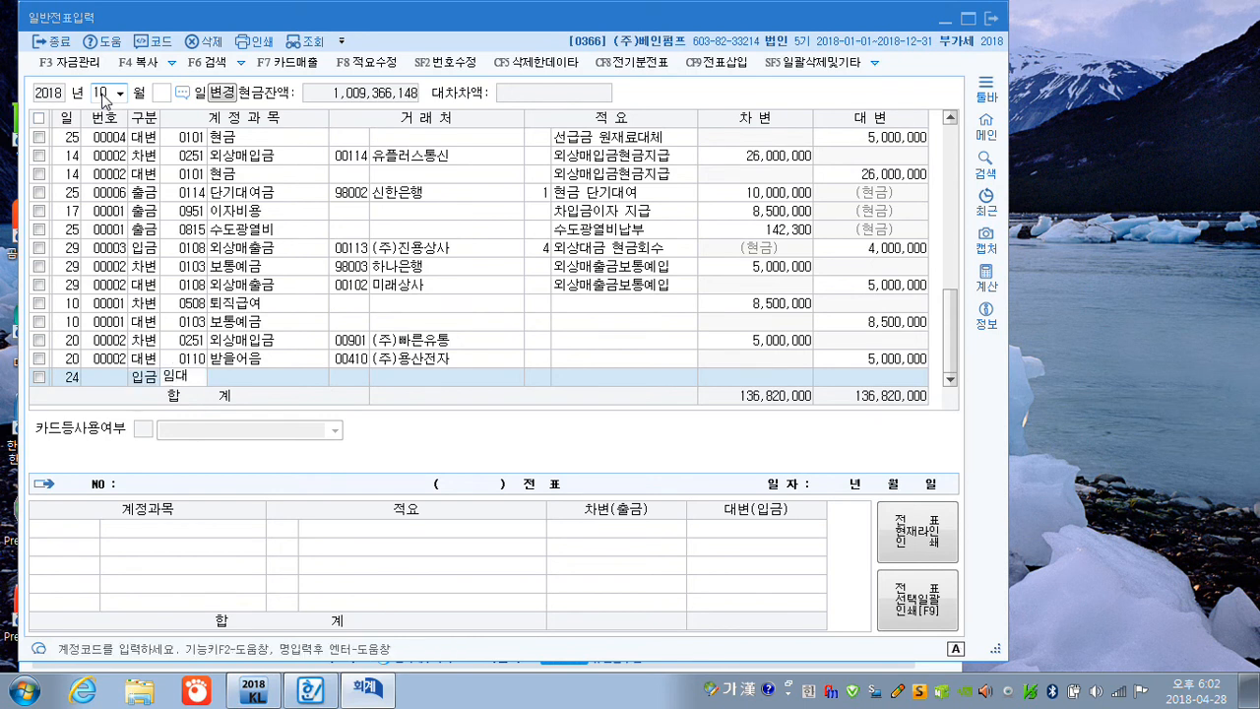
{"action": "key", "text": "Return"}
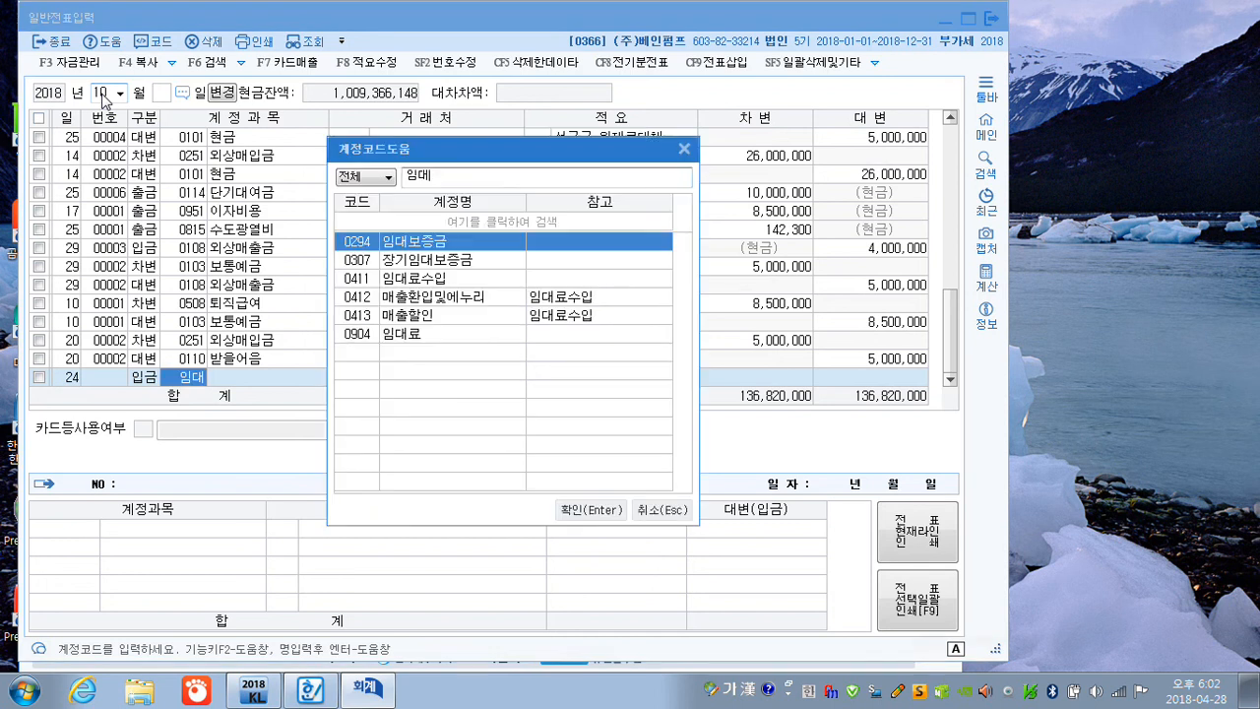
{"action": "key", "text": "Escape"}
{"action": "key", "text": "Return"}
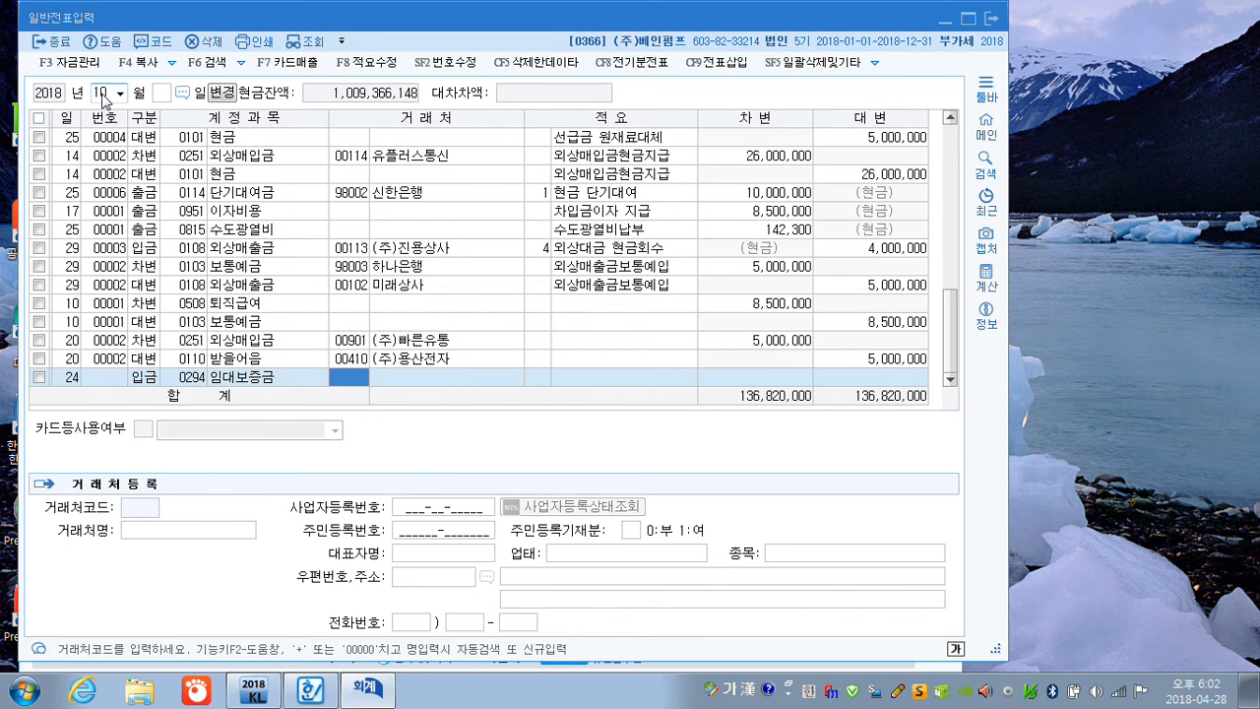
Leave the 거래처 and 적요 of the 임대보증금 line blank and enter a 대변 amount of 40,000,000
{"action": "key", "text": "Return"}
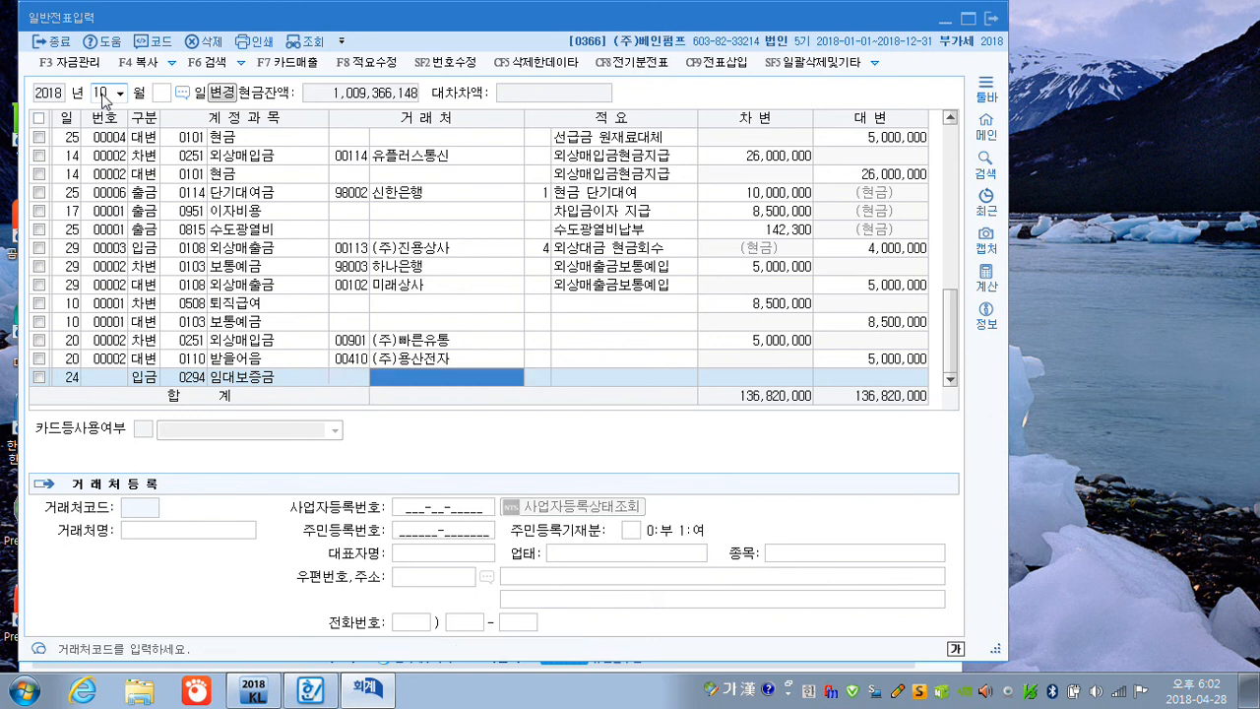
{"action": "key", "text": "Return"}
{"action": "key", "text": "Return"}
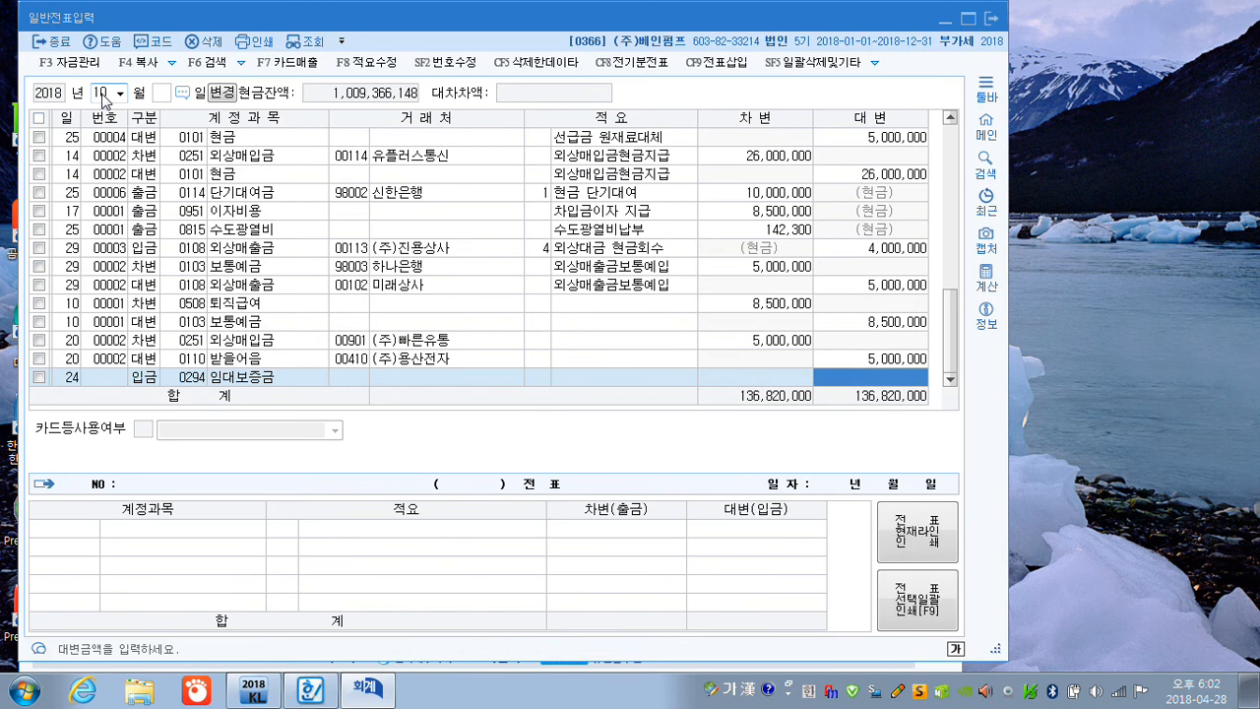
{"action": "type", "text": "10000000"}
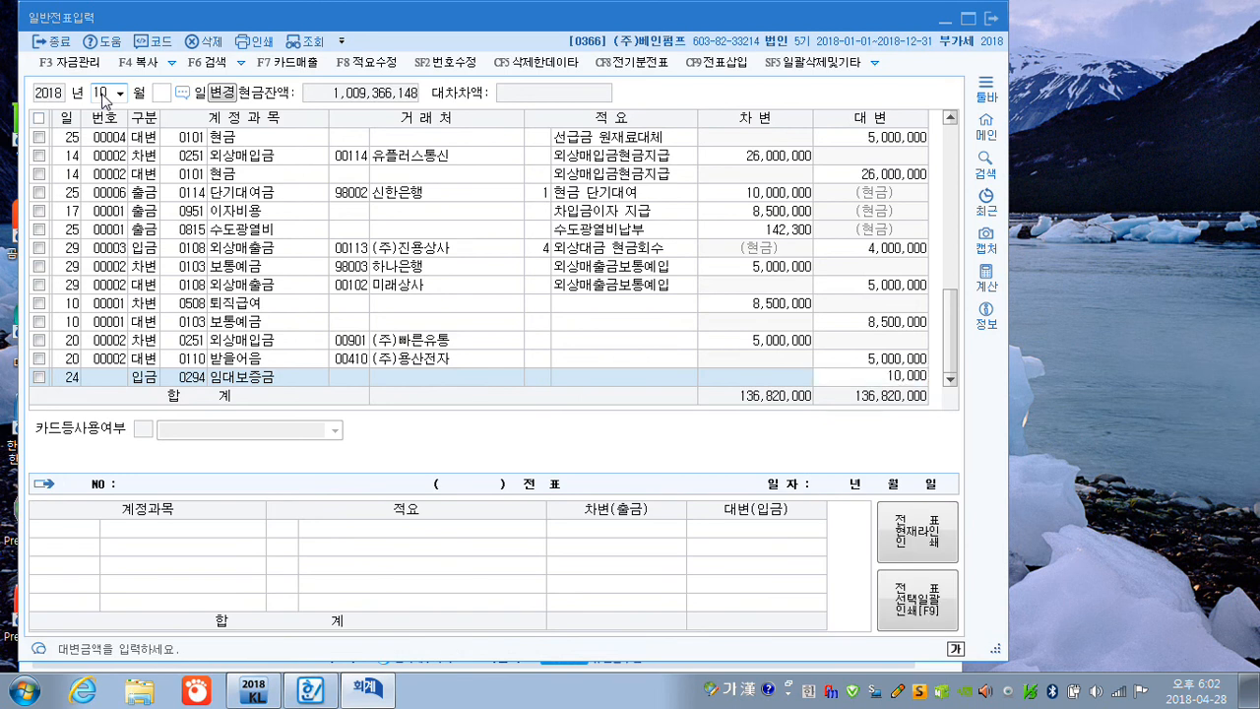
{"action": "key", "text": "BackSpace"}
{"action": "key", "text": "BackSpace"}
{"action": "key", "text": "BackSpace"}
{"action": "key", "text": "BackSpace"}
{"action": "key", "text": "BackSpace"}
{"action": "key", "text": "BackSpace"}
{"action": "key", "text": "BackSpace"}
{"action": "type", "text": "40000000"}
{"action": "key", "text": "Return"}
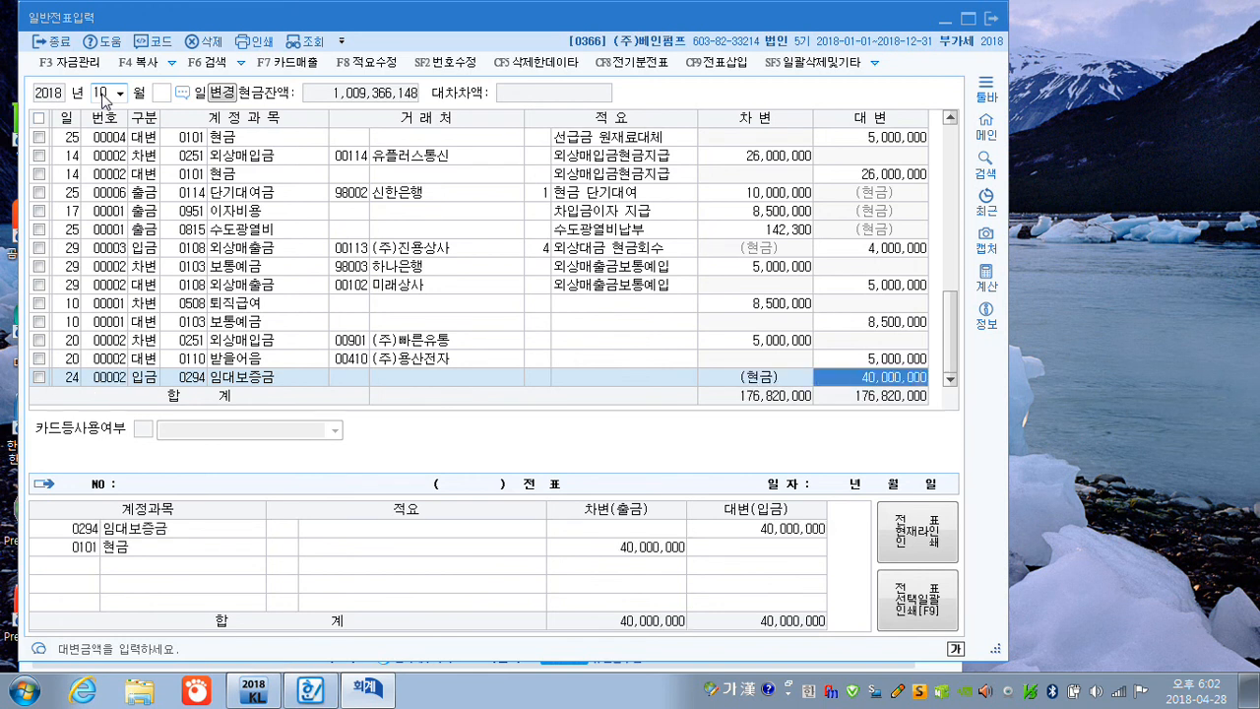
{"action": "key", "text": "Return"}
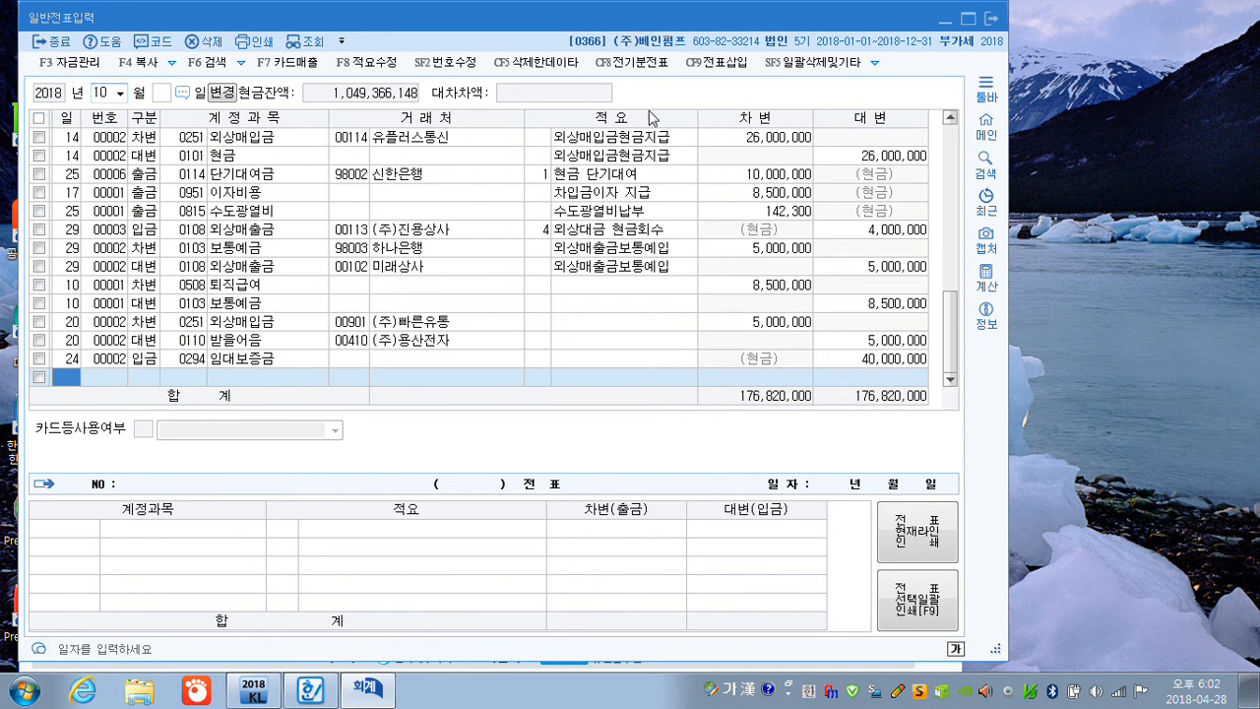
Close 일반전표입력 and open 매입매출전표입력 for day 5 of month 9
{"action": "left_click", "coordinate": [991, 20]}
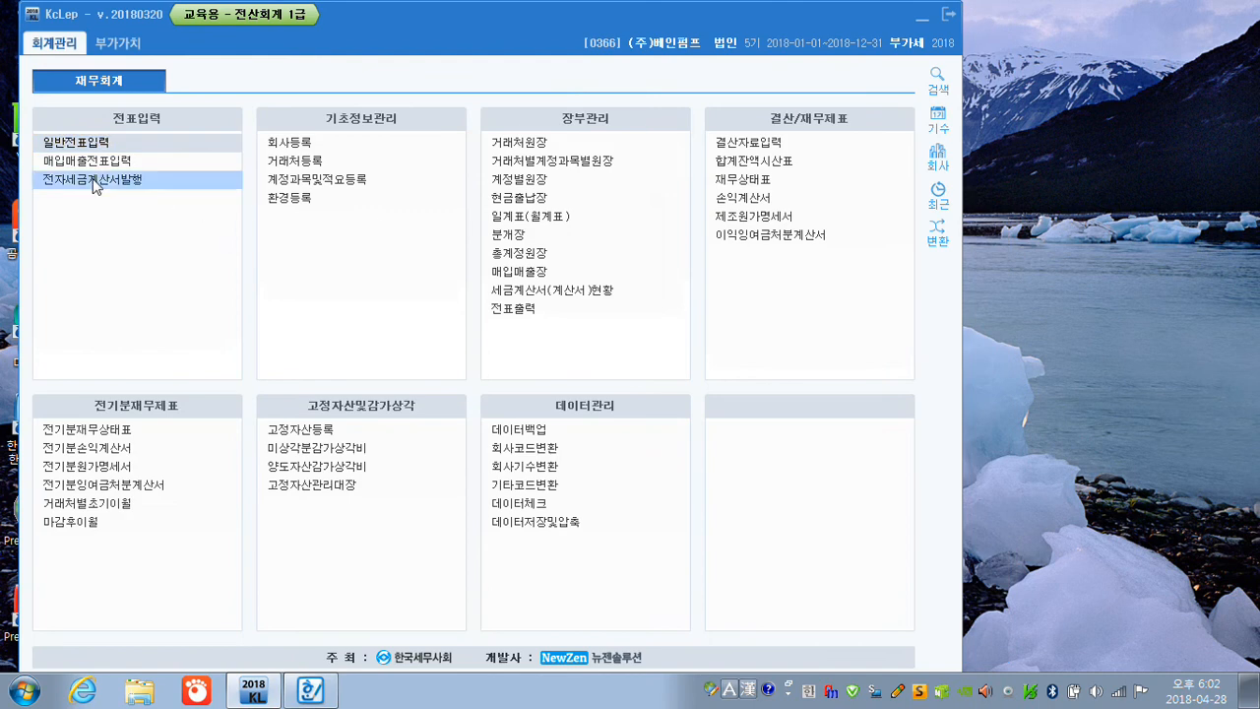
{"action": "left_click", "coordinate": [86, 163]}
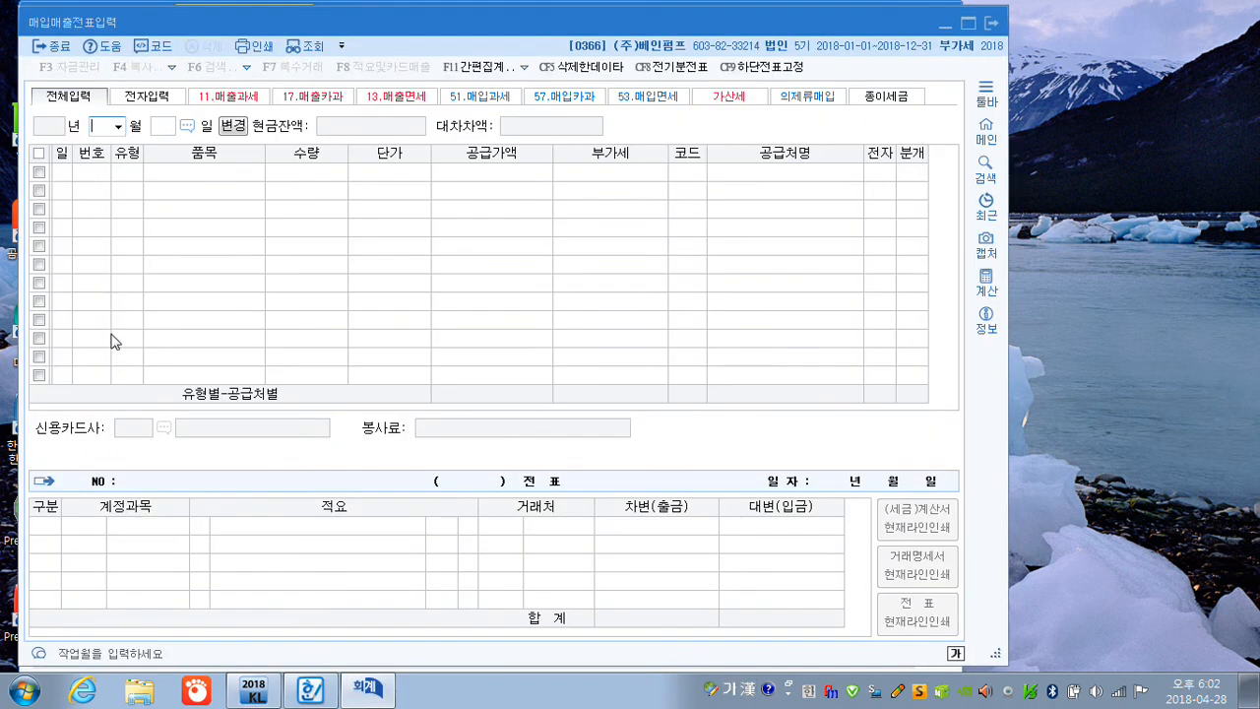
{"action": "type", "text": "9"}
{"action": "key", "text": "Return"}
{"action": "type", "text": "5"}
{"action": "key", "text": "Return"}
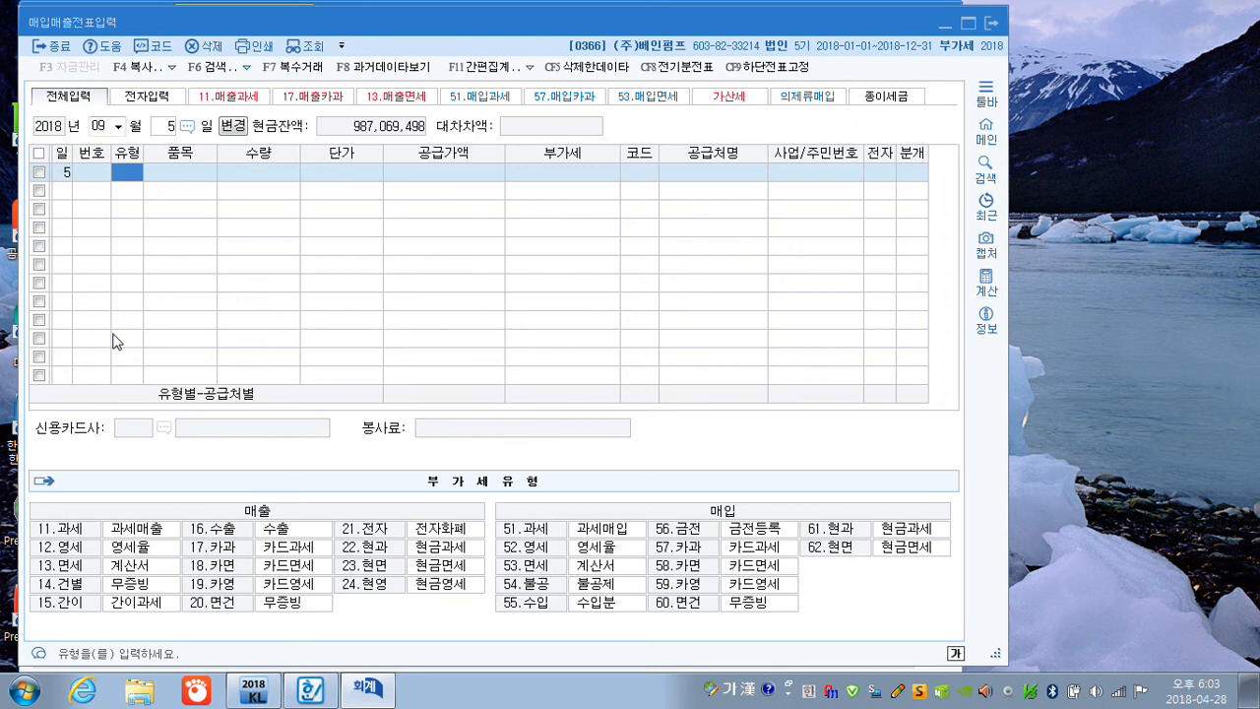
Enter an 11.과세 sales line for 펌프 with 수량 5 and 단가 1,000,000
{"action": "type", "text": "11"}
{"action": "key", "text": "Return"}
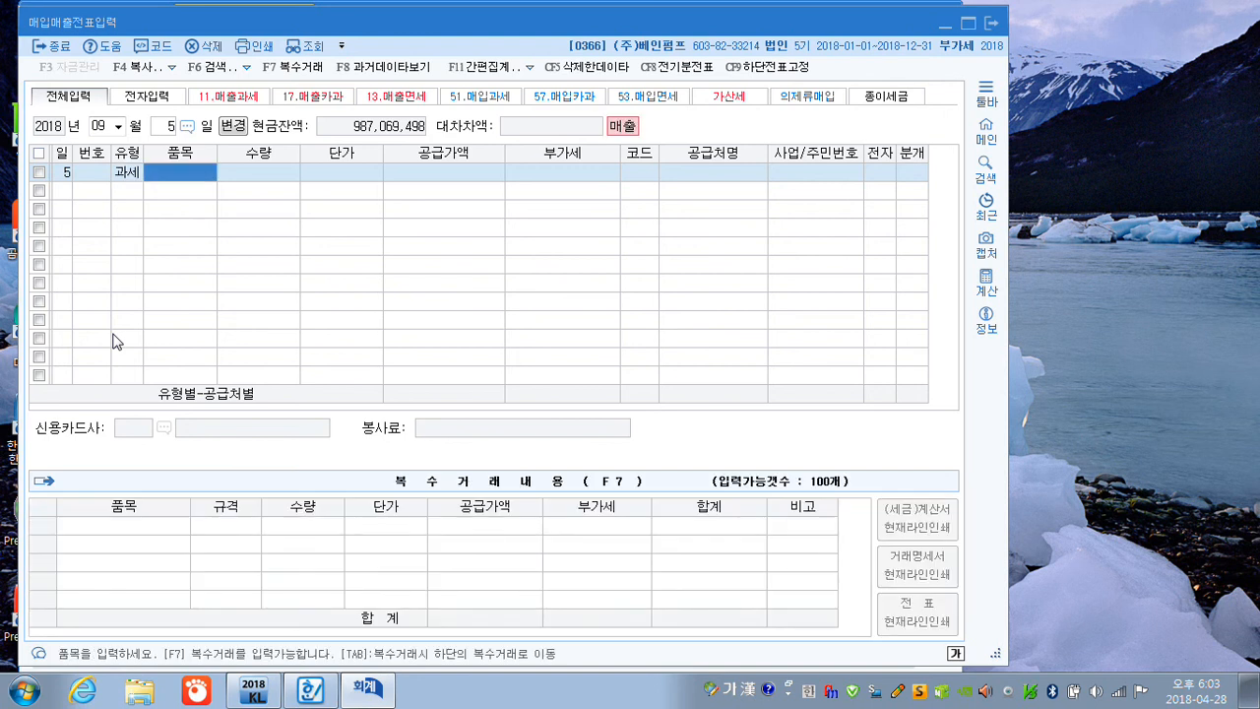
{"action": "type", "text": "펌"}
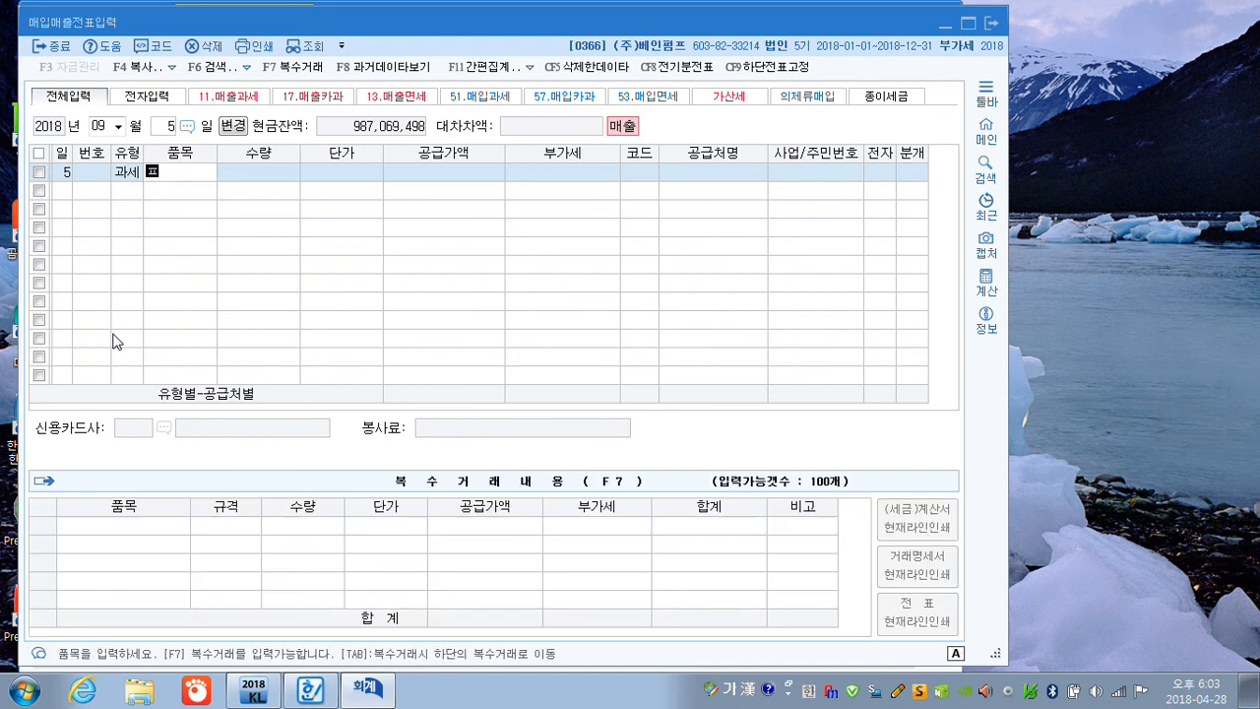
{"action": "type", "text": "프"}
{"action": "key", "text": "Return"}
{"action": "key", "text": "Return"}
{"action": "key", "text": "Return"}
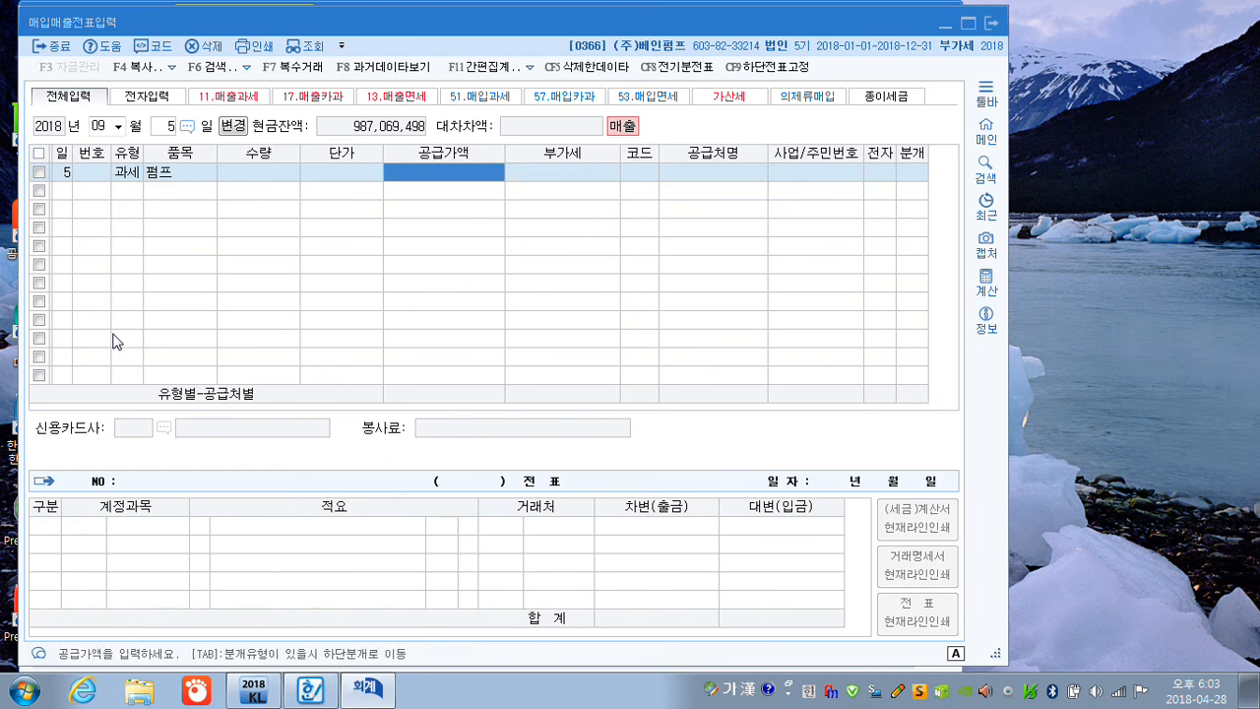
{"action": "key", "text": "Left"}
{"action": "key", "text": "Left"}
{"action": "type", "text": "5"}
{"action": "key", "text": "Return"}
{"action": "type", "text": "1000000"}
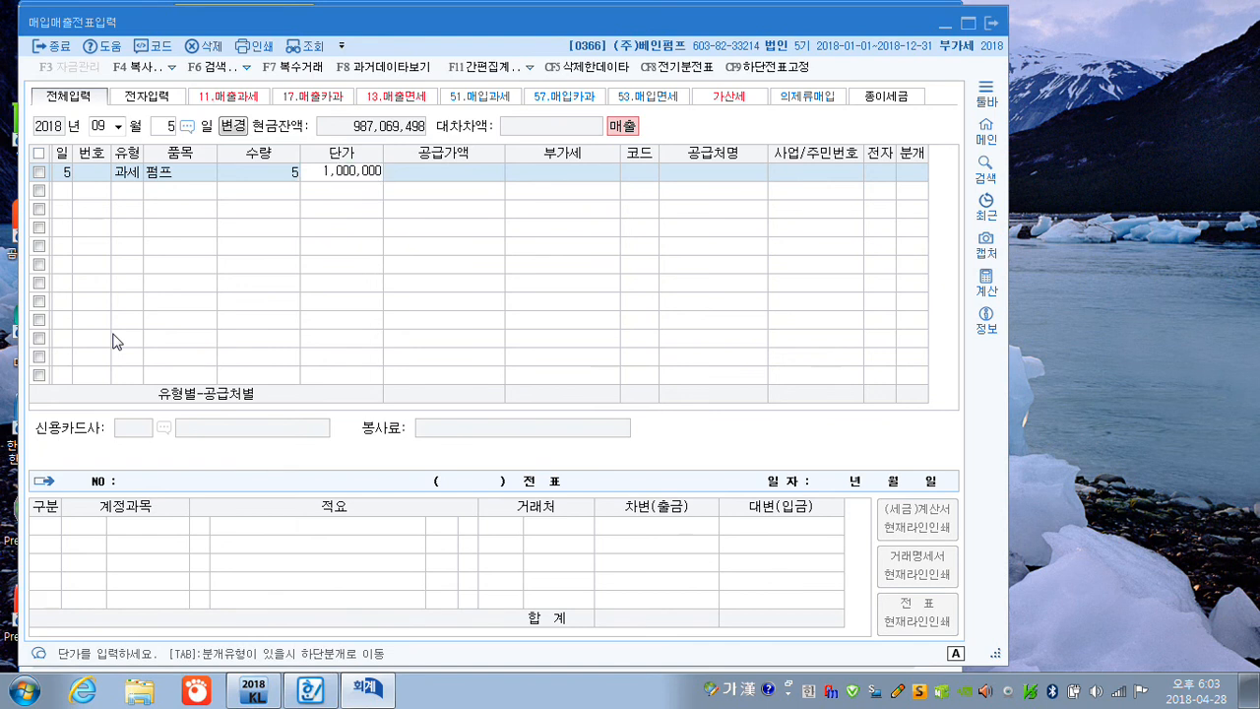
{"action": "key", "text": "Return"}
{"action": "key", "text": "Return"}
{"action": "key", "text": "Return"}
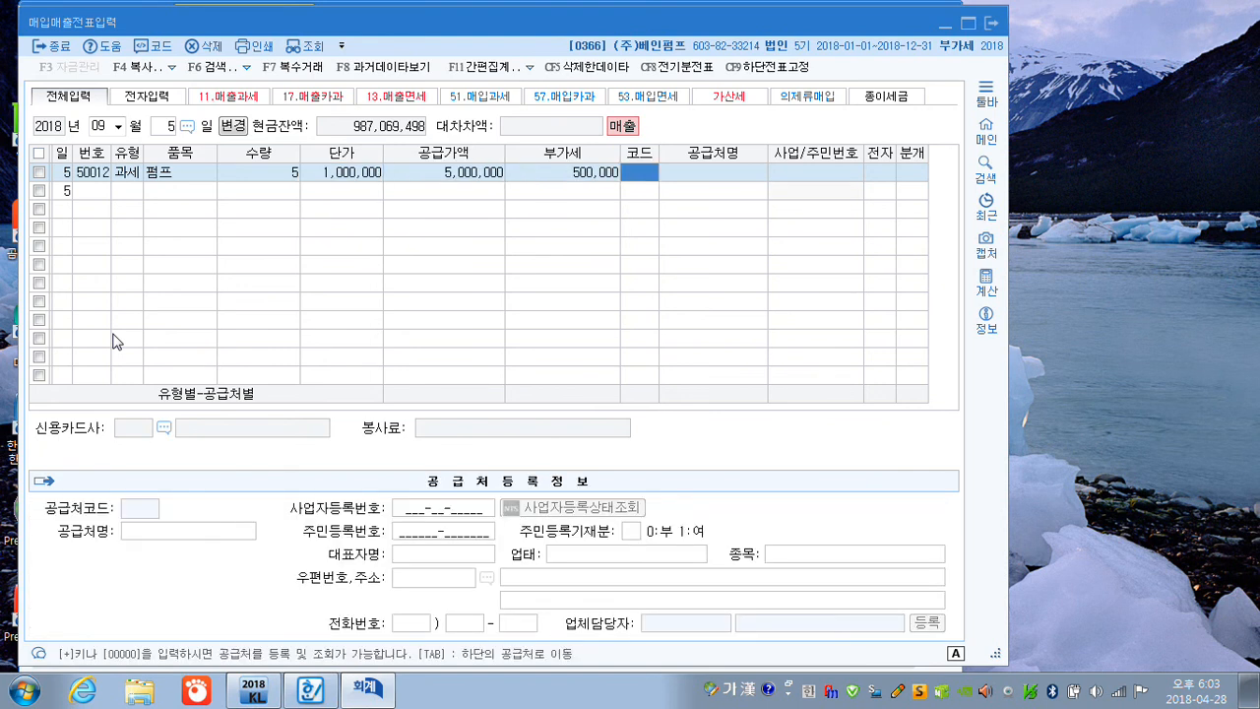
Set the 펌프 sale's 공급처 to 강화공업, mark it 전자 여, and choose 혼합 as its 분개 type
{"action": "type", "text": "강호"}
{"action": "key", "text": "Return"}
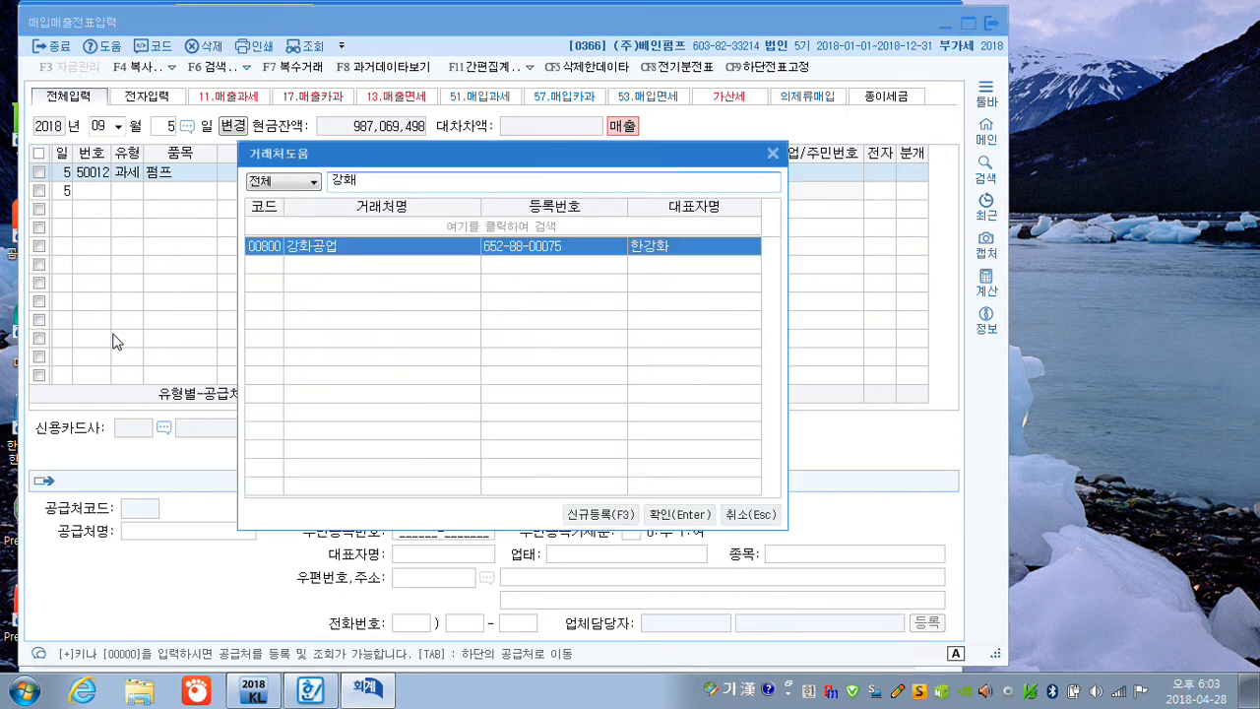
{"action": "key", "text": "Return"}
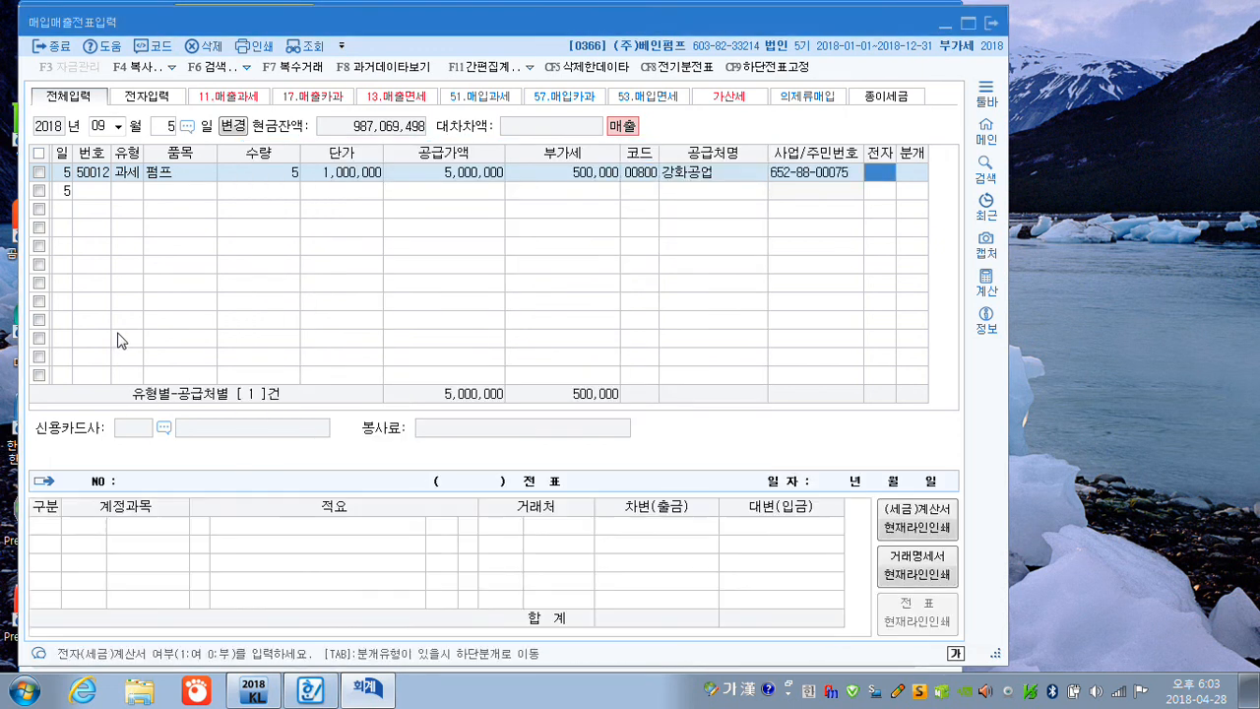
{"action": "key", "text": "1"}
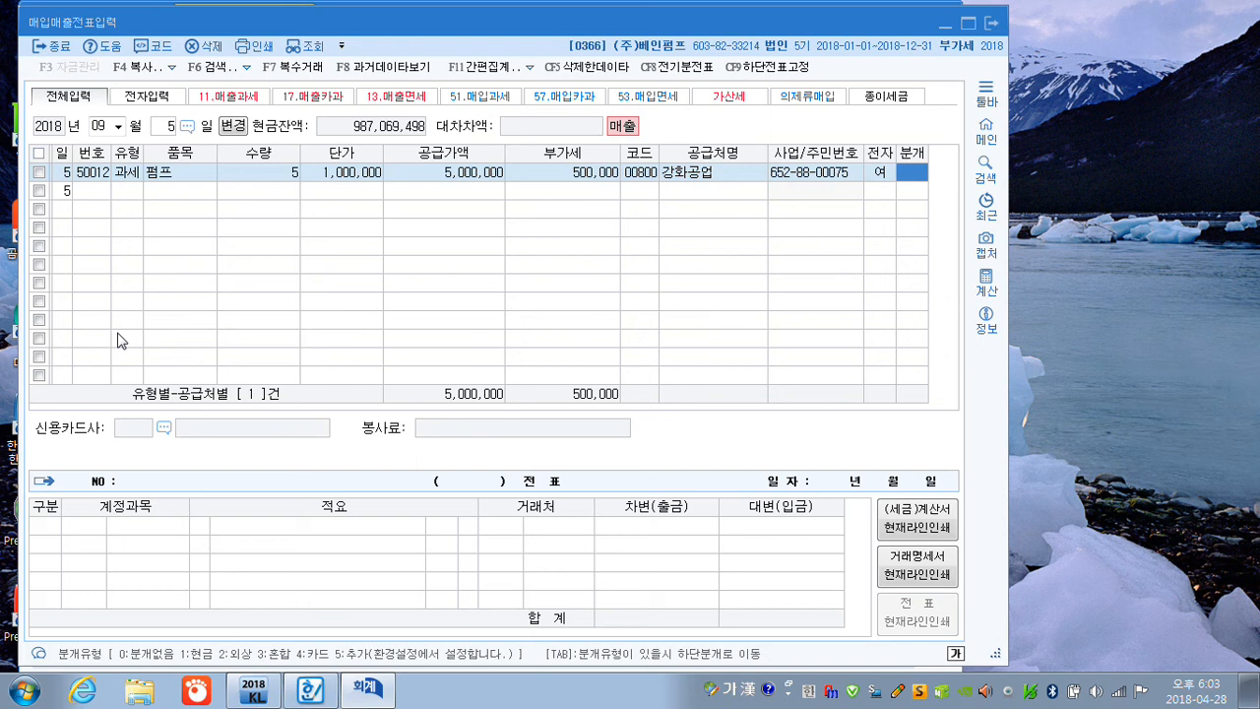
{"action": "key", "text": "3"}
{"action": "key", "text": "Return"}
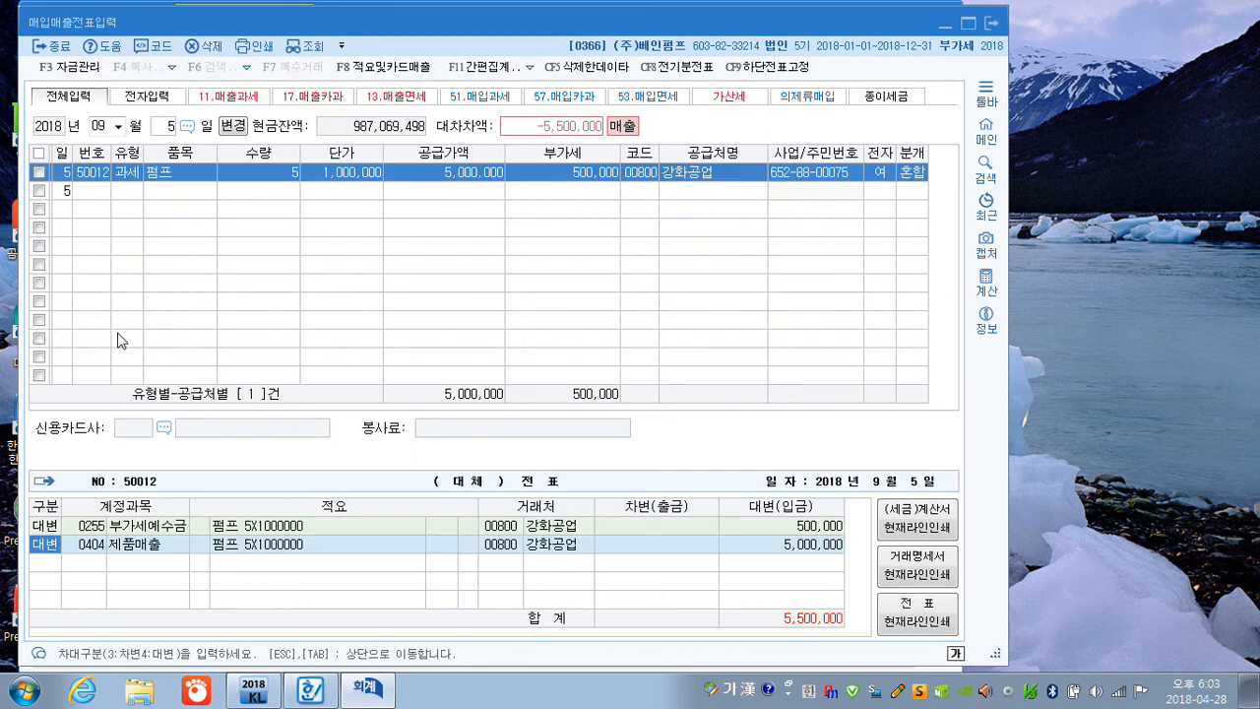
Add a 차변 line for 0101 현금 with an amount of 4,000,000 to the 펌프 sale's journal entry
{"action": "key", "text": "Return"}
{"action": "key", "text": "Return"}
{"action": "key", "text": "Return"}
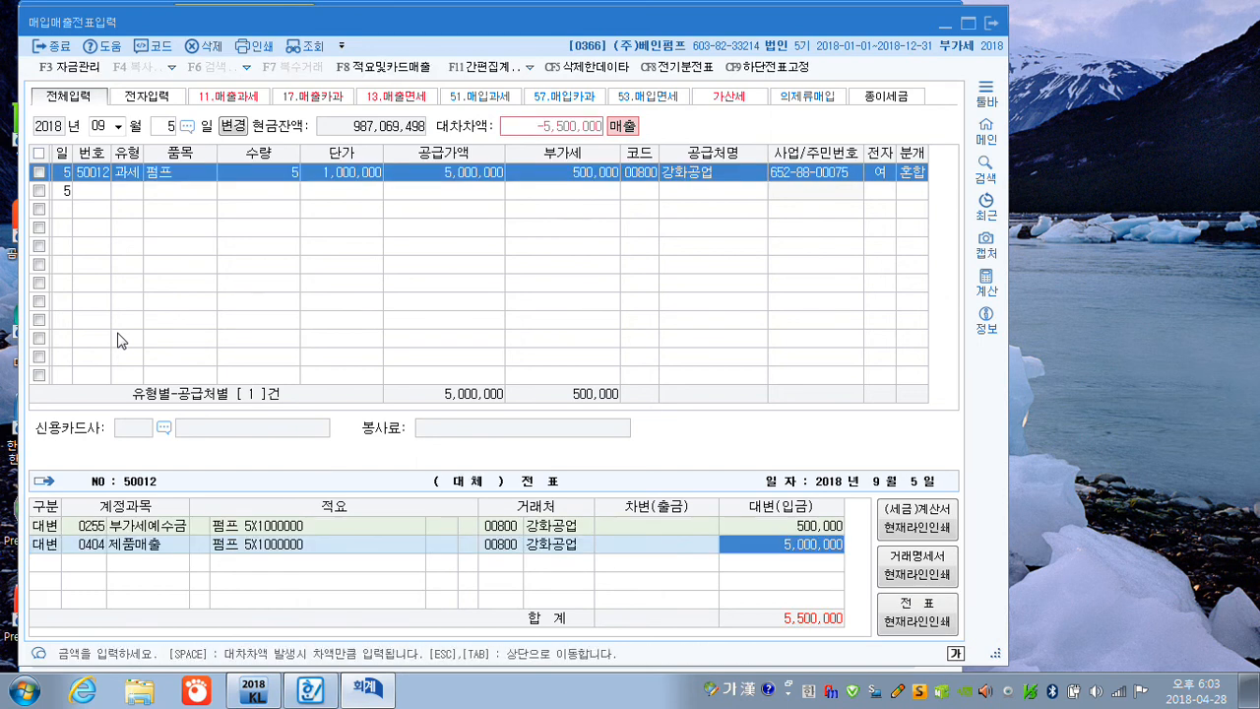
{"action": "type", "text": "3"}
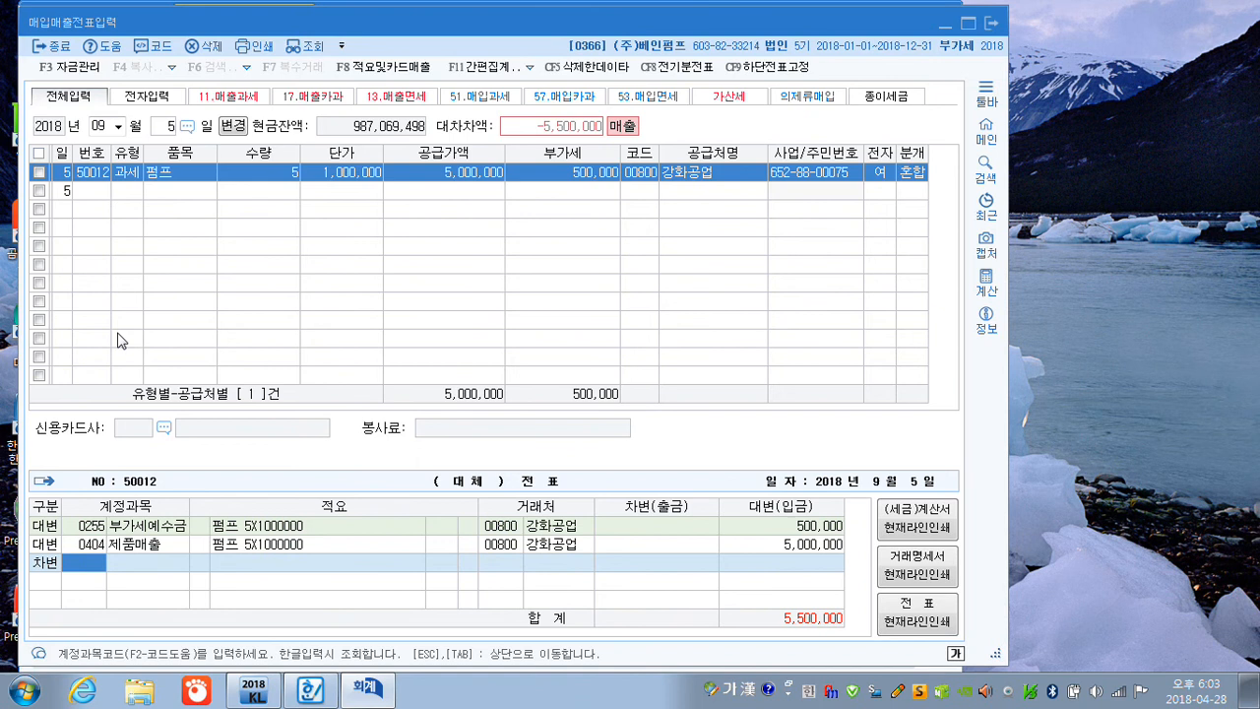
{"action": "type", "text": "101"}
{"action": "key", "text": "Return"}
{"action": "type", "text": "4000000"}
{"action": "key", "text": "Return"}
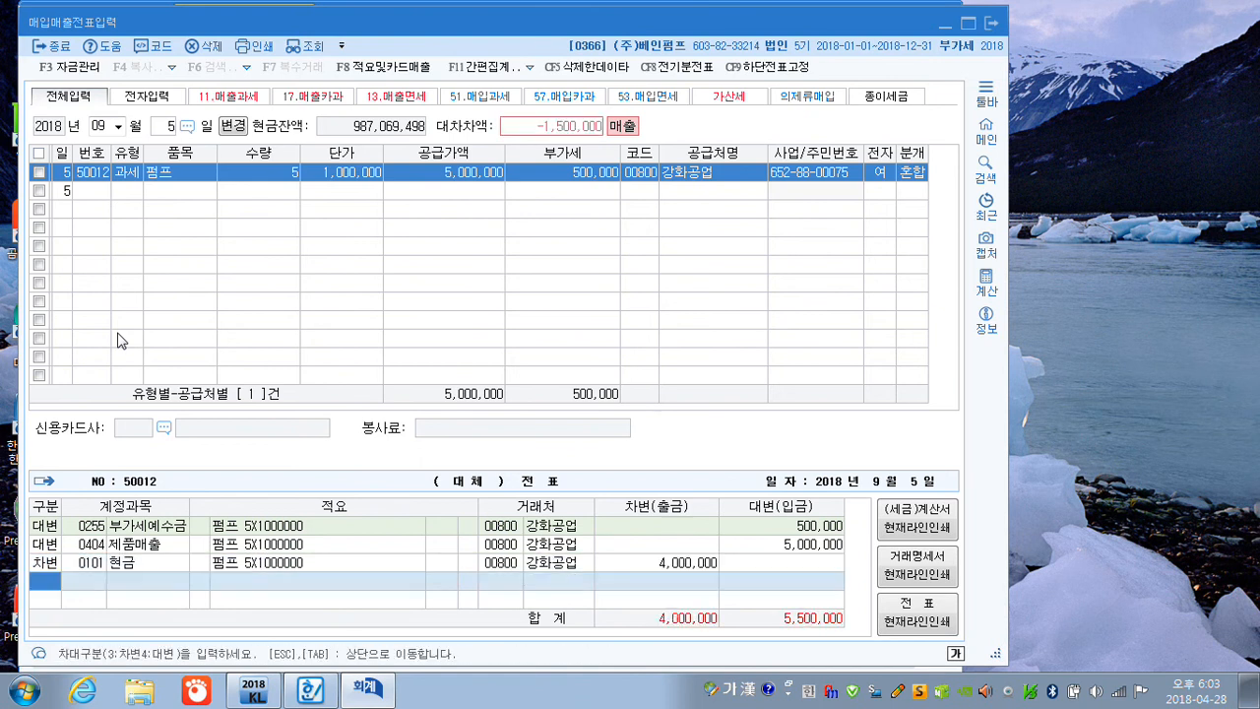
Add a 차변 line for 0108 외상매출금 covering the remaining 1,500,000 and complete the 펌프 sale's journal entry
{"action": "type", "text": "3108"}
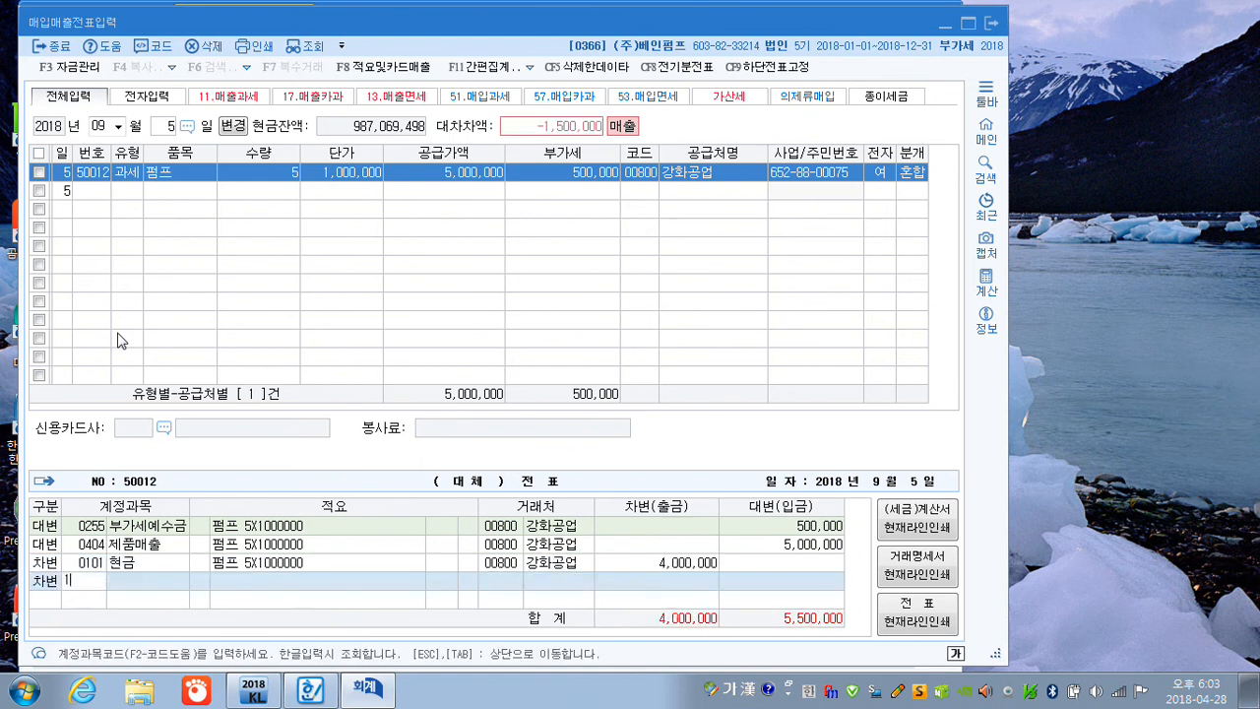
{"action": "key", "text": "Return"}
{"action": "key", "text": "Return"}
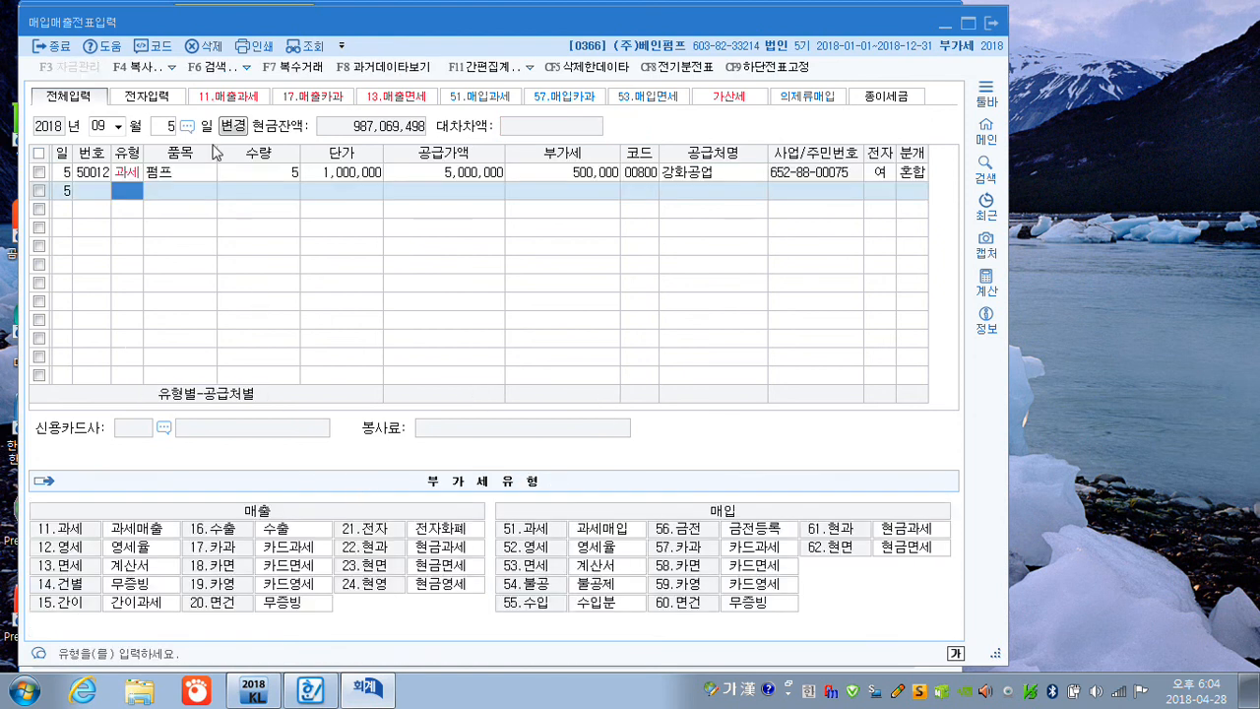
Switch the 매입매출전표 entry date to day 20 of month 9
{"action": "left_click", "coordinate": [169, 127]}
{"action": "type", "text": "20"}
{"action": "key", "text": "Return"}
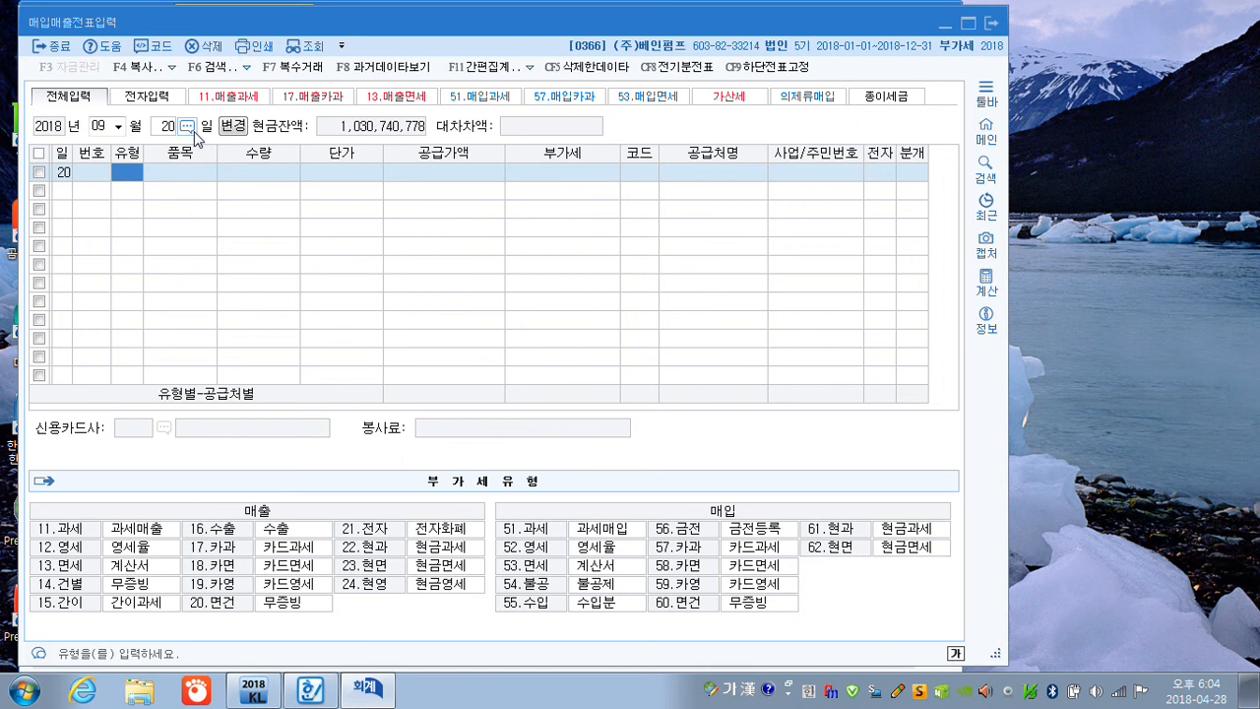
Enter a 54.불공 purchase line for 냉장고 with 공급가액 8,000,000 and 불공제사유 2 사업과 직접 관련 없는 지출
{"action": "type", "text": "54"}
{"action": "key", "text": "Return"}
{"action": "type", "text": "냉"}
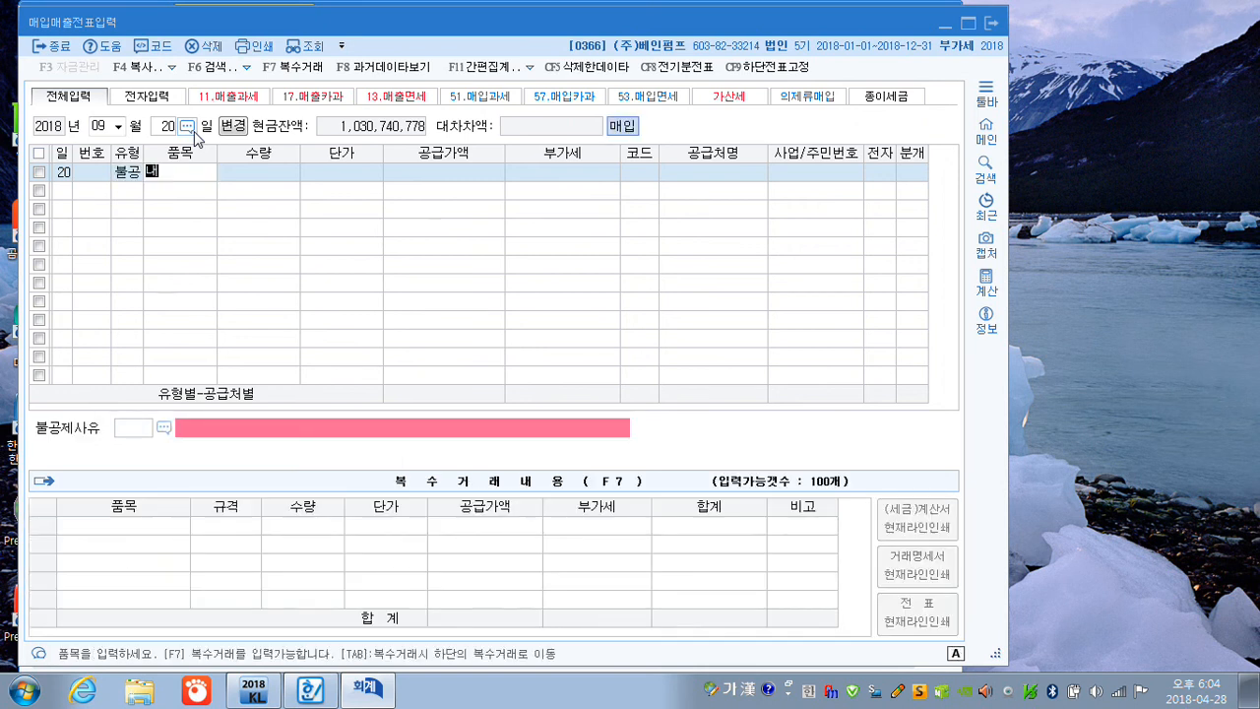
{"action": "type", "text": "장ㄱㅗ"}
{"action": "key", "text": "Return"}
{"action": "key", "text": "Return"}
{"action": "key", "text": "Return"}
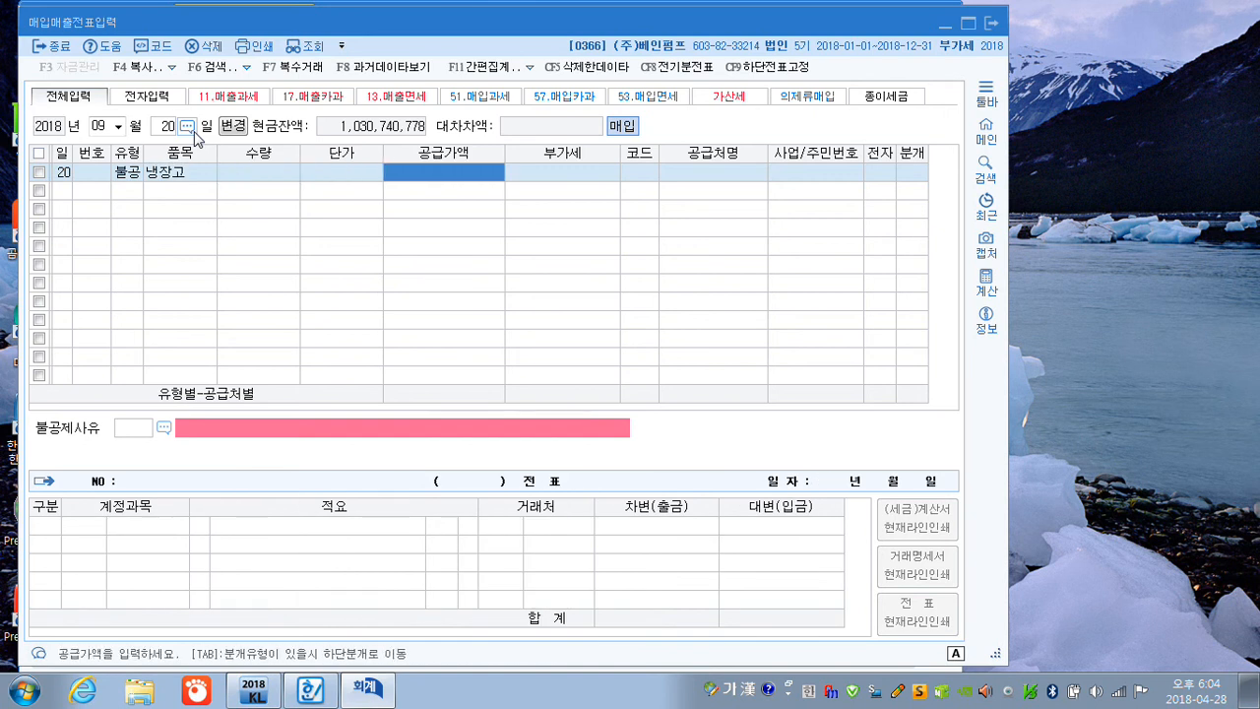
{"action": "type", "text": "8000000"}
{"action": "key", "text": "Return"}
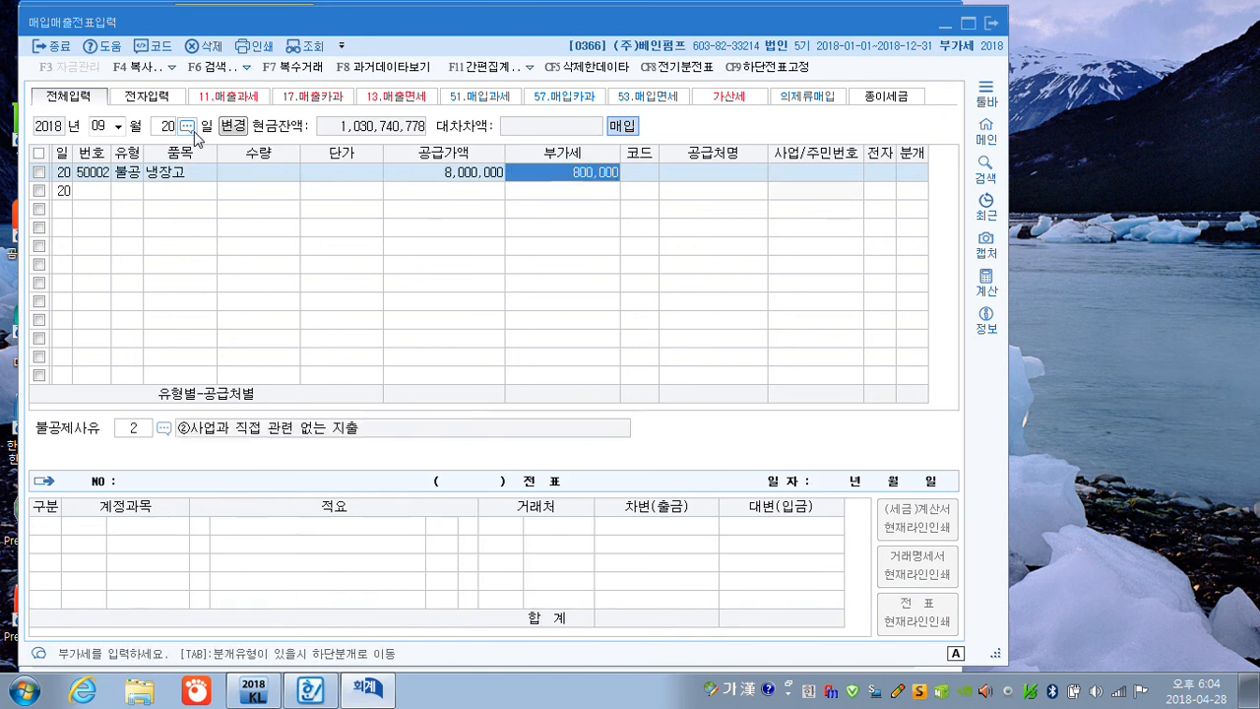
{"action": "key", "text": "Return"}
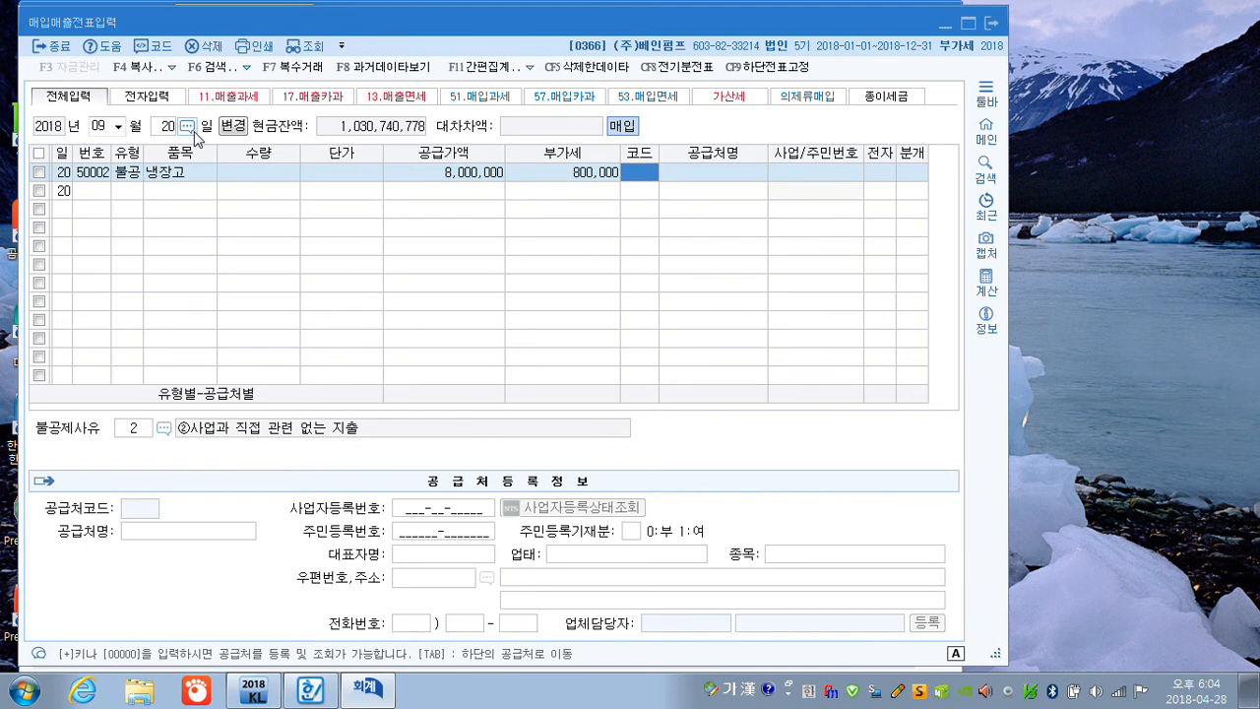
Assign (주)동양마트 as the supplier of the 냉장고 purchase line and mark its 전자 field as 여
{"action": "type", "text": "동양"}
{"action": "key", "text": "Return"}
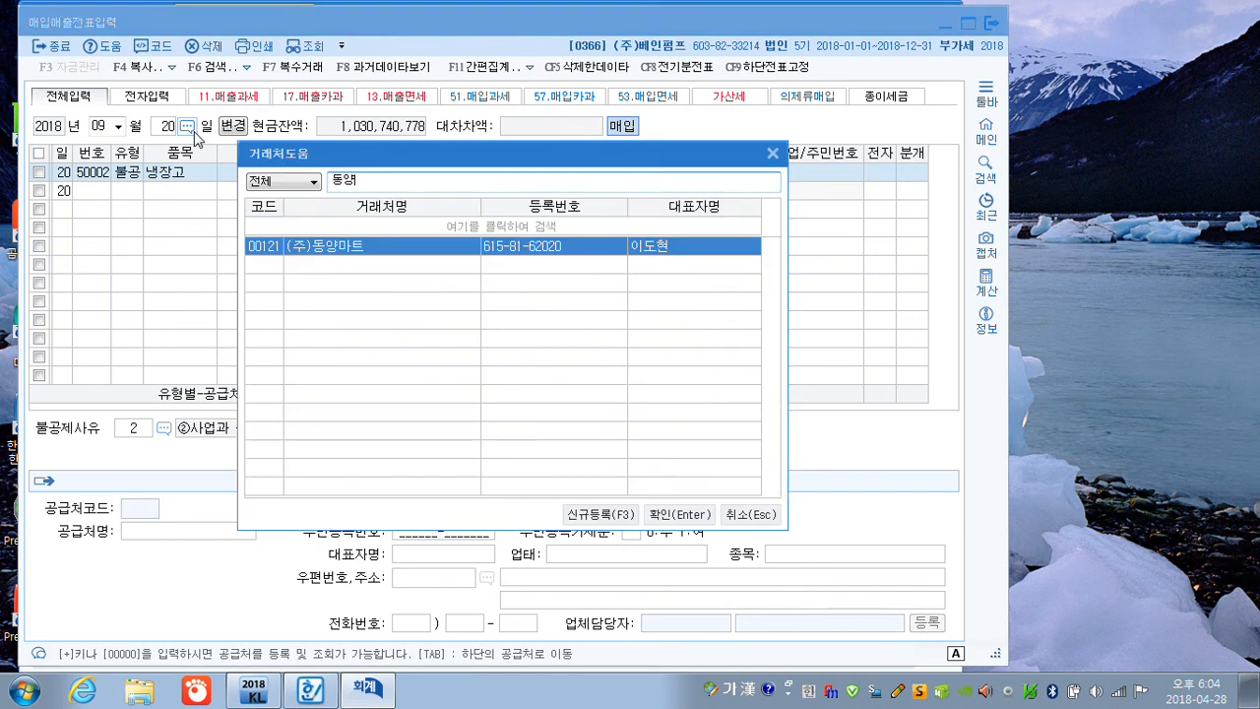
{"action": "key", "text": "Return"}
{"action": "key", "text": "Return"}
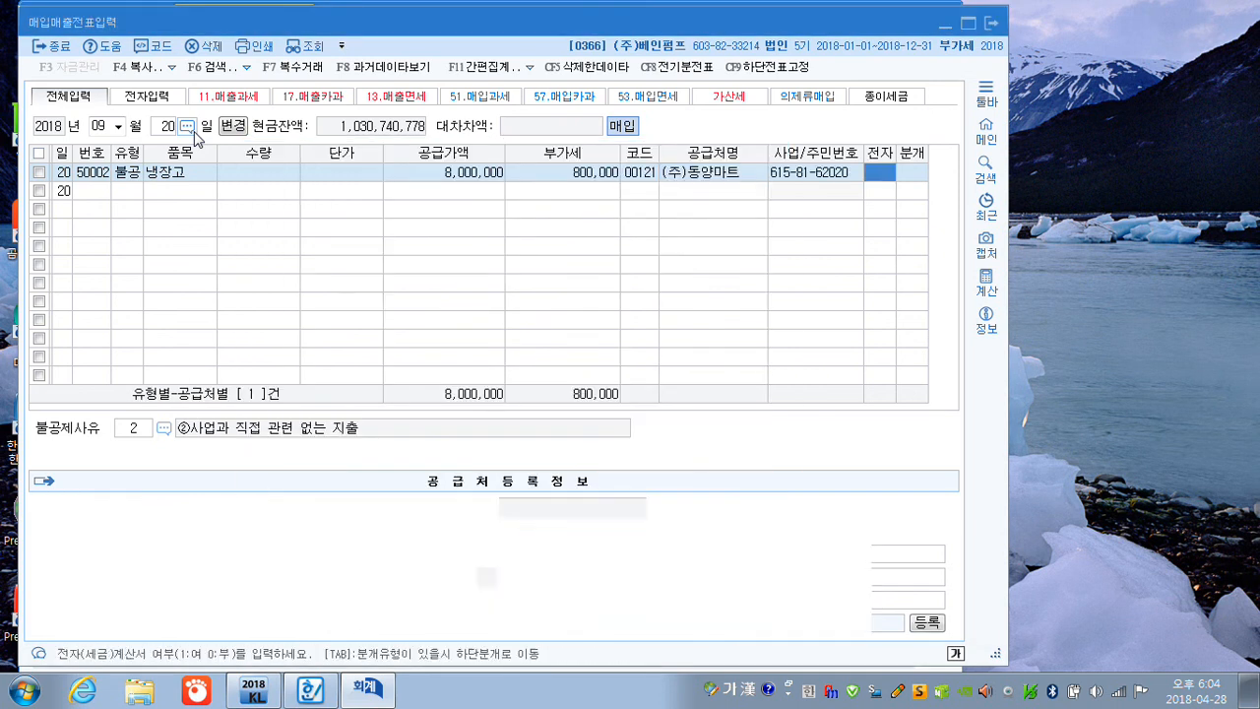
{"action": "type", "text": "1"}
{"action": "key", "text": "Return"}
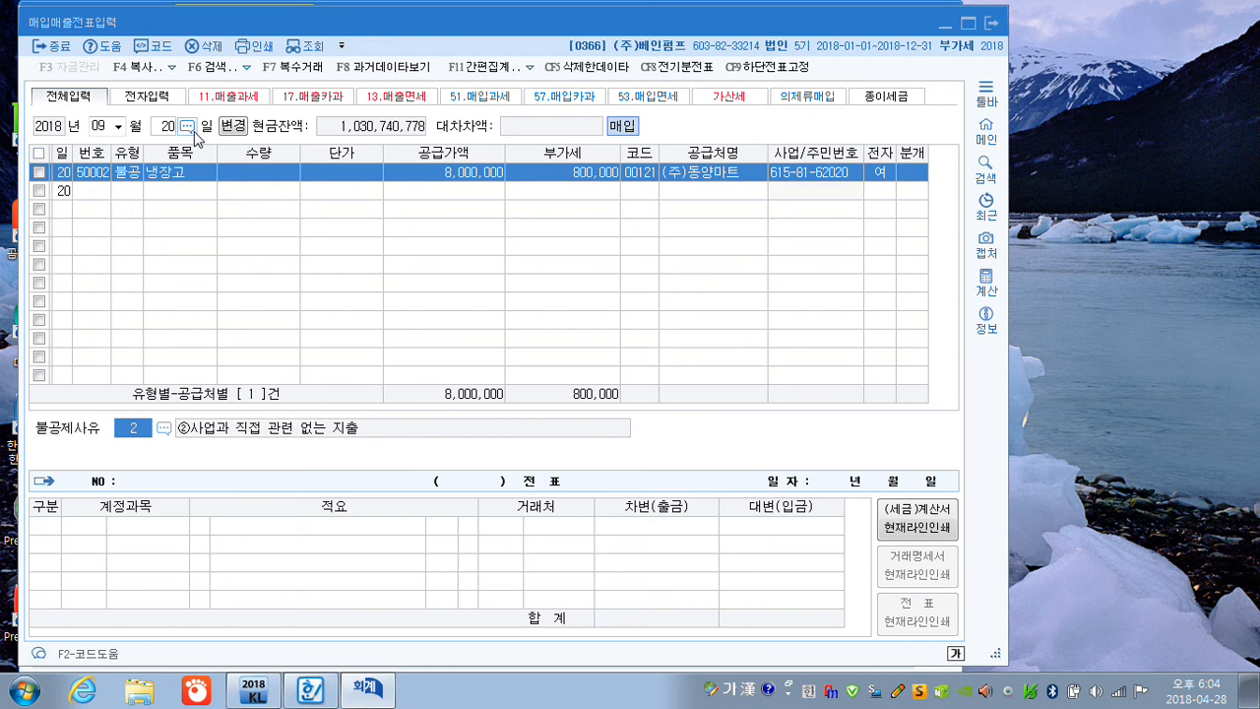
{"action": "key", "text": "Return"}
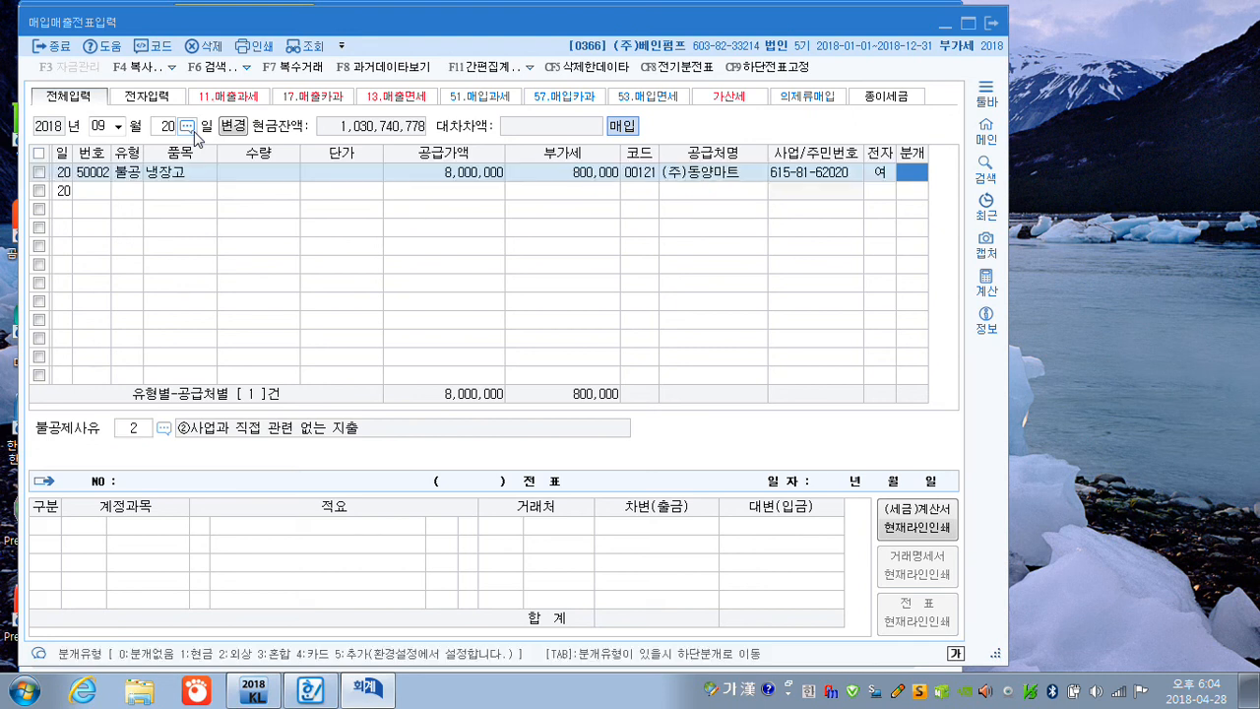
Set the 냉장고 purchase's 분개 type to 혼합 and change its 차변 account to 0134 가지급금
{"action": "type", "text": "3"}
{"action": "key", "text": "Return"}
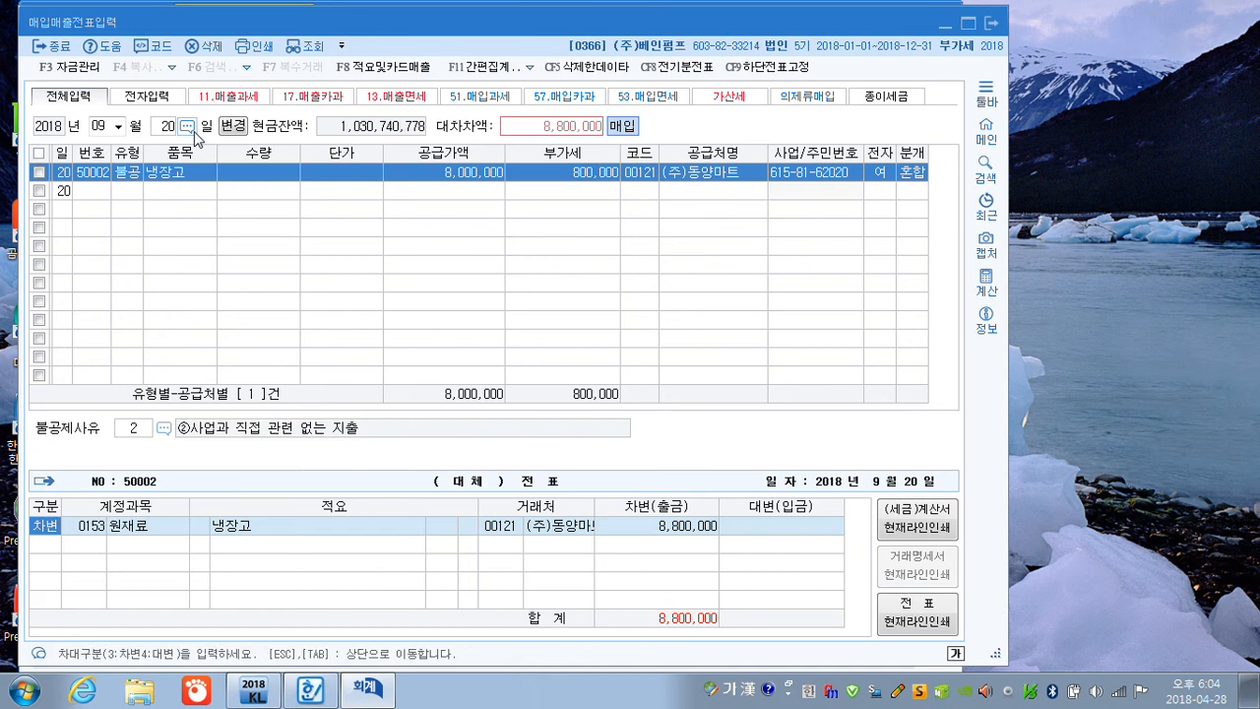
{"action": "type", "text": "가지"}
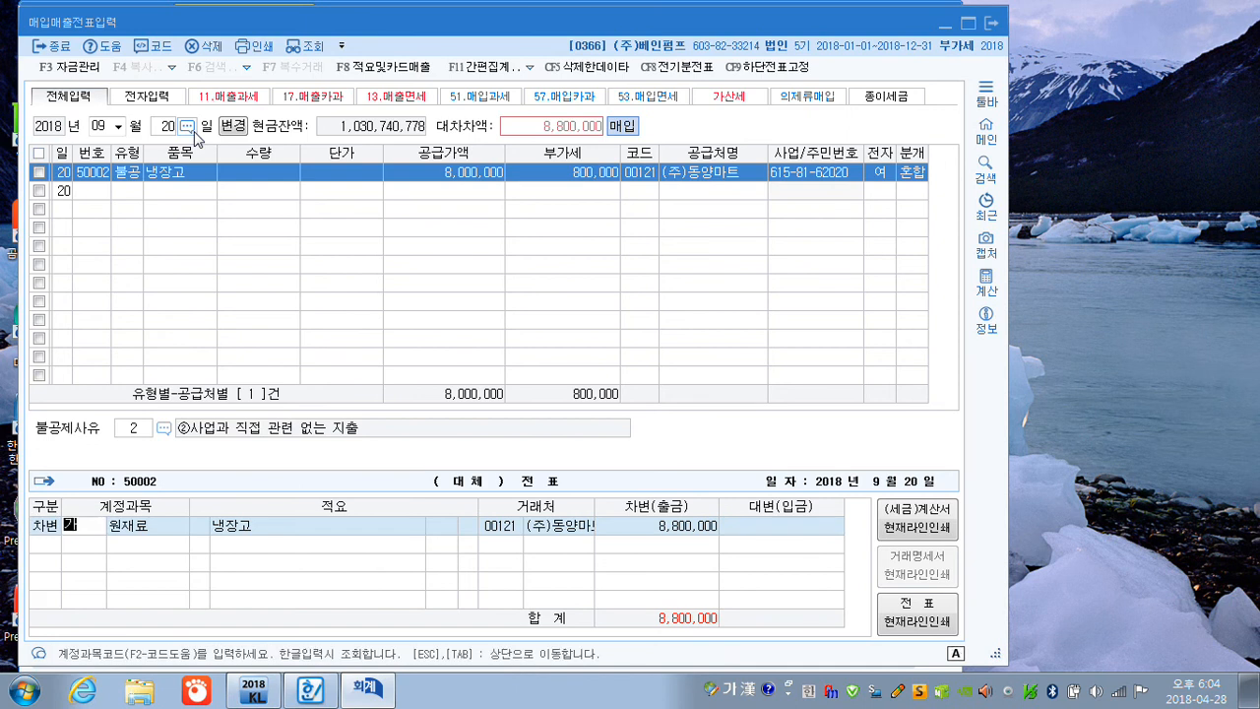
{"action": "key", "text": "Return"}
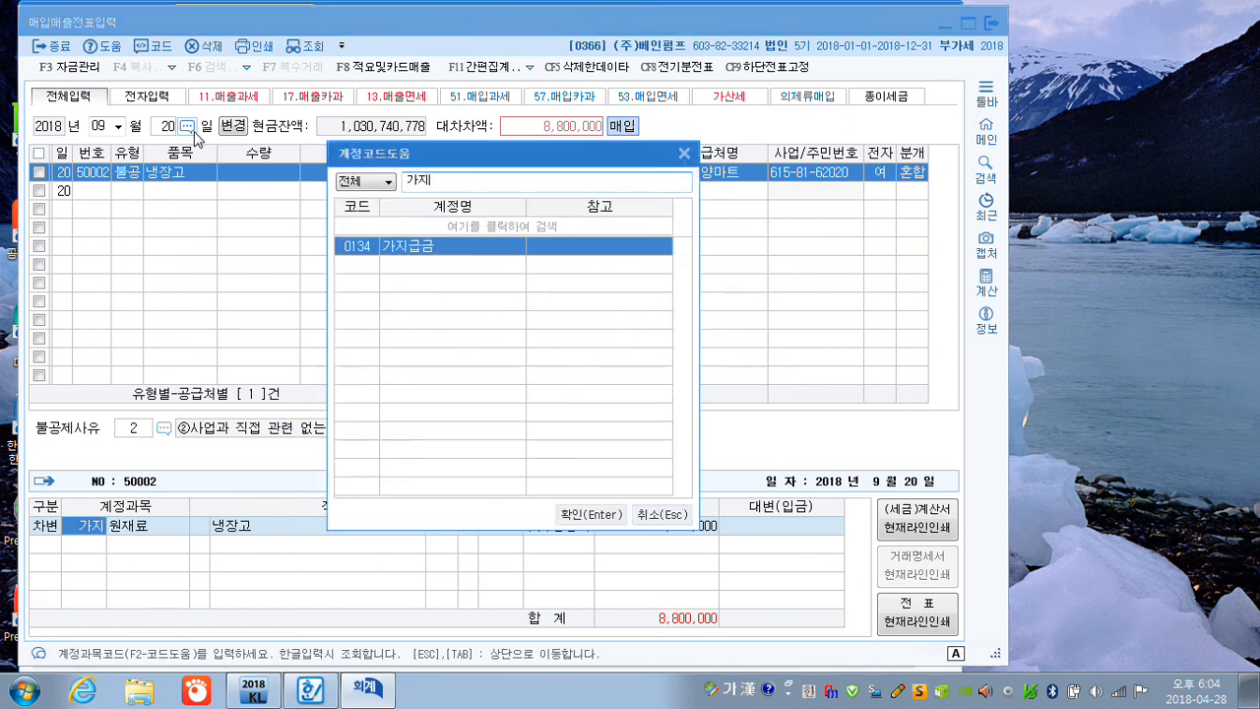
{"action": "key", "text": "Return"}
{"action": "key", "text": "Return"}
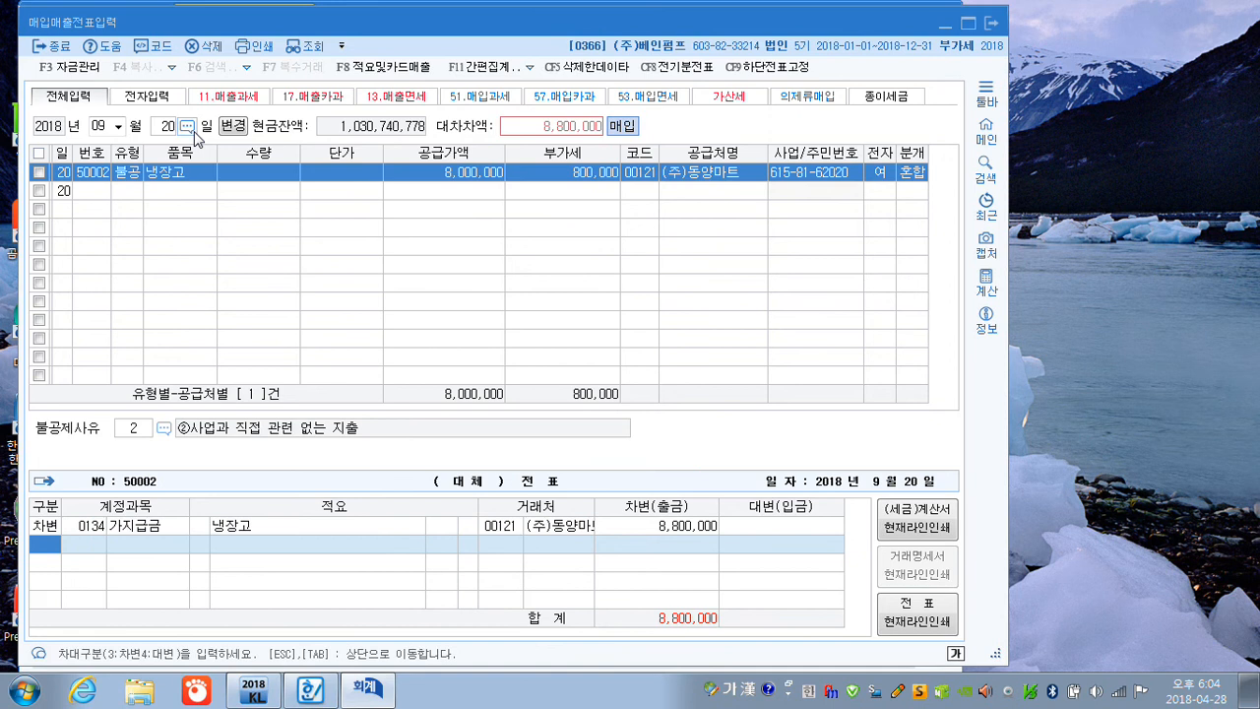
Add a balancing 대변 line to the 냉장고 purchase's journal entry and complete the voucher
{"action": "type", "text": "4"}
{"action": "key", "text": "Return"}
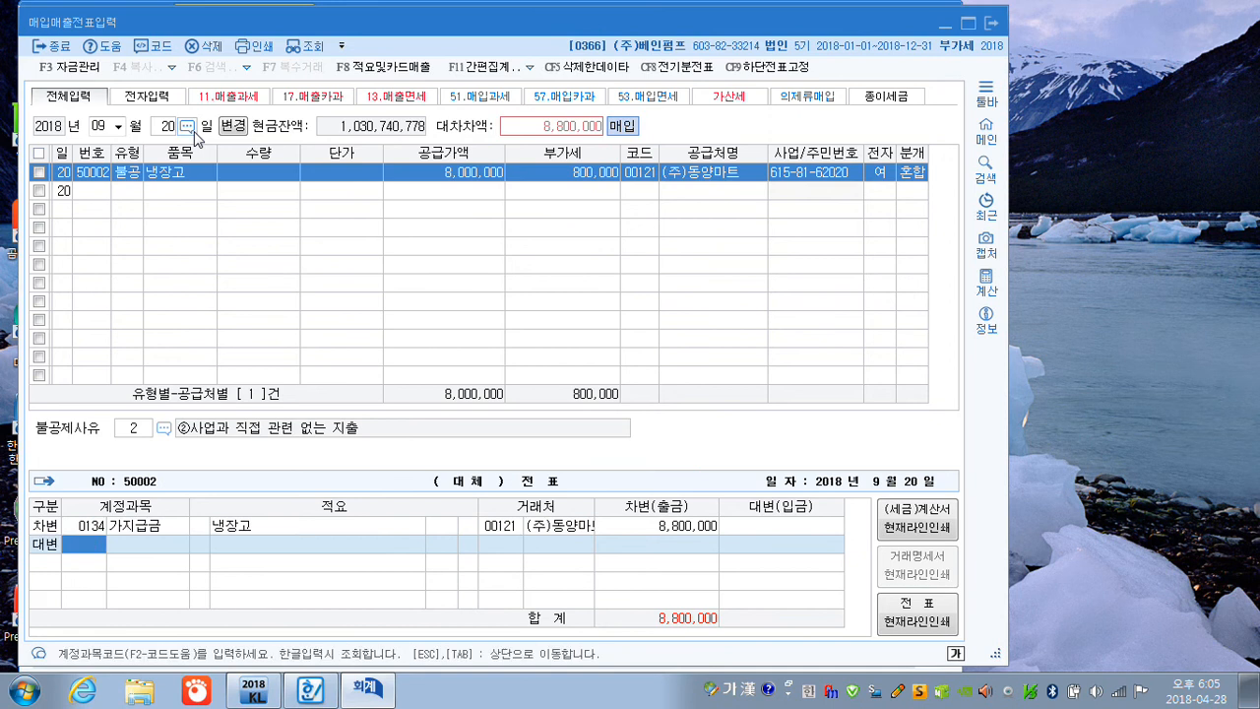
{"action": "type", "text": "1"}
{"action": "type", "text": "2"}
{"action": "key", "text": "Return"}
{"action": "key", "text": "Return"}
{"action": "key", "text": "Return"}
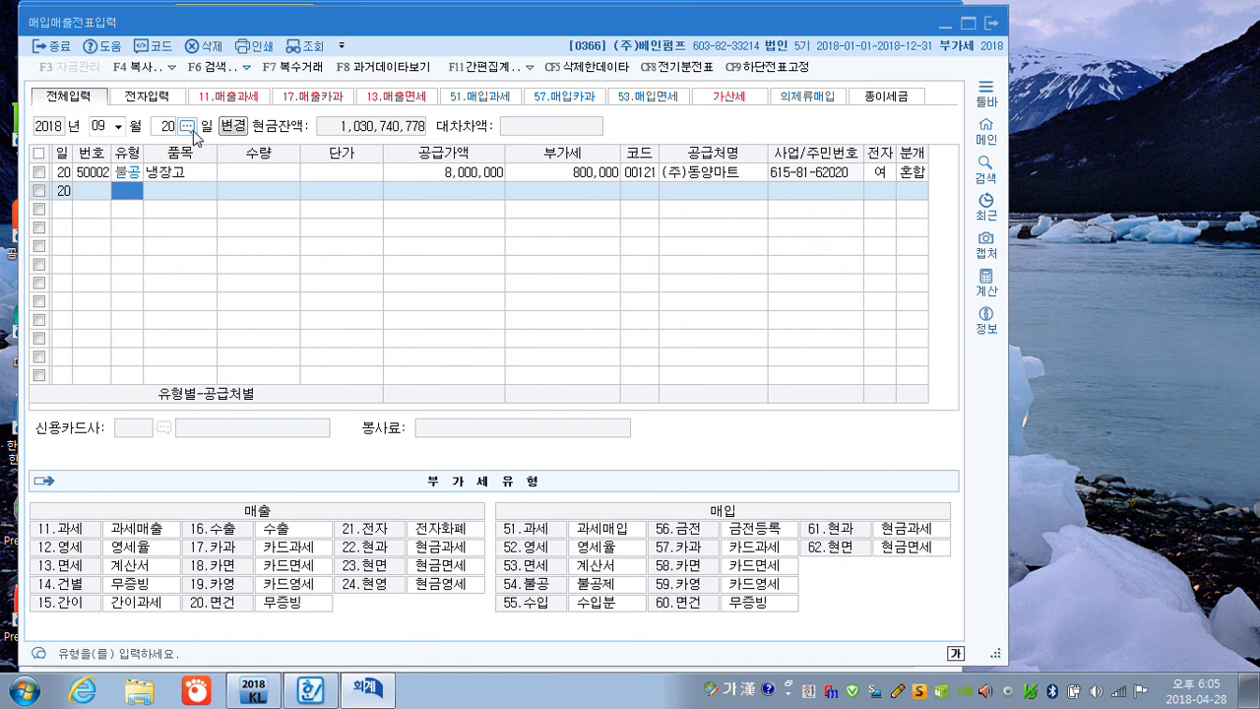
Switch the 매입매출전표 entry date to day 26 of month 10
{"action": "left_click", "coordinate": [106, 128]}
{"action": "type", "text": "1036"}
{"action": "key", "text": "Return"}
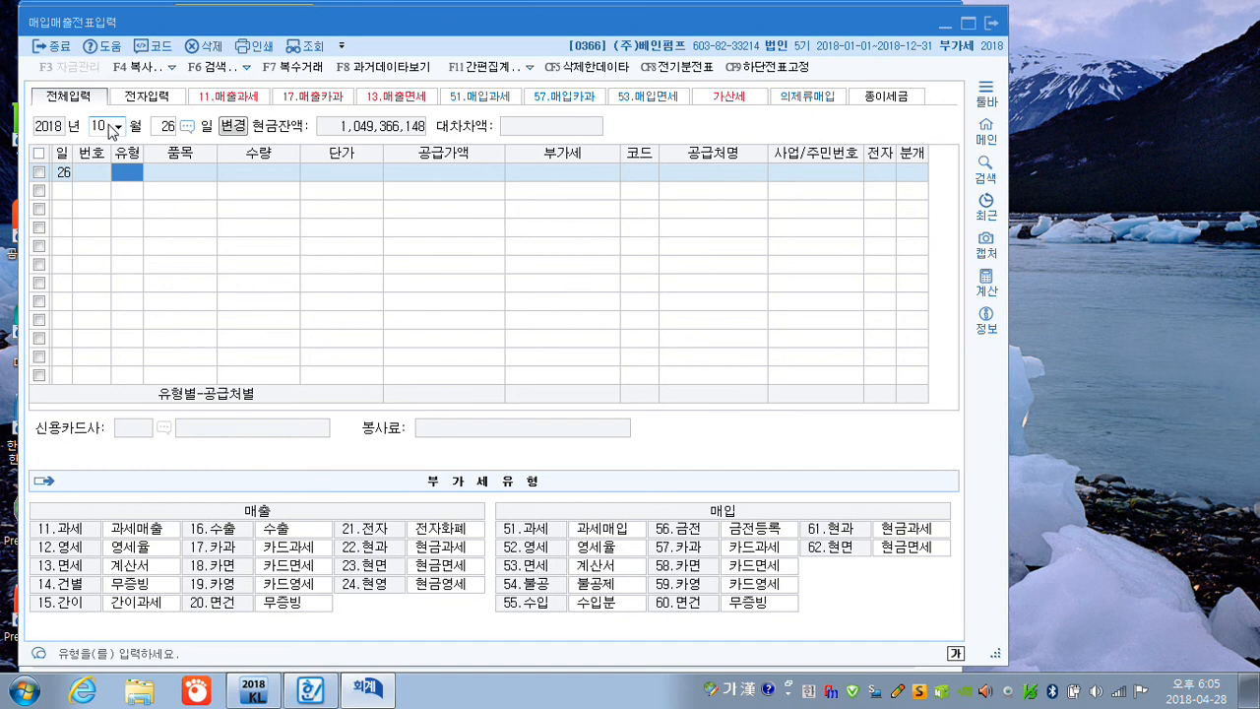
Begin the October 26 entry as a type 61 (현과) purchase of 원재료A, leaving quantity and unit price blank
{"action": "type", "text": "61"}
{"action": "key", "text": "Return"}
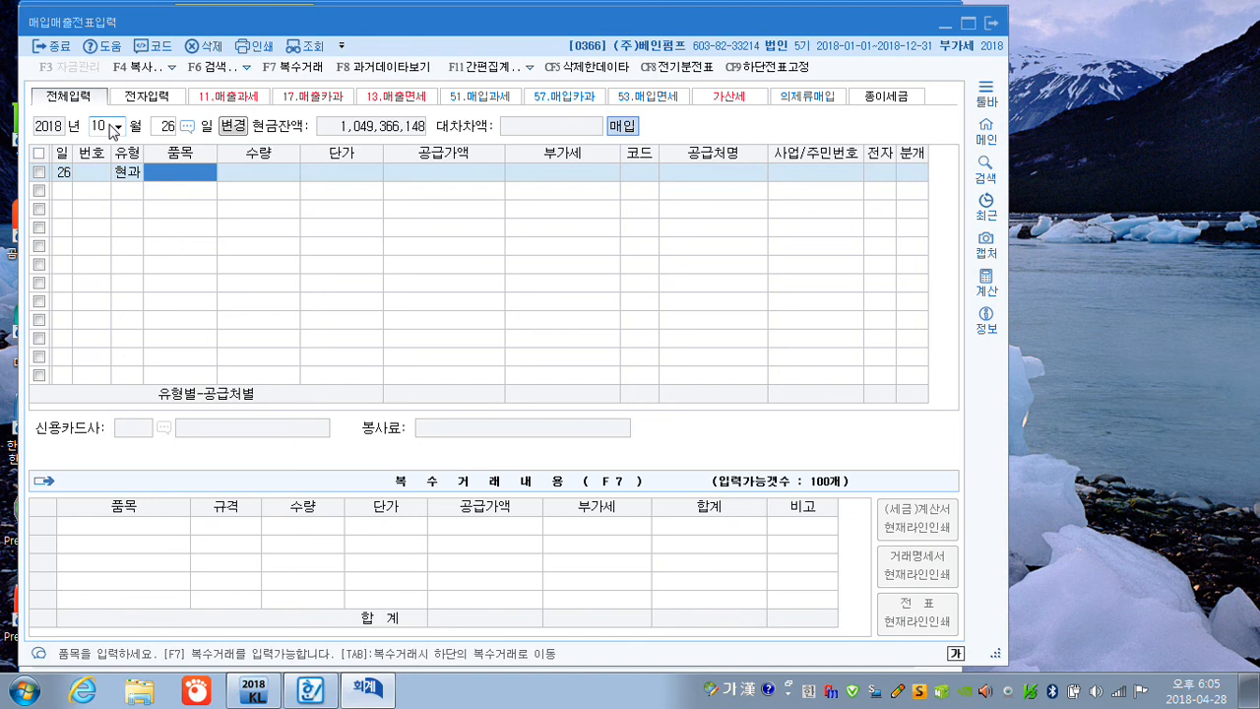
{"action": "type", "text": "원"}
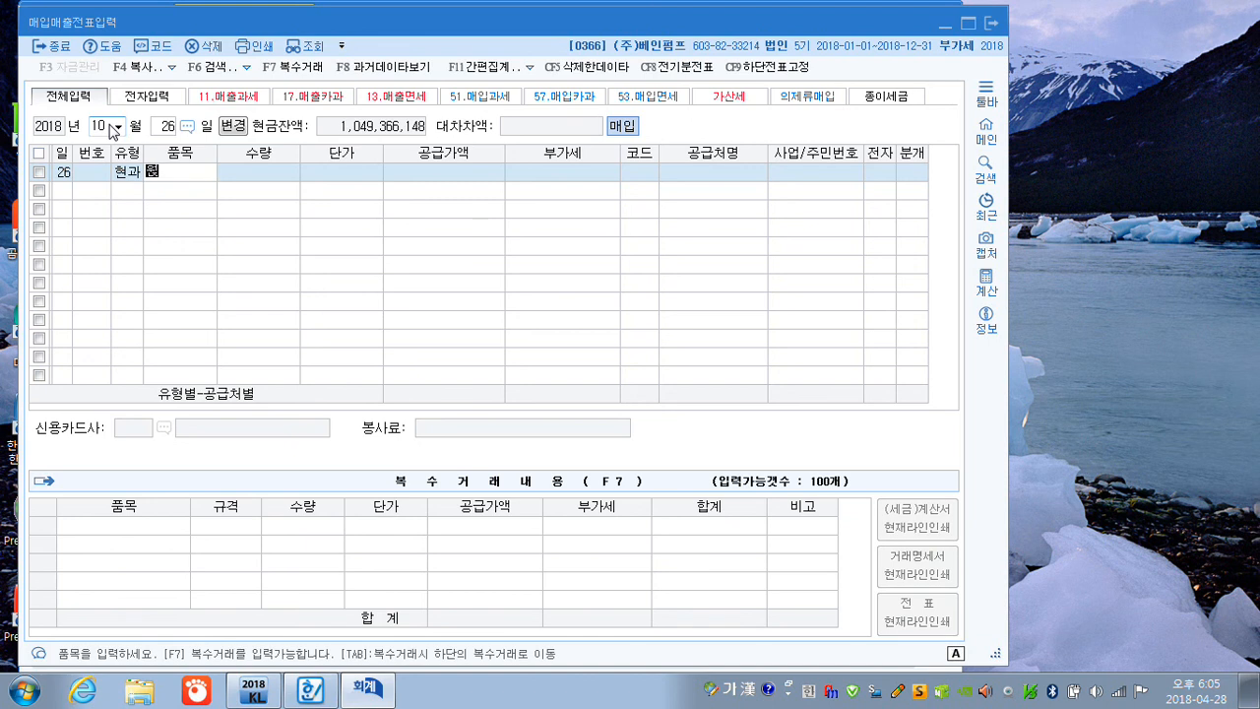
{"action": "type", "text": "재료시"}
{"action": "key", "text": "Return"}
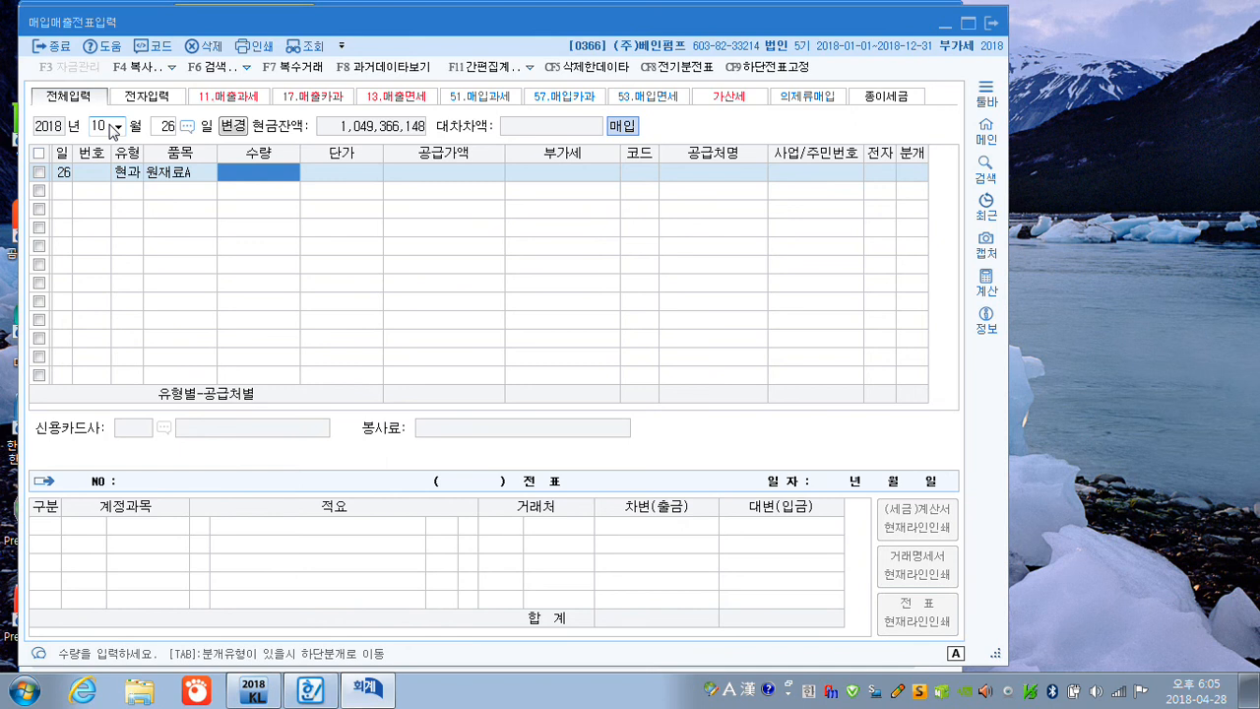
{"action": "key", "text": "Return"}
{"action": "key", "text": "Return"}
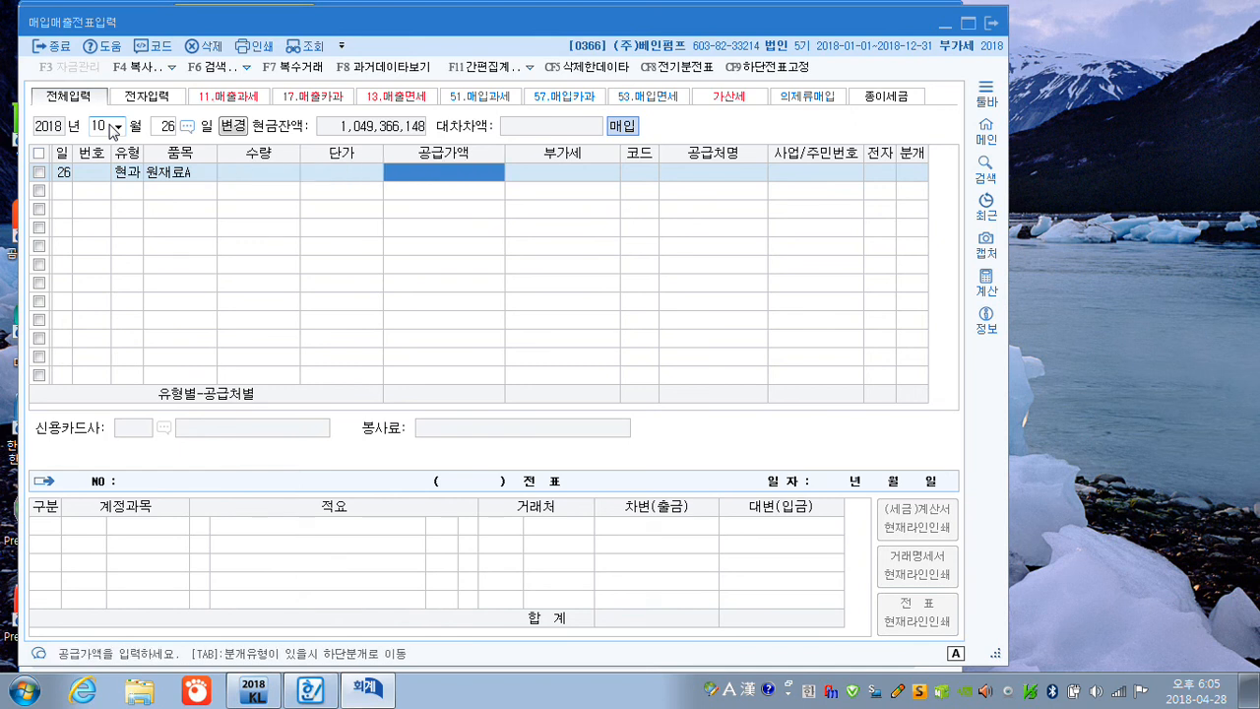
Set the 원재료A purchase's supply value to 5,000,000 and its VAT to 500,000
{"action": "type", "text": "5000000"}
{"action": "key", "text": "Return"}
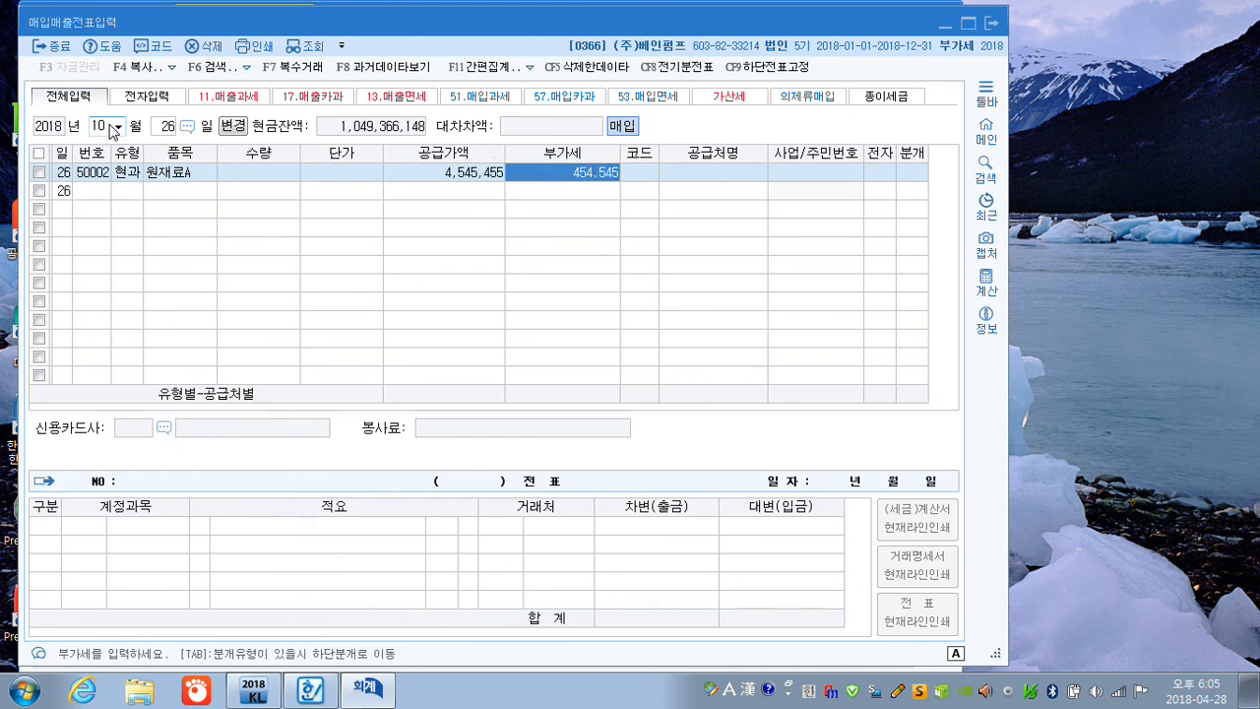
{"action": "key", "text": "Left"}
{"action": "type", "text": "5000000"}
{"action": "key", "text": "Return"}
{"action": "type", "text": "5,000,00"}
{"action": "key", "text": "Return"}
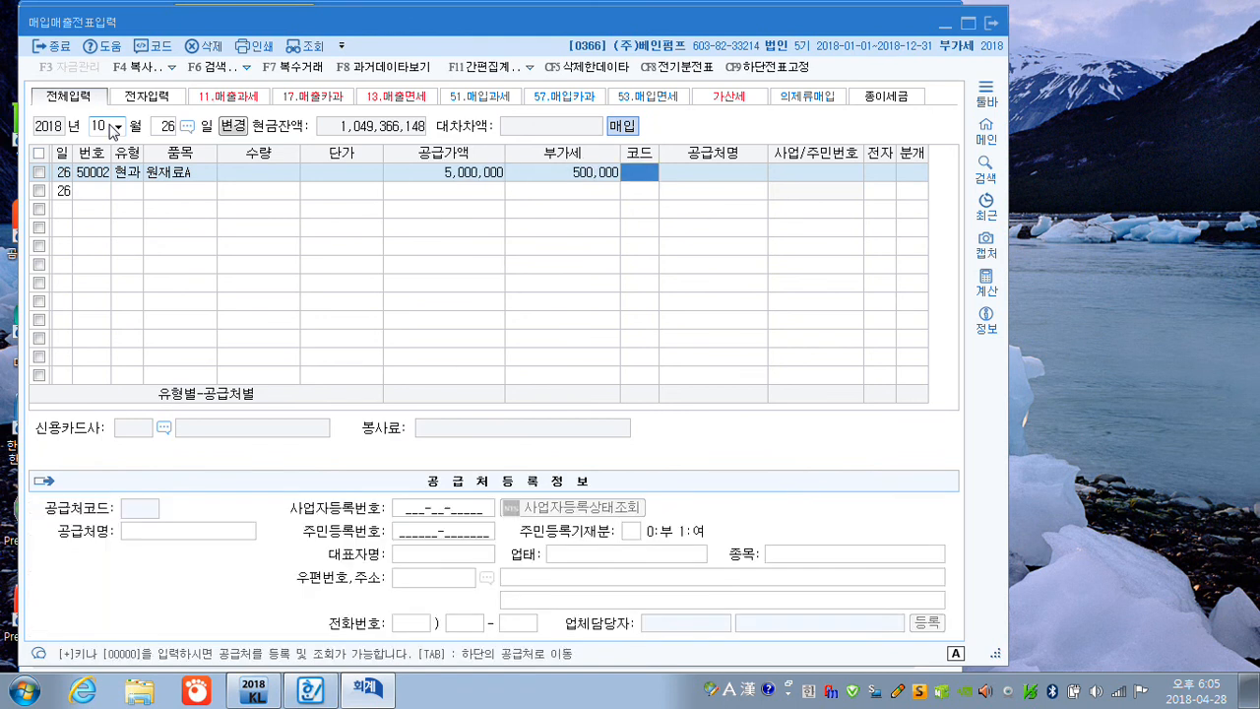
Look up 중랑 and assign (주)중랑유통 as the supplier of the 원재료A purchase
{"action": "key", "text": "Hangul"}
{"action": "type", "text": "주ㅇ랑"}
{"action": "key", "text": "Return"}
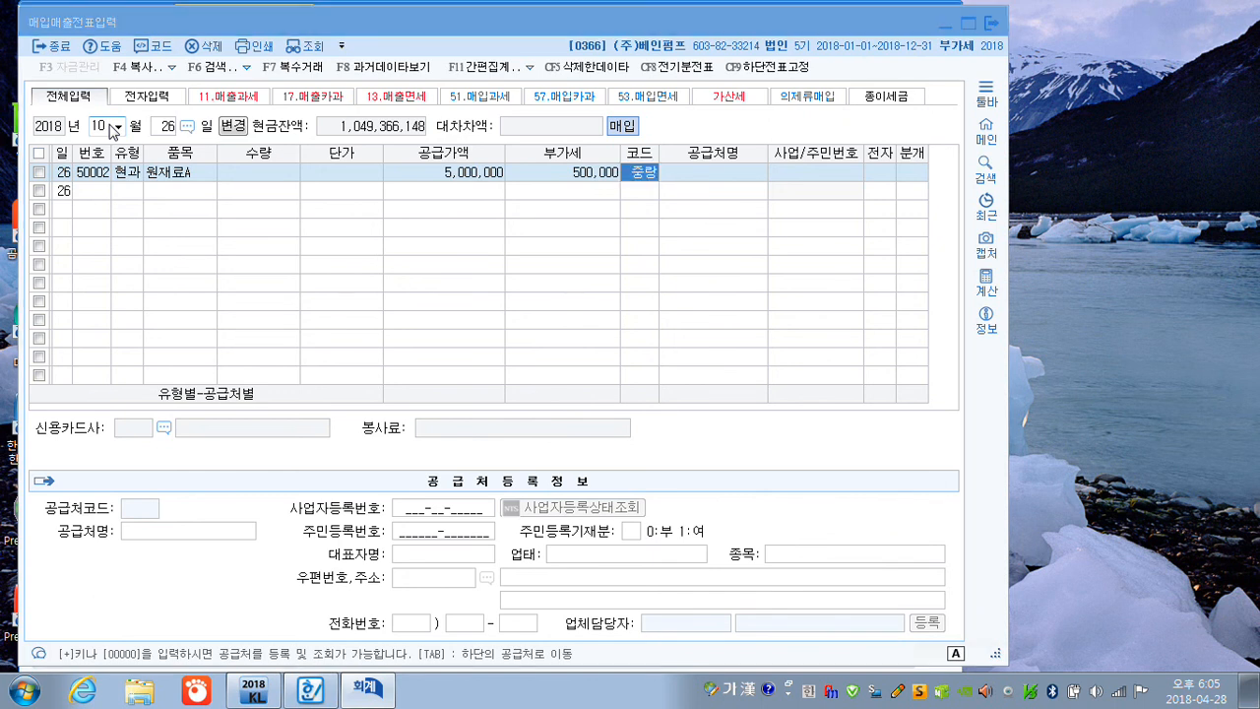
{"action": "key", "text": "Return"}
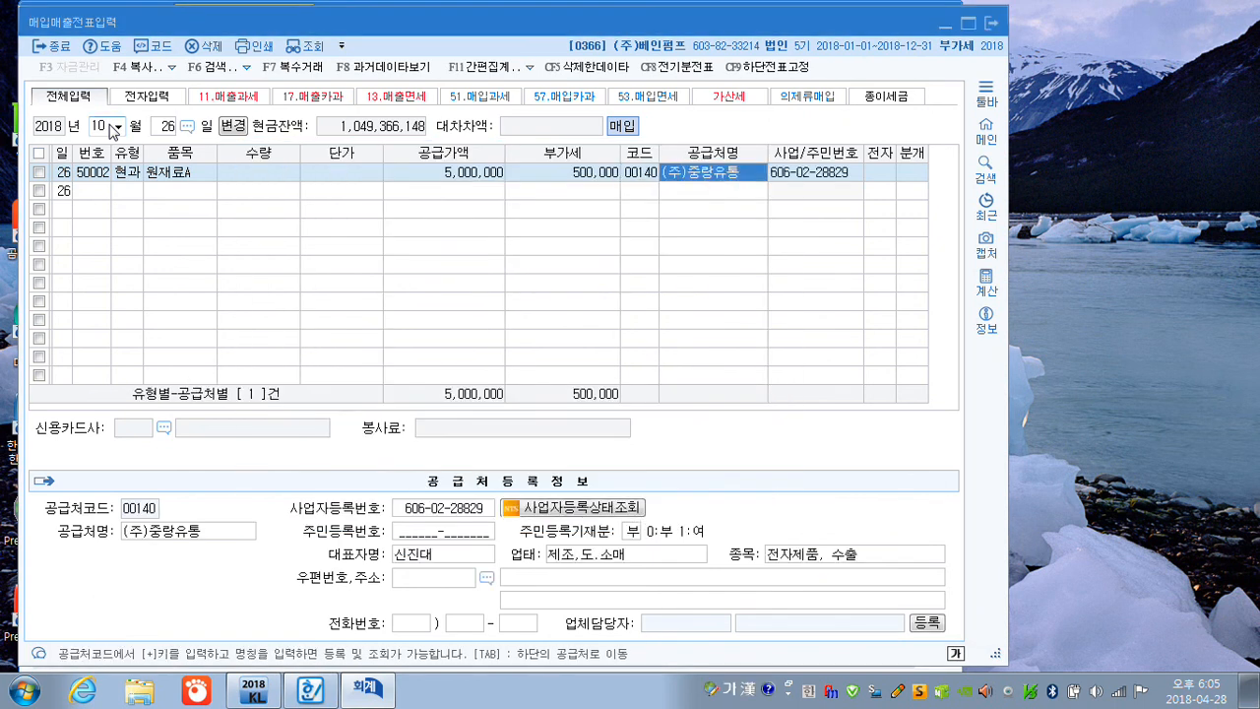
{"action": "key", "text": "Return"}
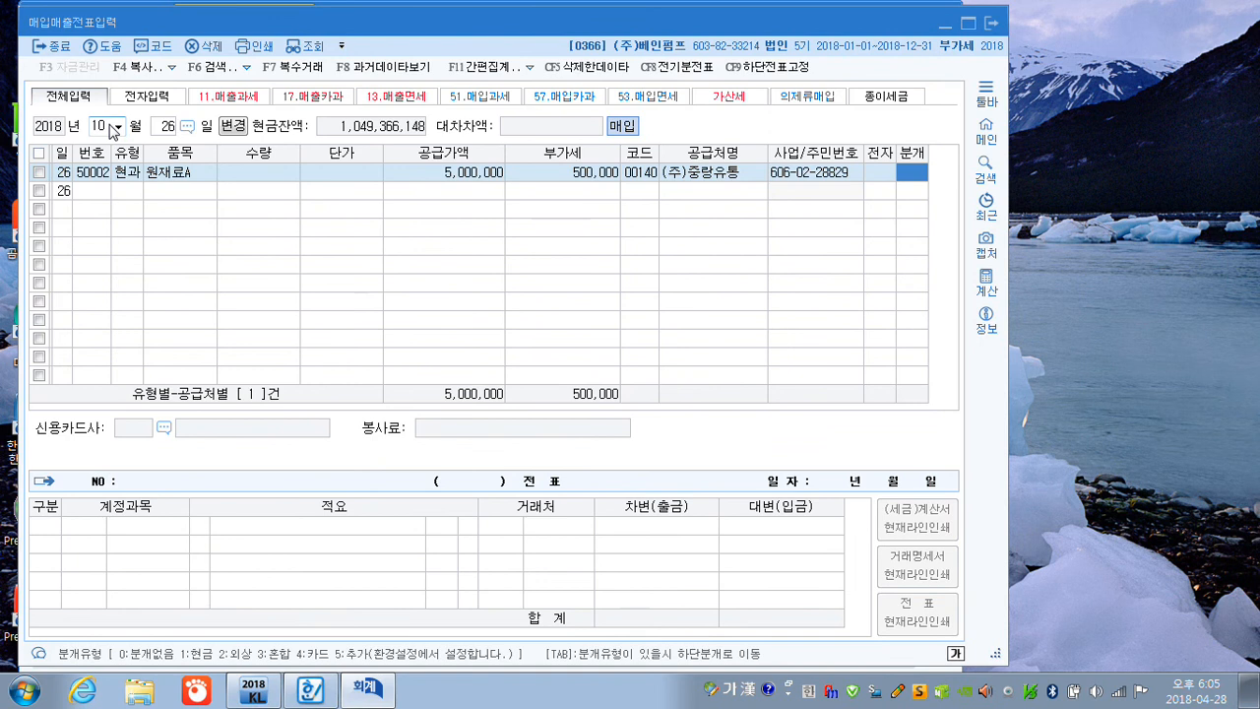
Journalize the 원재료A purchase as cash (현금) and accept the 원재료 account line for 5,000,000
{"action": "key", "text": "Return"}
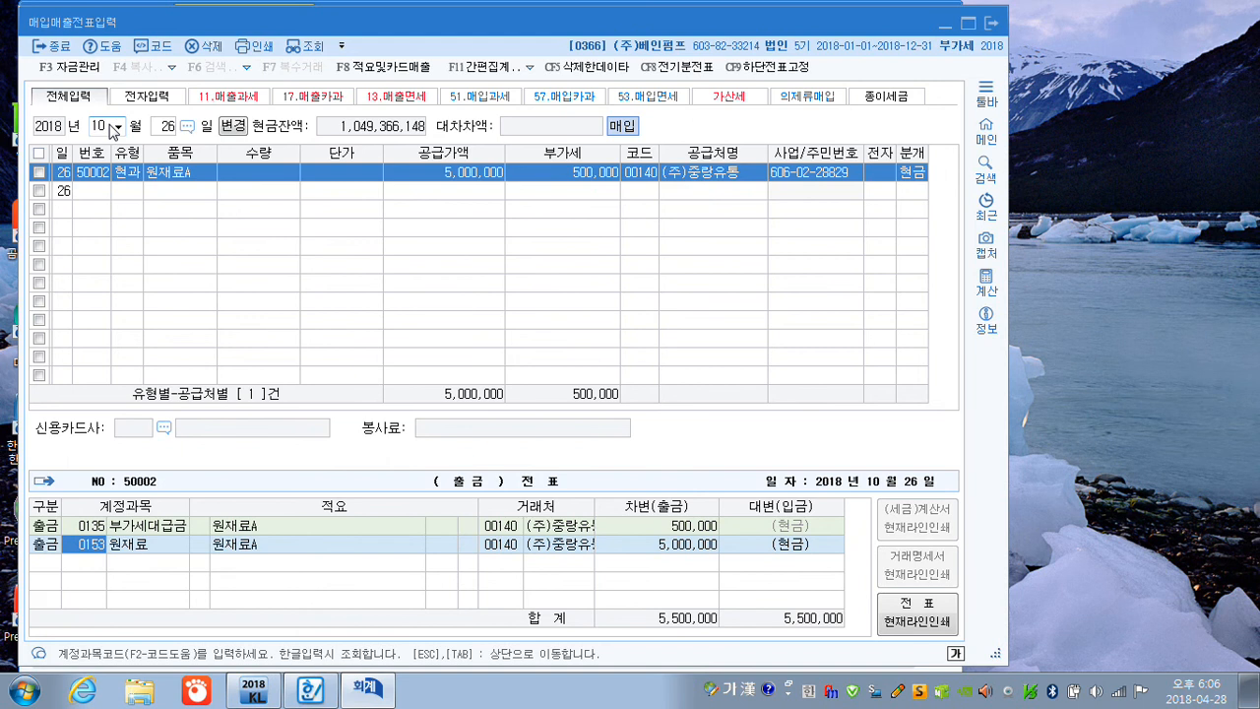
{"action": "key", "text": "Return"}
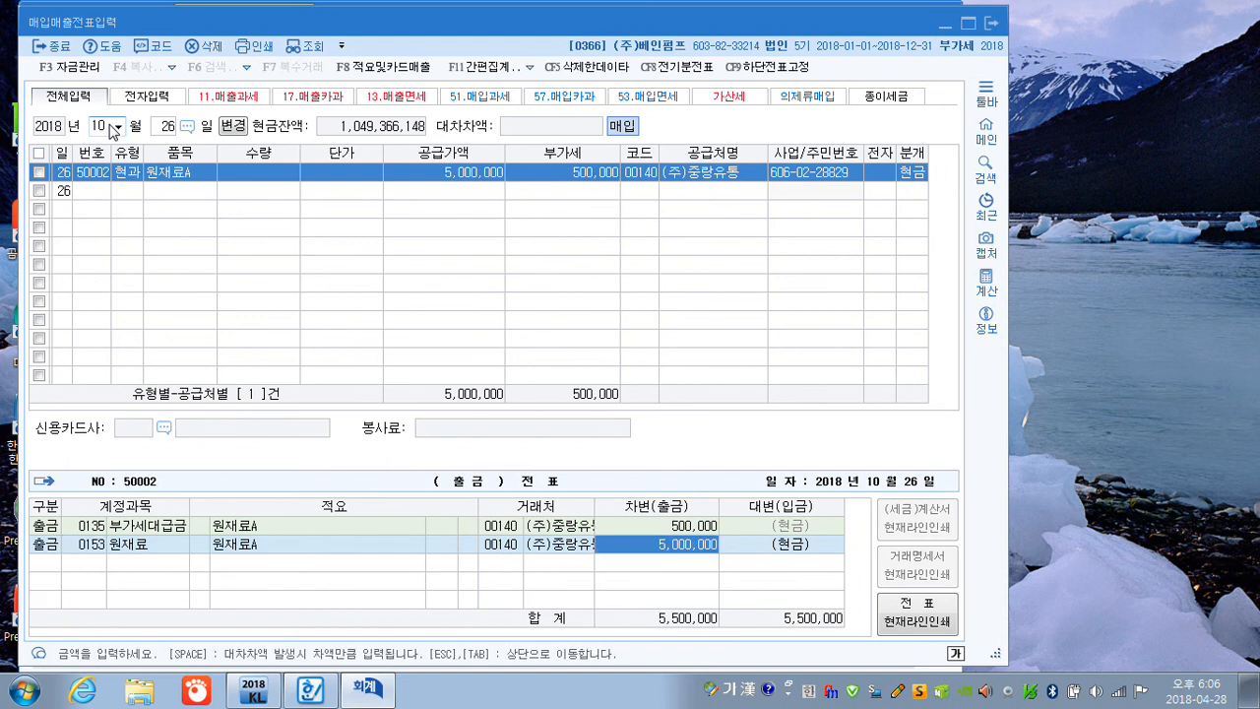
{"action": "key", "text": "Return"}
{"action": "key", "text": "Return"}
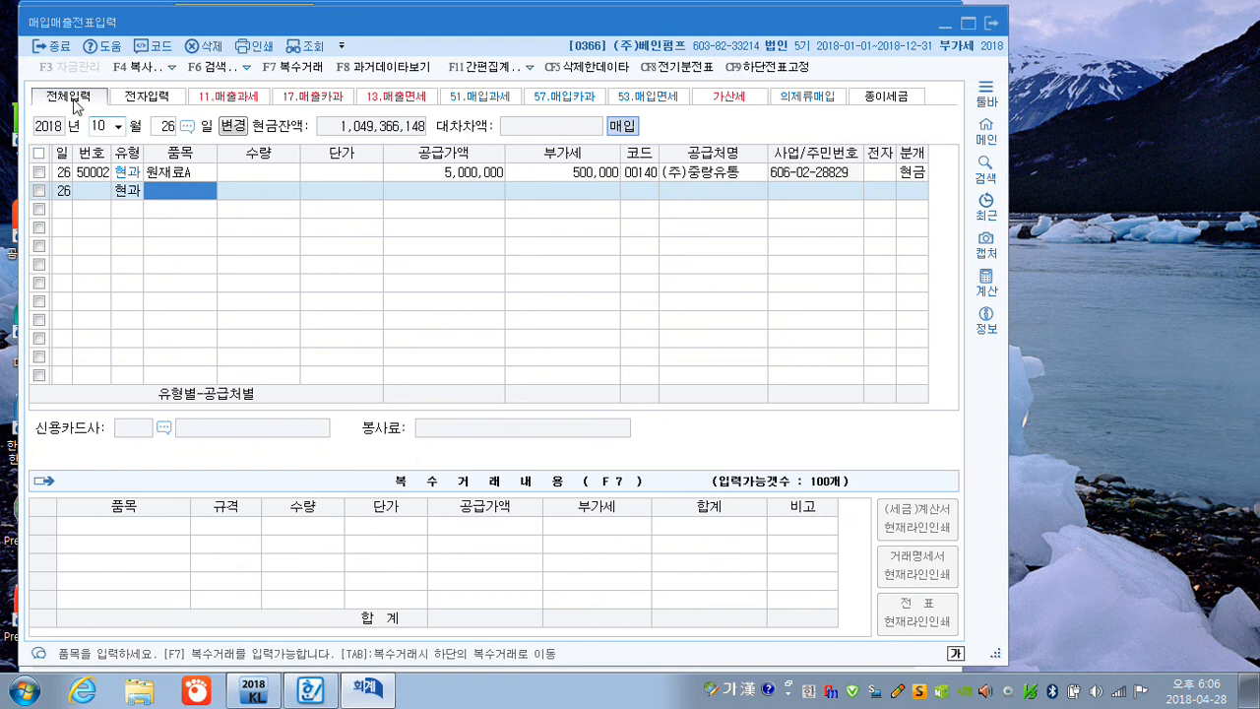
Change the voucher date to November 22 and begin a type 16 (수출) sales entry
{"action": "left_click", "coordinate": [105, 128]}
{"action": "type", "text": "11"}
{"action": "key", "text": "Return"}
{"action": "type", "text": "22"}
{"action": "key", "text": "Return"}
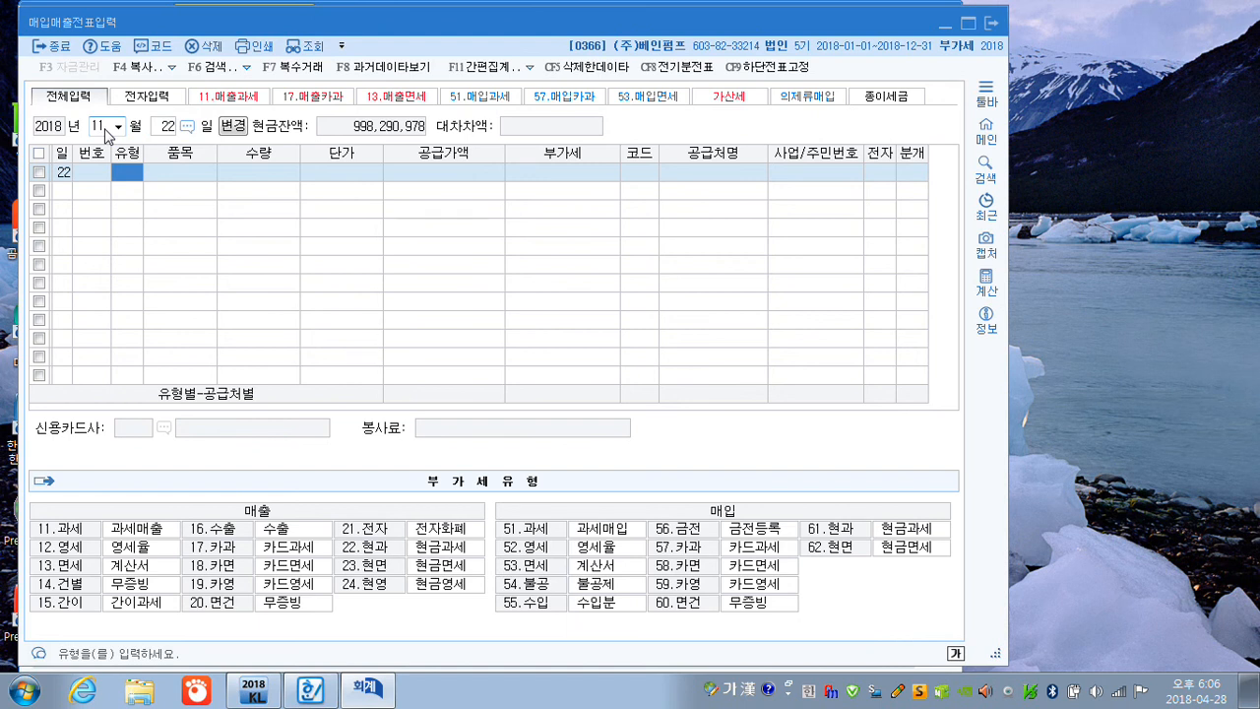
{"action": "type", "text": "16"}
{"action": "key", "text": "Return"}
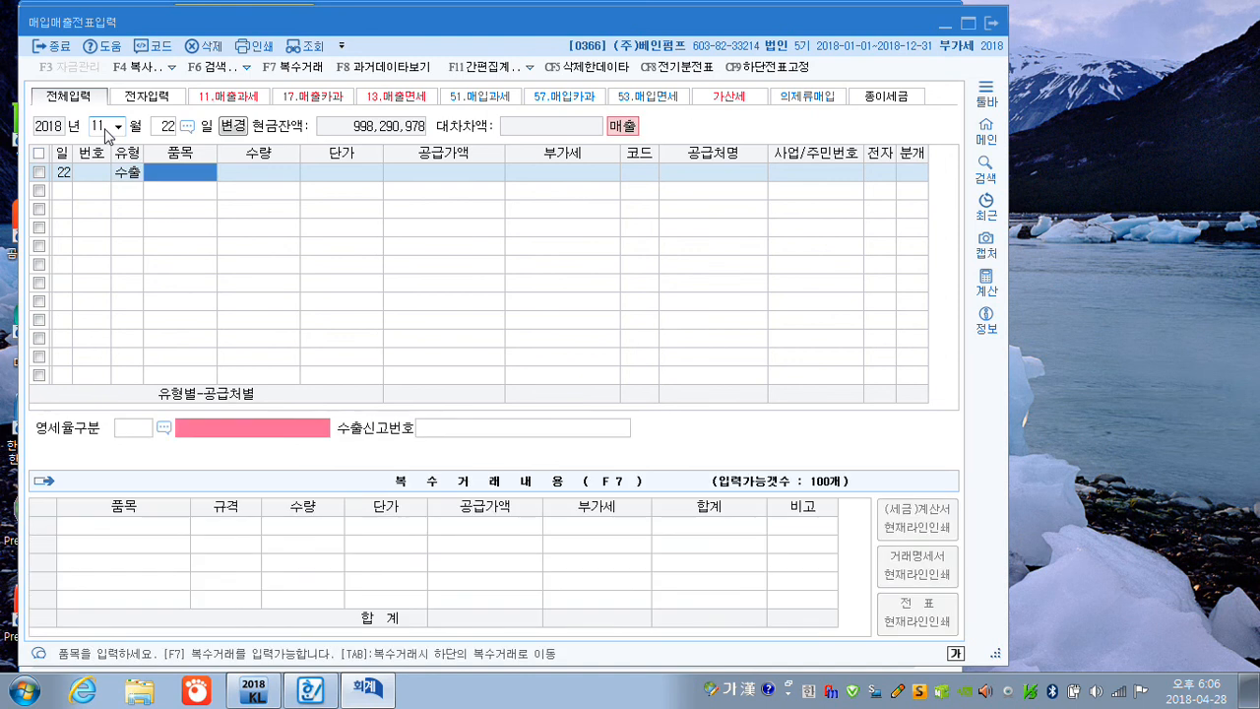
Enter 제품 as the export item with a quantity of 20,000 and a unit price of 1,200
{"action": "type", "text": "제품"}
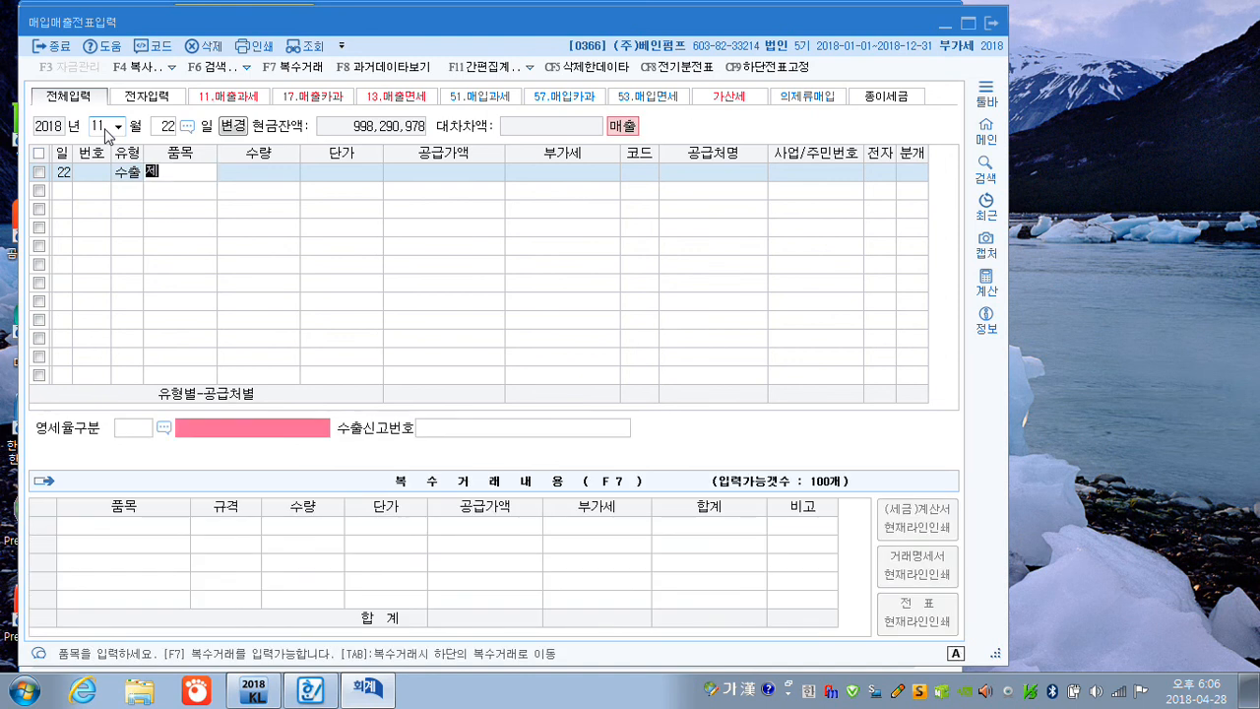
{"action": "key", "text": "Return"}
{"action": "key", "text": "Return"}
{"action": "key", "text": "Return"}
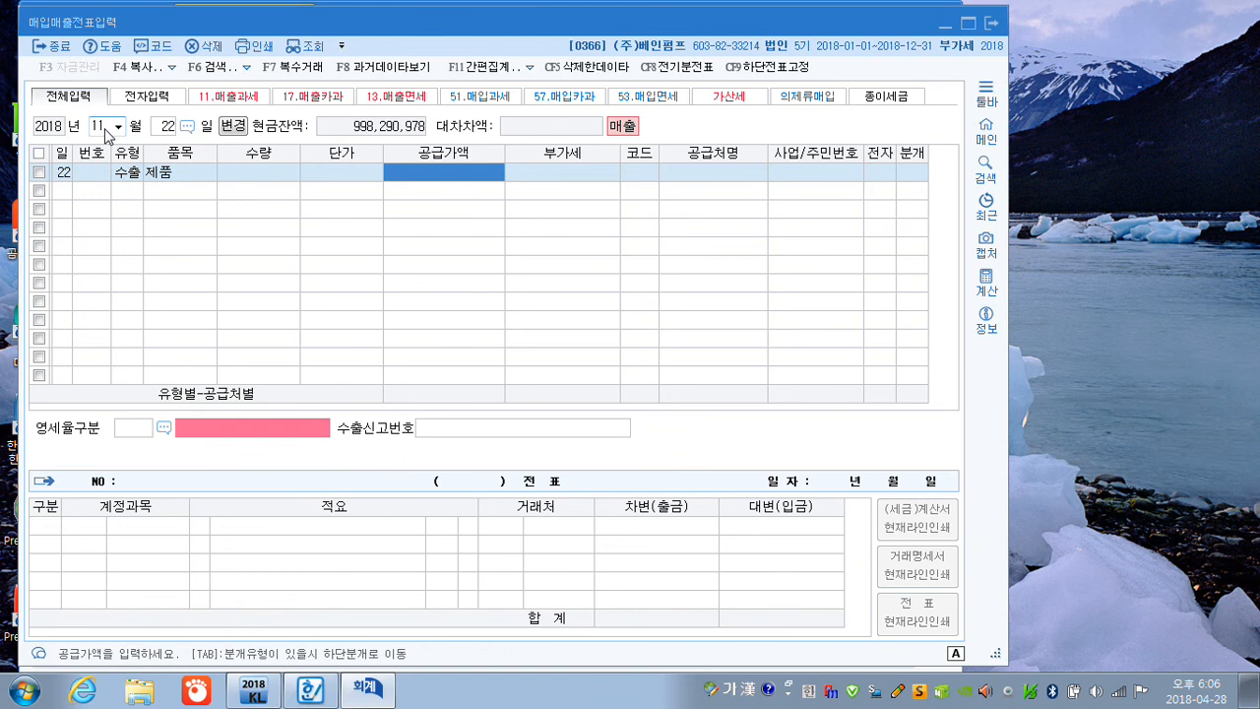
{"action": "key", "text": "Left"}
{"action": "key", "text": "Left"}
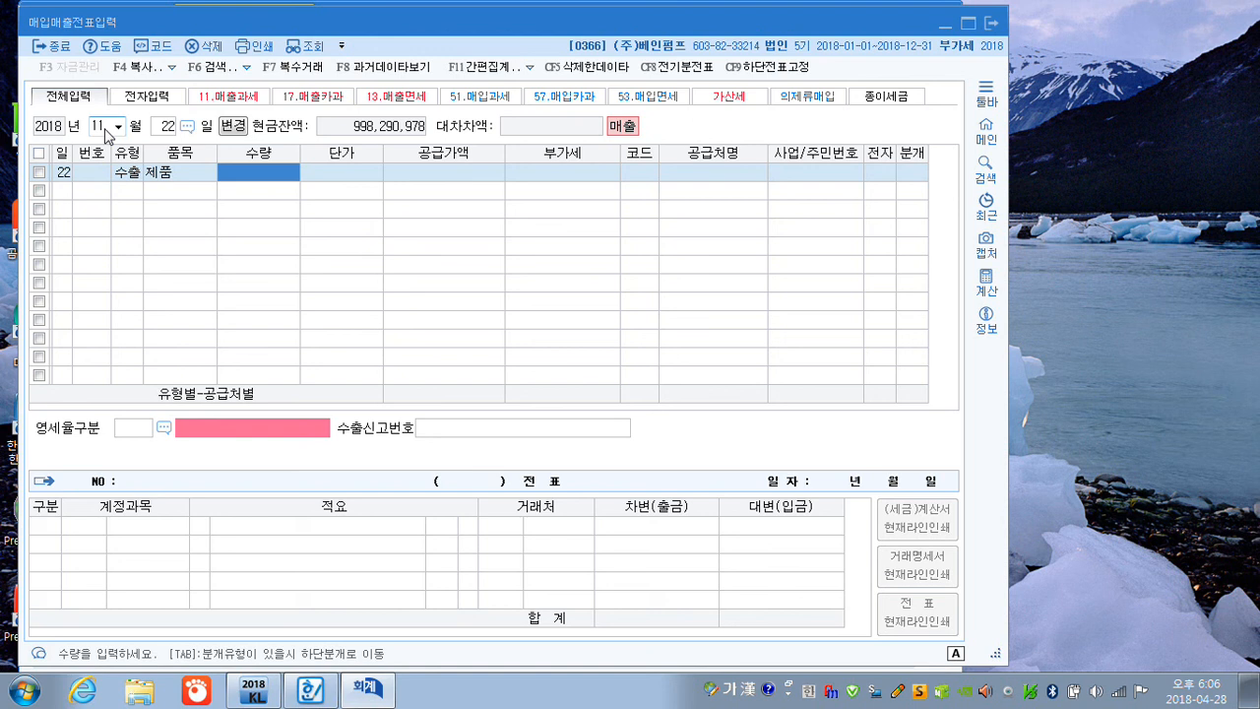
{"action": "type", "text": "200000"}
{"action": "key", "text": "Return"}
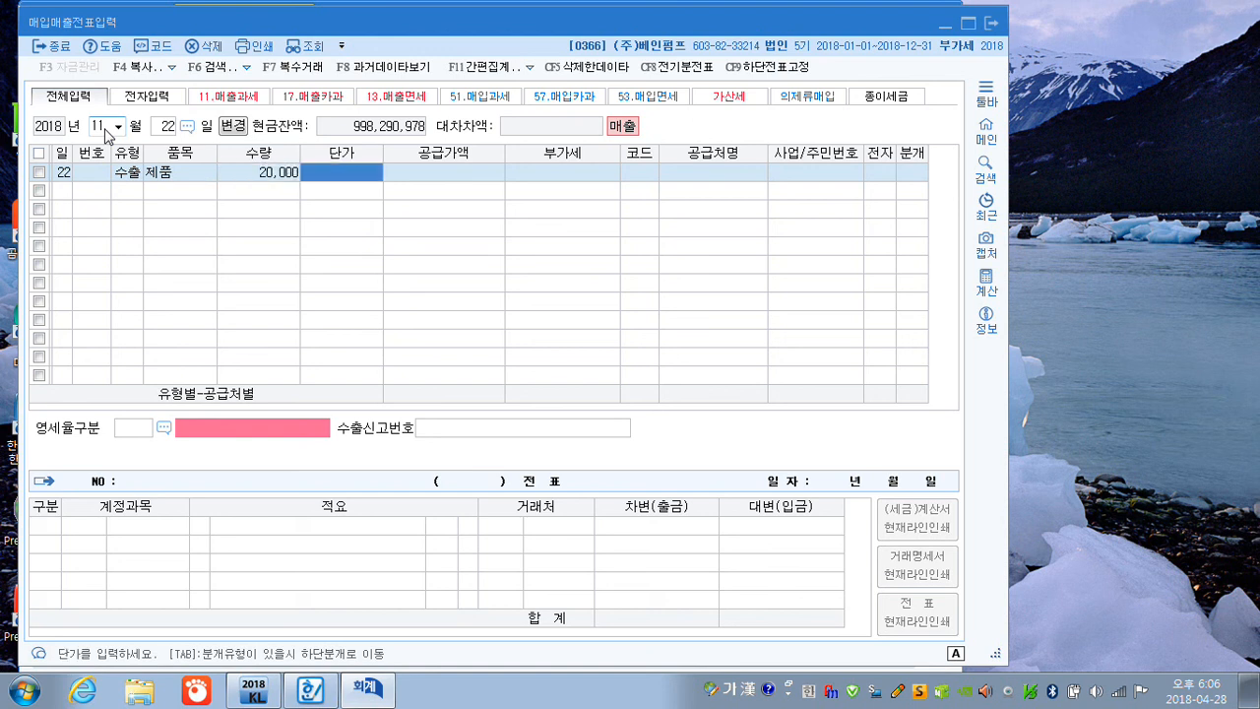
{"action": "type", "text": "1200"}
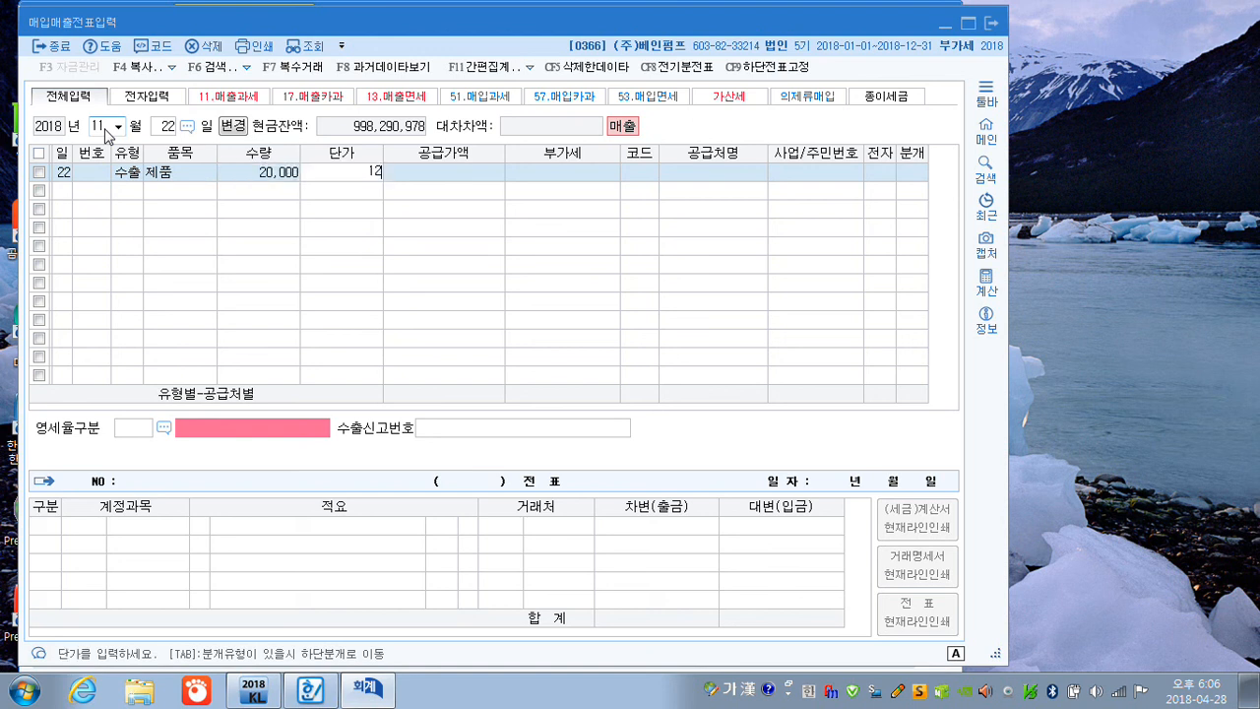
{"action": "key", "text": "Return"}
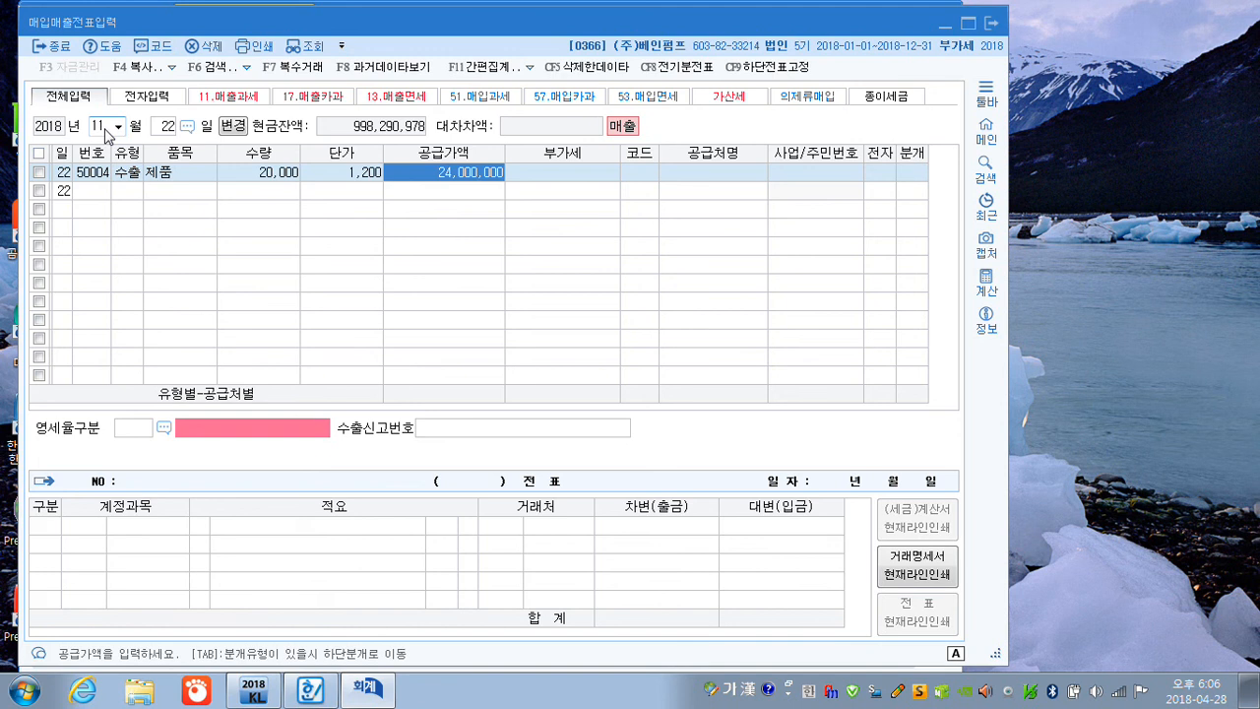
{"action": "key", "text": "Return"}
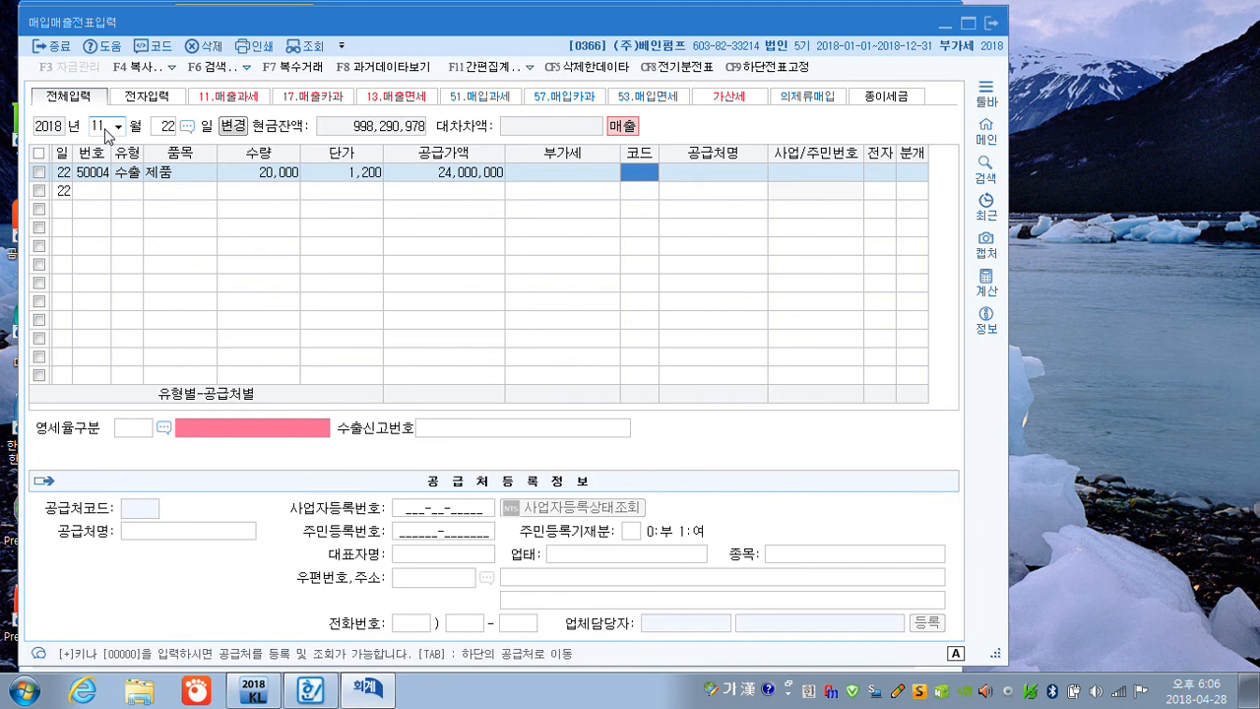
Look up 소피 and assign (주)미국소피아 as the trading partner of the export sale
{"action": "type", "text": "소피"}
{"action": "key", "text": "Return"}
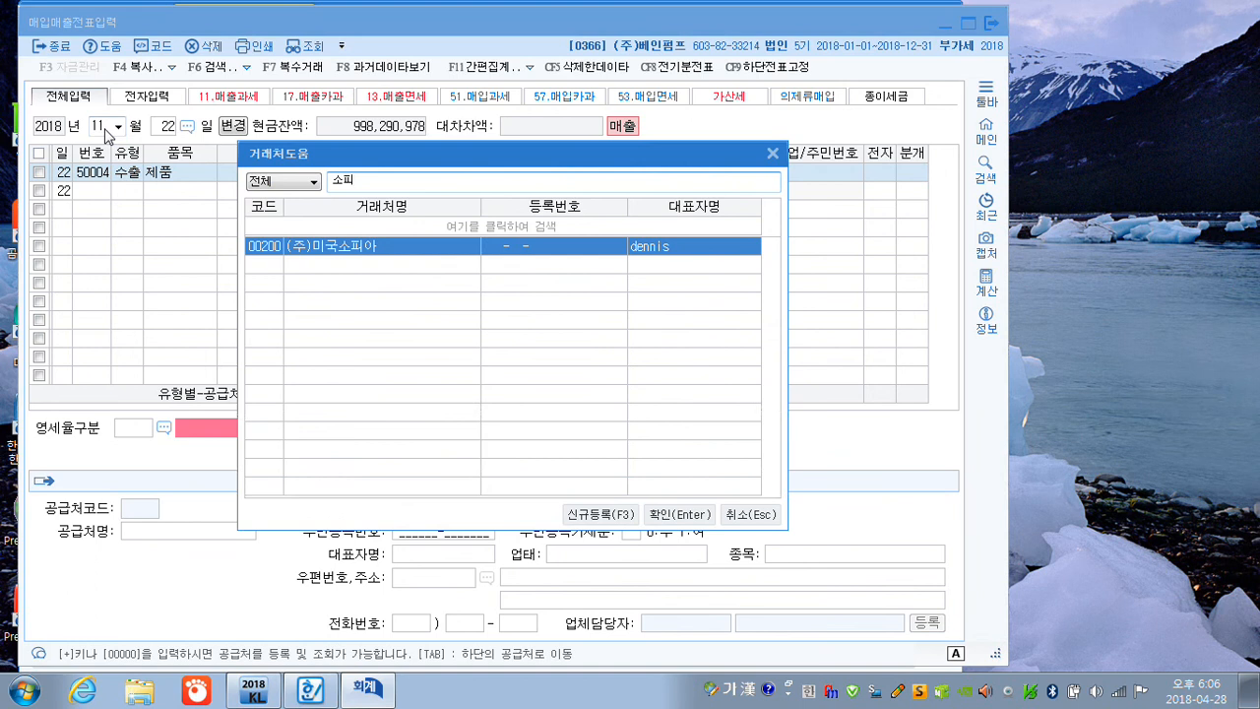
{"action": "key", "text": "Return"}
{"action": "key", "text": "Return"}
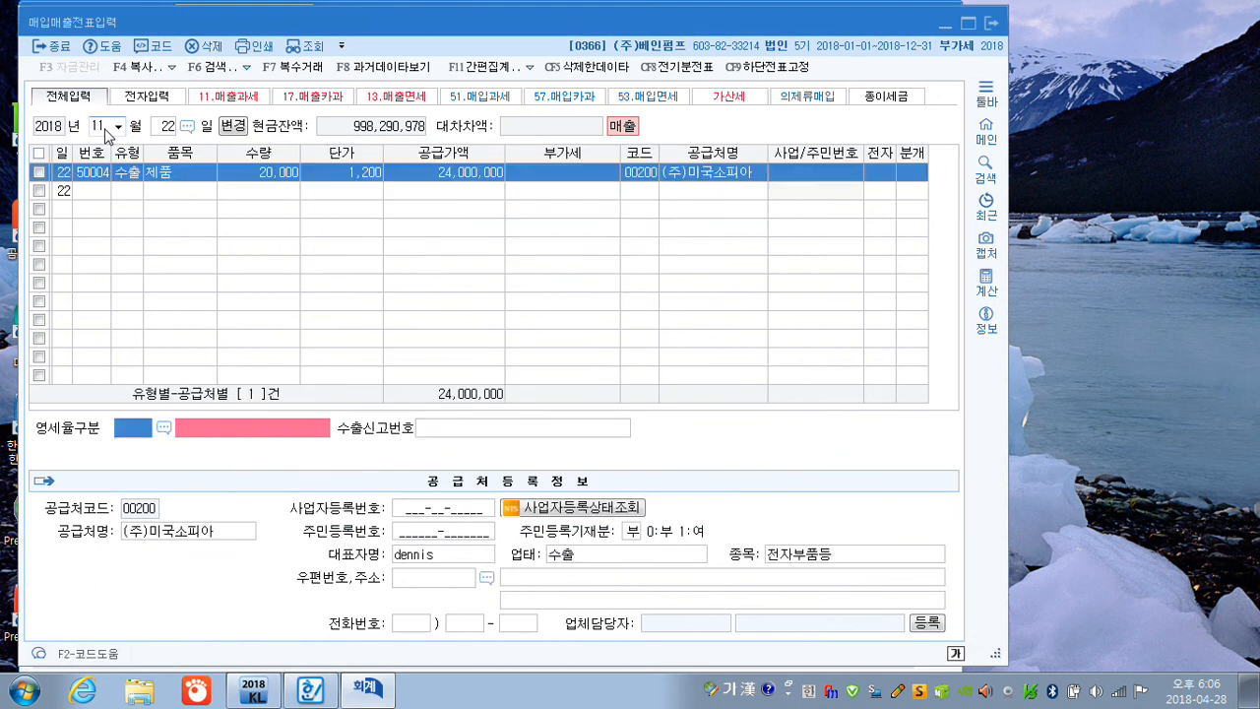
Set the zero-rate category to 1 직접수출(대행수출 포함), leaving the export declaration number blank
{"action": "key", "text": "F2"}
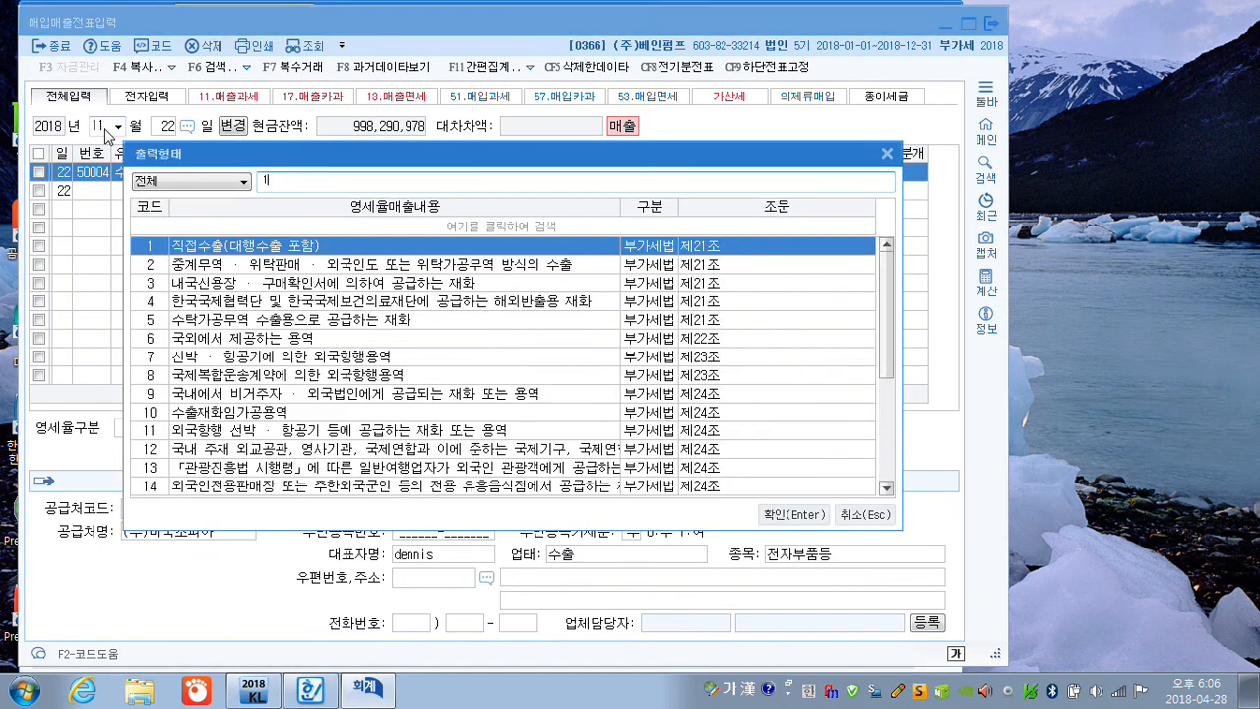
{"action": "key", "text": "Return"}
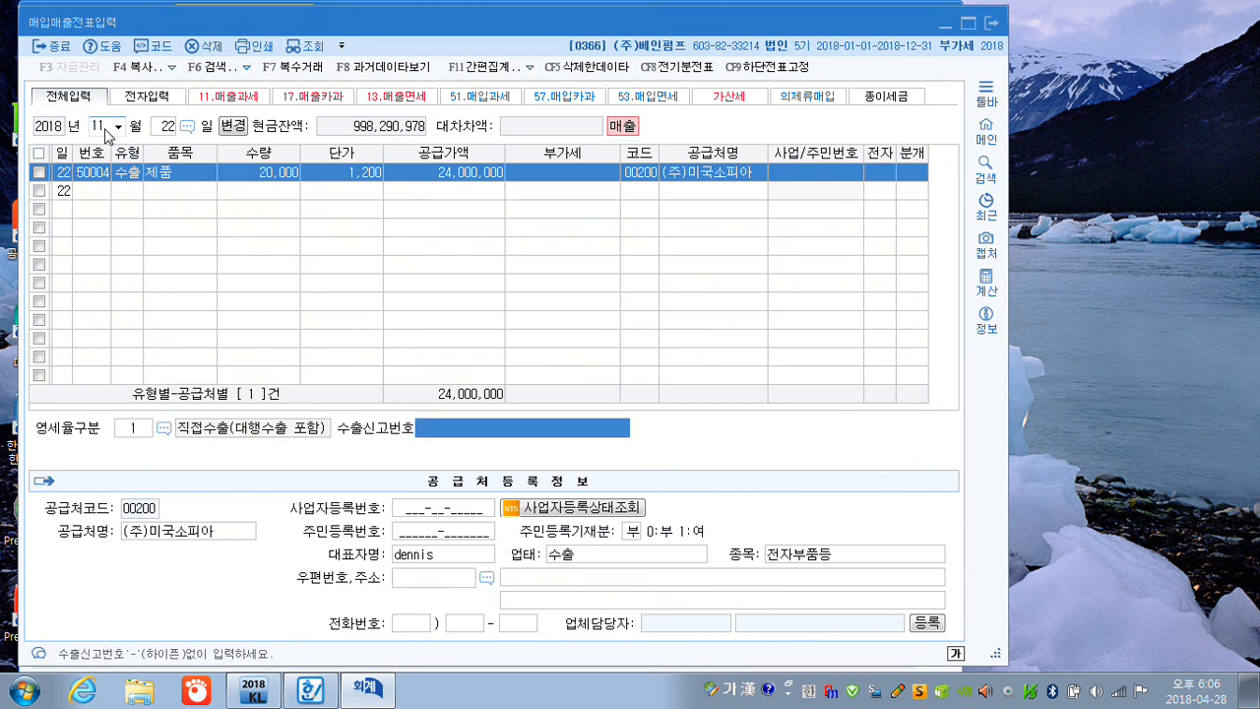
{"action": "key", "text": "Return"}
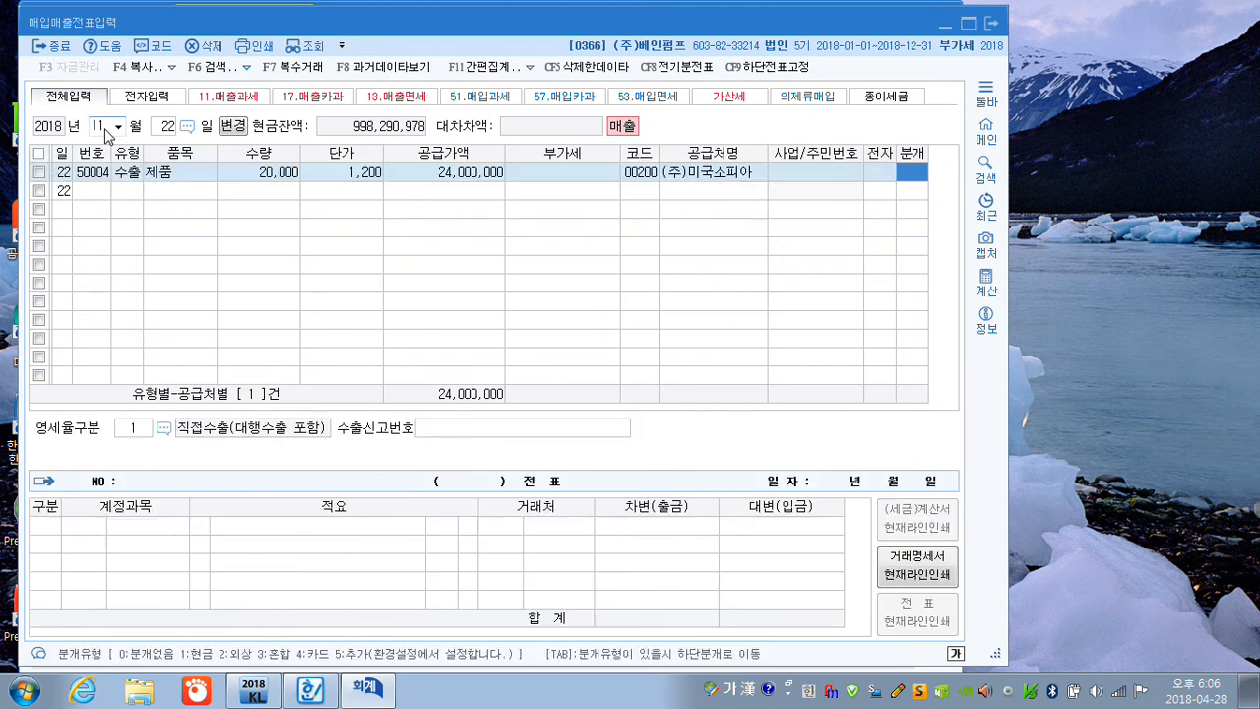
Journalize the export sale as credit (외상) and accept the 제품매출 line for 24,000,000
{"action": "type", "text": "2"}
{"action": "key", "text": "Return"}
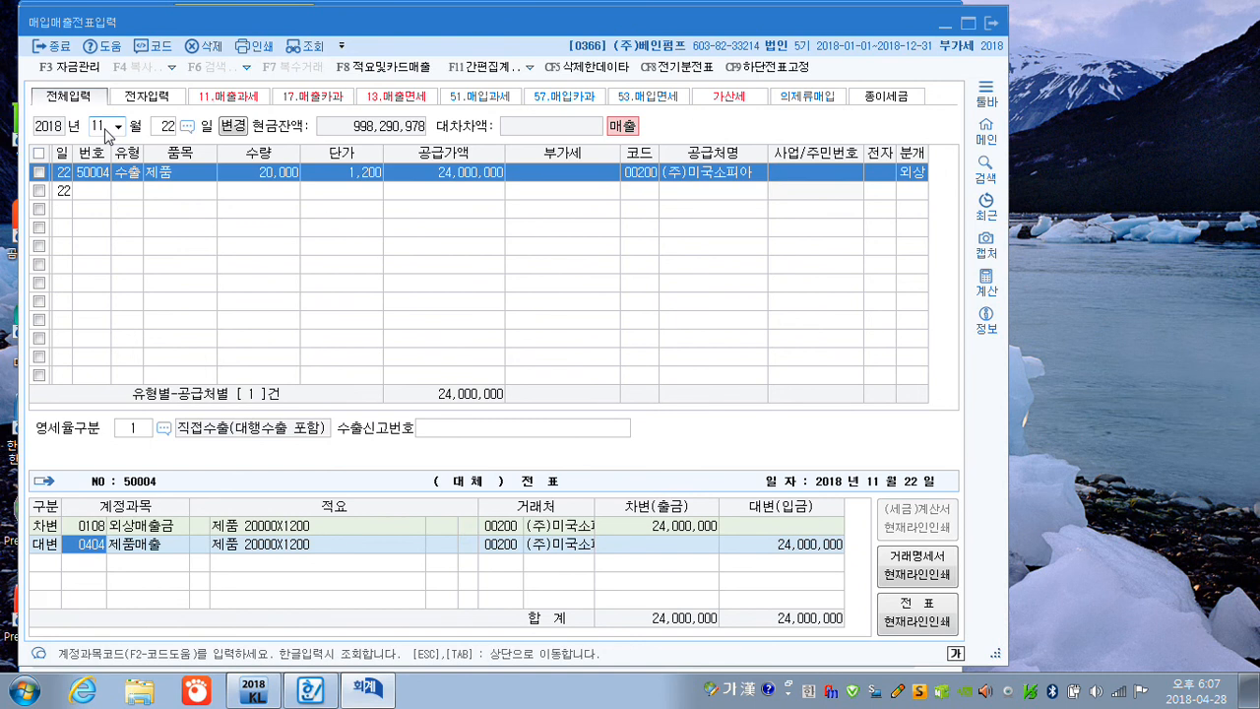
{"action": "key", "text": "Return"}
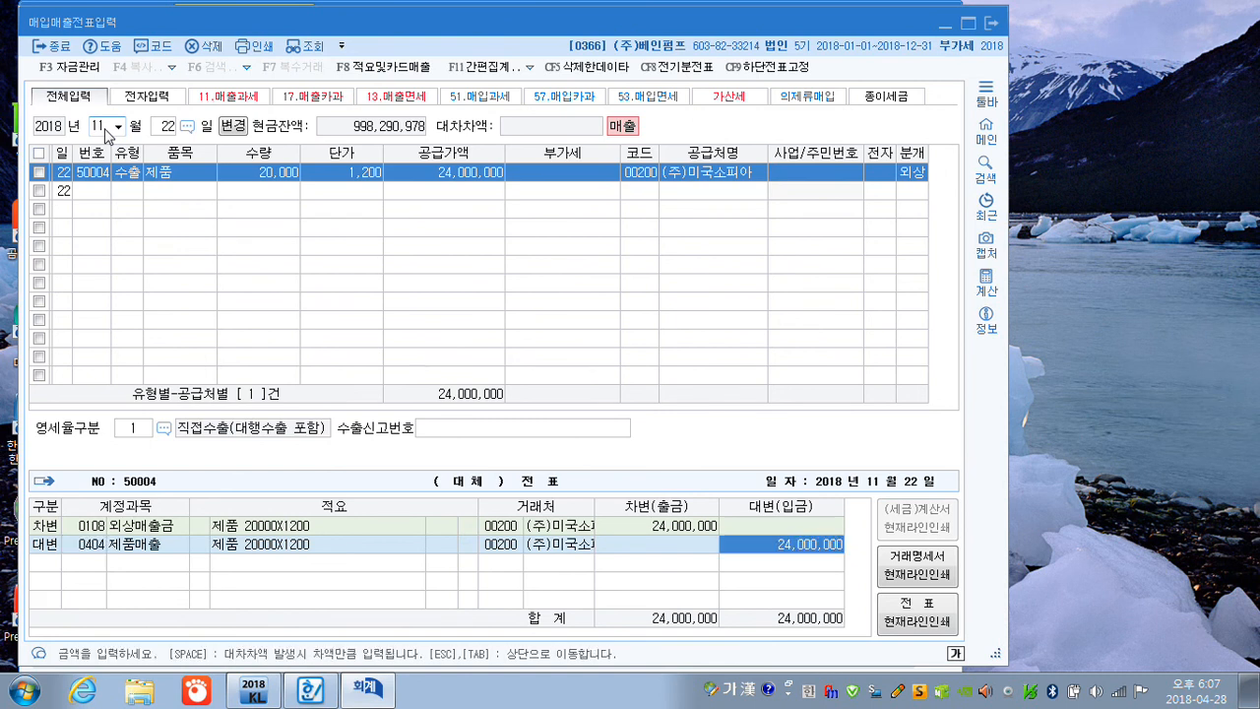
{"action": "key", "text": "Return"}
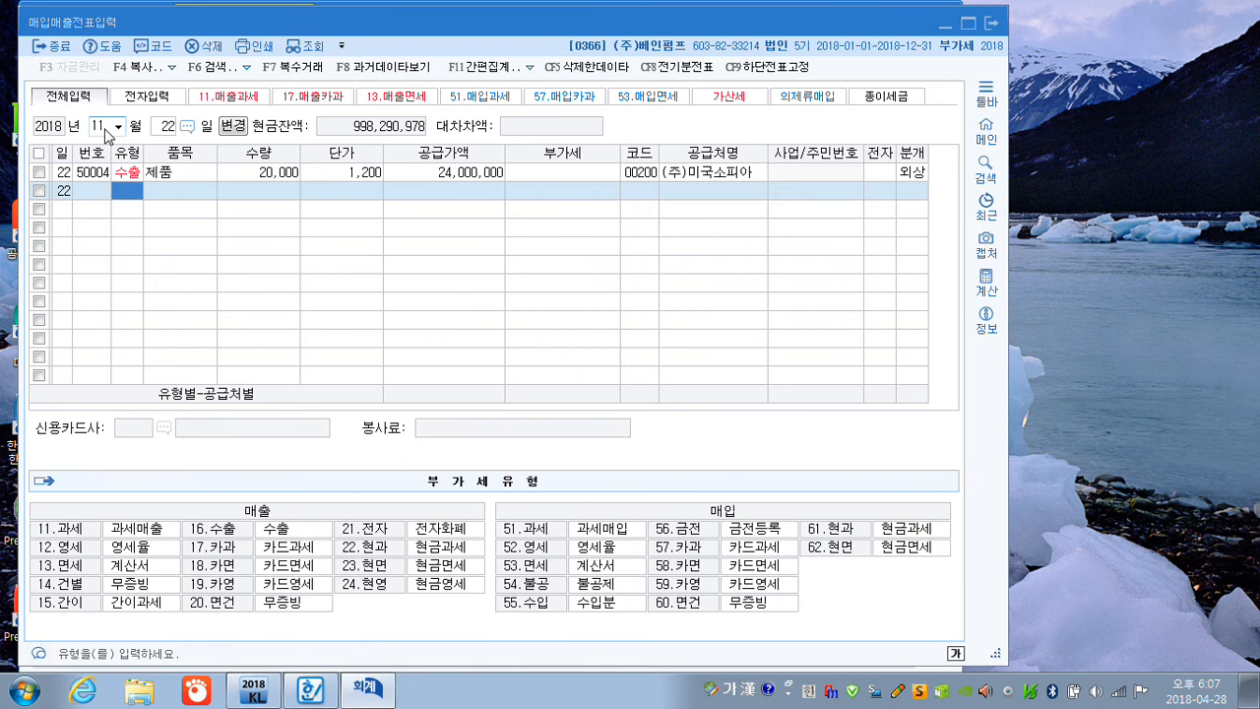
Change the voucher day to November 28 and begin a type 53 (면세) purchase entry
{"action": "left_click", "coordinate": [165, 127]}
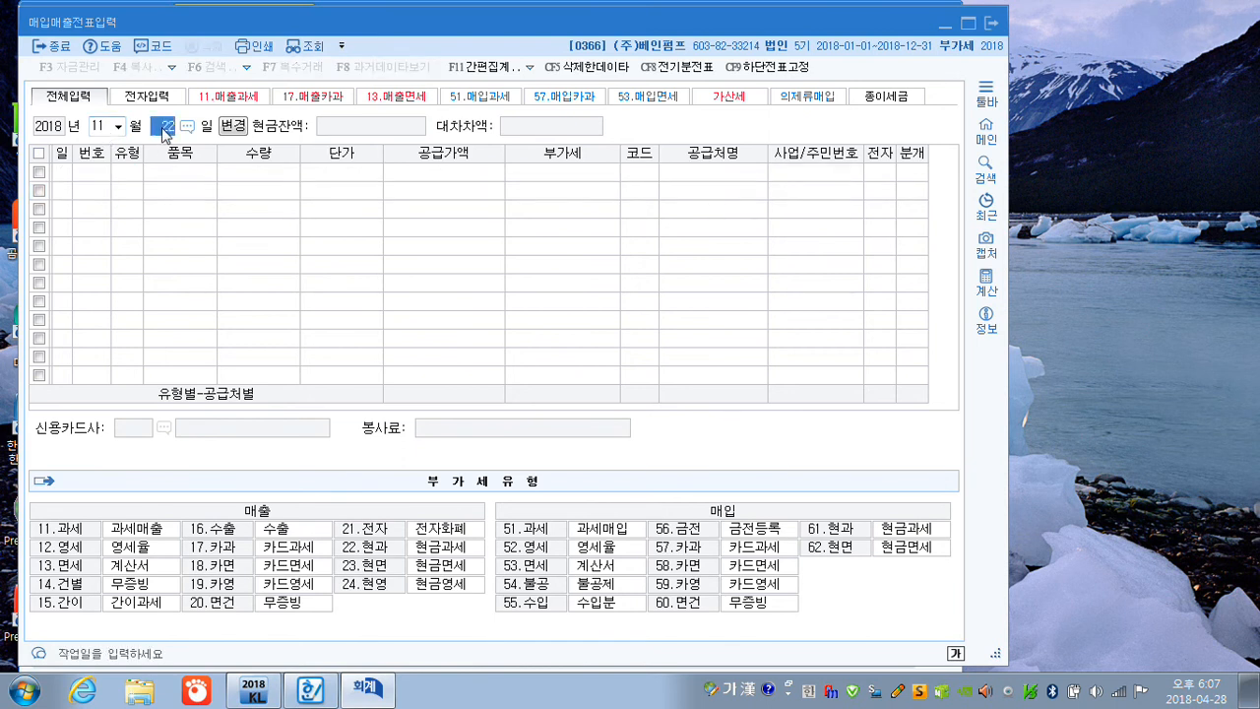
{"action": "type", "text": "28"}
{"action": "key", "text": "Return"}
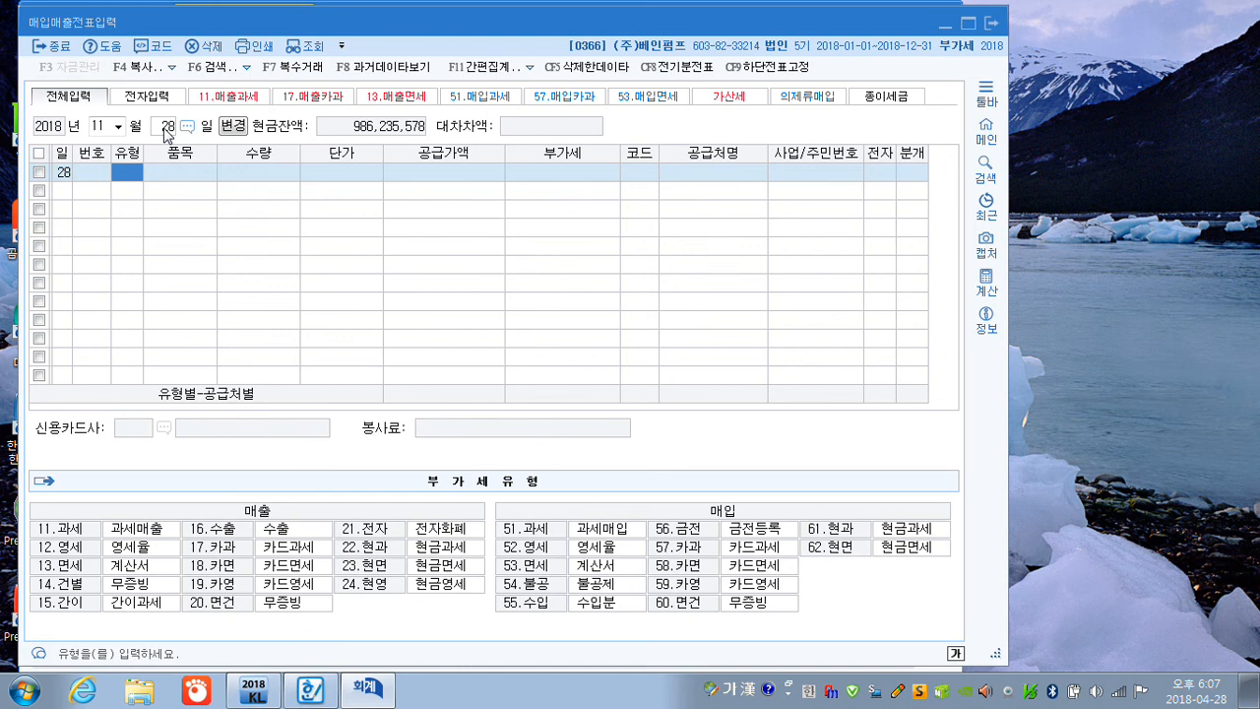
{"action": "type", "text": "53"}
{"action": "key", "text": "Return"}
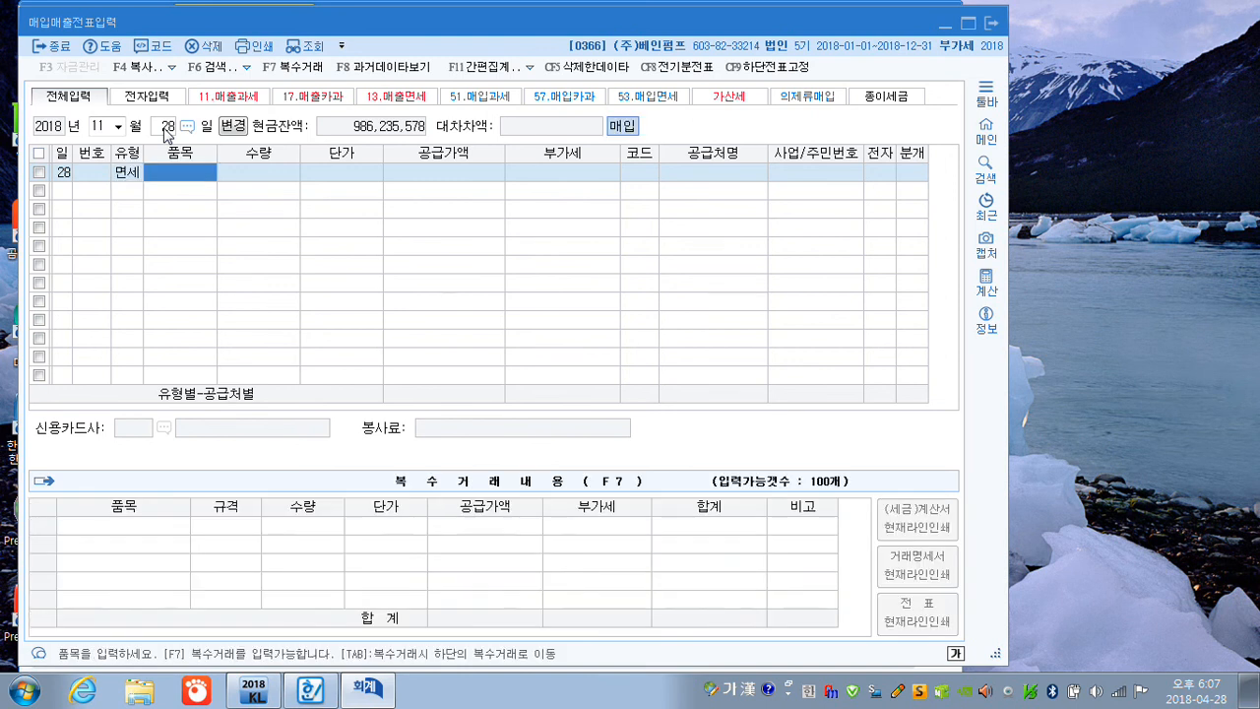
Enter 화환 as the item with a supply amount of 100,000, leaving the quantity and unit price blank
{"action": "type", "text": "회호"}
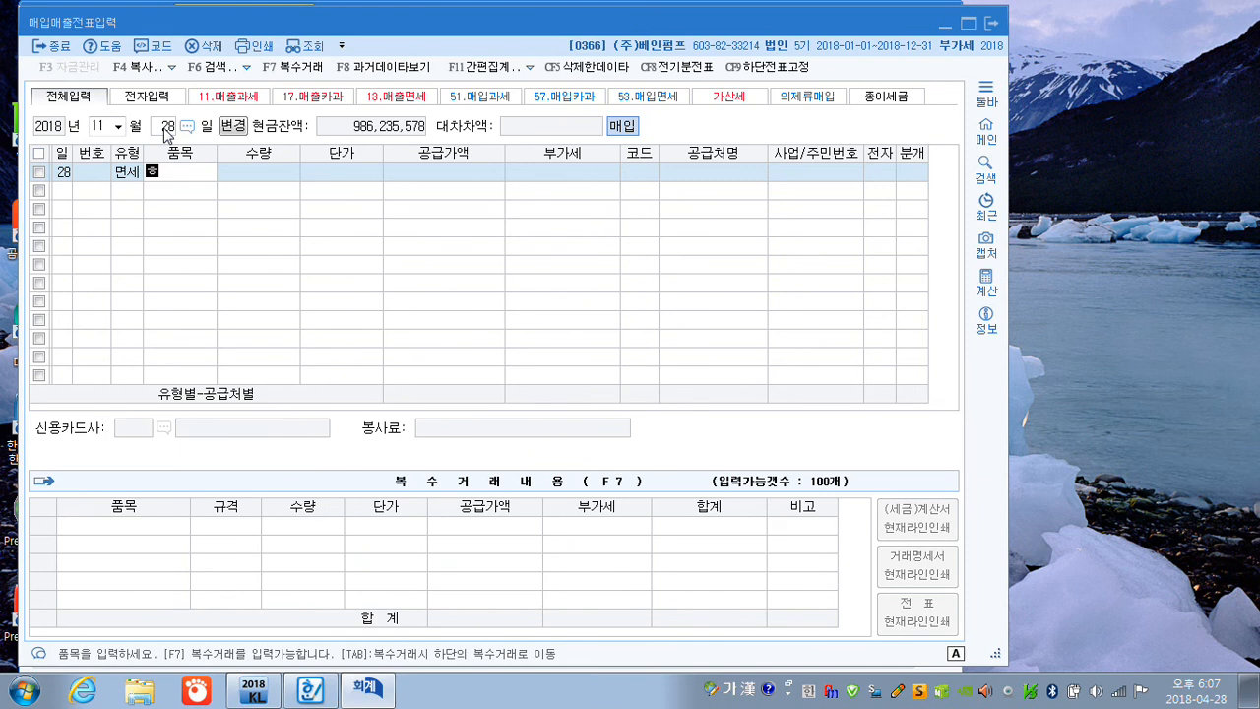
{"action": "type", "text": "ㄴ"}
{"action": "key", "text": "Return"}
{"action": "key", "text": "Return"}
{"action": "key", "text": "Return"}
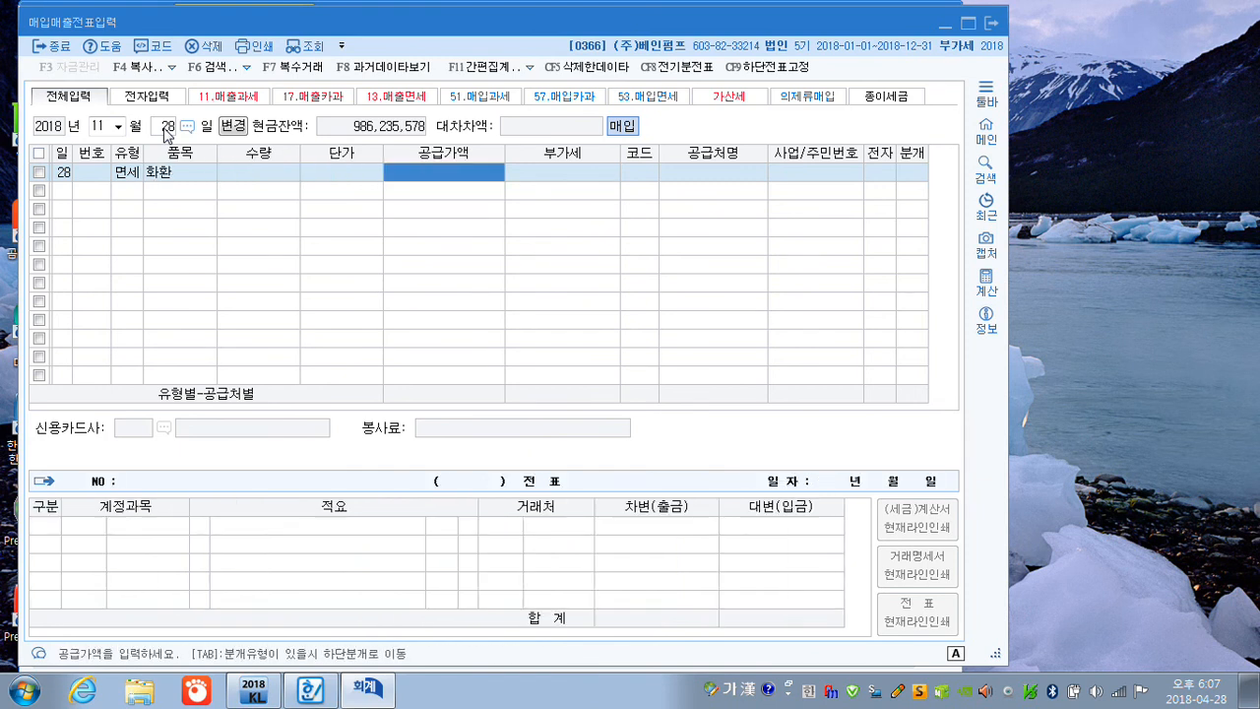
{"action": "type", "text": "1000000"}
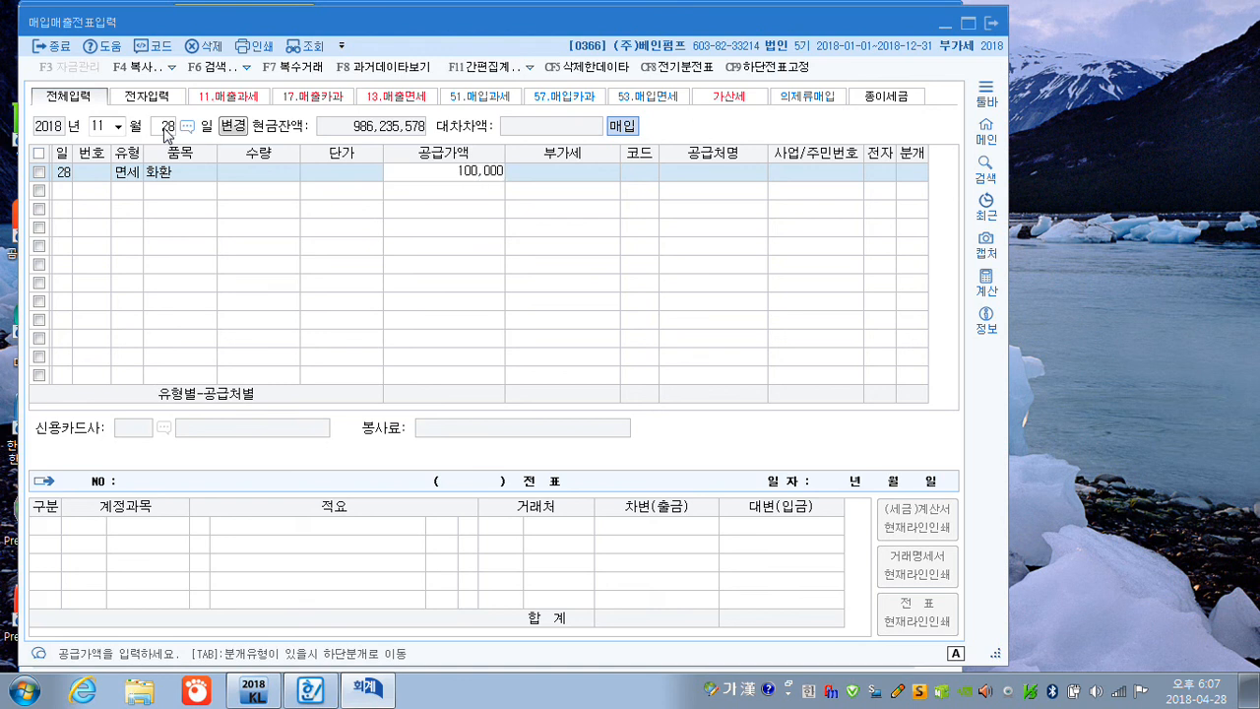
{"action": "key", "text": "Return"}
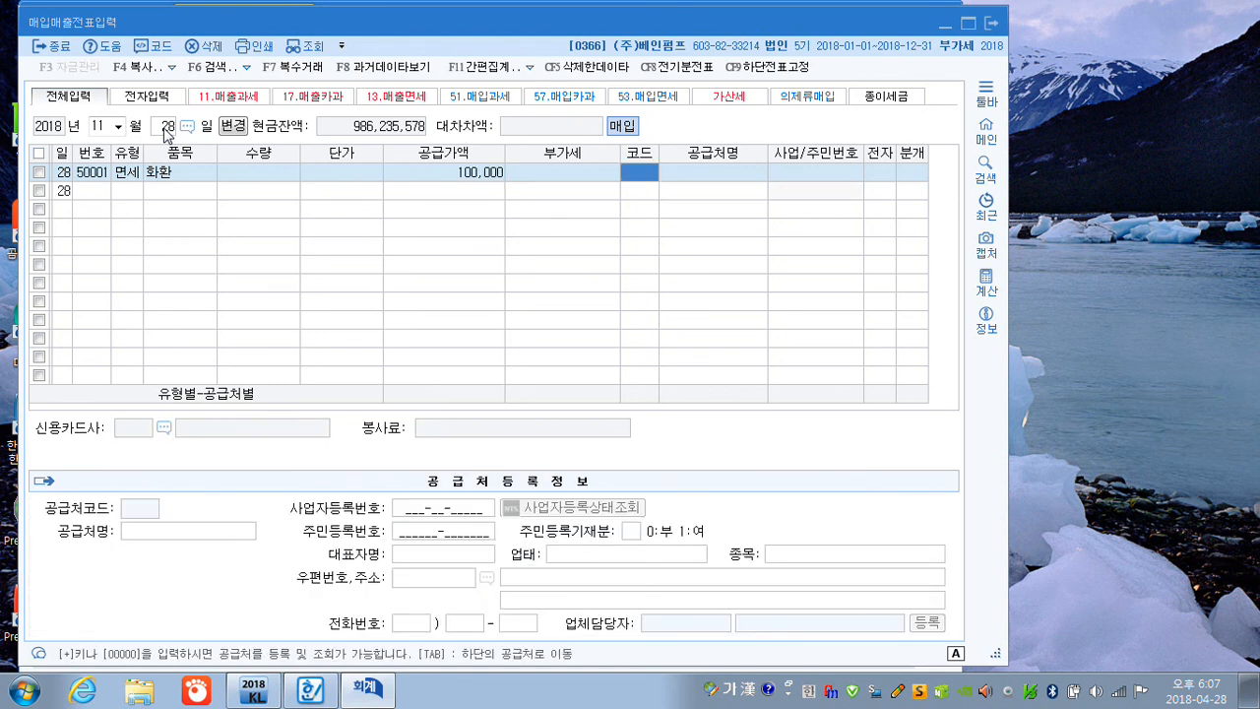
Assign 베스트플라워 as the supplier of the 화환 purchase and mark it as an electronic invoice (여)
{"action": "type", "text": "베스"}
{"action": "key", "text": "Return"}
{"action": "key", "text": "Return"}
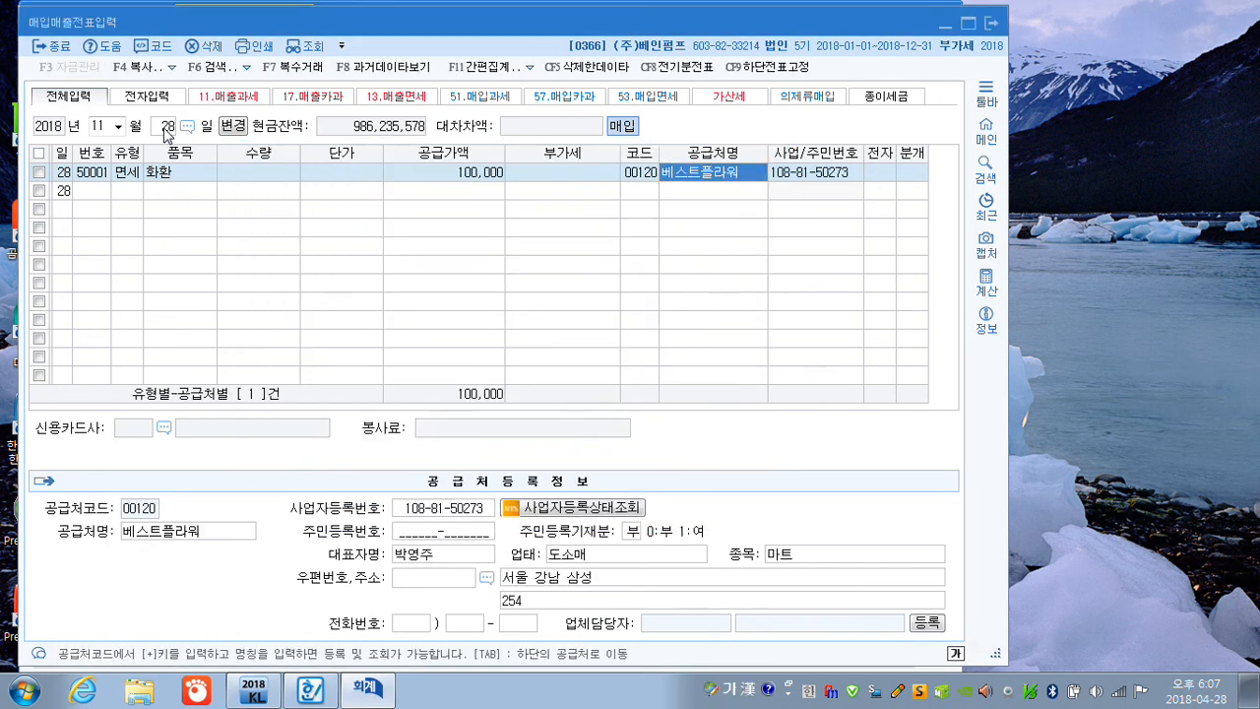
{"action": "key", "text": "Return"}
{"action": "type", "text": "1"}
{"action": "key", "text": "Return"}
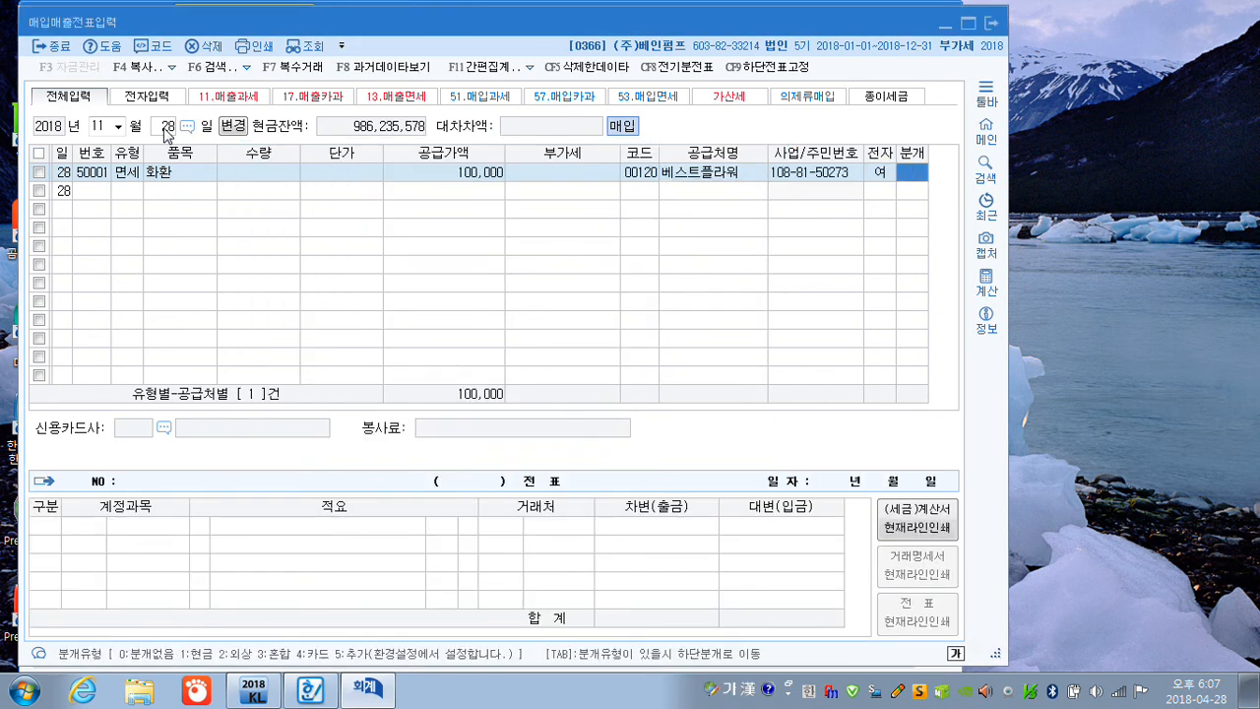
Journalize the 화환 purchase as mixed (혼합) and change the debit account to 0813 접대비 (판매관리비)
{"action": "type", "text": "3"}
{"action": "key", "text": "Return"}
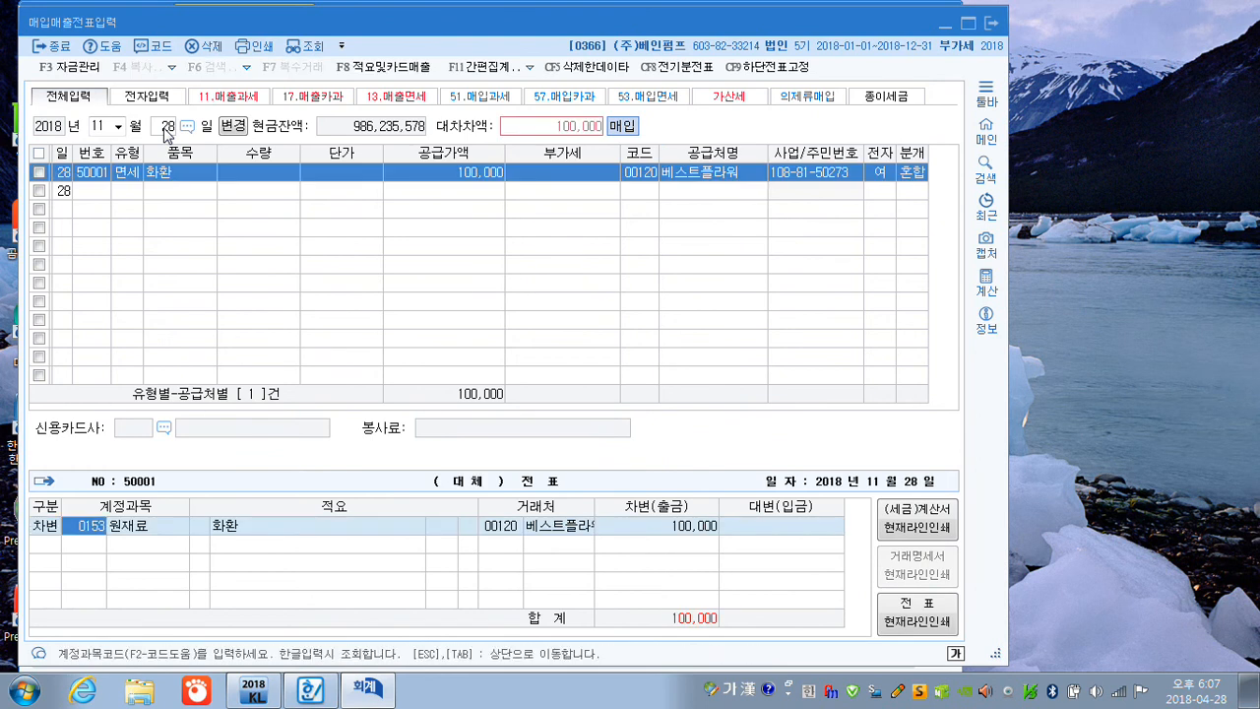
{"action": "type", "text": "접대"}
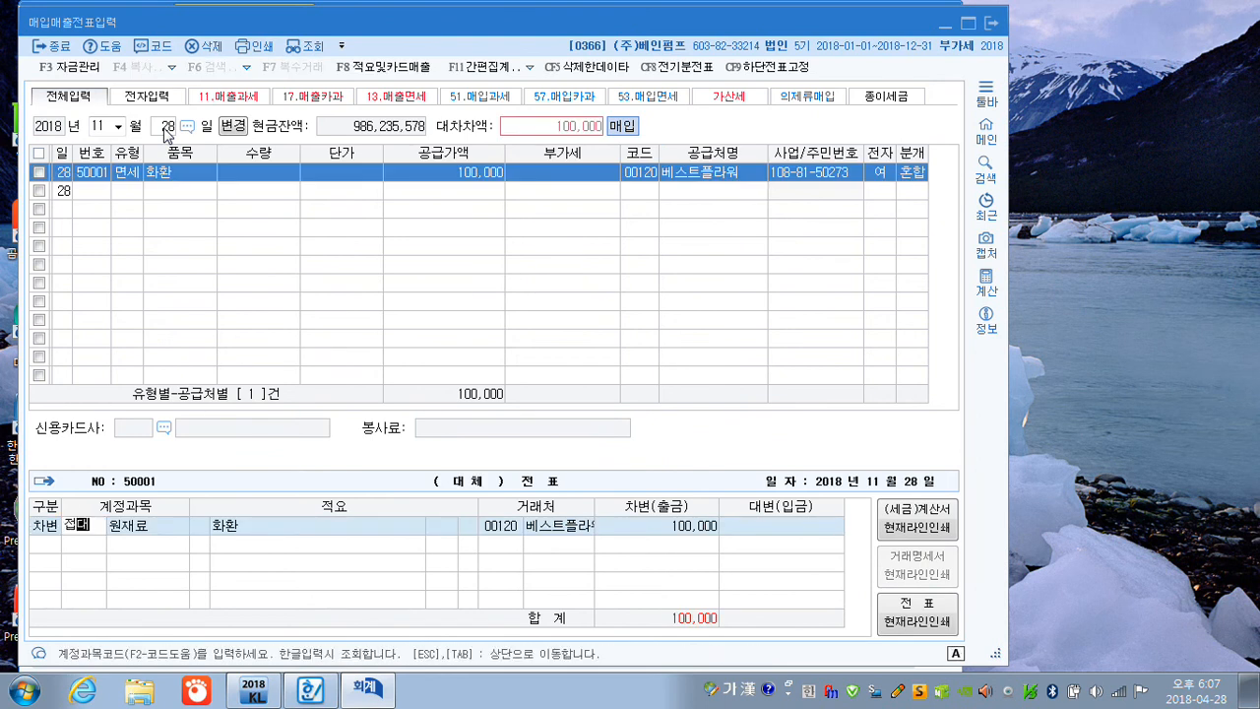
{"action": "key", "text": "Return"}
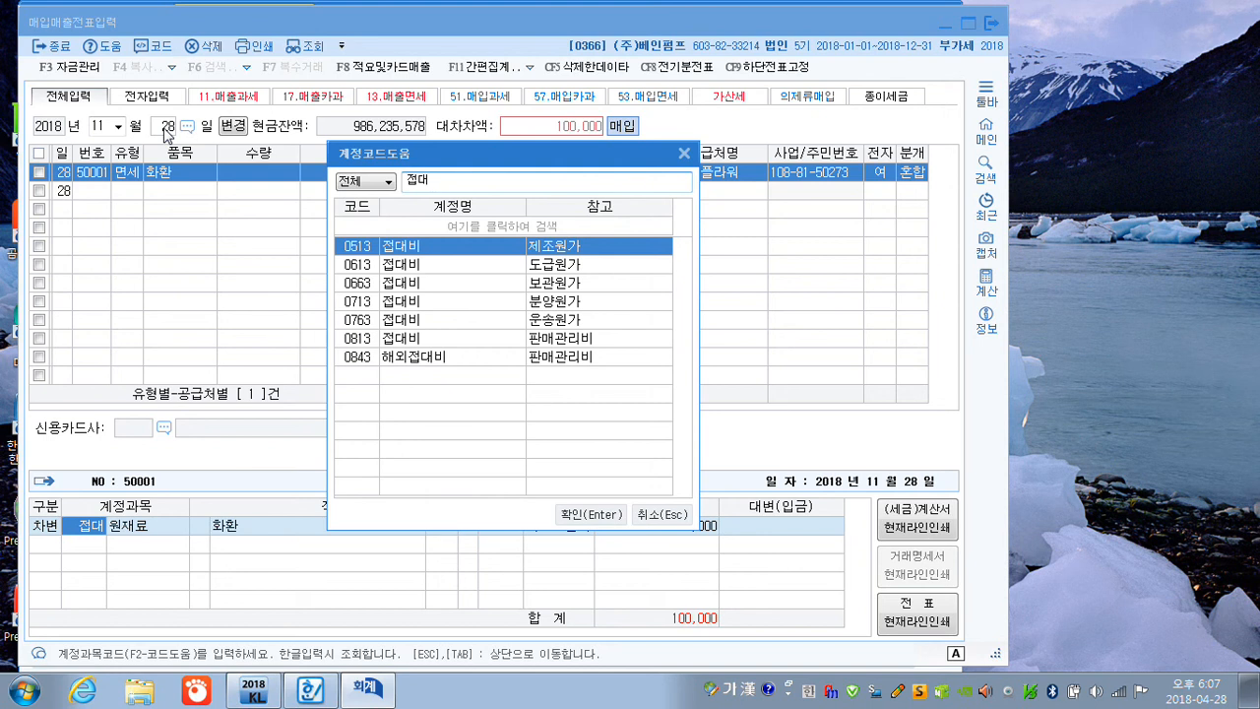
{"action": "key", "text": "Down"}
{"action": "key", "text": "Down"}
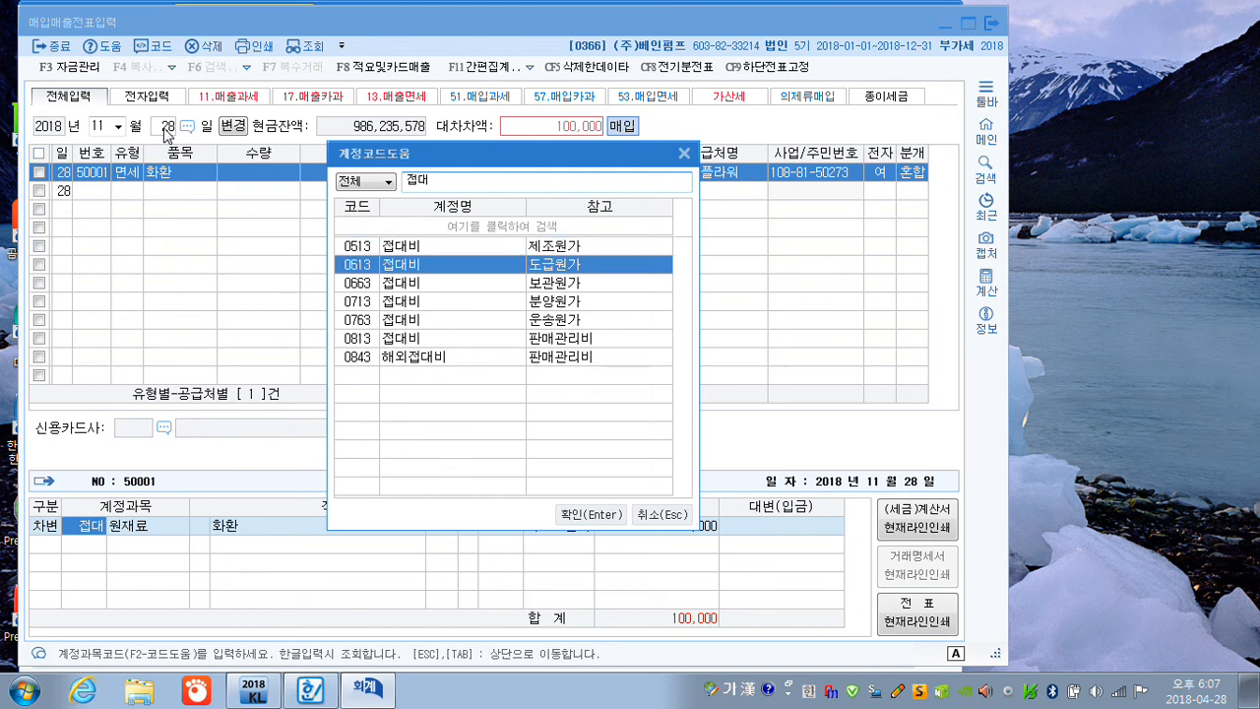
{"action": "key", "text": "Down"}
{"action": "key", "text": "Down"}
{"action": "key", "text": "Down"}
{"action": "key", "text": "Return"}
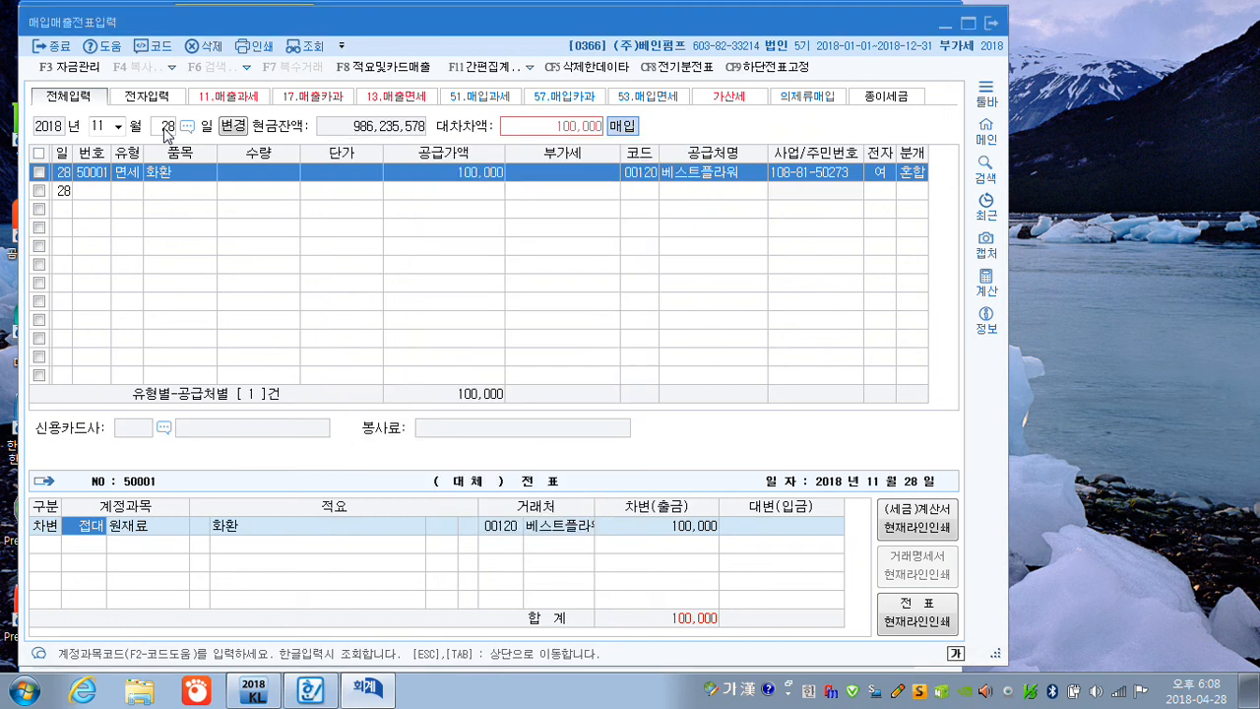
{"action": "key", "text": "Return"}
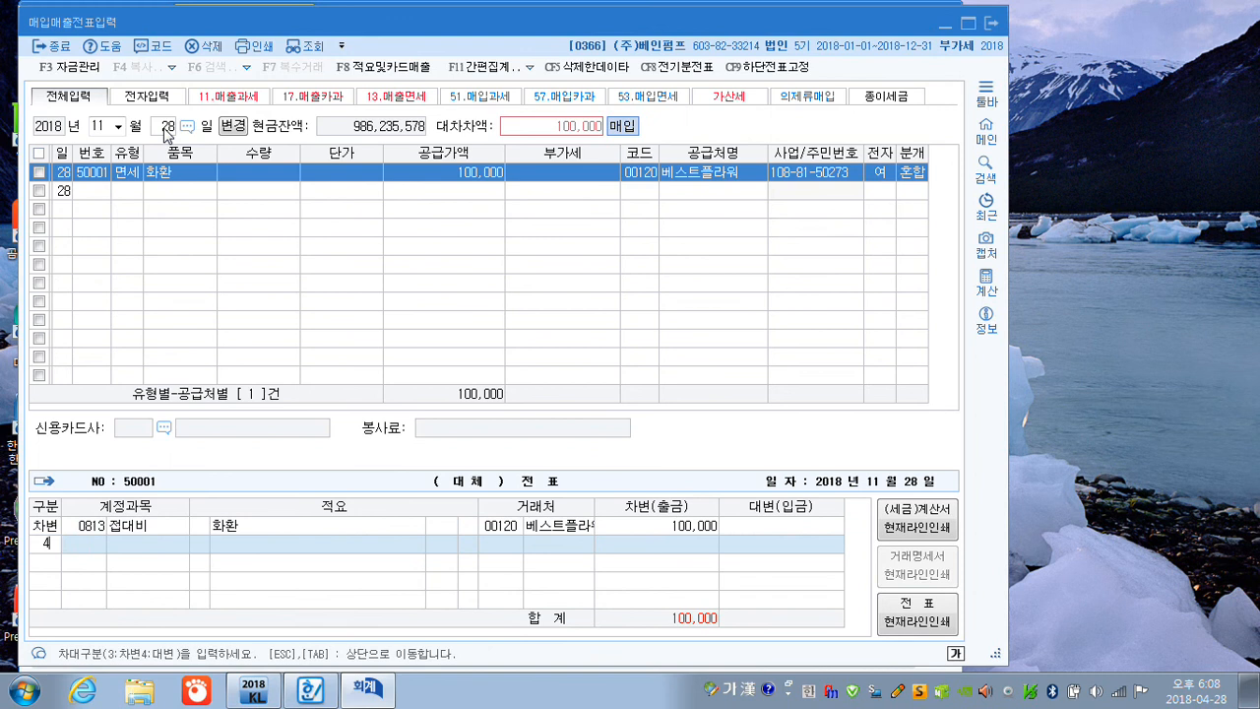
Add a credit line to account 0253 미지급금 and complete the 화환 purchase's journal entry
{"action": "type", "text": "미지"}
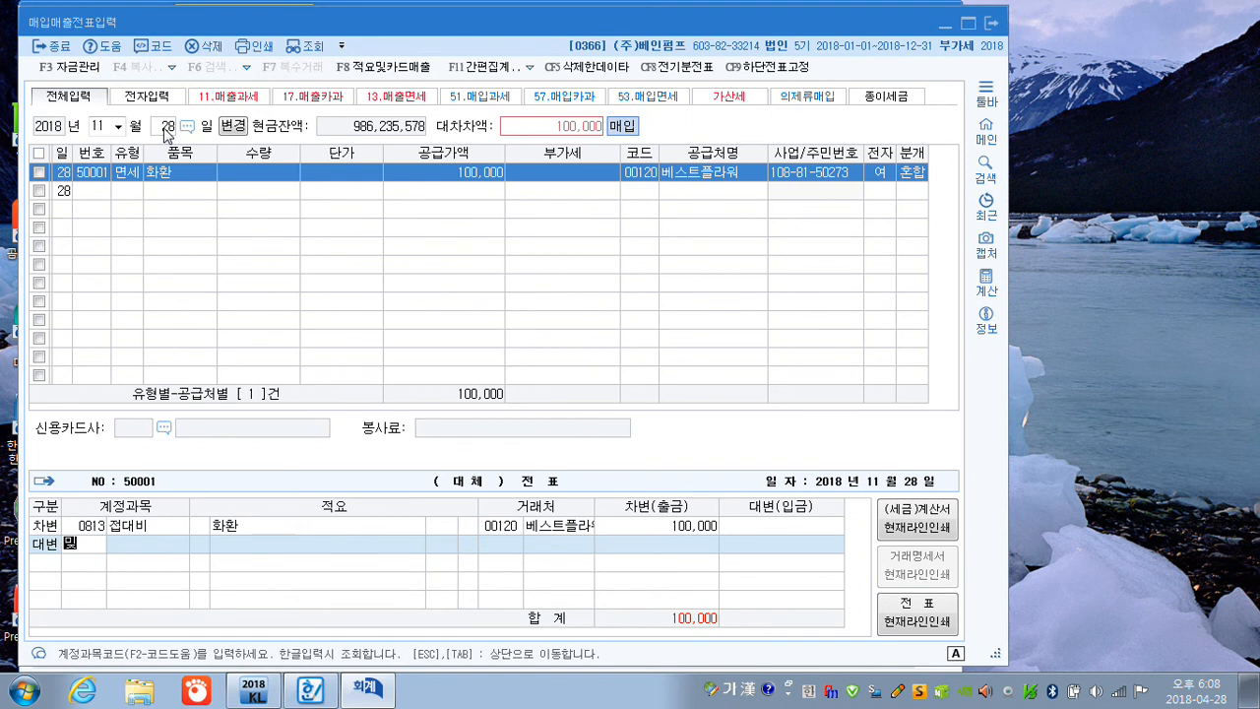
{"action": "key", "text": "Return"}
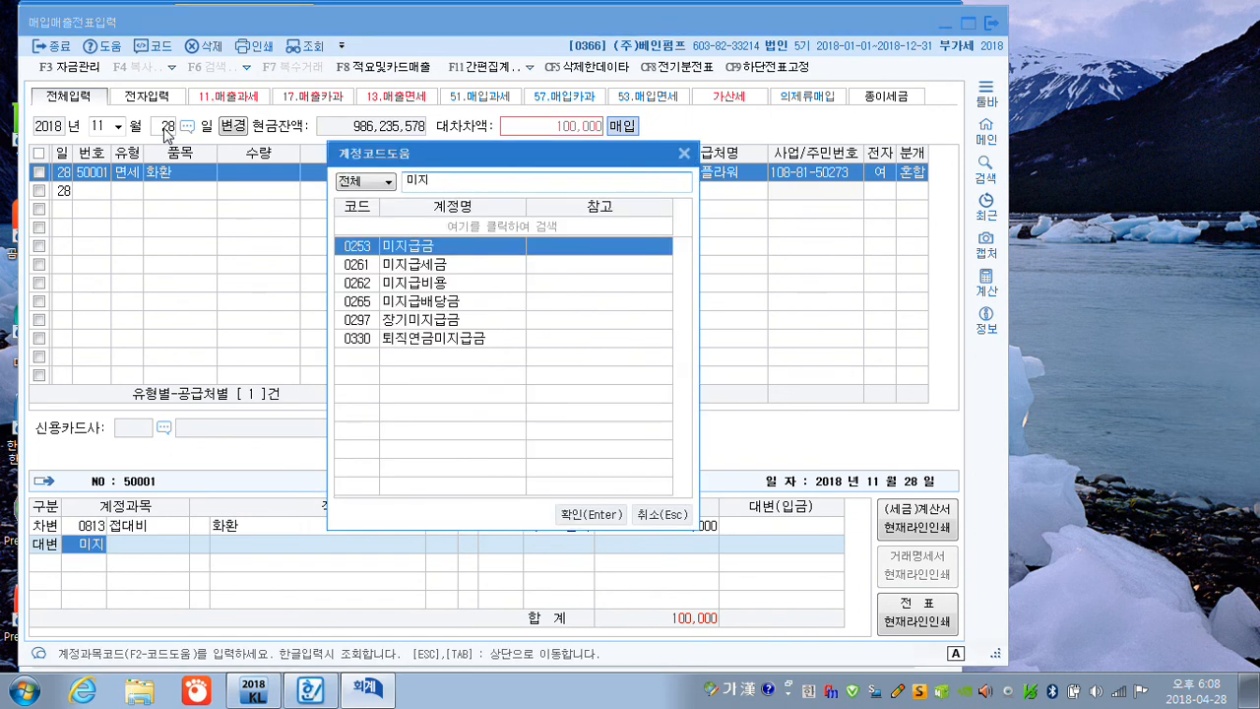
{"action": "key", "text": "Return"}
{"action": "key", "text": "Return"}
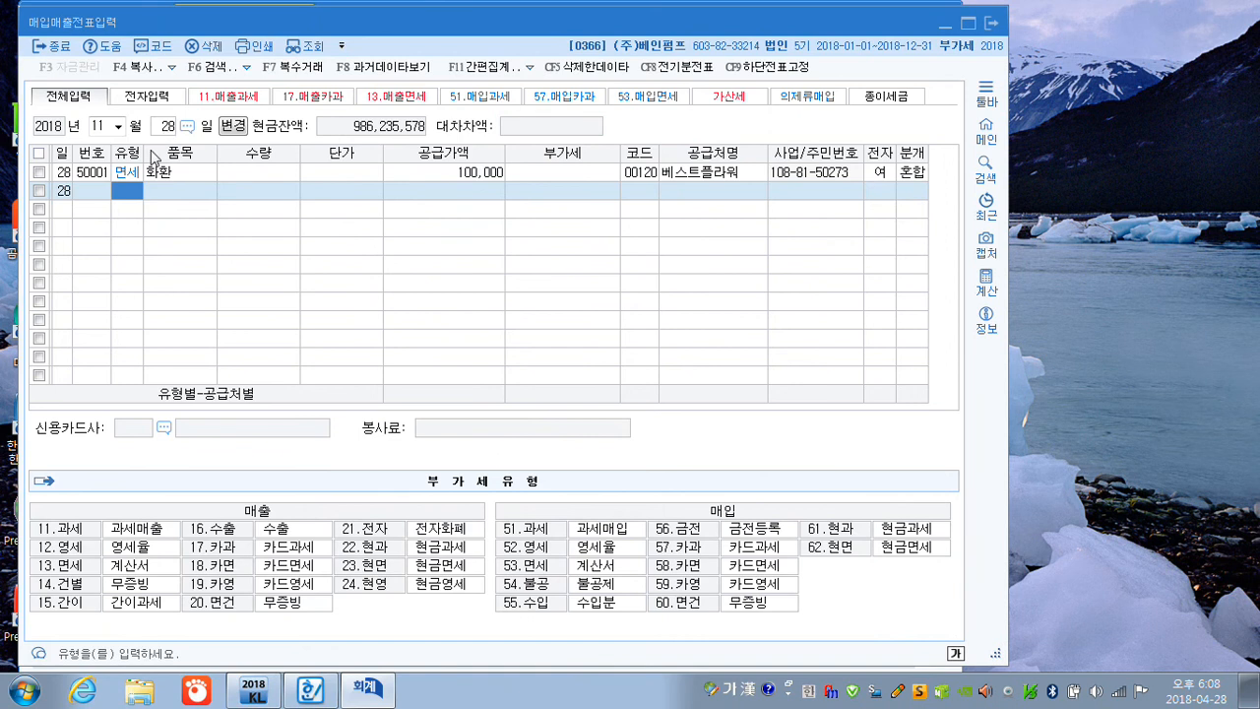
Change the voucher day to November 30 and begin a type 51 (과세) purchase entry
{"action": "left_click", "coordinate": [165, 129]}
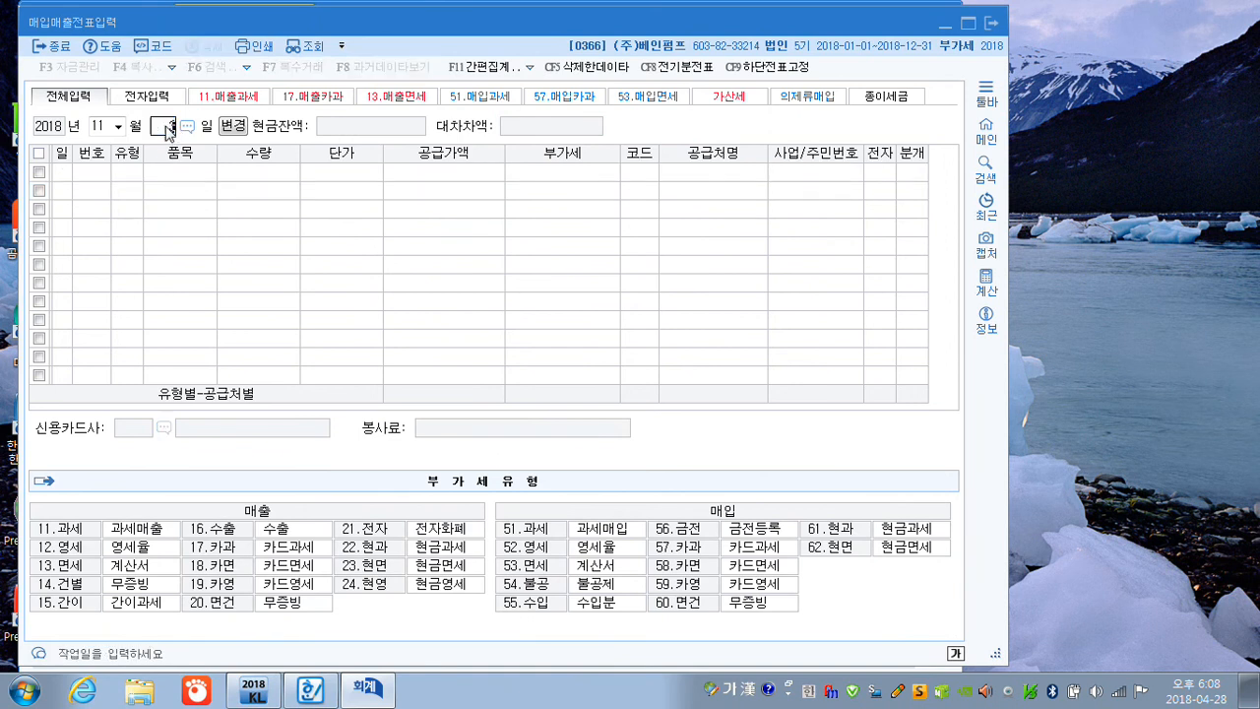
{"action": "type", "text": "30"}
{"action": "key", "text": "Return"}
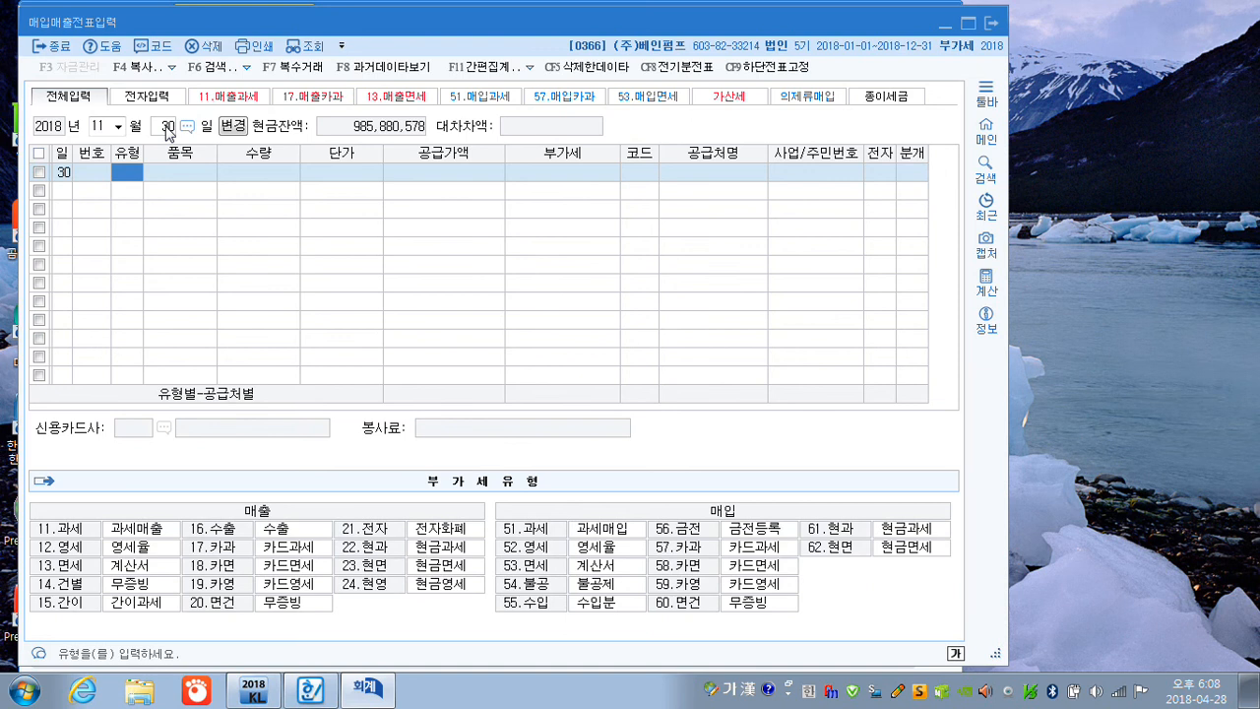
{"action": "type", "text": "11"}
{"action": "key", "text": "Return"}
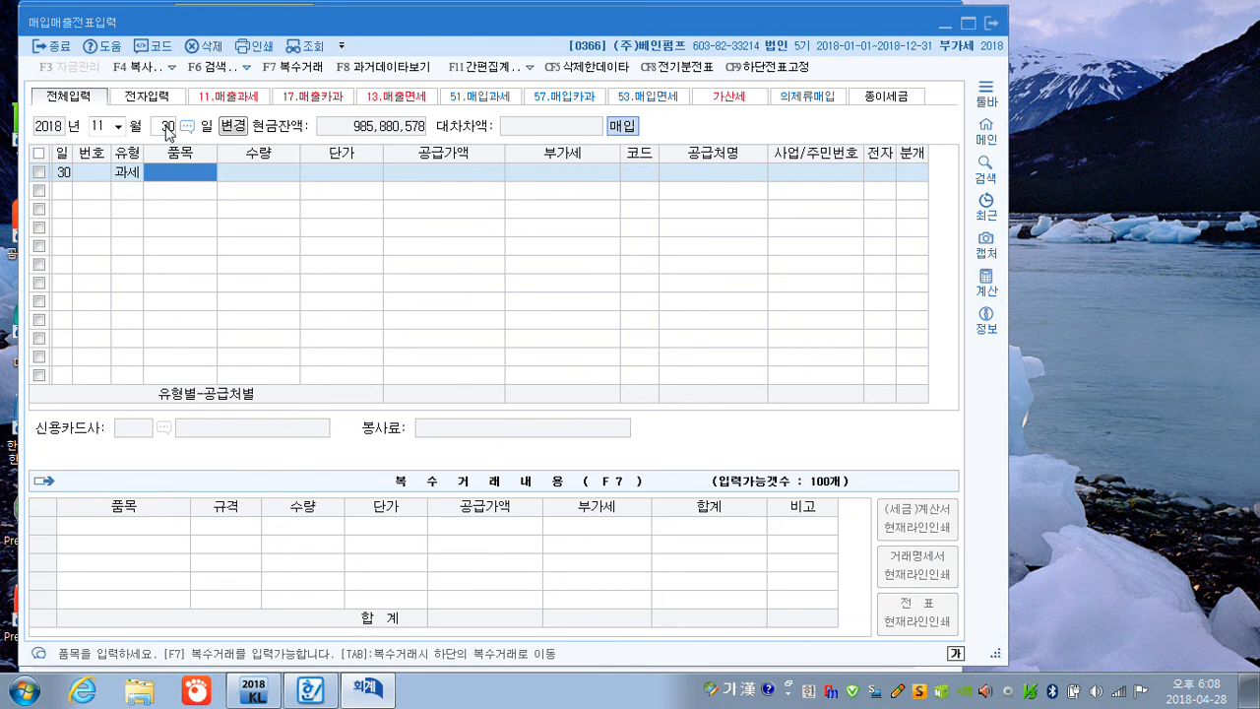
Enter 채용공고수수료 as the item with a supply amount of 200,000 and accept 20,000 of VAT
{"action": "type", "text": "채"}
{"action": "type", "text": "용고"}
{"action": "type", "text": "공고수수료"}
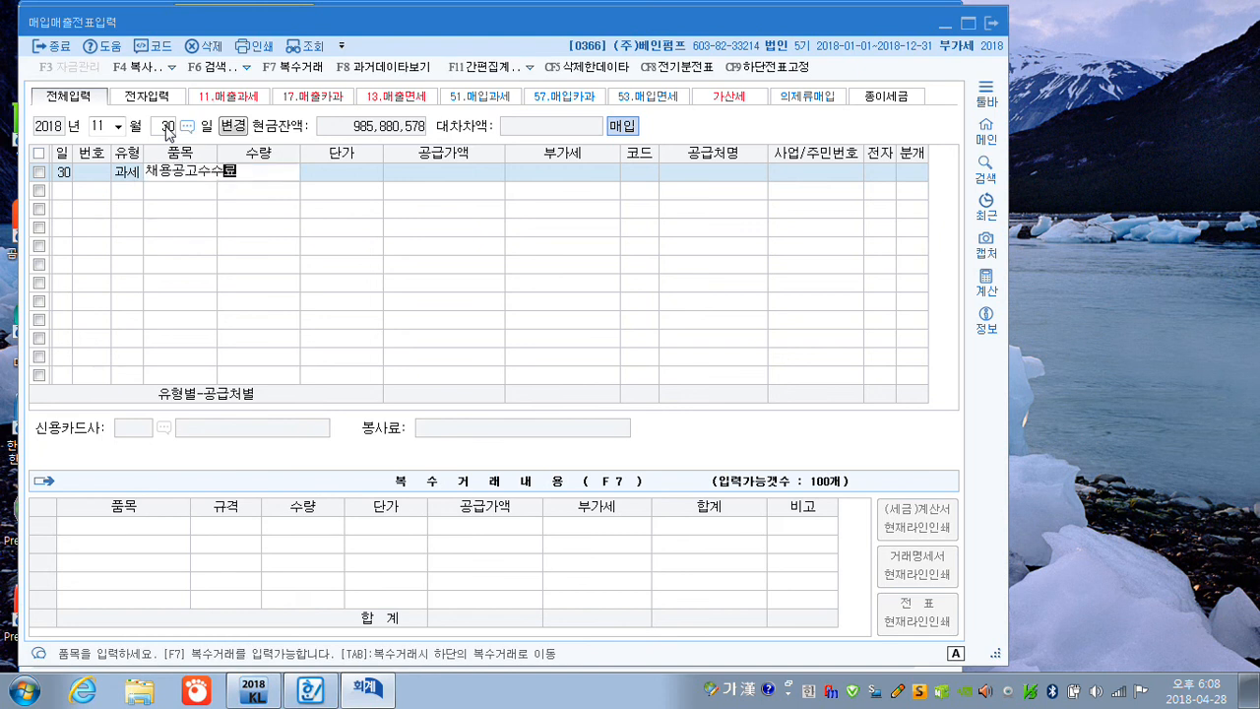
{"action": "key", "text": "Return"}
{"action": "key", "text": "Return"}
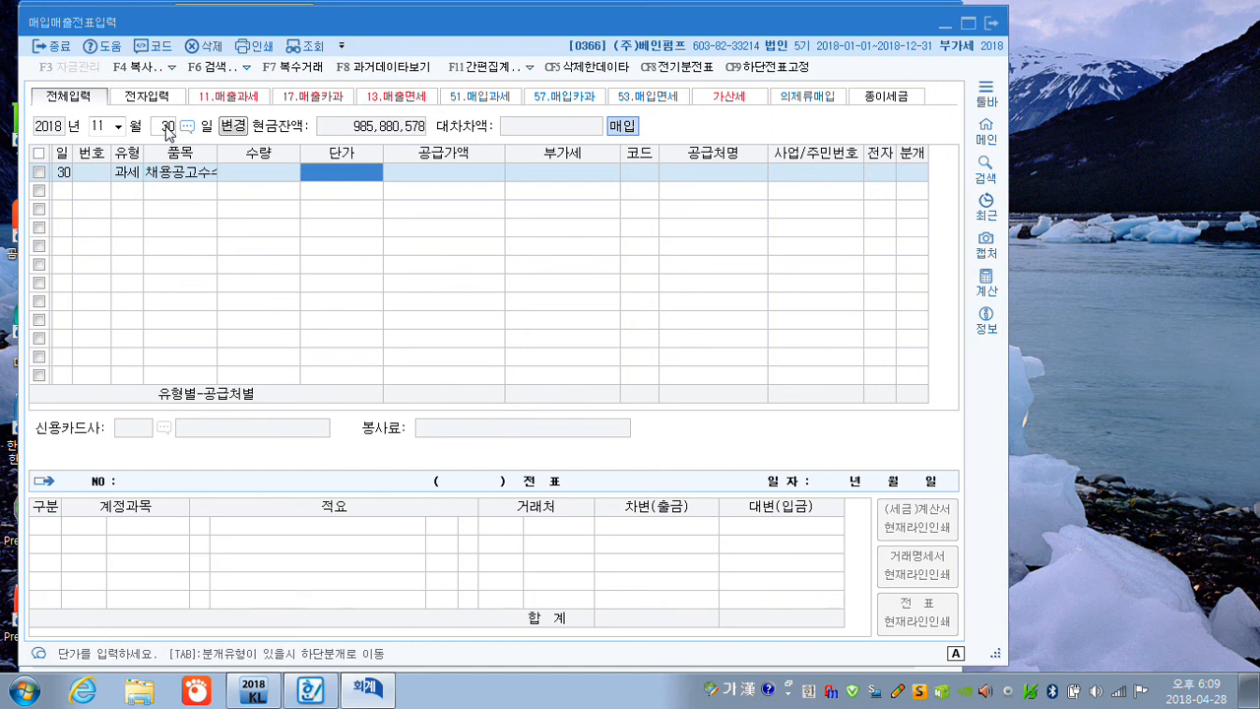
{"action": "key", "text": "Return"}
{"action": "type", "text": "200000"}
{"action": "key", "text": "Return"}
{"action": "key", "text": "Return"}
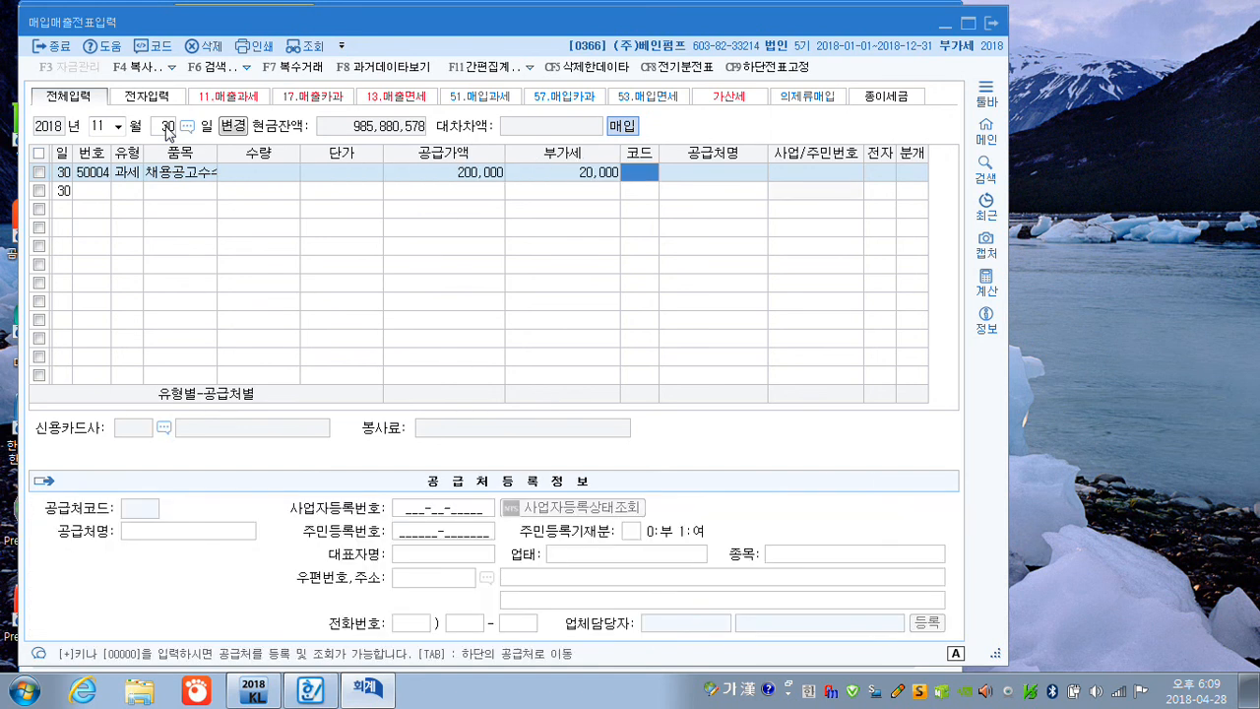
{"action": "type", "text": "탑"}
{"action": "type", "text": "쾨"}
{"action": "key", "text": "Return"}
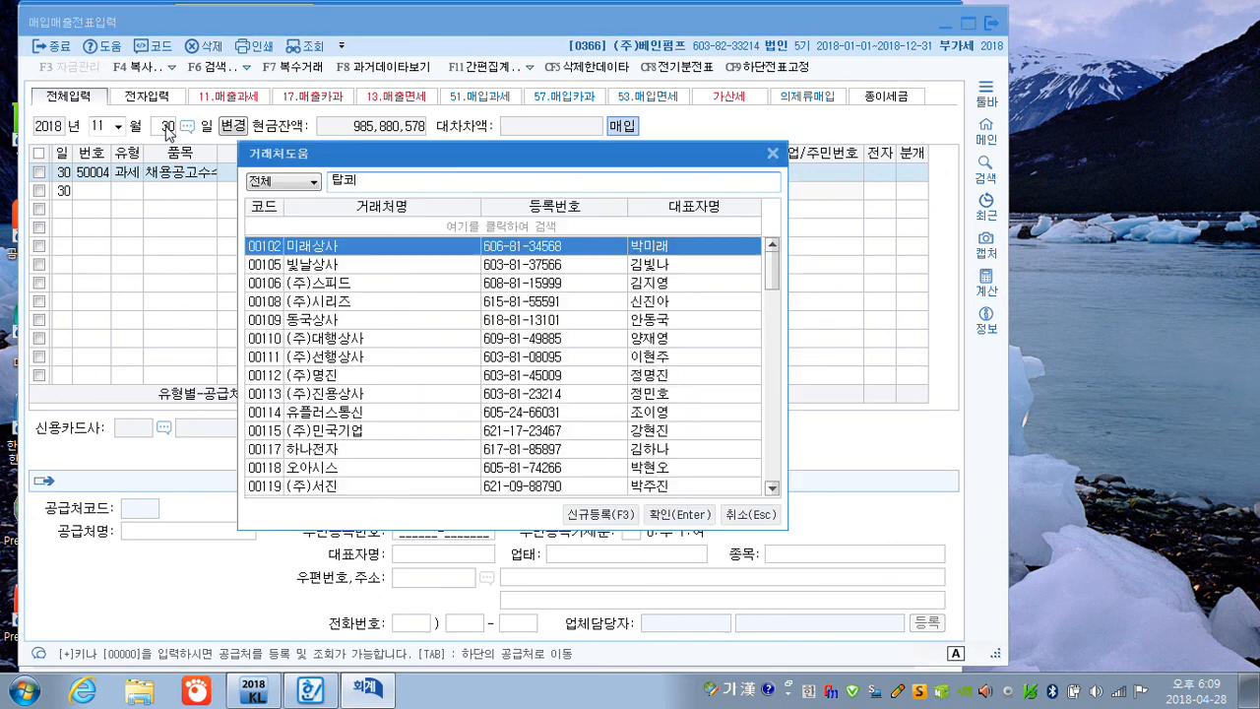
{"action": "key", "text": "BackSpace"}
{"action": "key", "text": "Escape"}
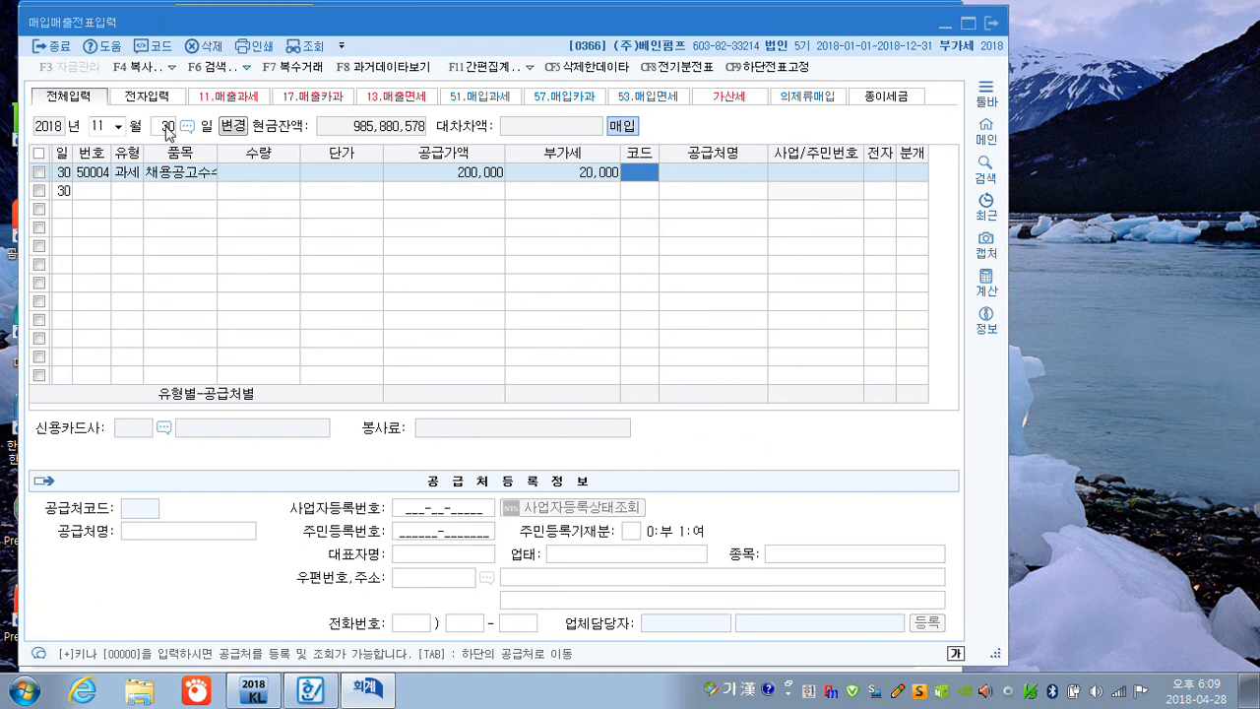
Register (주)탑코리아 as a new supplier with code 00101 and open its registration details for editing
{"action": "key", "text": "plus"}
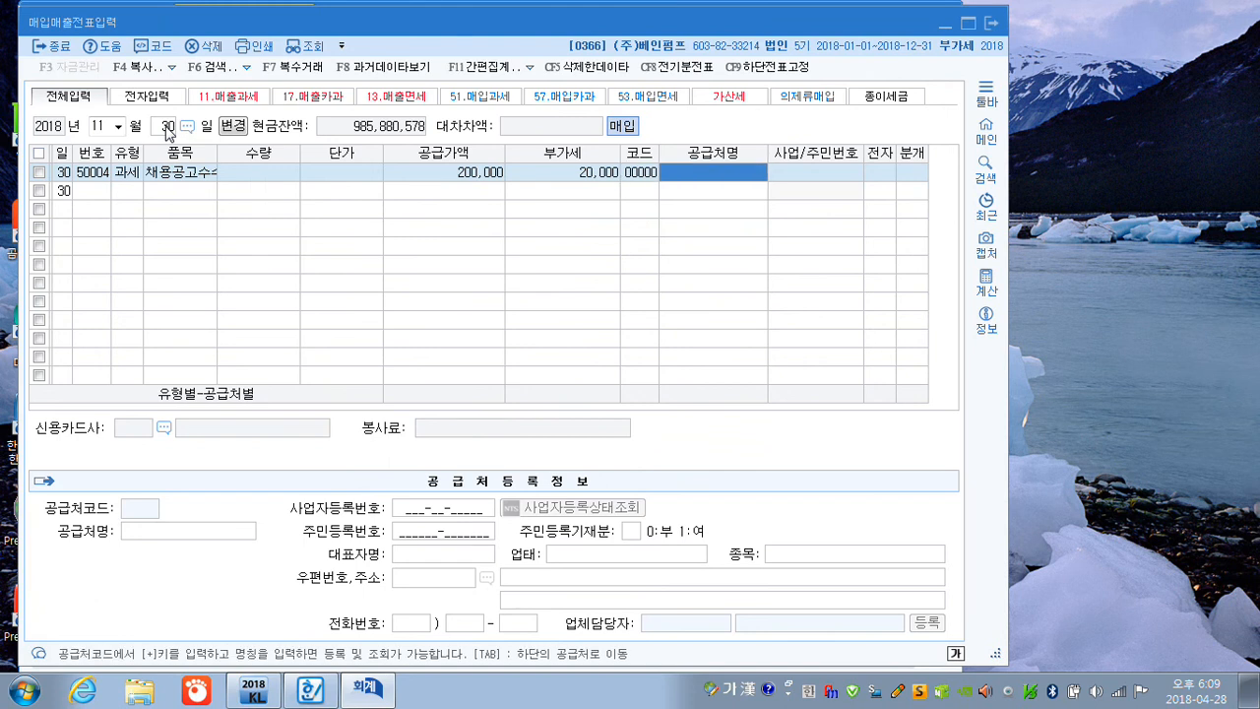
{"action": "type", "text": "("}
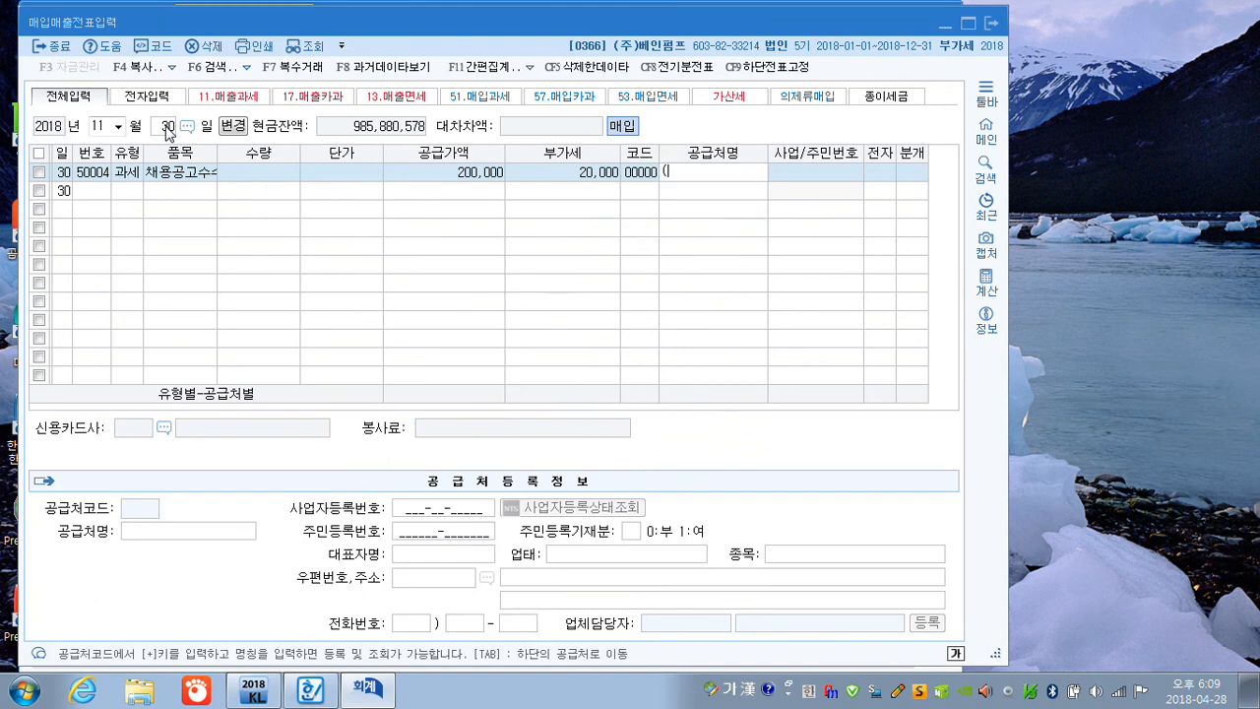
{"action": "type", "text": "주)탑크"}
{"action": "type", "text": "리아"}
{"action": "key", "text": "Return"}
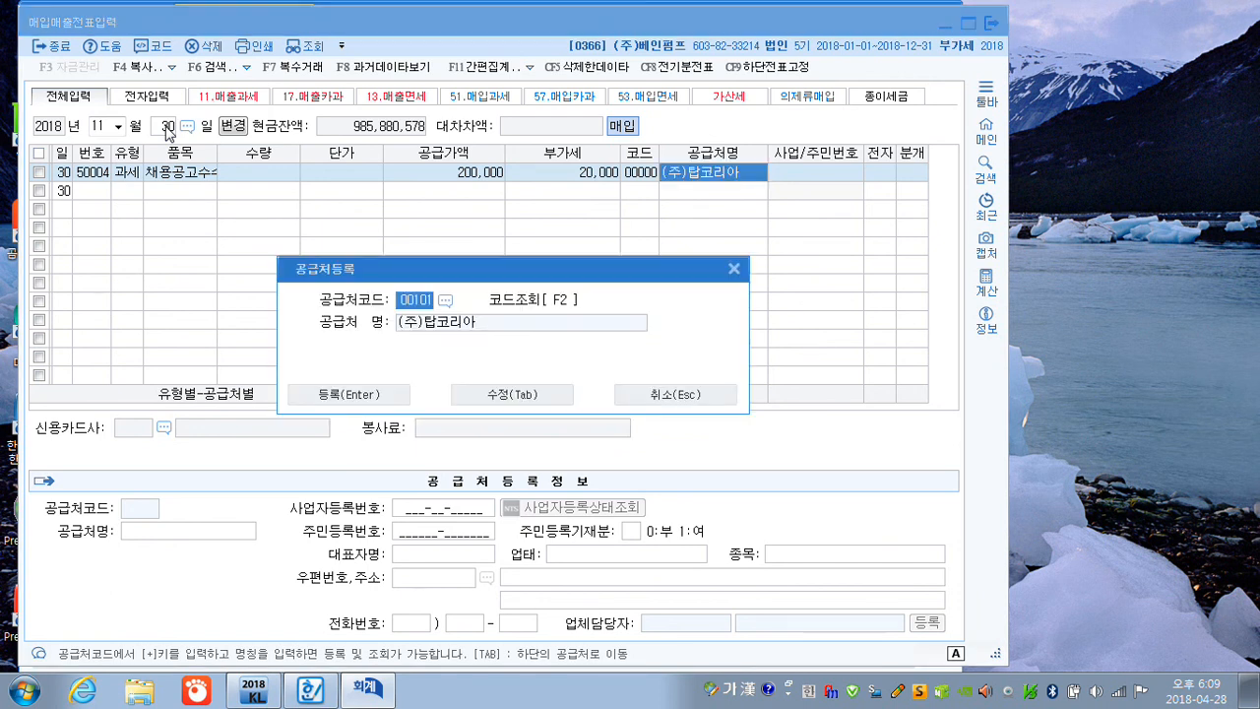
{"action": "key", "text": "Tab"}
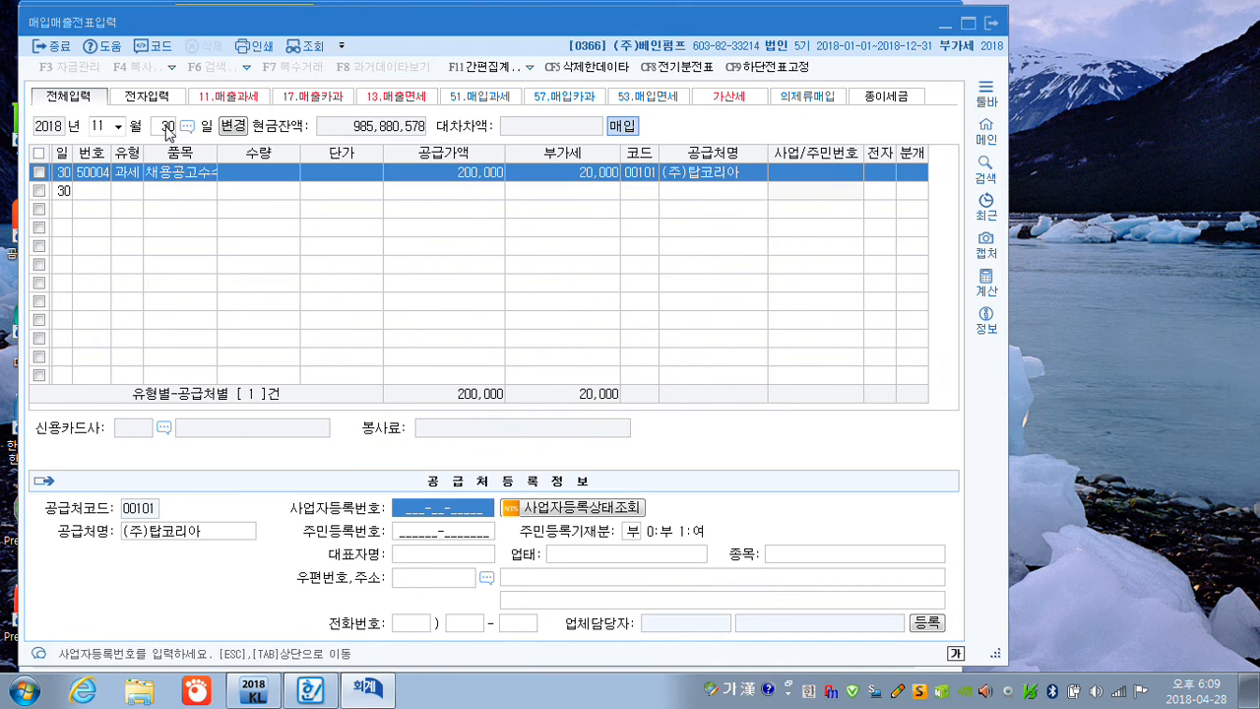
Enter the new supplier's business registration number, leaving its resident registration number blank
{"action": "type", "text": "13042-_____"}
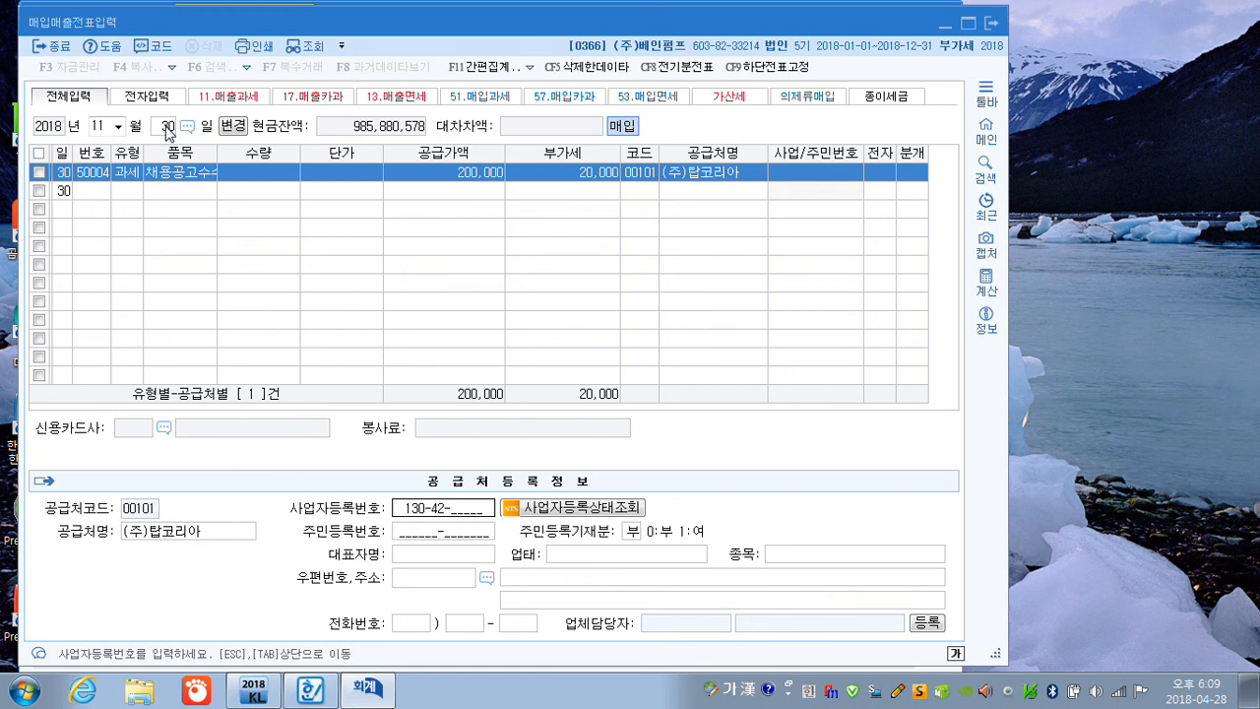
{"action": "type", "text": "32555"}
{"action": "key", "text": "Return"}
{"action": "key", "text": "Return"}
{"action": "key", "text": "Return"}
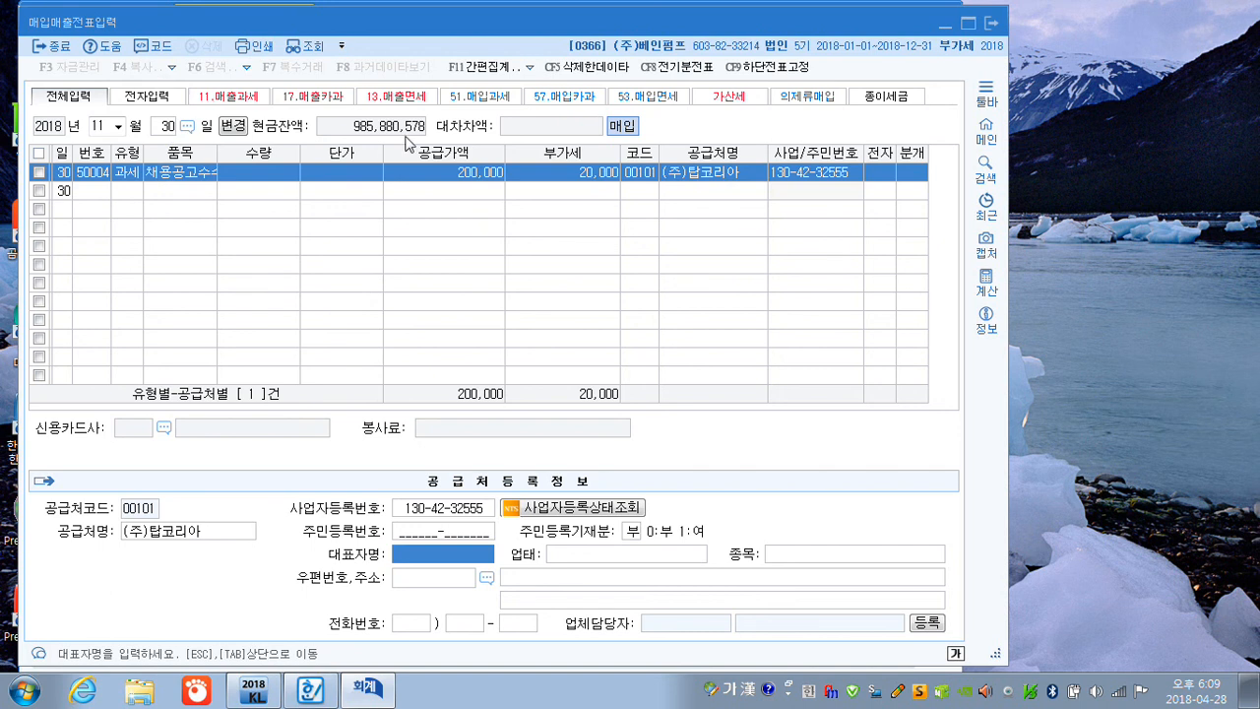
Clear the supplier from the 채용공고수수료 purchase and assign (주)탑코리아 again by entering its name
{"action": "left_click", "coordinate": [640, 174]}
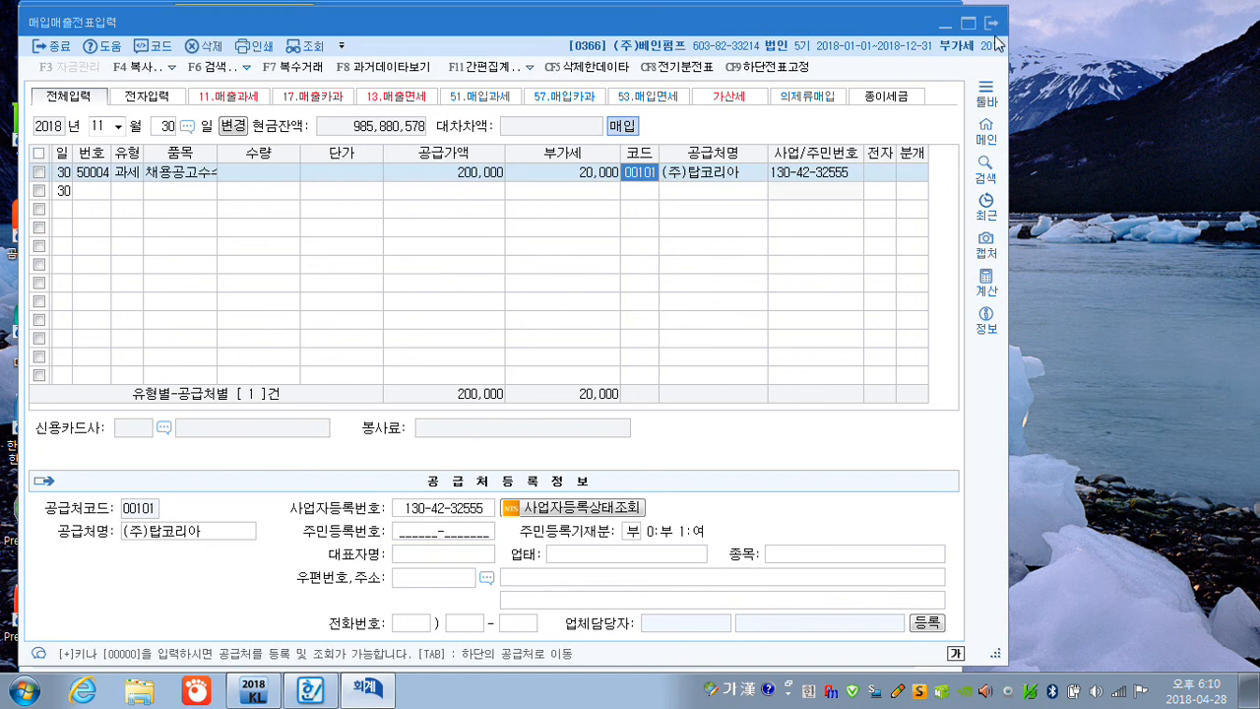
{"action": "key", "text": "BackSpace"}
{"action": "left_click", "coordinate": [724, 175]}
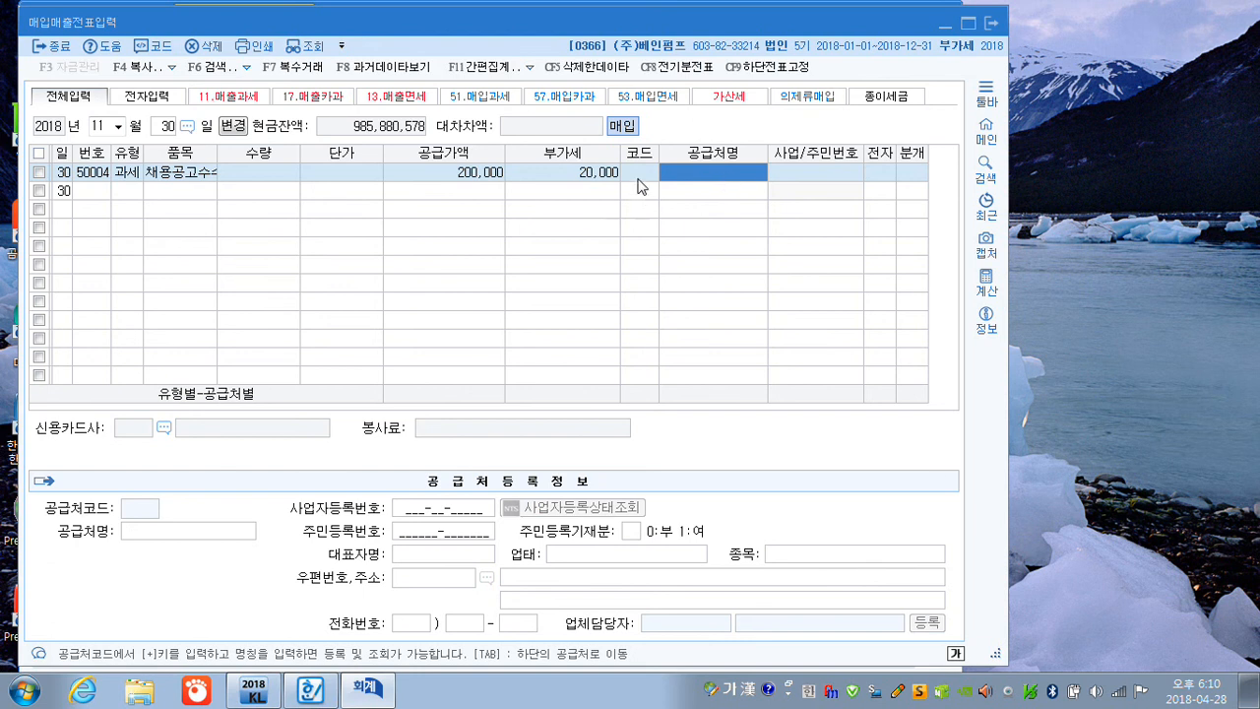
{"action": "left_click", "coordinate": [640, 174]}
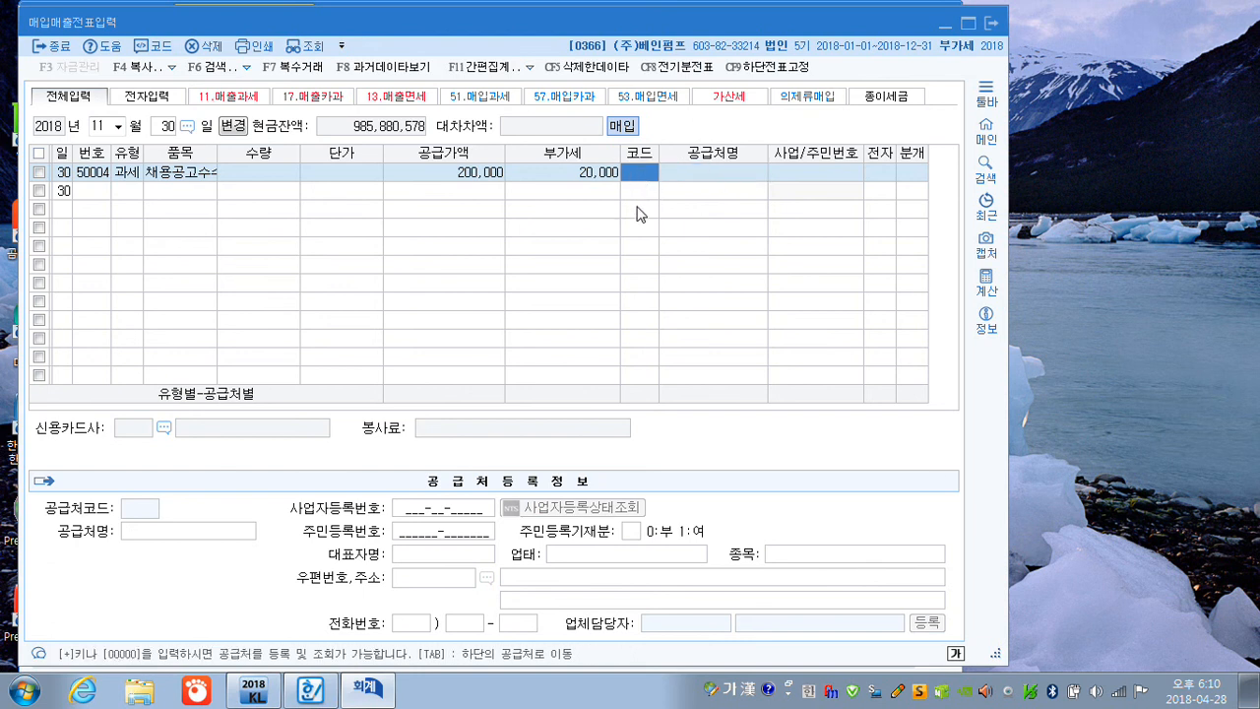
{"action": "key", "text": "plus"}
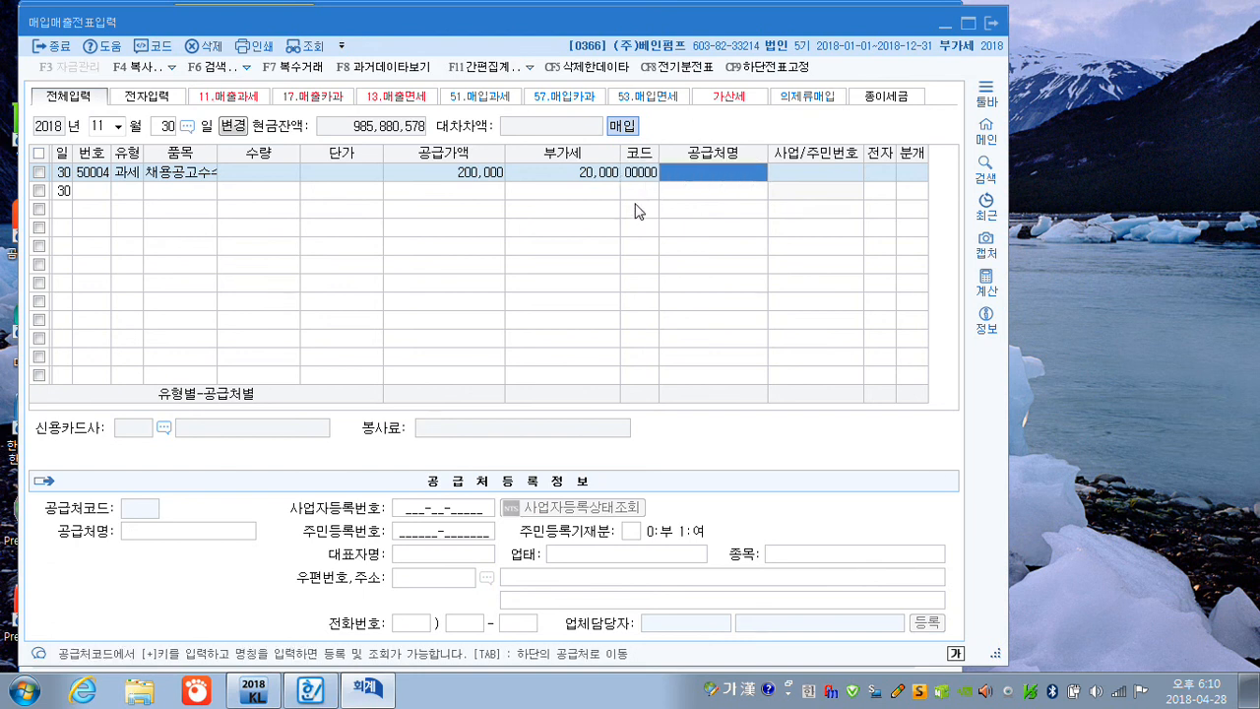
{"action": "type", "text": "(주)탑코리아"}
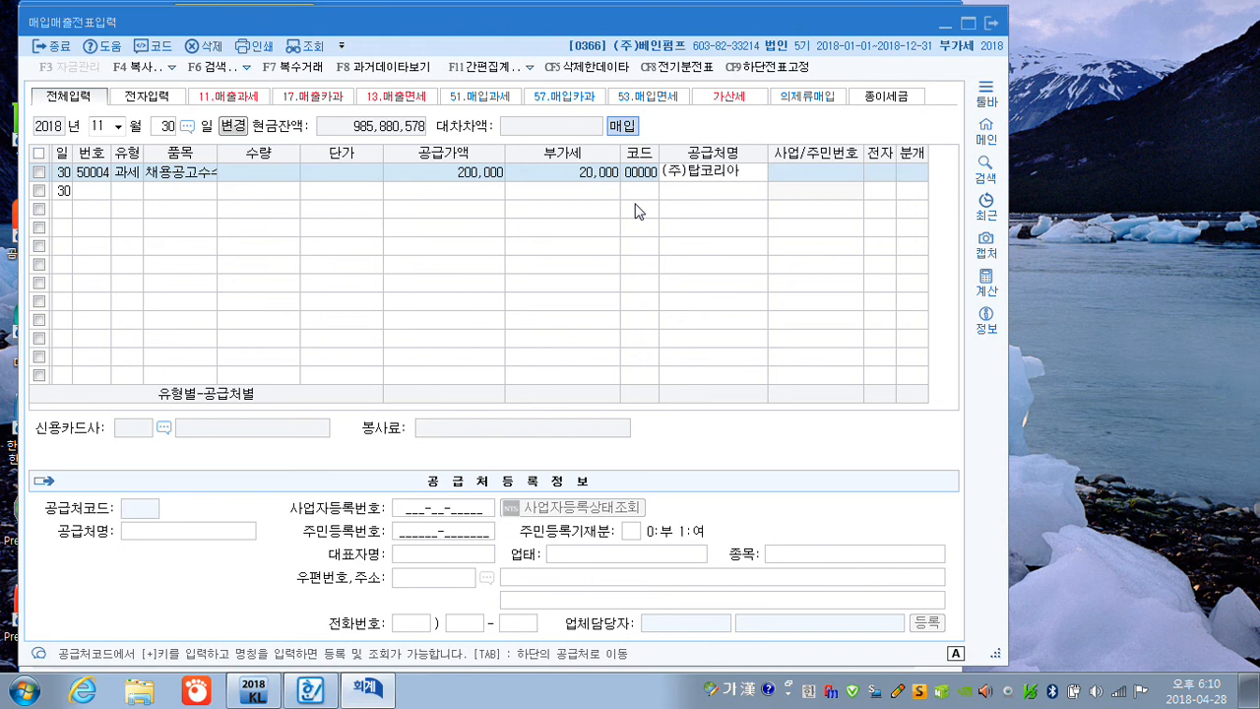
{"action": "key", "text": "Return"}
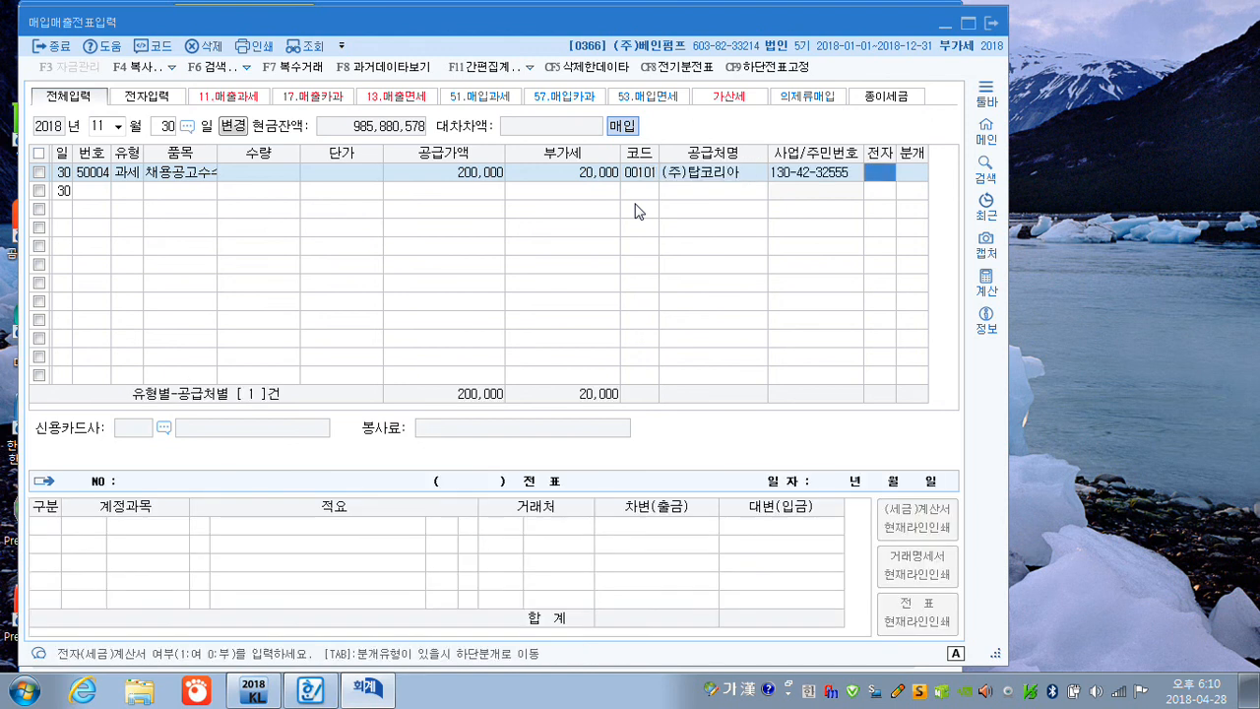
Delete the general trading partner (주)탑코리아 with code 00101 from the trading partner register, confirm the deletion and close the register
{"action": "left_click", "coordinate": [944, 30]}
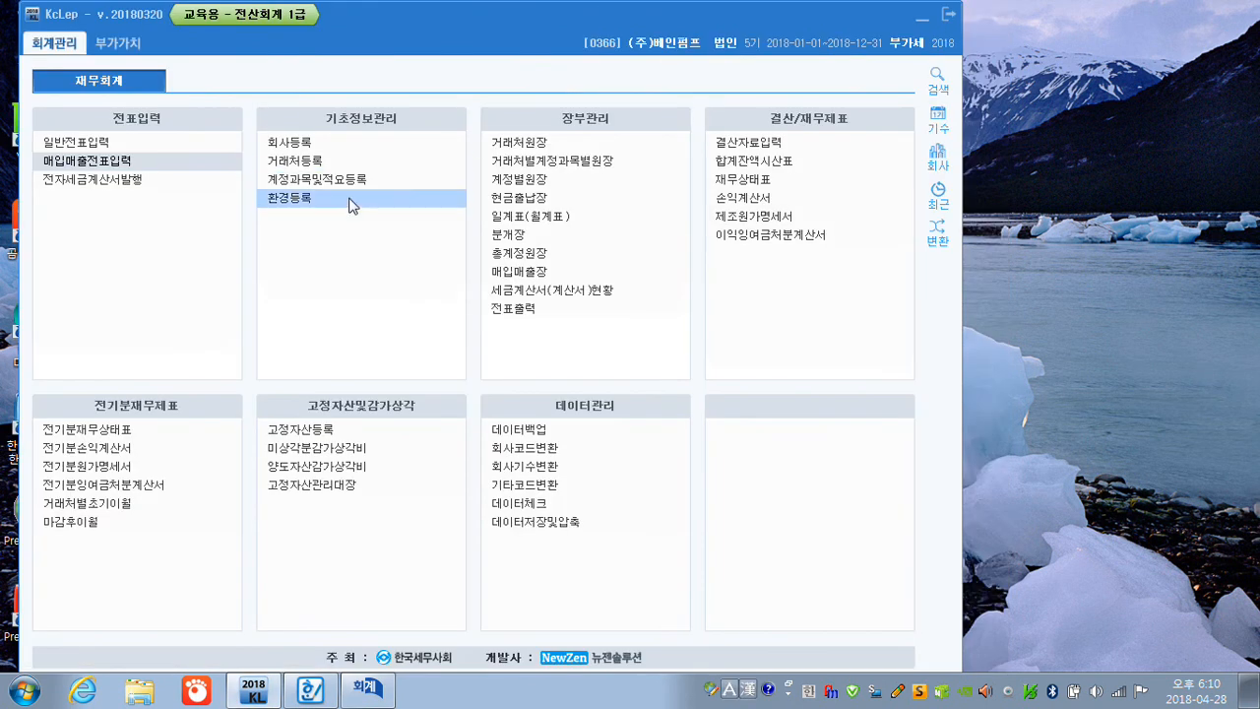
{"action": "left_click", "coordinate": [317, 162]}
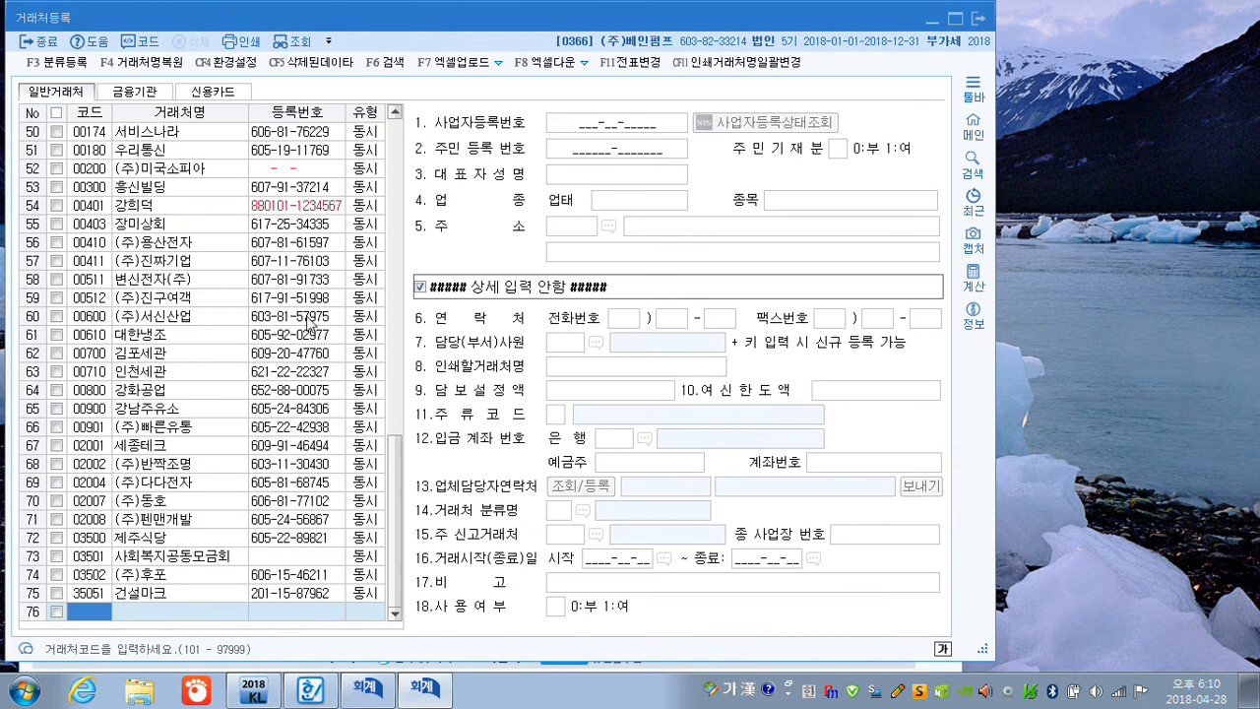
{"action": "left_click_drag", "start_coordinate": [395, 499], "coordinate": [374, 142]}
{"action": "left_click", "coordinate": [98, 136]}
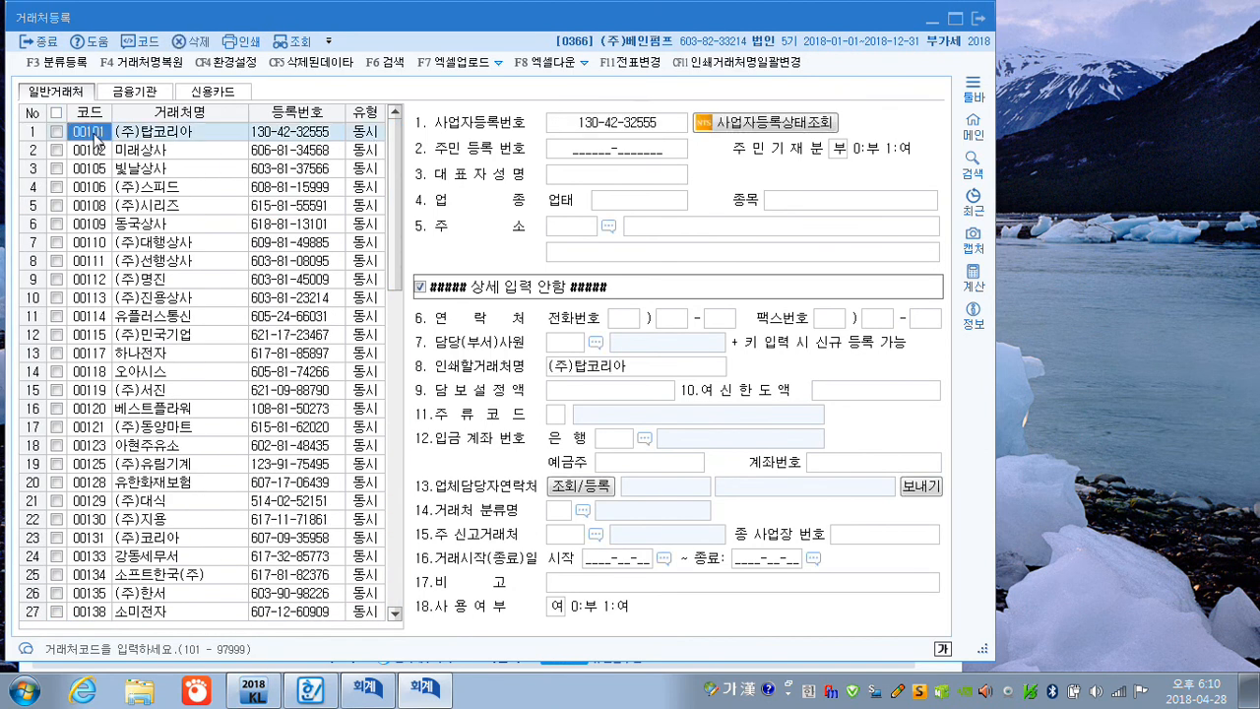
{"action": "key", "text": "F5"}
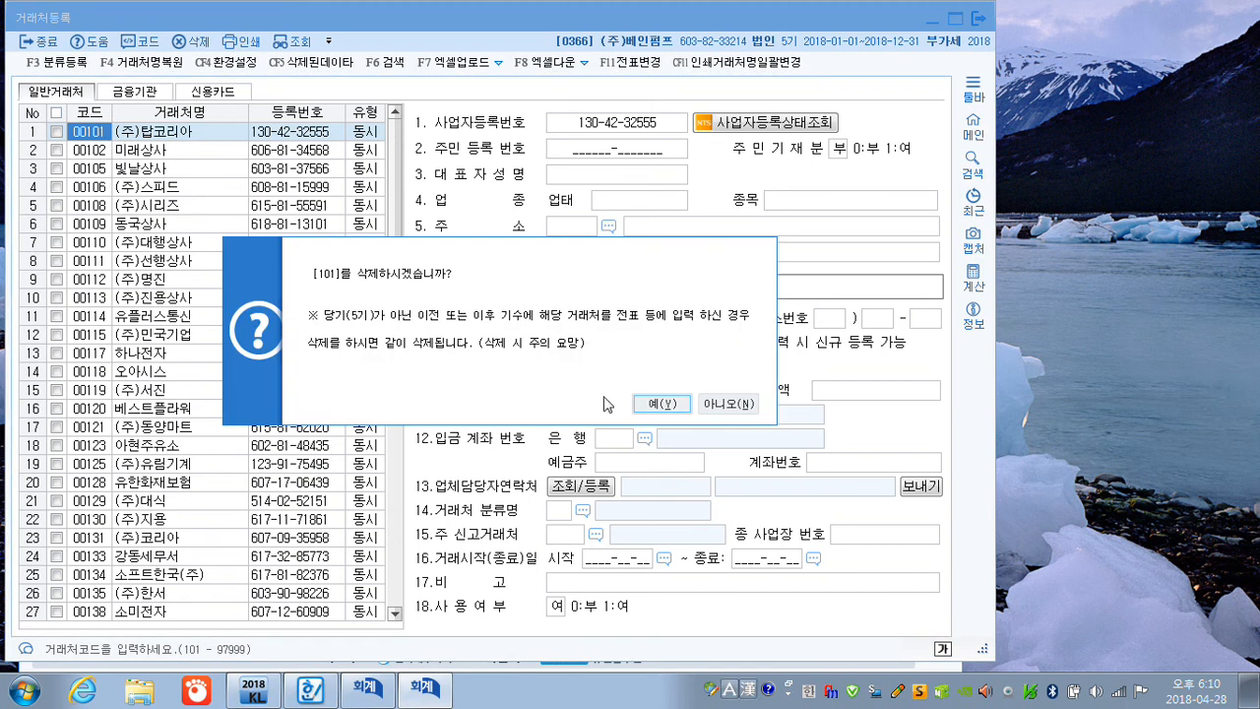
{"action": "left_click", "coordinate": [657, 405]}
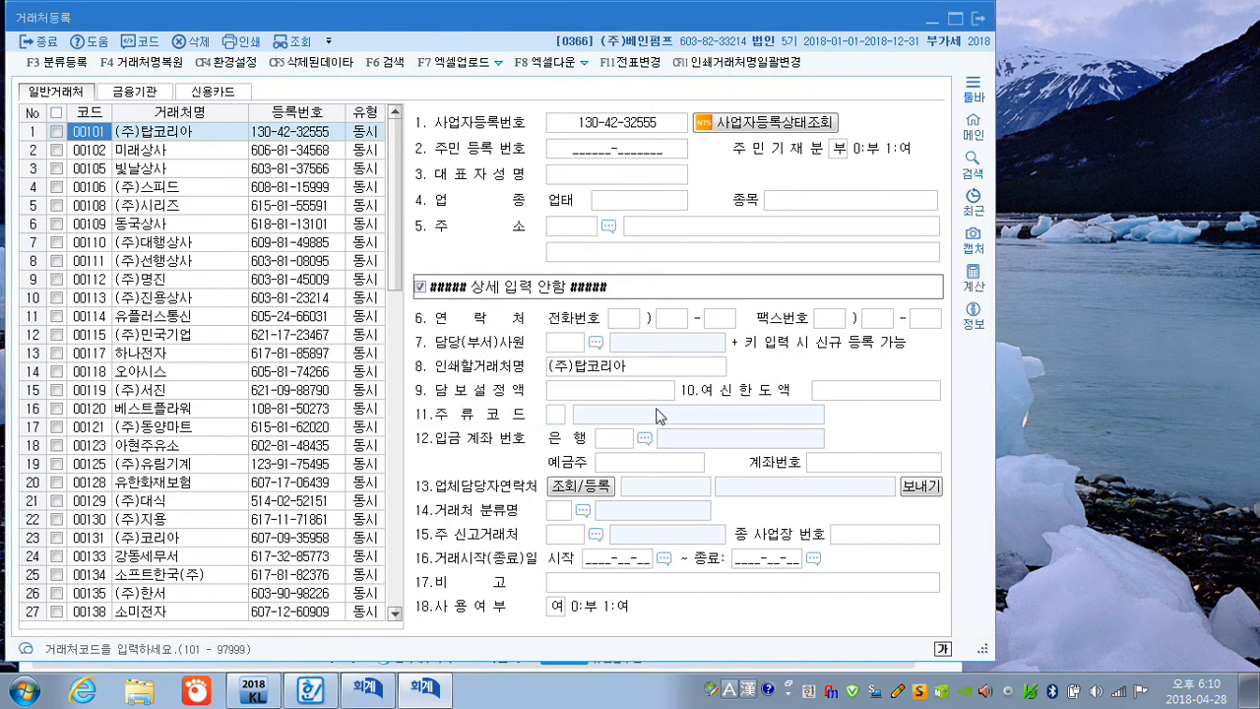
{"action": "left_click", "coordinate": [978, 19]}
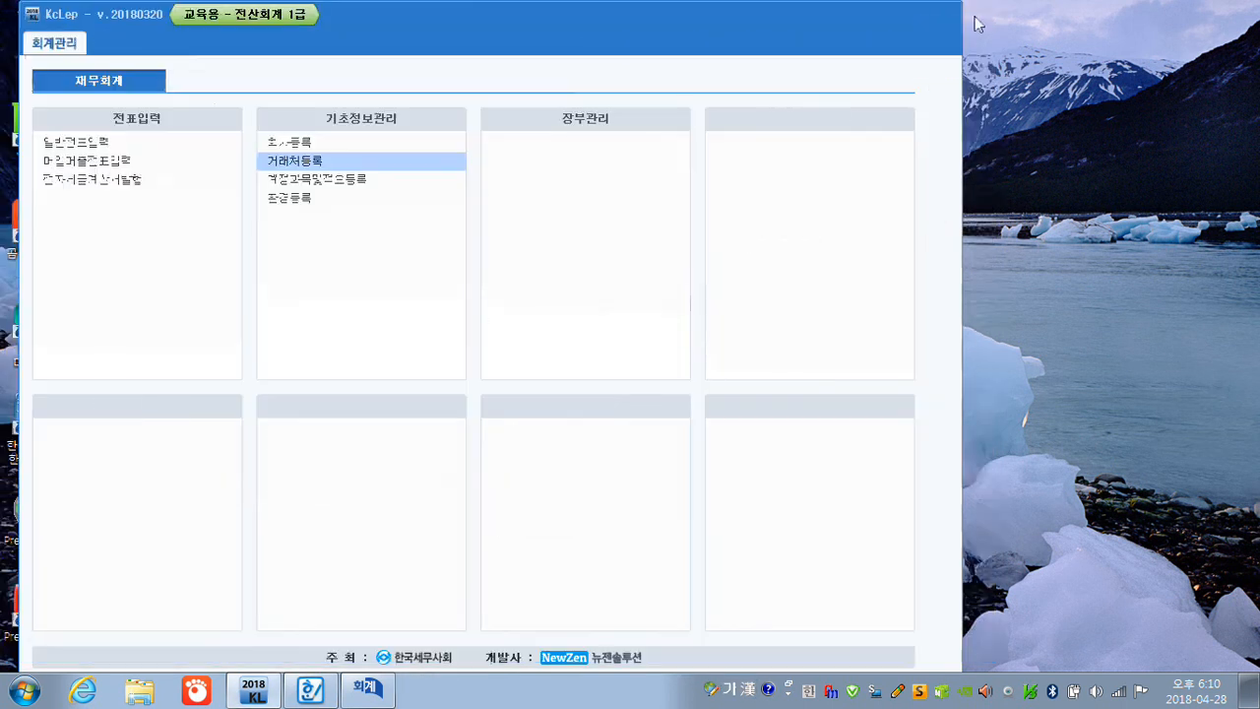
Clear the supplier (주)탑코리아 from the November 30 채용공고수수료 purchase entry
{"action": "left_click", "coordinate": [362, 699]}
{"action": "left_click", "coordinate": [636, 181]}
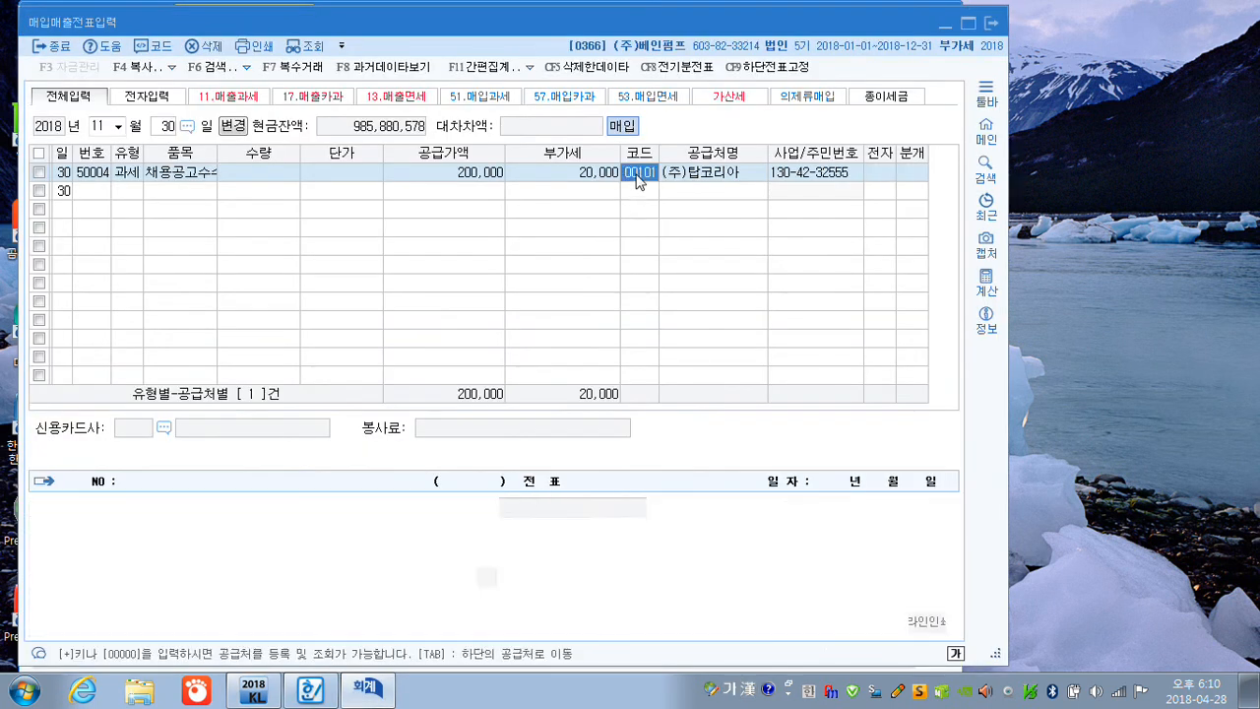
{"action": "key", "text": "Delete"}
{"action": "key", "text": "Return"}
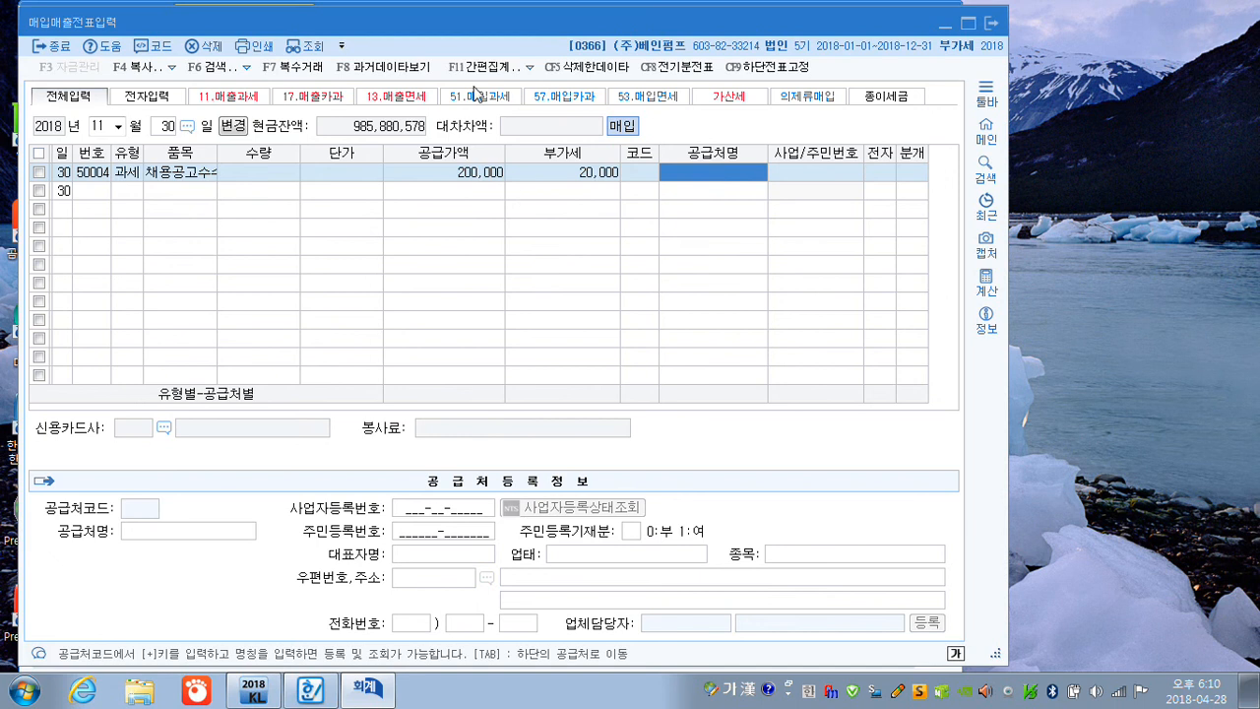
{"action": "left_click", "coordinate": [586, 68]}
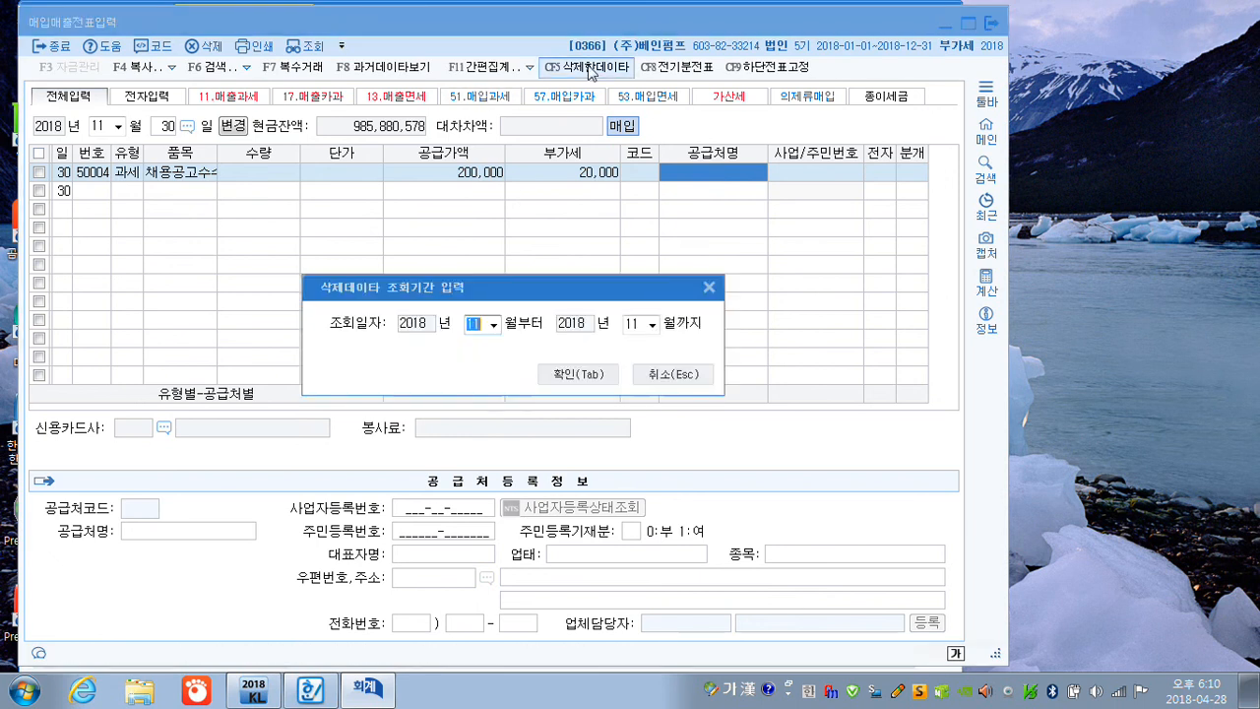
{"action": "left_click", "coordinate": [669, 375]}
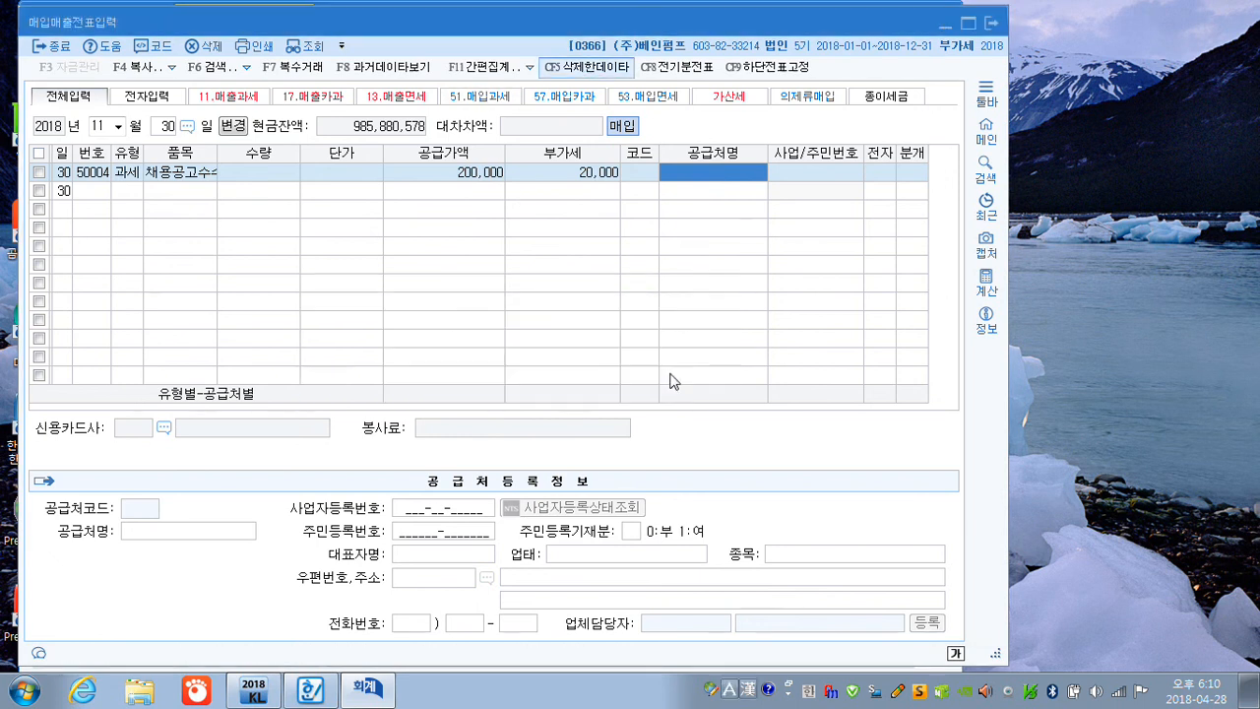
Permanently remove (주)탑코리아 from the deleted trading partners in the trading partner register, then close the register
{"action": "left_click", "coordinate": [945, 19]}
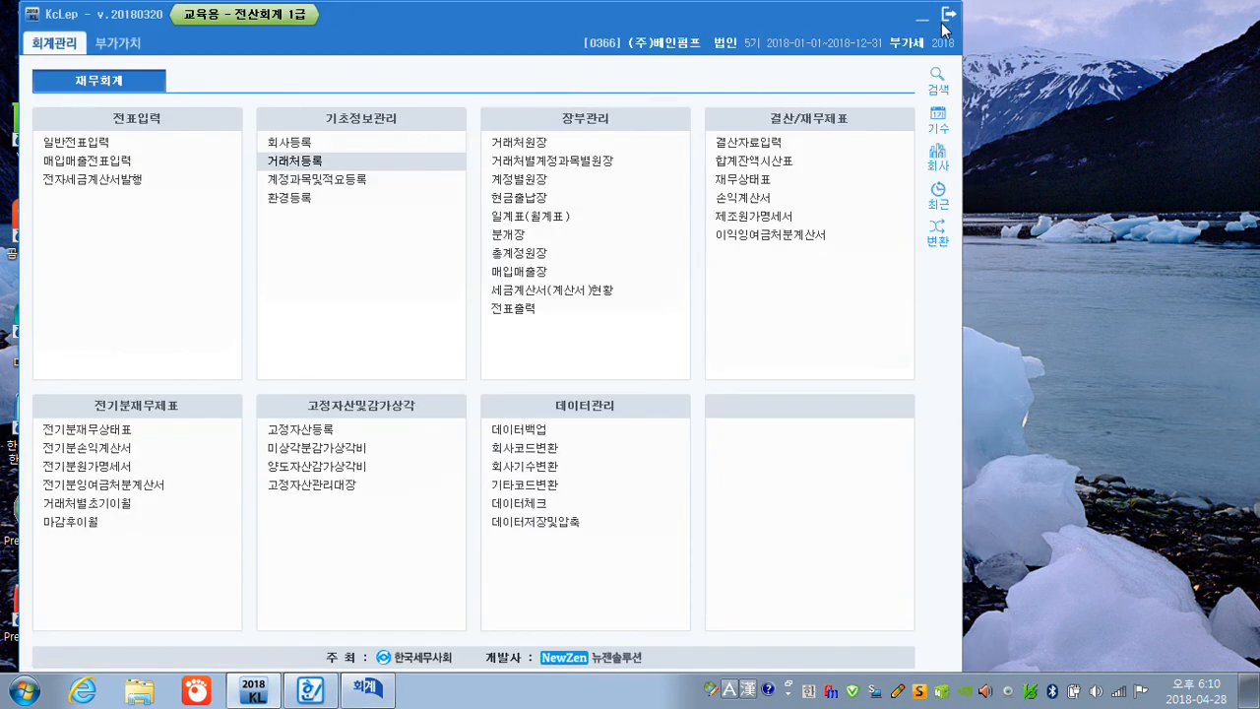
{"action": "left_click", "coordinate": [304, 164]}
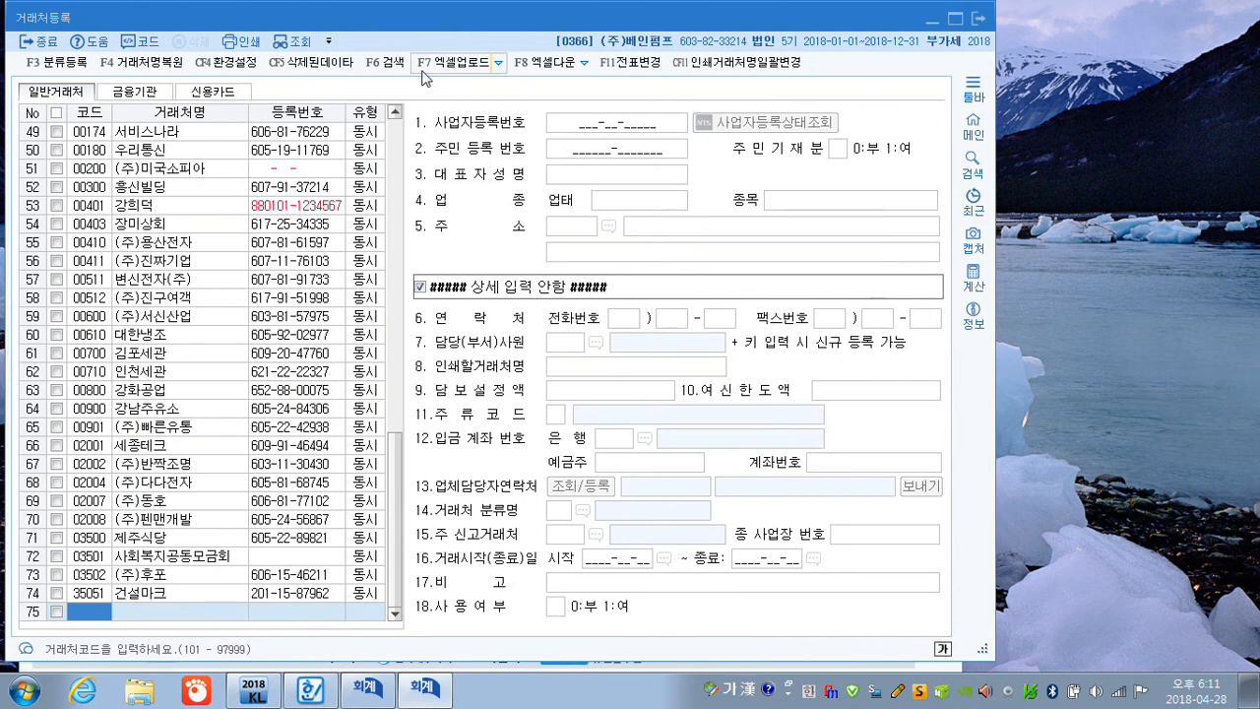
{"action": "left_click", "coordinate": [313, 62]}
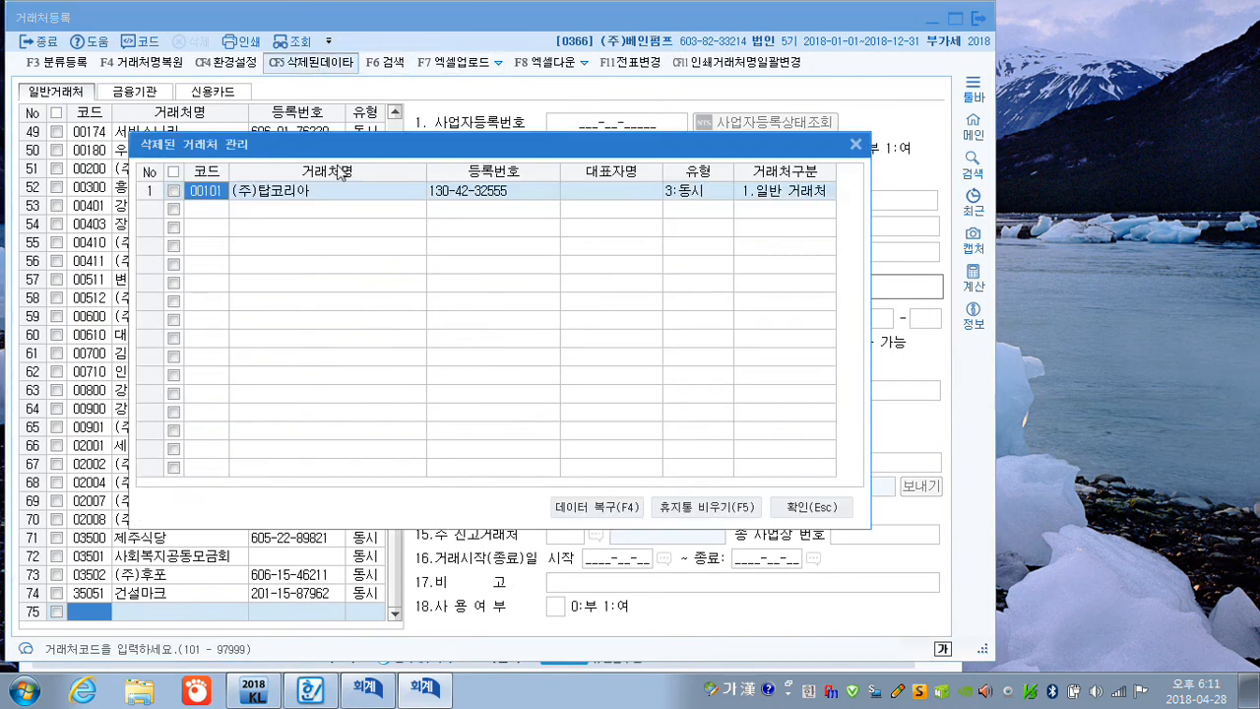
{"action": "left_click", "coordinate": [707, 507]}
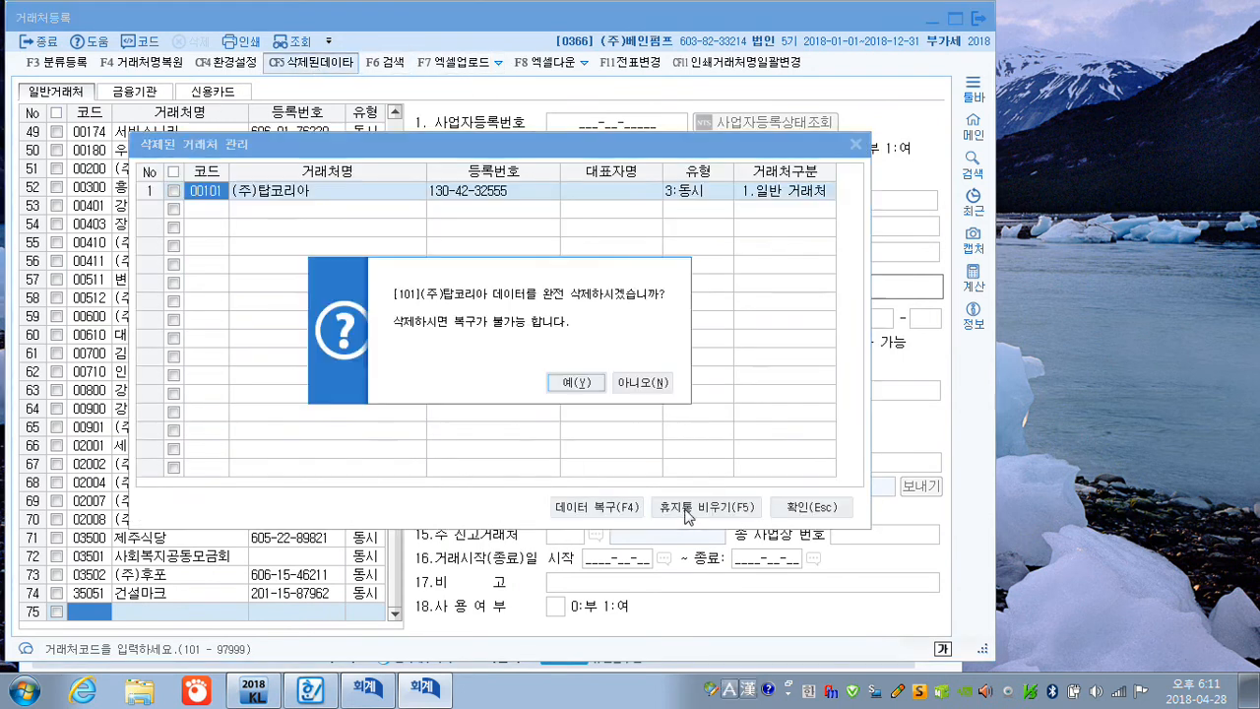
{"action": "left_click", "coordinate": [574, 383]}
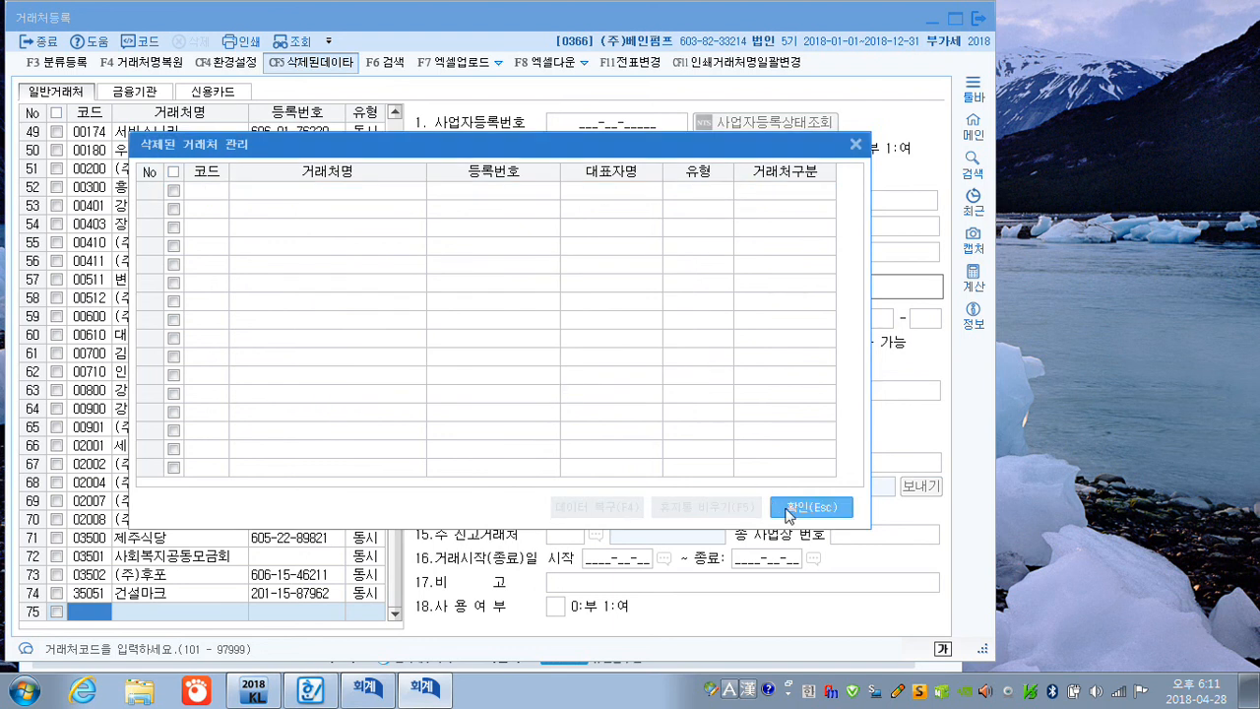
{"action": "left_click", "coordinate": [787, 507]}
{"action": "left_click", "coordinate": [977, 19]}
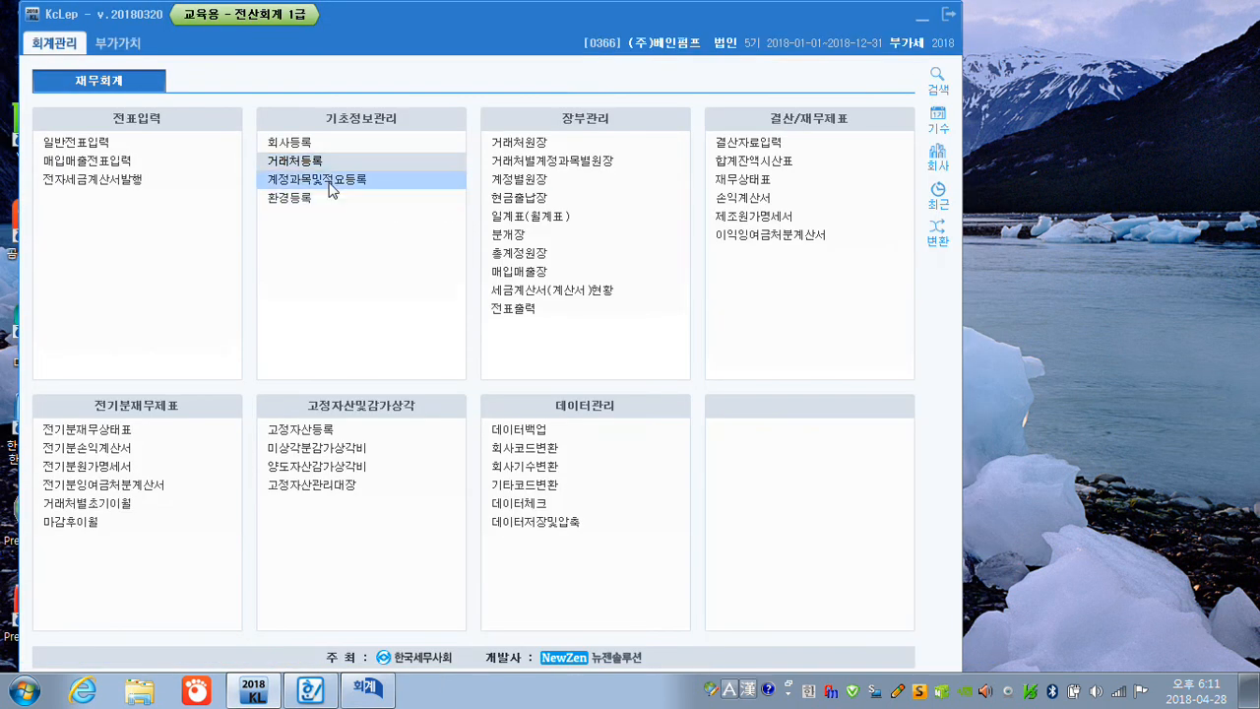
Register (주)탑코리아 as the 채용공고수수료 purchase's new supplier with code 03982 and open its registration details for editing
{"action": "left_click", "coordinate": [365, 692]}
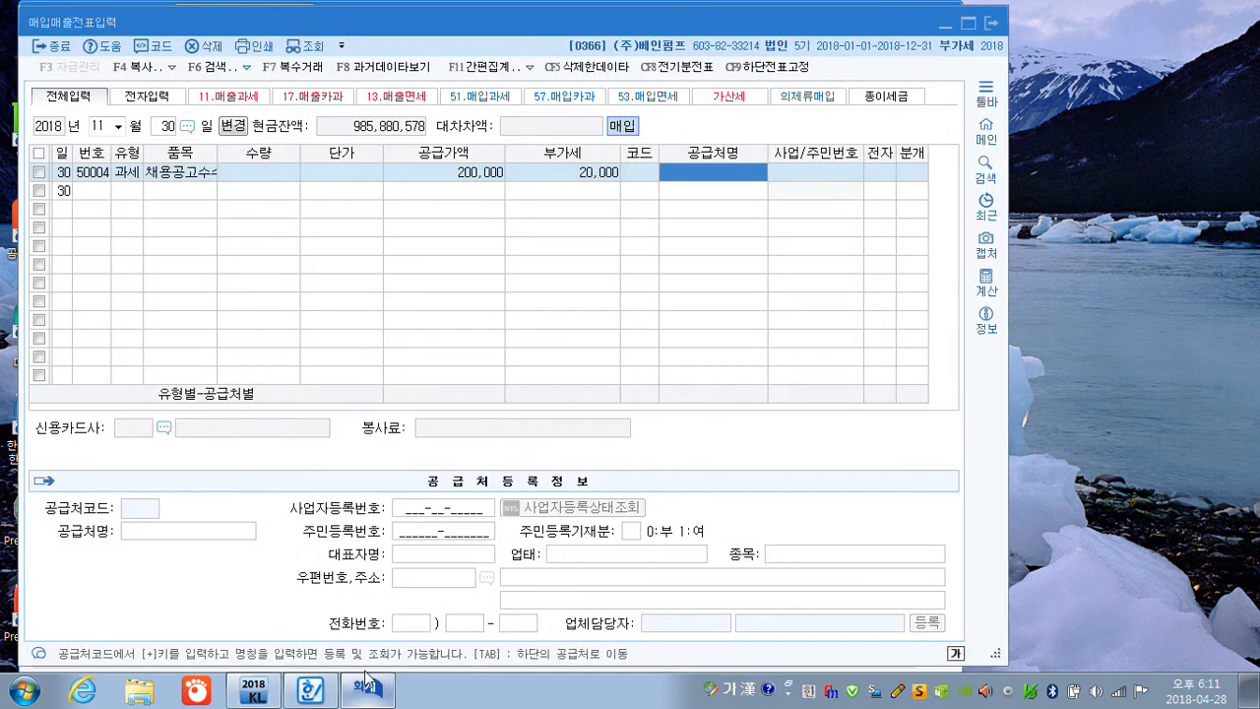
{"action": "left_click", "coordinate": [628, 175]}
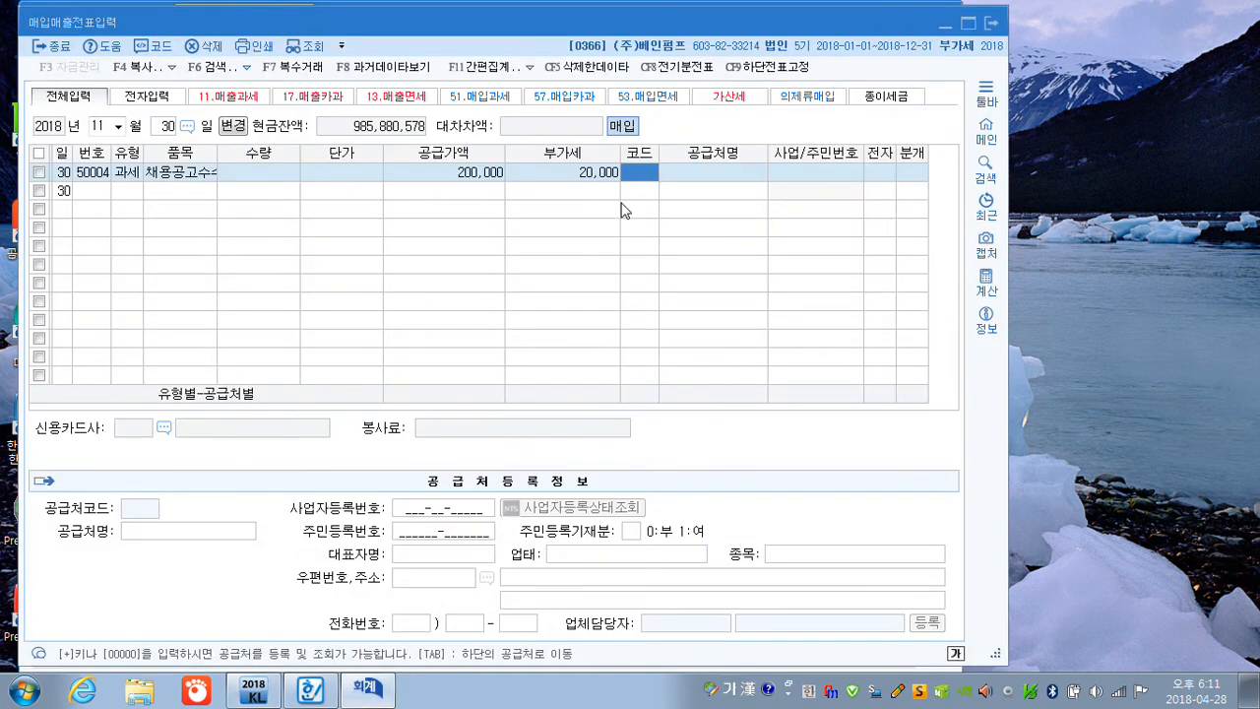
{"action": "type", "text": "00000"}
{"action": "key", "text": "Return"}
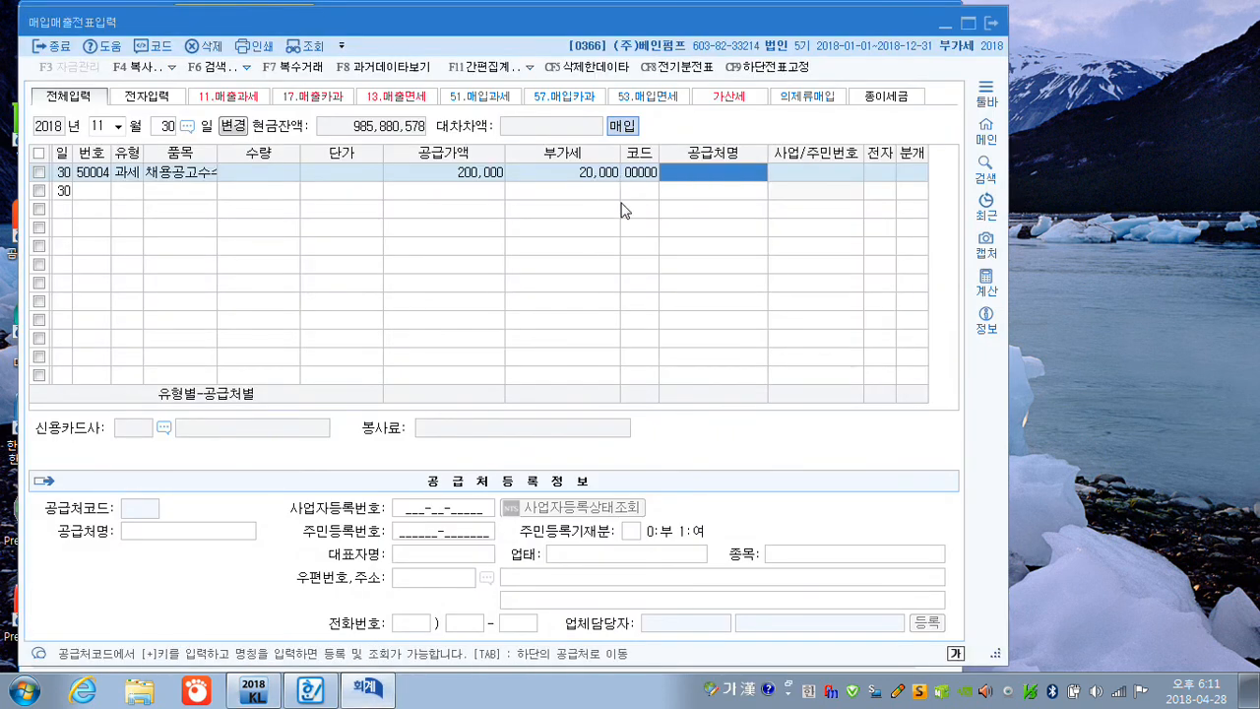
{"action": "type", "text": "(주이"}
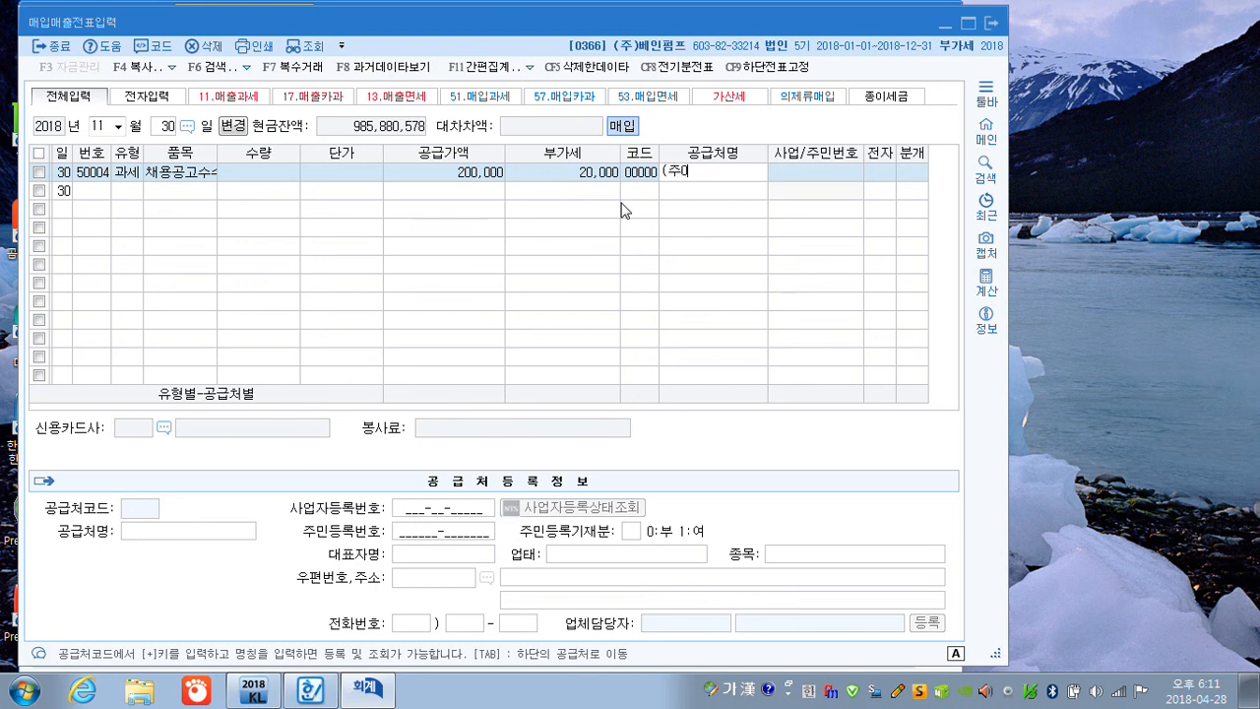
{"action": "key", "text": "BackSpace"}
{"action": "type", "text": ")탑코리아"}
{"action": "key", "text": "Return"}
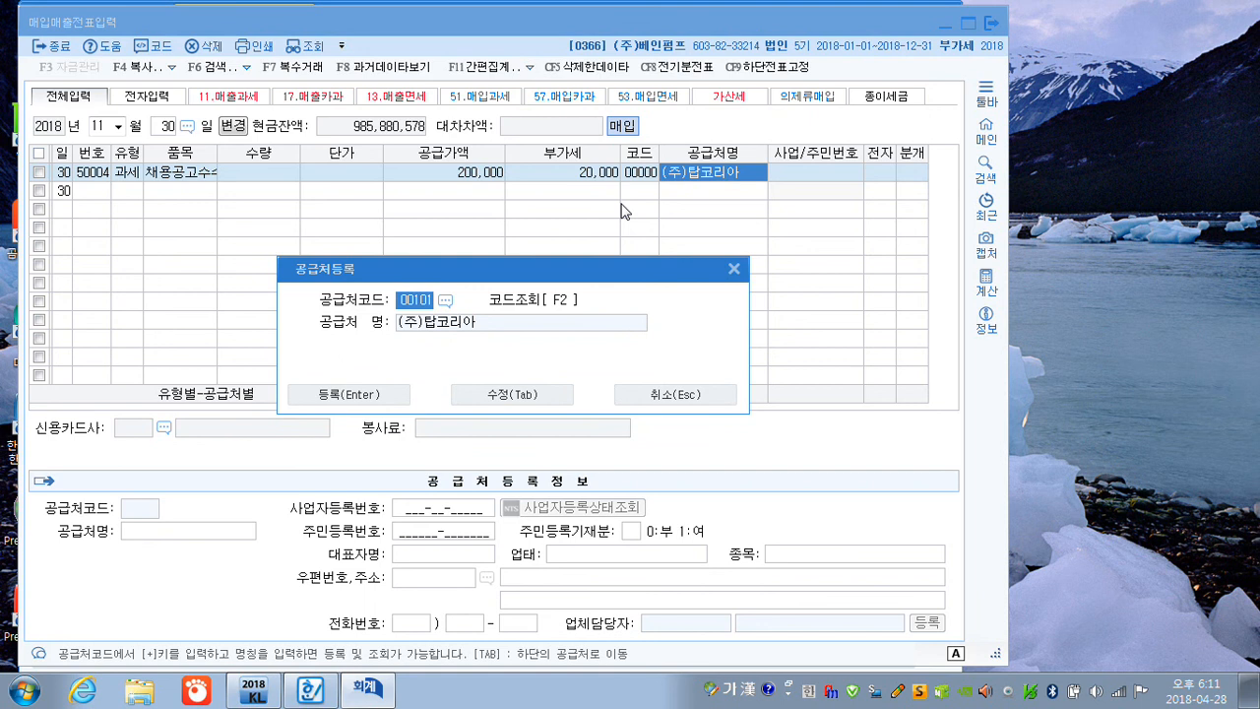
{"action": "type", "text": "3983"}
{"action": "left_click", "coordinate": [527, 392]}
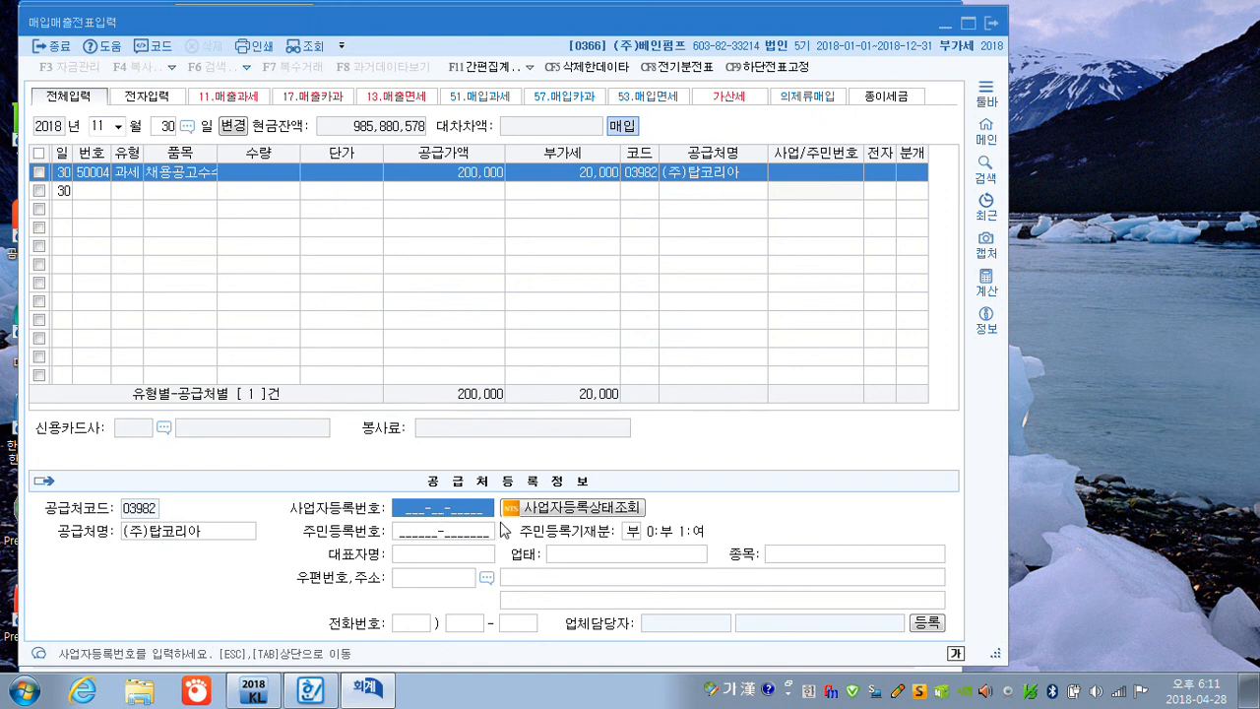
Fill in the business registration number of (주)탑코리아 and leave its remaining registration details blank
{"action": "type", "text": "130-42-"}
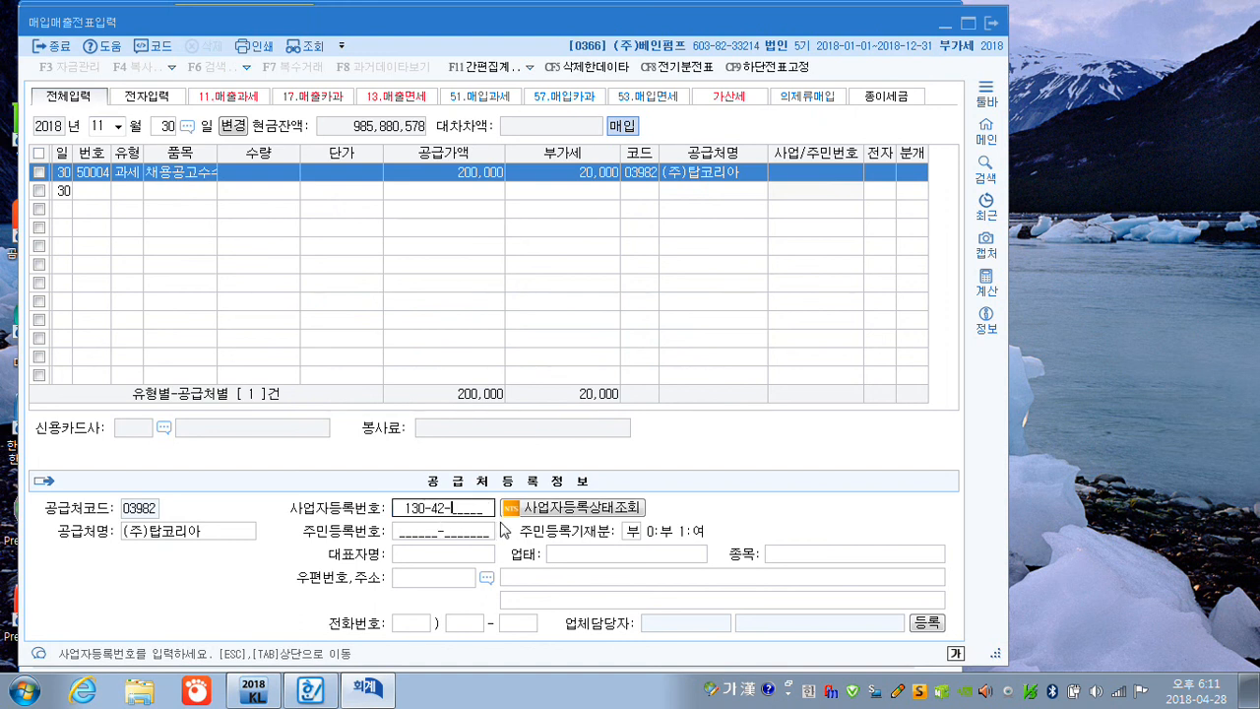
{"action": "type", "text": "32555"}
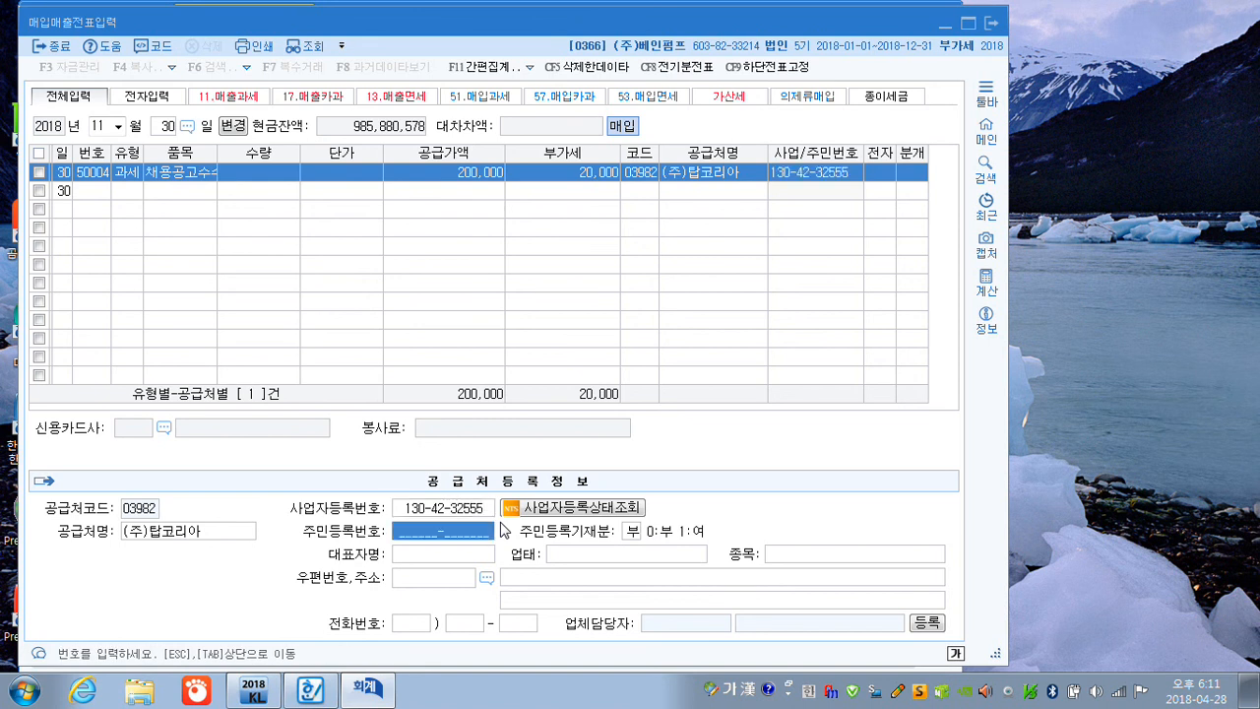
{"action": "key", "text": "Return"}
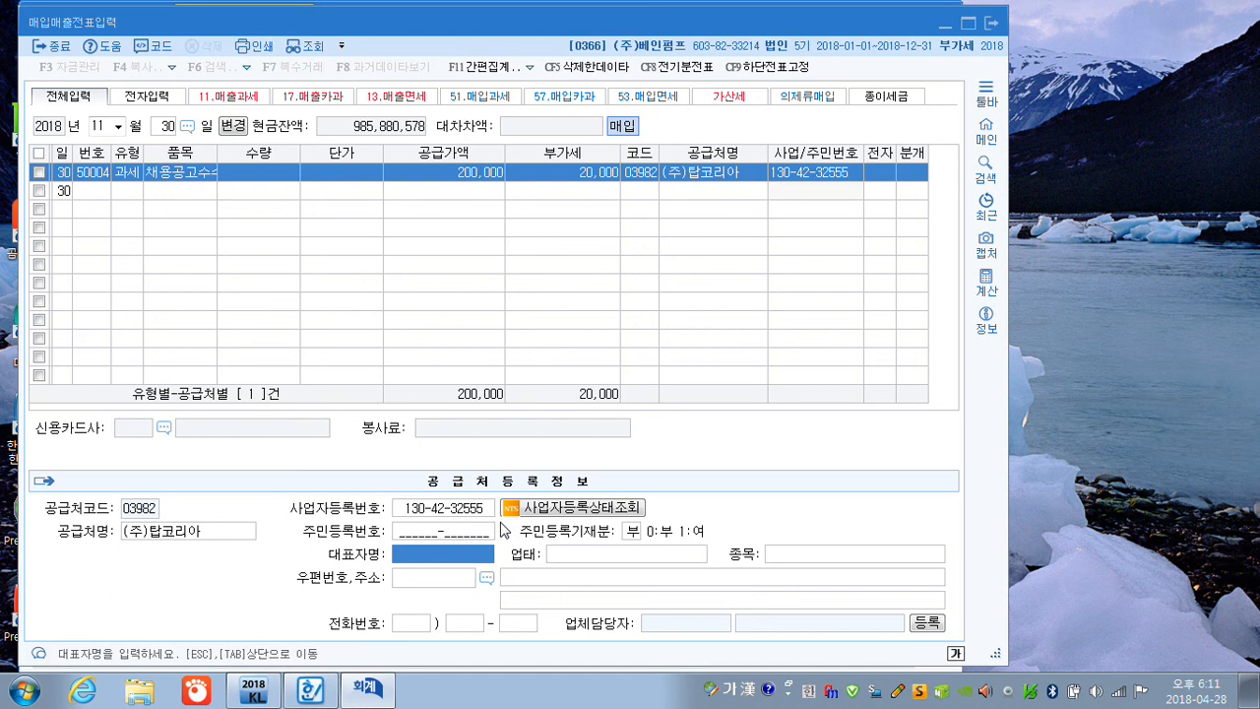
{"action": "key", "text": "Return"}
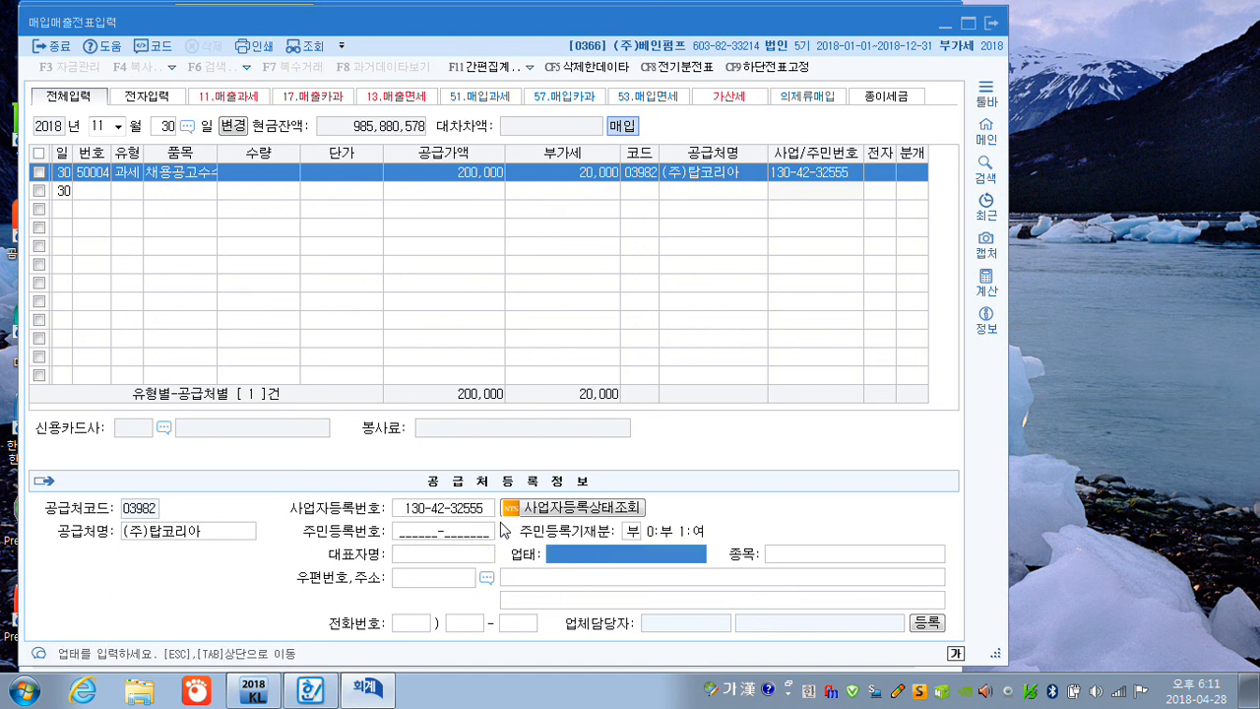
{"action": "key", "text": "Return"}
{"action": "key", "text": "Return"}
{"action": "key", "text": "Return"}
{"action": "key", "text": "Return"}
{"action": "key", "text": "Return"}
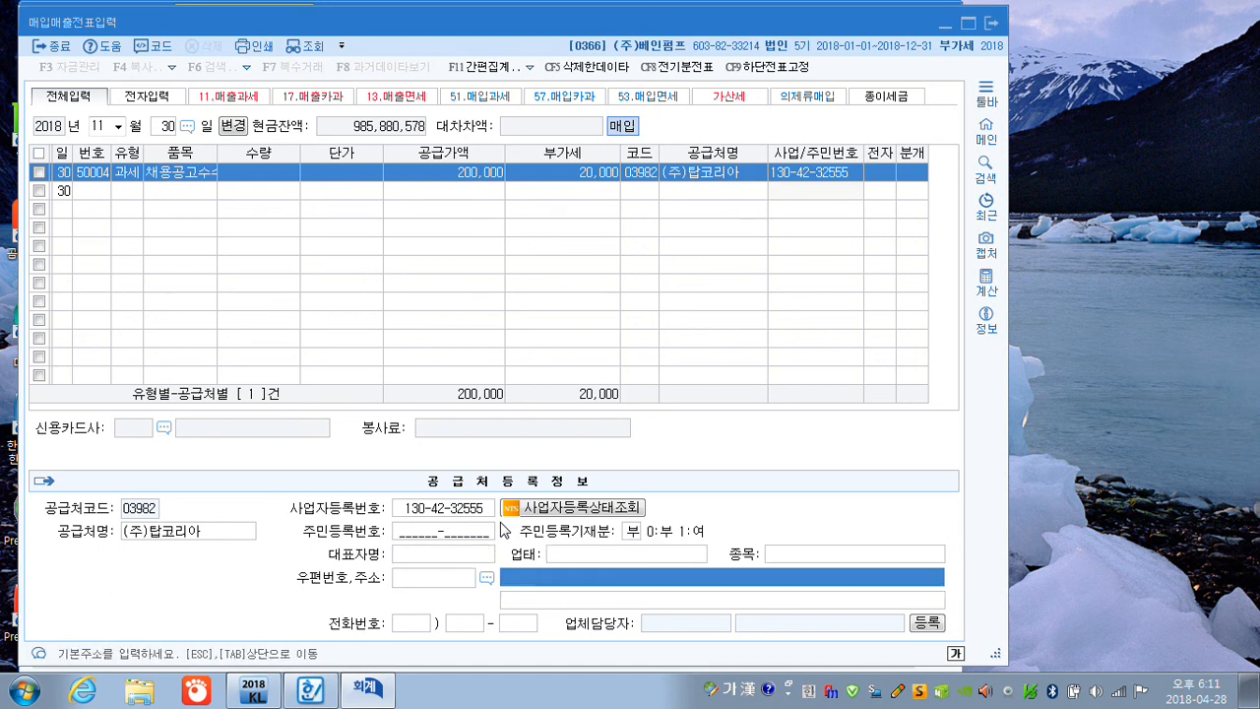
{"action": "key", "text": "Return"}
{"action": "key", "text": "Return"}
{"action": "key", "text": "Return"}
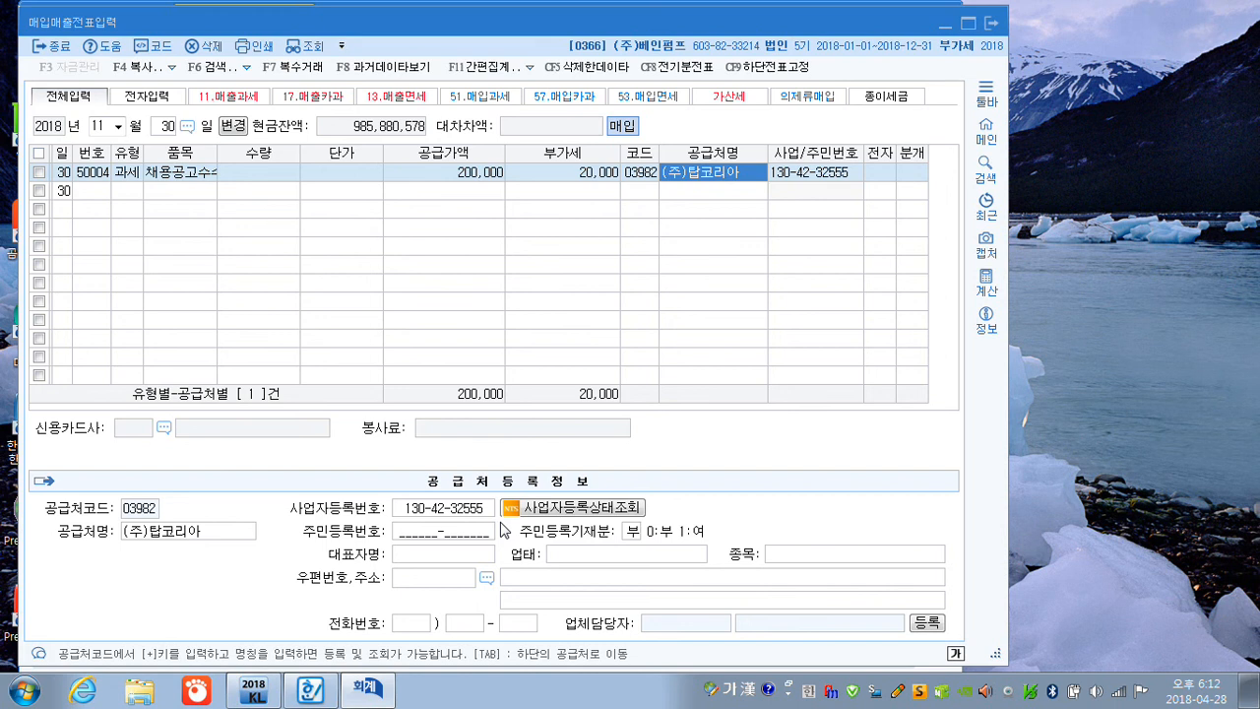
{"action": "key", "text": "Return"}
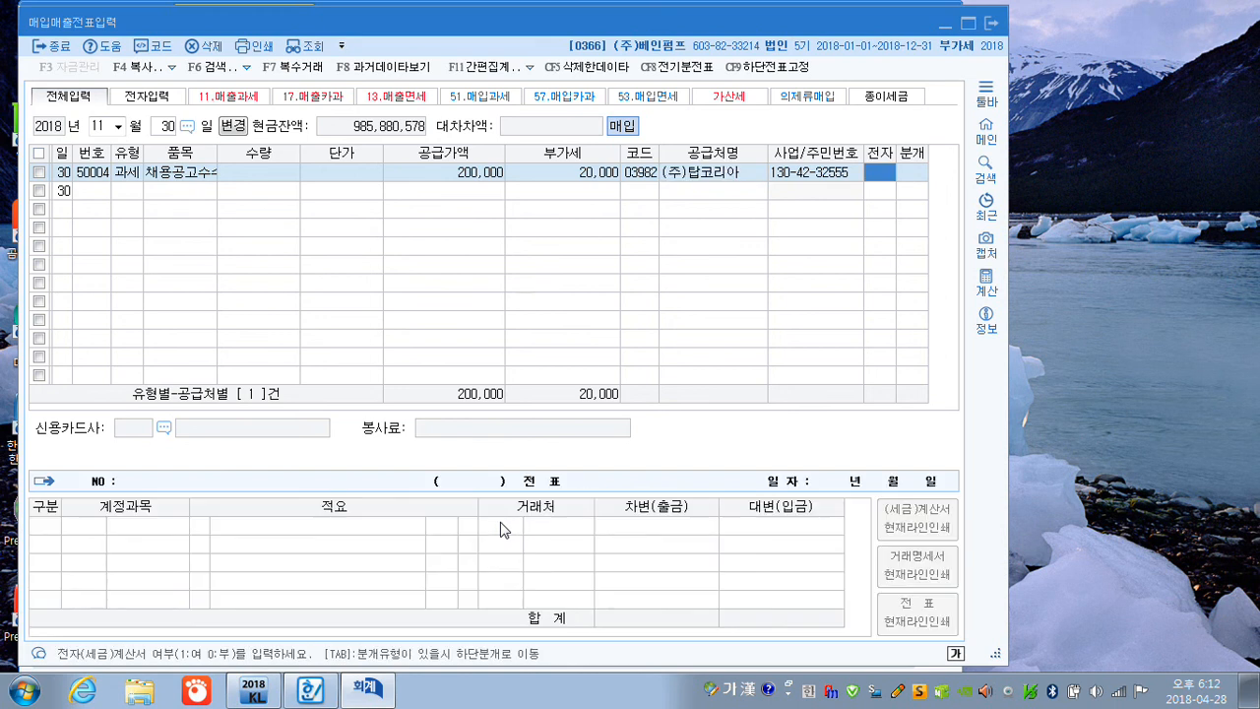
Mark the 채용공고수수료 purchase as an electronic invoice (여) and set its journal entry type to 혼합
{"action": "type", "text": "1"}
{"action": "key", "text": "Return"}
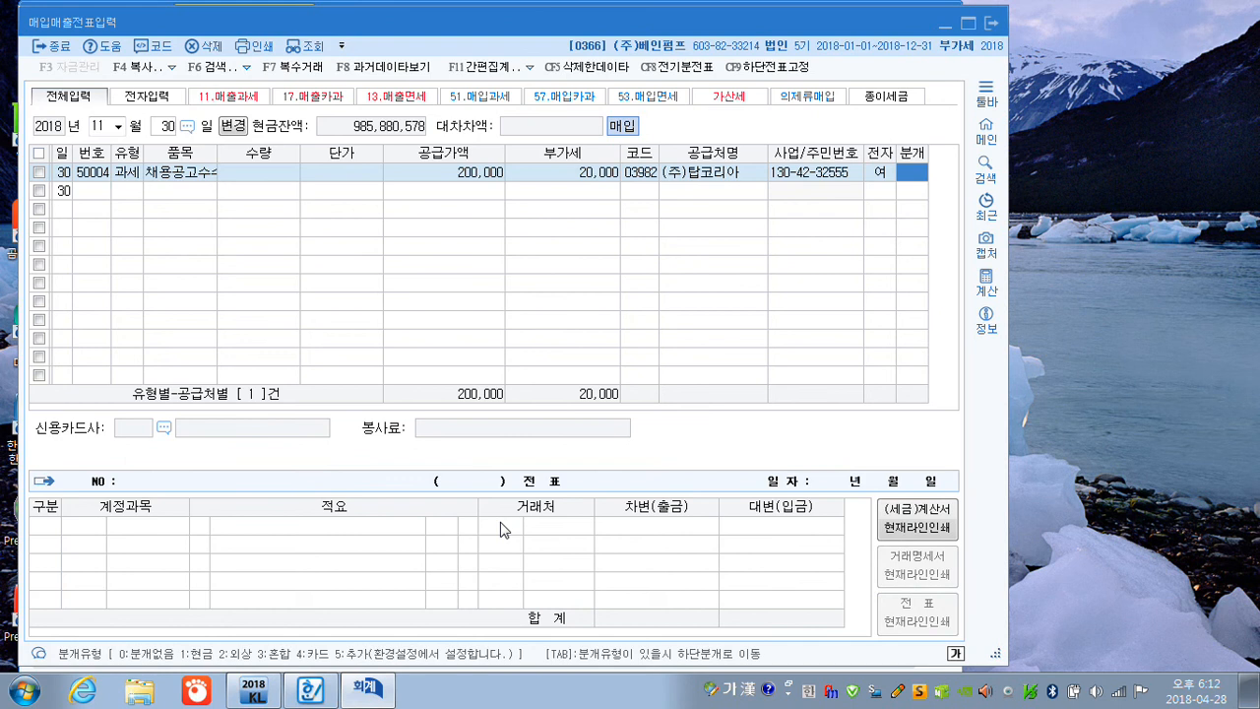
{"action": "type", "text": "3"}
{"action": "key", "text": "Return"}
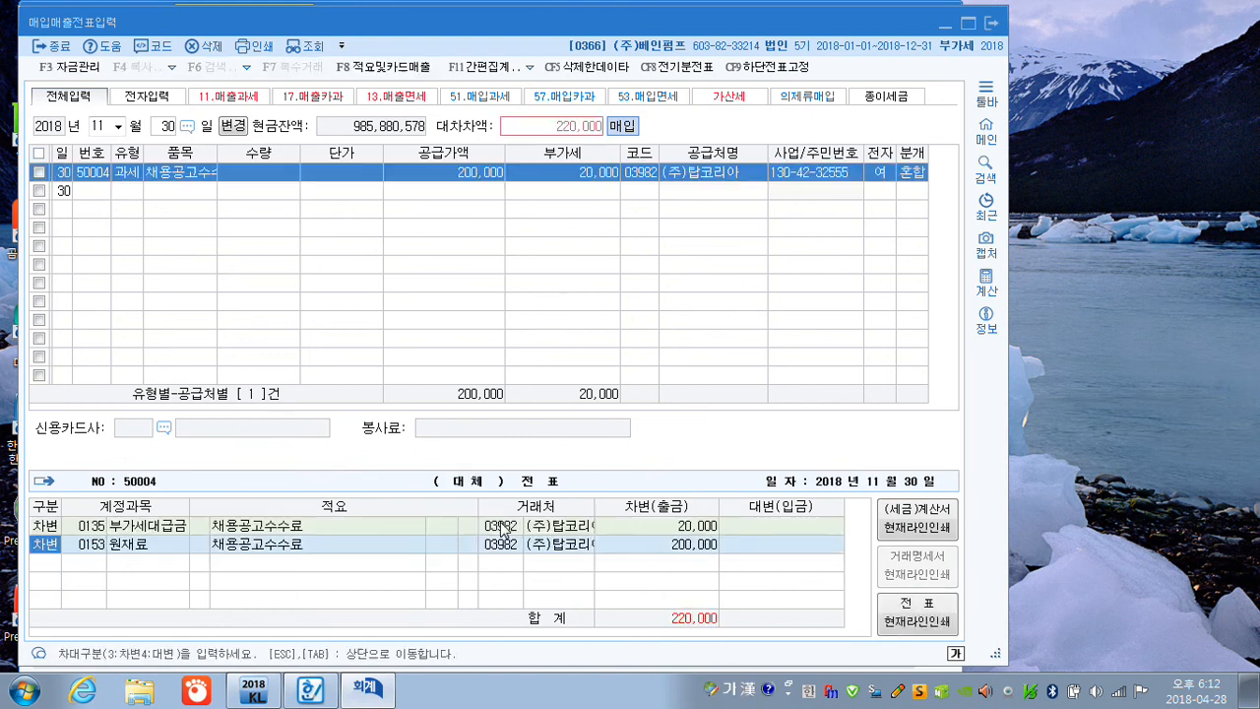
Change the 원재료 debit line of the 채용공고수수료 purchase's journal entry to account 0831 수수료비용 (판매관리비)
{"action": "key", "text": "Return"}
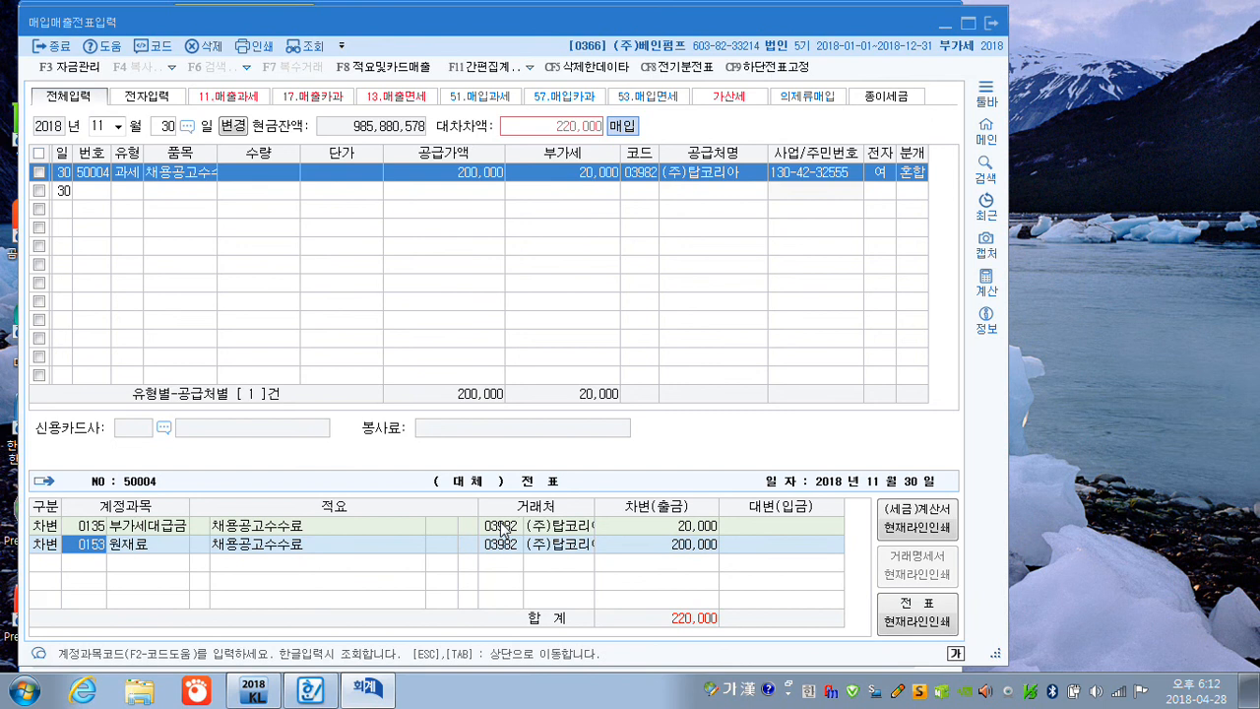
{"action": "type", "text": "수수료"}
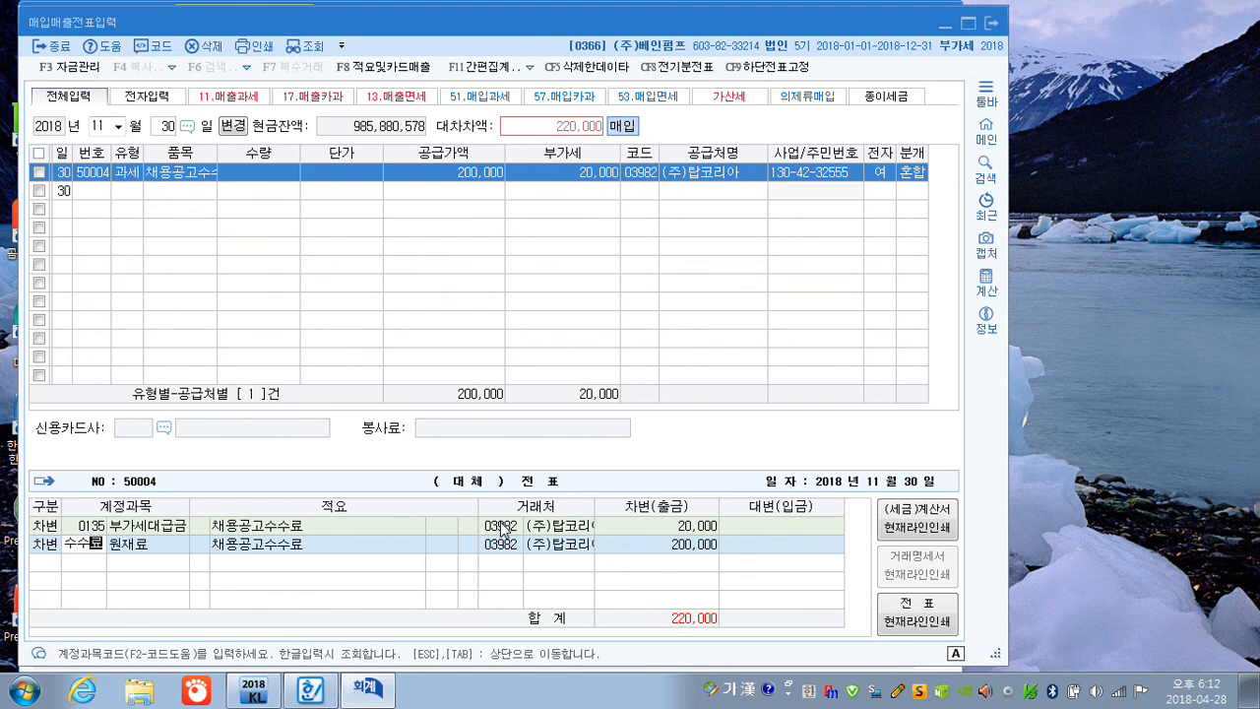
{"action": "key", "text": "Return"}
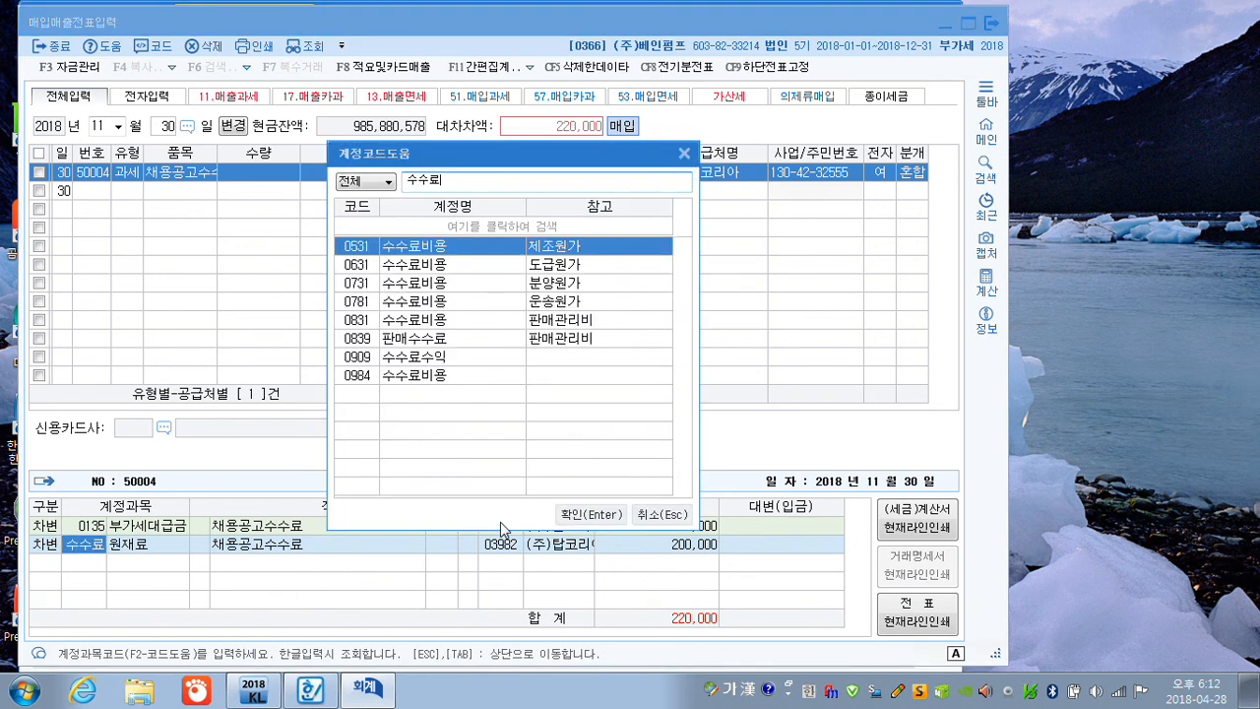
{"action": "key", "text": "Down"}
{"action": "key", "text": "Down"}
{"action": "key", "text": "Down"}
{"action": "key", "text": "Down"}
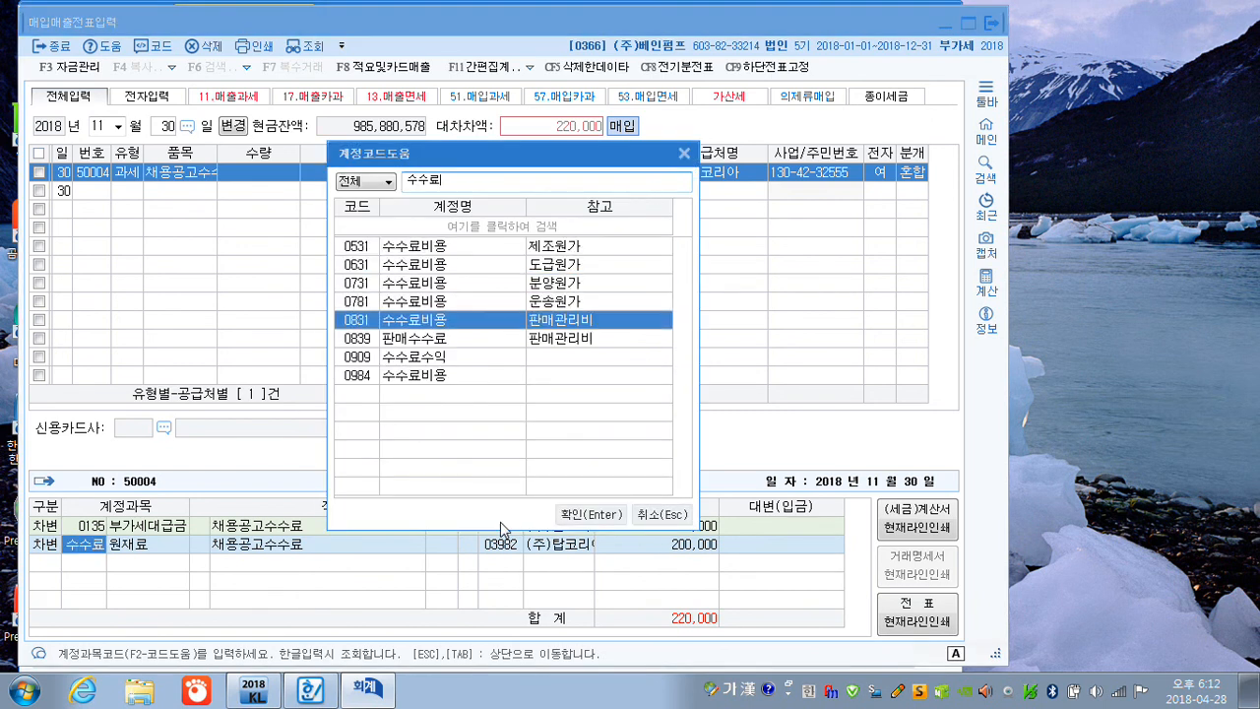
{"action": "key", "text": "Return"}
{"action": "key", "text": "Return"}
{"action": "key", "text": "Return"}
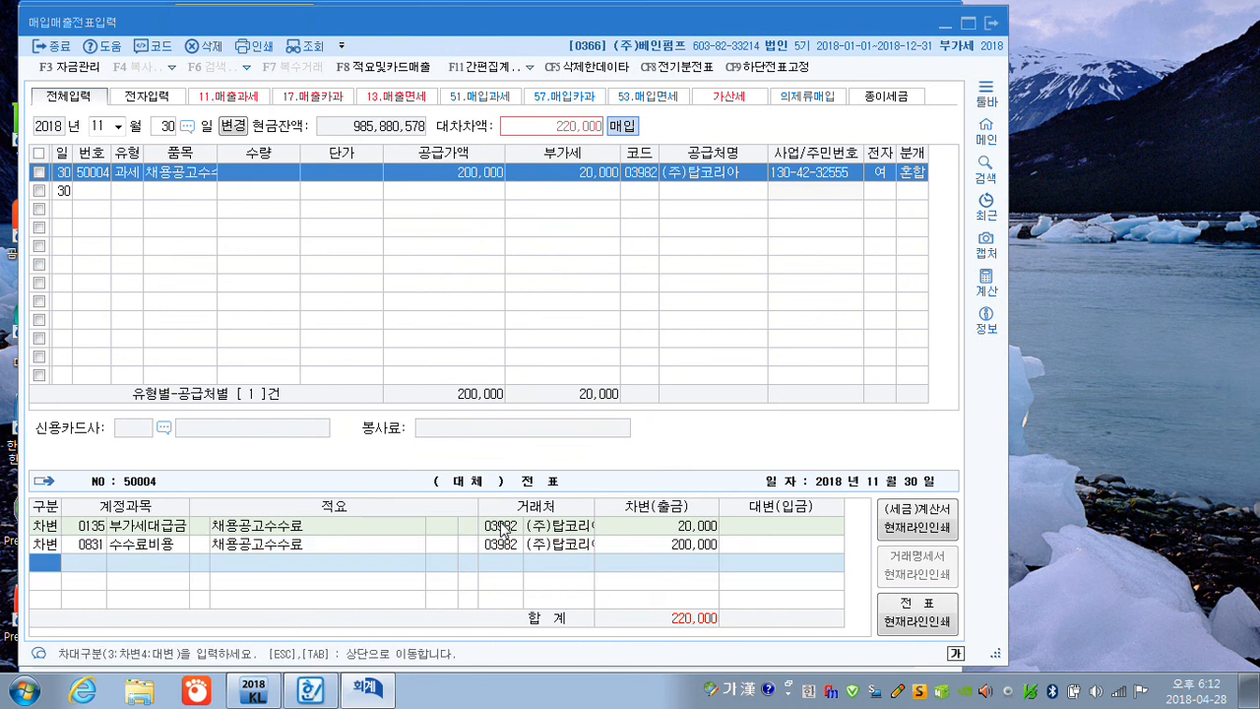
Add a credit (대변) line to account 0103 보통예금 for 220,000 in the 채용공고수수료 purchase's journal entry
{"action": "type", "text": "4"}
{"action": "key", "text": "Return"}
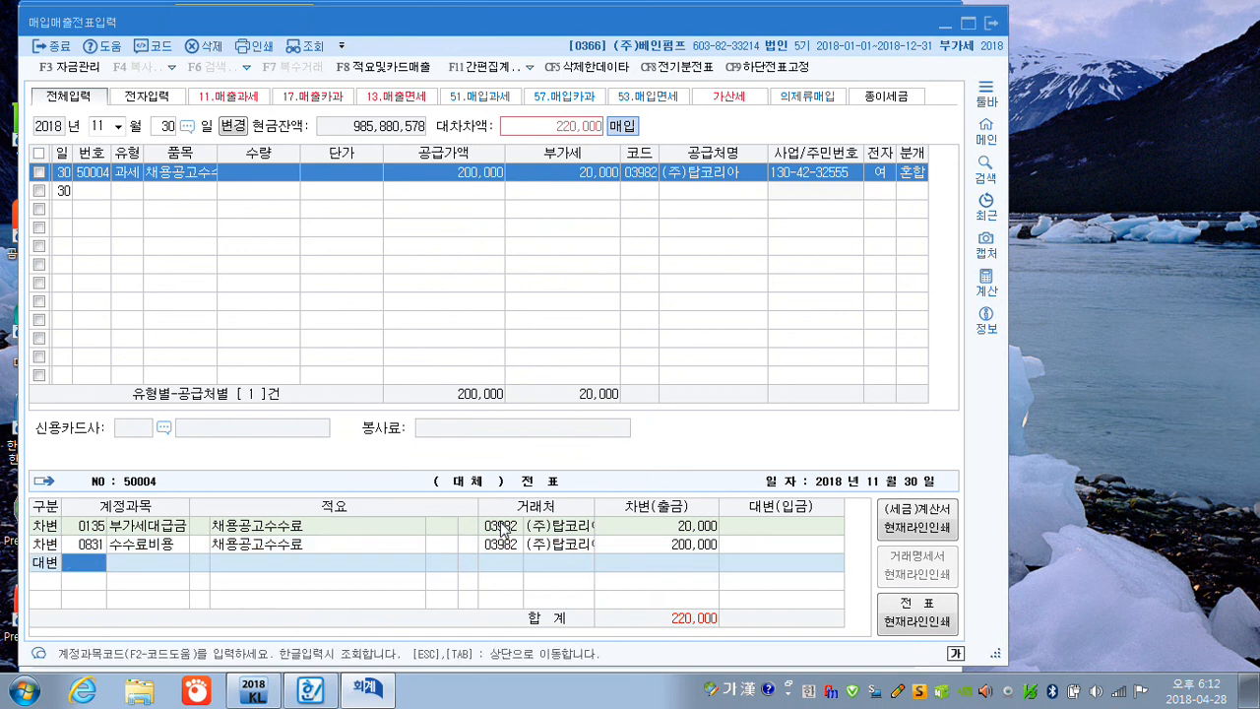
{"action": "type", "text": "103"}
{"action": "key", "text": "Return"}
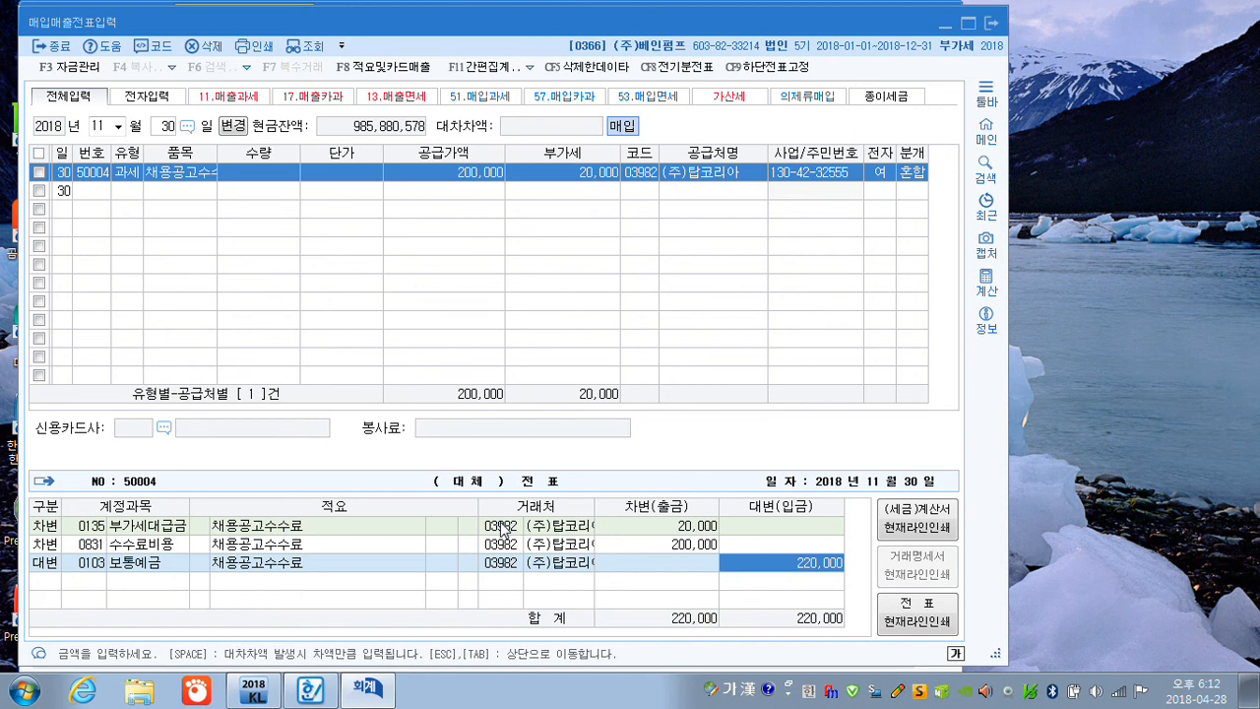
Examine the registration and type of (주)탑코리아 in the trading partner register, then return to purchase and sales voucher entry
{"action": "left_click", "coordinate": [943, 29]}
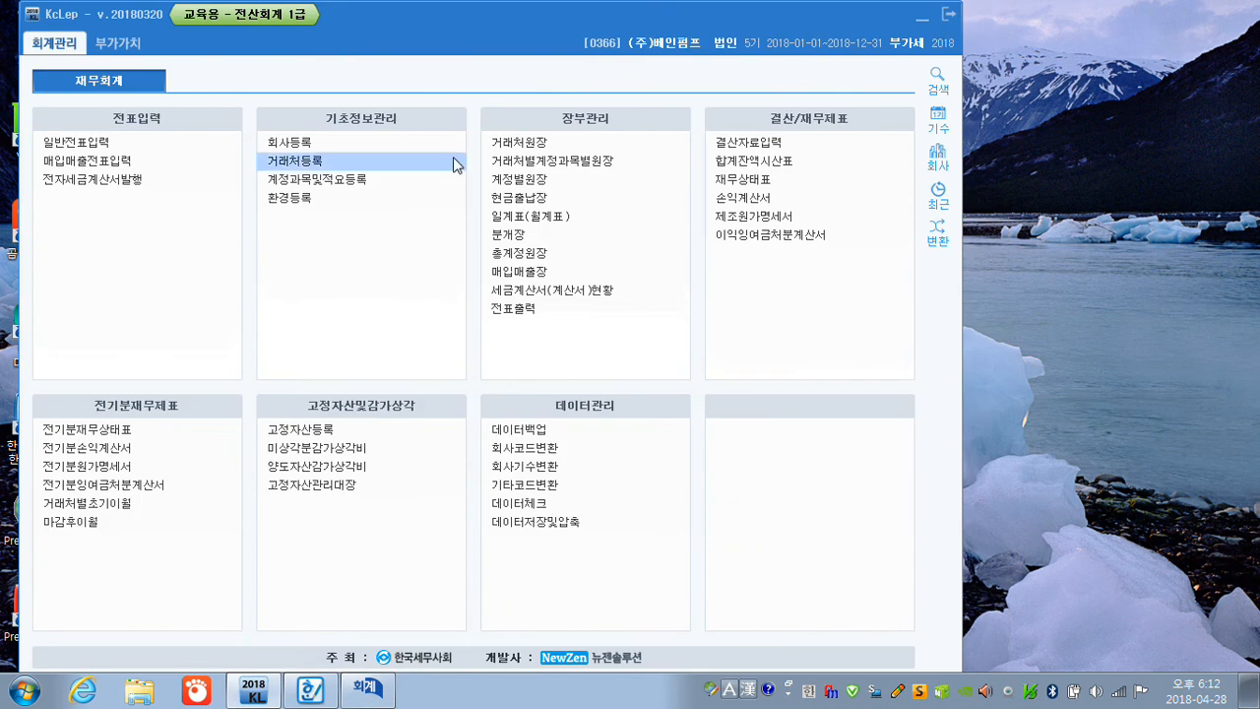
{"action": "left_click", "coordinate": [309, 166]}
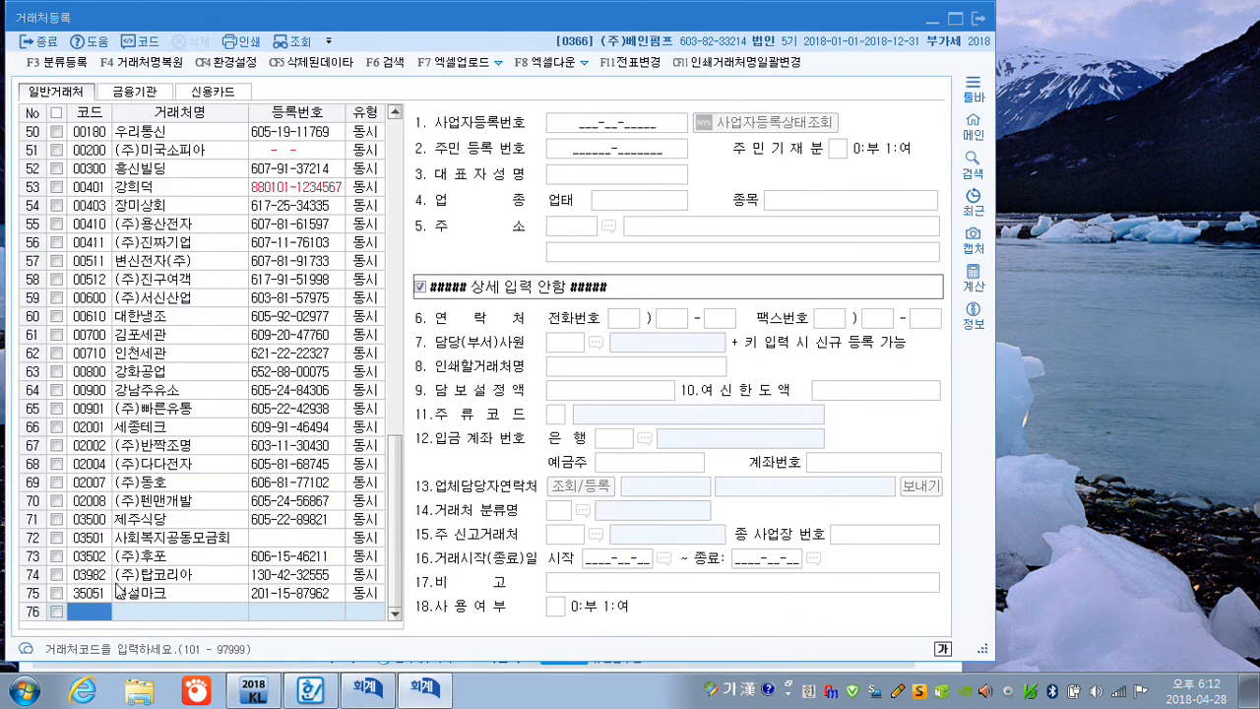
{"action": "left_click", "coordinate": [102, 577]}
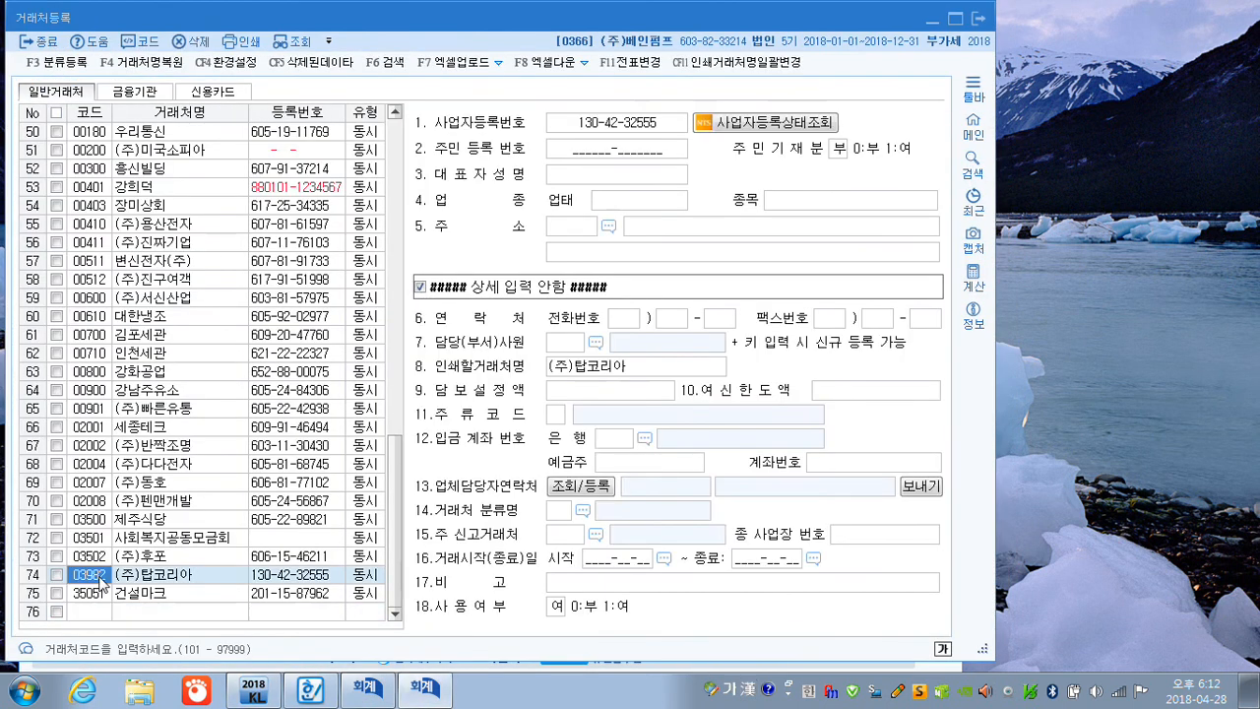
{"action": "left_click", "coordinate": [371, 579]}
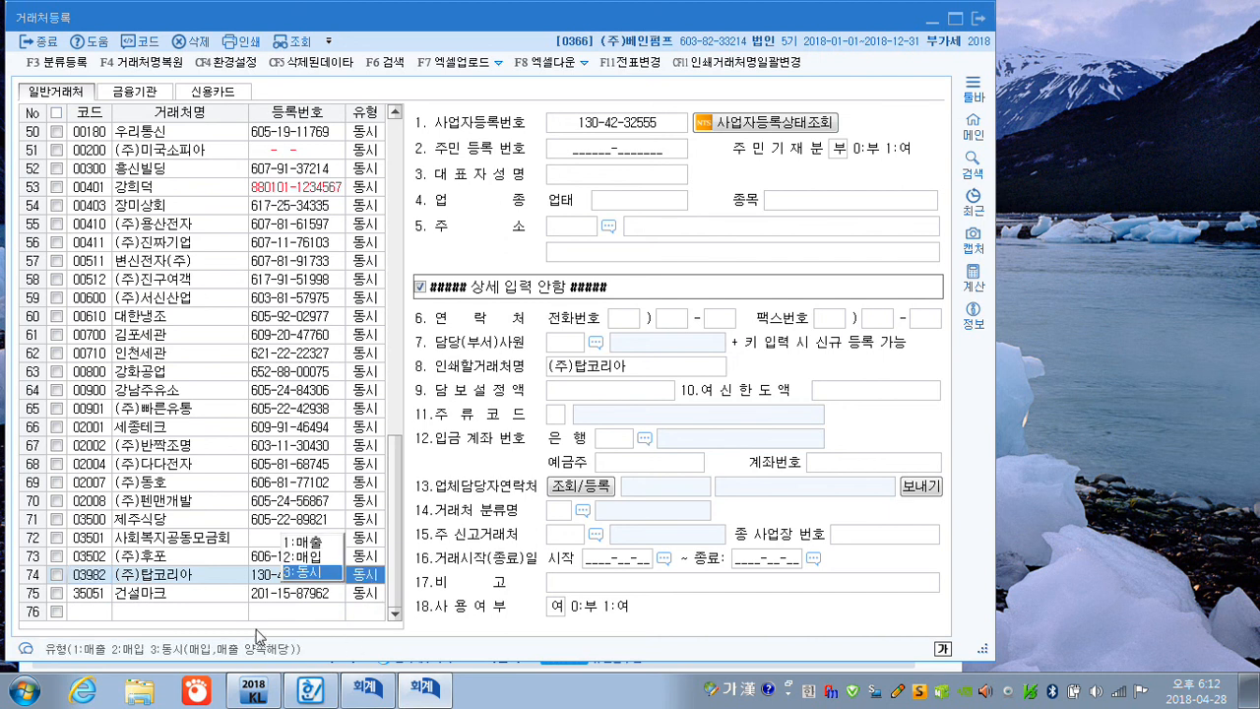
{"action": "left_click", "coordinate": [96, 613]}
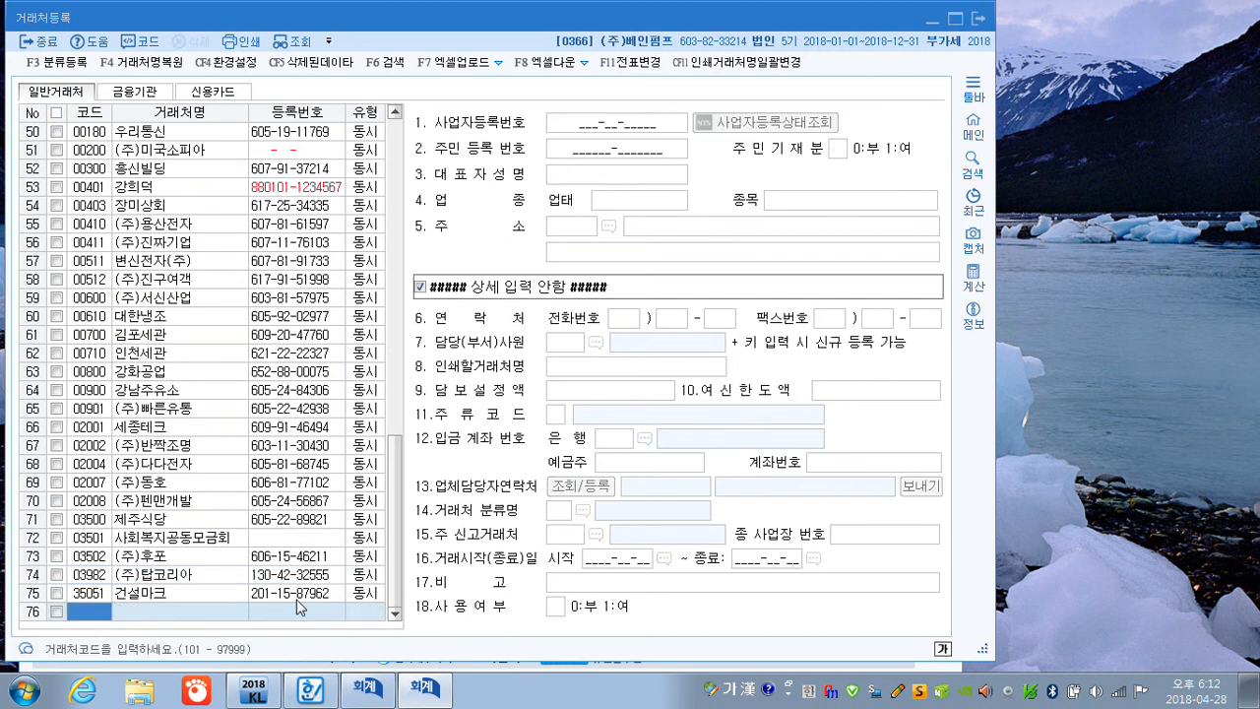
{"action": "left_click", "coordinate": [92, 578]}
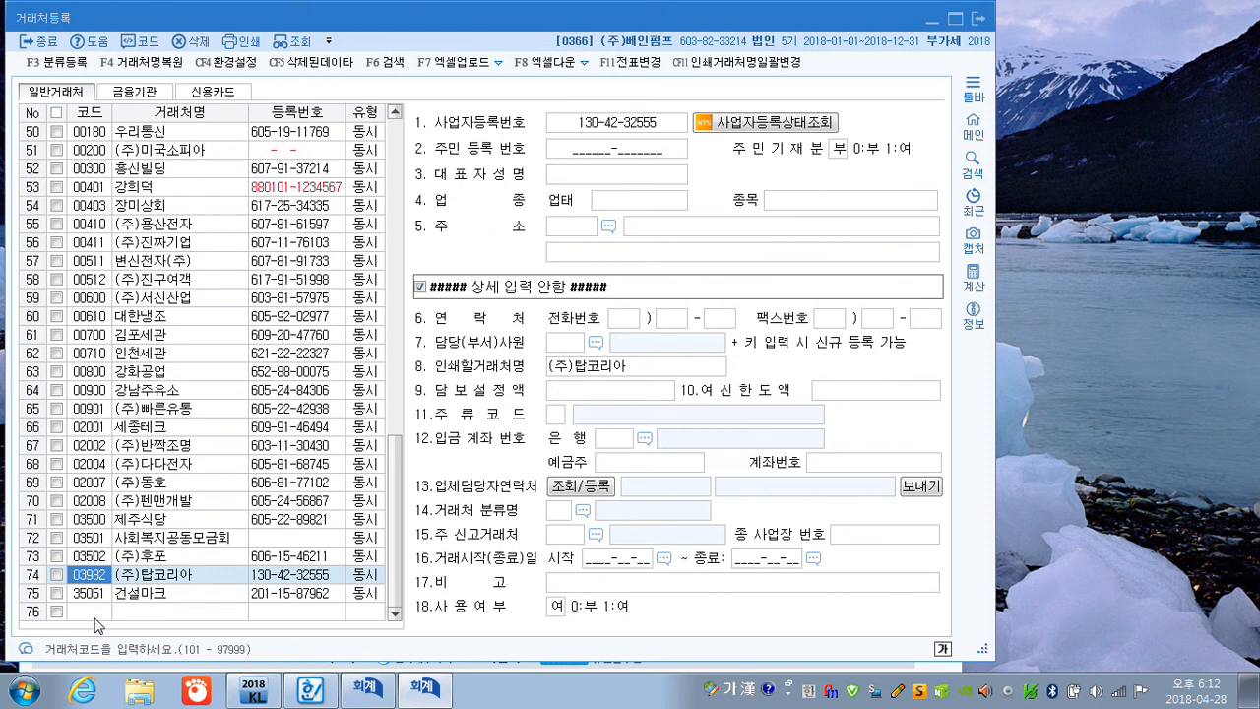
{"action": "left_click", "coordinate": [96, 615]}
{"action": "left_click", "coordinate": [978, 21]}
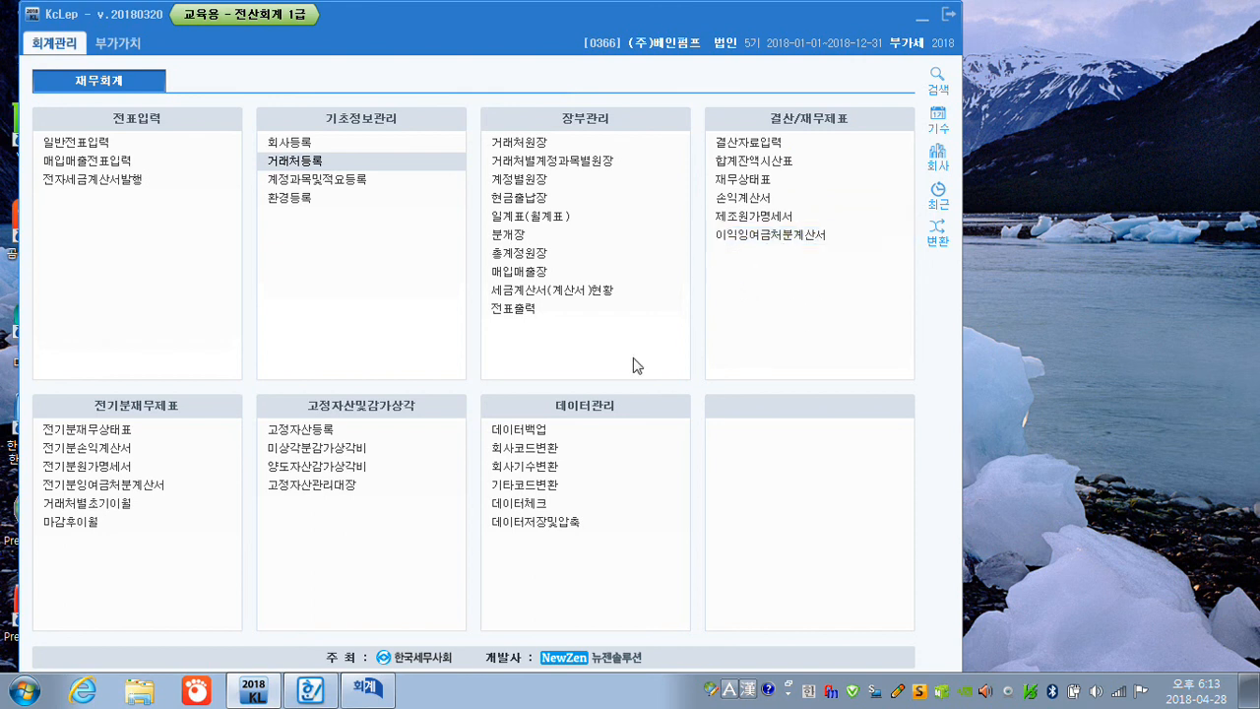
{"action": "left_click", "coordinate": [379, 692]}
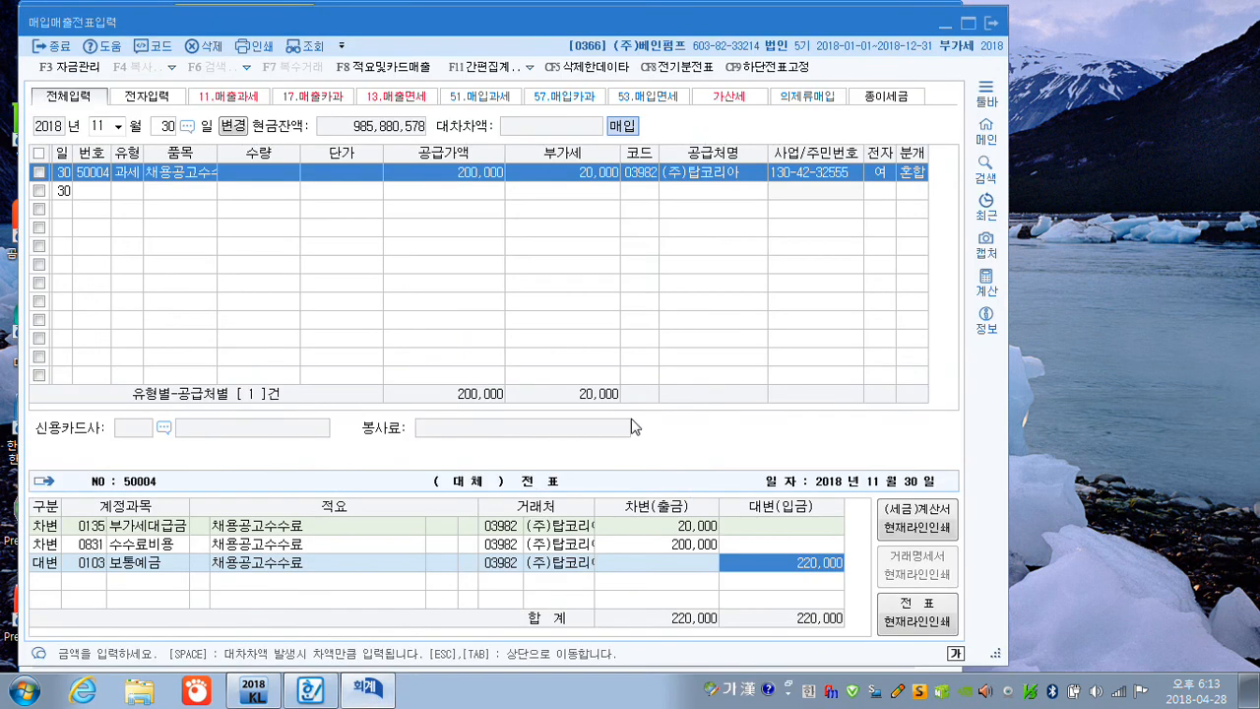
Open the general vouchers of 2 July 2018 in place of purchase and sales entry and review the 수선비 and 미지급금 lines
{"action": "left_click", "coordinate": [991, 26]}
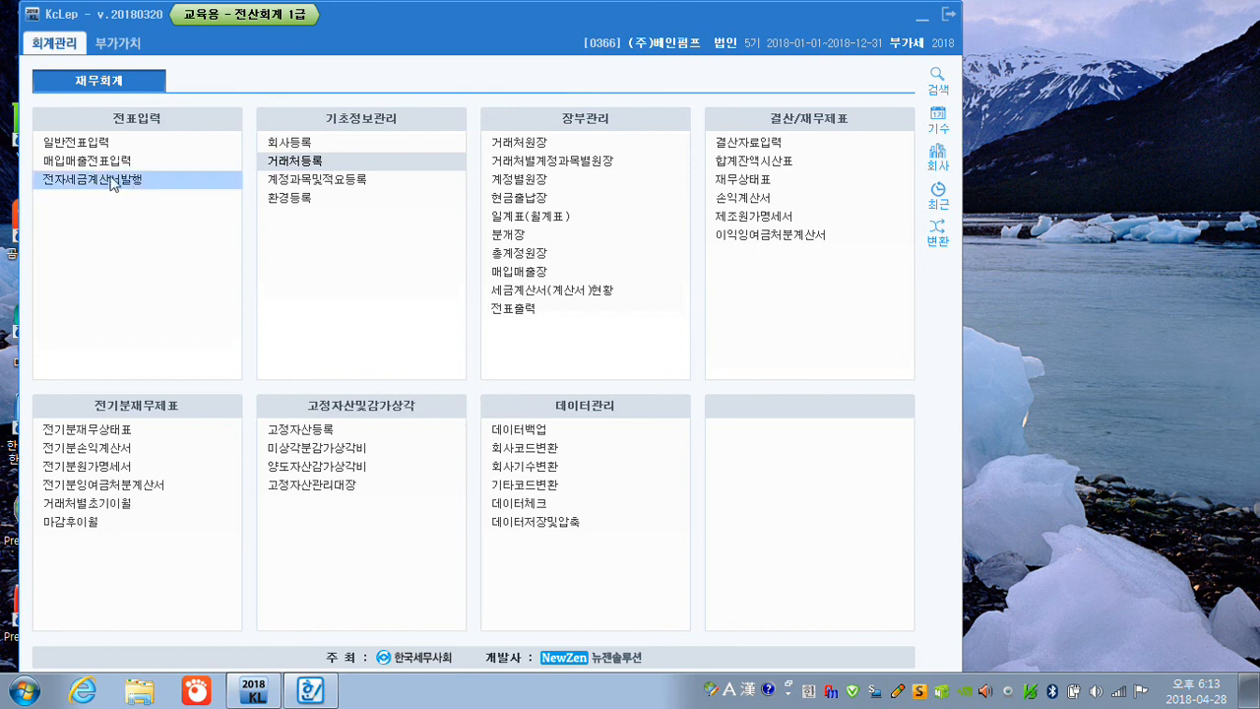
{"action": "left_click", "coordinate": [80, 141]}
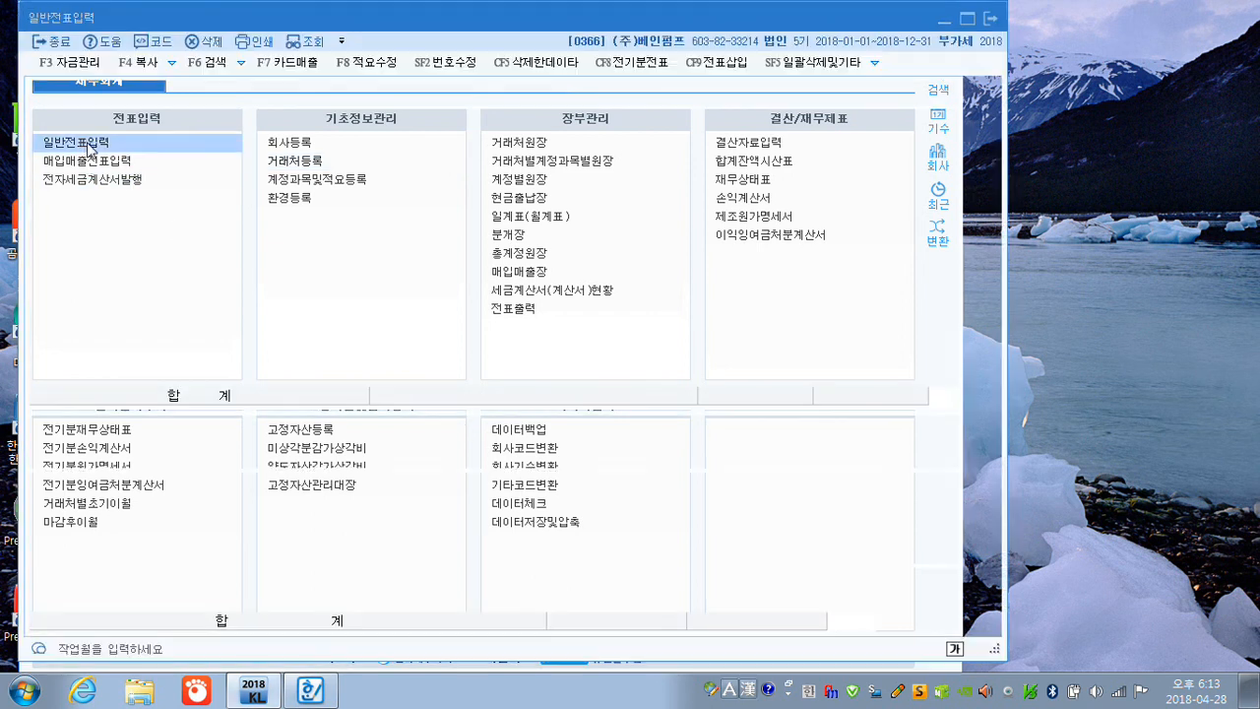
{"action": "type", "text": "07"}
{"action": "key", "text": "Return"}
{"action": "type", "text": "2"}
{"action": "key", "text": "Return"}
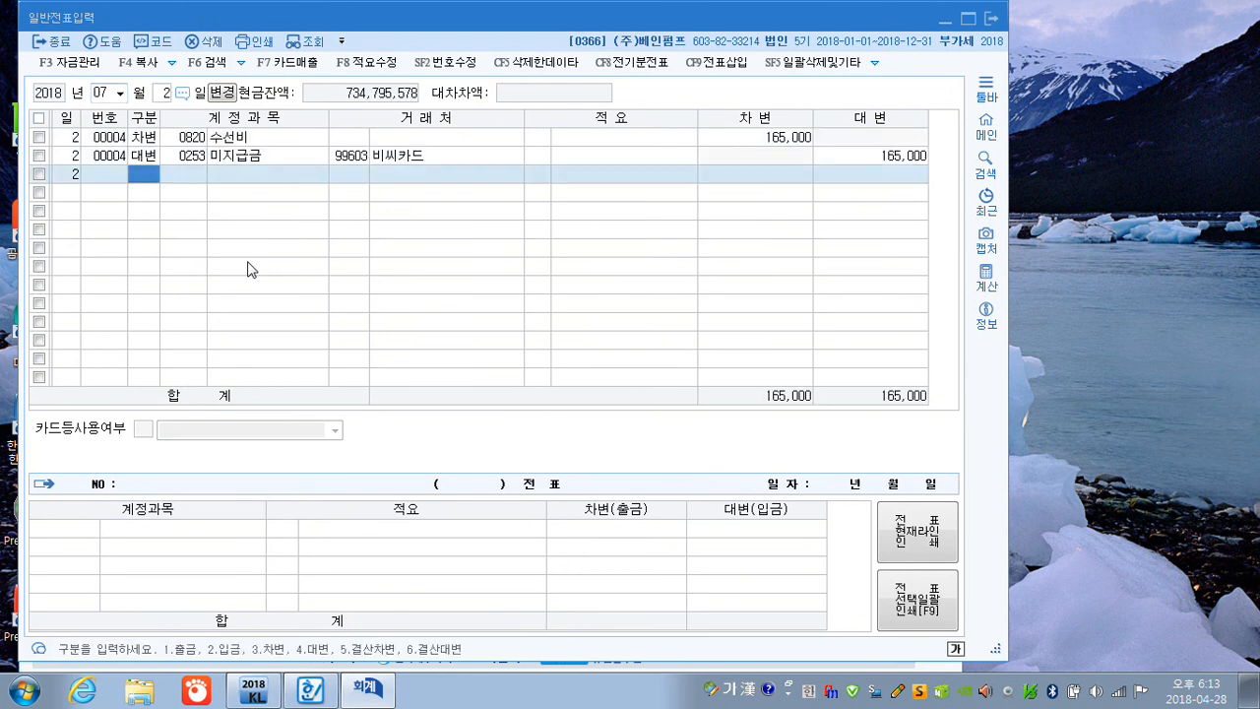
{"action": "left_click", "coordinate": [188, 140]}
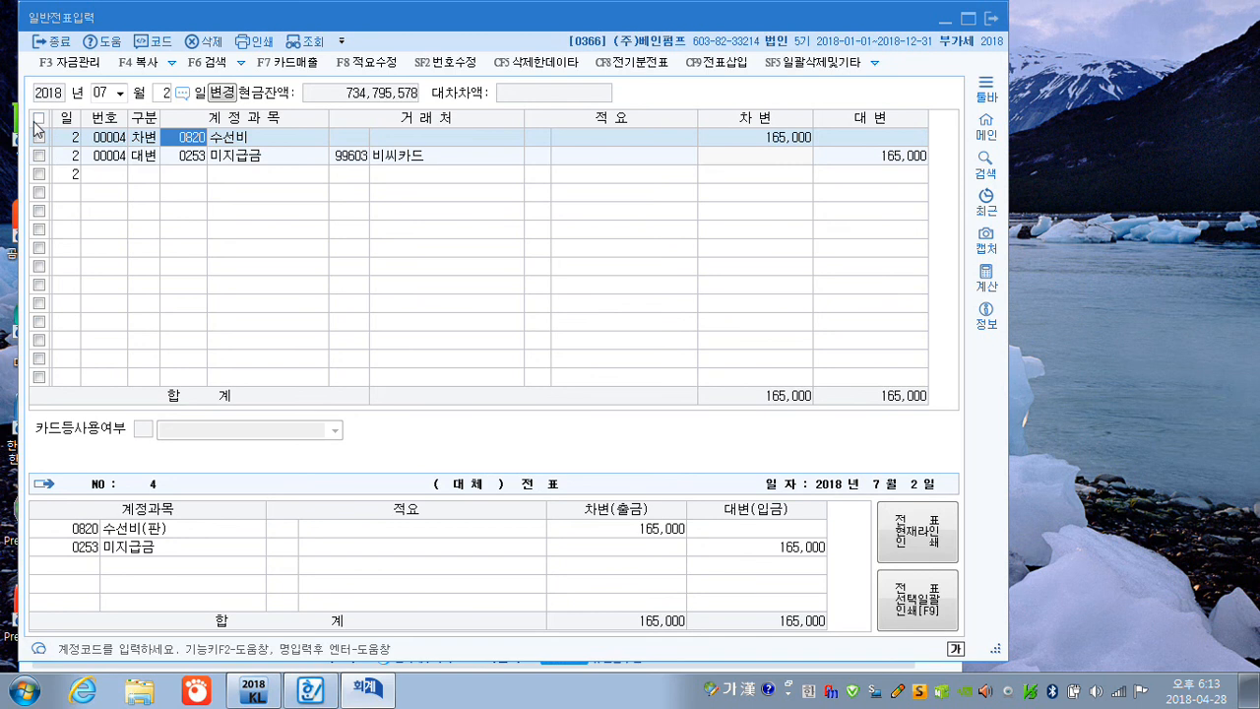
{"action": "left_click", "coordinate": [742, 139]}
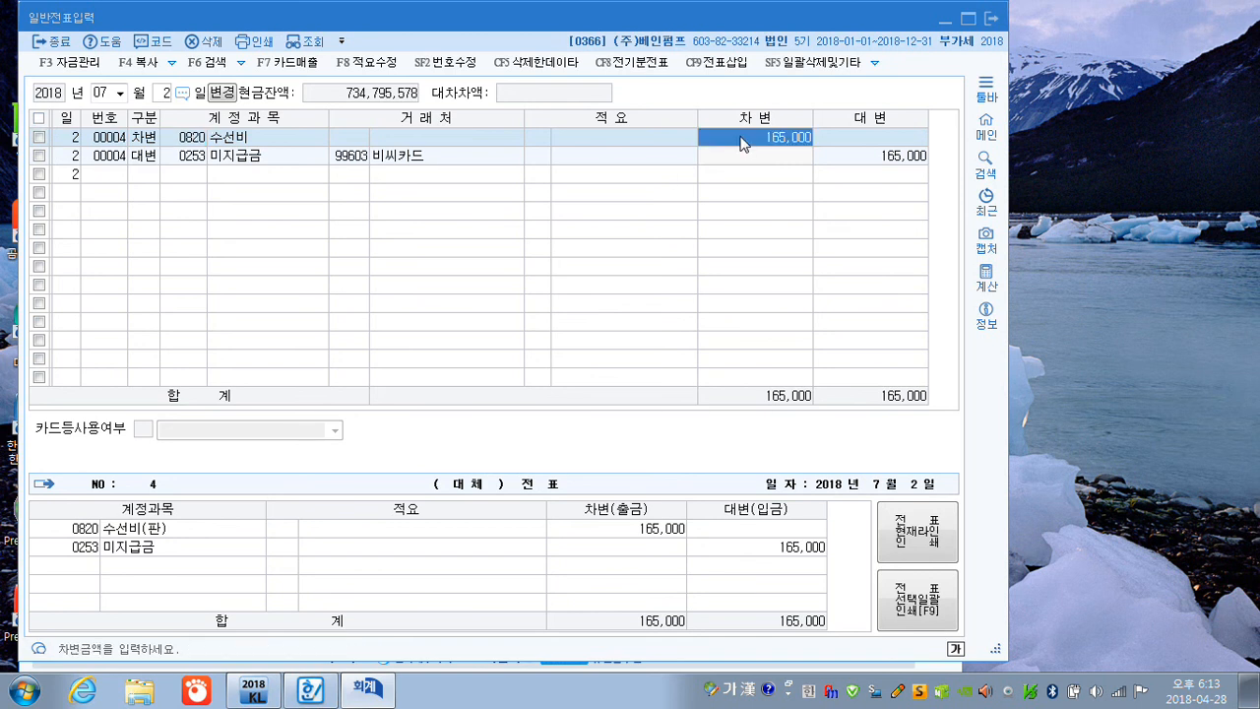
{"action": "key", "text": "Down"}
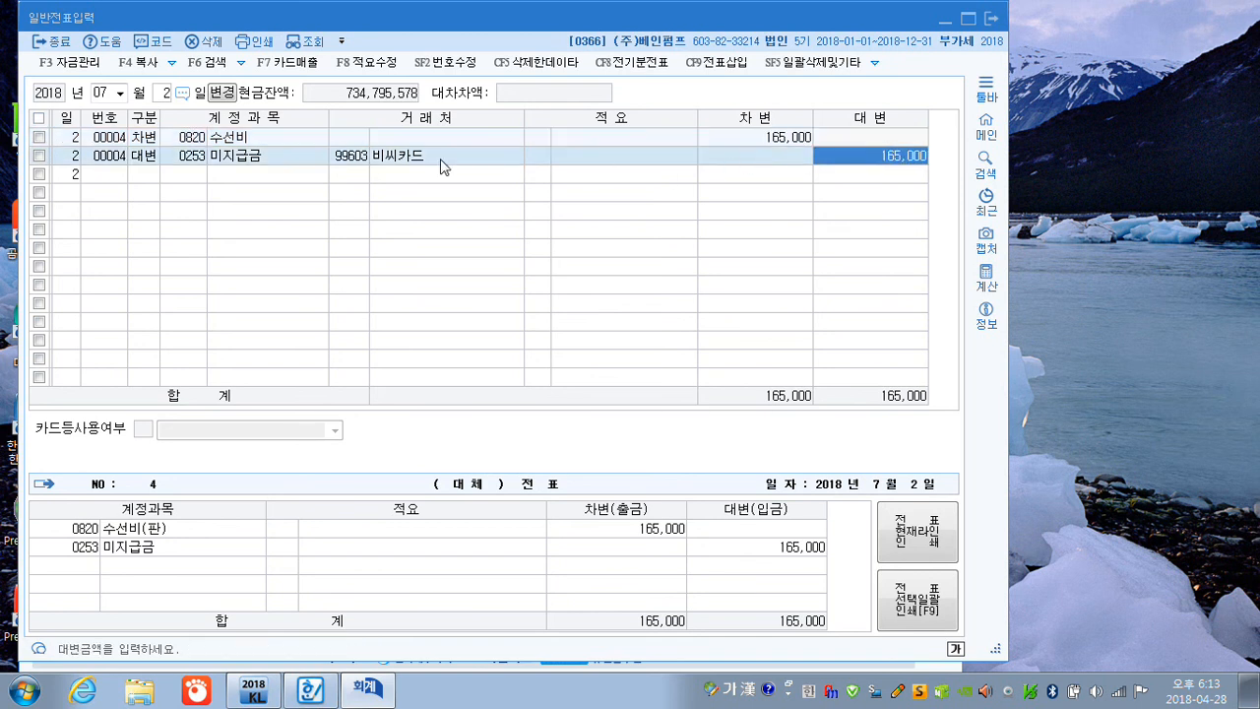
Delete both lines of the 2 July 수선비 voucher and close general voucher entry
{"action": "left_click", "coordinate": [39, 119]}
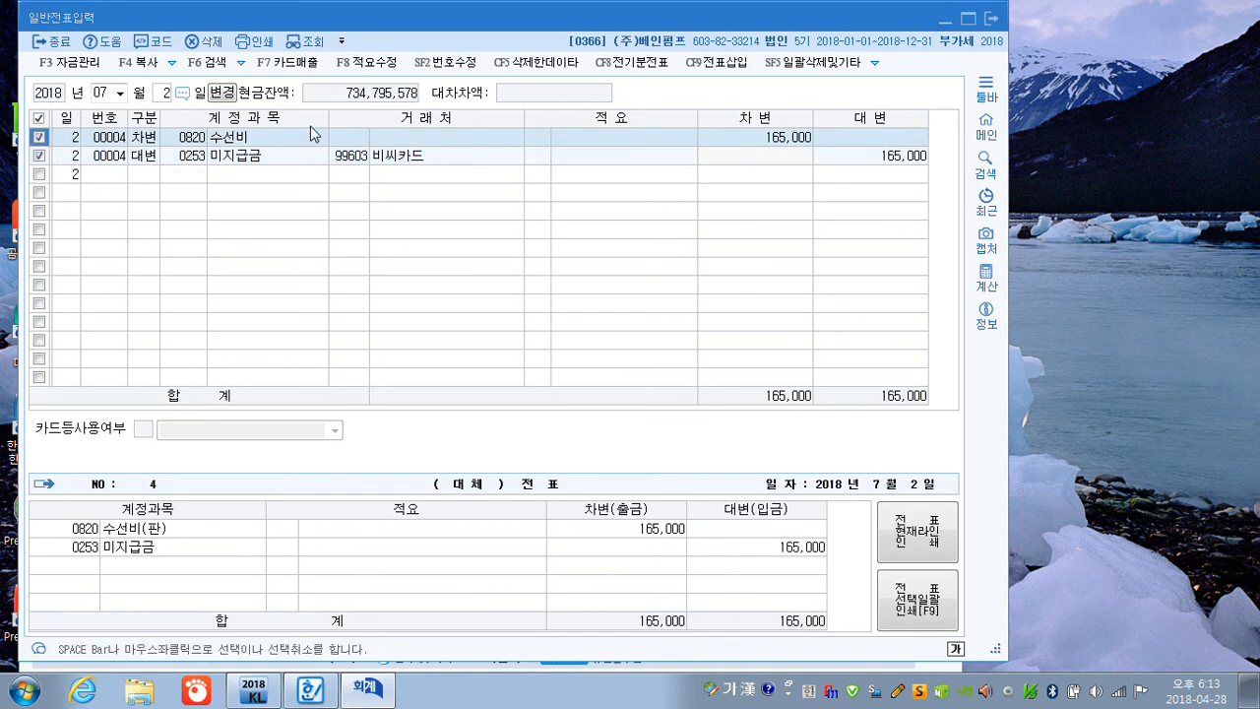
{"action": "key", "text": "F5"}
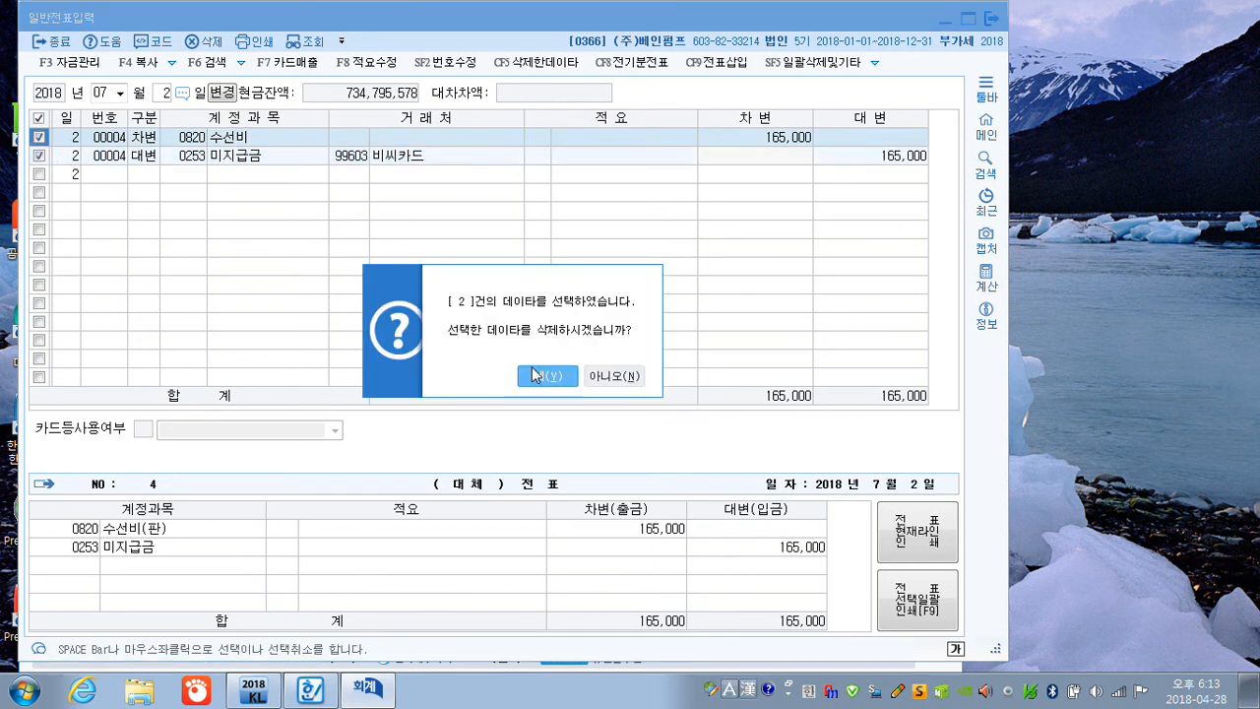
{"action": "left_click", "coordinate": [548, 377]}
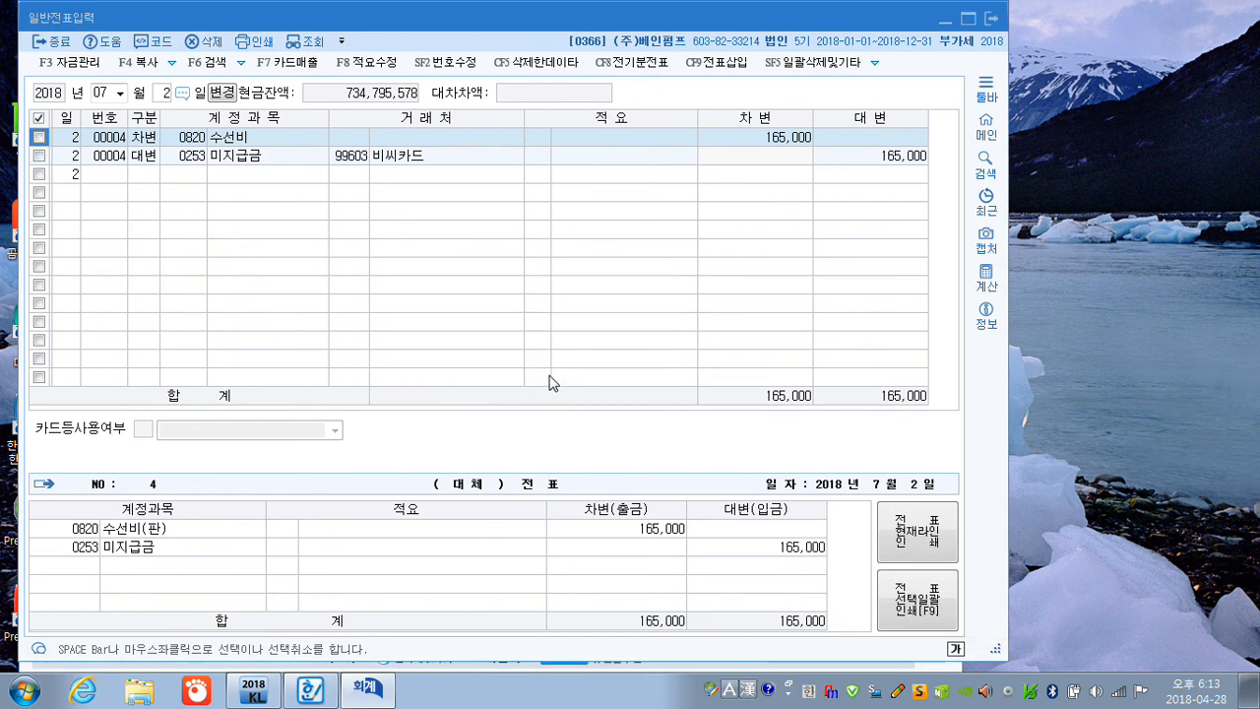
{"action": "left_click", "coordinate": [993, 20]}
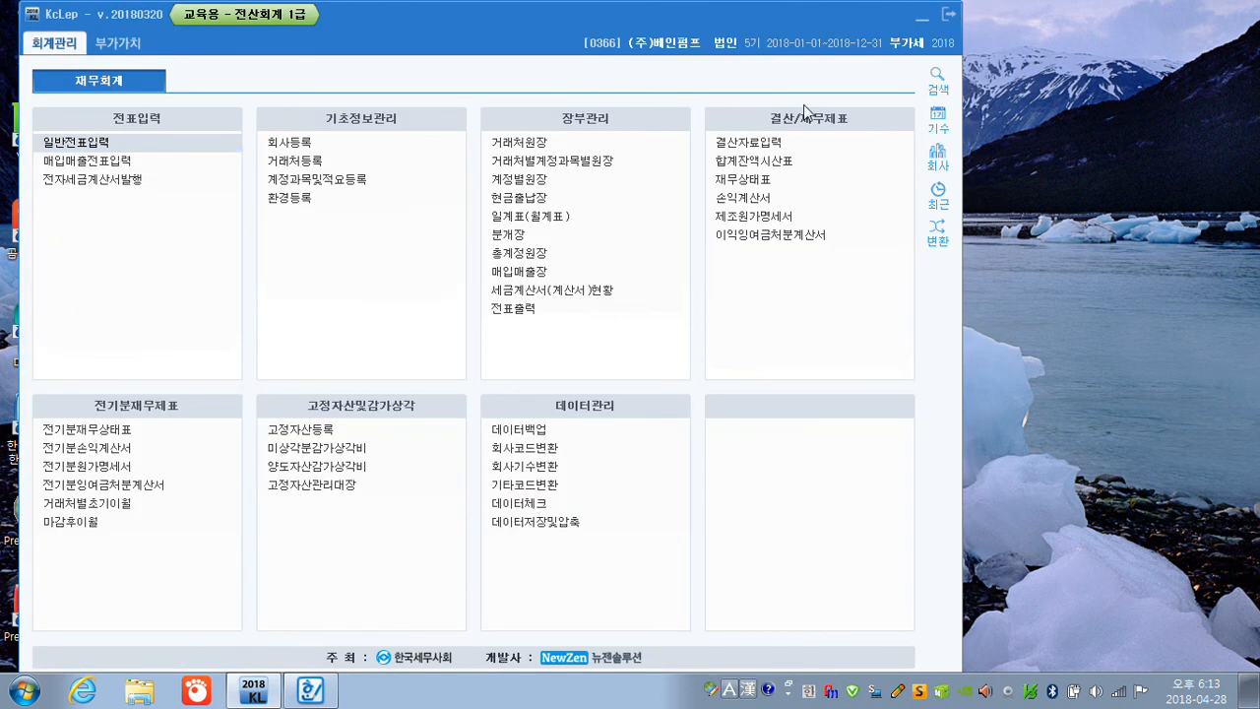
Start a purchase and sales voucher dated 2 July 2018 with VAT type 57 카과
{"action": "left_click", "coordinate": [111, 162]}
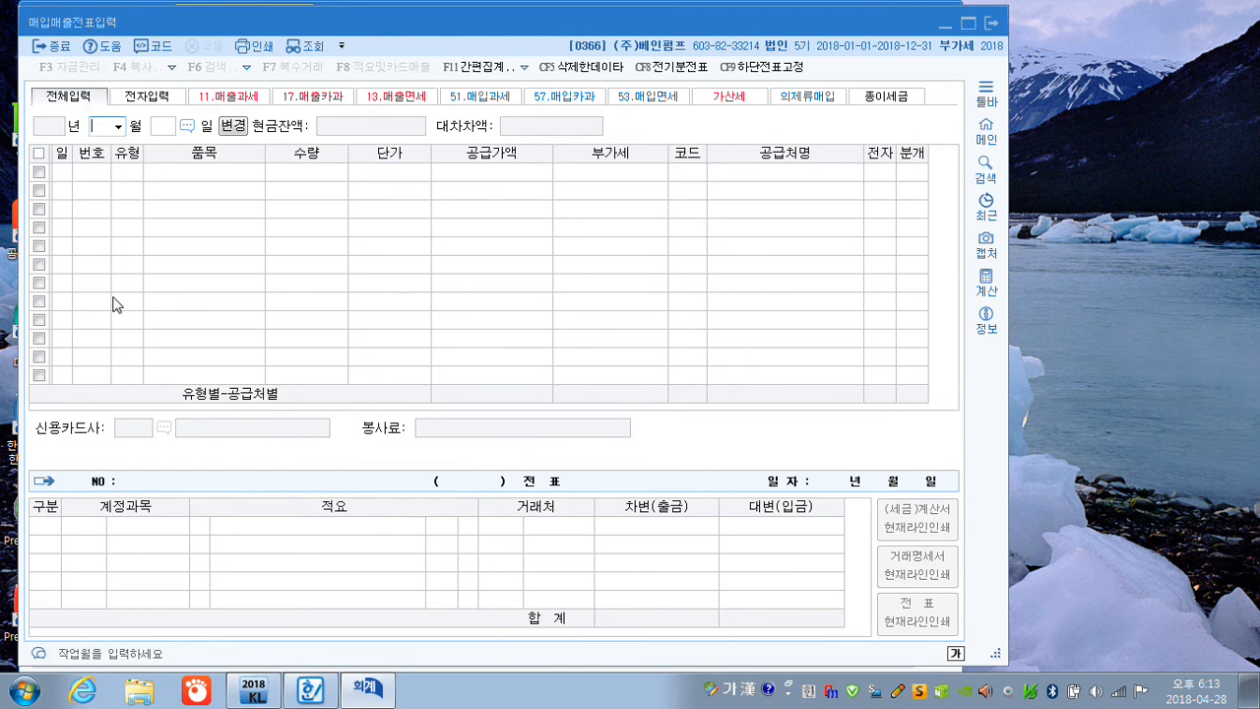
{"action": "type", "text": "0702"}
{"action": "key", "text": "Return"}
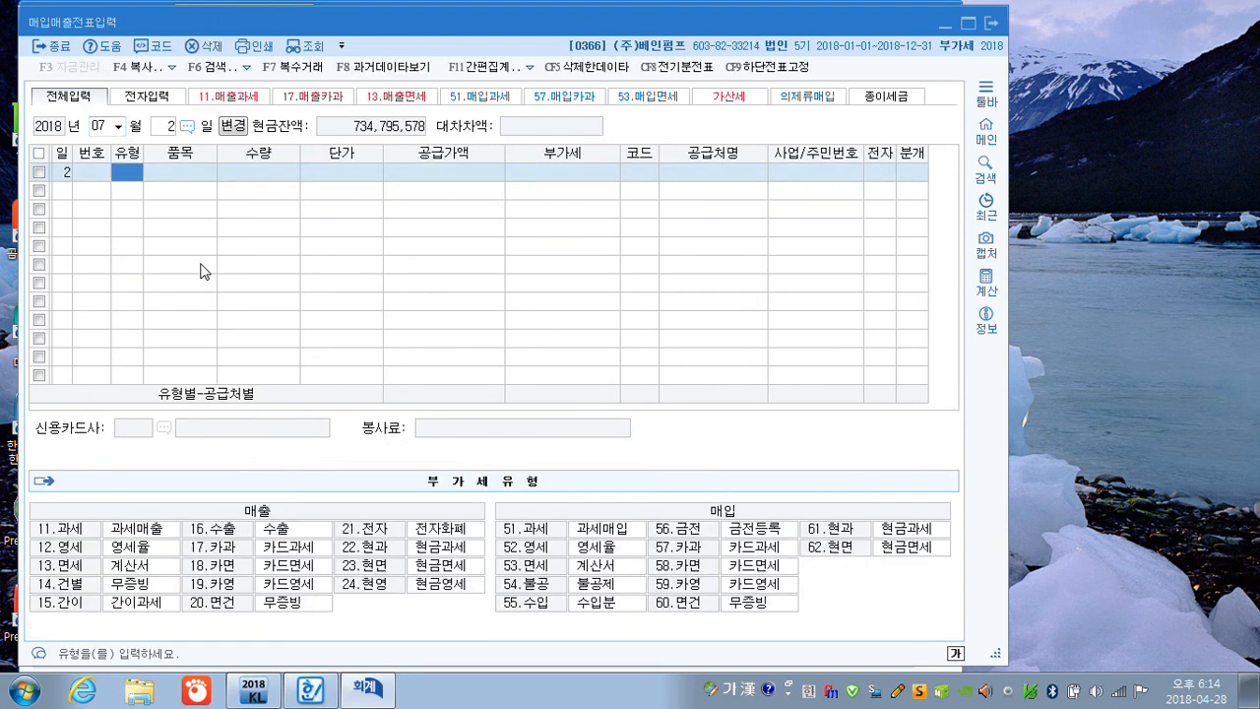
{"action": "type", "text": "57"}
{"action": "key", "text": "Return"}
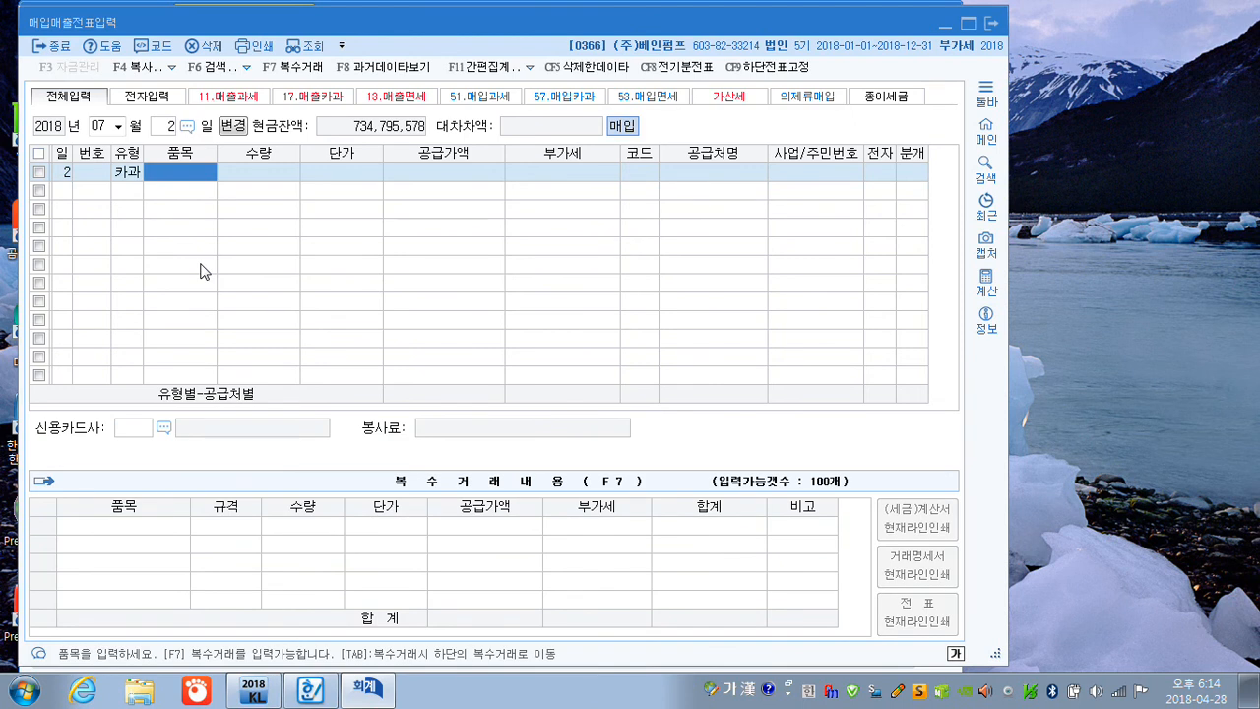
Enter 냉난방시설 수리 as the purchase's item with a supply value of 150,000, leaving quantity and unit price blank
{"action": "type", "text": "냉ㄴ"}
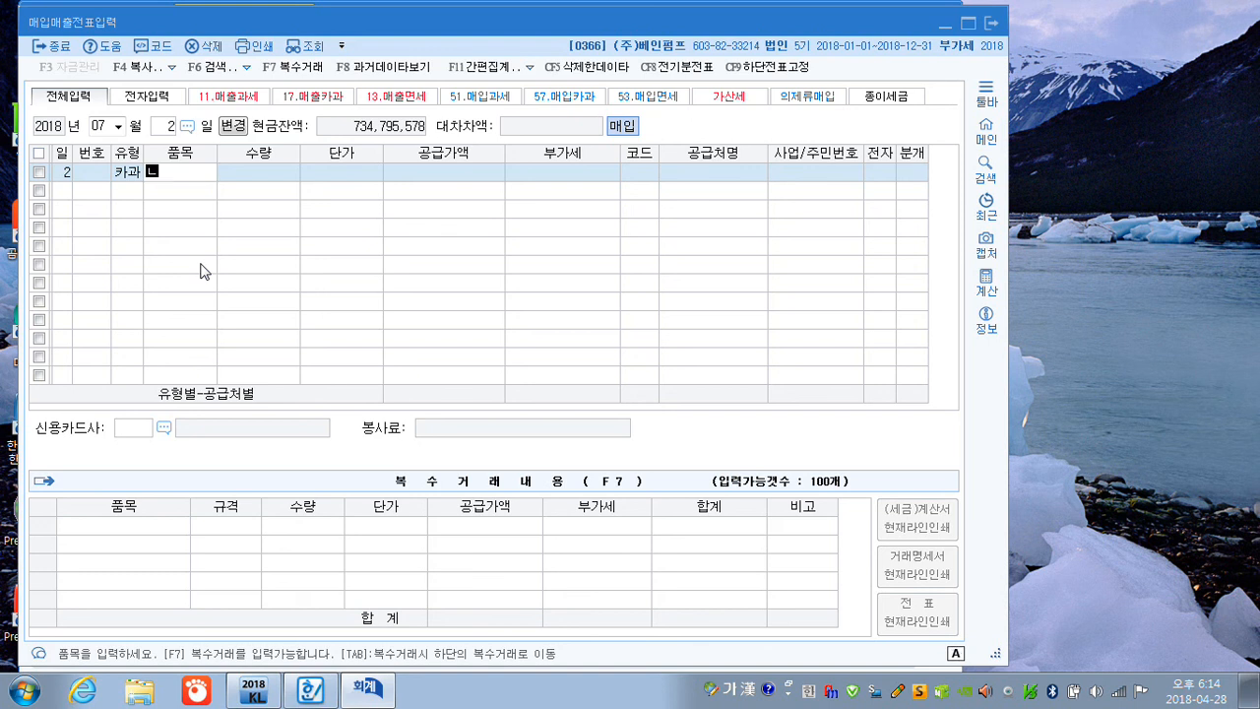
{"action": "type", "text": "난방ㅅ"}
{"action": "type", "text": "시설"}
{"action": "key", "text": "Return"}
{"action": "type", "text": "수리"}
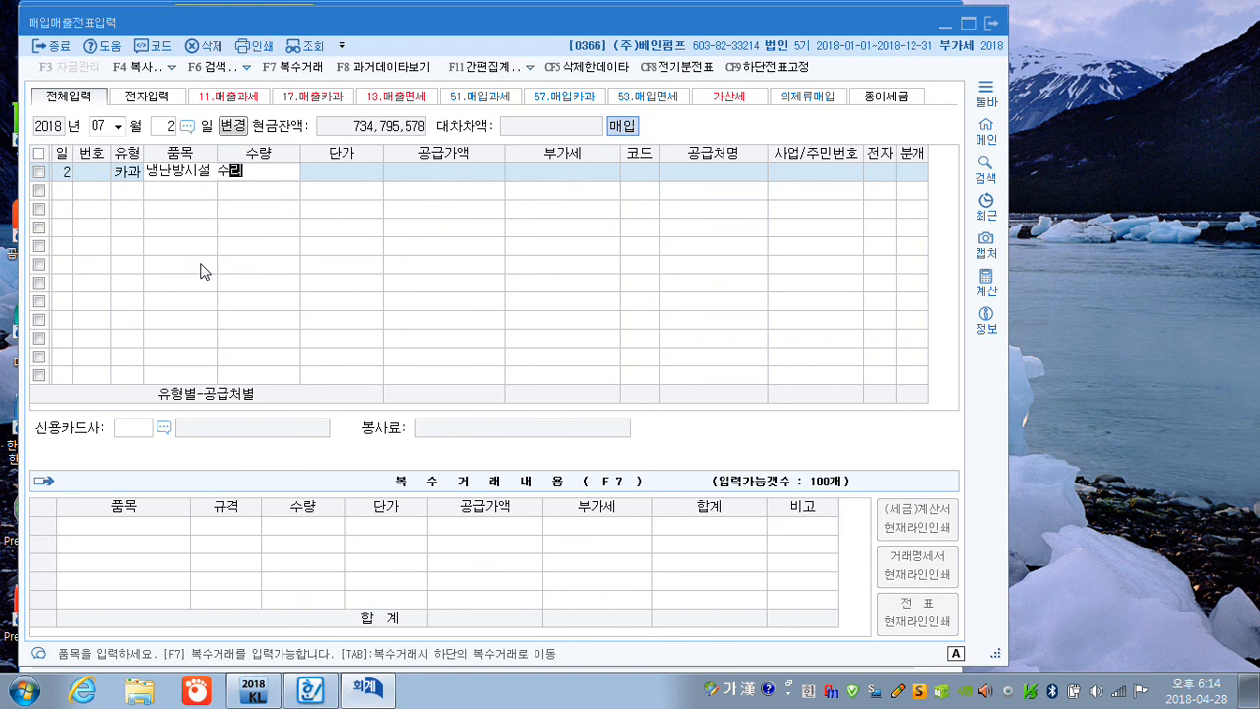
{"action": "key", "text": "Return"}
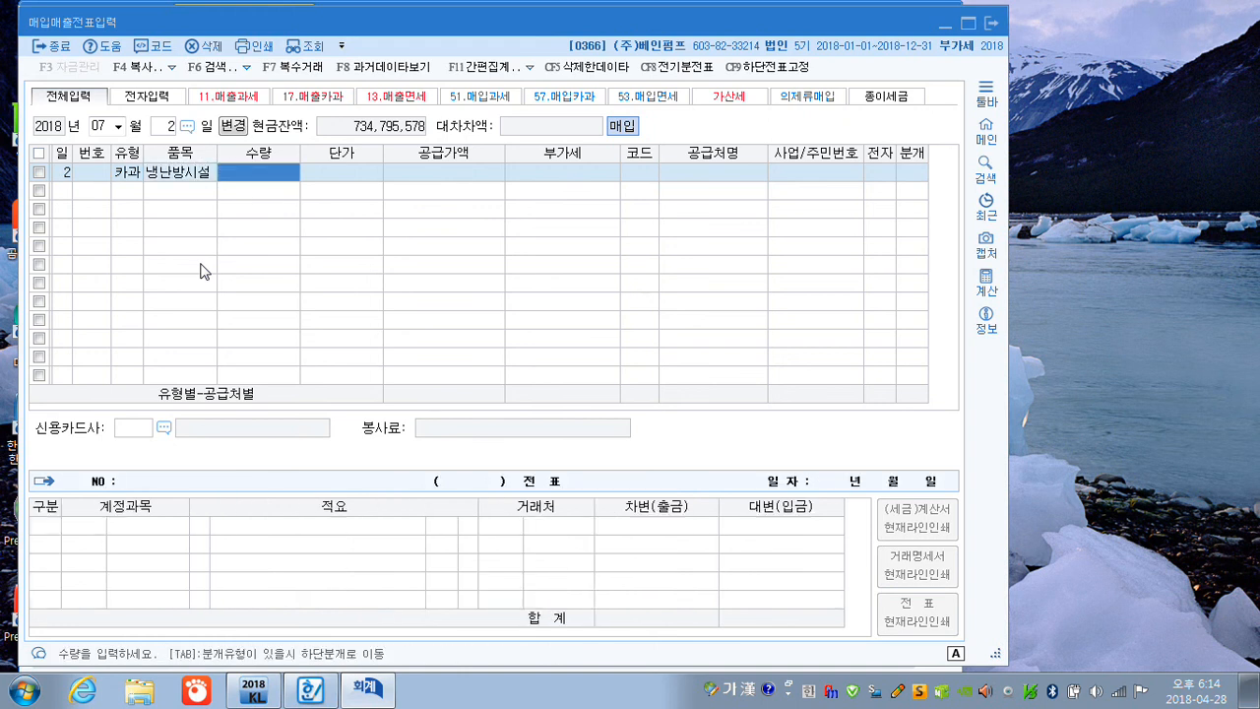
{"action": "key", "text": "Return"}
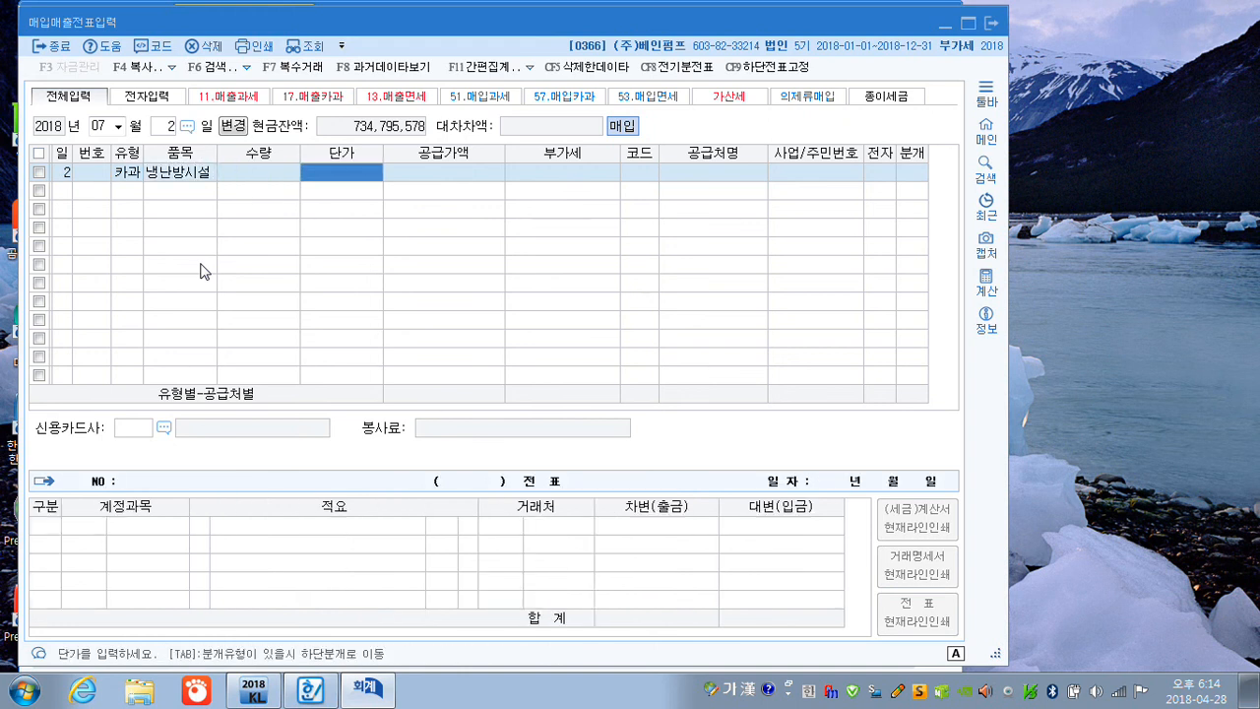
{"action": "key", "text": "Return"}
{"action": "type", "text": "150000"}
{"action": "key", "text": "Return"}
{"action": "key", "text": "Return"}
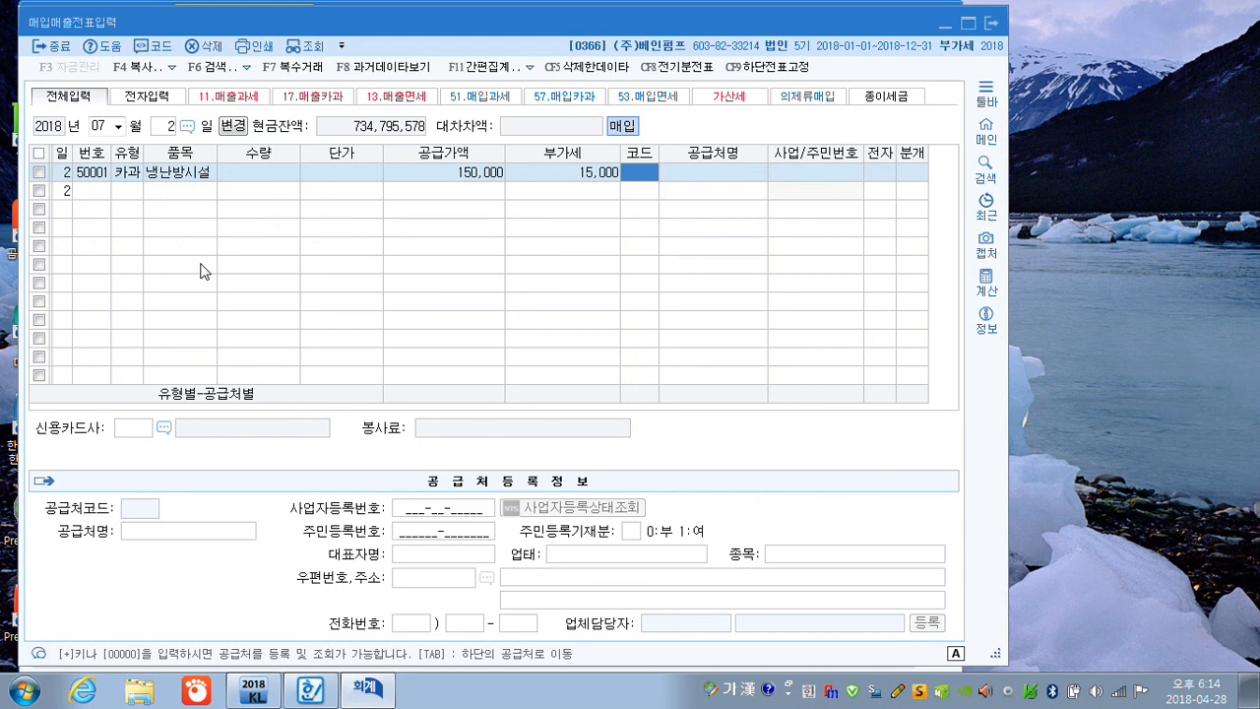
Set 대한냉조 (00610) as the supplier of the 냉난방시설 purchase
{"action": "type", "text": "대한"}
{"action": "key", "text": "Return"}
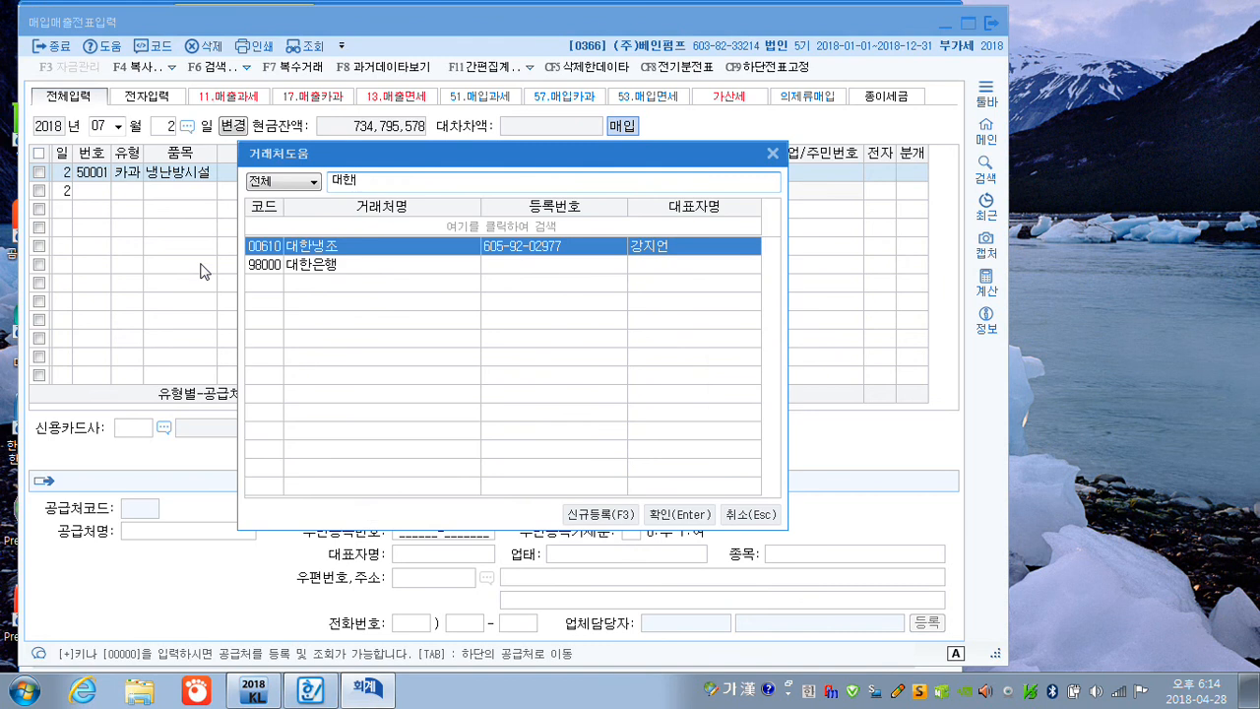
{"action": "key", "text": "Return"}
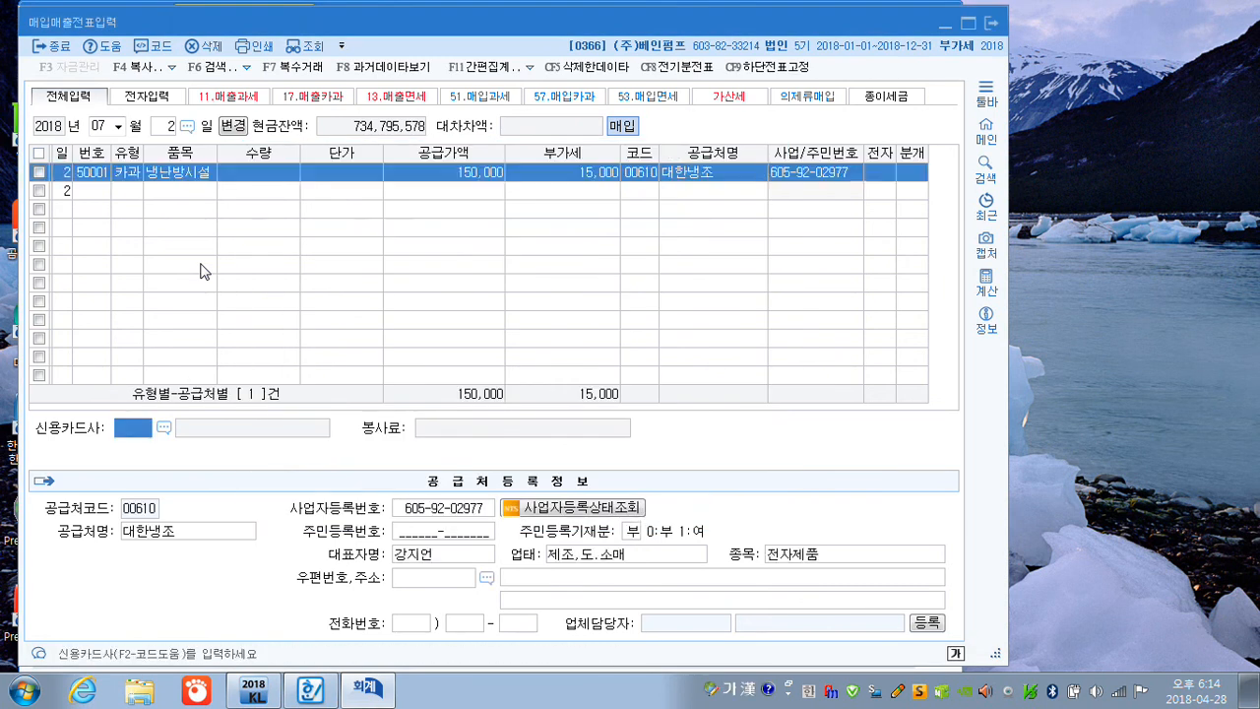
Set 비씨카드 (99603) as the purchase's credit card company and choose journal type 4 카드
{"action": "key", "text": "F2"}
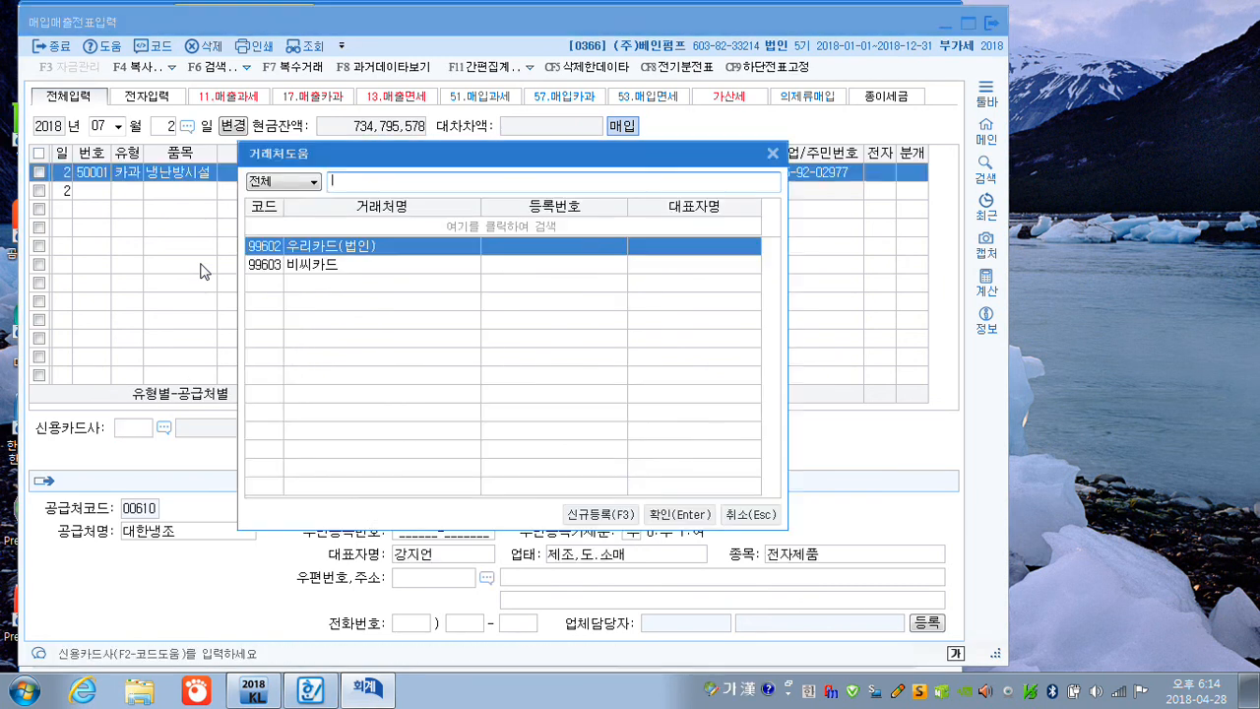
{"action": "key", "text": "Down"}
{"action": "key", "text": "Return"}
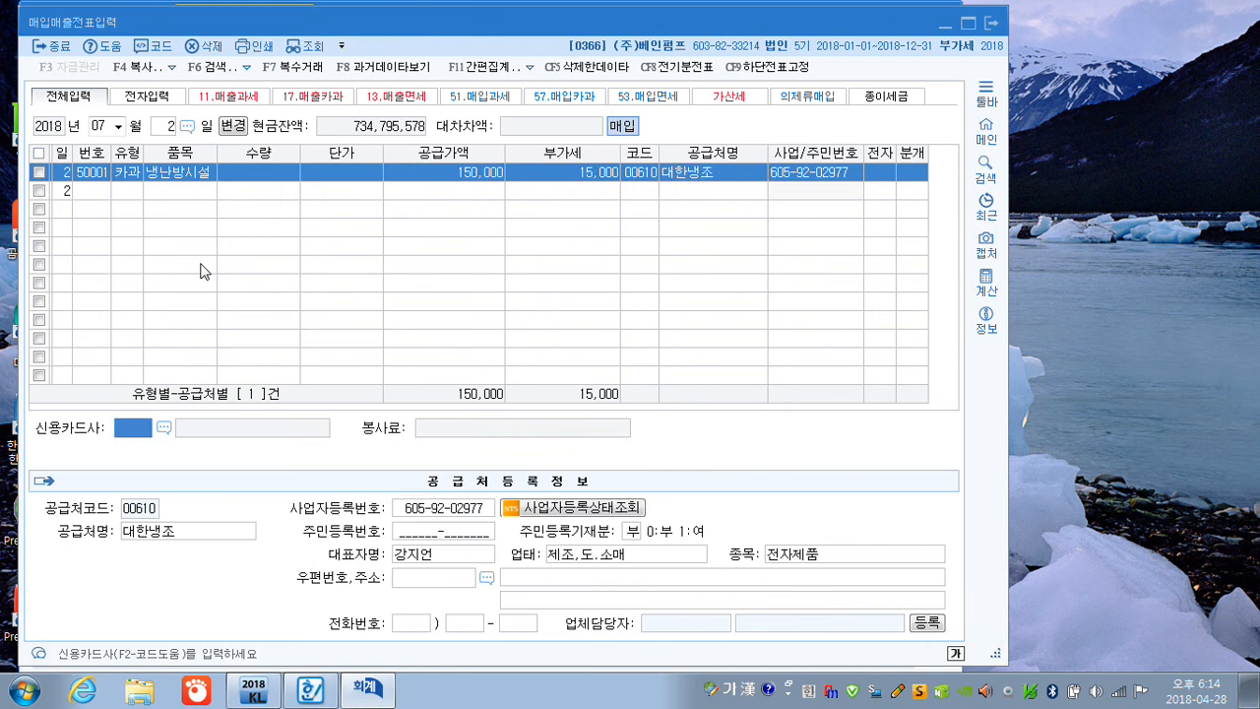
{"action": "type", "text": "4"}
{"action": "key", "text": "Return"}
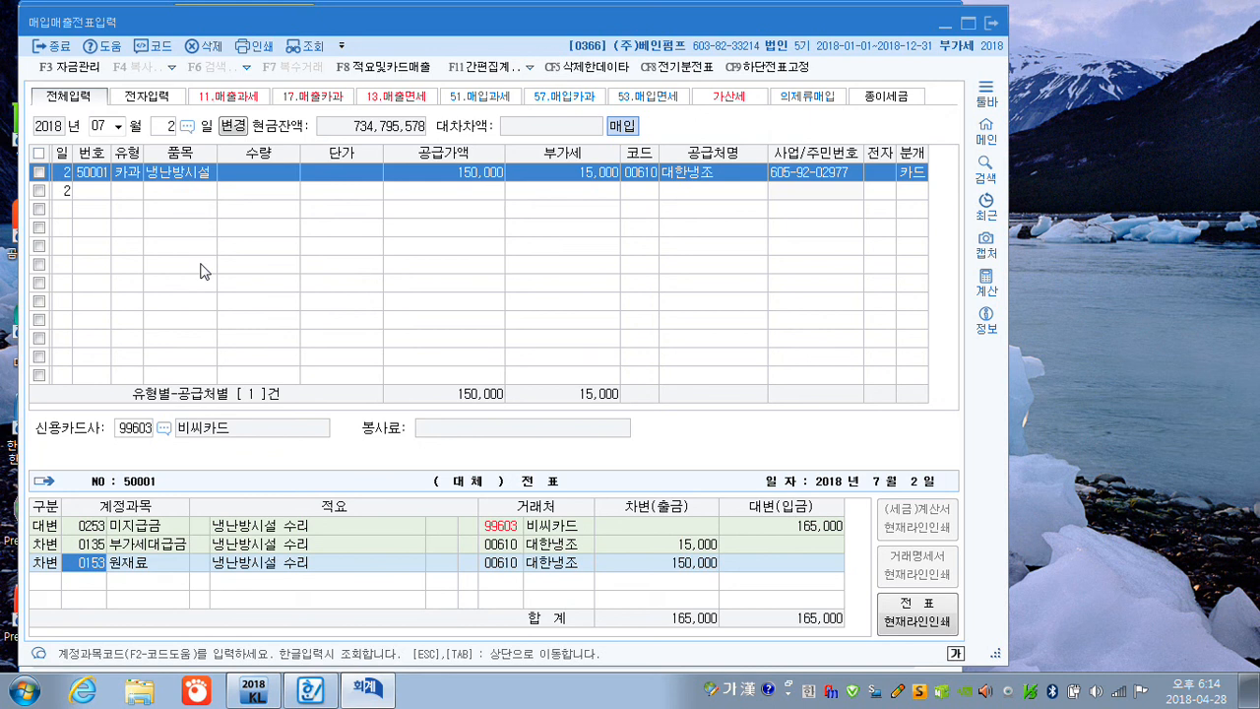
Change the 원재료 debit account in the 냉난방시설 수리 journal entry to 수선비 and complete the voucher
{"action": "type", "text": "수선"}
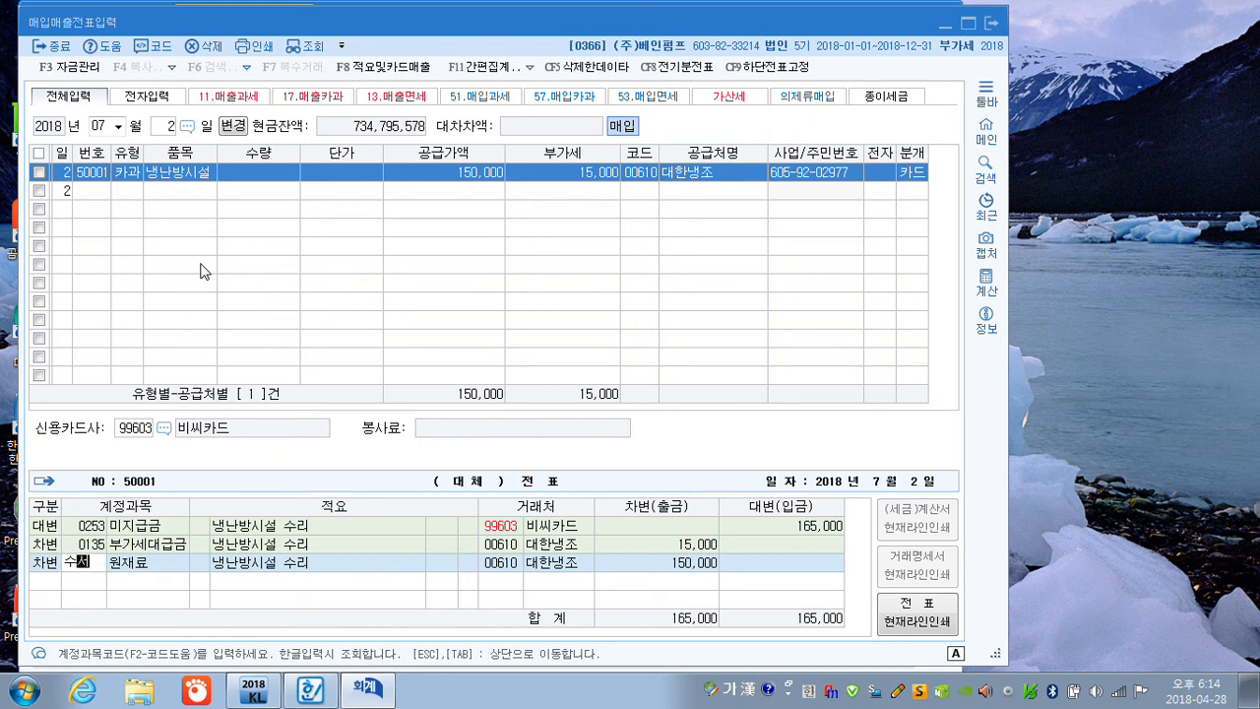
{"action": "key", "text": "Return"}
{"action": "key", "text": "Return"}
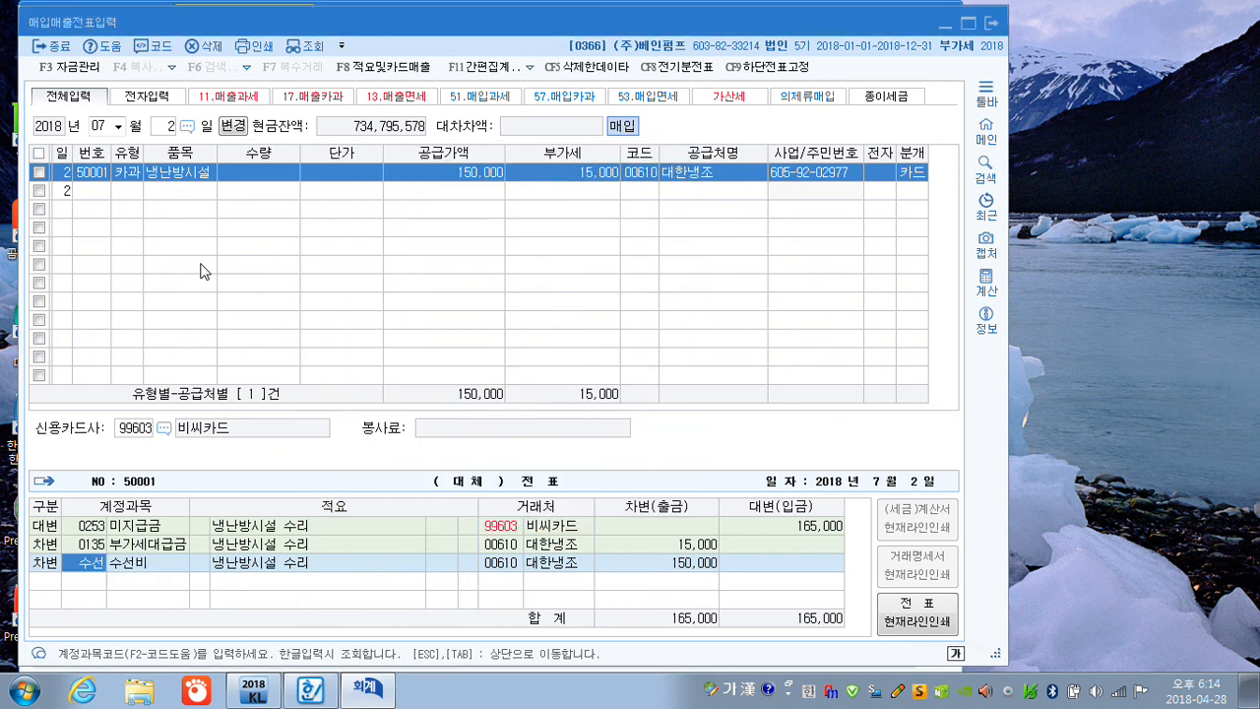
{"action": "key", "text": "Return"}
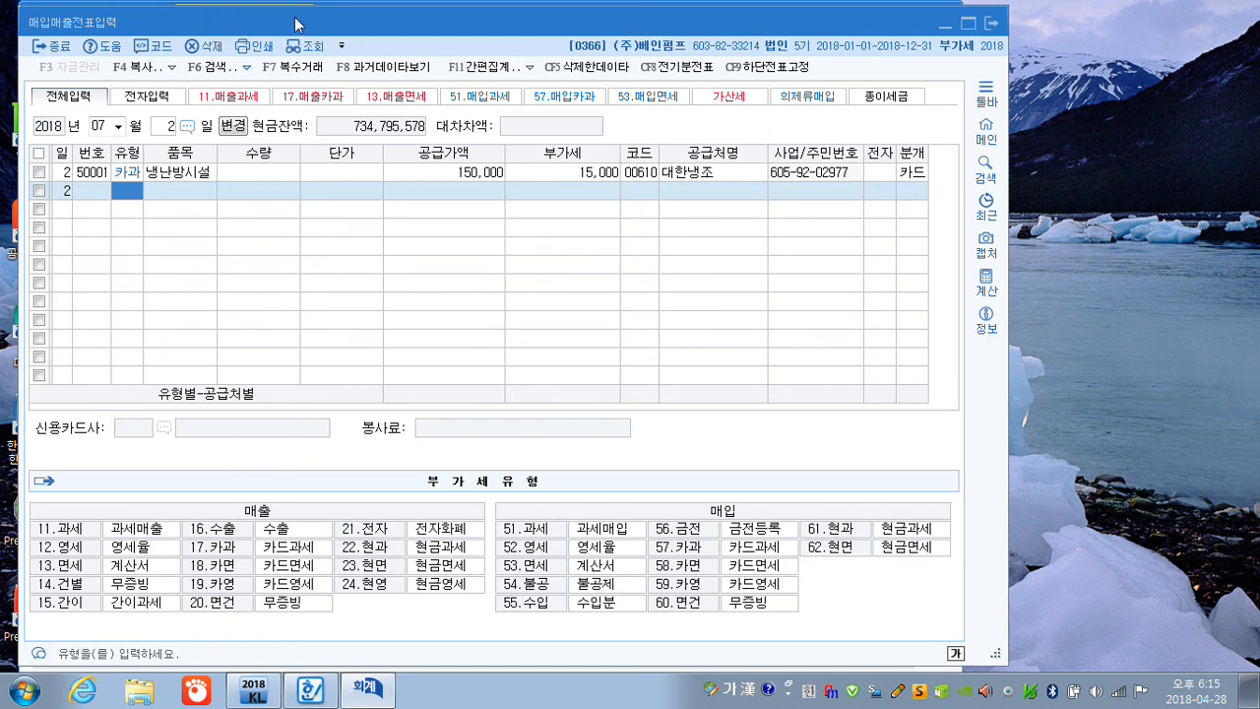
In the journal entry of the 5 July 2018 기계장치 sale, change the 현금 debit account to 미수금 (0120)
{"action": "left_click", "coordinate": [171, 131]}
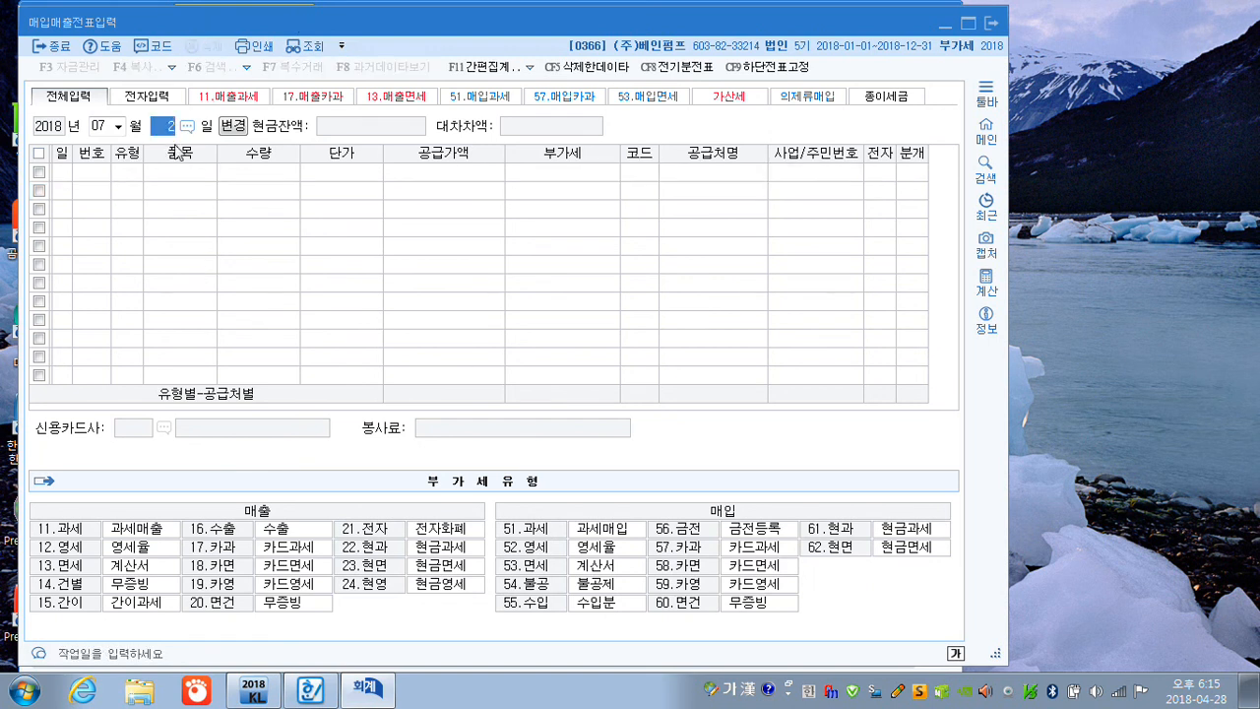
{"action": "type", "text": "5"}
{"action": "key", "text": "Return"}
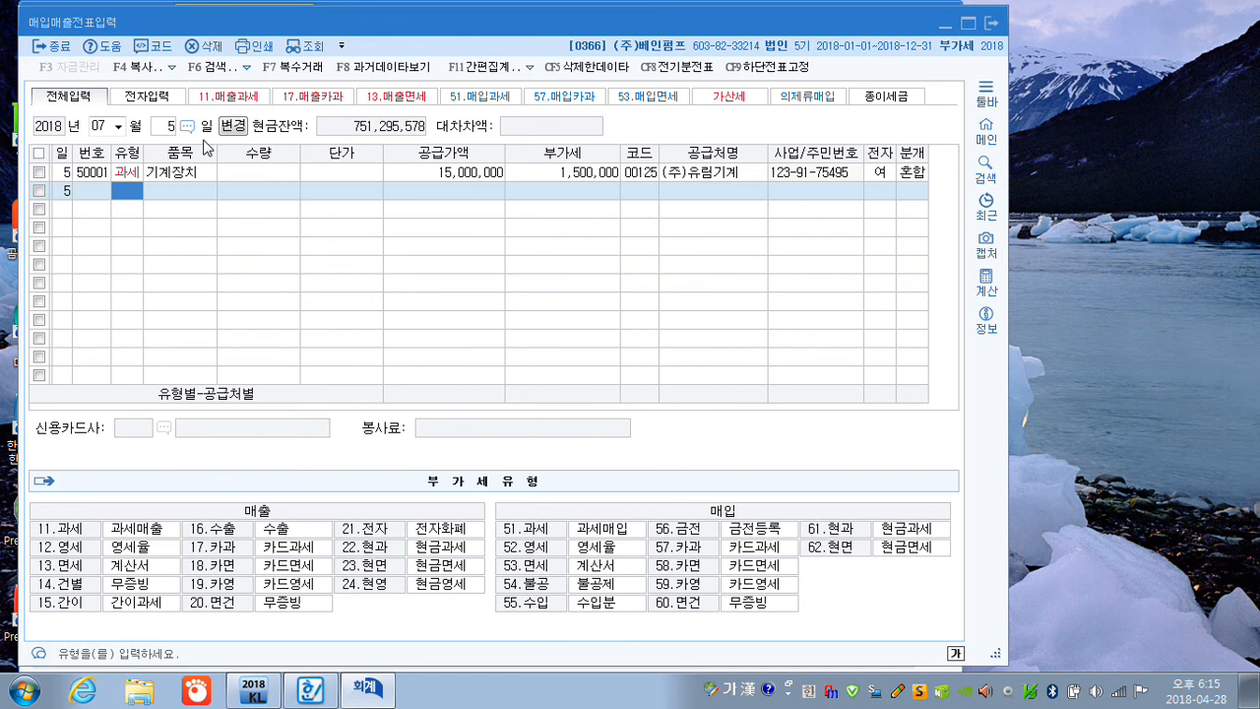
{"action": "left_click", "coordinate": [908, 174]}
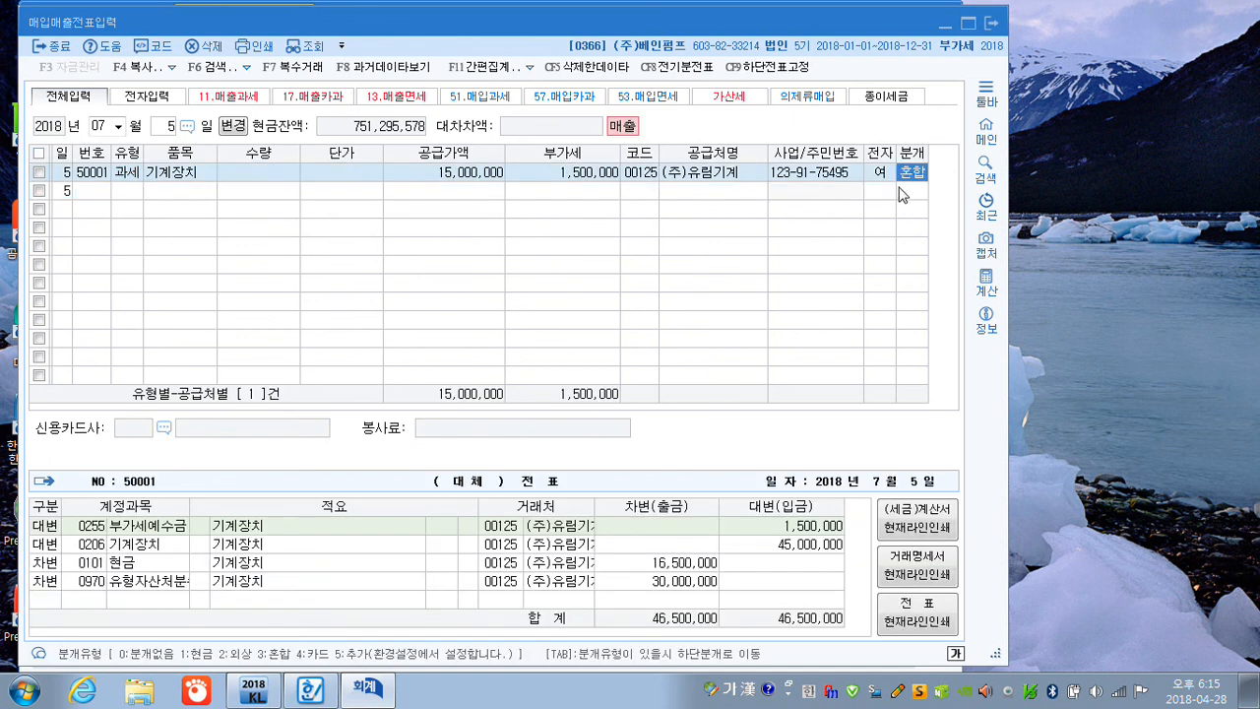
{"action": "left_click", "coordinate": [99, 568]}
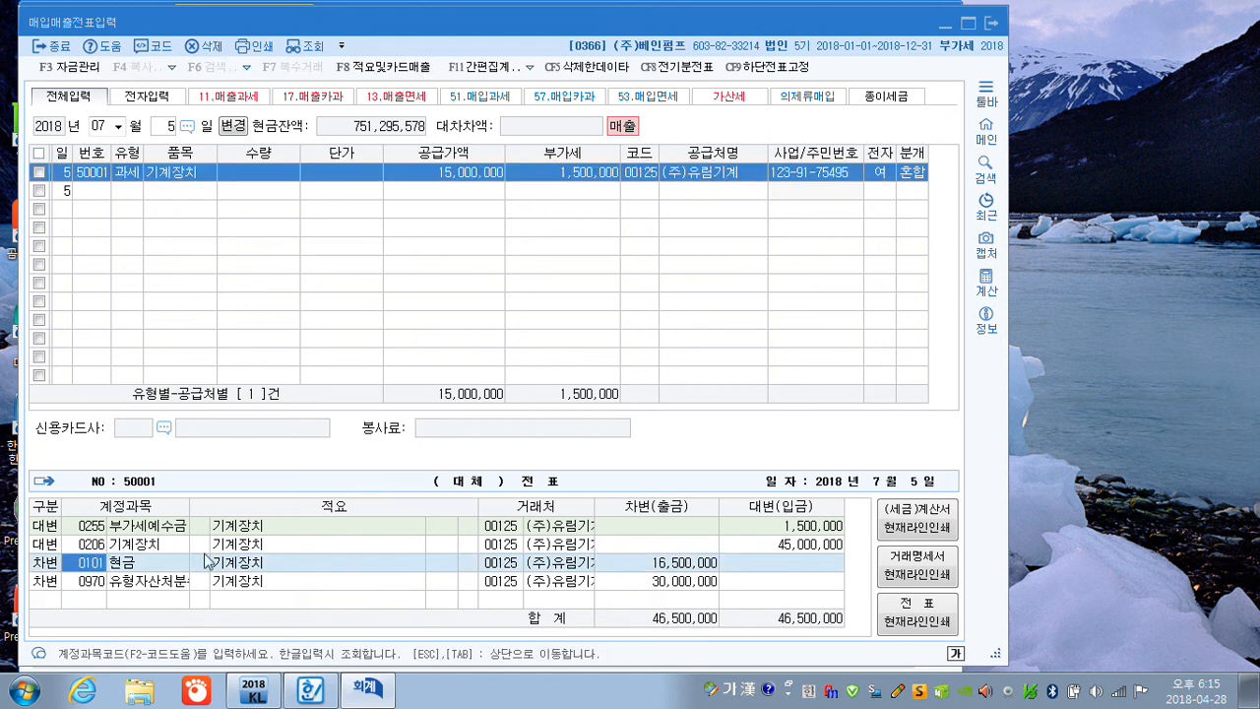
{"action": "key", "text": "BackSpace"}
{"action": "type", "text": "미수"}
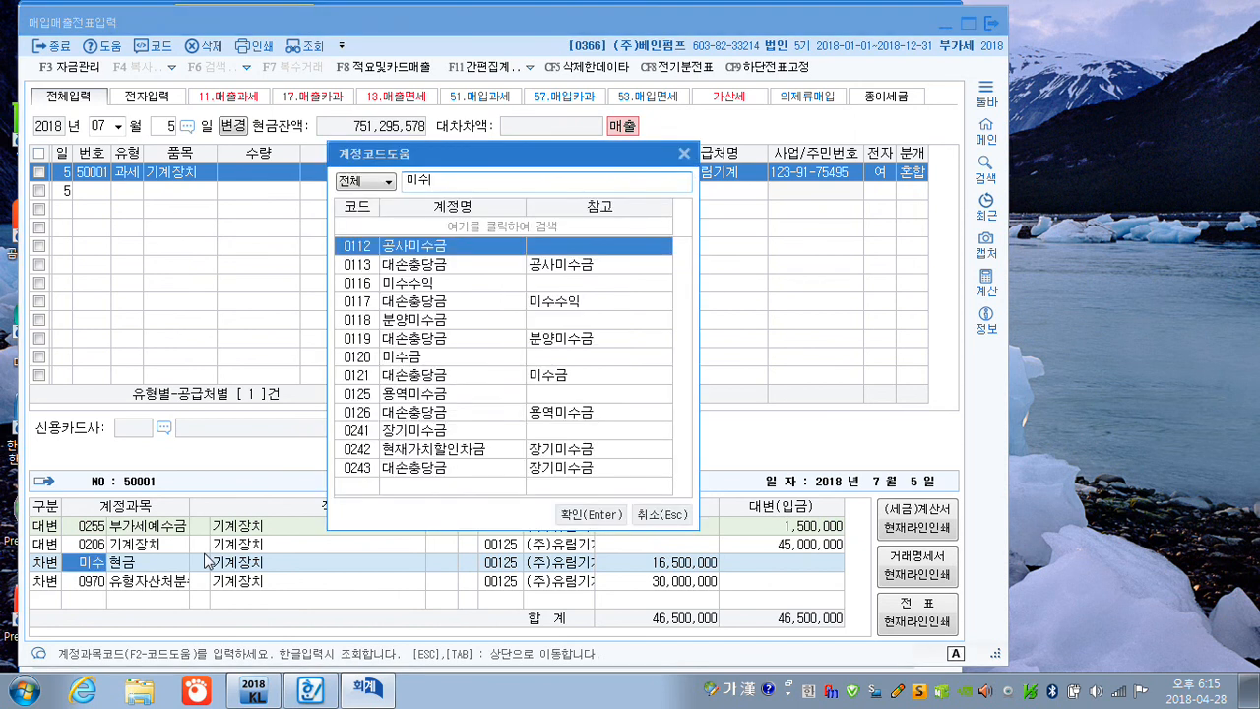
{"action": "key", "text": "Down"}
{"action": "key", "text": "Down"}
{"action": "key", "text": "Down"}
{"action": "key", "text": "Down"}
{"action": "key", "text": "Down"}
{"action": "key", "text": "Down"}
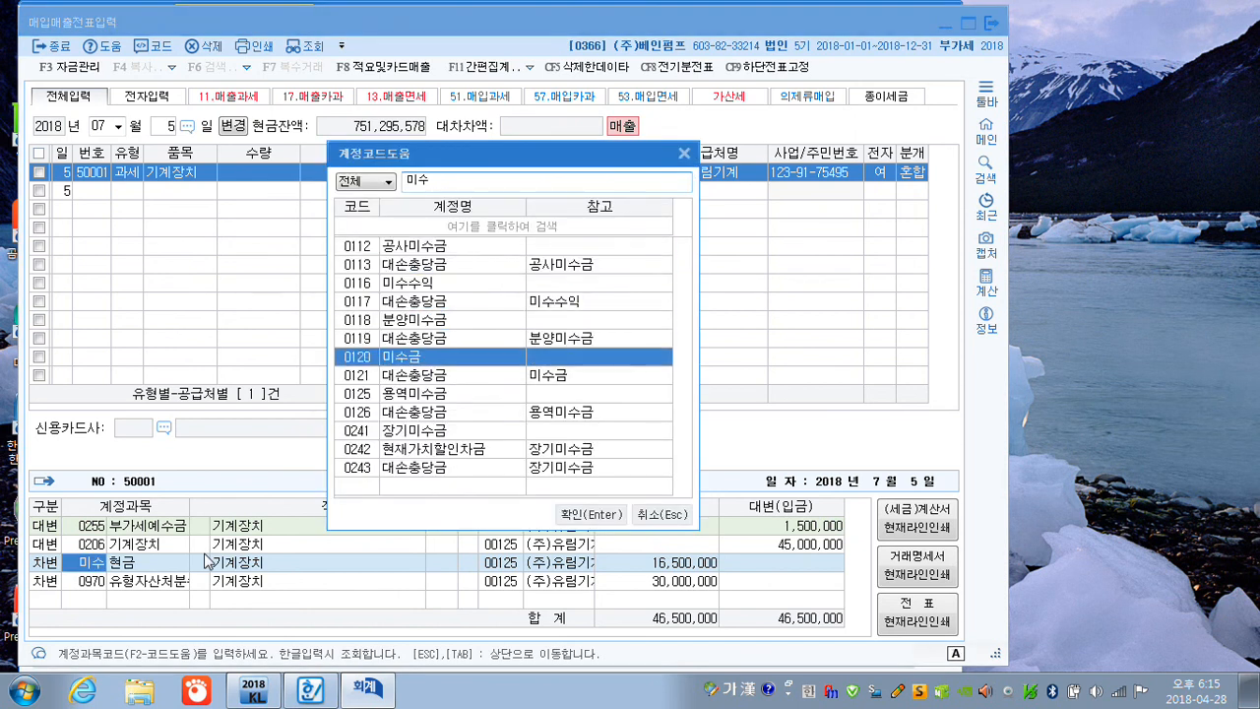
{"action": "key", "text": "Return"}
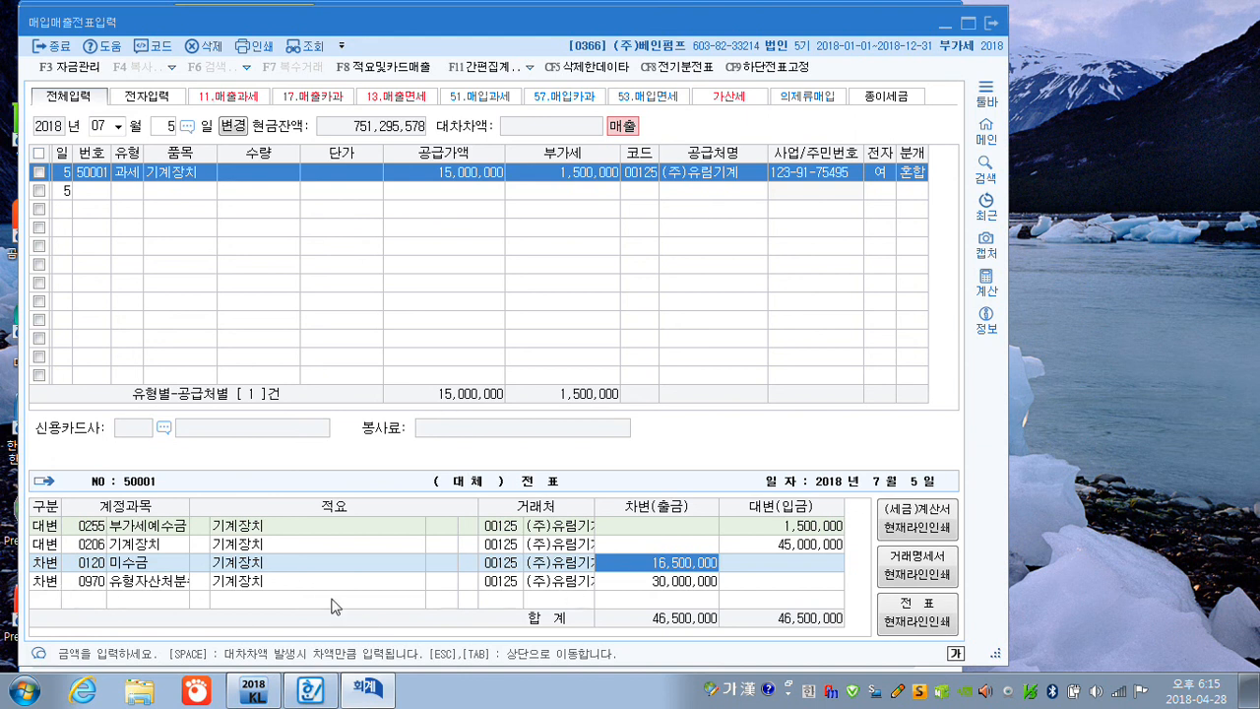
Set the debit amount of the 기계장치 sale's asset disposal loss line (0970) to 15,000,000
{"action": "left_click", "coordinate": [171, 589]}
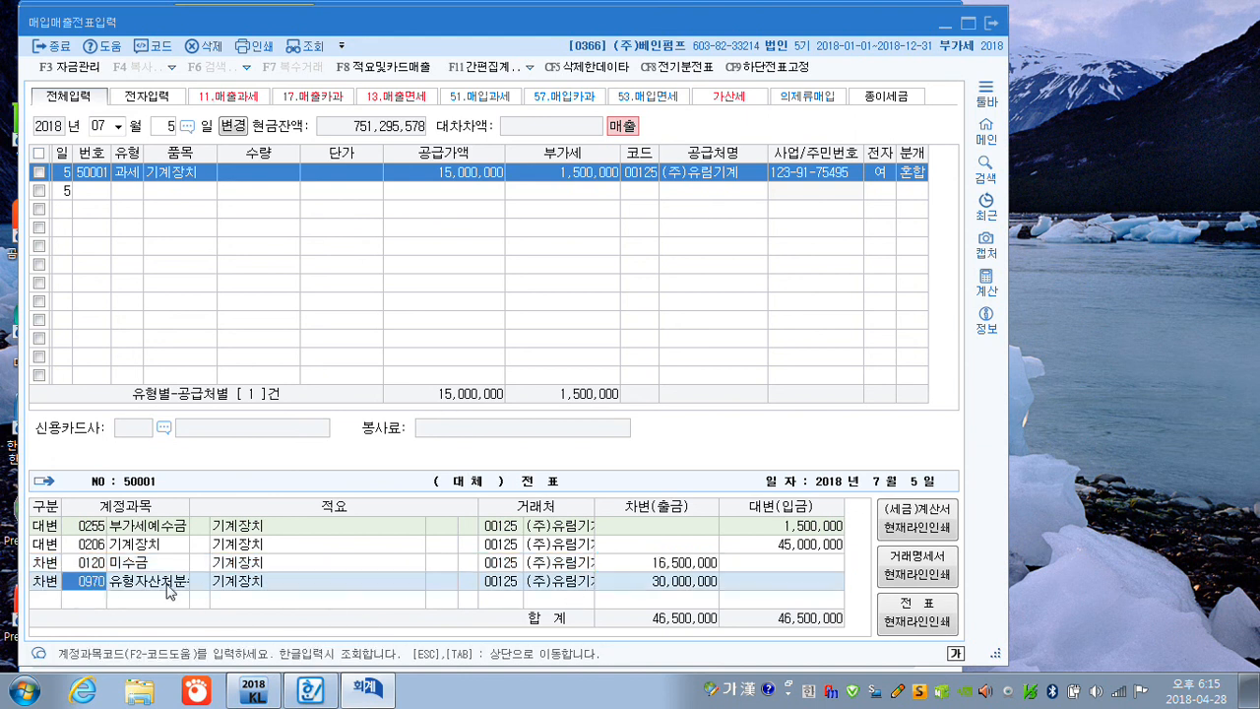
{"action": "left_click", "coordinate": [622, 588]}
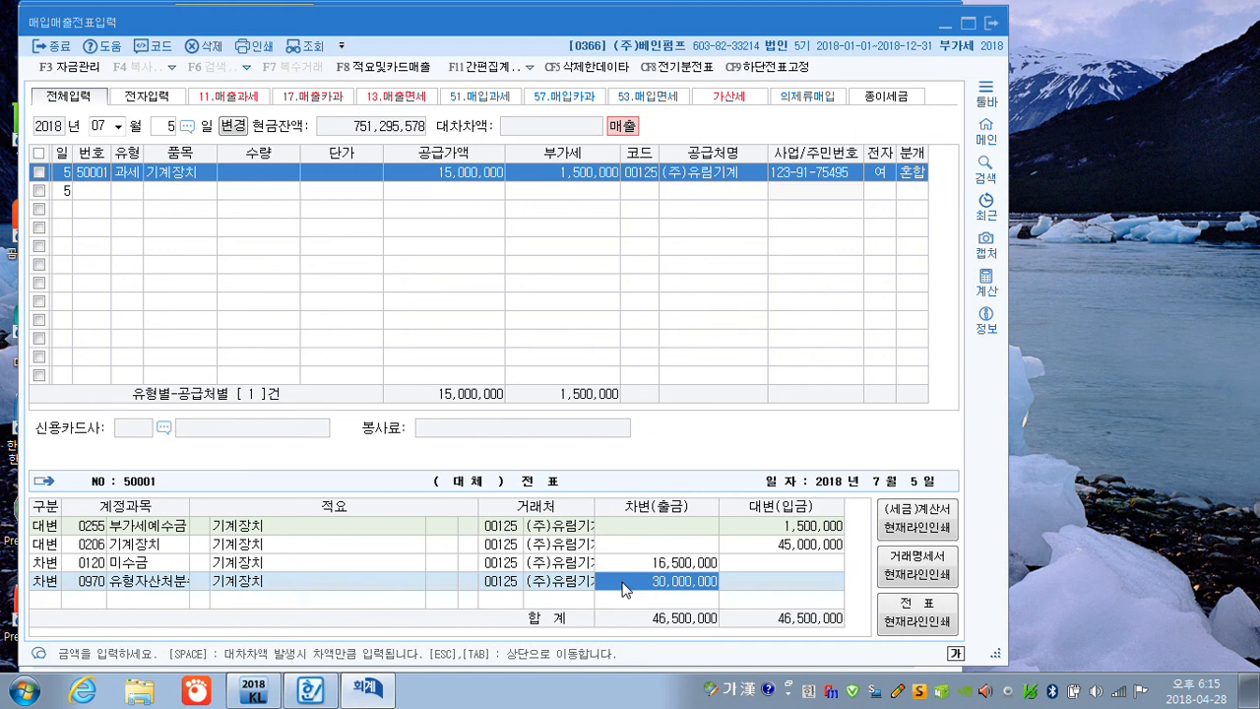
{"action": "type", "text": "15000000"}
{"action": "key", "text": "Return"}
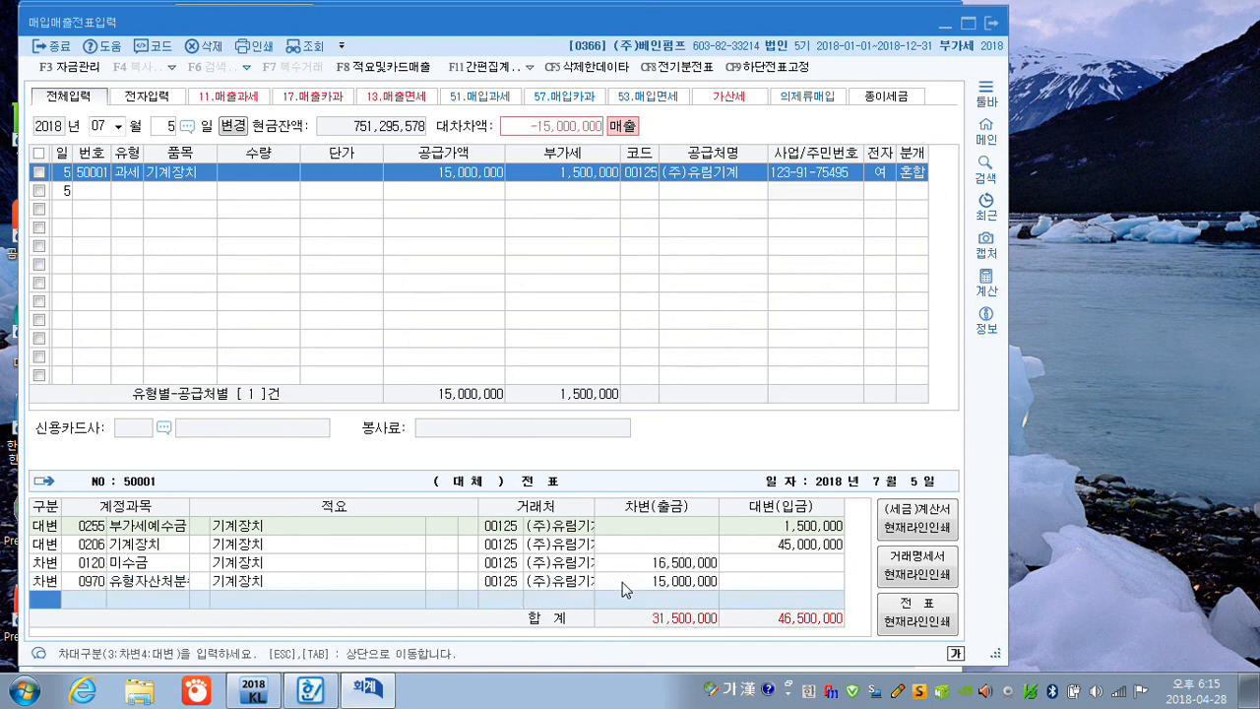
Add a debit line for accumulated depreciation (0207) of 15,000,000 to the 기계장치 sale and close purchase and sales voucher entry
{"action": "type", "text": "3"}
{"action": "type", "text": "20"}
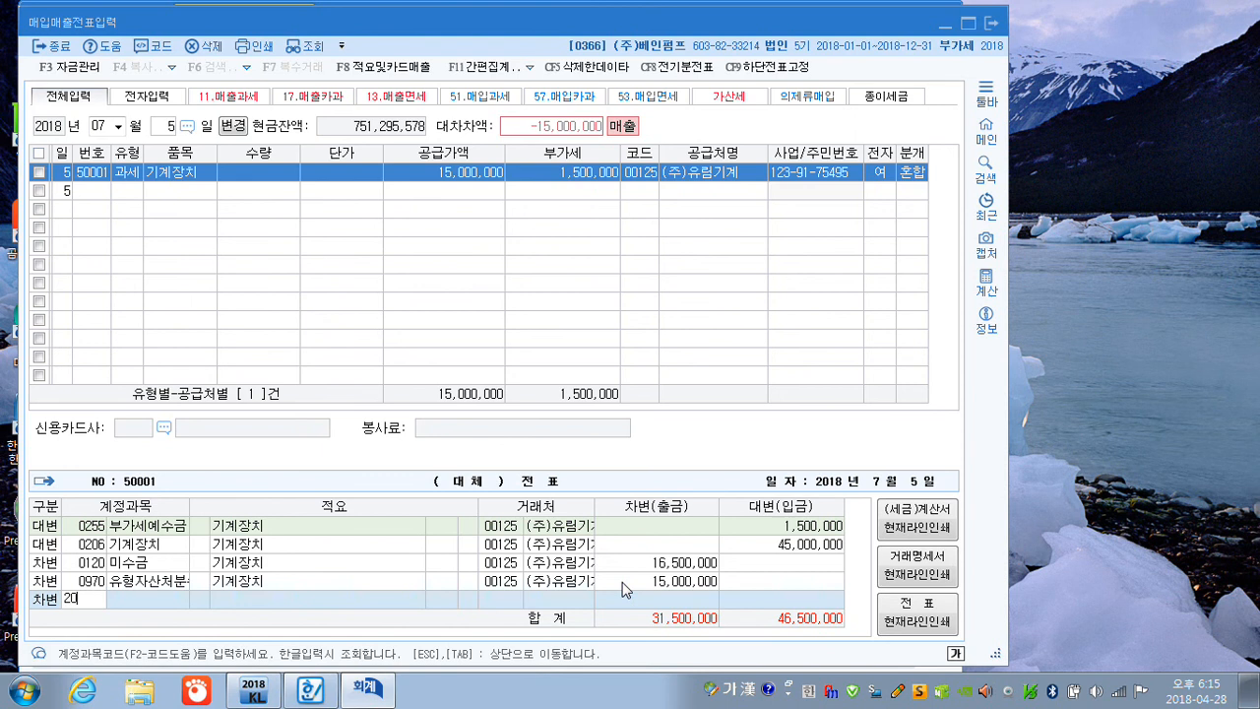
{"action": "type", "text": "7"}
{"action": "key", "text": "Return"}
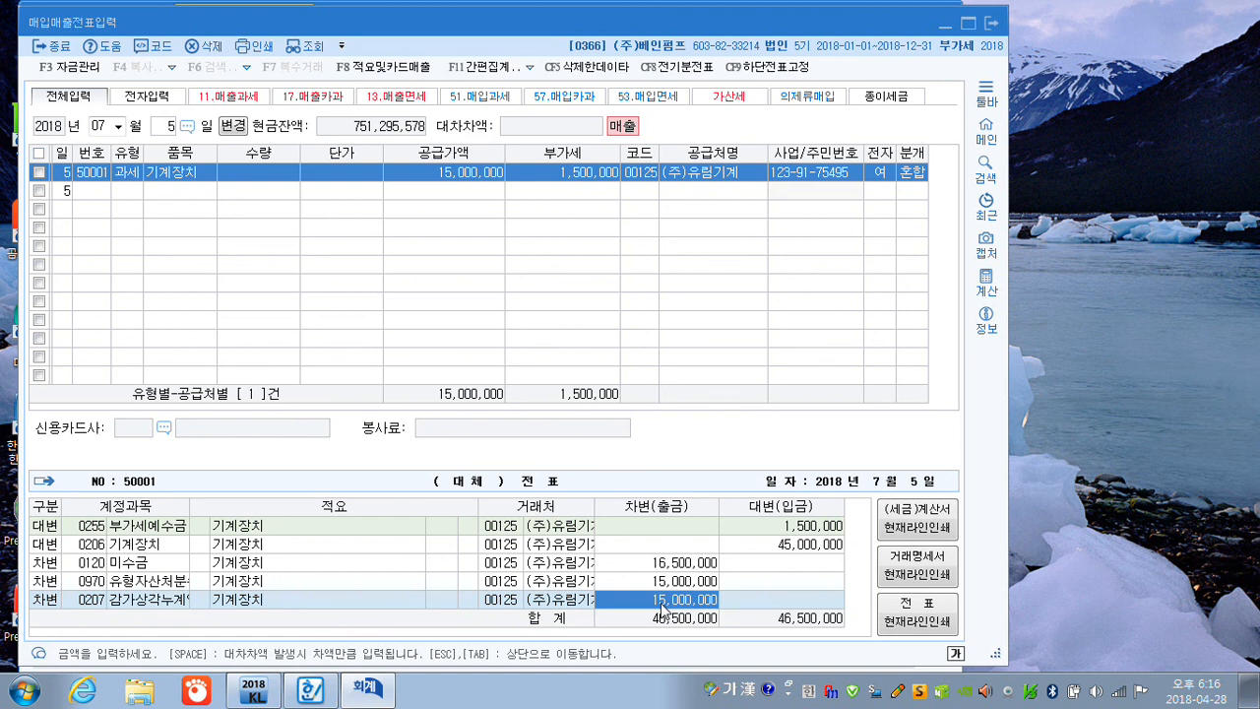
{"action": "left_click", "coordinate": [990, 24]}
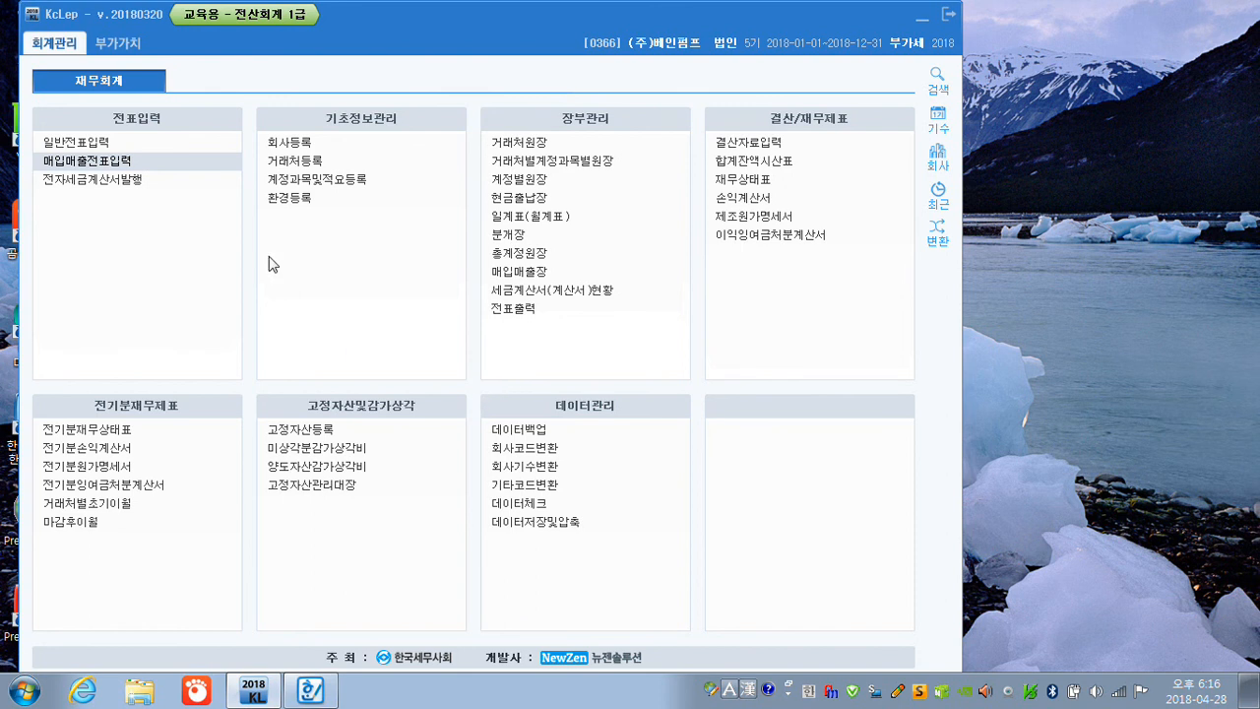
Open general voucher entry (일반전표입력) and set the date to 31 December 2018
{"action": "left_click", "coordinate": [76, 145]}
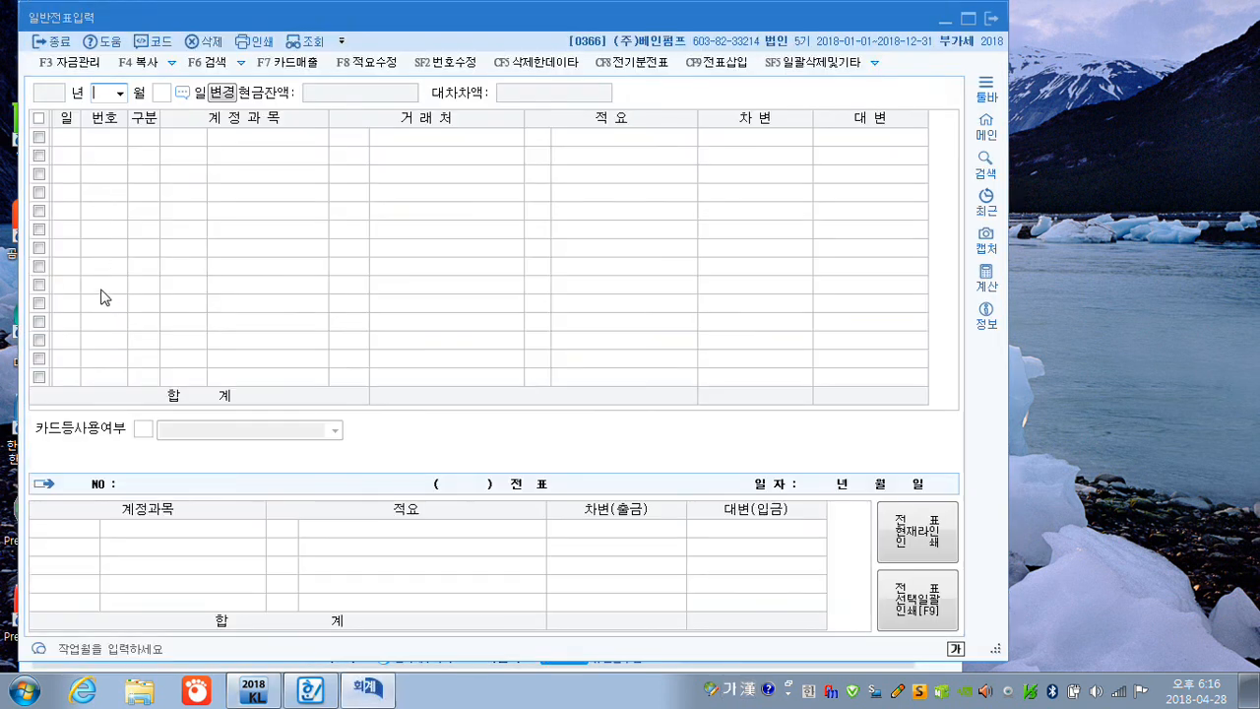
{"action": "type", "text": "1231"}
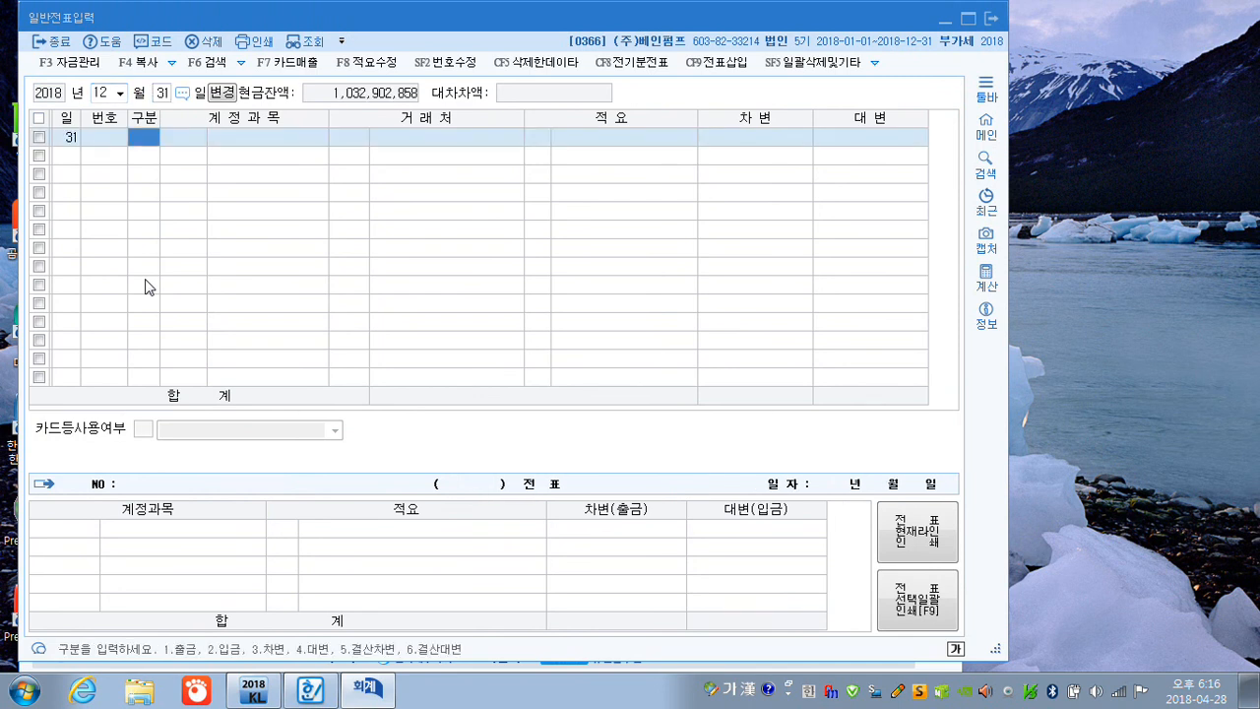
Handwrite the interest calculation 50,000,000 × 0.003 × 6 = 900,000 over the screen, underline the result and clear the drawing
{"action": "key", "text": "ctrl+F12"}
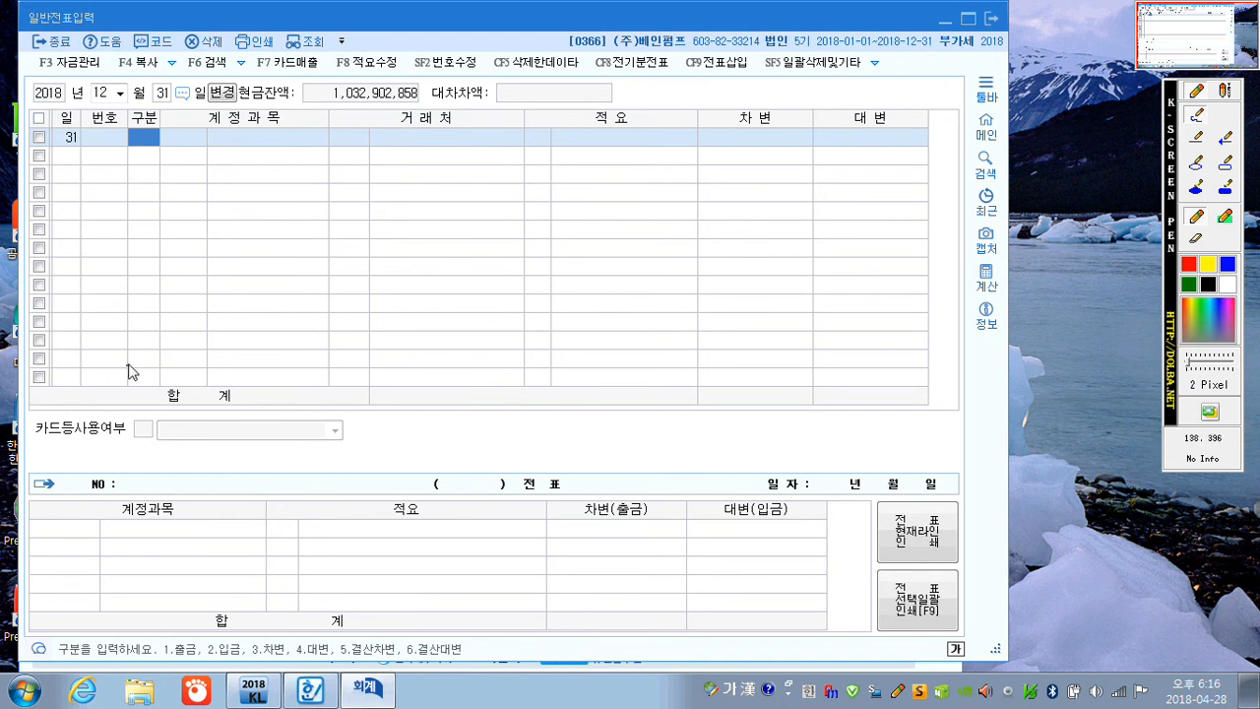
{"action": "mouse_move", "coordinate": [70, 381]}
{"action": "left_mouse_down"}
{"action": "mouse_move", "coordinate": [84, 418]}
{"action": "mouse_move", "coordinate": [155, 373]}
{"action": "mouse_move", "coordinate": [256, 361]}
{"action": "mouse_move", "coordinate": [239, 362]}
{"action": "left_mouse_up"}
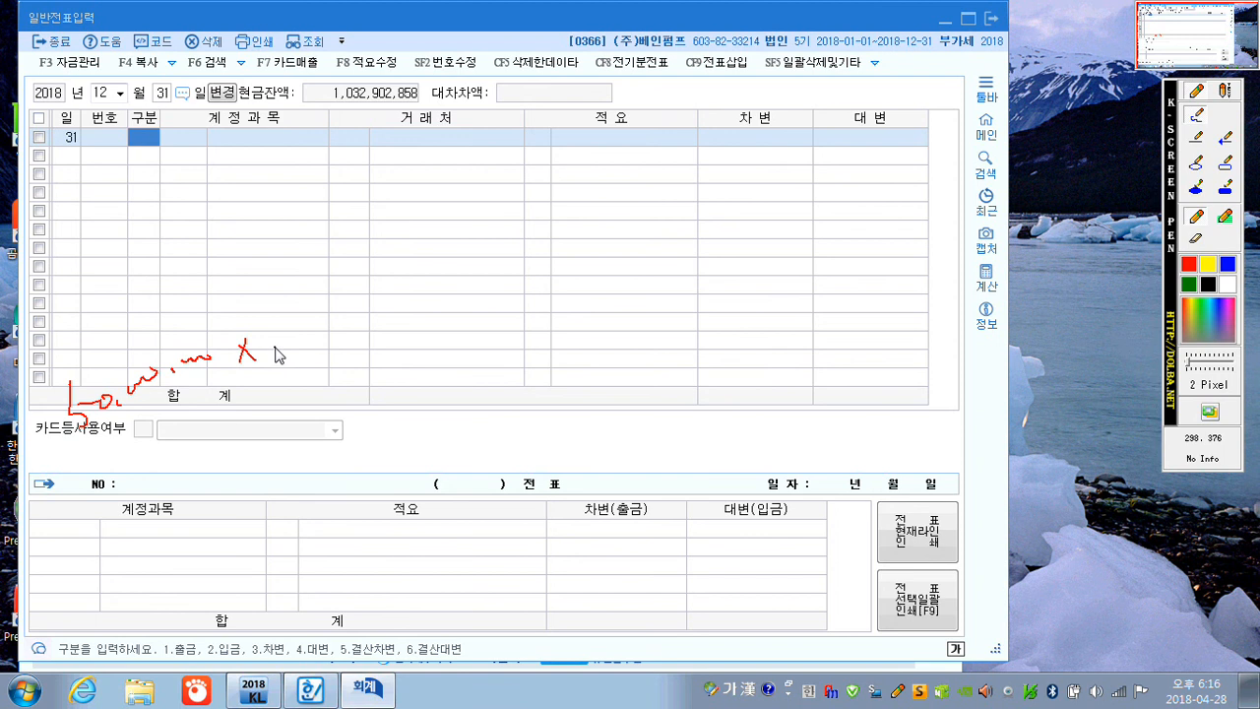
{"action": "mouse_move", "coordinate": [275, 339]}
{"action": "left_mouse_down"}
{"action": "mouse_move", "coordinate": [308, 347]}
{"action": "mouse_move", "coordinate": [343, 325]}
{"action": "mouse_move", "coordinate": [360, 340]}
{"action": "mouse_move", "coordinate": [381, 323]}
{"action": "left_mouse_up"}
{"action": "left_click_drag", "start_coordinate": [380, 311], "coordinate": [370, 326]}
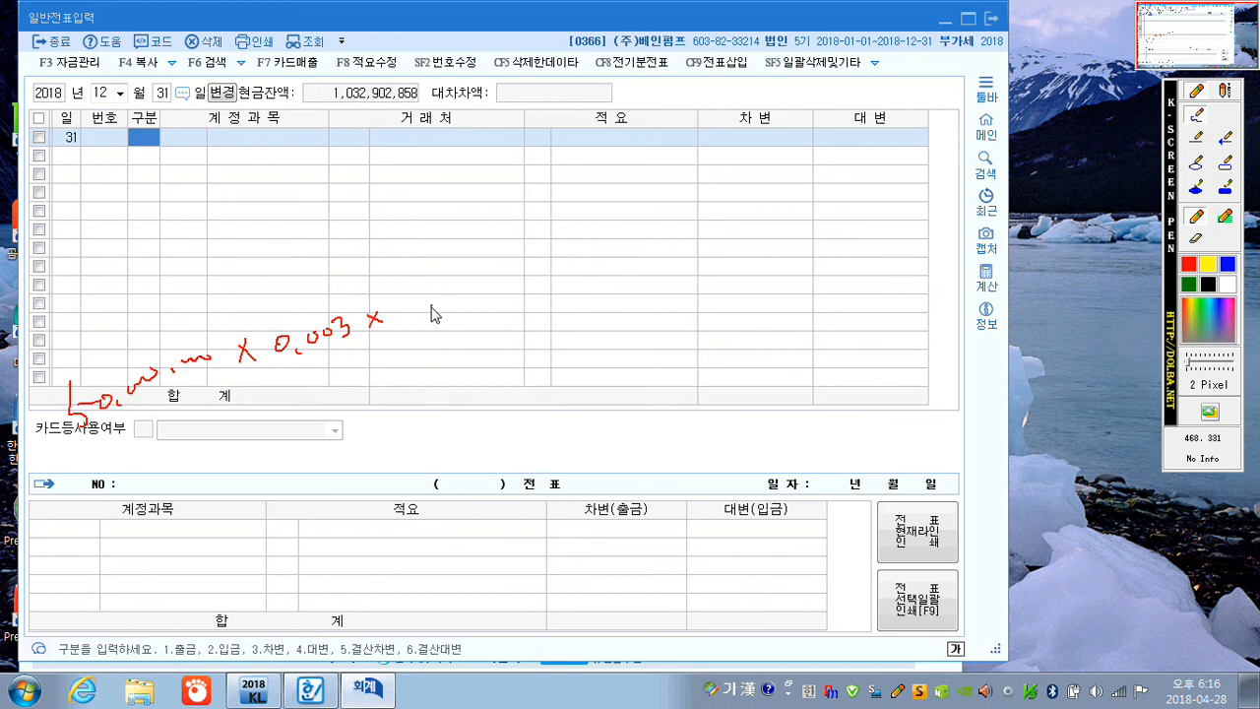
{"action": "mouse_move", "coordinate": [397, 291]}
{"action": "left_mouse_down"}
{"action": "mouse_move", "coordinate": [400, 317]}
{"action": "mouse_move", "coordinate": [463, 297]}
{"action": "left_mouse_up"}
{"action": "left_click_drag", "start_coordinate": [448, 309], "coordinate": [466, 304]}
{"action": "mouse_move", "coordinate": [512, 296]}
{"action": "left_mouse_down"}
{"action": "mouse_move", "coordinate": [508, 325]}
{"action": "mouse_move", "coordinate": [594, 283]}
{"action": "mouse_move", "coordinate": [602, 264]}
{"action": "left_mouse_up"}
{"action": "left_click", "coordinate": [559, 297]}
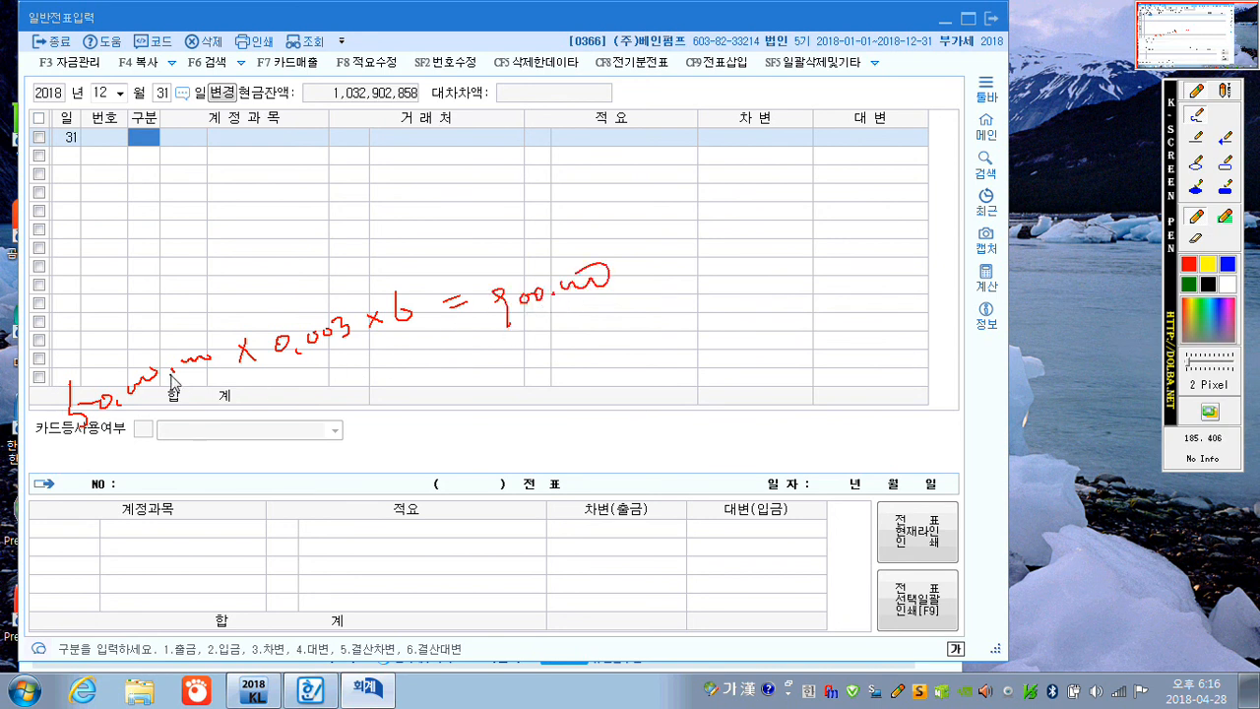
{"action": "mouse_move", "coordinate": [177, 374]}
{"action": "left_mouse_down"}
{"action": "mouse_move", "coordinate": [211, 358]}
{"action": "mouse_move", "coordinate": [179, 369]}
{"action": "left_mouse_up"}
{"action": "left_click_drag", "start_coordinate": [494, 347], "coordinate": [641, 294]}
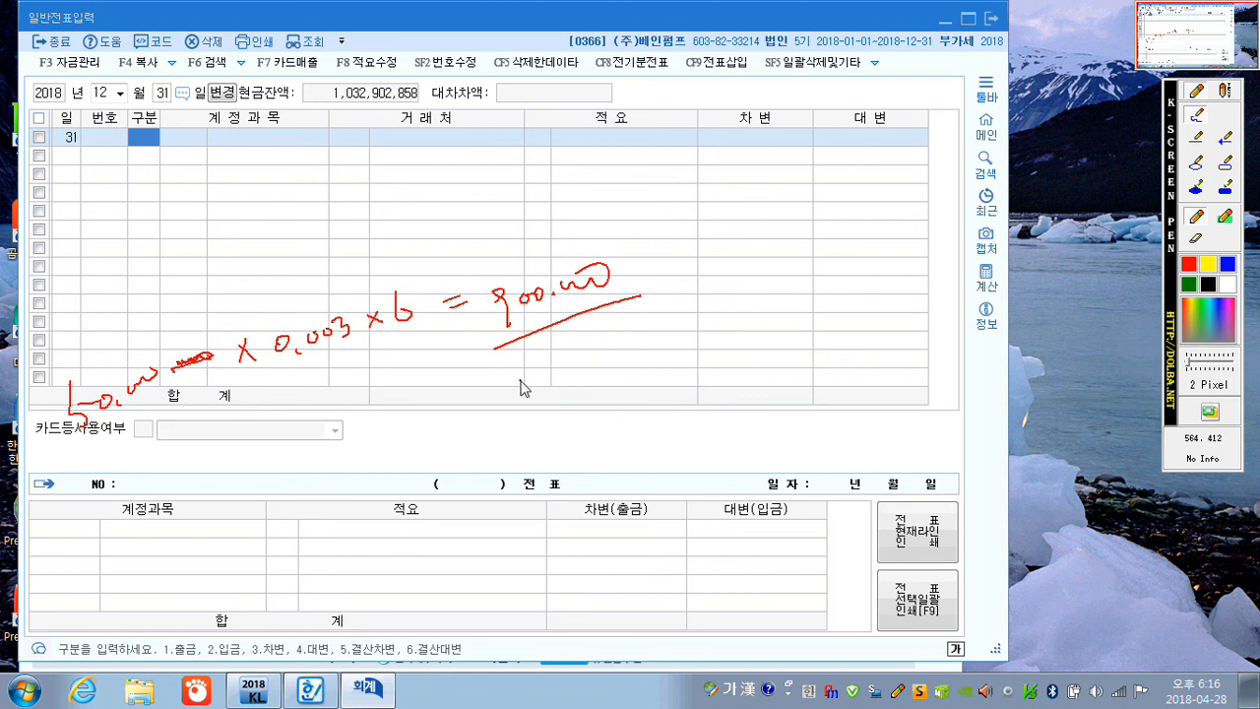
{"action": "key", "text": "Escape"}
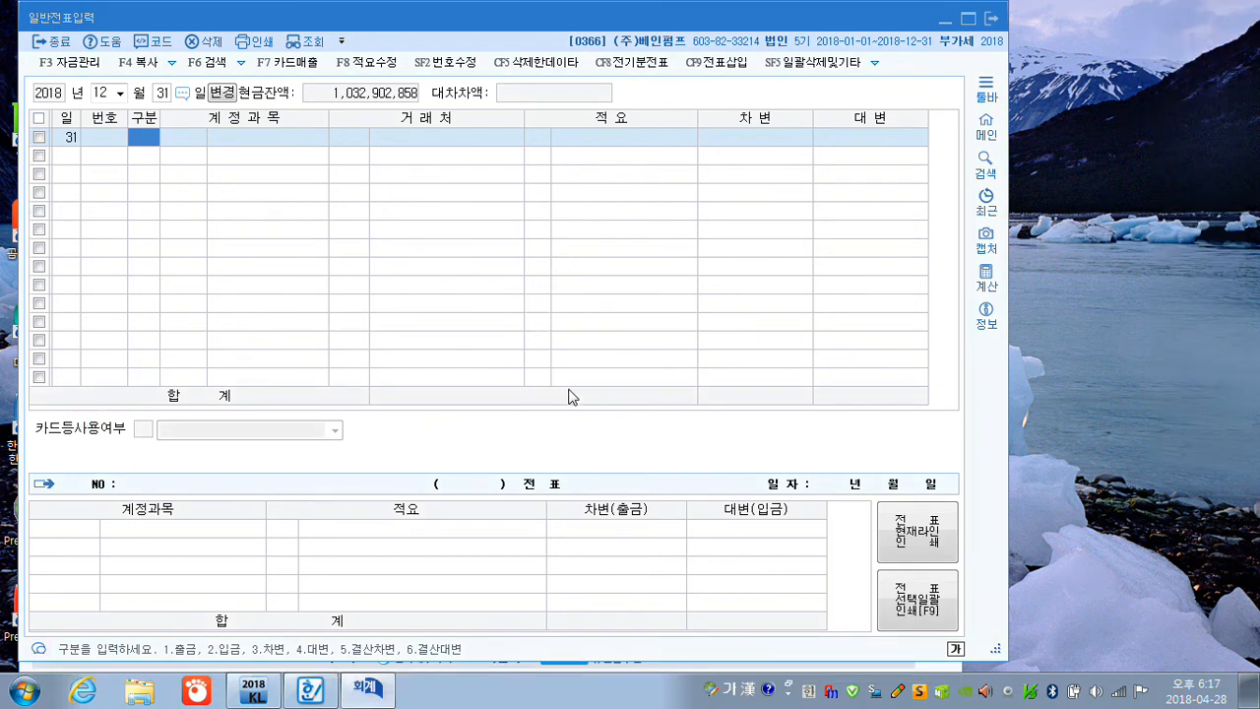
Enter a 31 December debit line for 미수수익 (0116) of 900,000, leaving the partner and description blank
{"action": "key", "text": "Return"}
{"action": "type", "text": "미수금"}
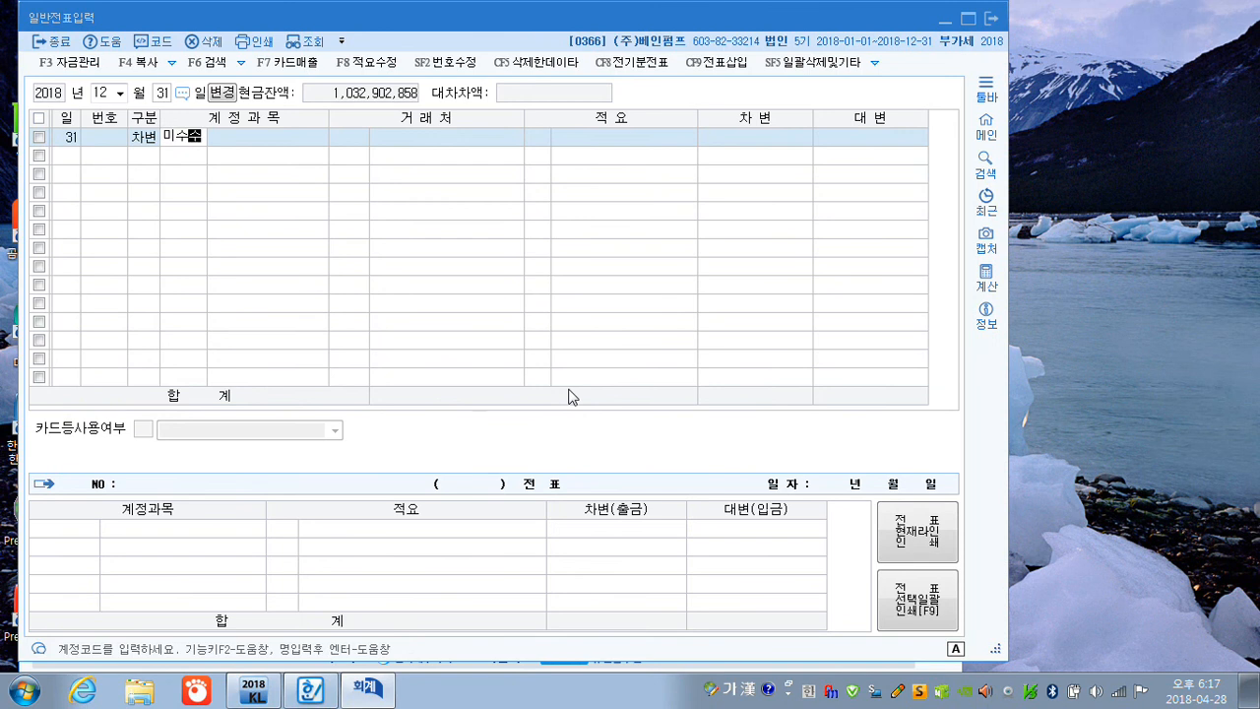
{"action": "key", "text": "Return"}
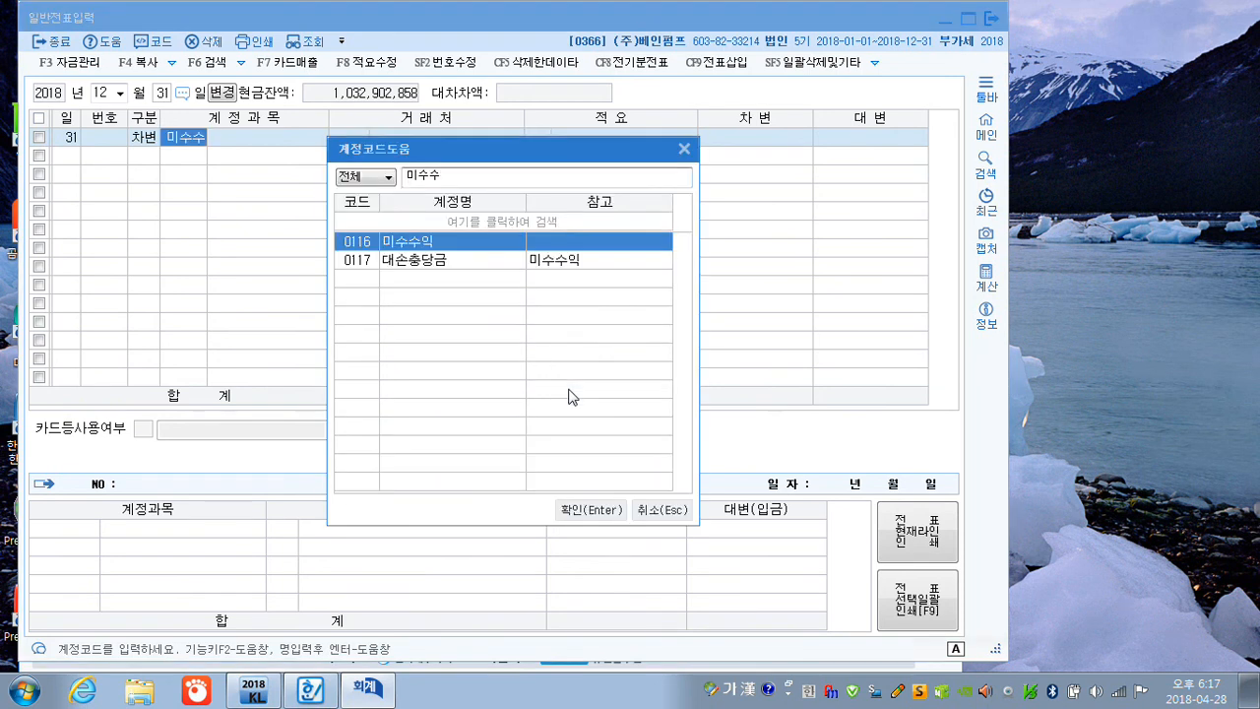
{"action": "key", "text": "Return"}
{"action": "key", "text": "Return"}
{"action": "key", "text": "Return"}
{"action": "type", "text": "900,000"}
{"action": "key", "text": "Return"}
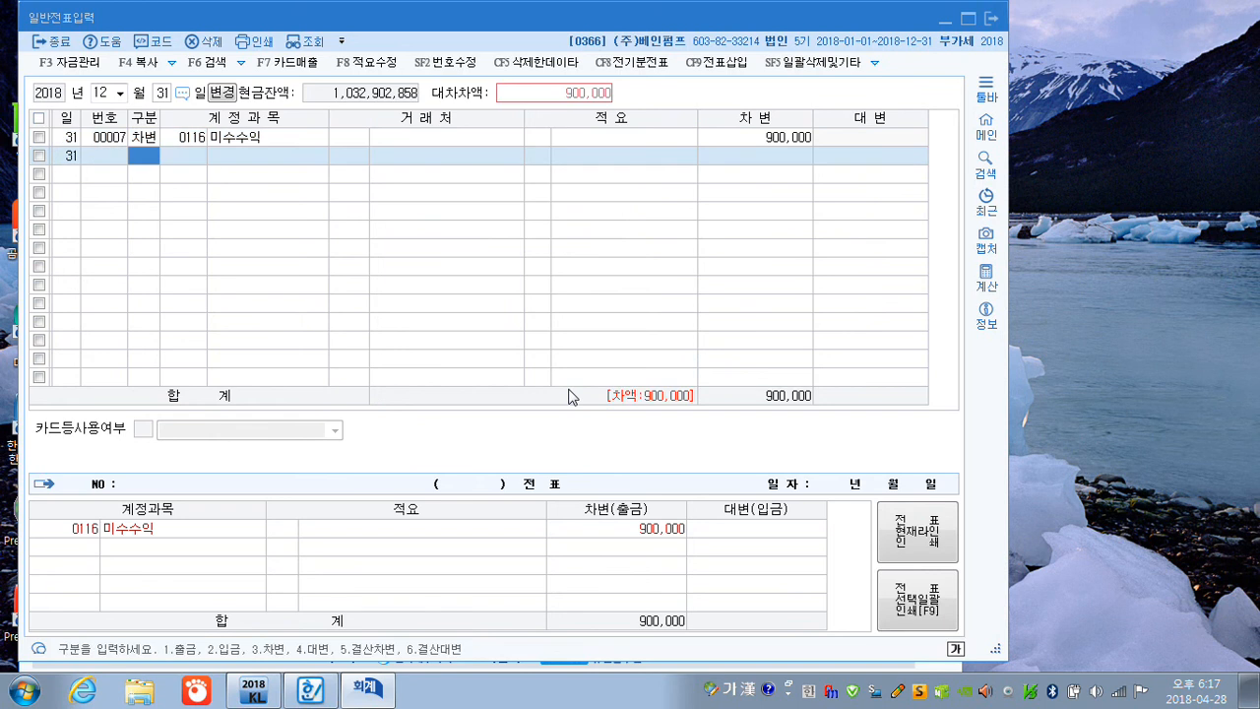
Add the matching credit line for 이자수익 (0901) of 900,000 to the 31 December voucher
{"action": "key", "text": "Return"}
{"action": "type", "text": "이자"}
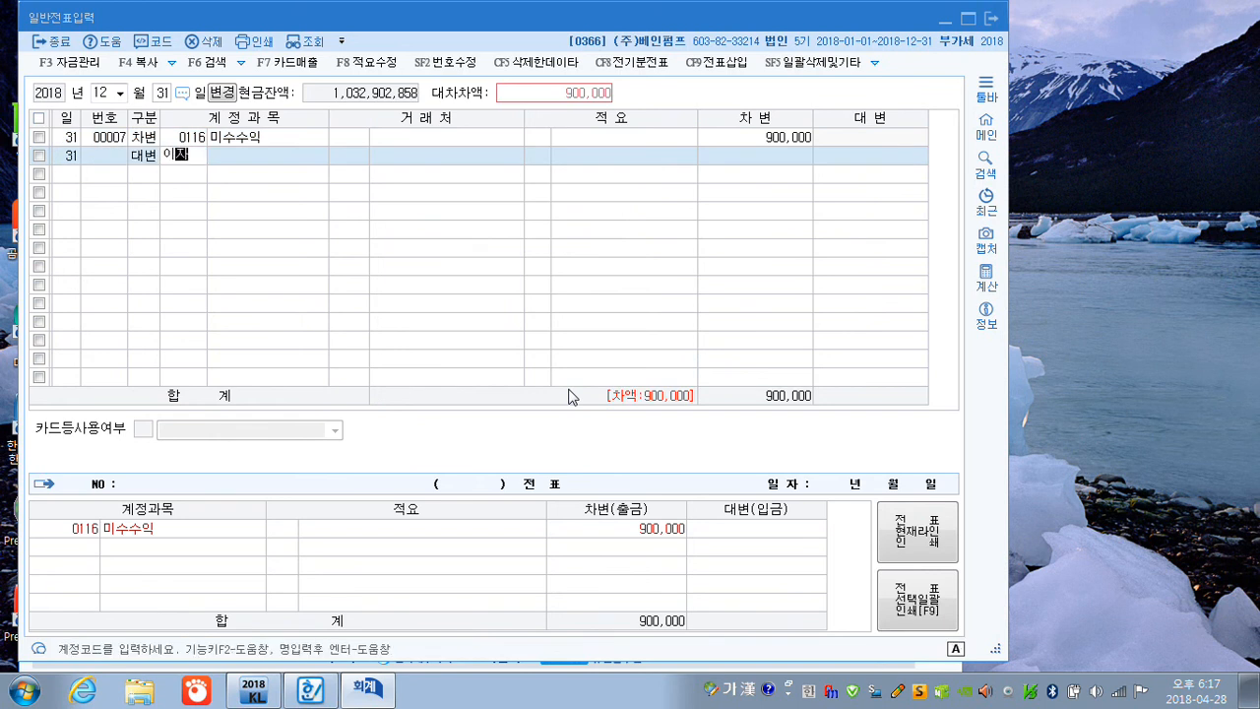
{"action": "key", "text": "Return"}
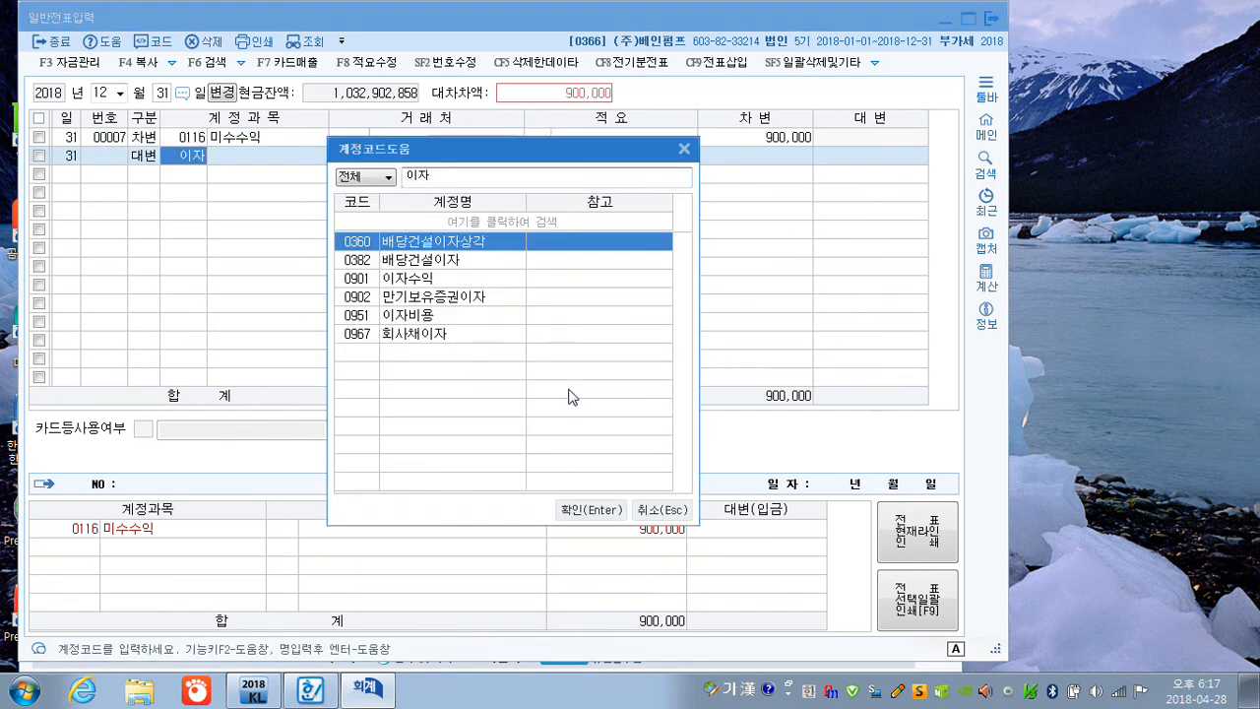
{"action": "key", "text": "Down"}
{"action": "key", "text": "Down"}
{"action": "key", "text": "Return"}
{"action": "key", "text": "Return"}
{"action": "key", "text": "Return"}
{"action": "key", "text": "Return"}
{"action": "key", "text": "Return"}
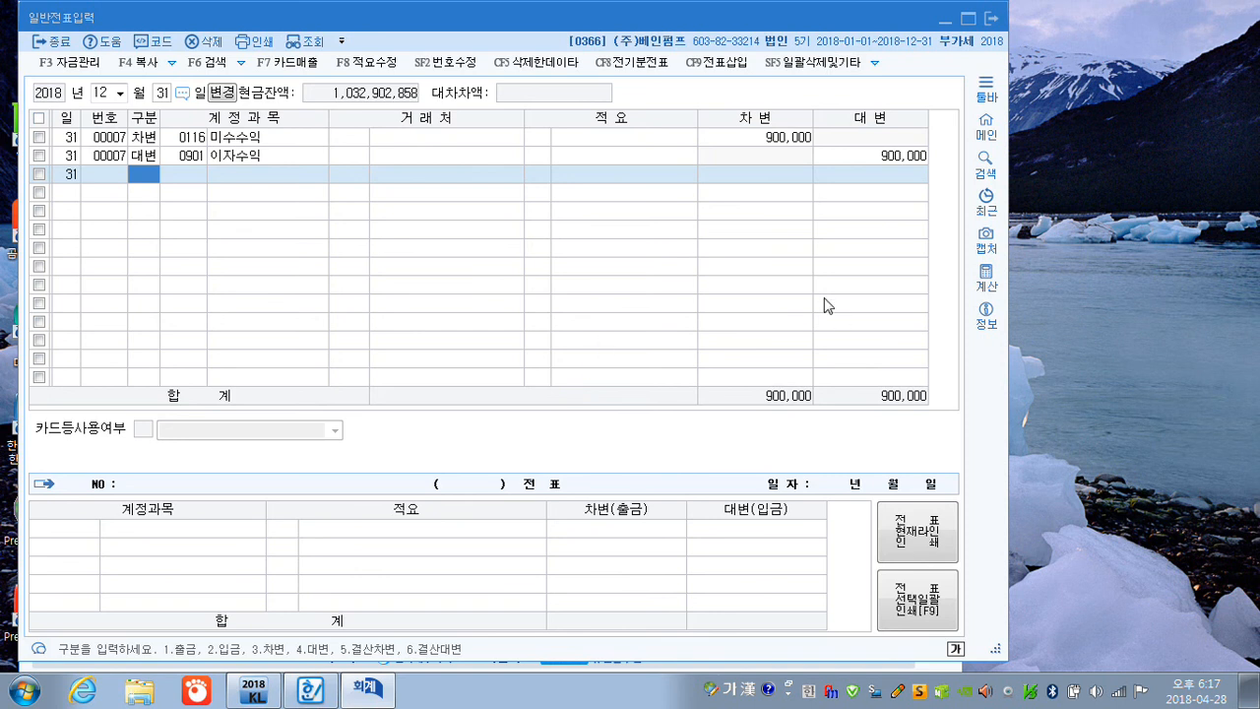
Close general voucher entry and open closing data entry (결산자료입력)
{"action": "left_click", "coordinate": [990, 20]}
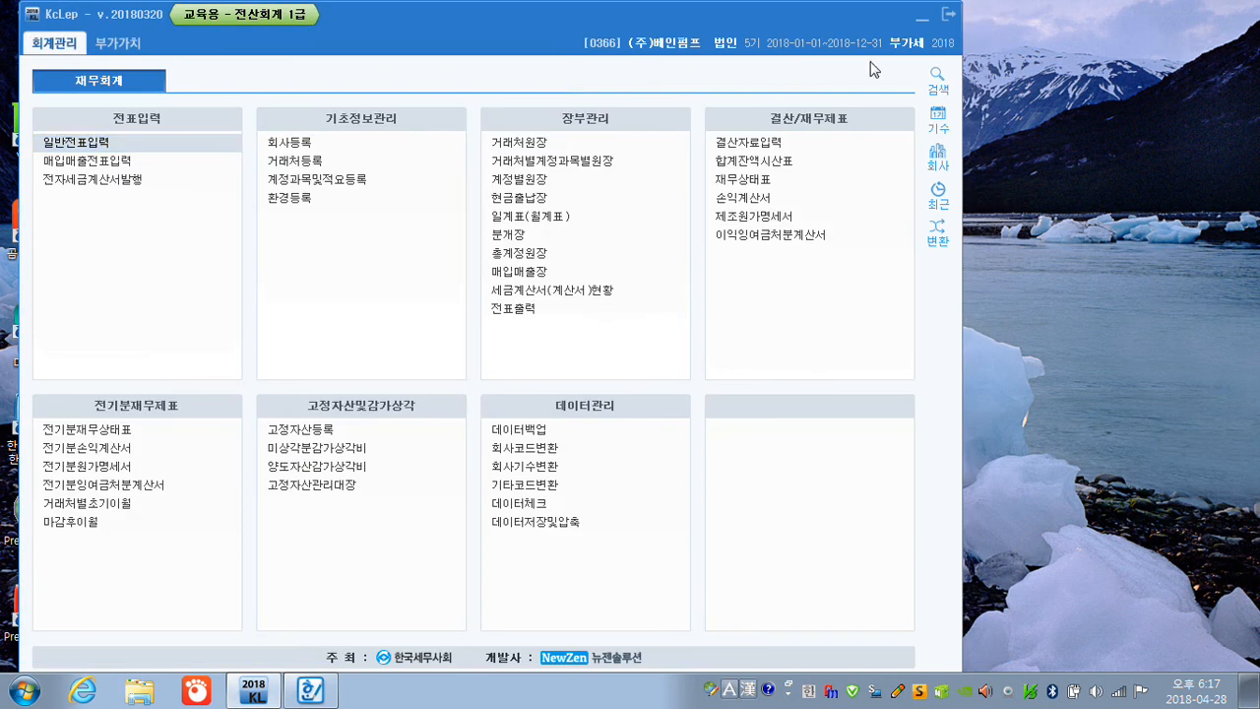
{"action": "left_click", "coordinate": [733, 143]}
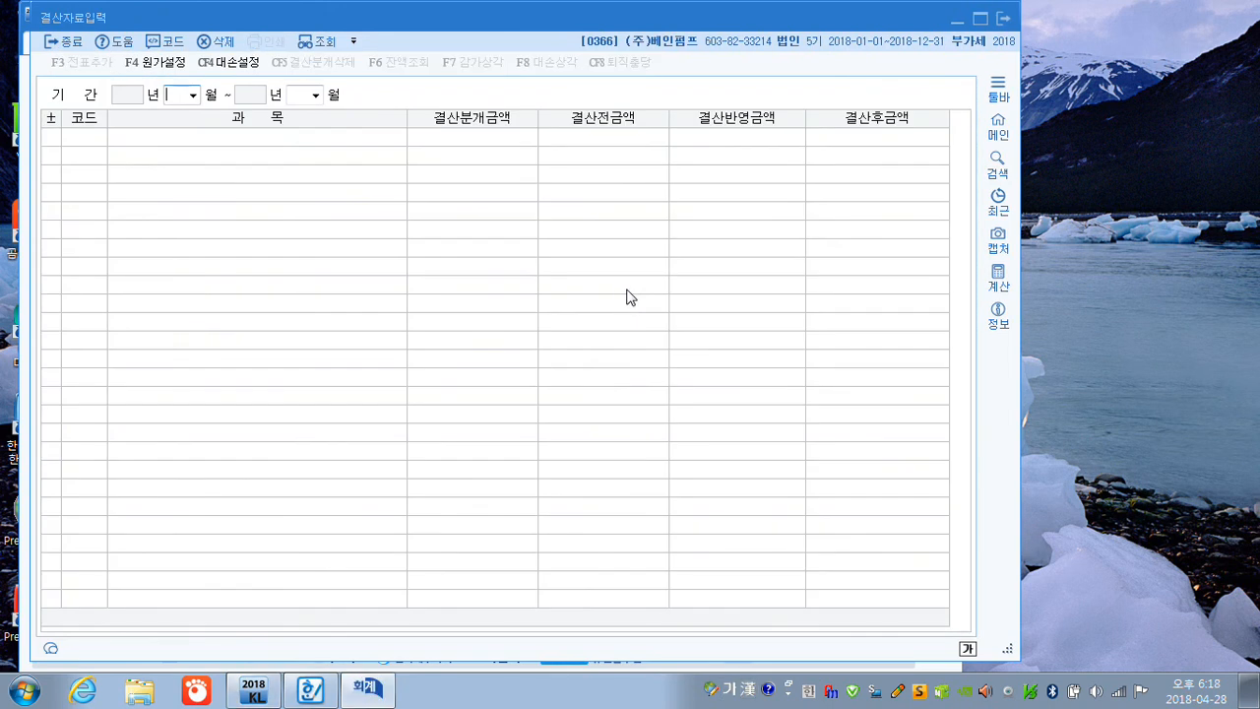
Set the closing data period to January through December 2018
{"action": "type", "text": "01"}
{"action": "key", "text": "Return"}
{"action": "type", "text": "12"}
{"action": "key", "text": "Return"}
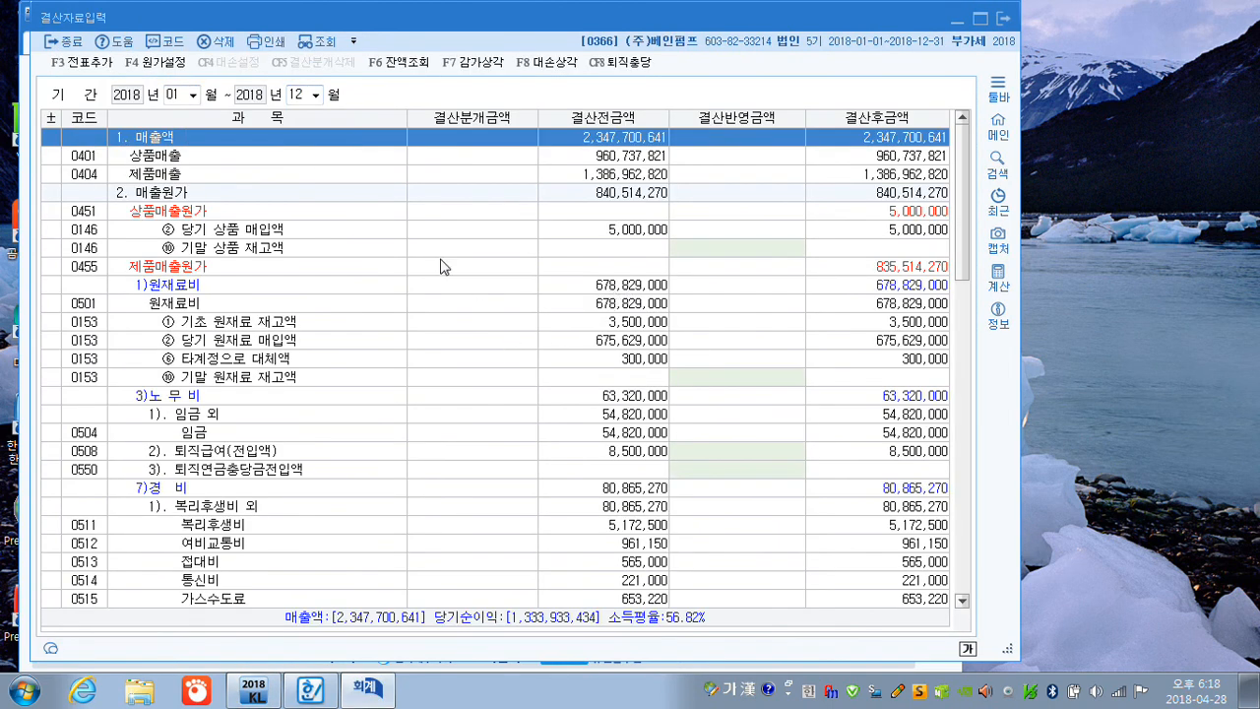
In the bad debt calculation (대손상각), set the additional allowance for 단기대여금, 미수수익, 미수금 and 선급금 to 0 and apply it to the closing
{"action": "left_click", "coordinate": [553, 65]}
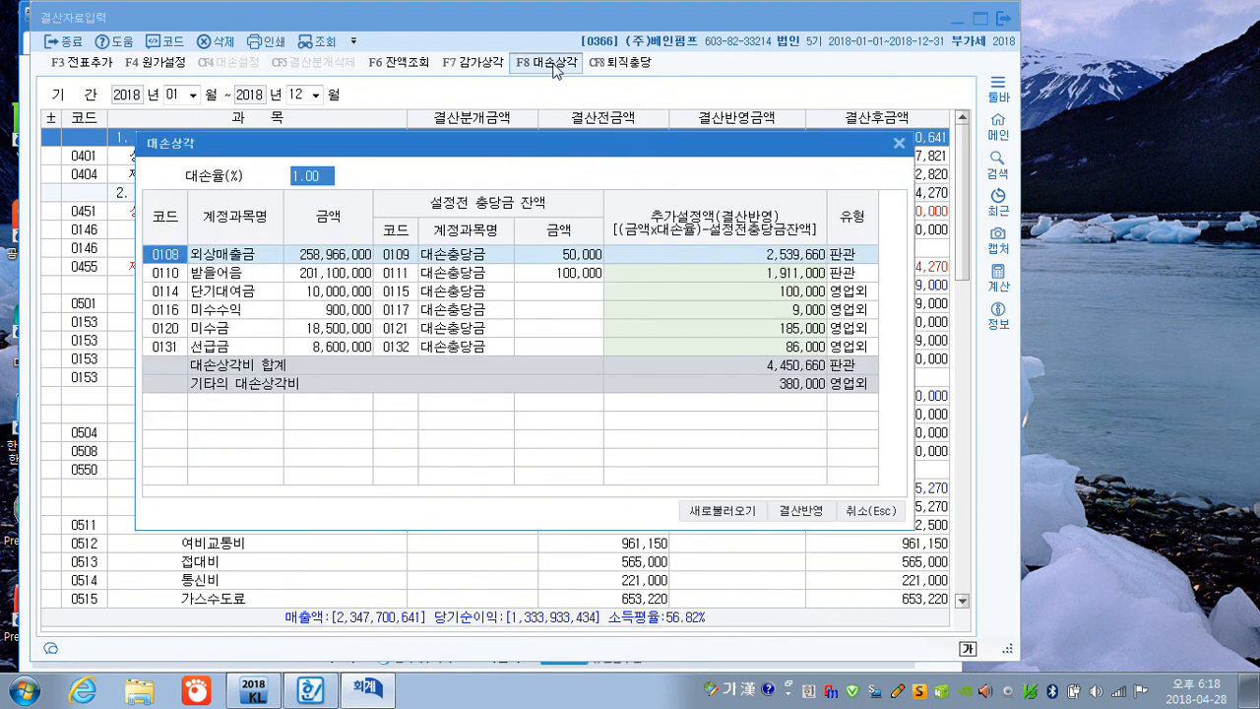
{"action": "left_click", "coordinate": [749, 258]}
{"action": "left_click", "coordinate": [758, 274]}
{"action": "left_click", "coordinate": [769, 295]}
{"action": "type", "text": "0"}
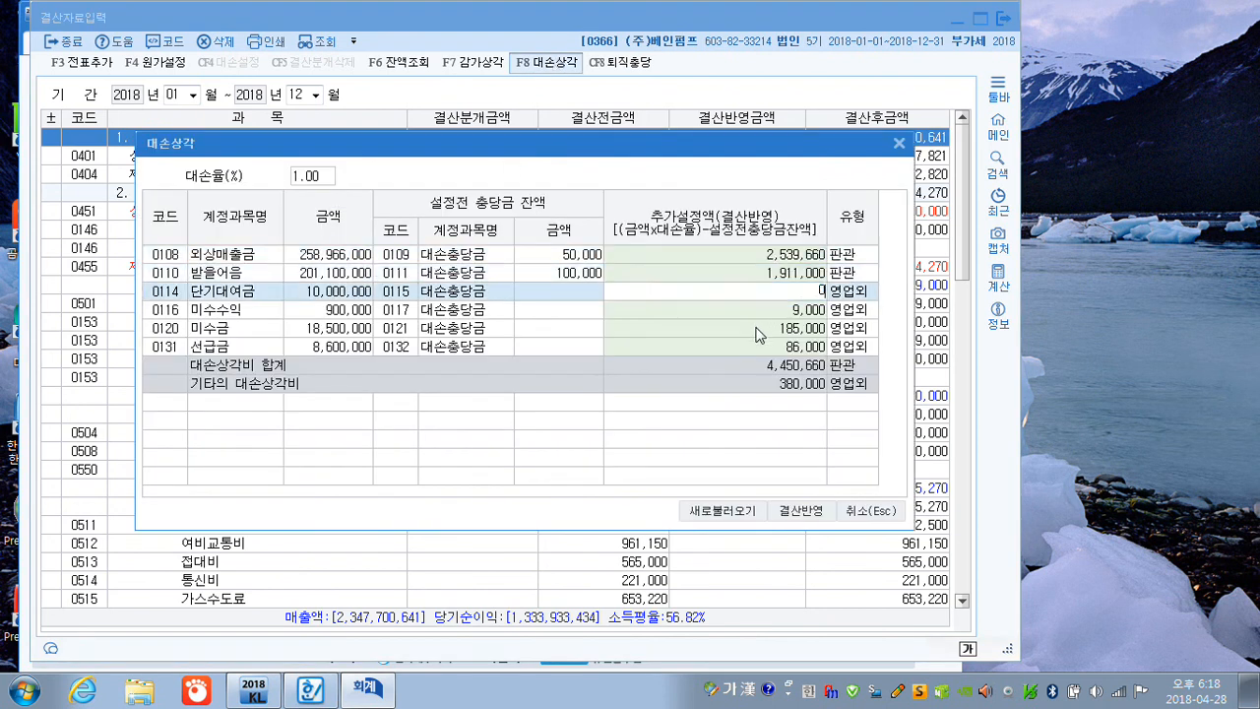
{"action": "key", "text": "Return"}
{"action": "type", "text": "0"}
{"action": "key", "text": "Return"}
{"action": "type", "text": "0"}
{"action": "key", "text": "Return"}
{"action": "type", "text": "0"}
{"action": "key", "text": "Return"}
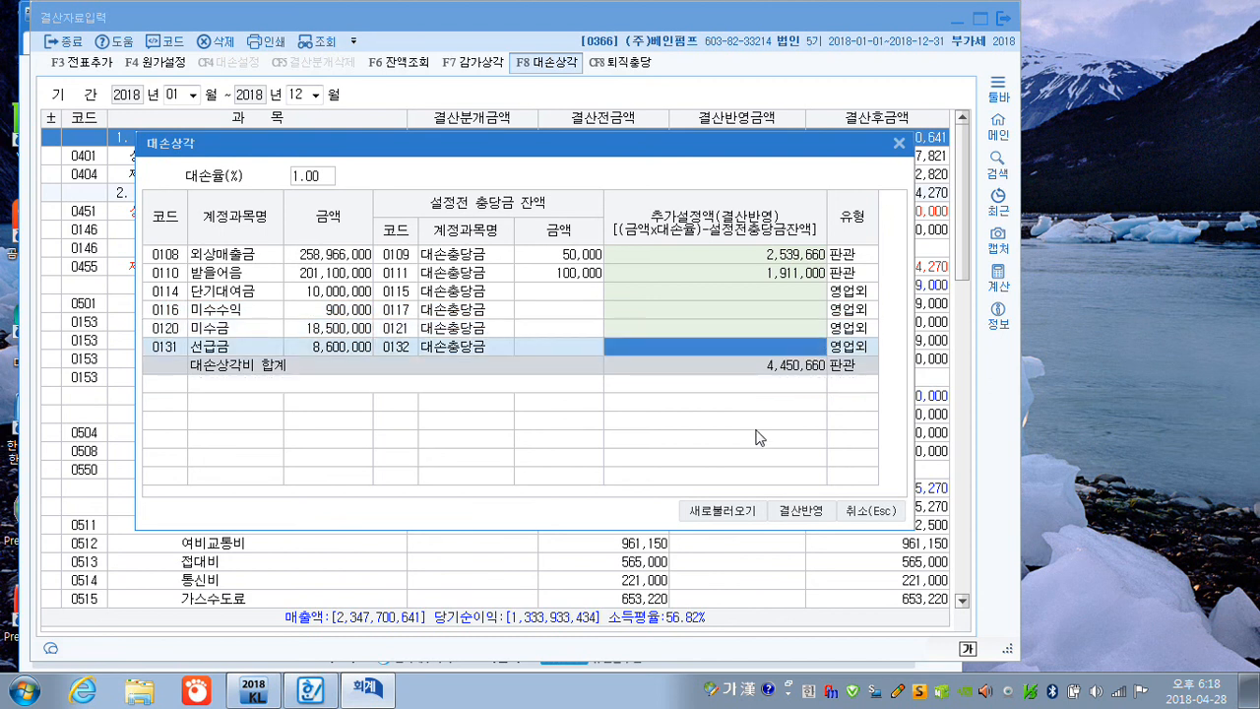
{"action": "left_click", "coordinate": [794, 511]}
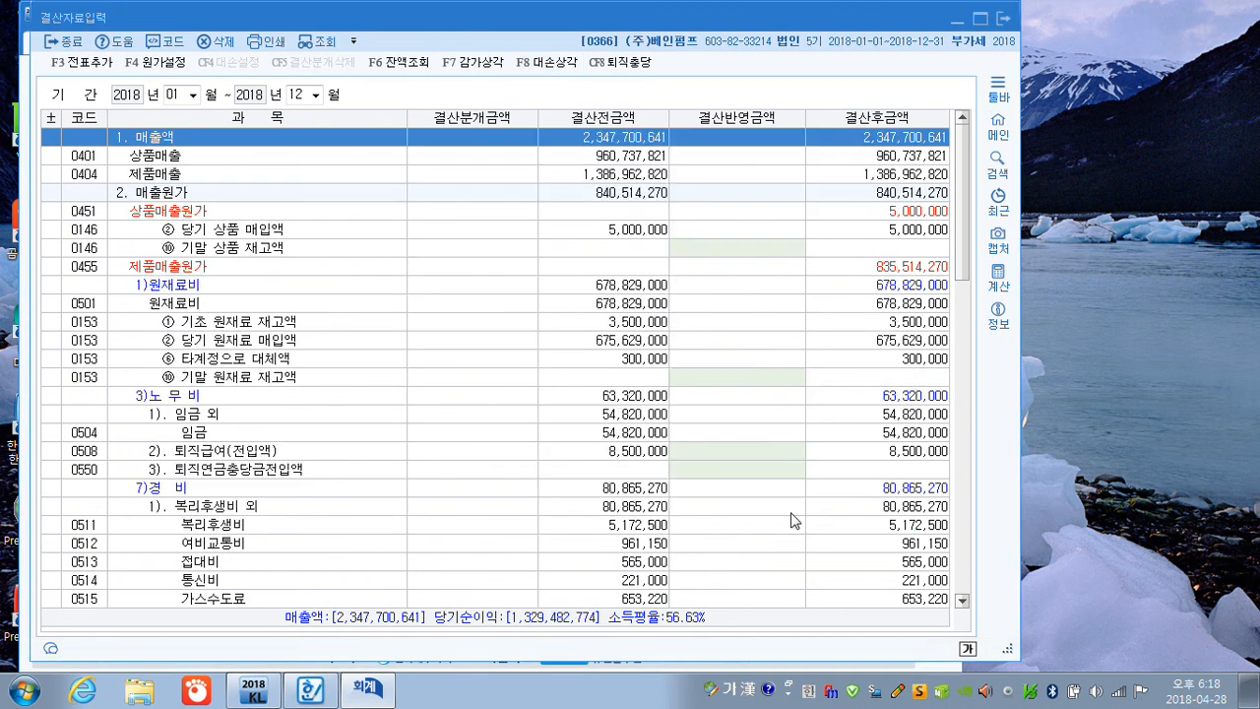
Check the 외상매출금 and 받을어음 bad debt amounts, and set 차량운반구 depreciation under 판매비와 일반관리비 to 3,300,000
{"action": "scroll", "coordinate": [759, 430], "scroll_direction": "down", "scroll_amount": 4}
{"action": "scroll", "coordinate": [759, 430], "scroll_direction": "down", "scroll_amount": 6}
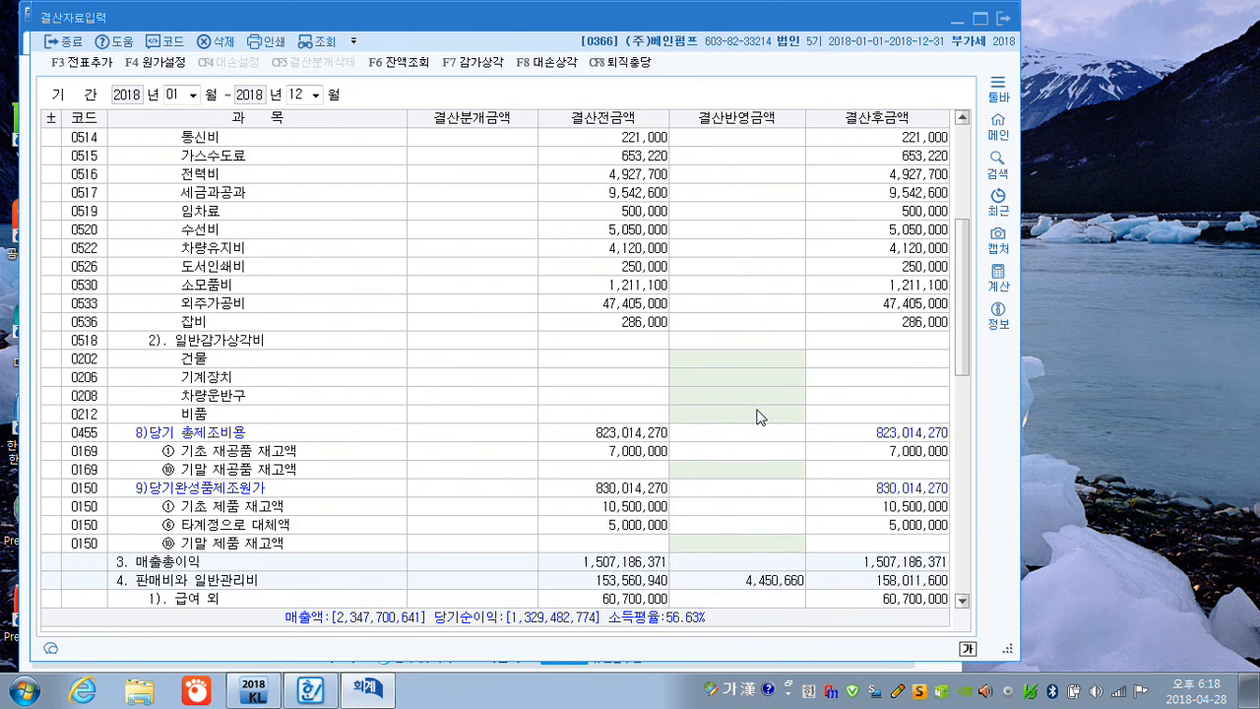
{"action": "scroll", "coordinate": [758, 487], "scroll_direction": "down", "scroll_amount": 5}
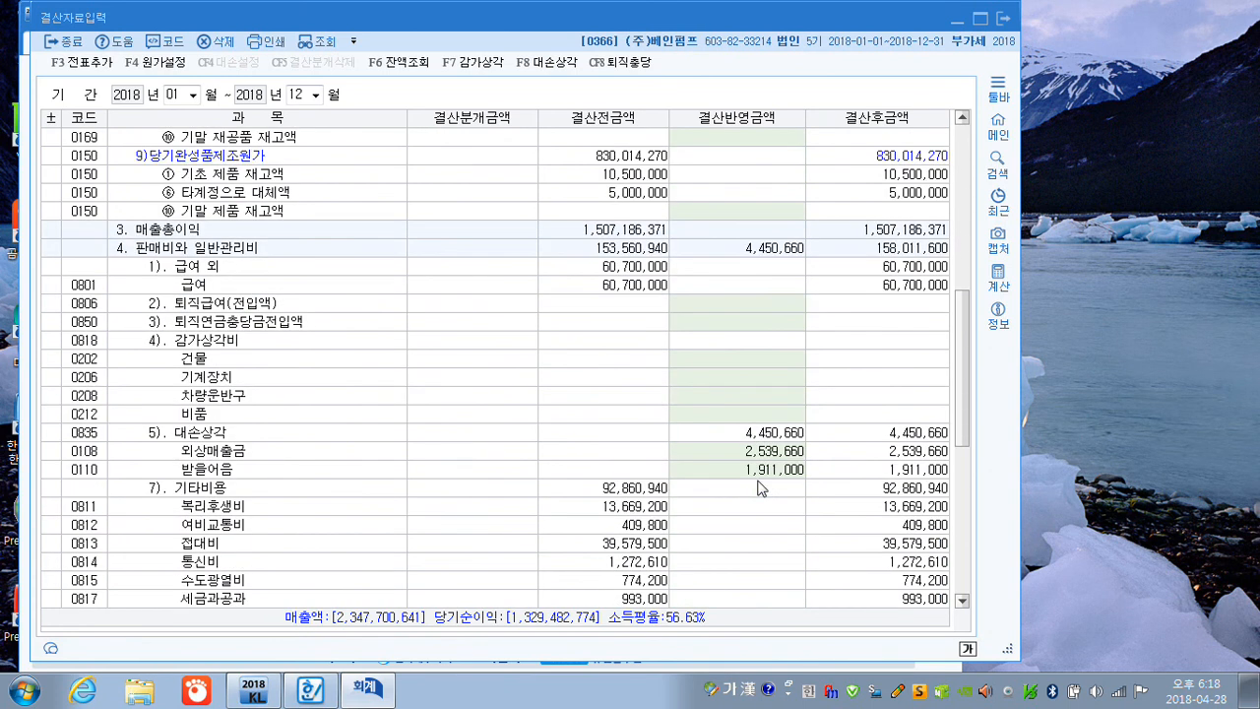
{"action": "left_click", "coordinate": [752, 457]}
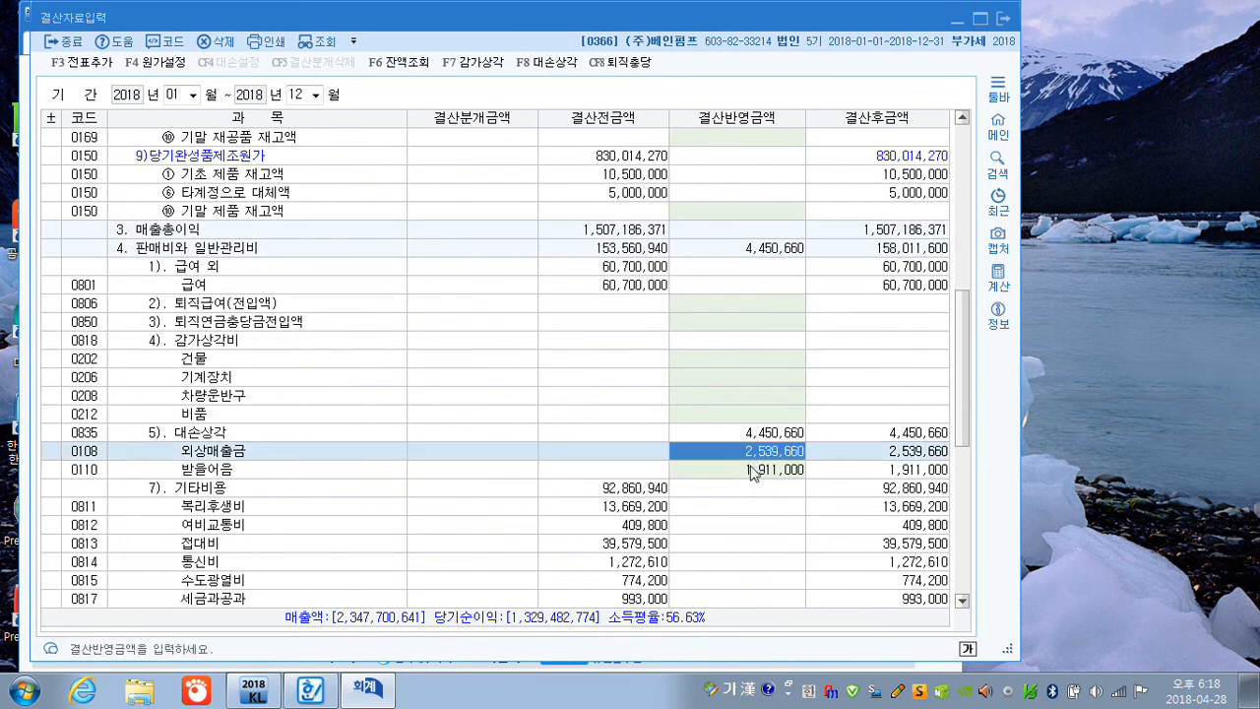
{"action": "left_click", "coordinate": [752, 470]}
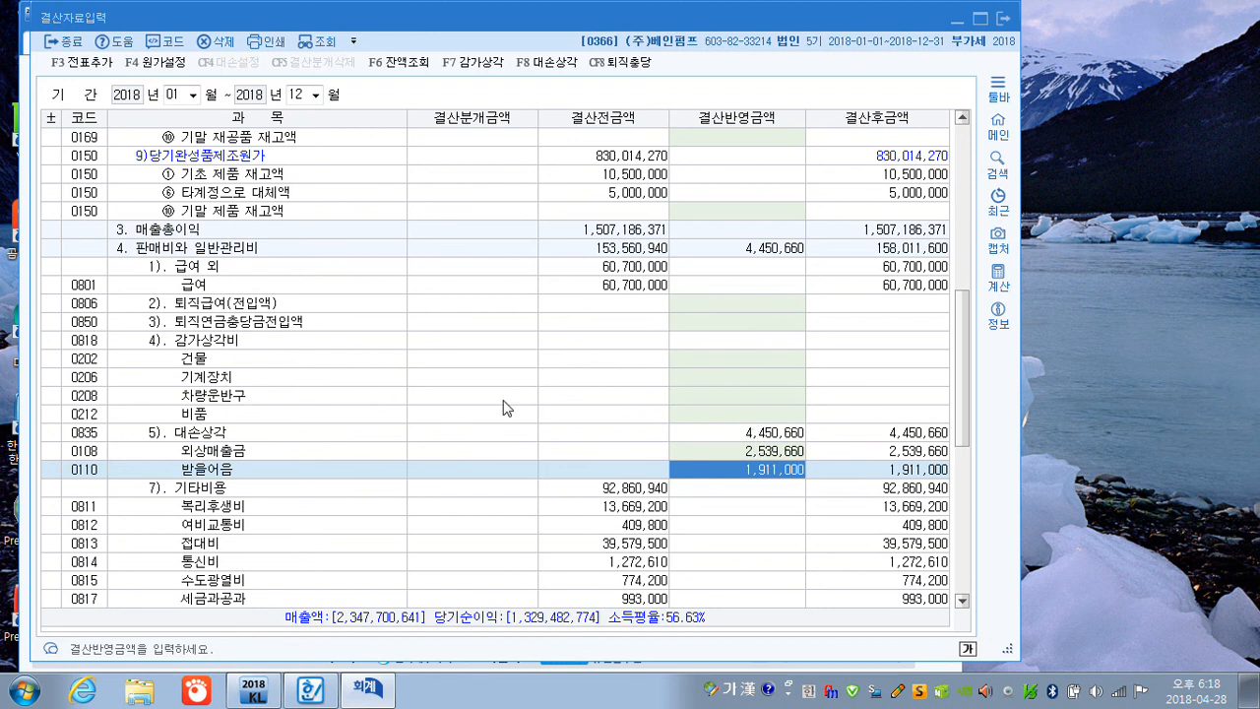
{"action": "left_click", "coordinate": [745, 403]}
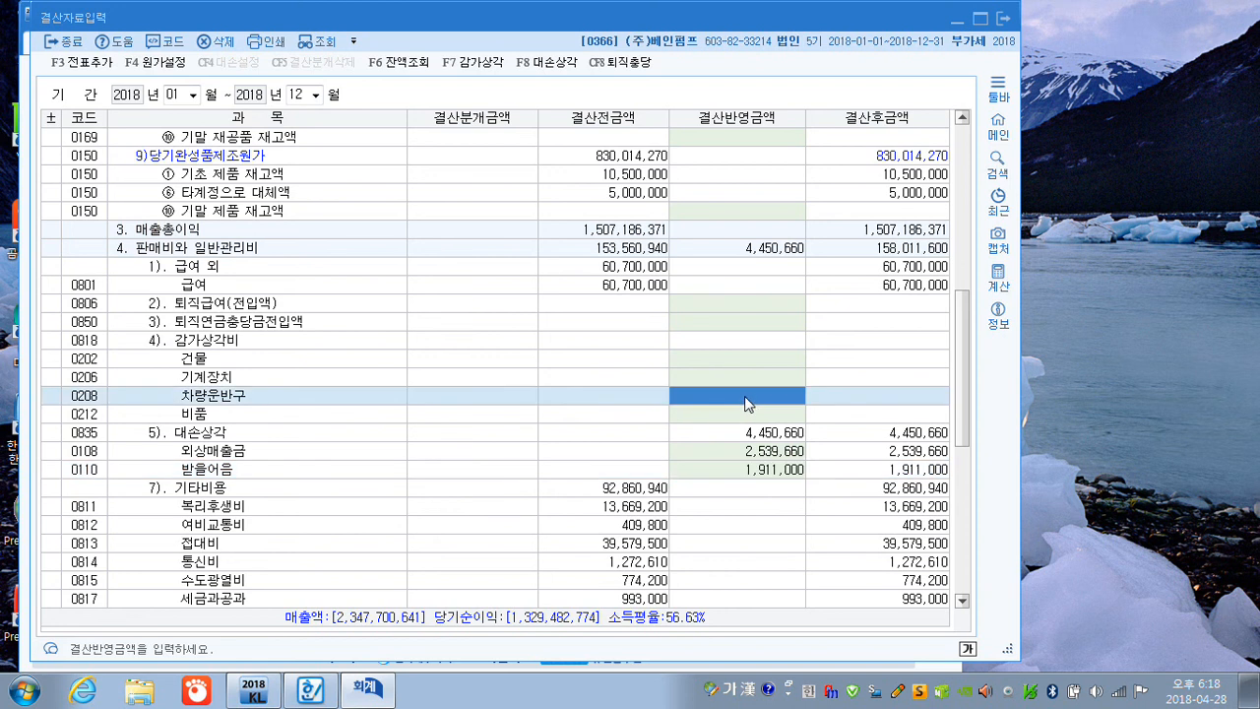
{"action": "type", "text": "3300000"}
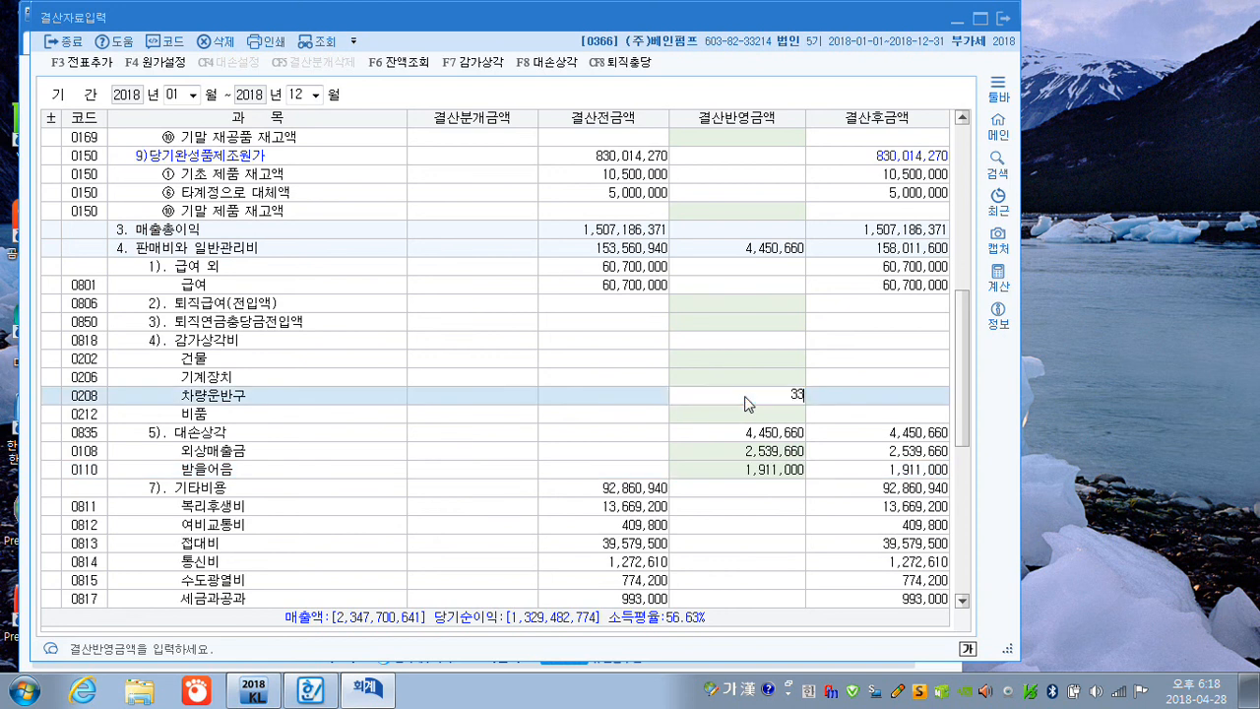
{"action": "key", "text": "Return"}
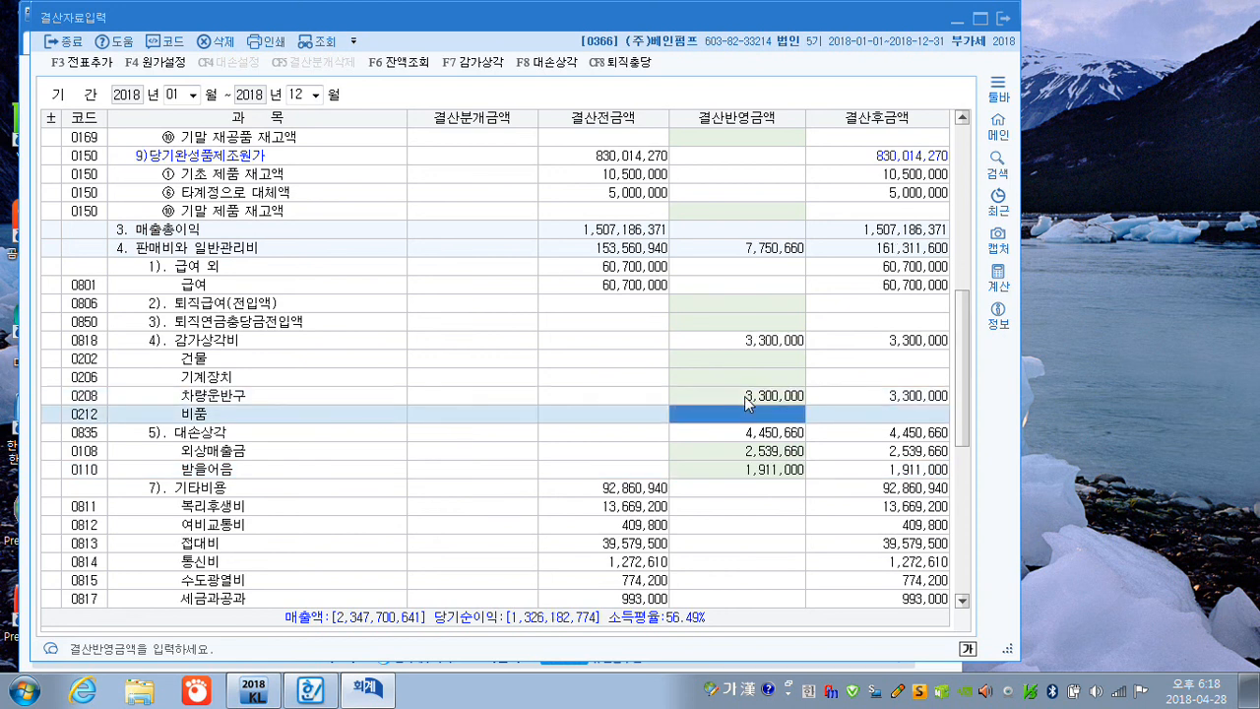
Set 기계장치 depreciation under the manufacturing cost's 일반감가상각비 to 4,500,000
{"action": "scroll", "coordinate": [736, 395], "scroll_direction": "up", "scroll_amount": 5}
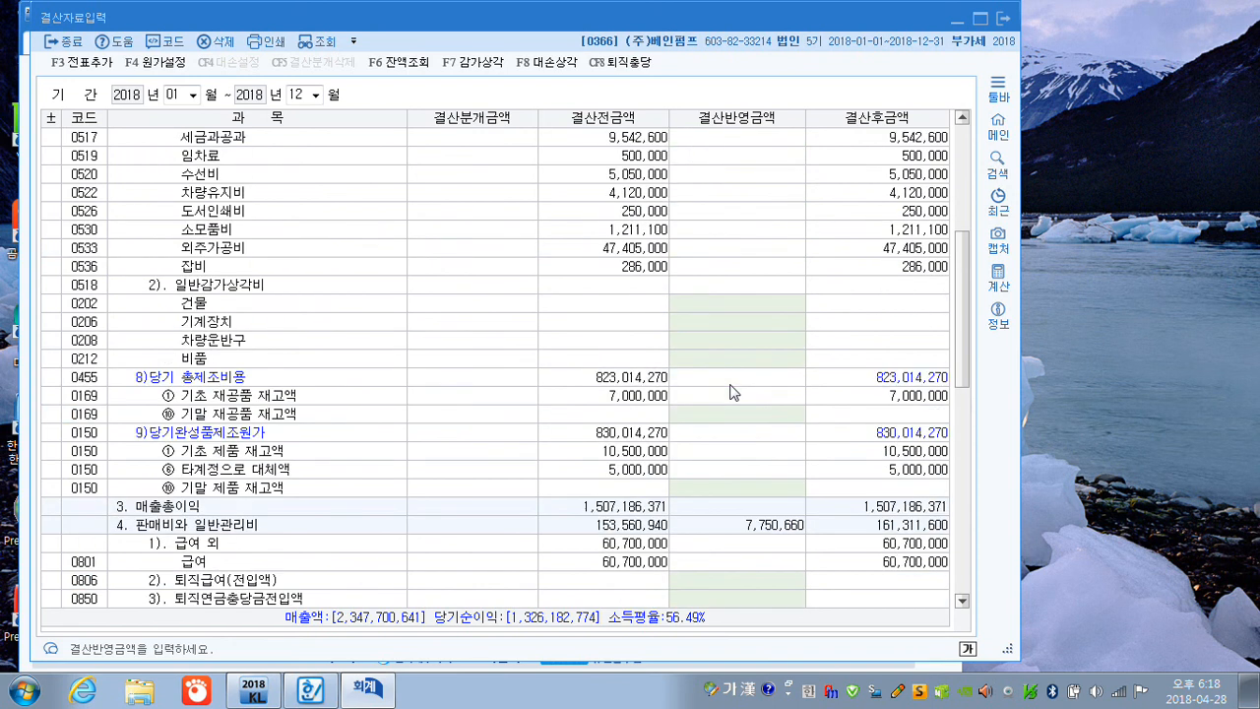
{"action": "scroll", "coordinate": [730, 391], "scroll_direction": "up", "scroll_amount": 2}
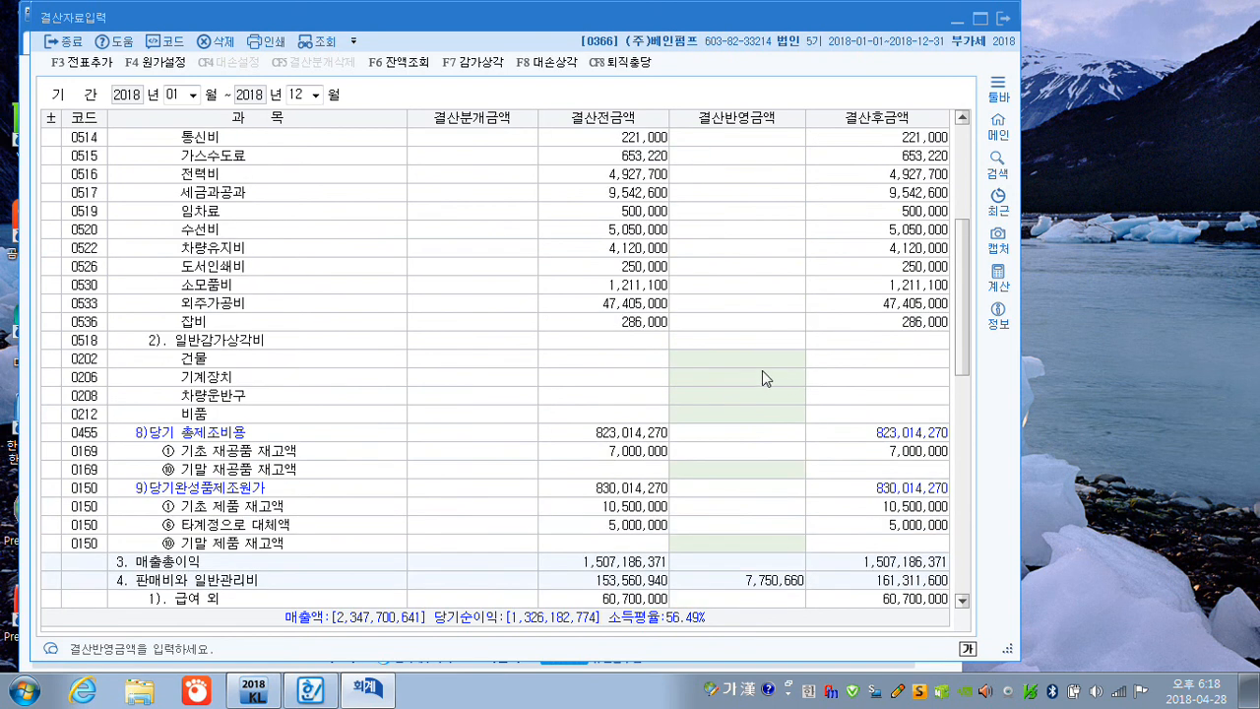
{"action": "left_click", "coordinate": [736, 432]}
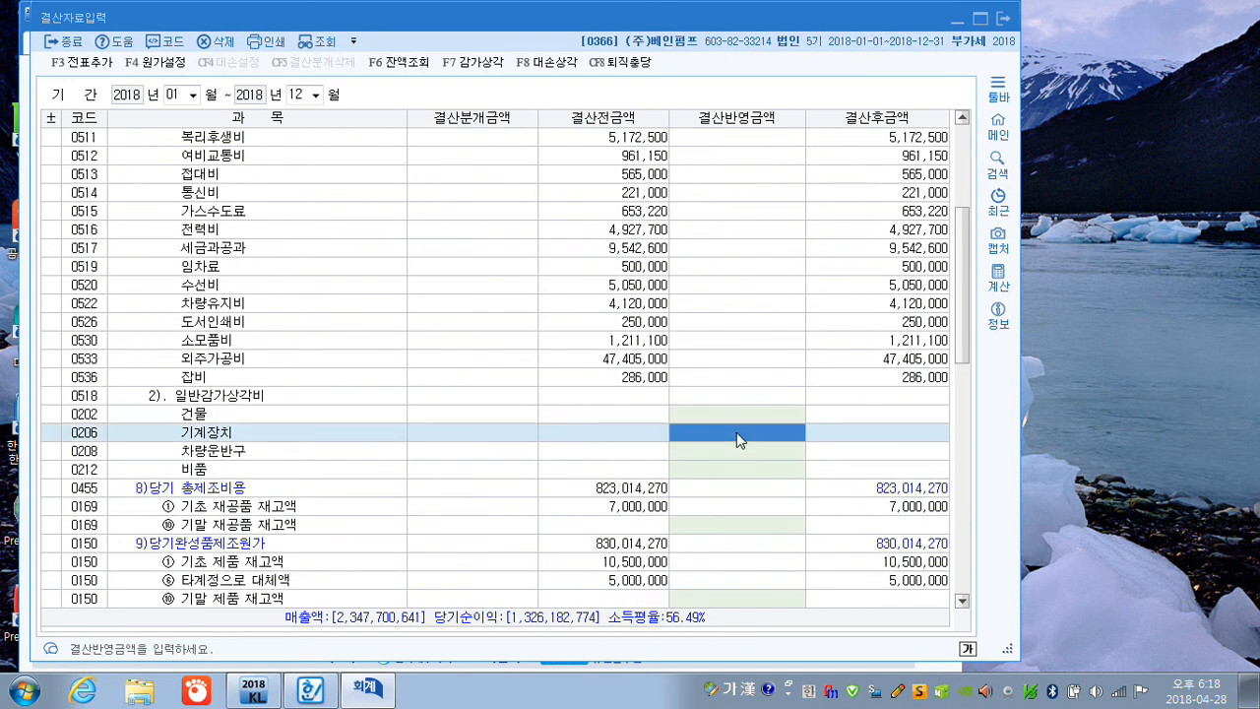
{"action": "type", "text": "4500000"}
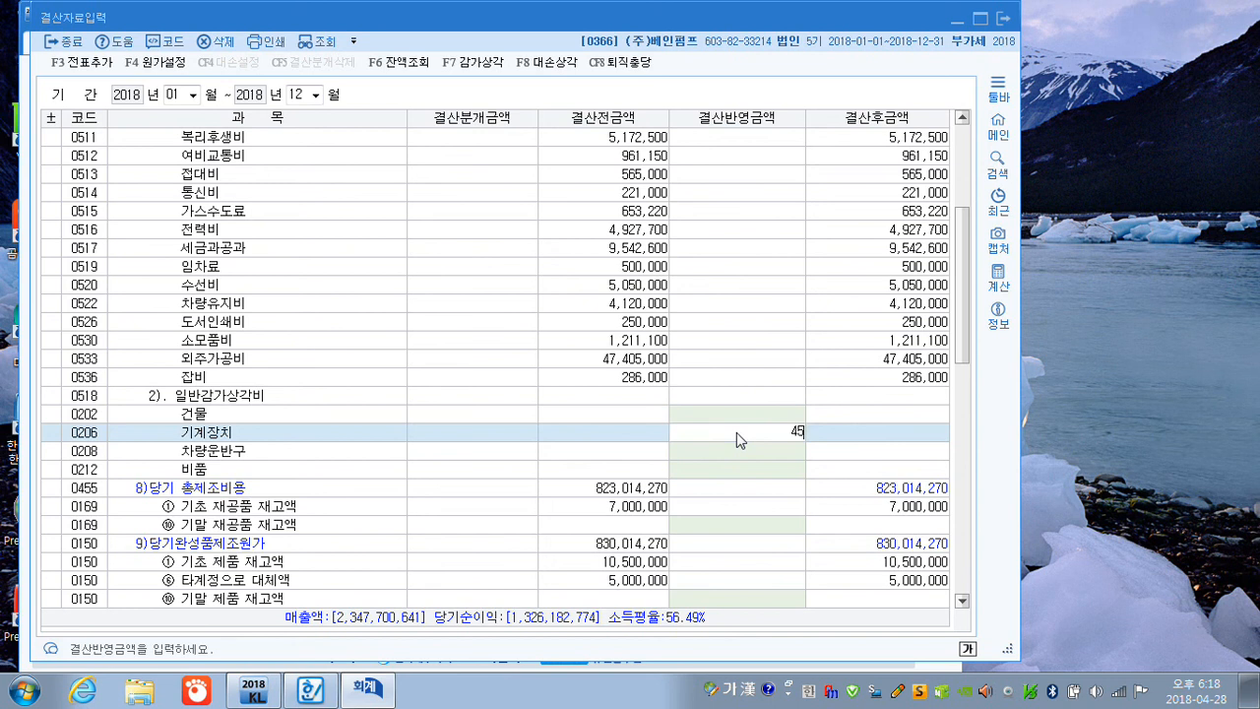
{"action": "key", "text": "Return"}
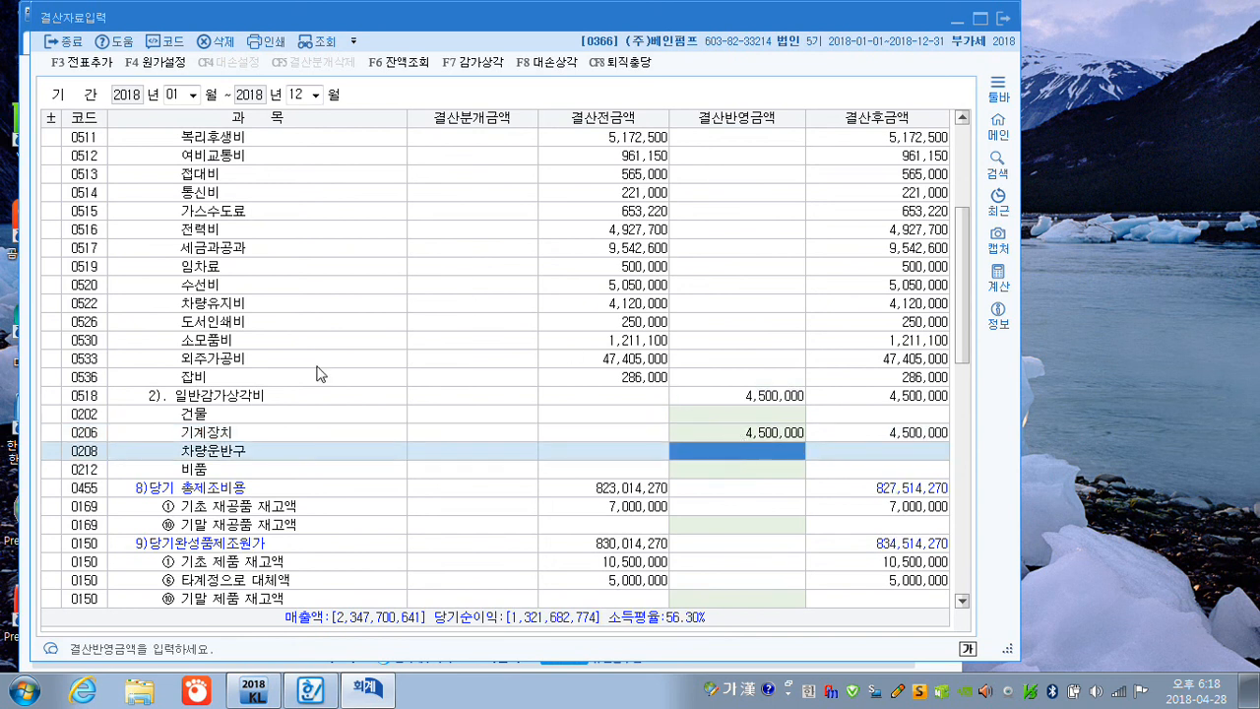
Add the closing entries to the vouchers, confirm, and close closing data entry
{"action": "left_click", "coordinate": [76, 65]}
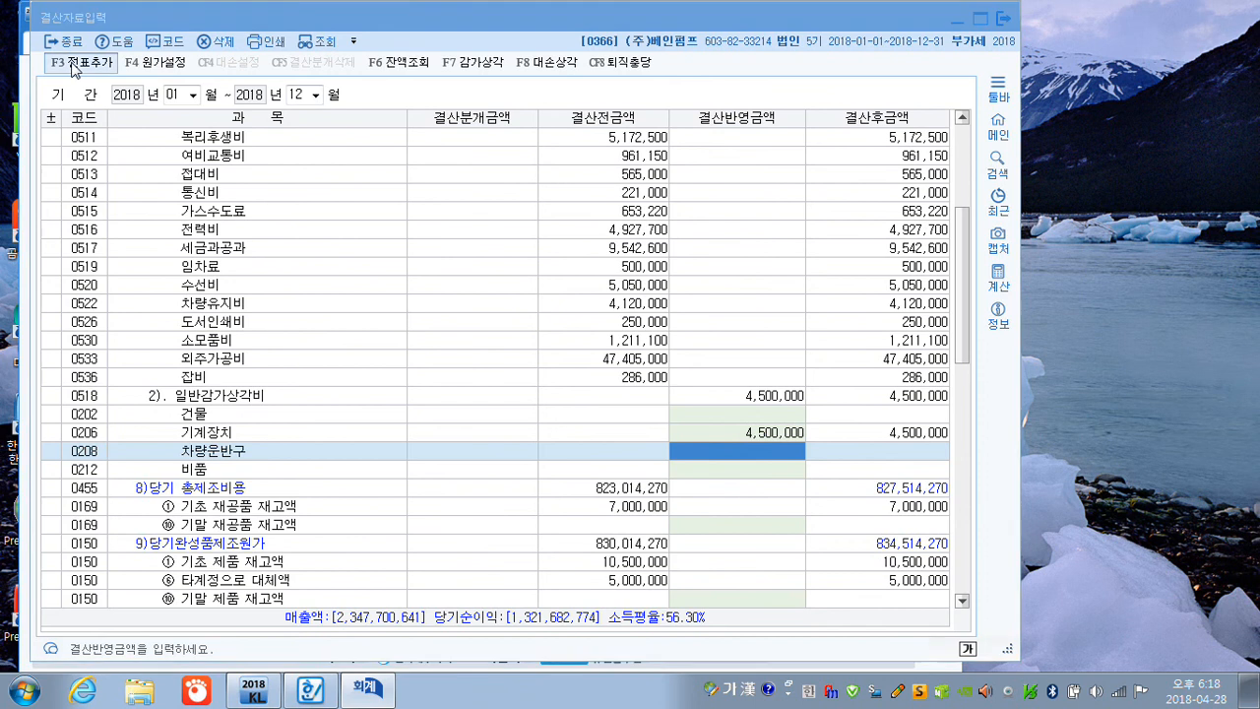
{"action": "left_click", "coordinate": [571, 362]}
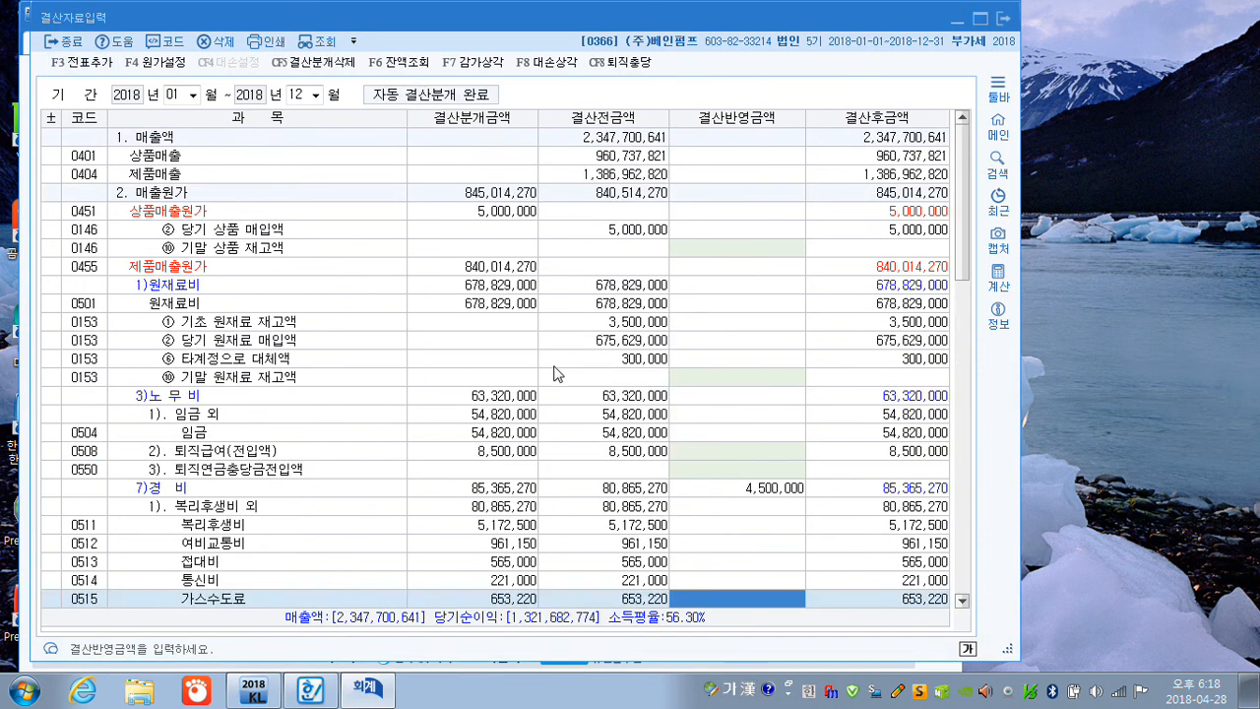
{"action": "left_click", "coordinate": [1004, 20]}
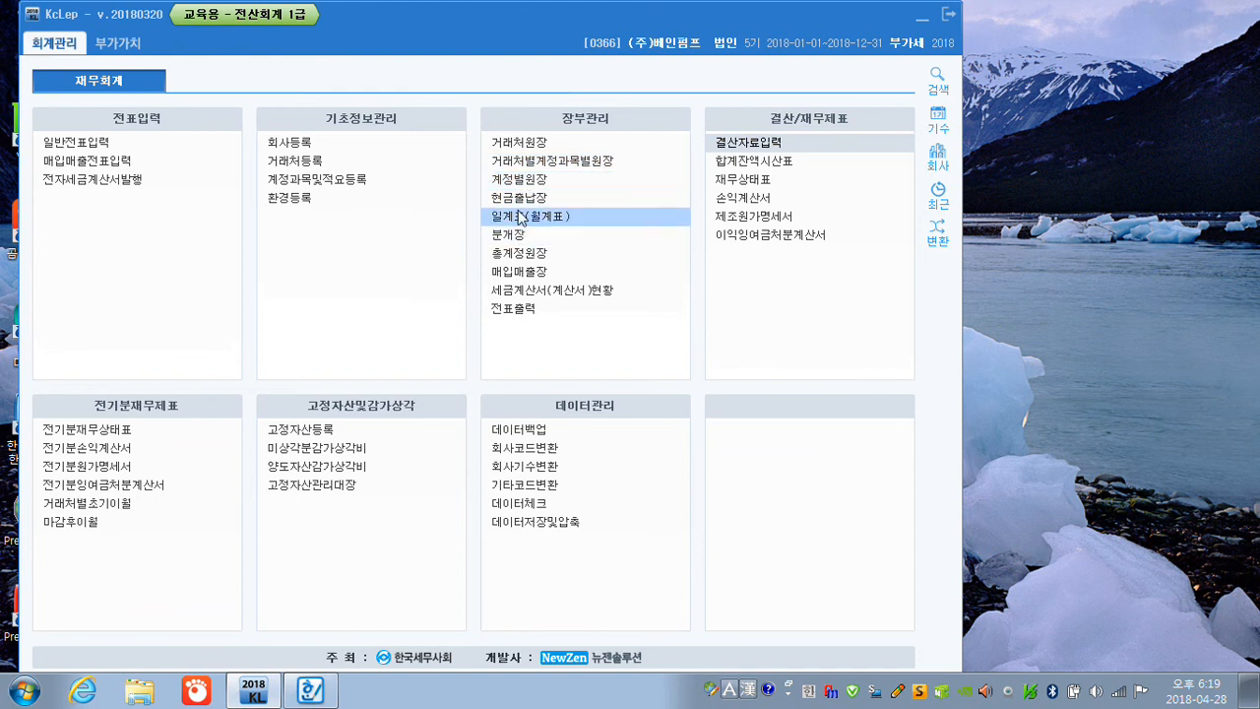
Look up the monthly debits of 원재료 (0153) in 총계정원장 for 1 January to 30 June 2018, then close the ledger
{"action": "left_click", "coordinate": [517, 254]}
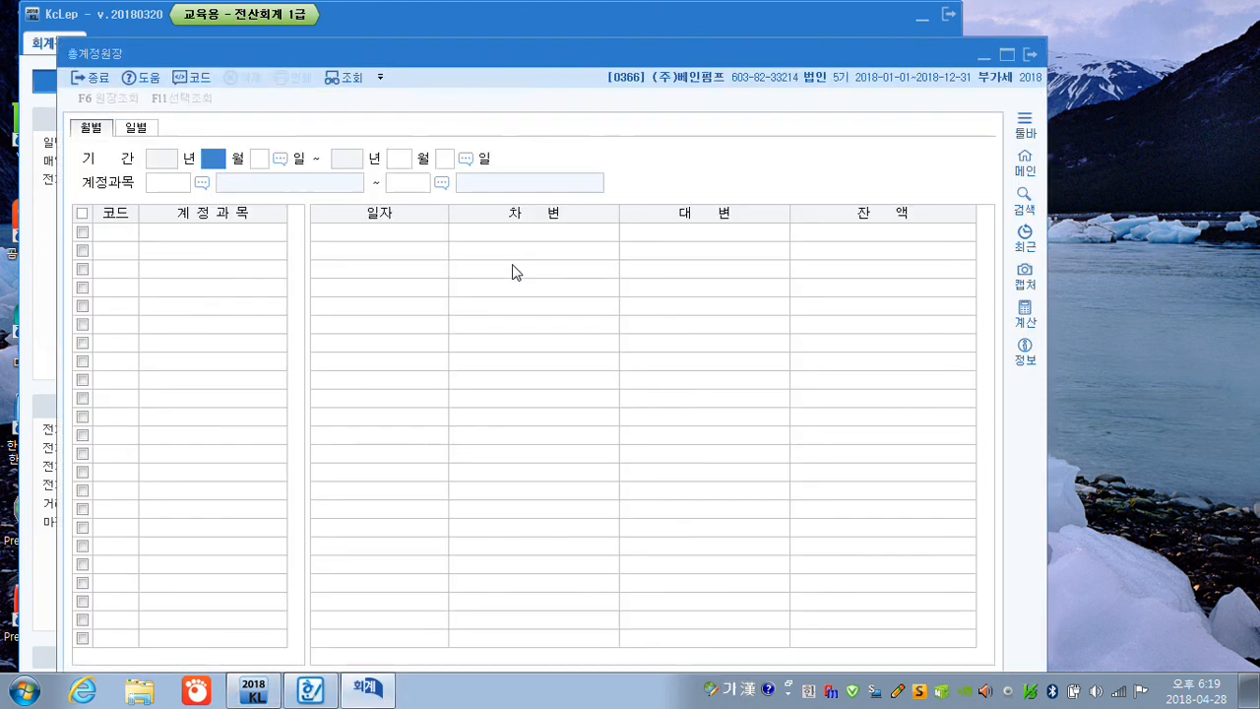
{"action": "type", "text": "01"}
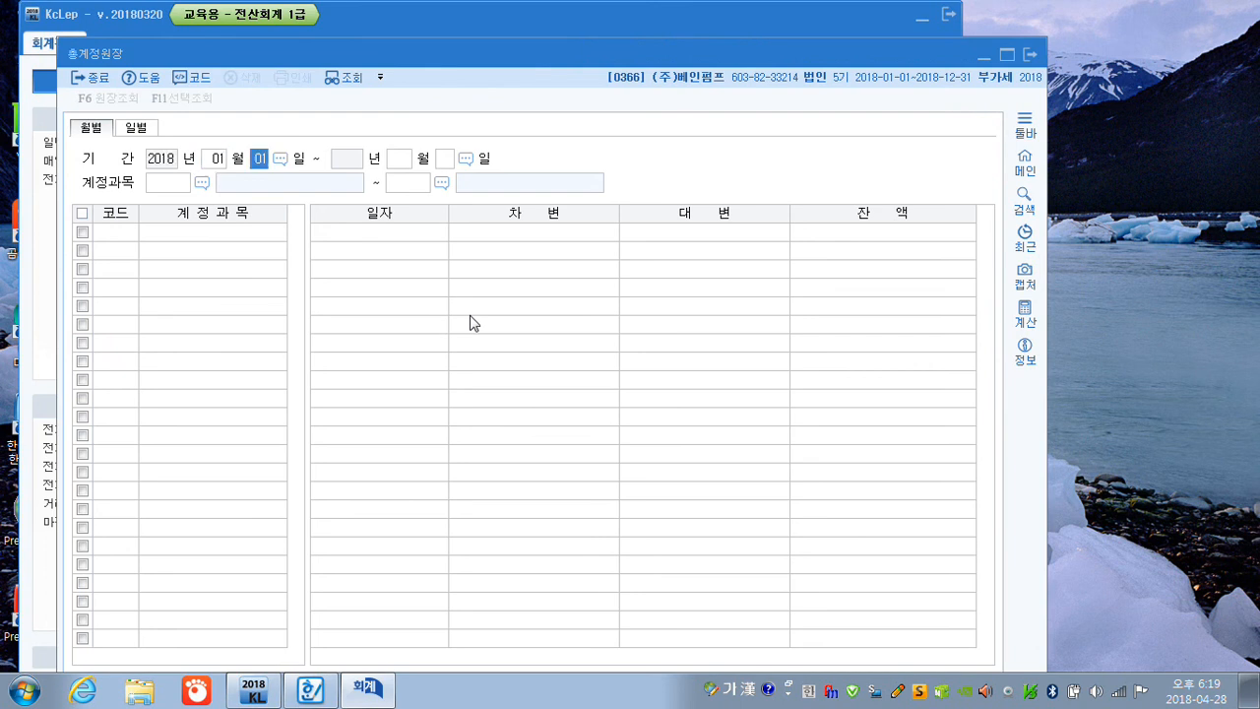
{"action": "type", "text": "0106"}
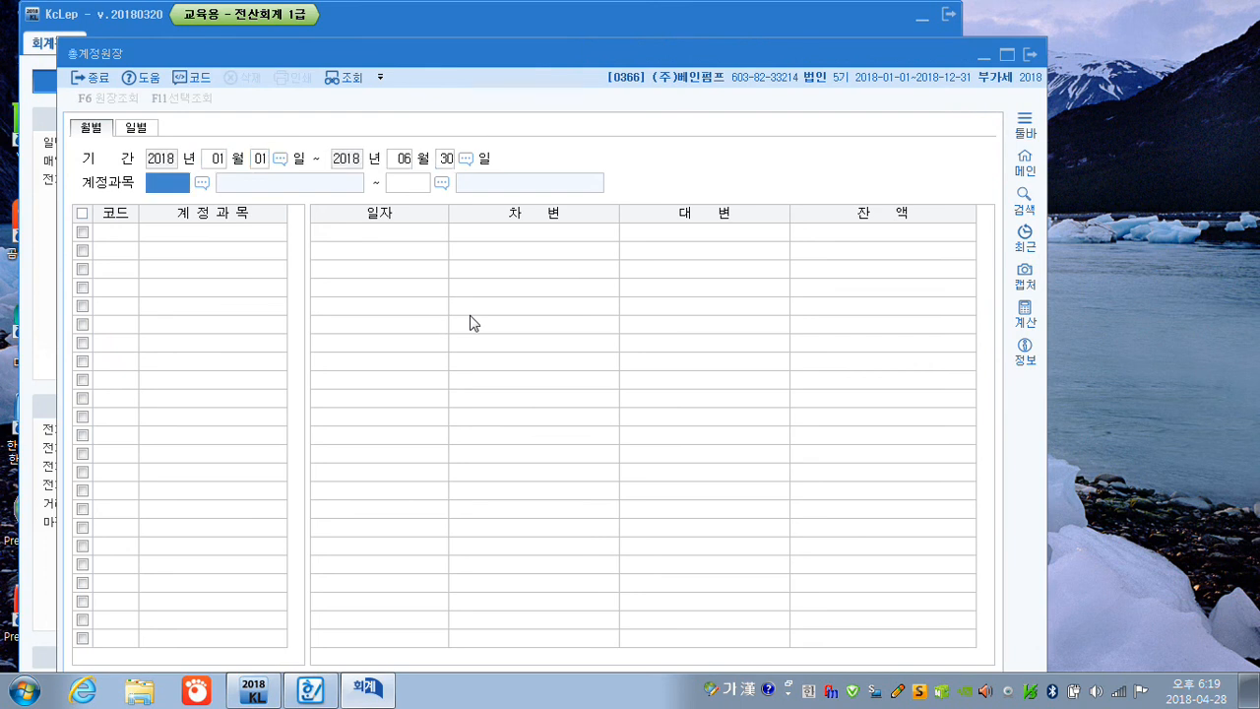
{"action": "type", "text": "0153"}
{"action": "key", "text": "Return"}
{"action": "key", "text": "Return"}
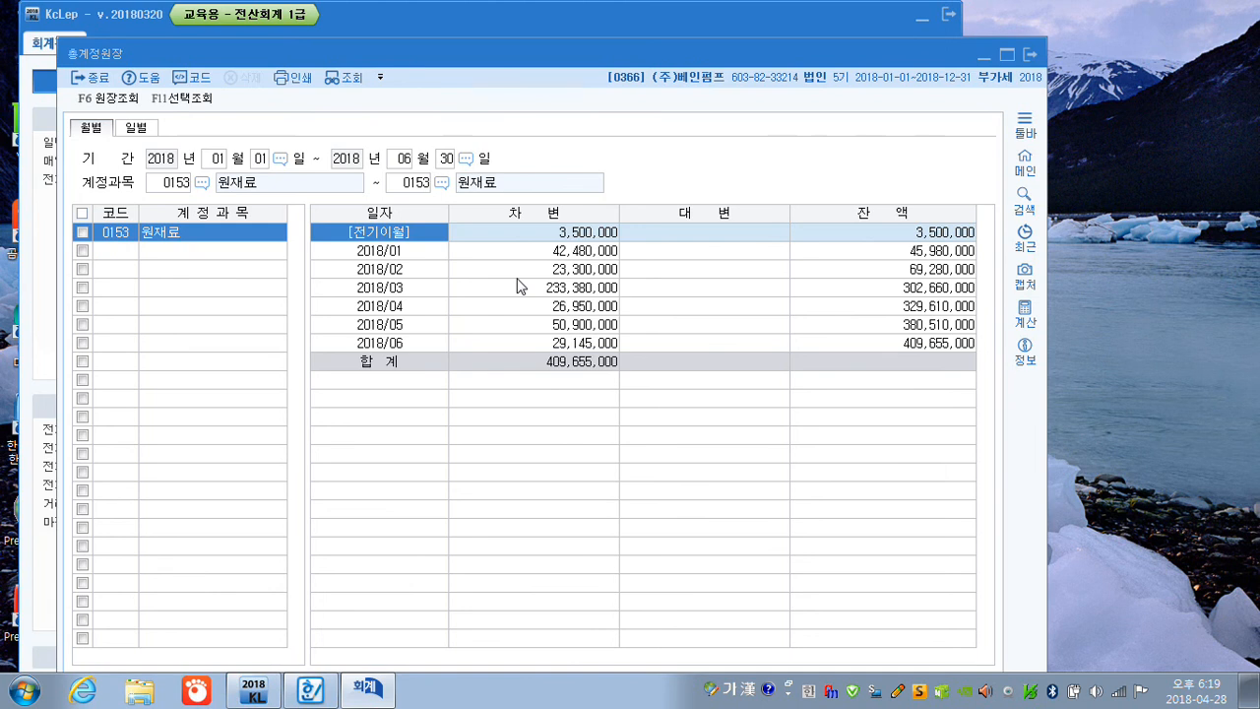
{"action": "left_click", "coordinate": [550, 290]}
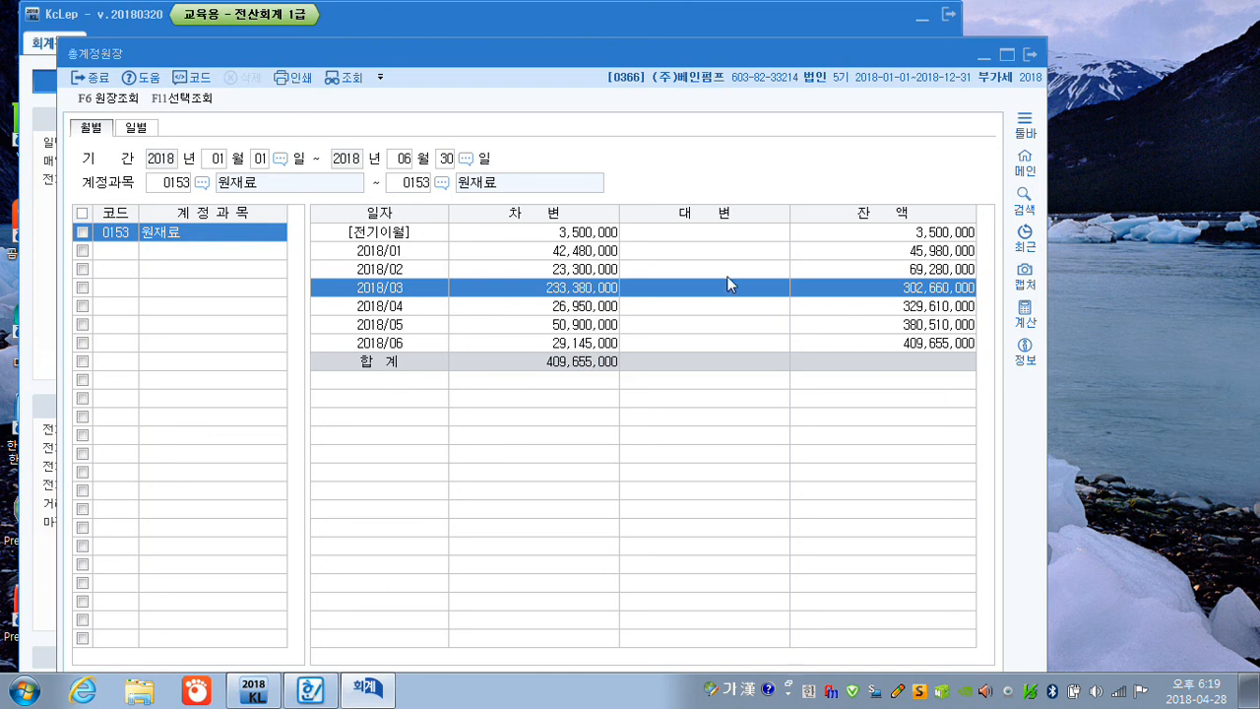
{"action": "left_click", "coordinate": [1030, 54]}
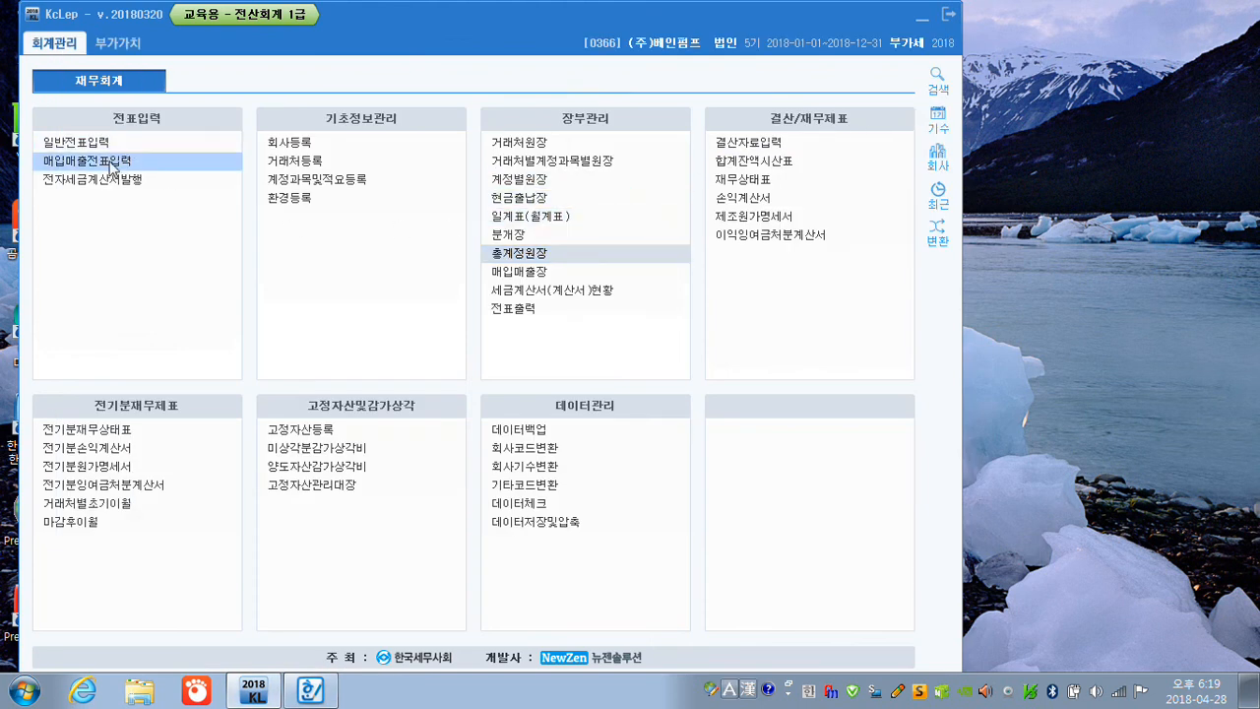
View the 세금계산서합계표 form in the VAT section and return to the accounting section
{"action": "left_click", "coordinate": [120, 44]}
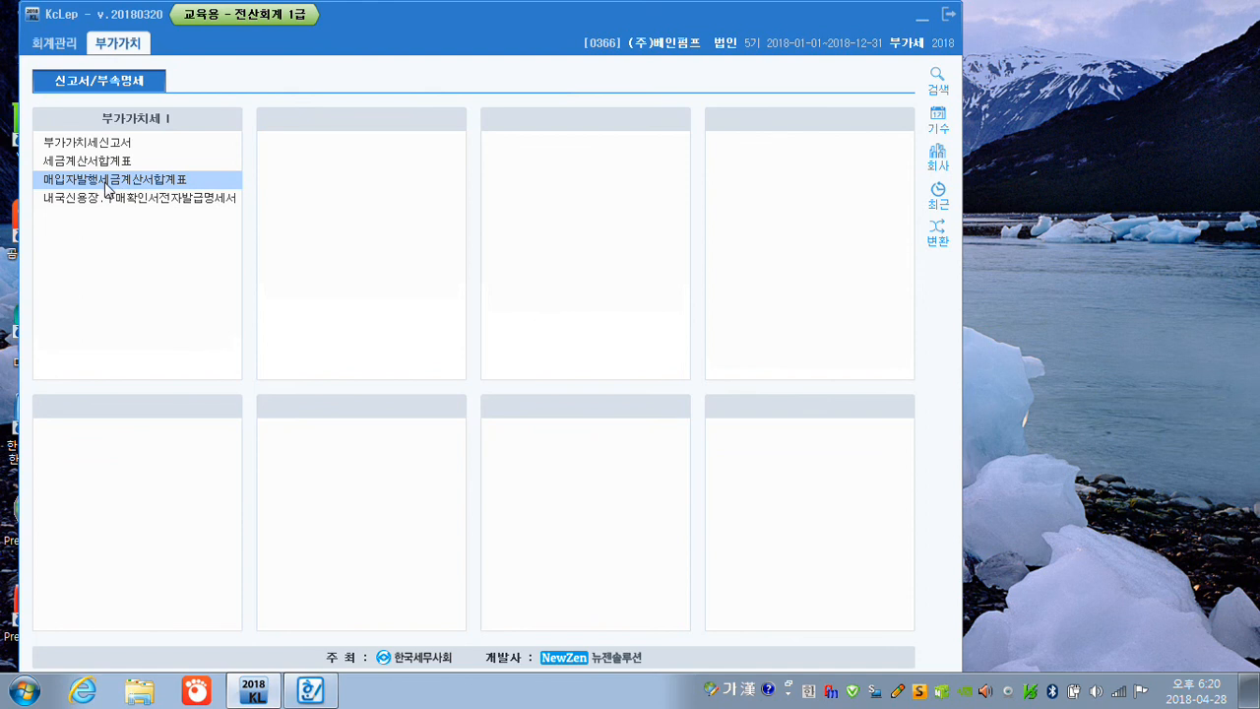
{"action": "left_click", "coordinate": [103, 164]}
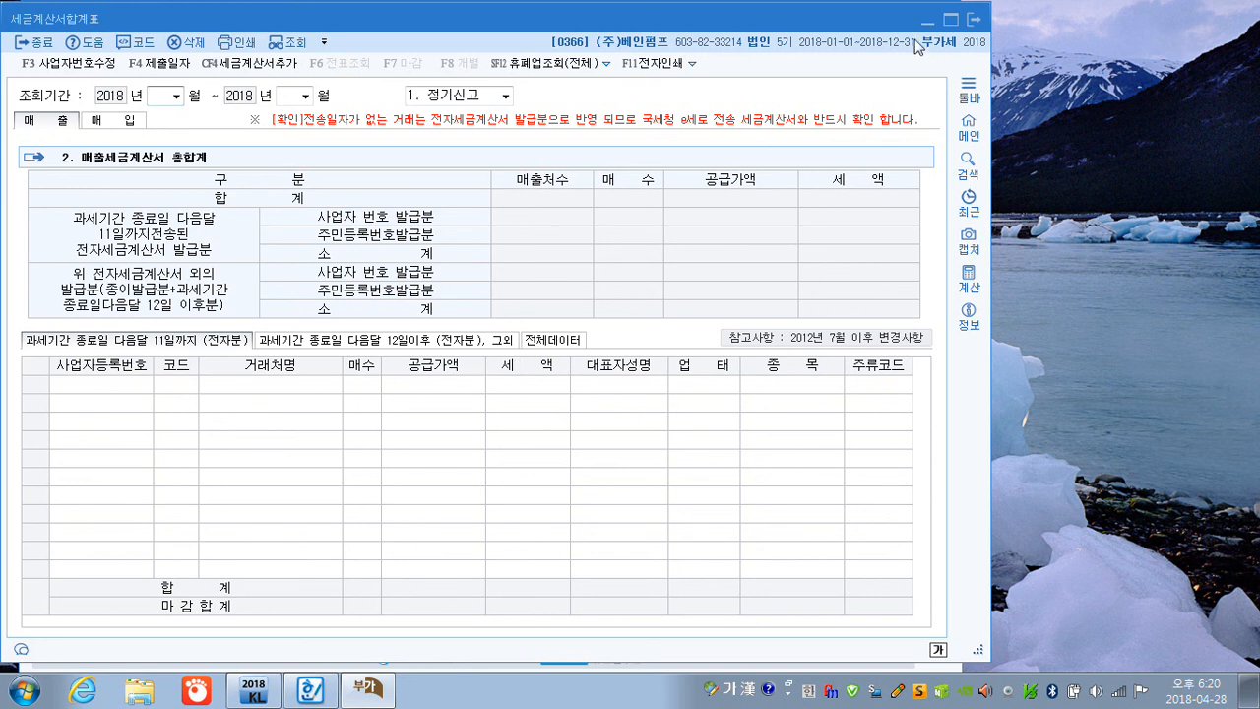
{"action": "left_click", "coordinate": [973, 19]}
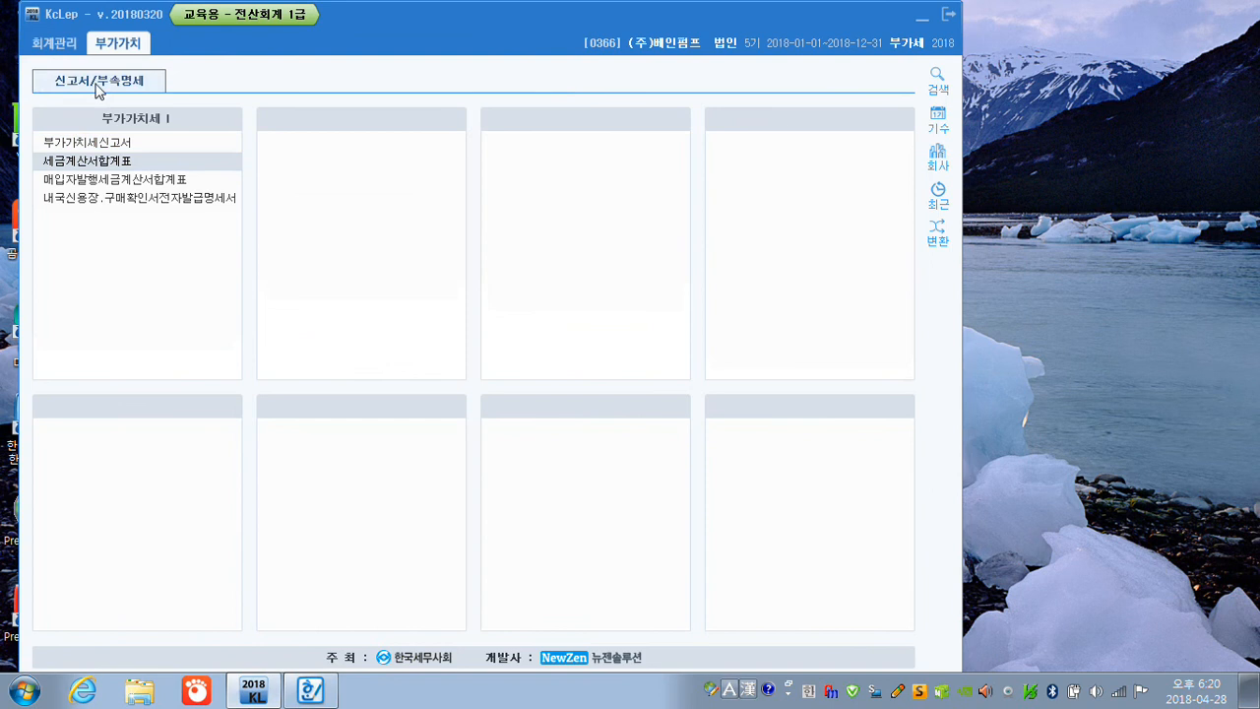
{"action": "left_click", "coordinate": [57, 47]}
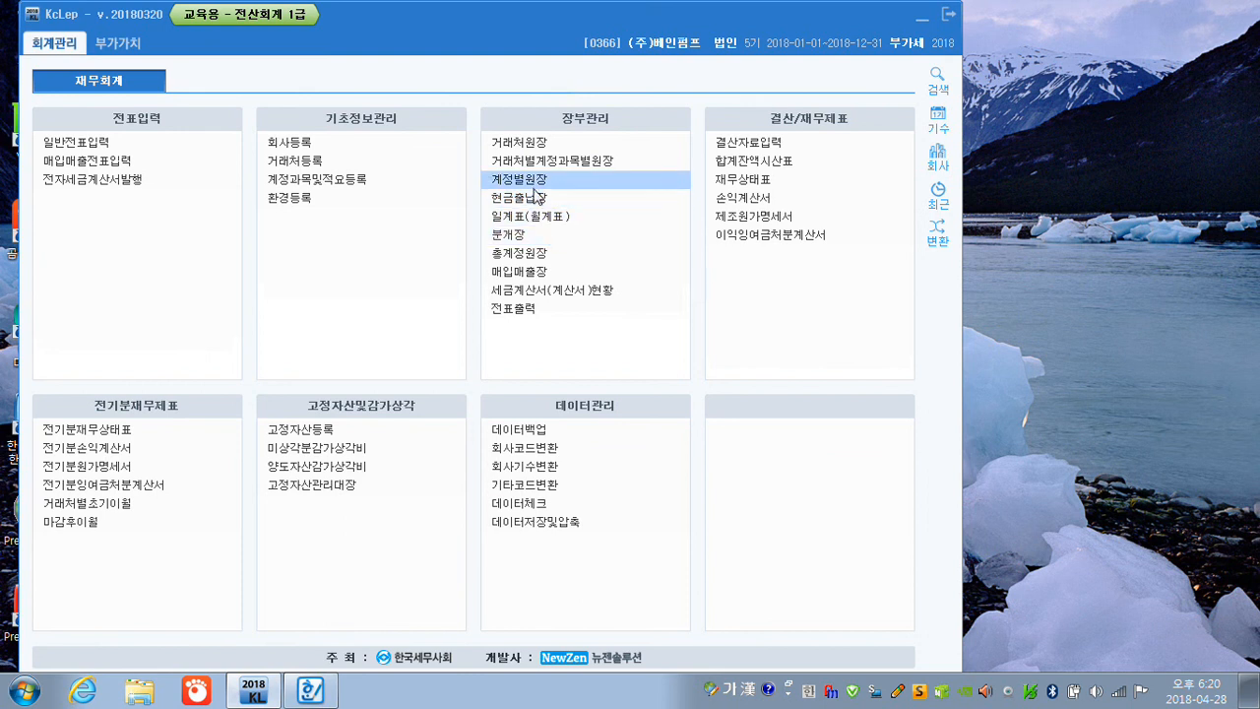
Query 매입매출장 for 1 April to 30 June 2018, limited to purchases (매입) of type 53.면세
{"action": "left_click", "coordinate": [536, 276]}
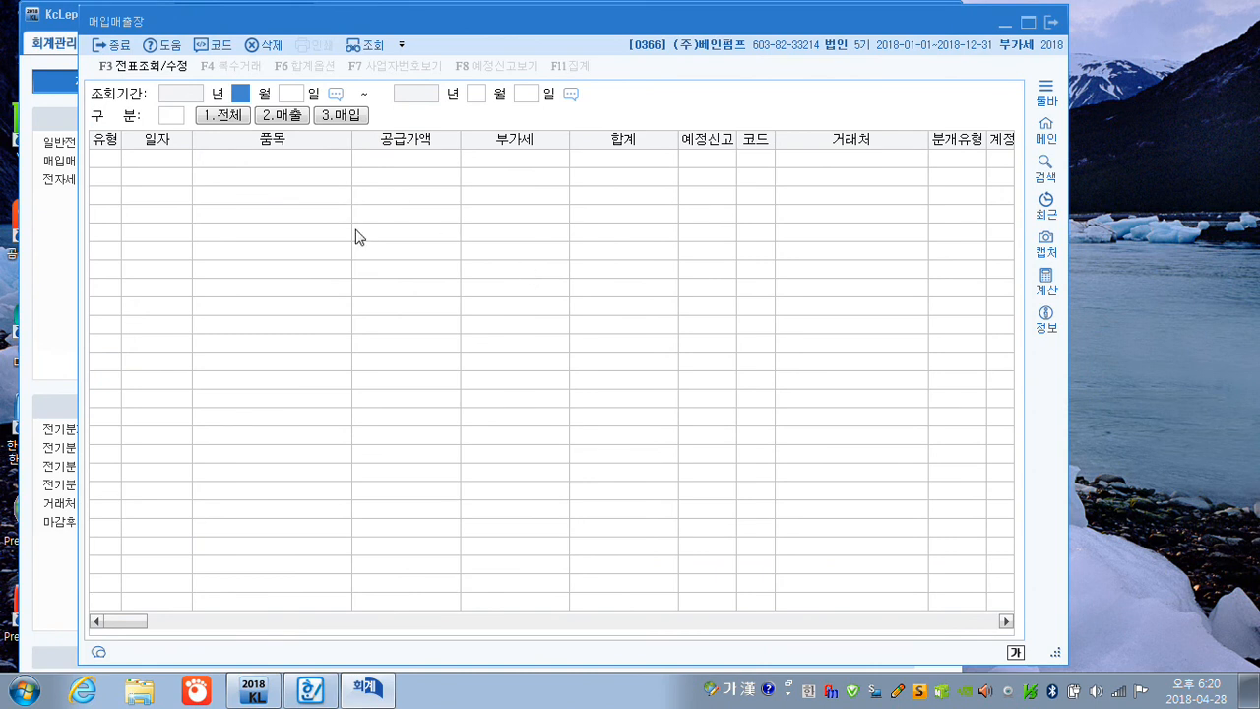
{"action": "type", "text": "04"}
{"action": "key", "text": "Return"}
{"action": "type", "text": "01"}
{"action": "key", "text": "Return"}
{"action": "type", "text": "06"}
{"action": "key", "text": "Return"}
{"action": "type", "text": "30"}
{"action": "key", "text": "Return"}
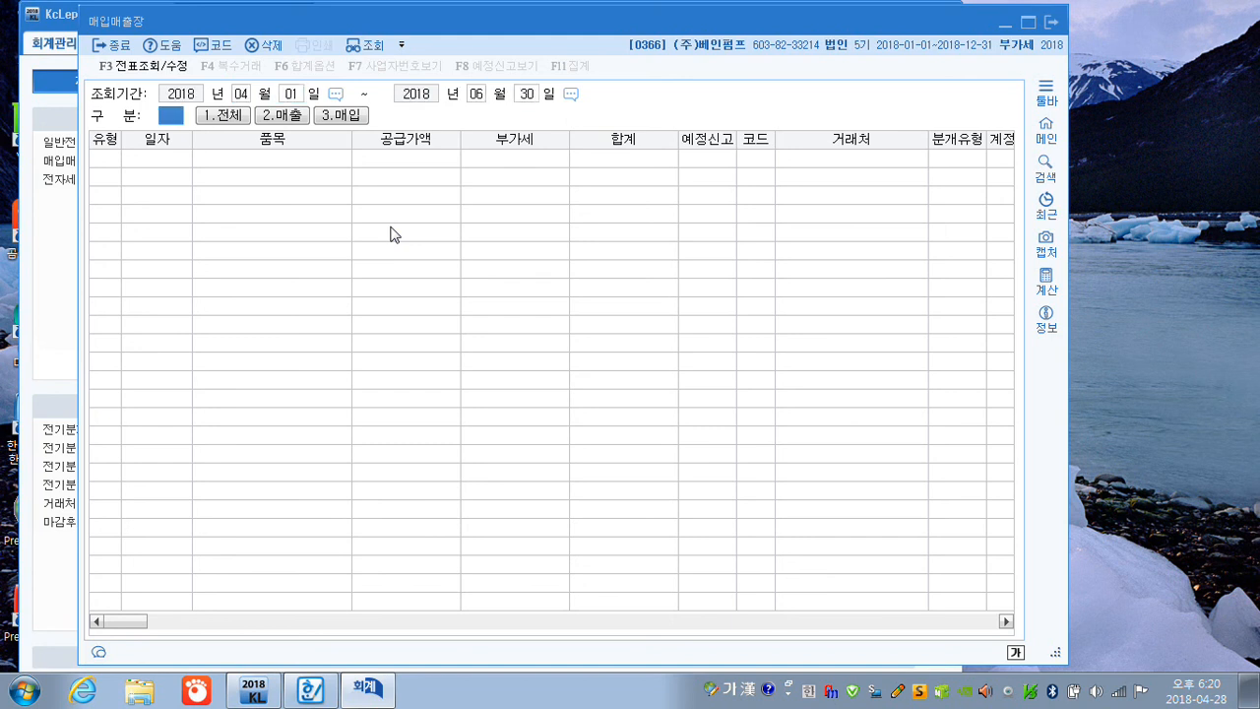
{"action": "left_click", "coordinate": [345, 116]}
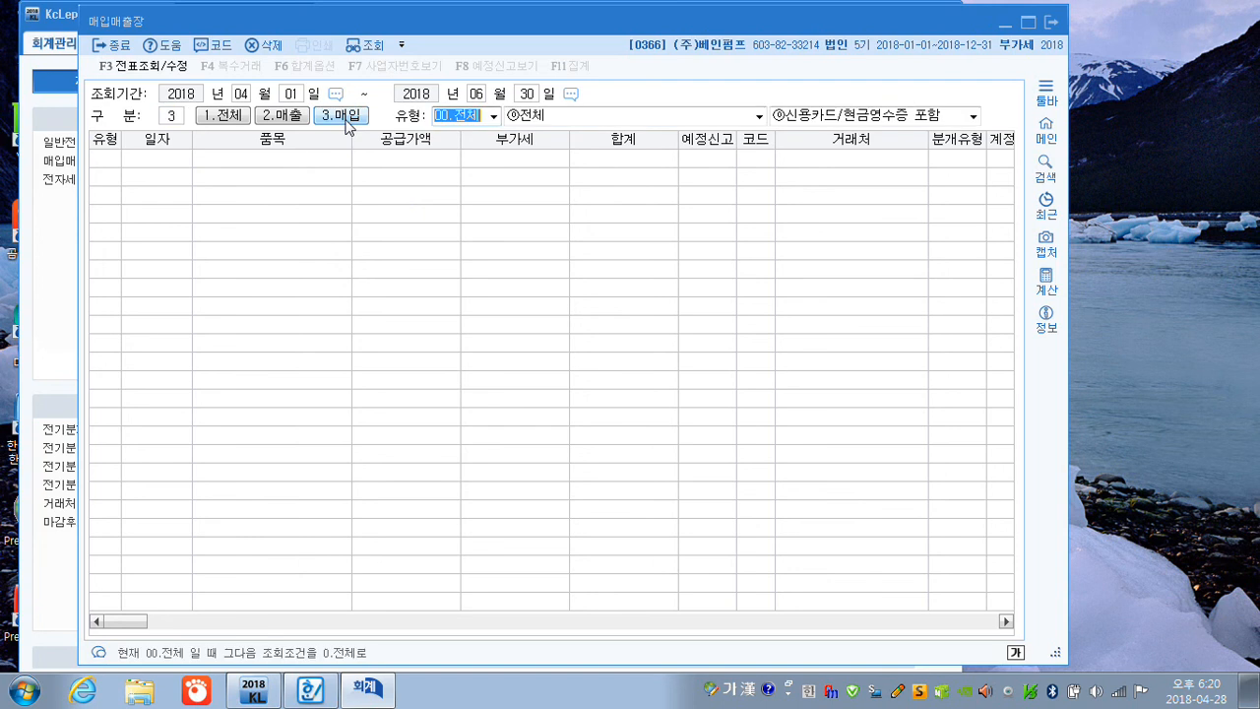
{"action": "left_click", "coordinate": [493, 117]}
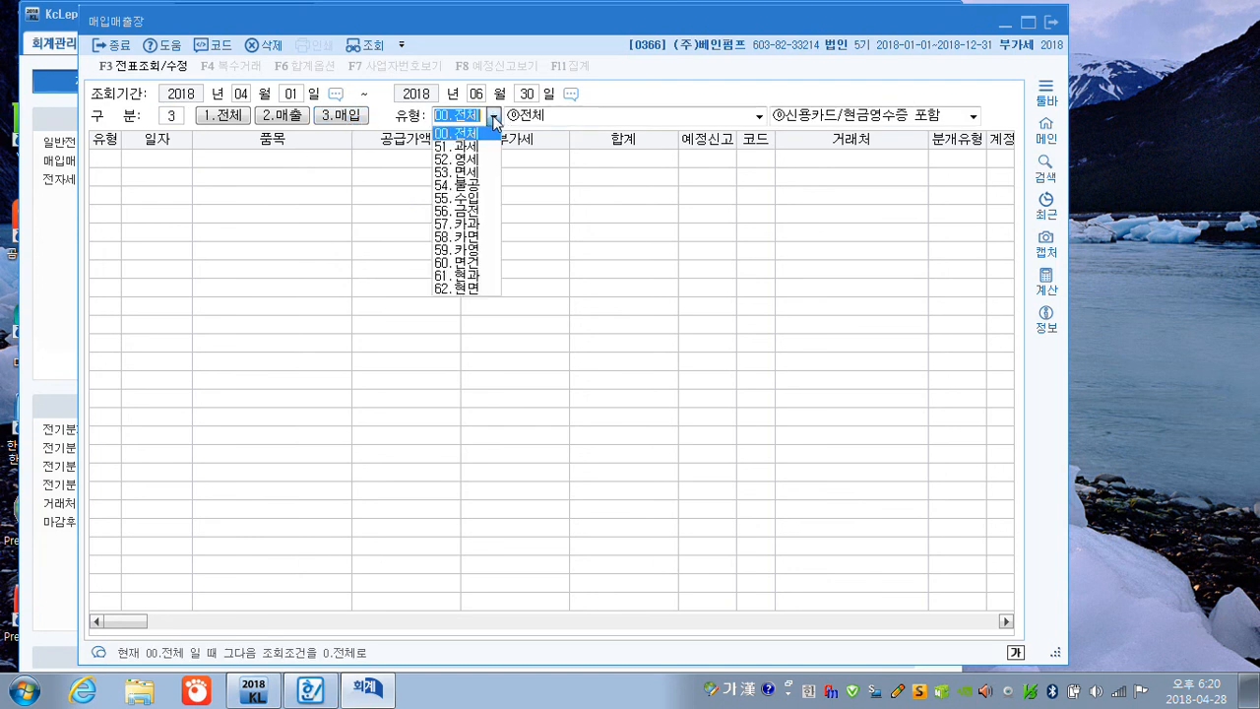
{"action": "left_click", "coordinate": [477, 175]}
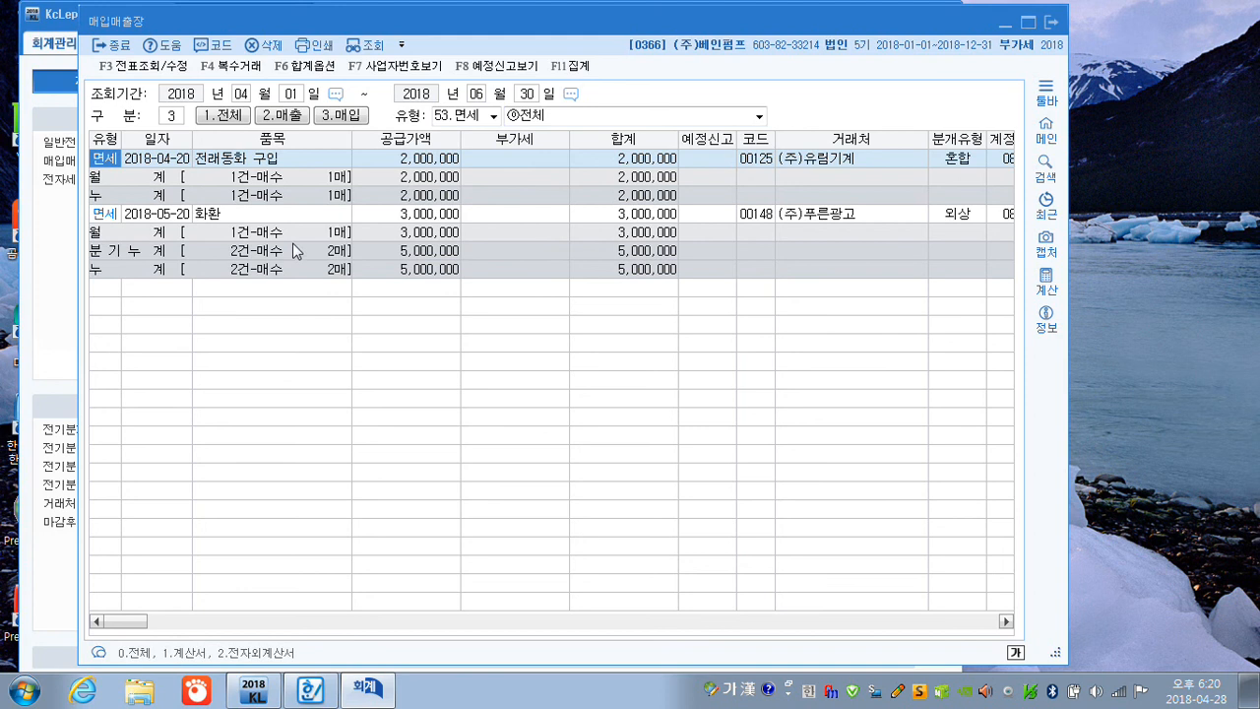
Check the quarterly cumulative 공급가액 of the tax-exempt purchases in 매입매출장, then close the ledger
{"action": "left_click", "coordinate": [429, 254]}
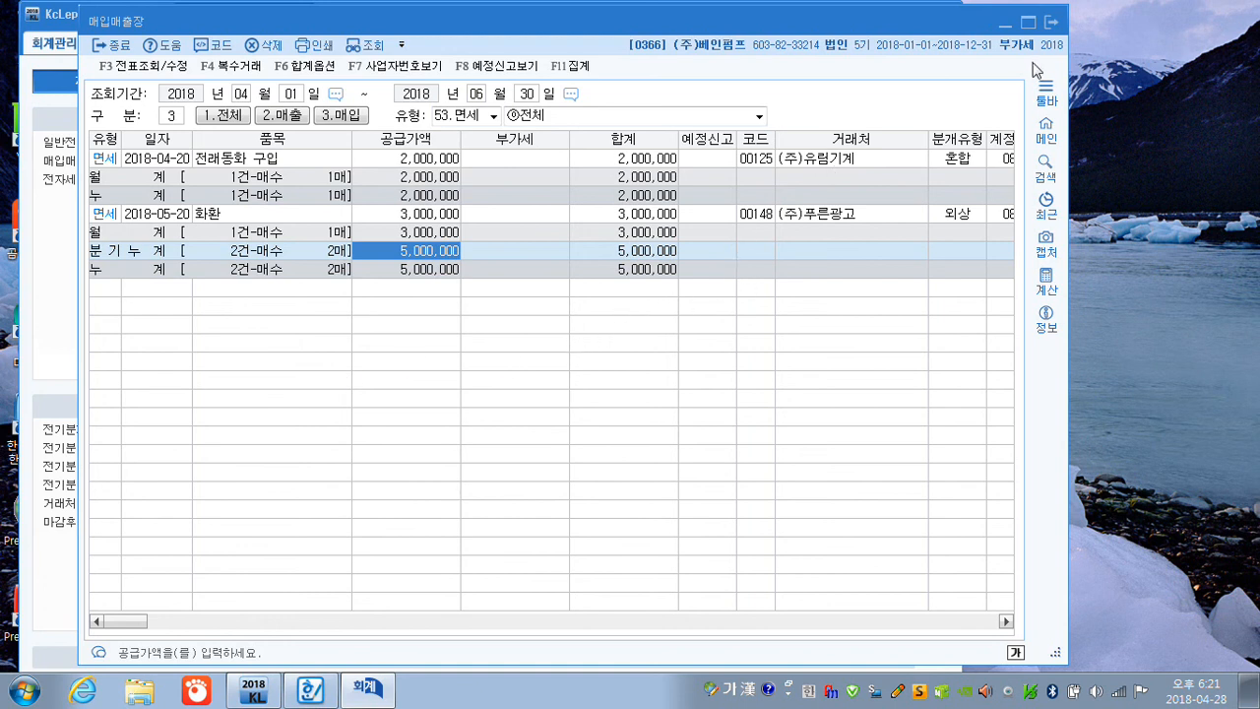
{"action": "left_click", "coordinate": [1051, 21]}
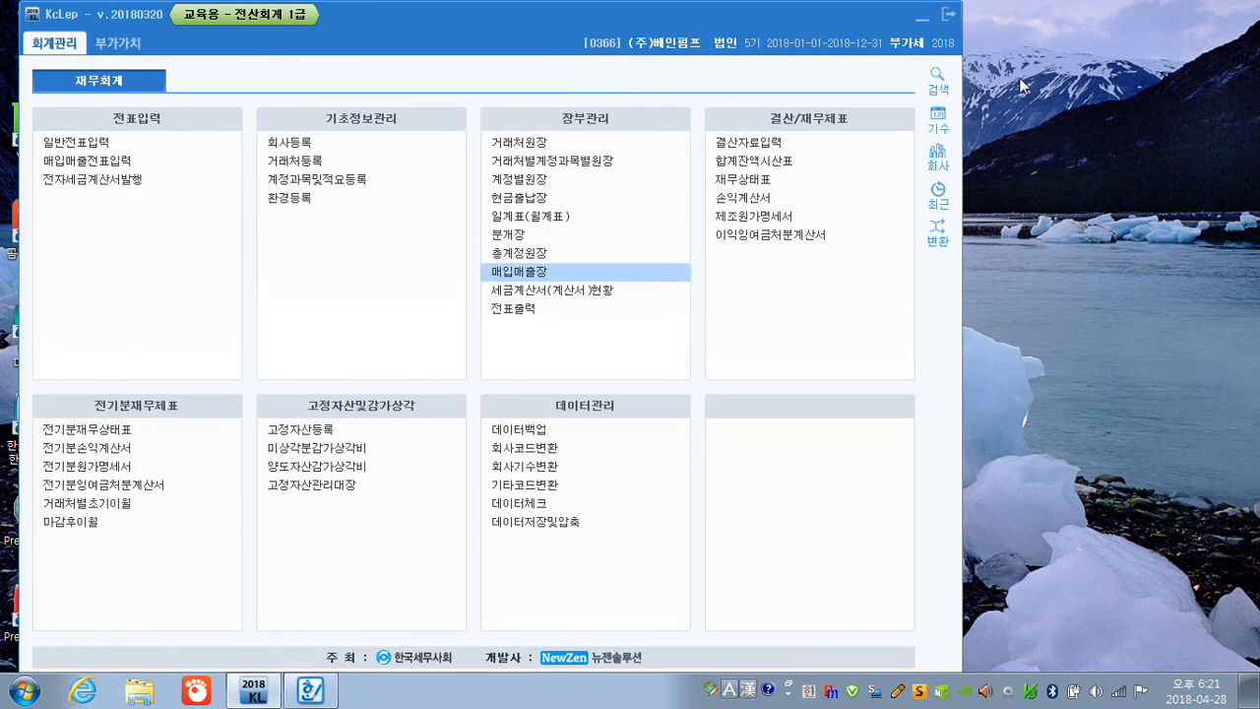
Query 재무상태표 for March 2018, compare 유동자산 between the current and prior periods, and close the statement
{"action": "left_click", "coordinate": [748, 181]}
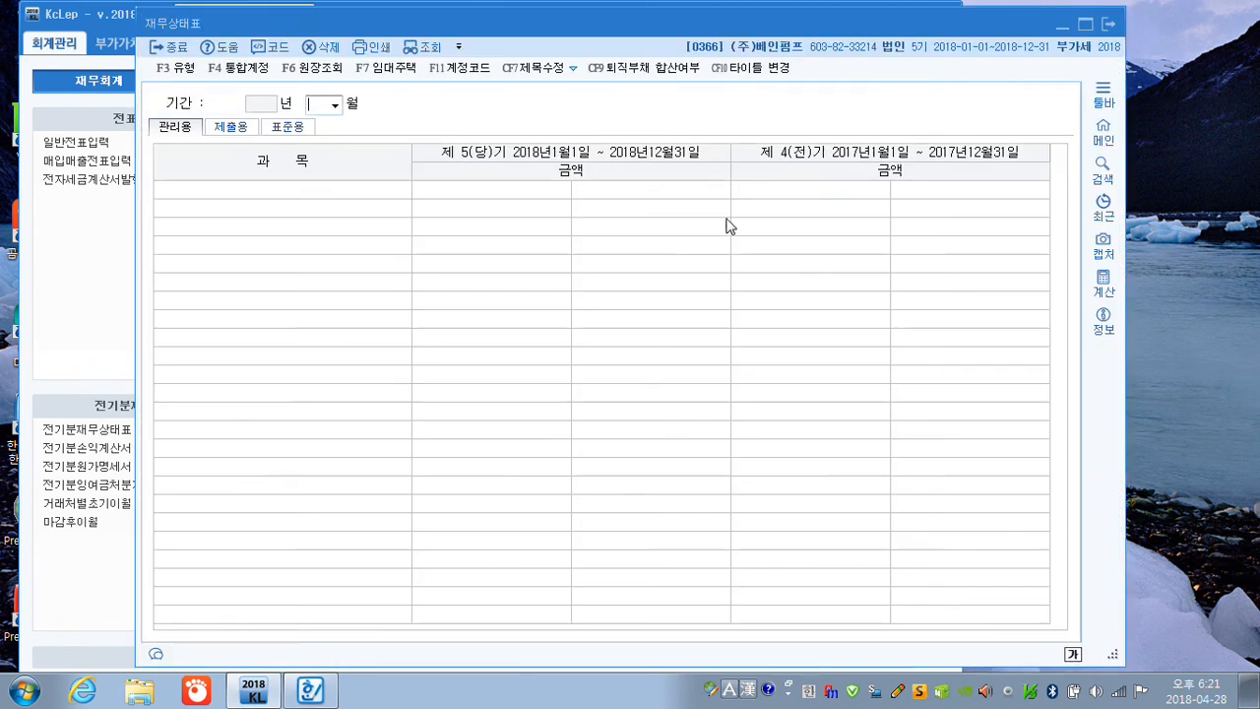
{"action": "type", "text": "03"}
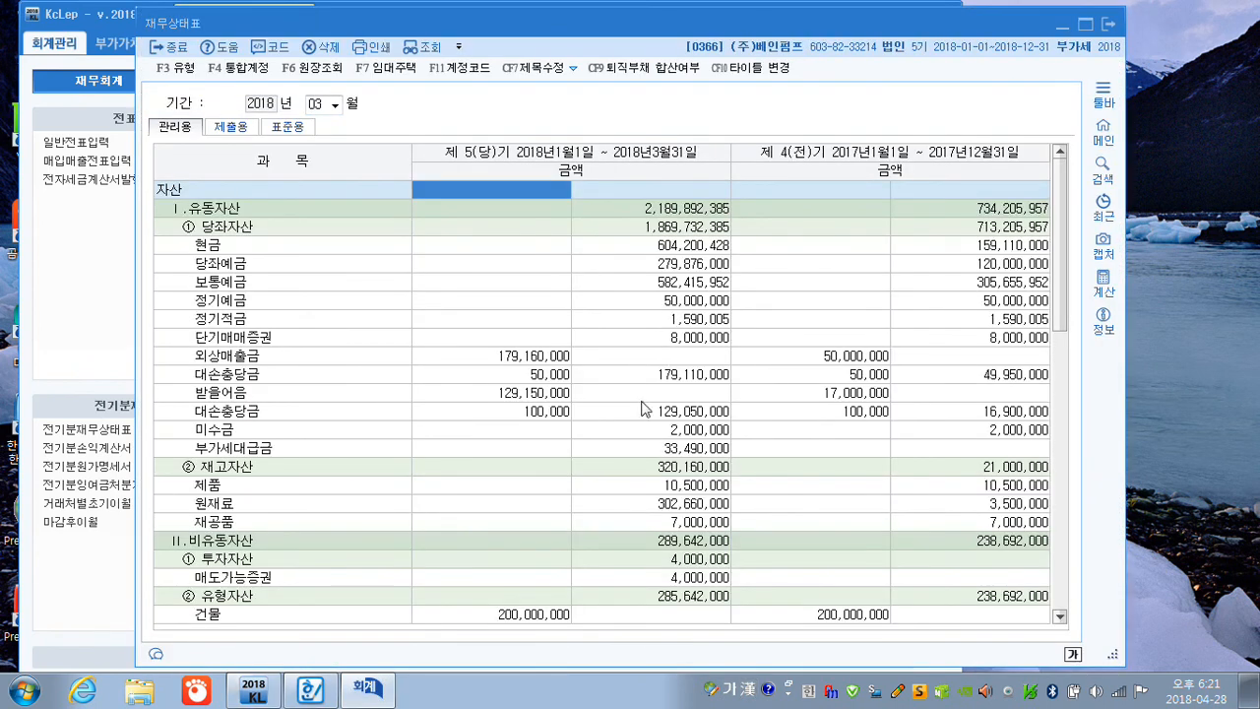
{"action": "left_click", "coordinate": [640, 210]}
{"action": "left_click", "coordinate": [960, 214]}
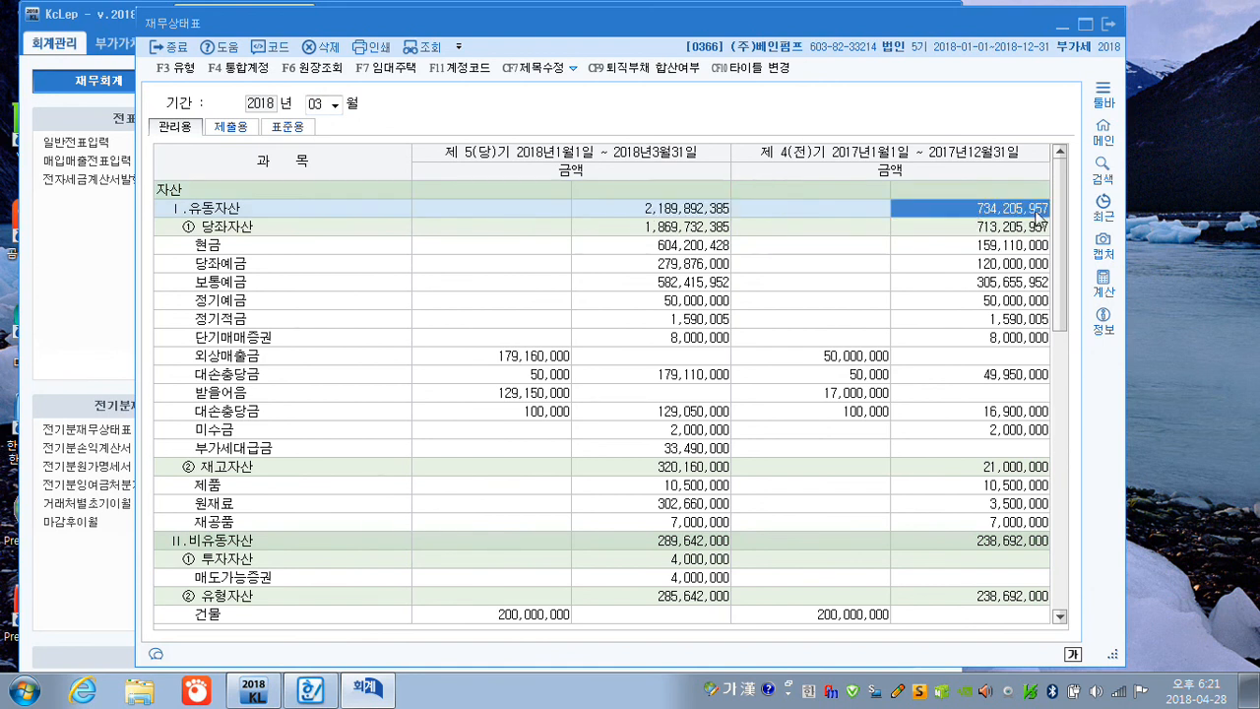
{"action": "left_click", "coordinate": [628, 217]}
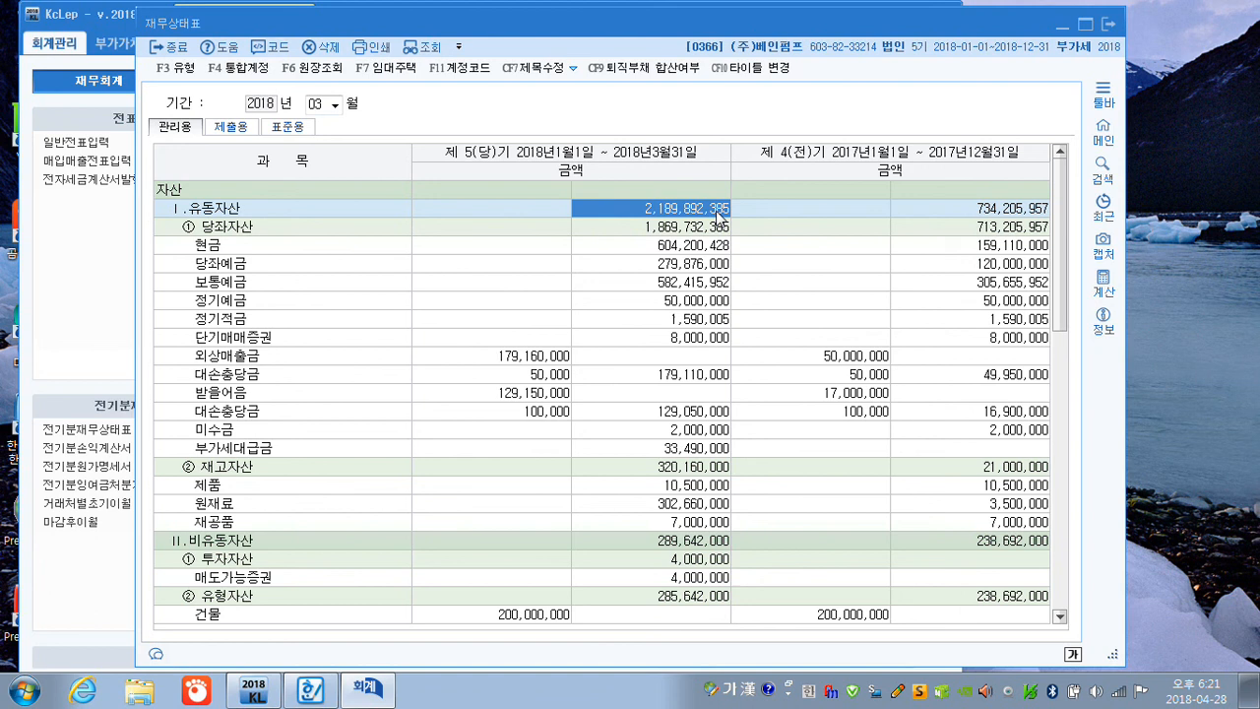
{"action": "left_click", "coordinate": [947, 208]}
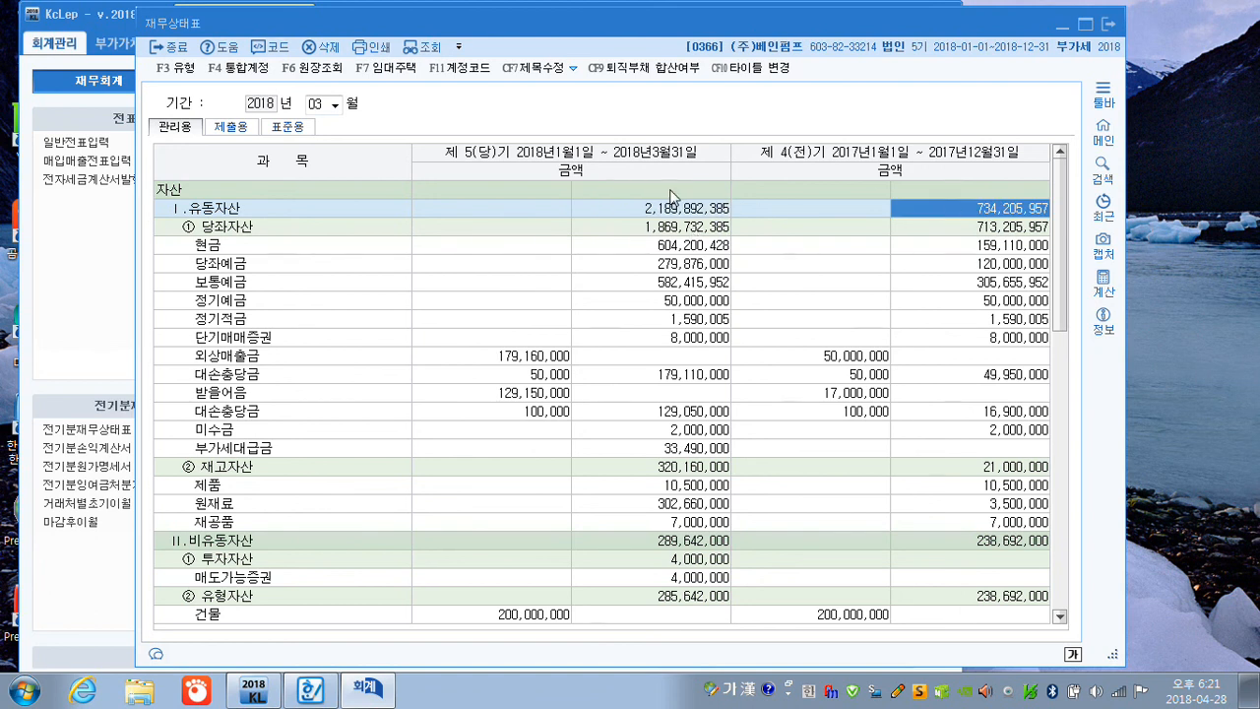
{"action": "left_click", "coordinate": [1109, 25]}
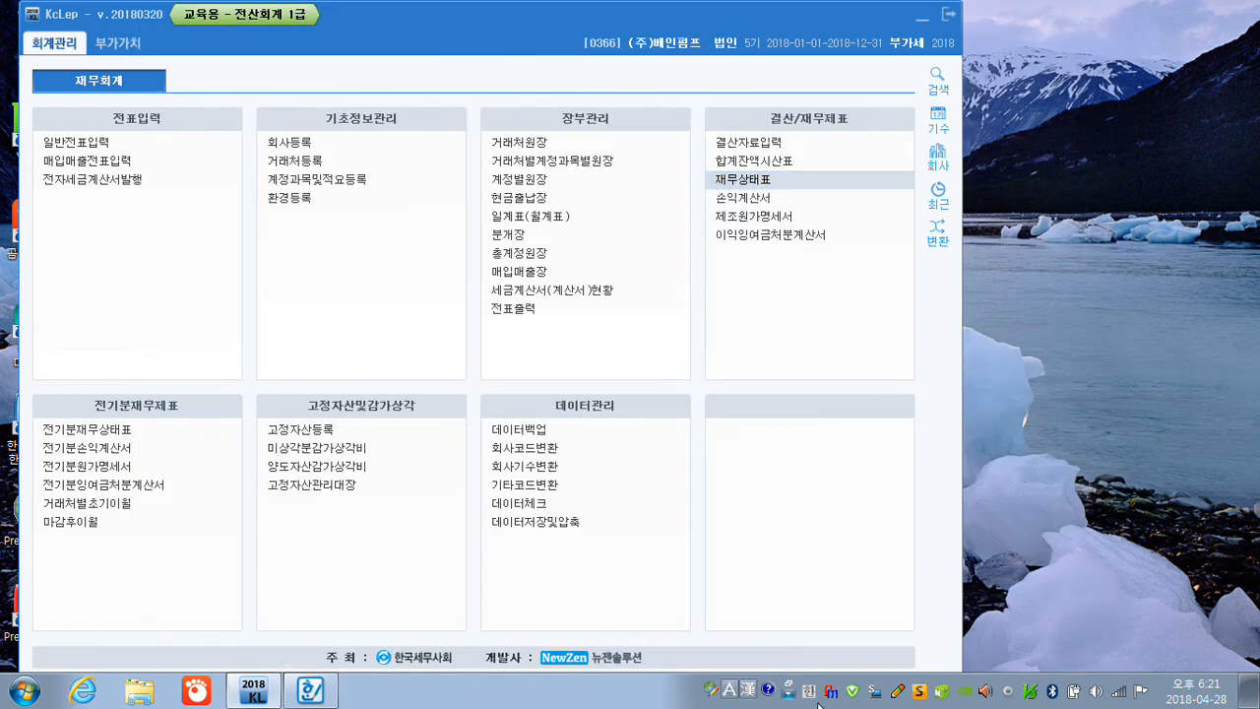